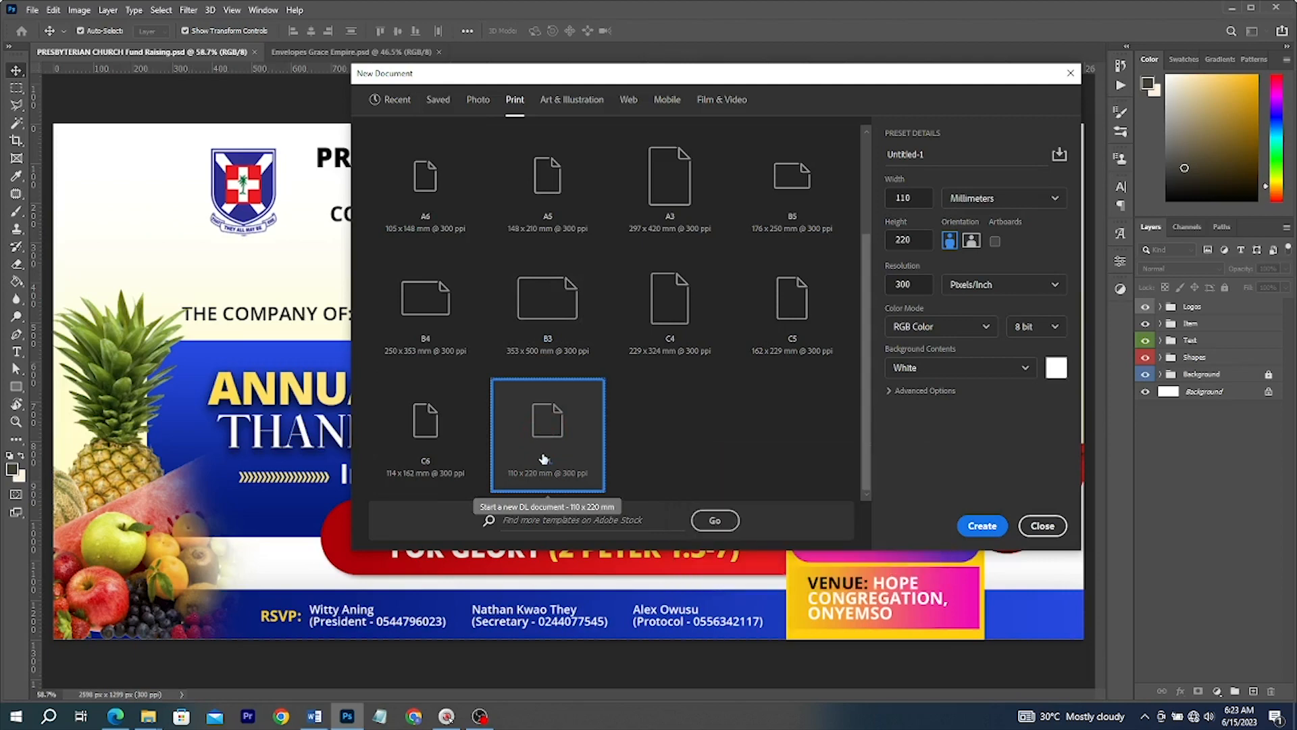
left_click(982, 526)
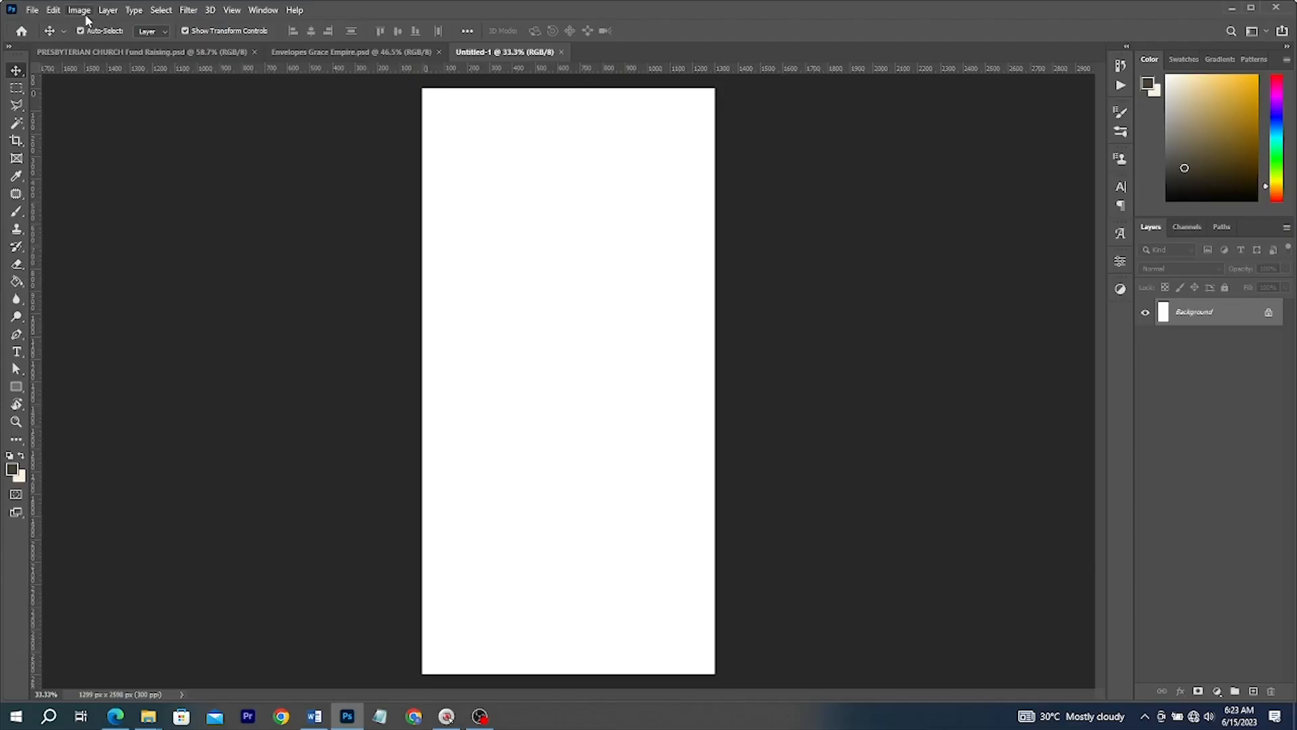
left_click(79, 11)
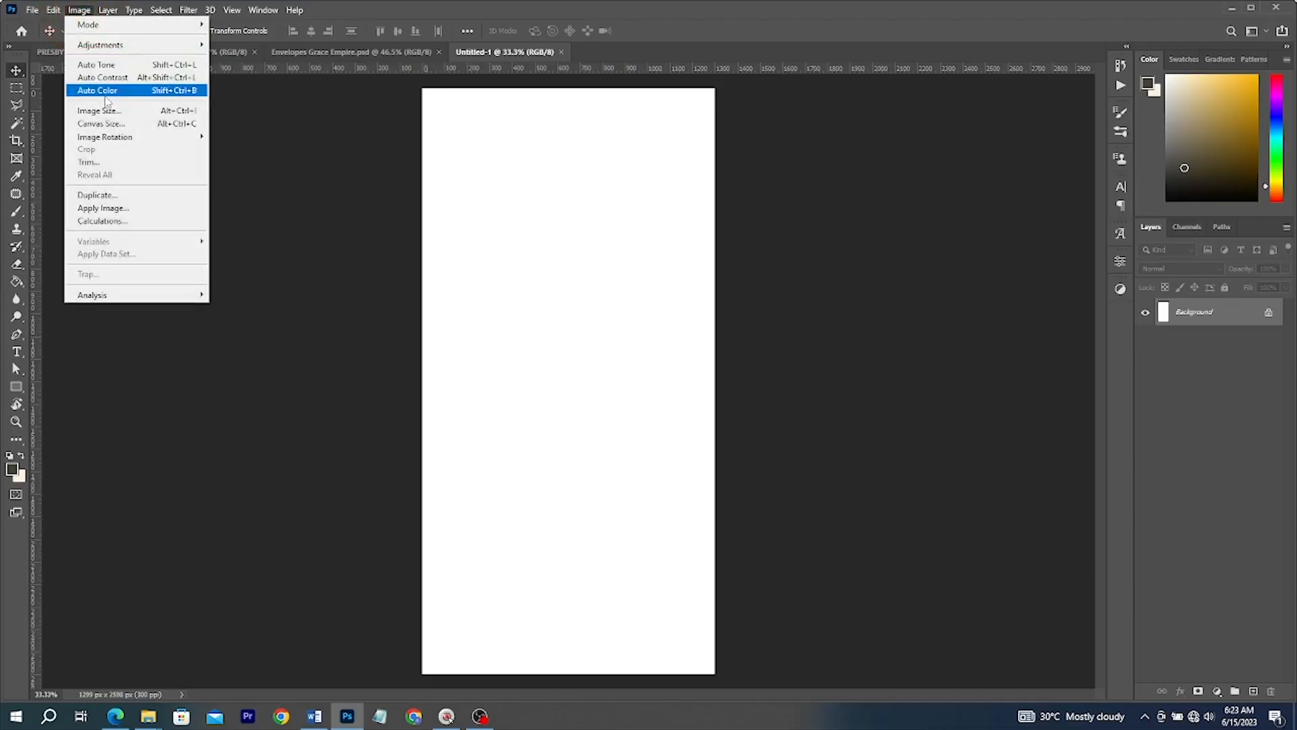
mouse_move(108, 137)
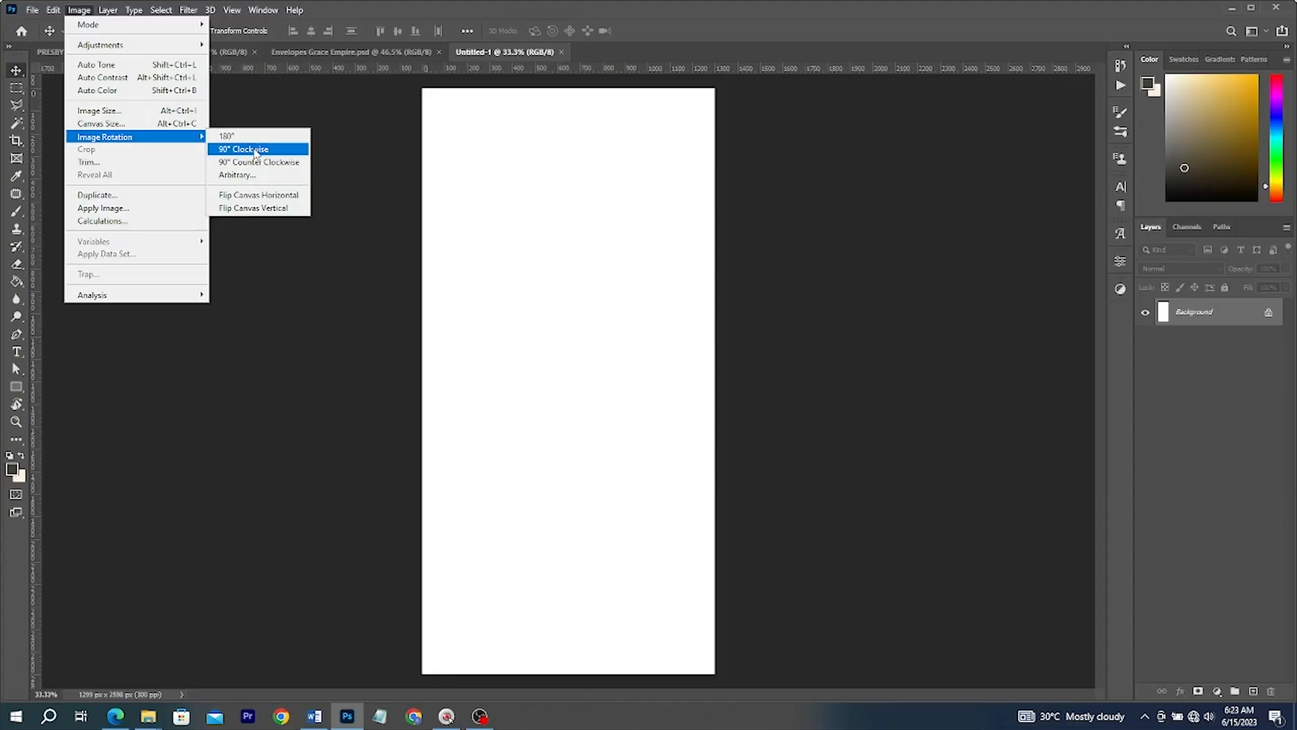
left_click(255, 160)
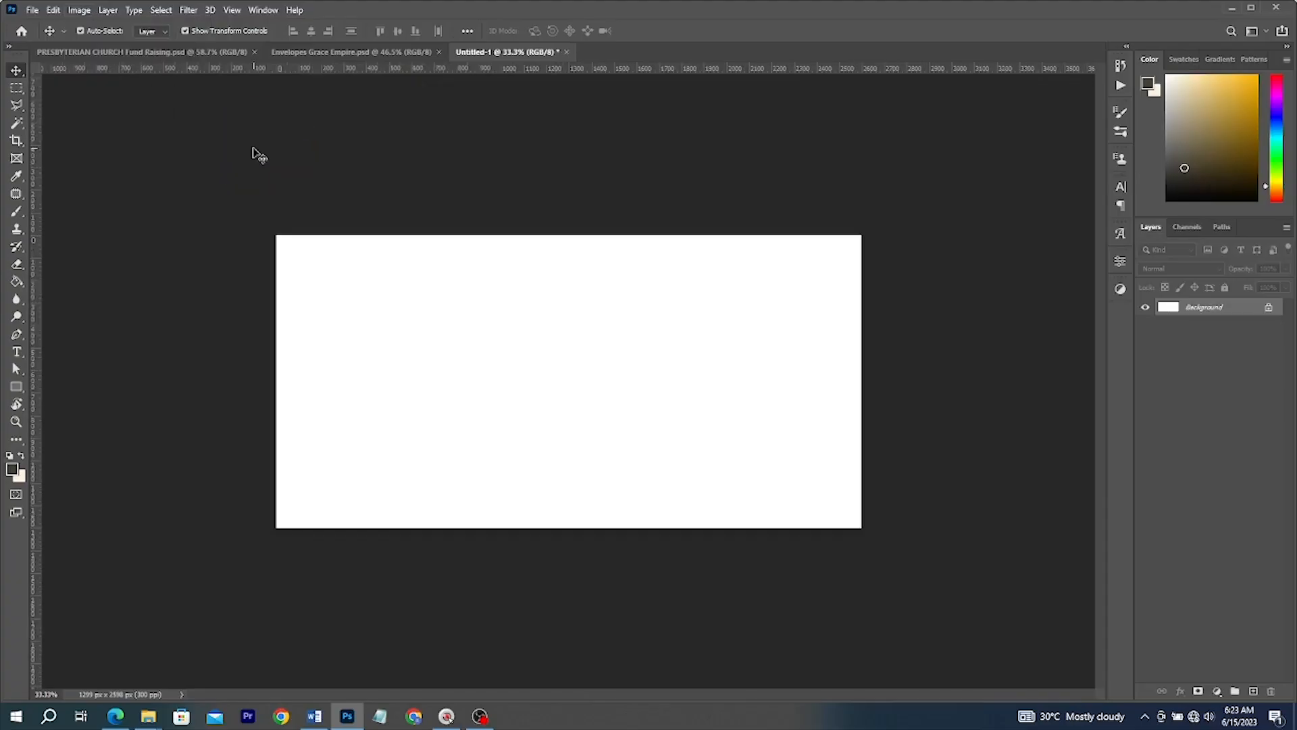
left_click(566, 53)
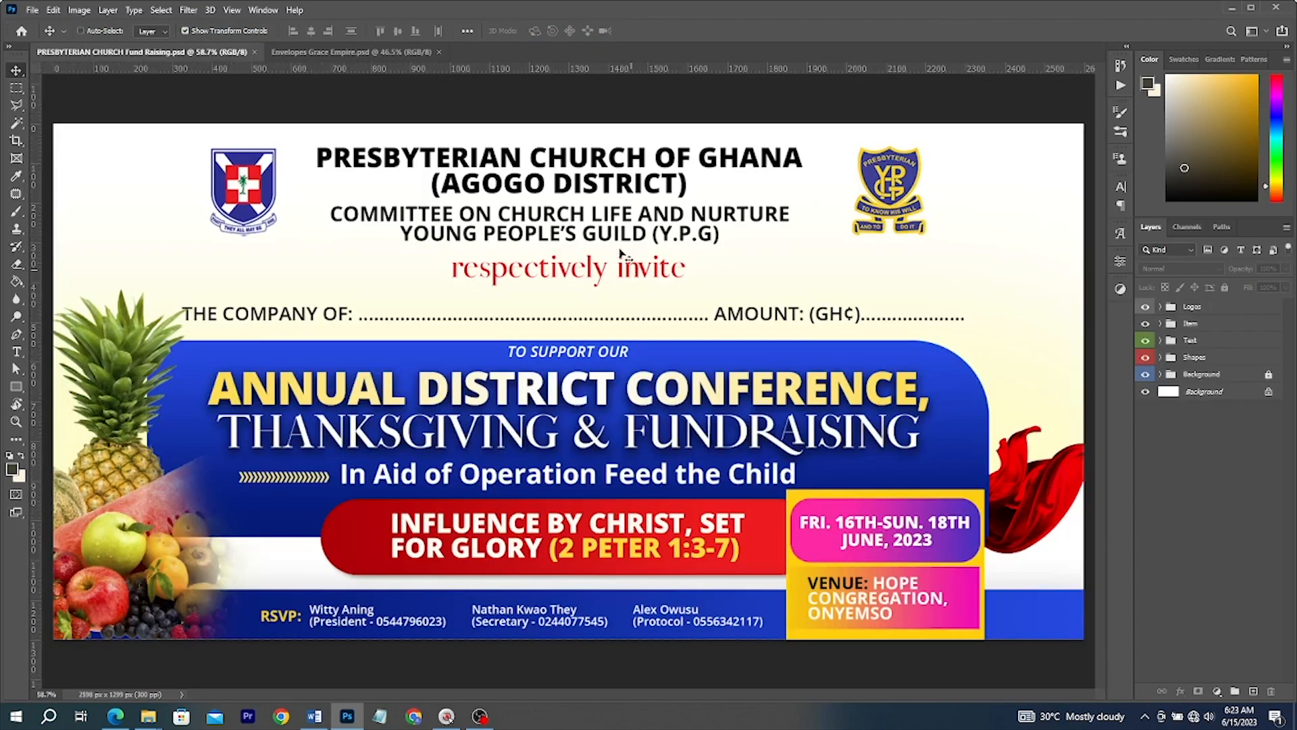
Create a landscape DL document of 220 x 110 mm at 300 pixels/inch in RGB with a white background
key("ctrl+n")
left_click(548, 206)
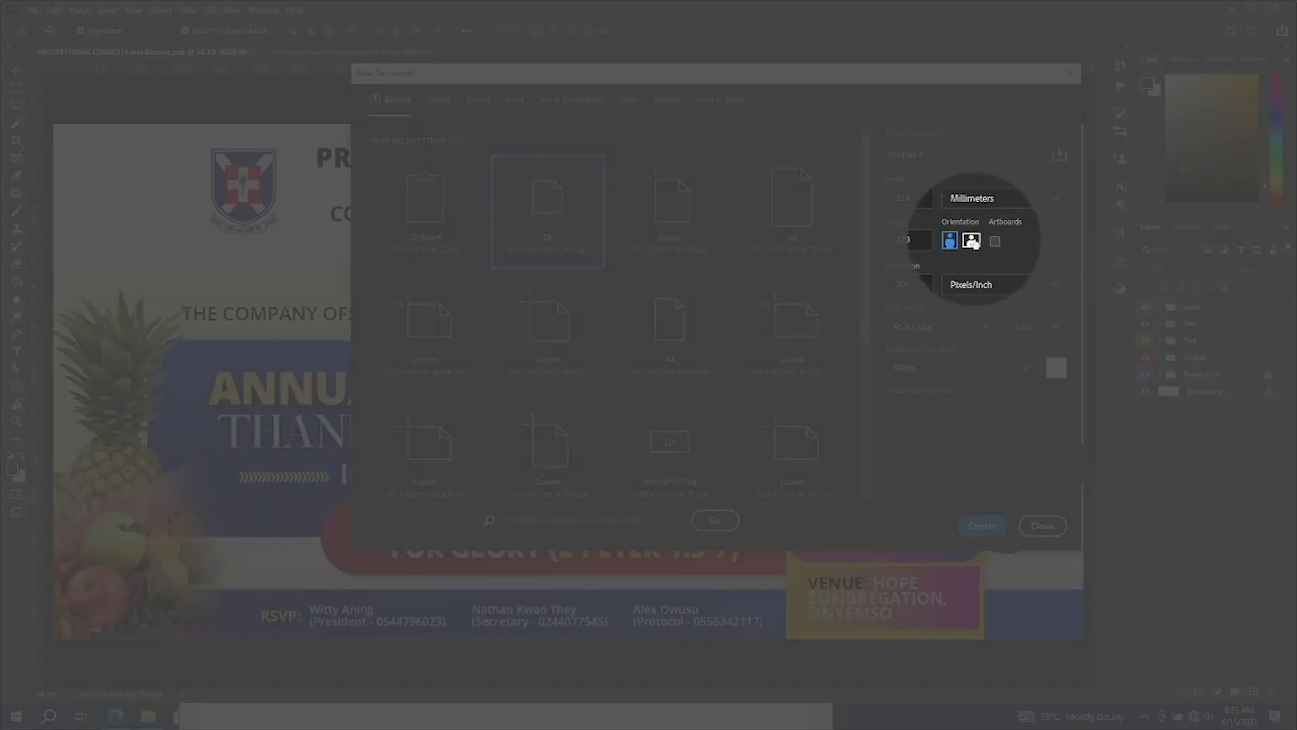
left_click(971, 241)
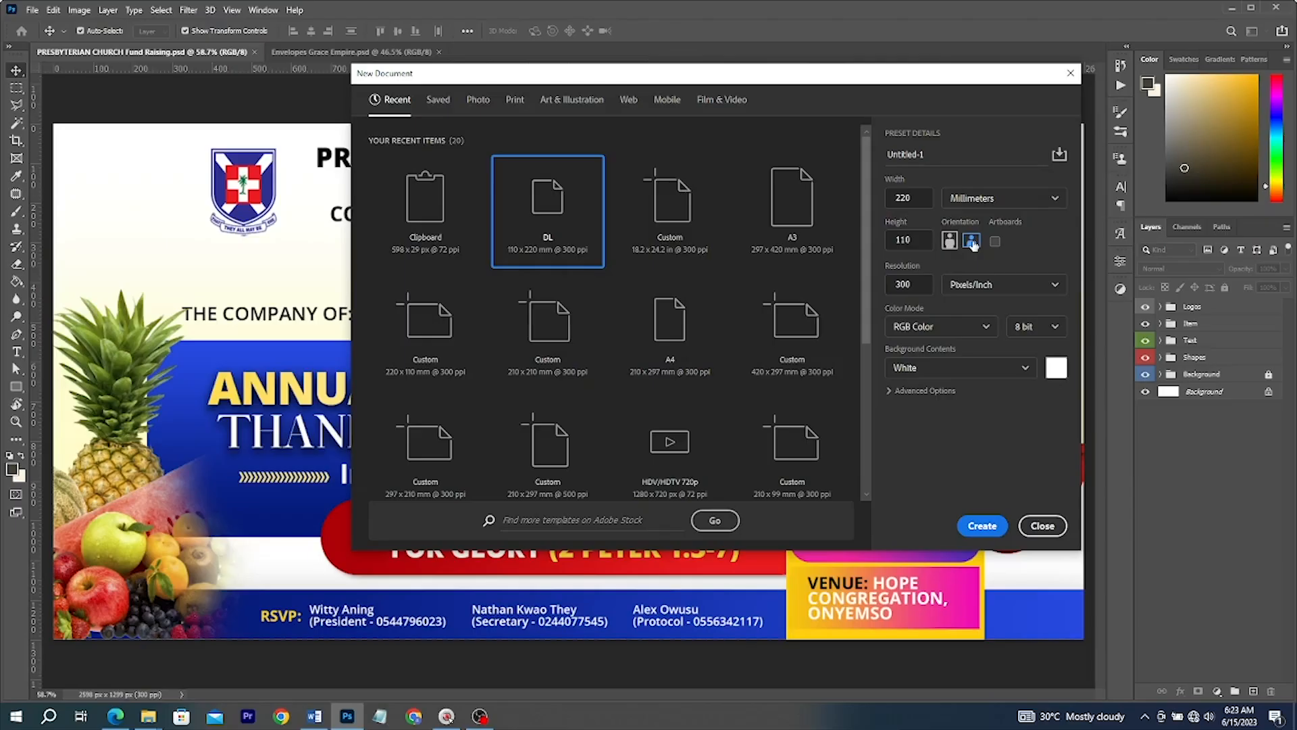
left_click(981, 526)
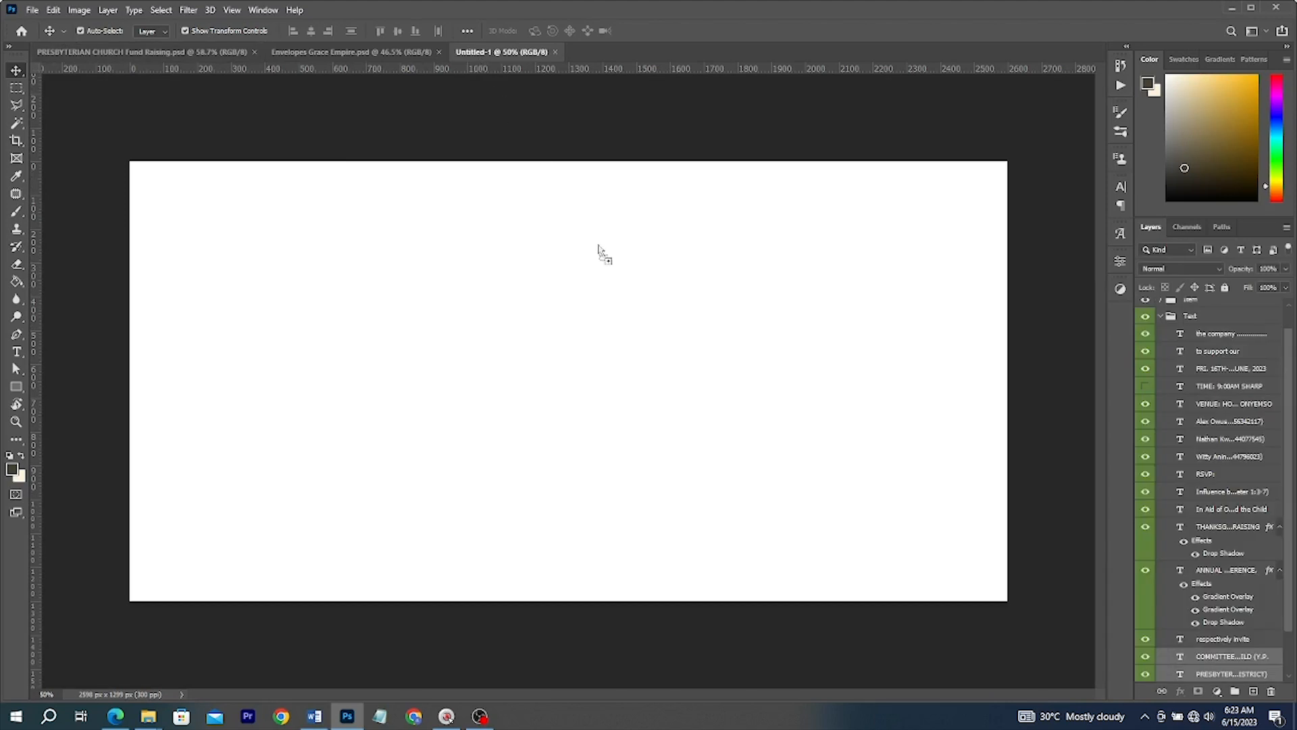
Copy the church name and committee heading text layers from the fund-raising design into the upper middle of the blank document
left_click_drag(602, 254, 600, 250)
left_click(788, 277)
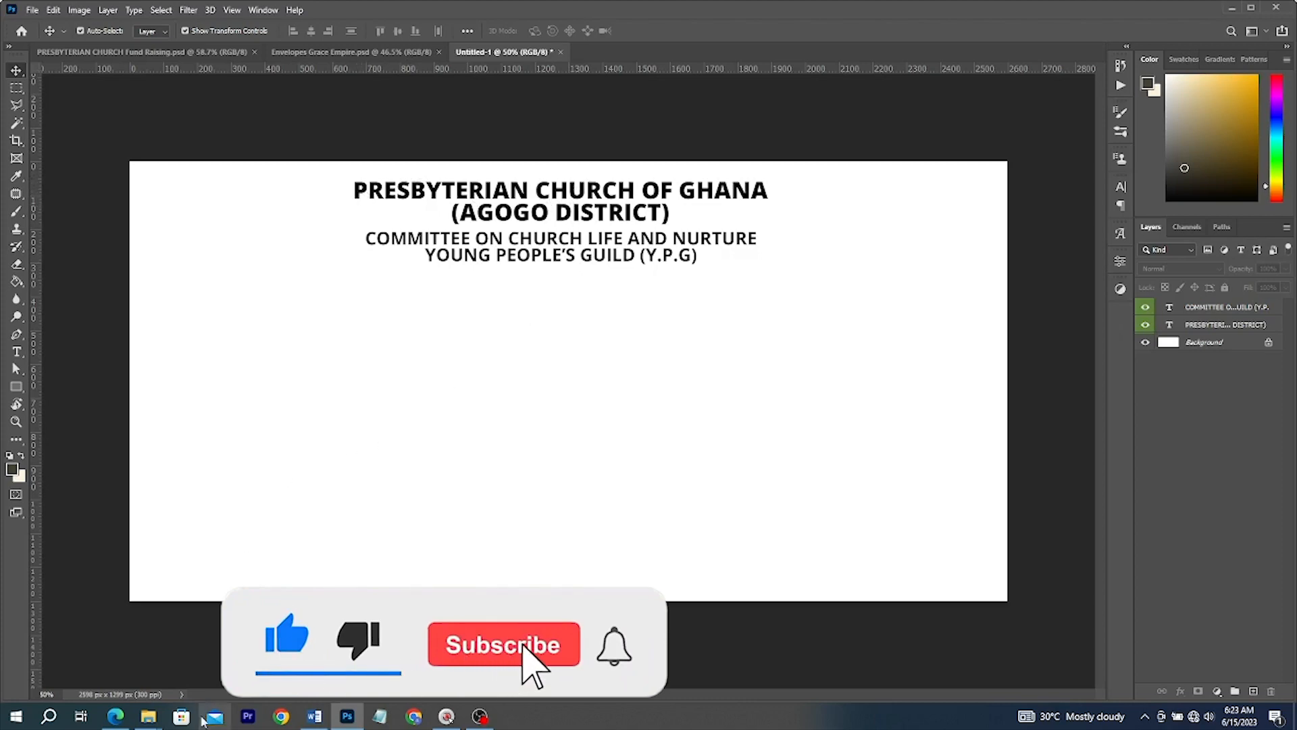
Place the Layer 1 and Layer 2 logo images from New folder, scaled down on either side of the heading
mouse_move(148, 715)
left_click(196, 659)
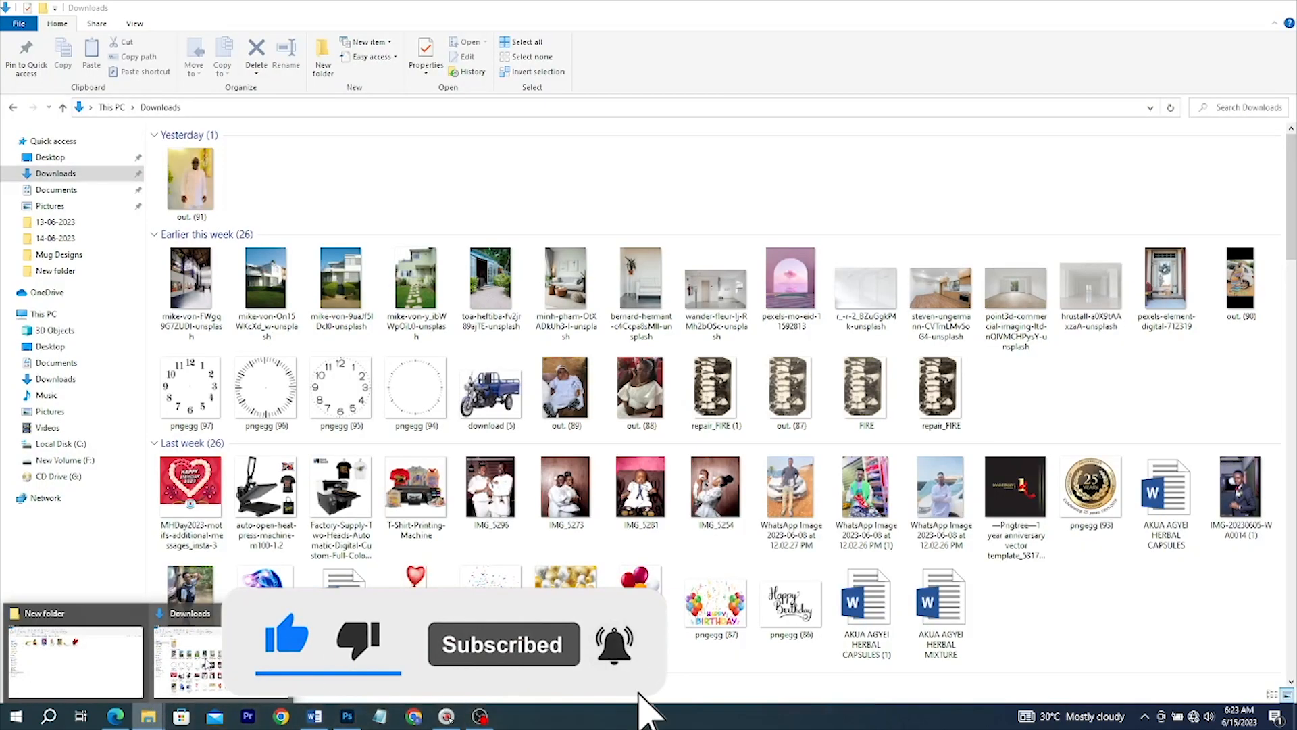
left_click(112, 642)
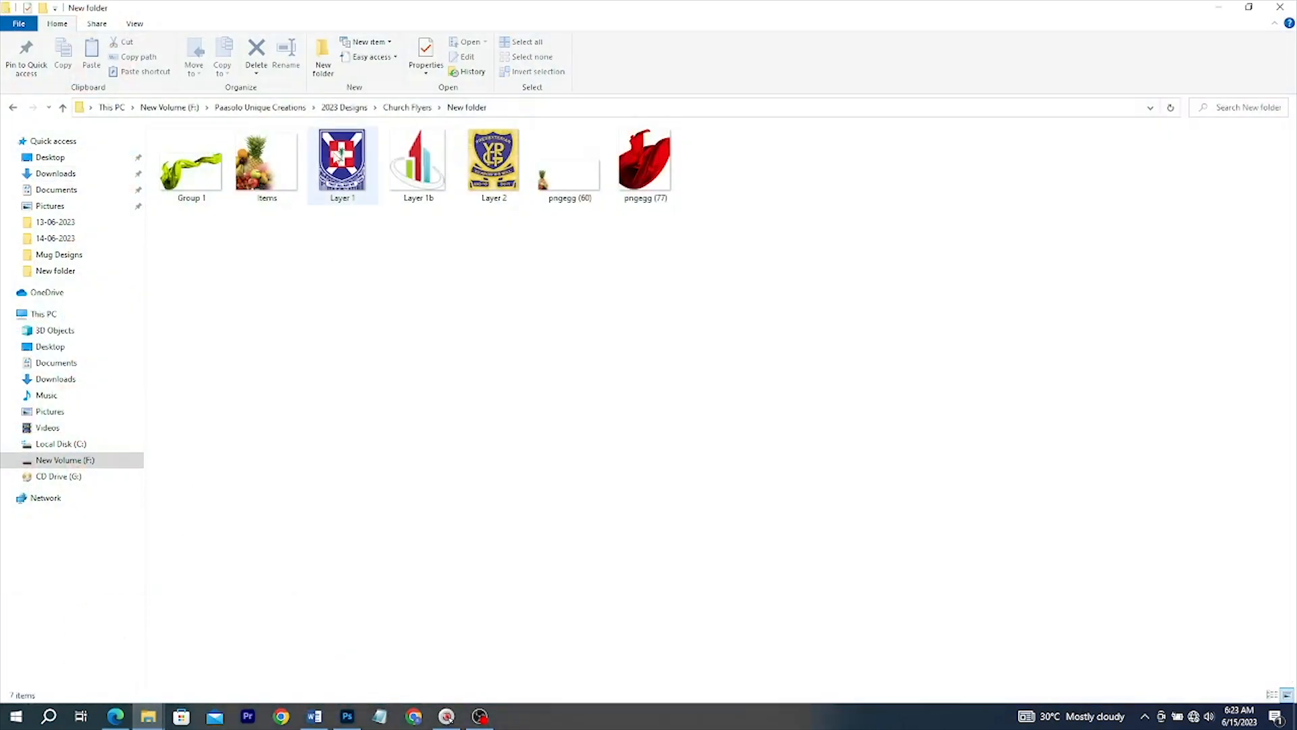
left_click(334, 159)
left_click(478, 172, "shift")
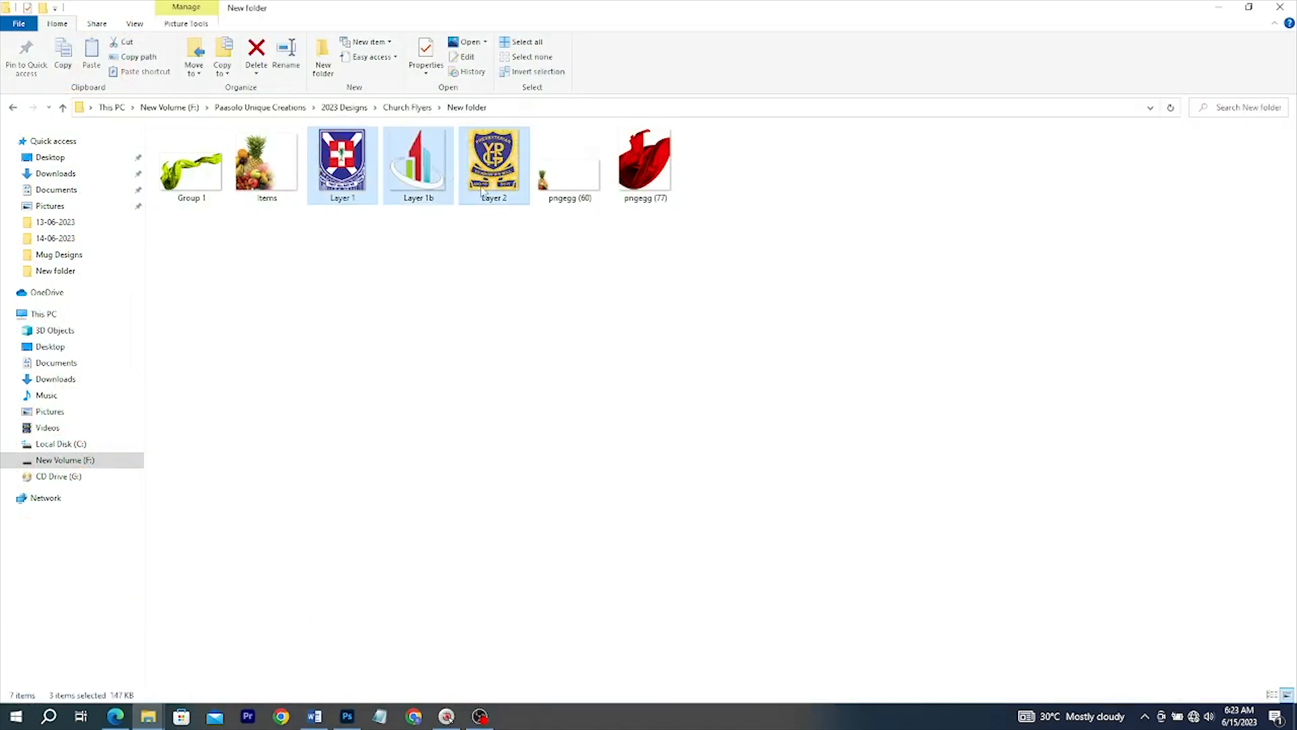
left_click_drag(478, 172, 435, 513)
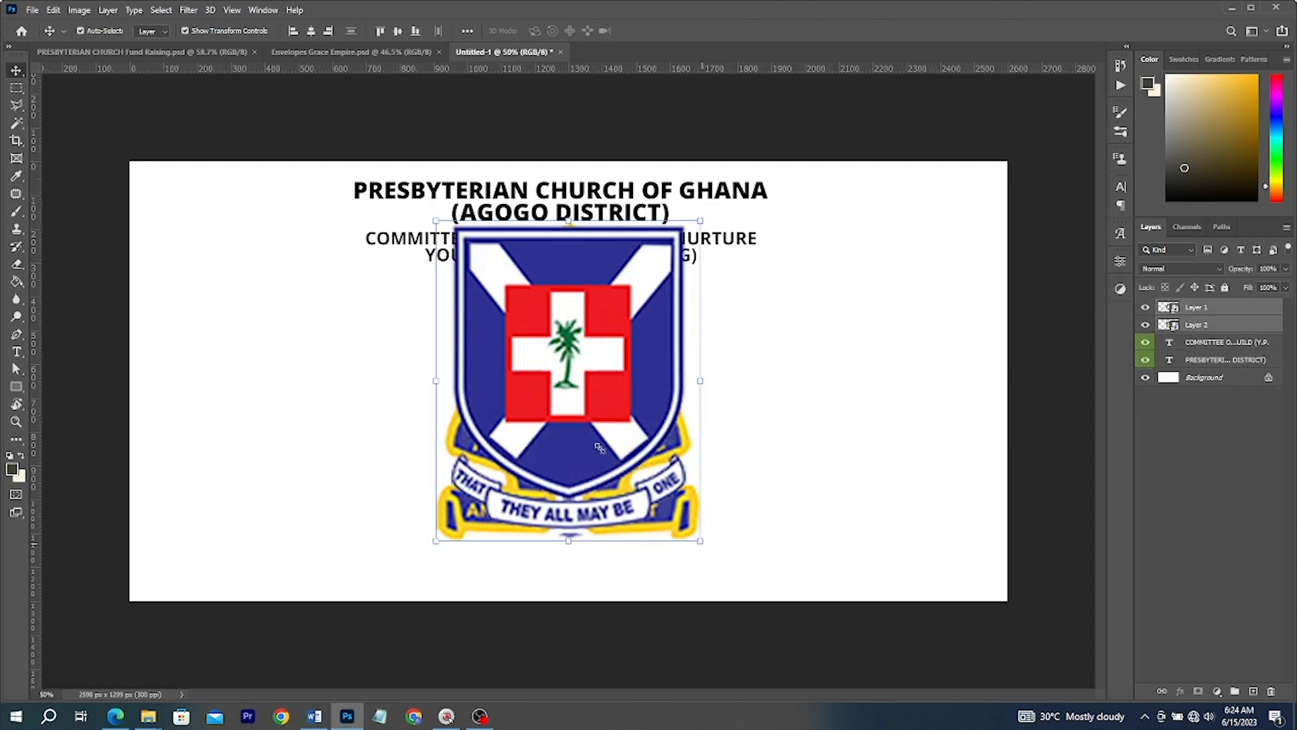
left_click_drag(699, 540, 279, 252)
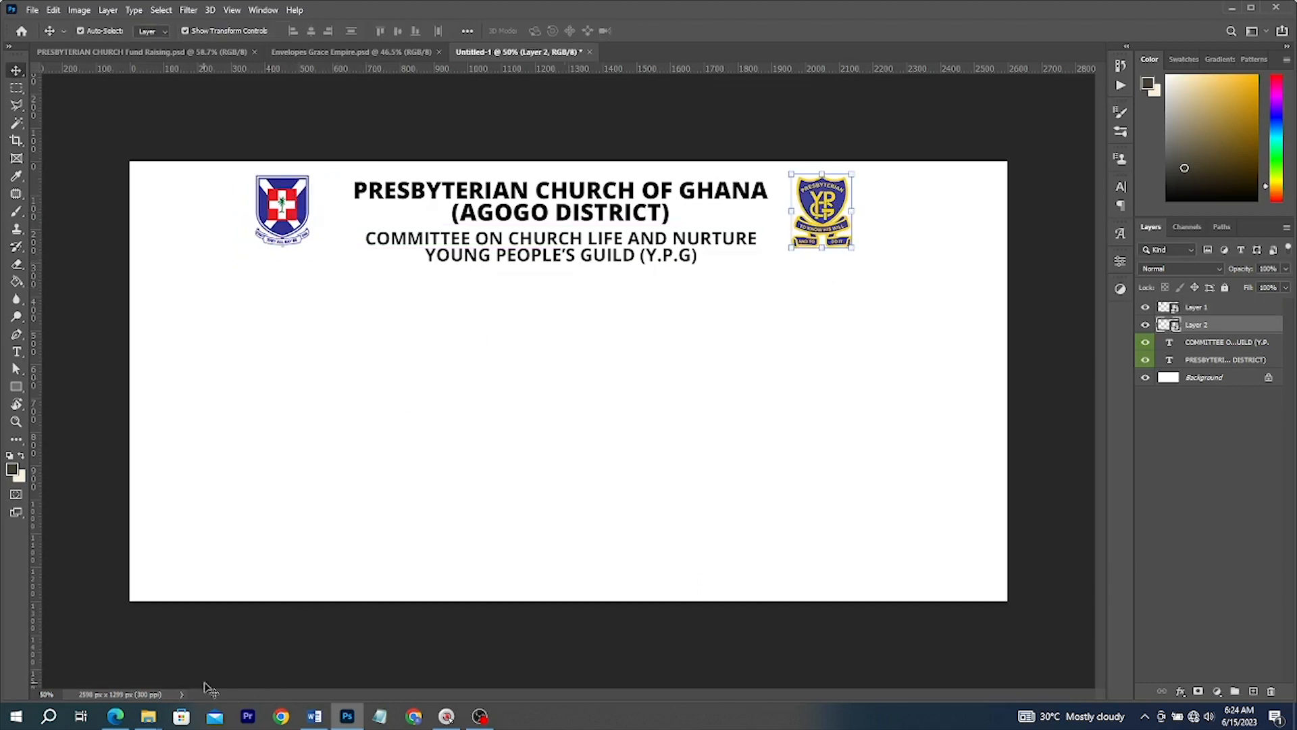
Add the text line "respectively invite" beneath the committee heading and move it to the horizontal middle of the canvas
left_click(314, 716)
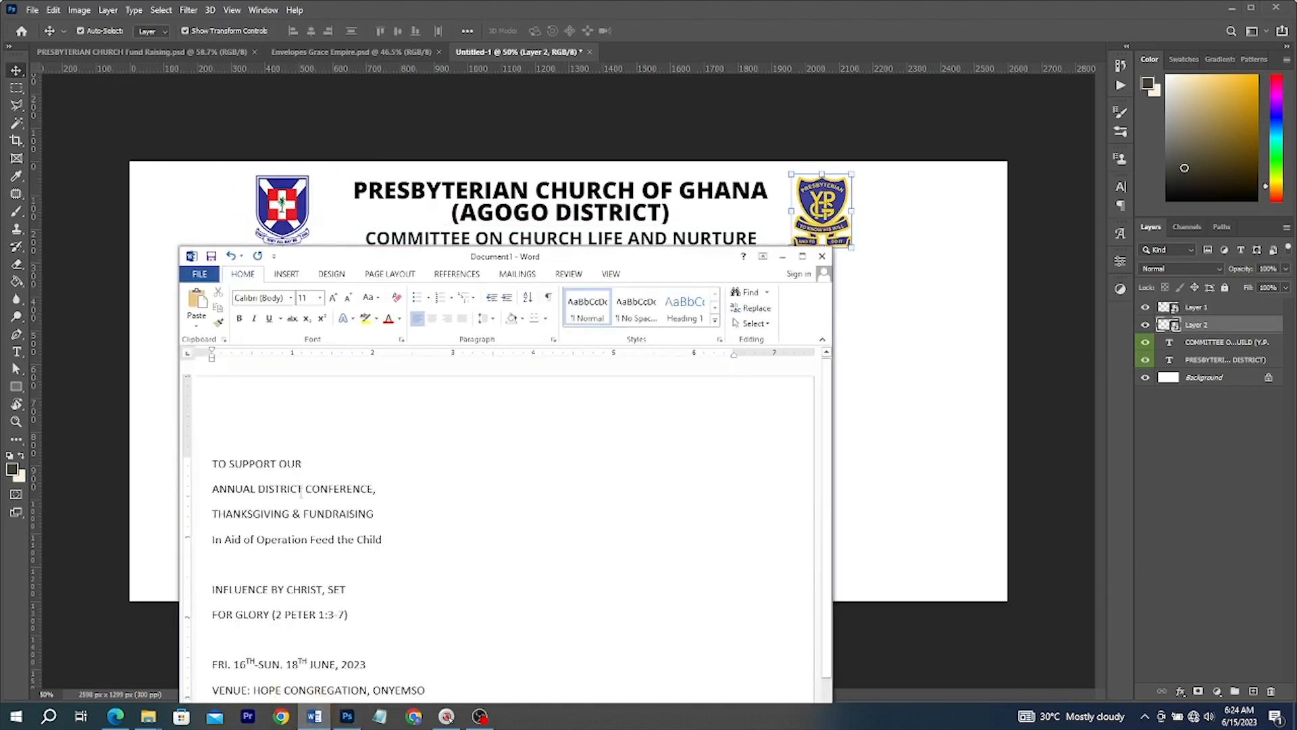
left_click(133, 371)
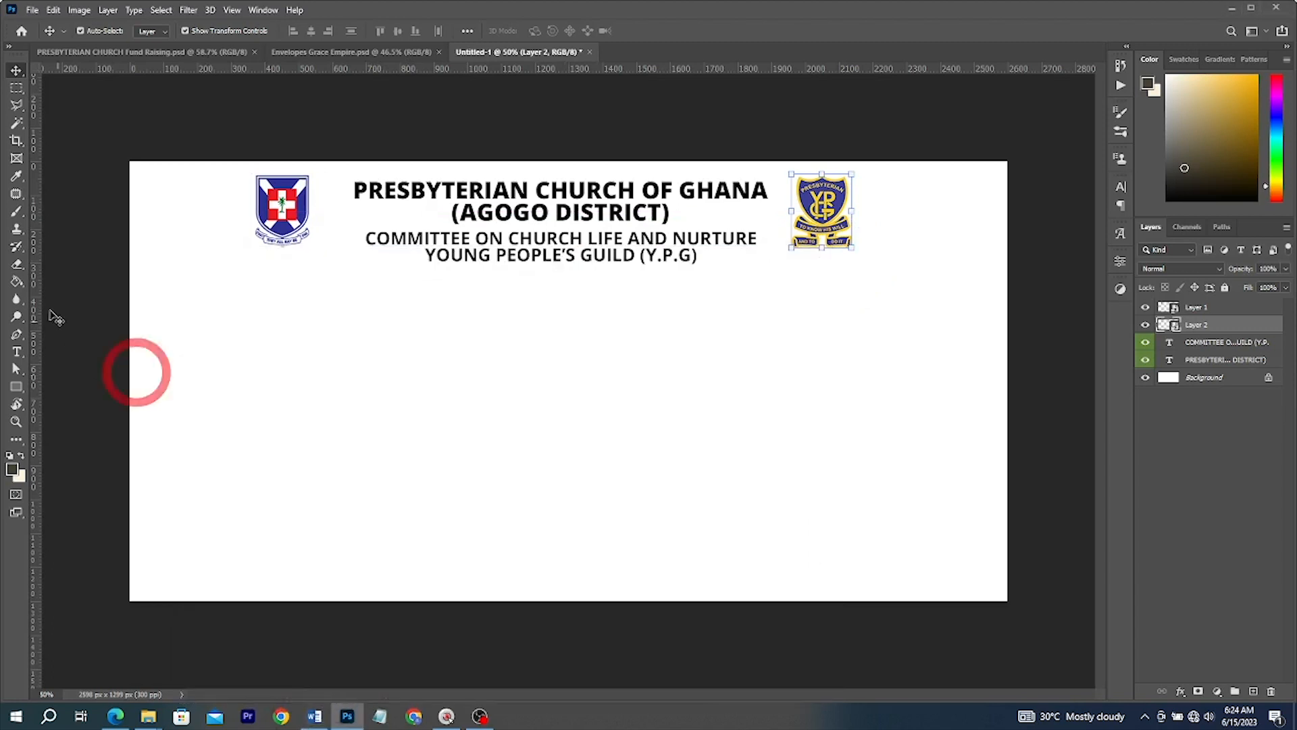
left_click(14, 349)
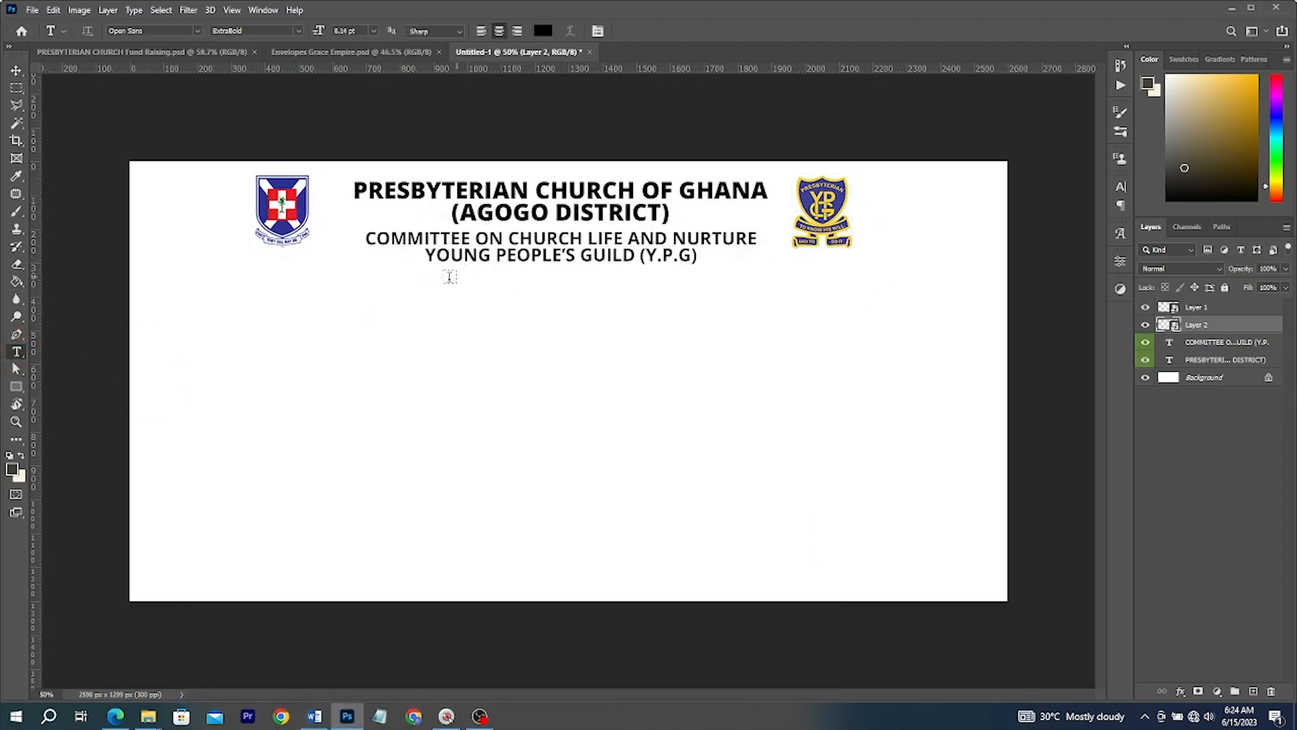
left_click(408, 303)
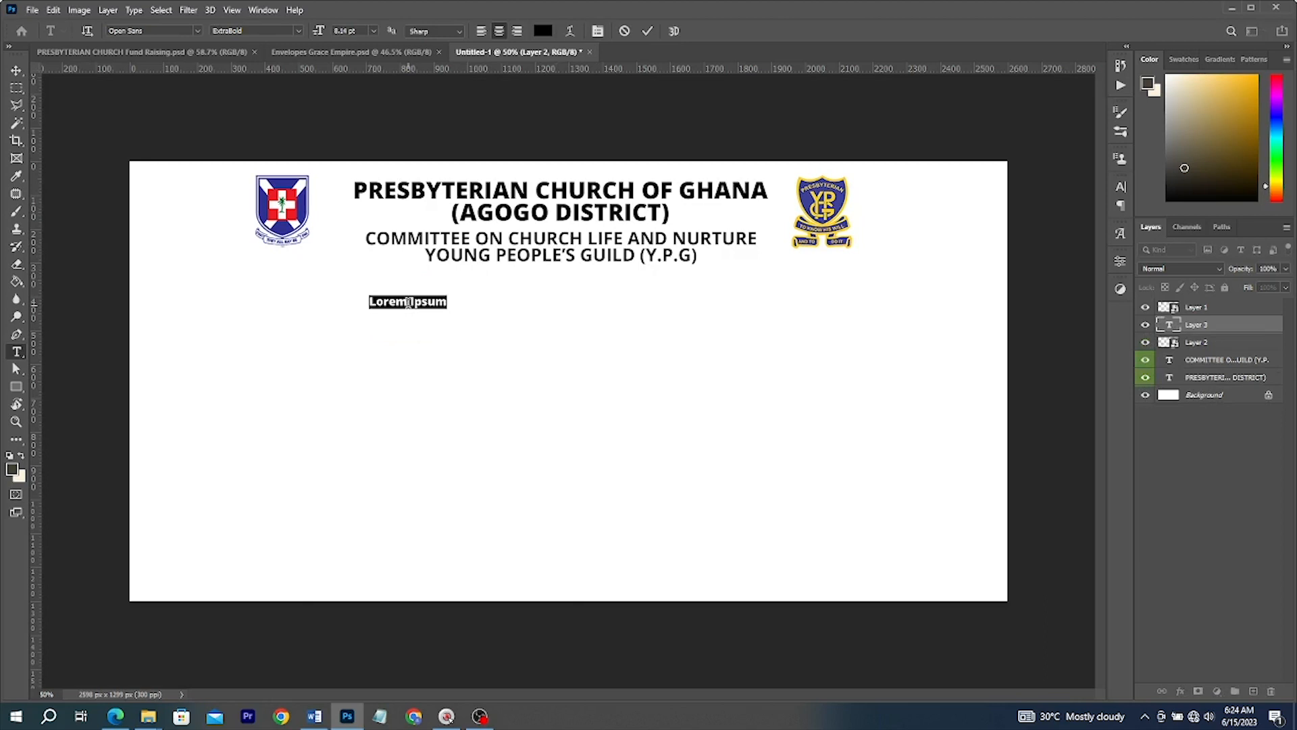
type("respectively invite")
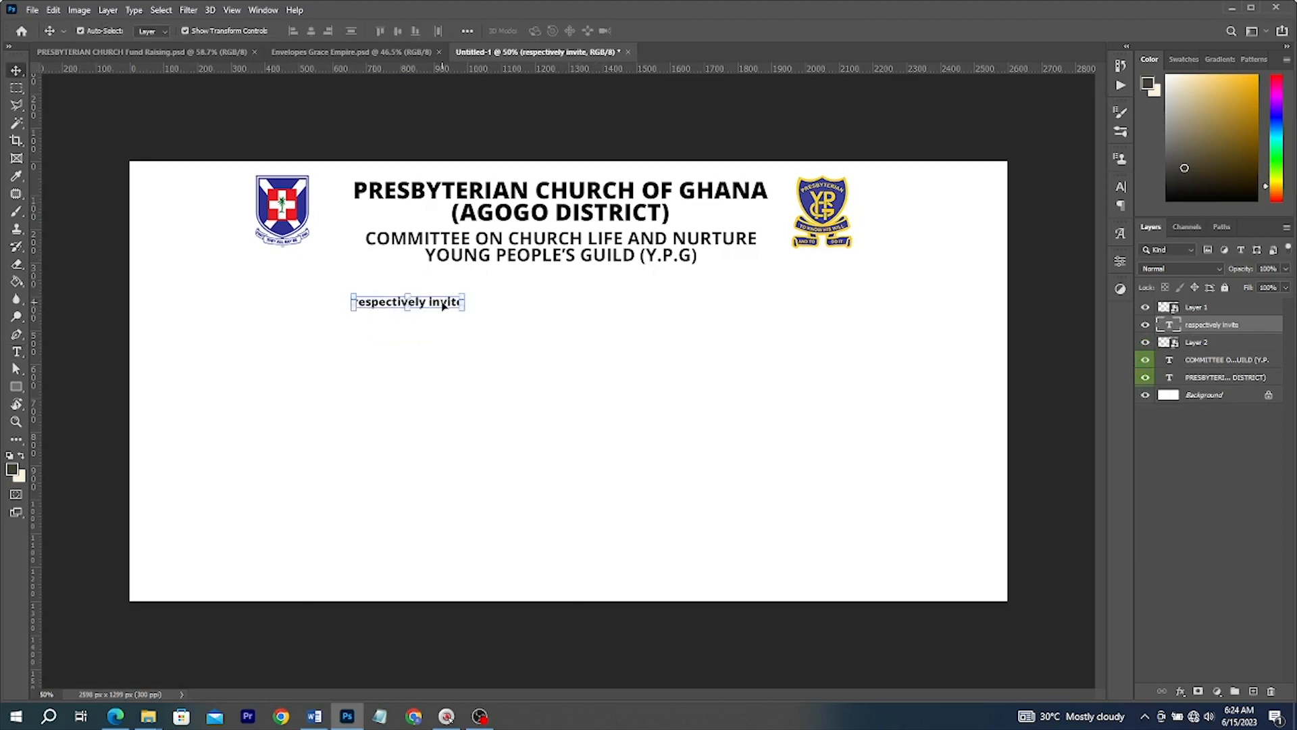
left_click_drag(442, 303, 586, 304)
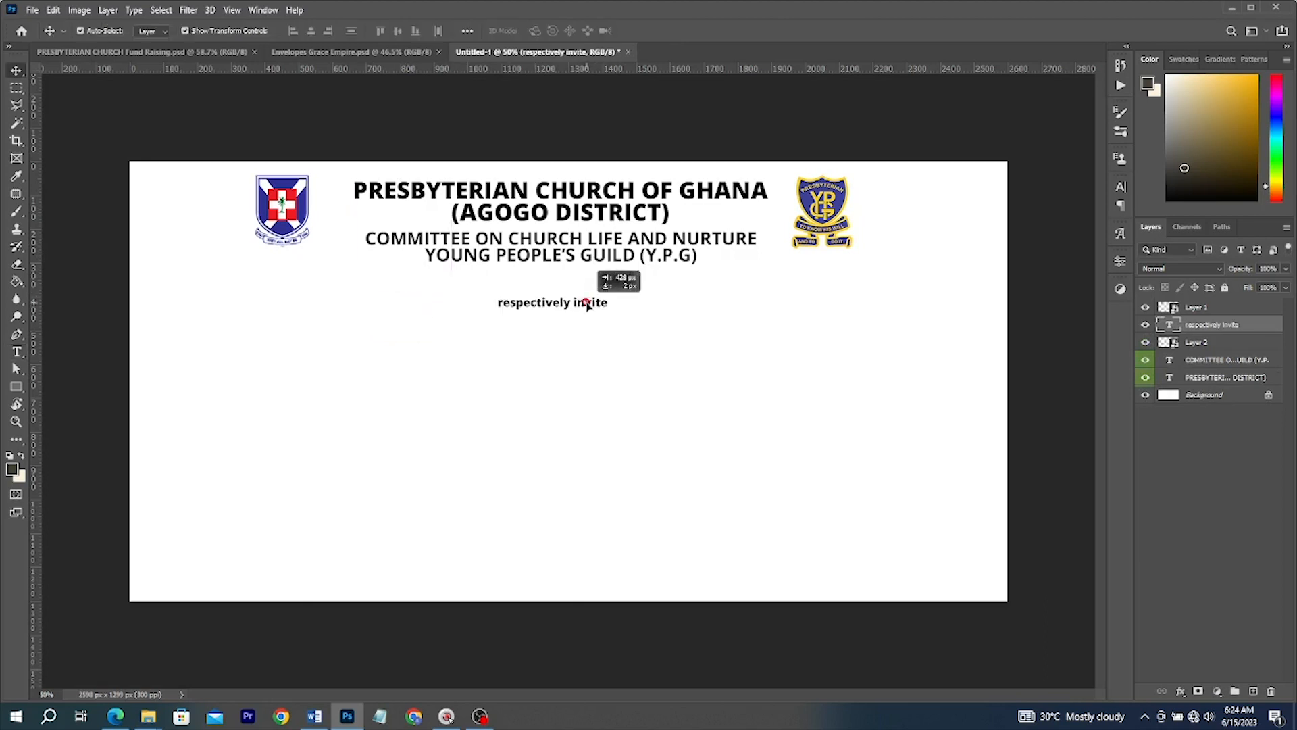
Set the "respectively invite" text in the Coral Lovers font and scale it up to about 16 pt
left_click(1120, 183)
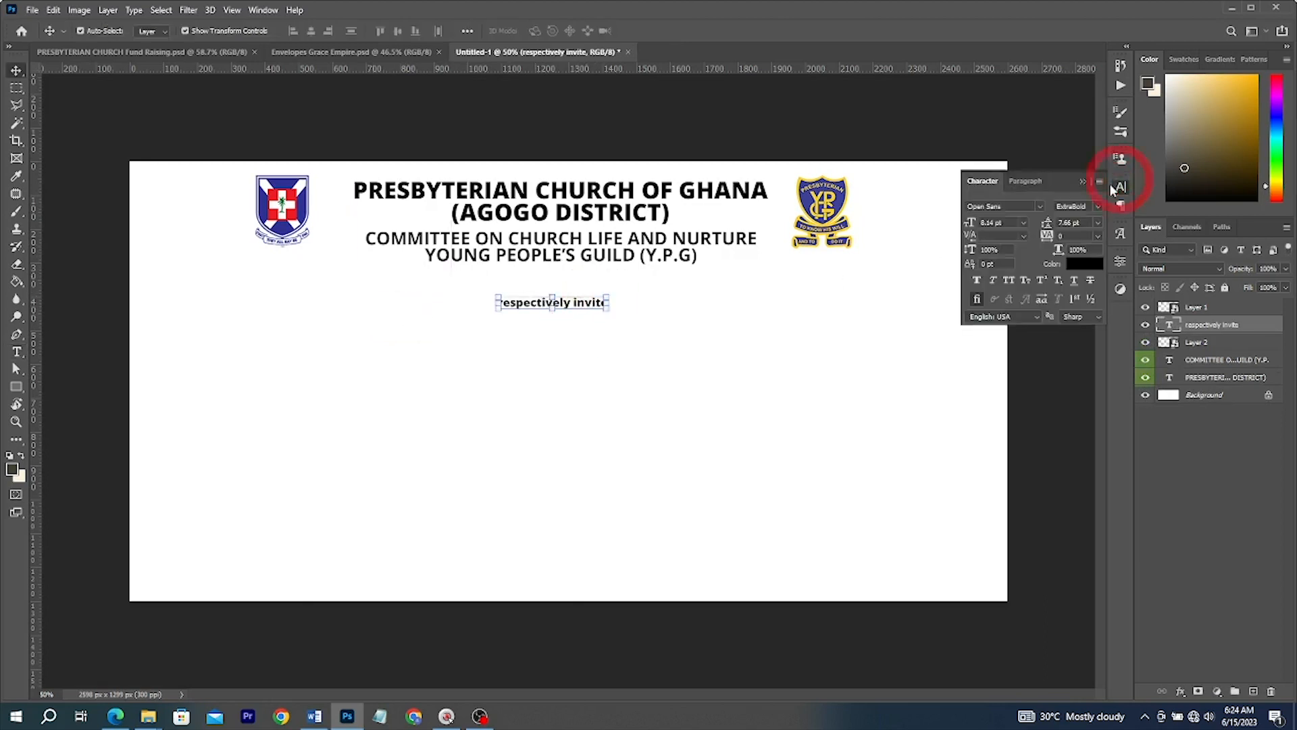
left_click(1041, 204)
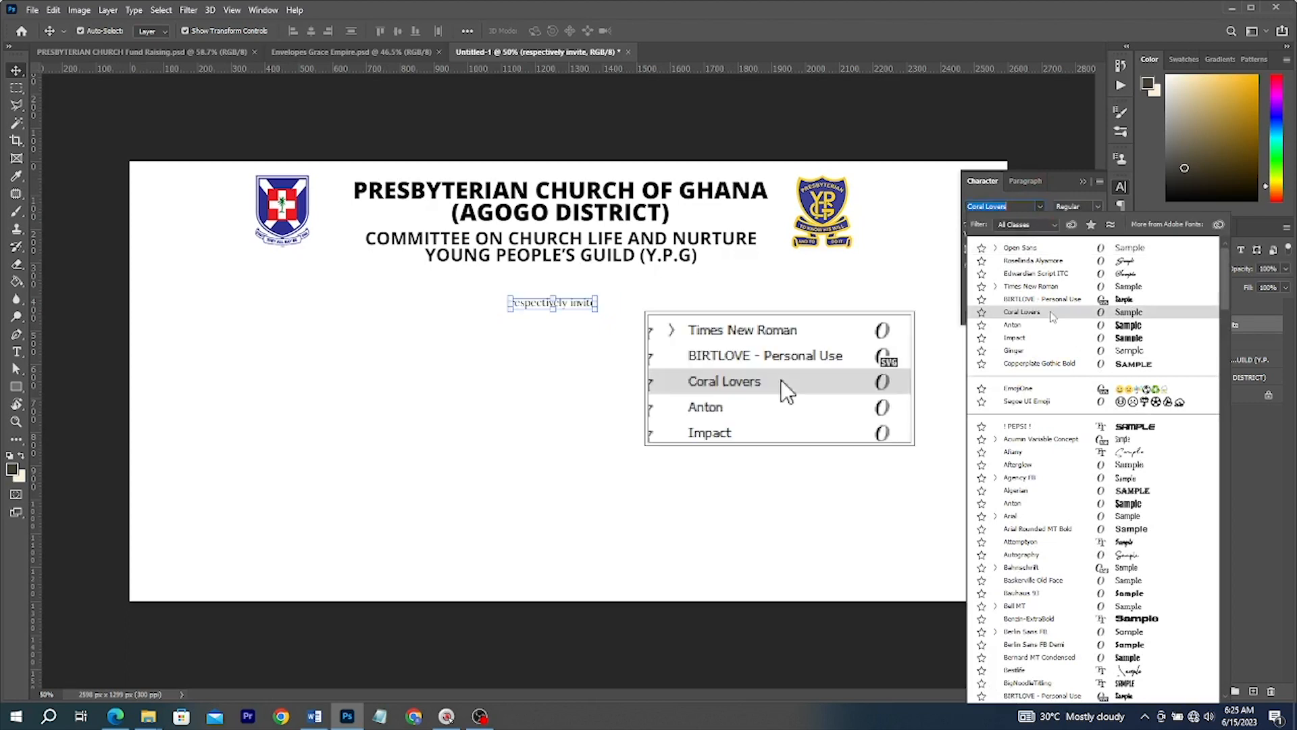
left_click(1074, 308)
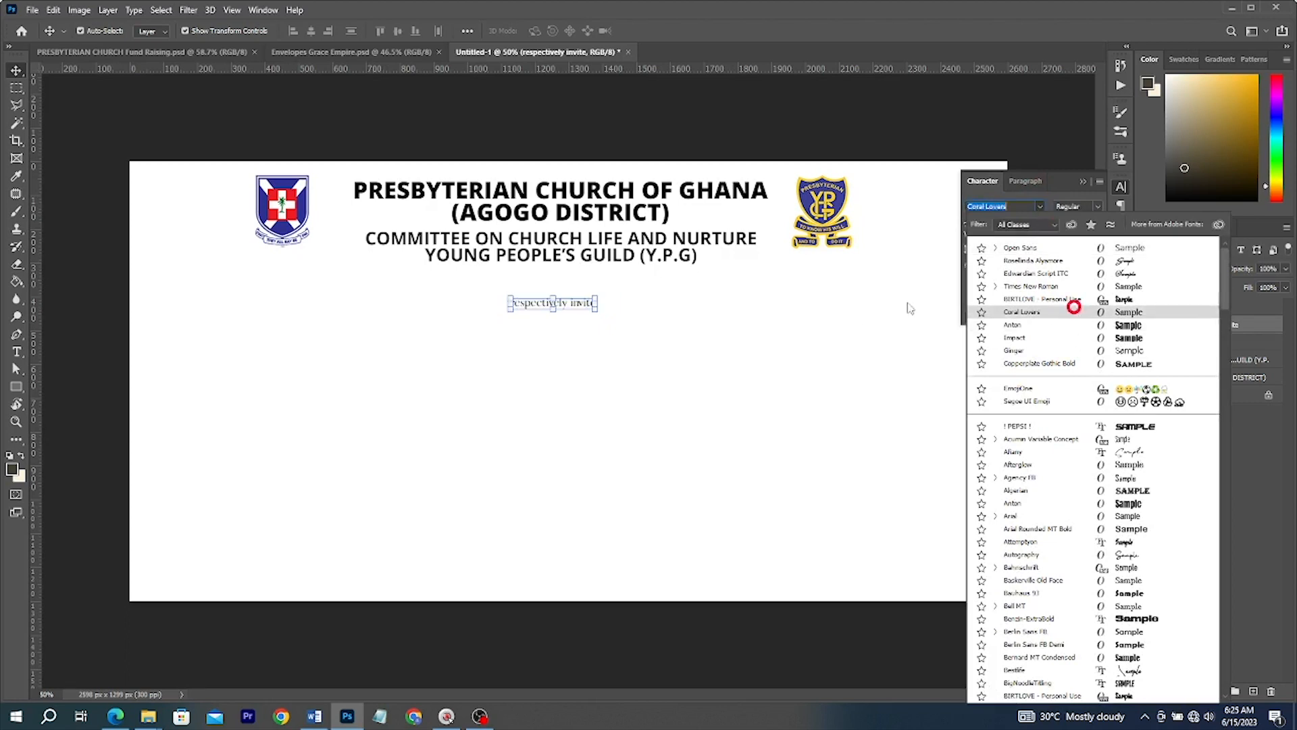
left_click_drag(615, 283, 634, 277)
key("Return")
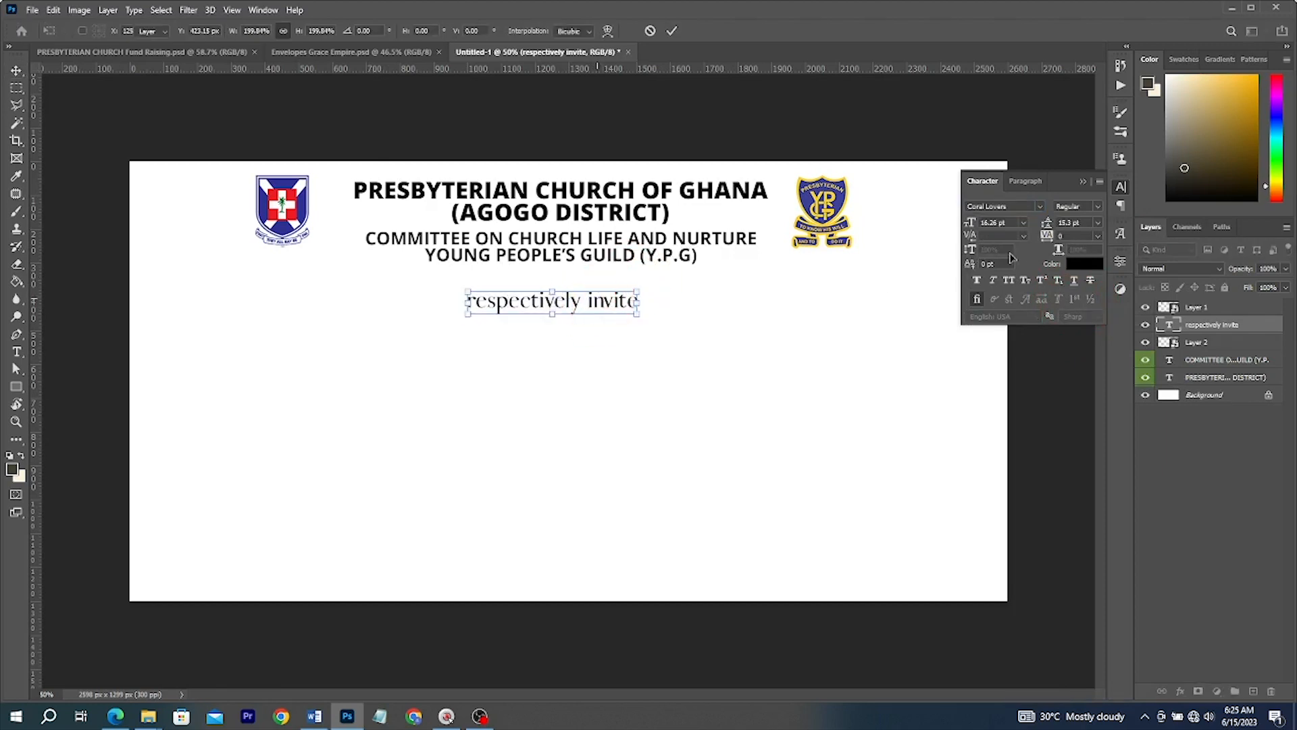
left_click(1084, 264)
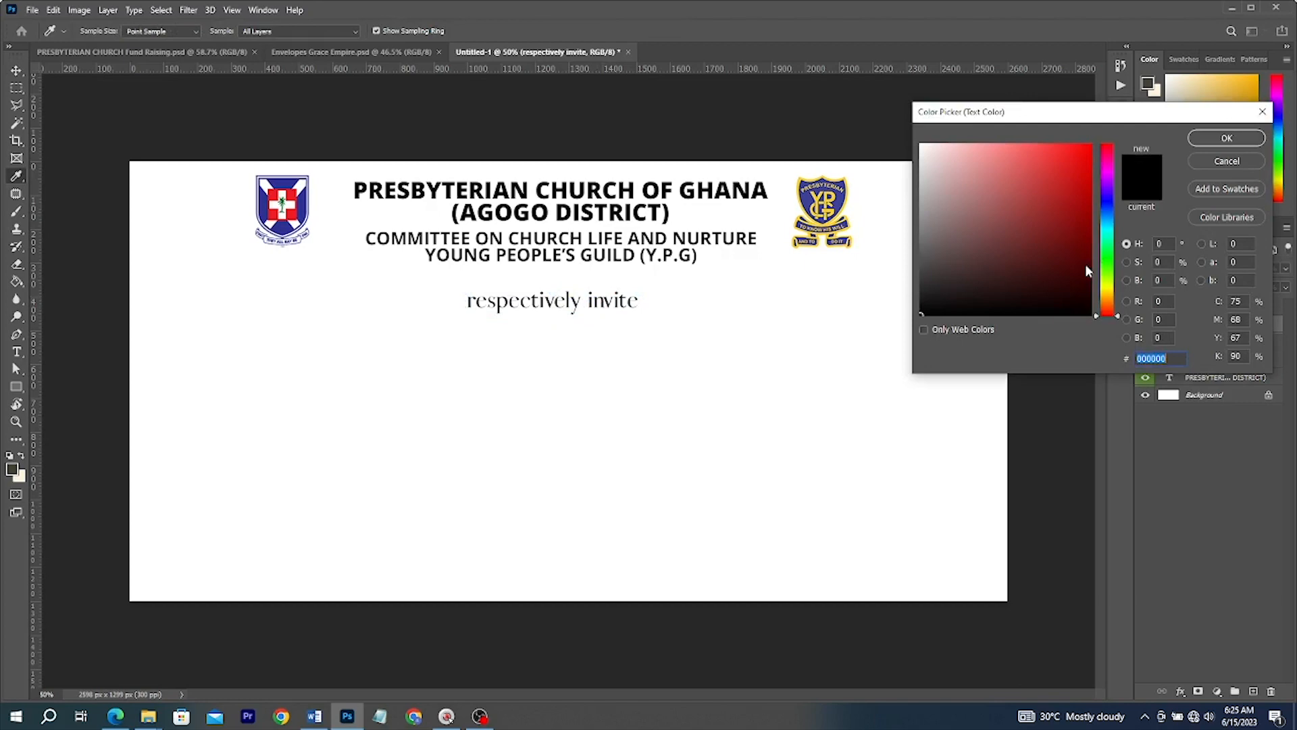
left_click(1227, 161)
left_click(1119, 190)
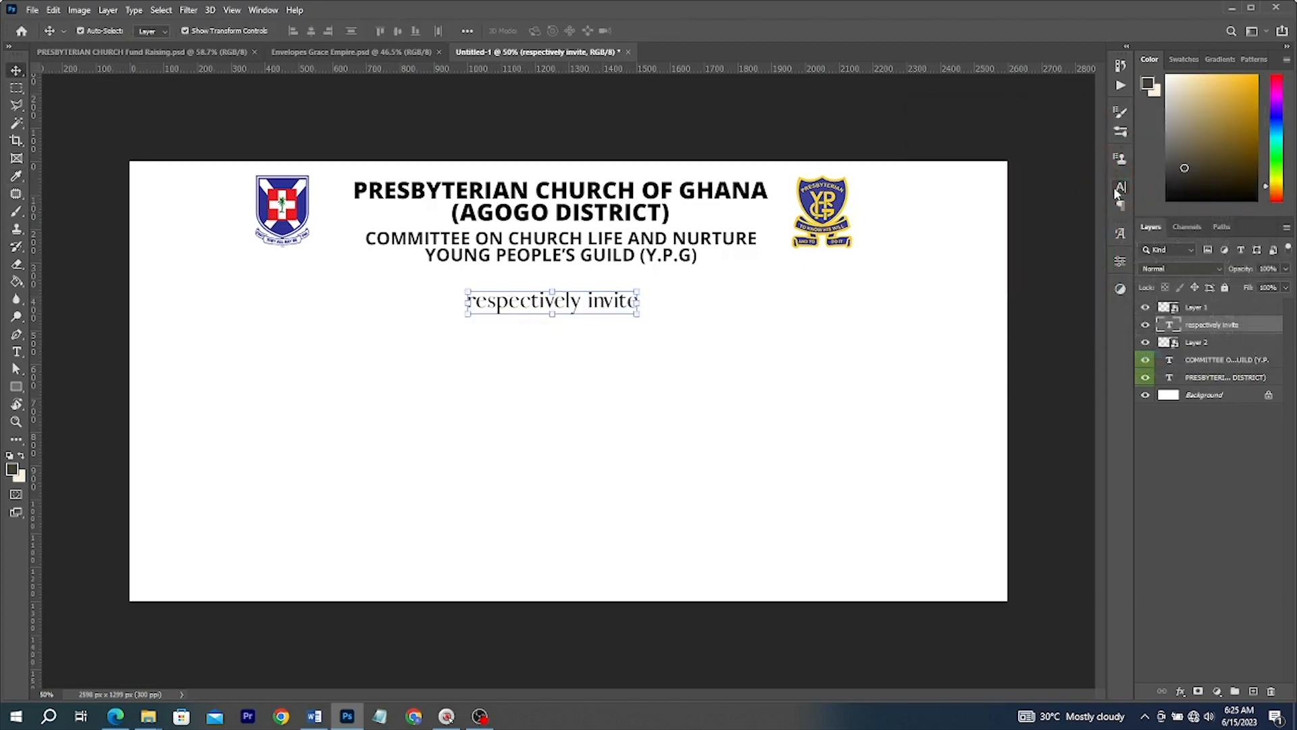
Colour the "respectively invite" text red (RGB 255, 0, 0) and move it up closer to the heading
left_click(263, 10)
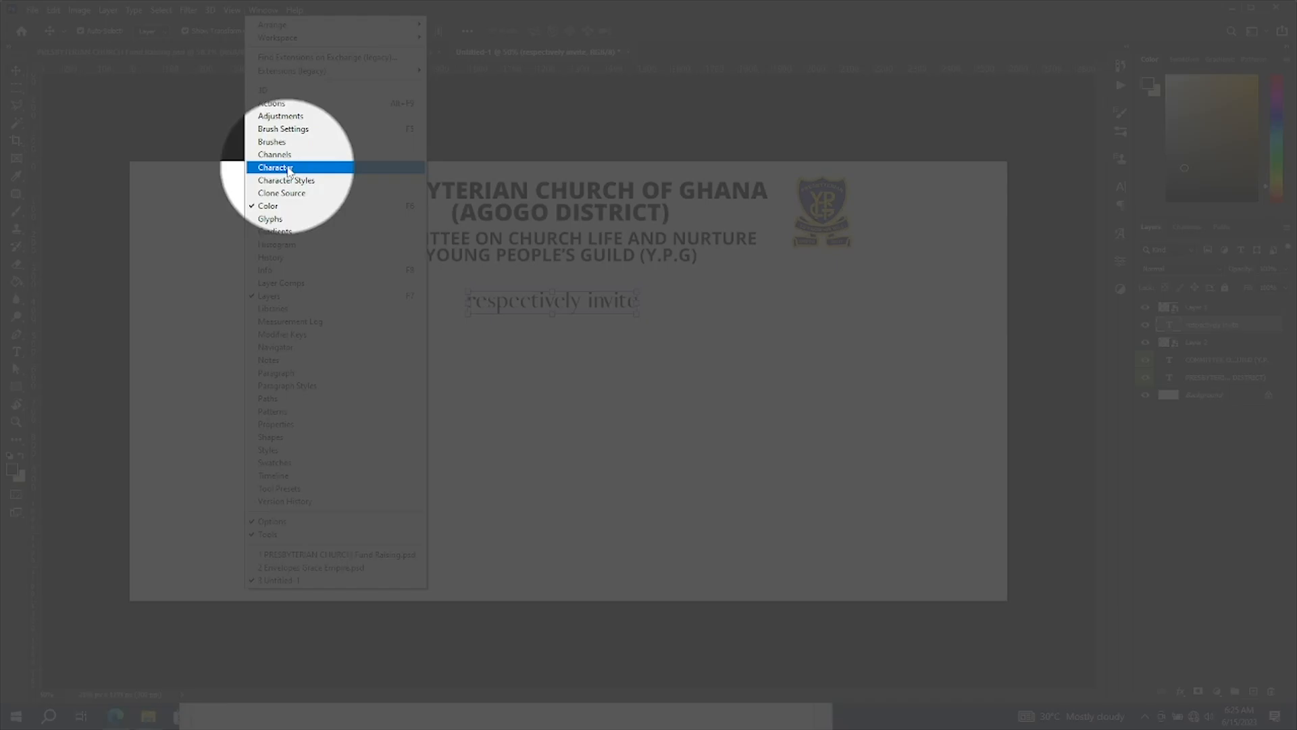
left_click(287, 169)
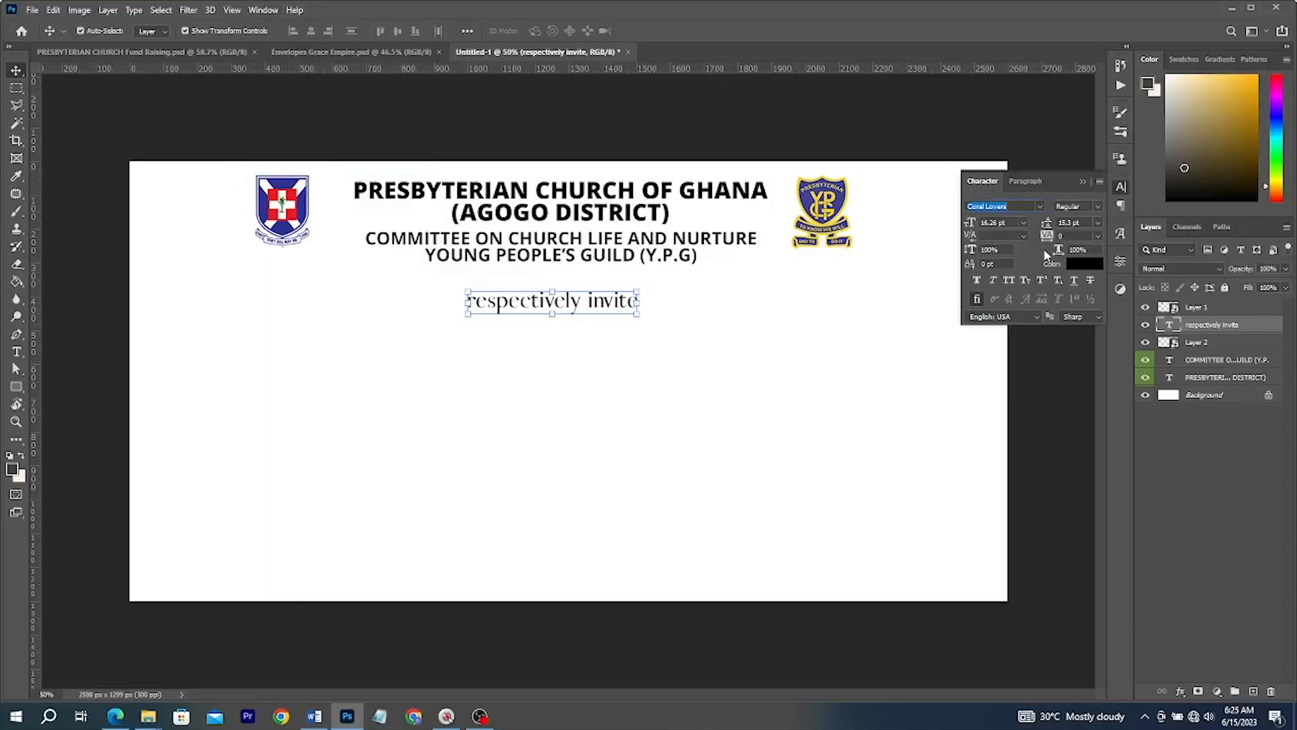
left_click(1078, 267)
left_click(1089, 145)
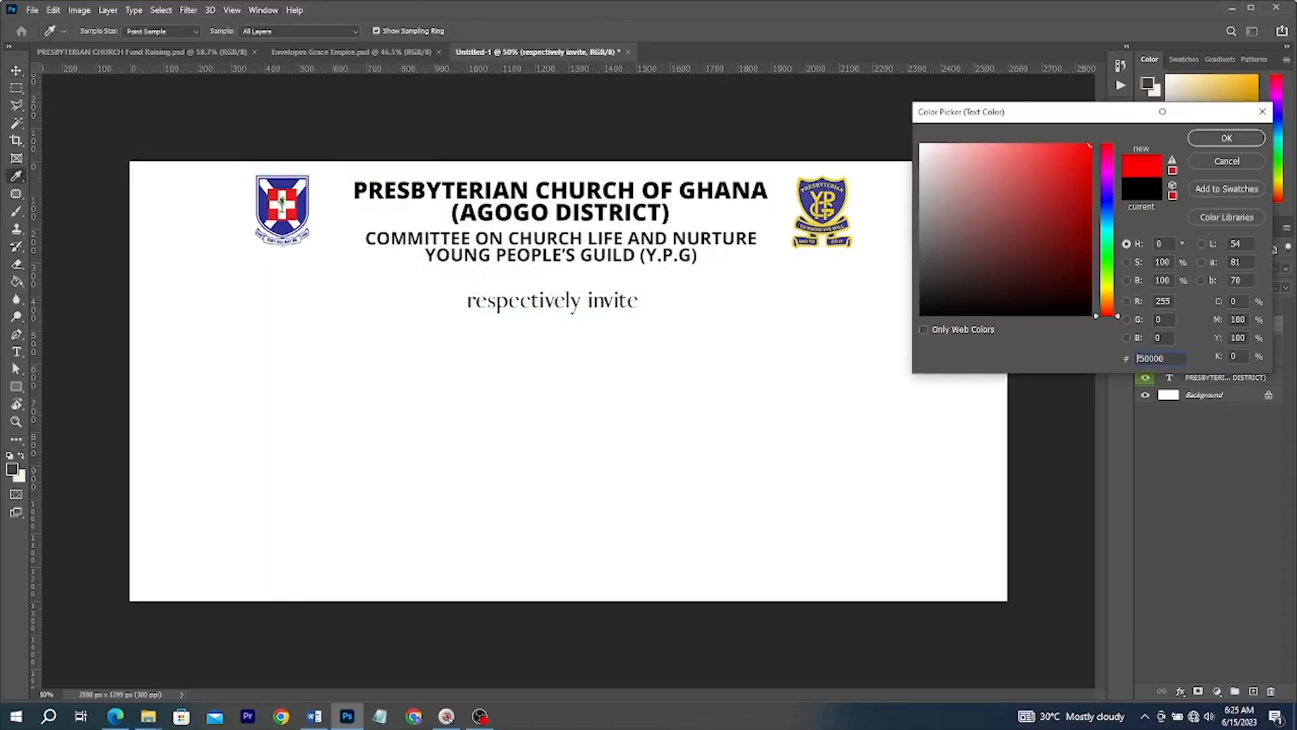
left_click(1216, 141)
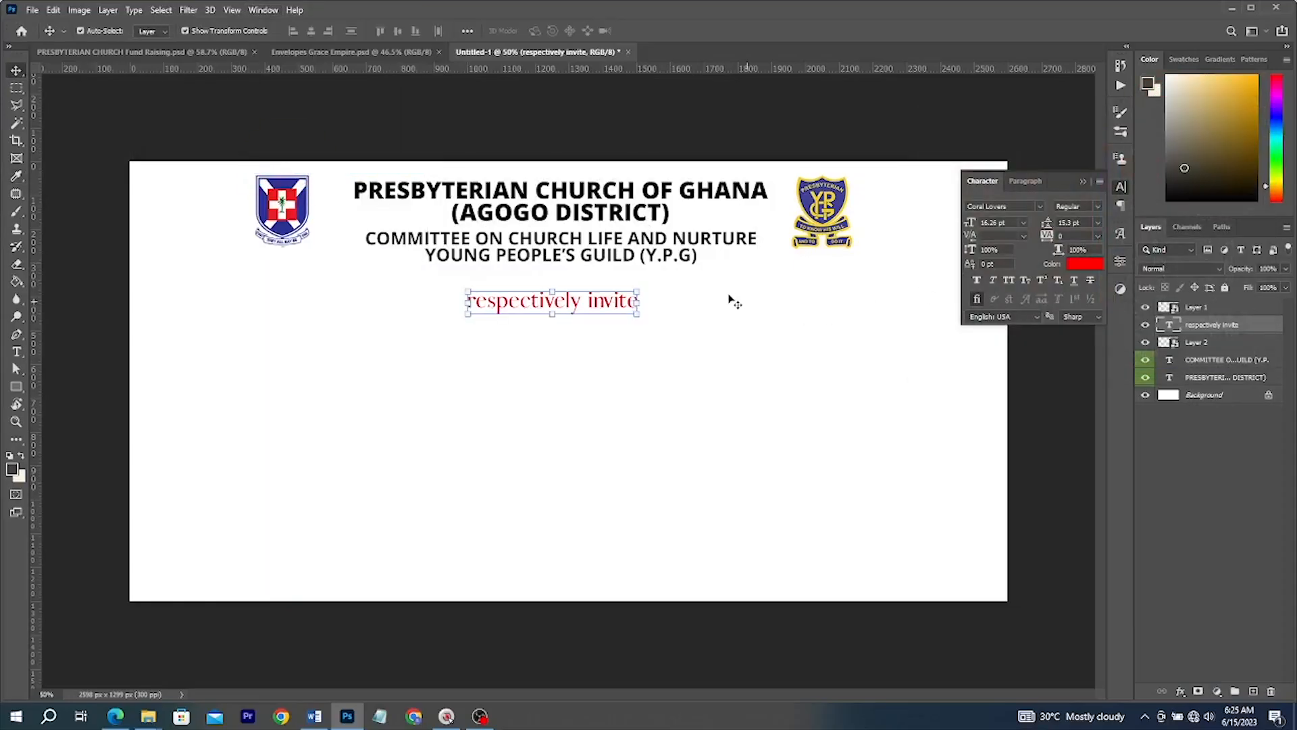
left_click_drag(570, 301, 571, 287)
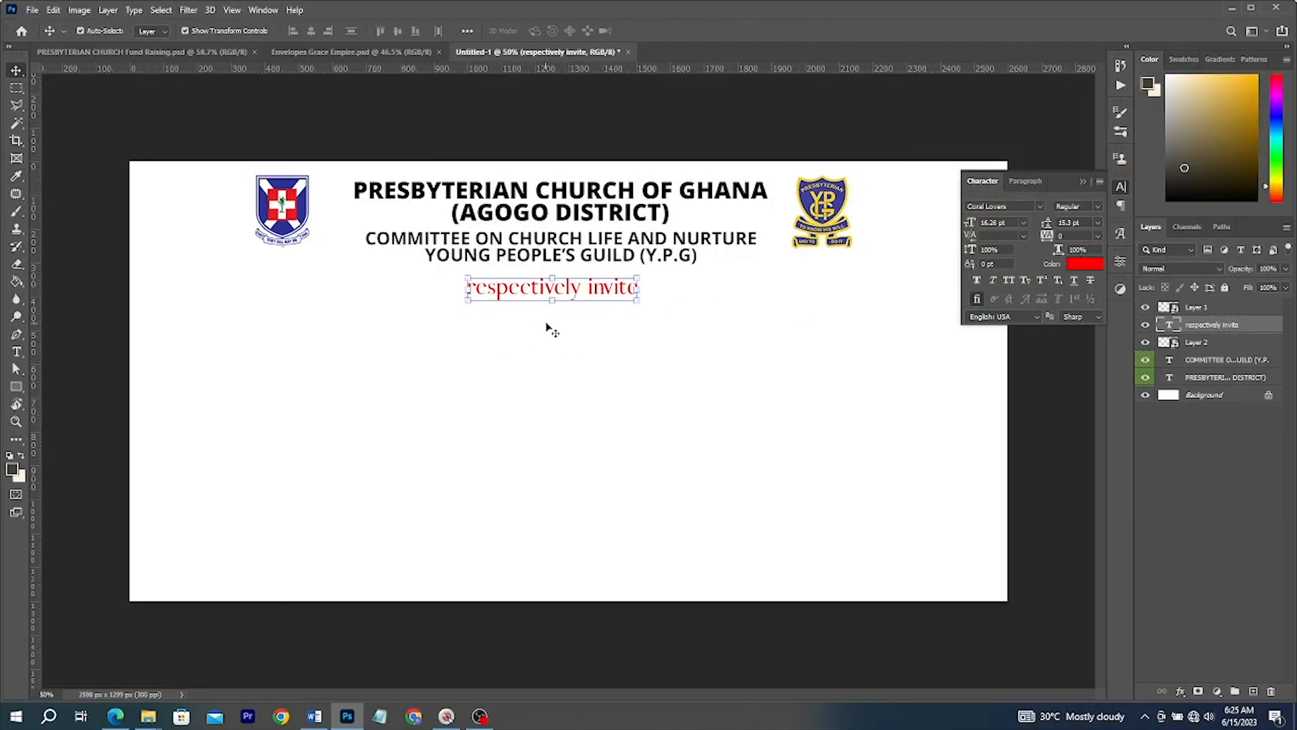
Centre the "respectively invite" text horizontally on the canvas and clear the canvas selection
left_click(160, 10)
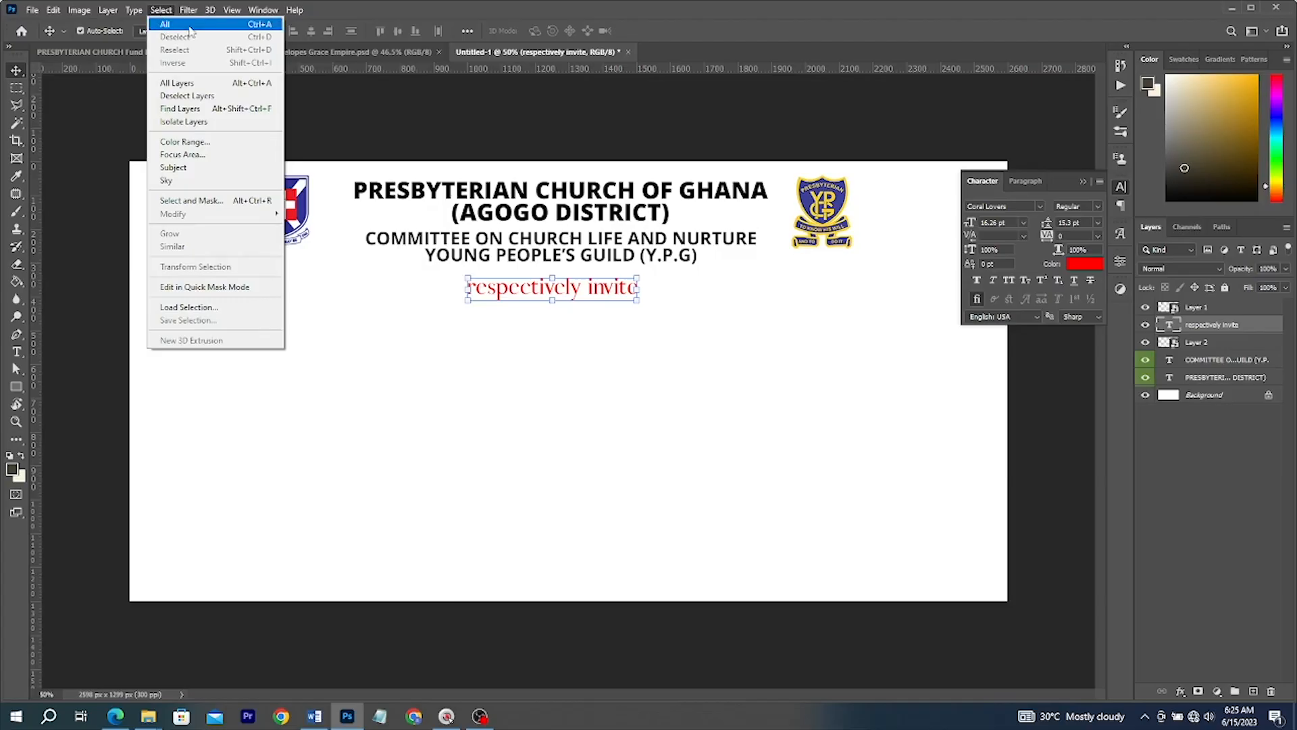
left_click(190, 27)
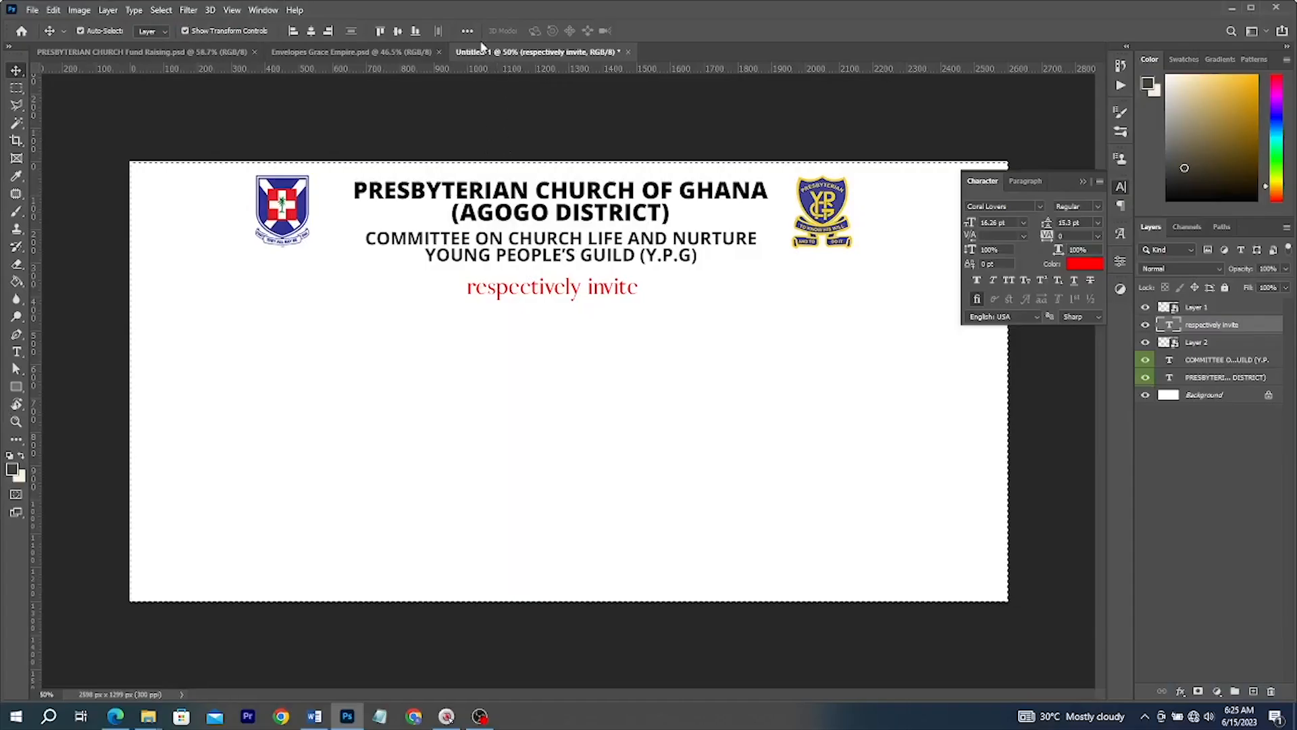
key("ctrl")
key("ctrl")
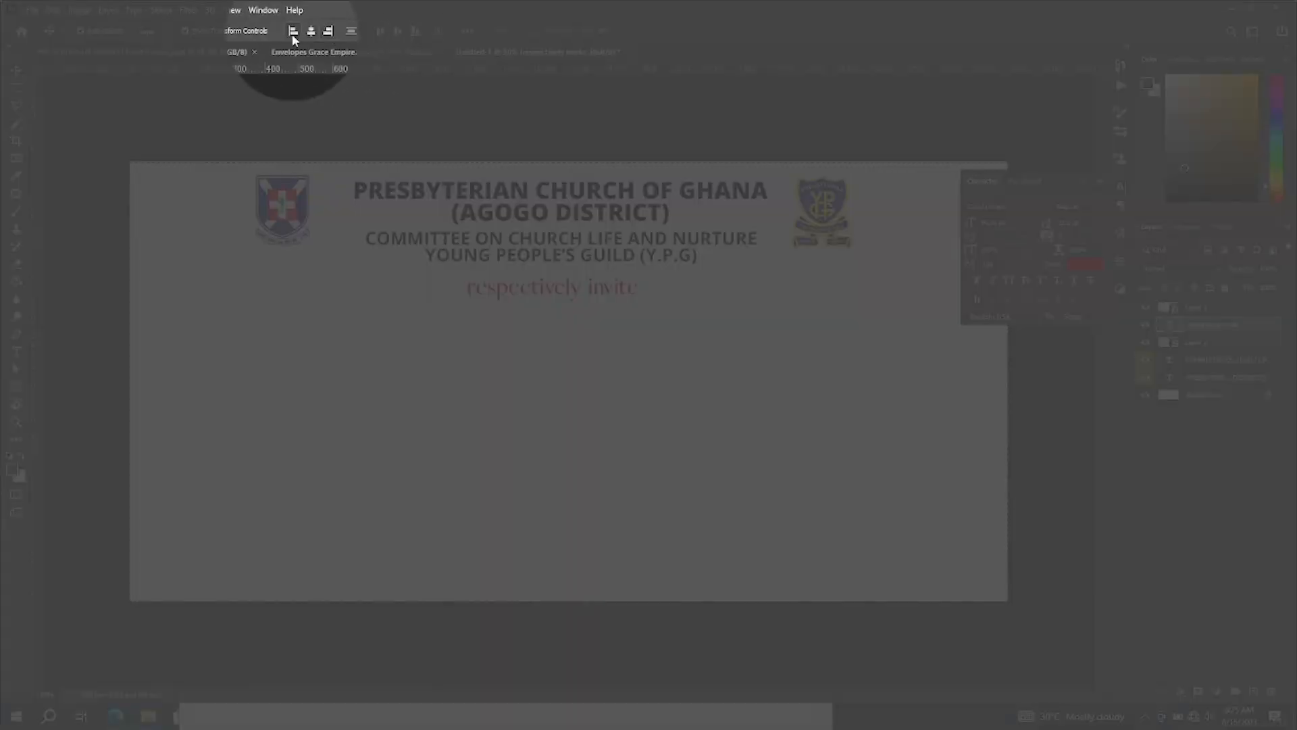
left_click(22, 76)
key("ctrl")
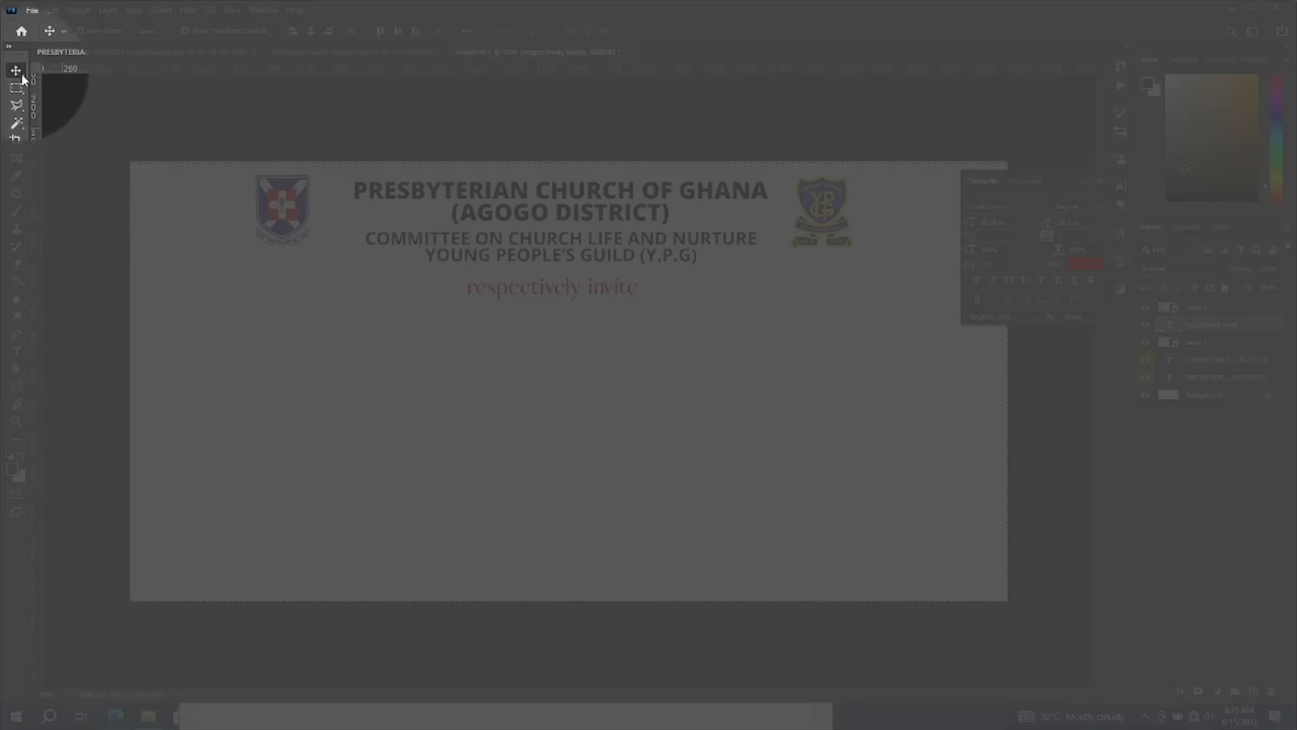
left_click(313, 30)
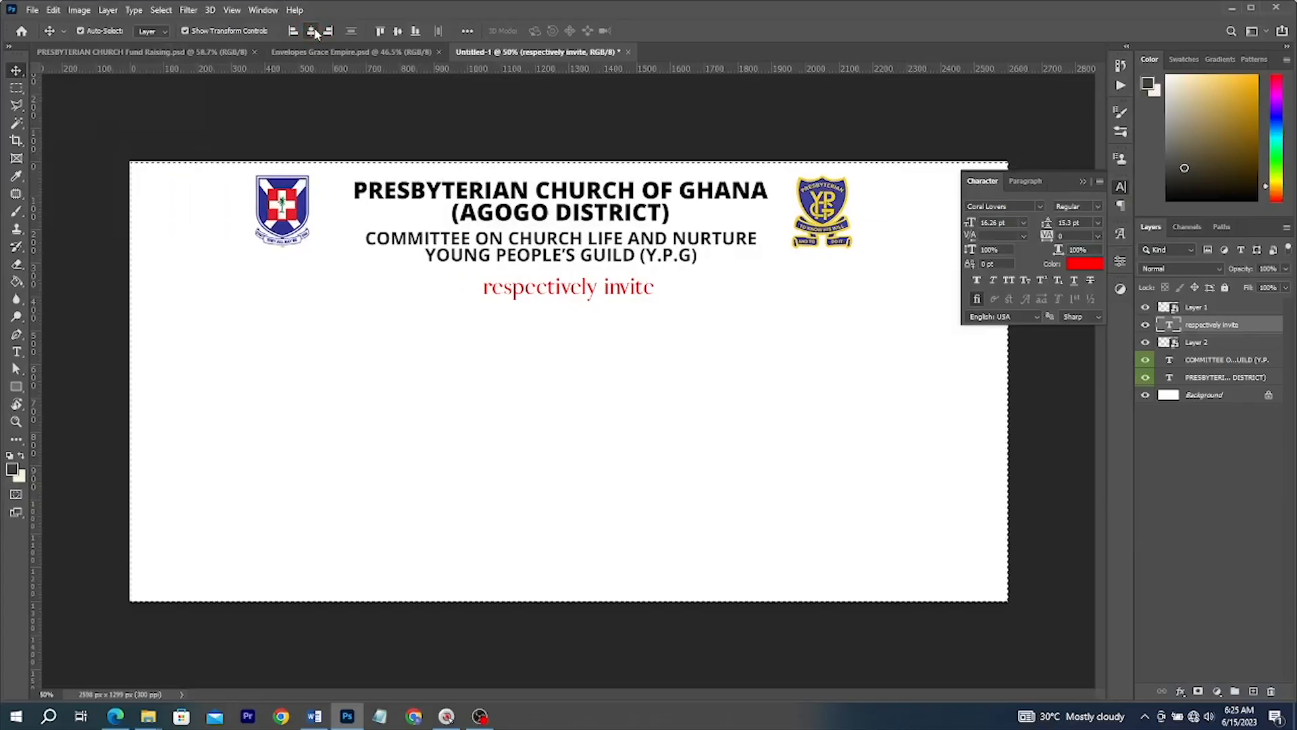
key("ctrl")
left_click(162, 10)
key("ctrl")
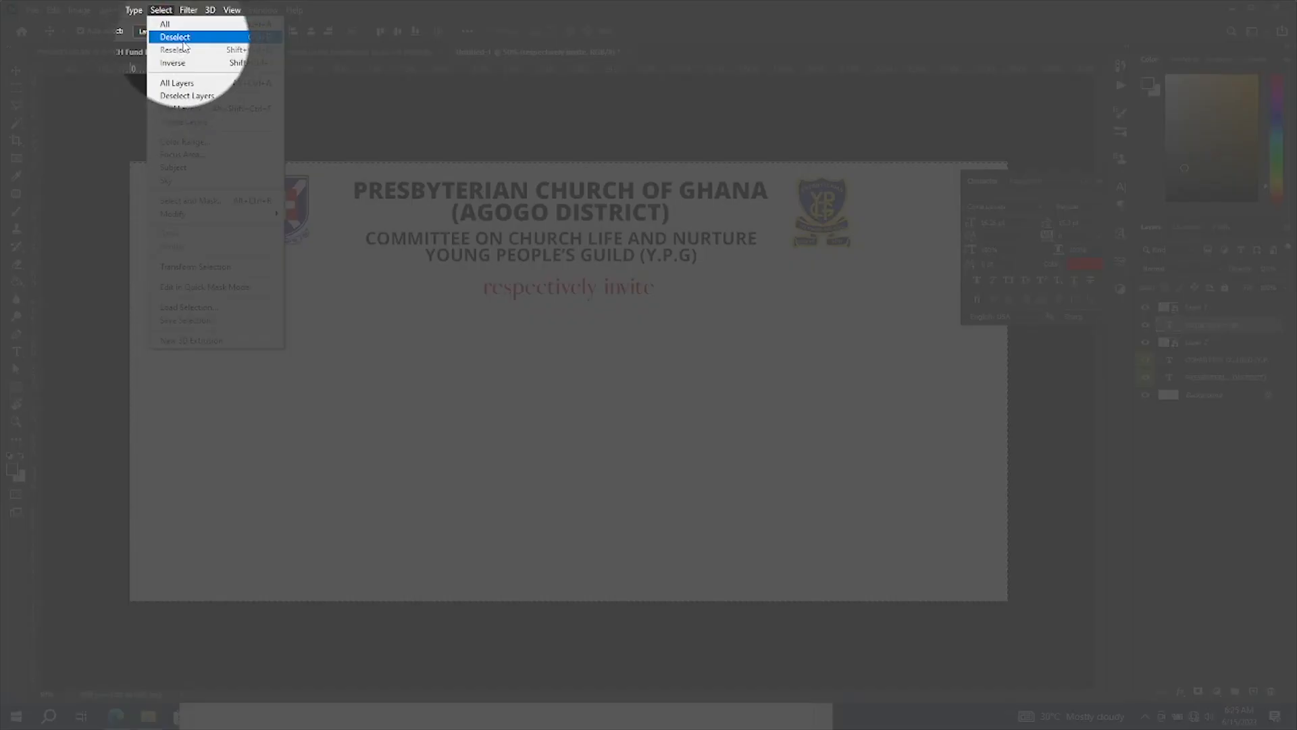
left_click(181, 39)
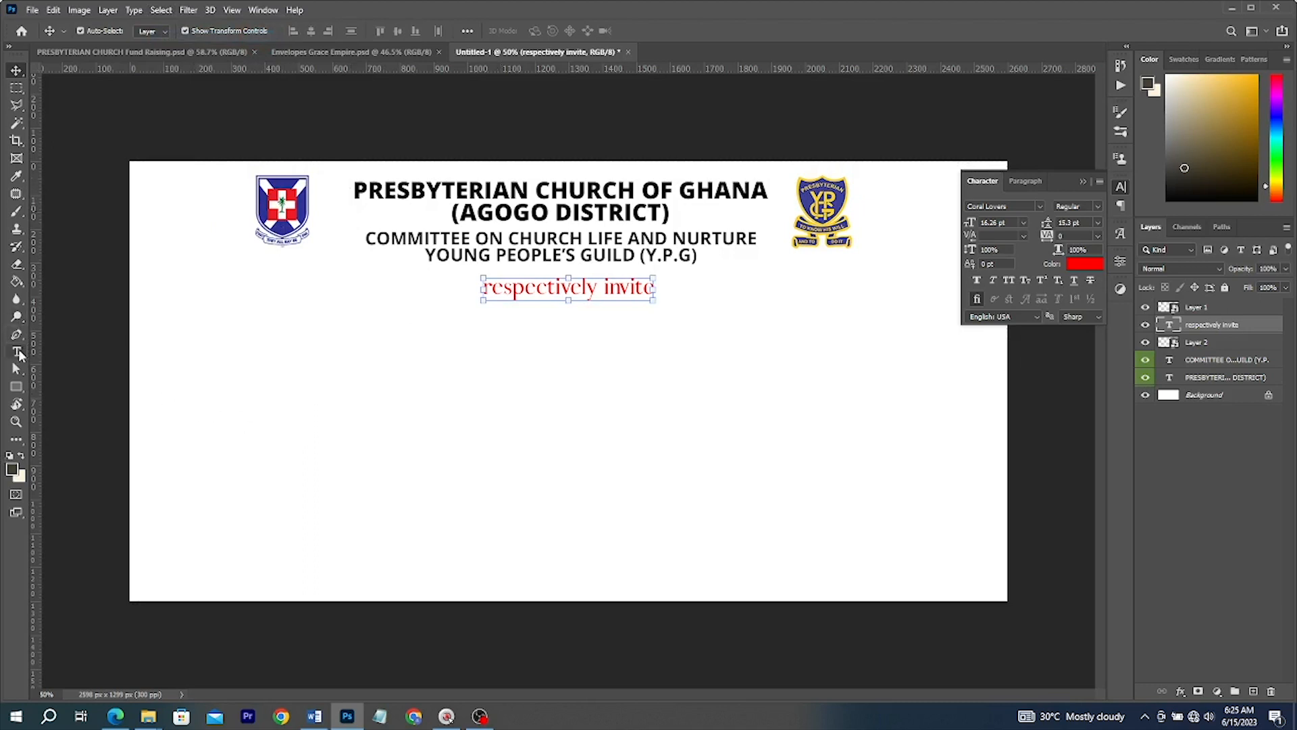
Add the Open Sans text line "THE COMPANY OF: ..... AMOUNT: (GH¢) ....." with dotted blanks below "respectively invite"
left_click(17, 352)
left_click(436, 332)
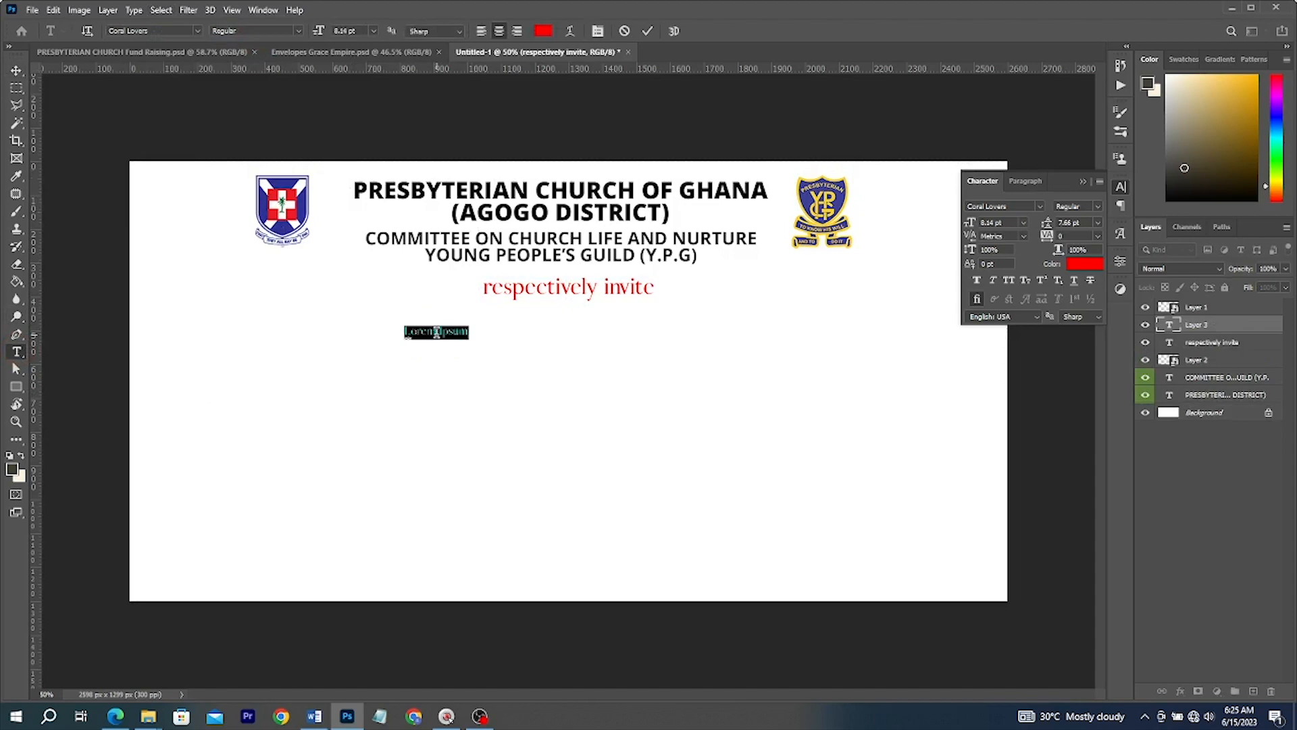
left_click(1040, 206)
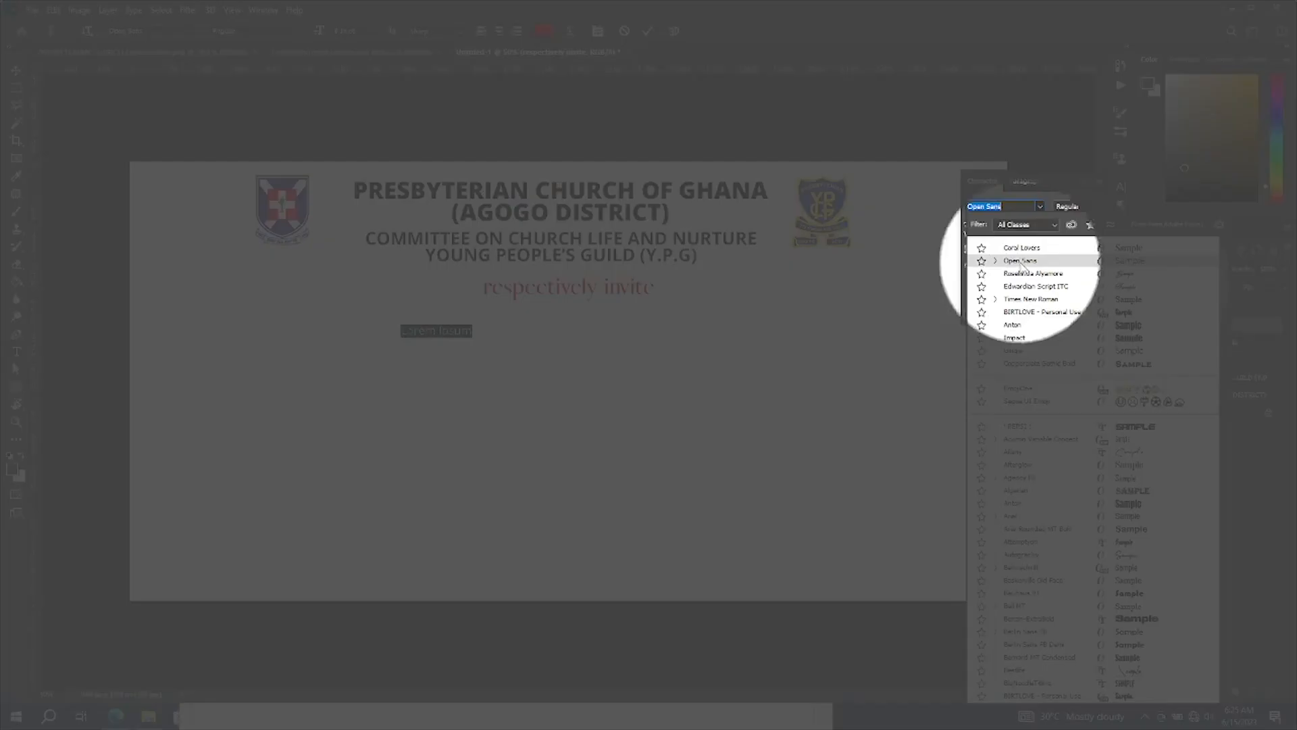
left_click(1023, 261)
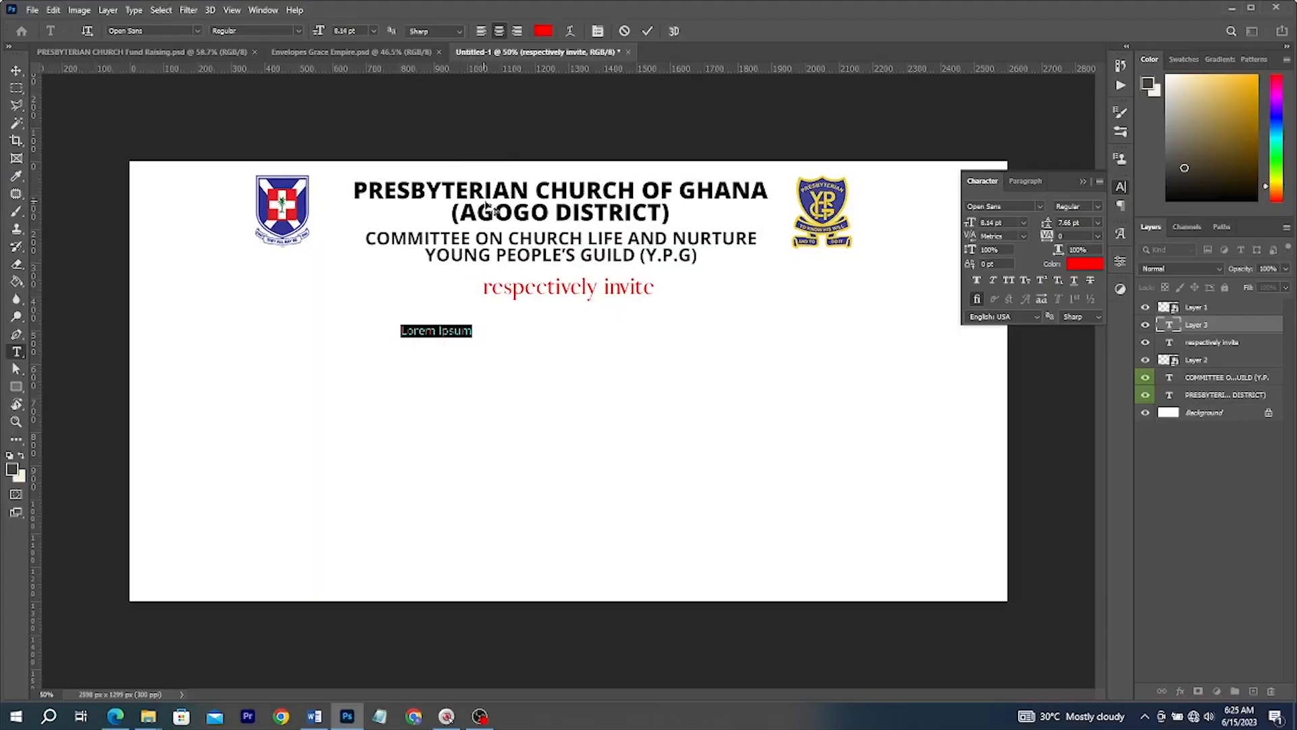
type("THE COMPANY OF:")
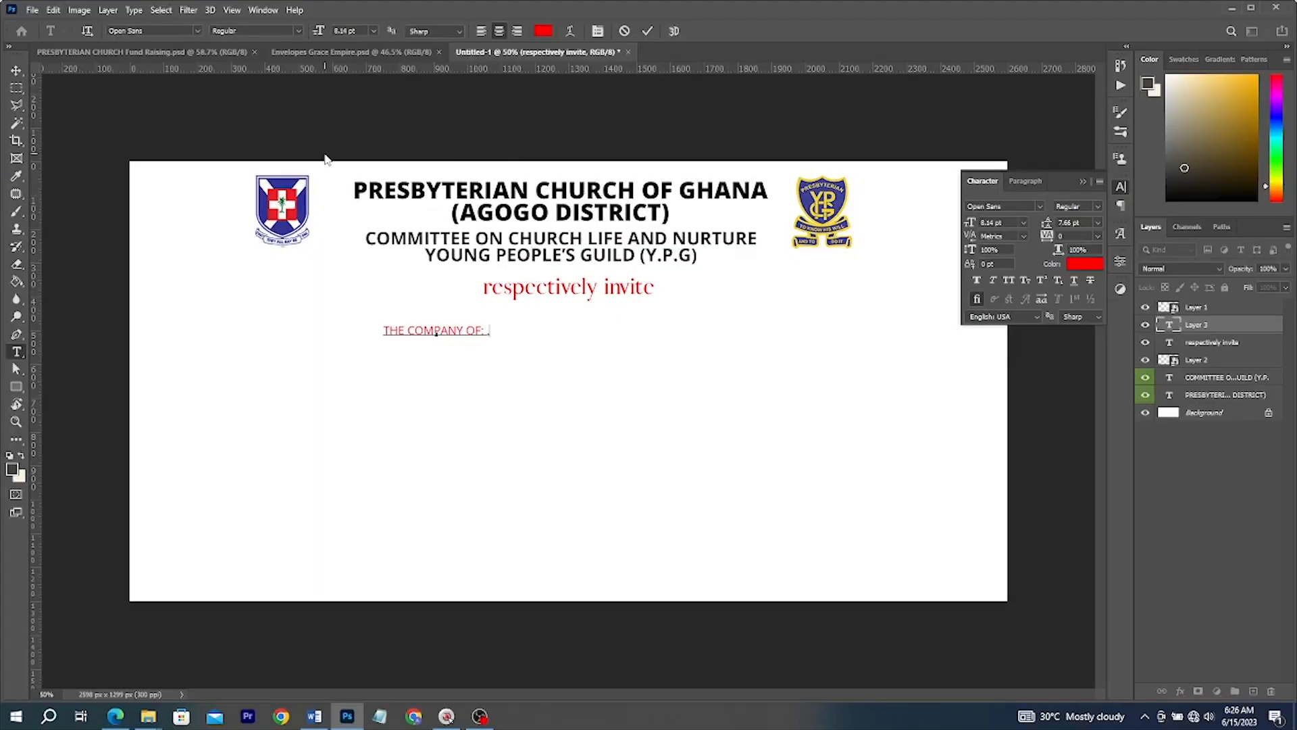
type("..........................................................................")
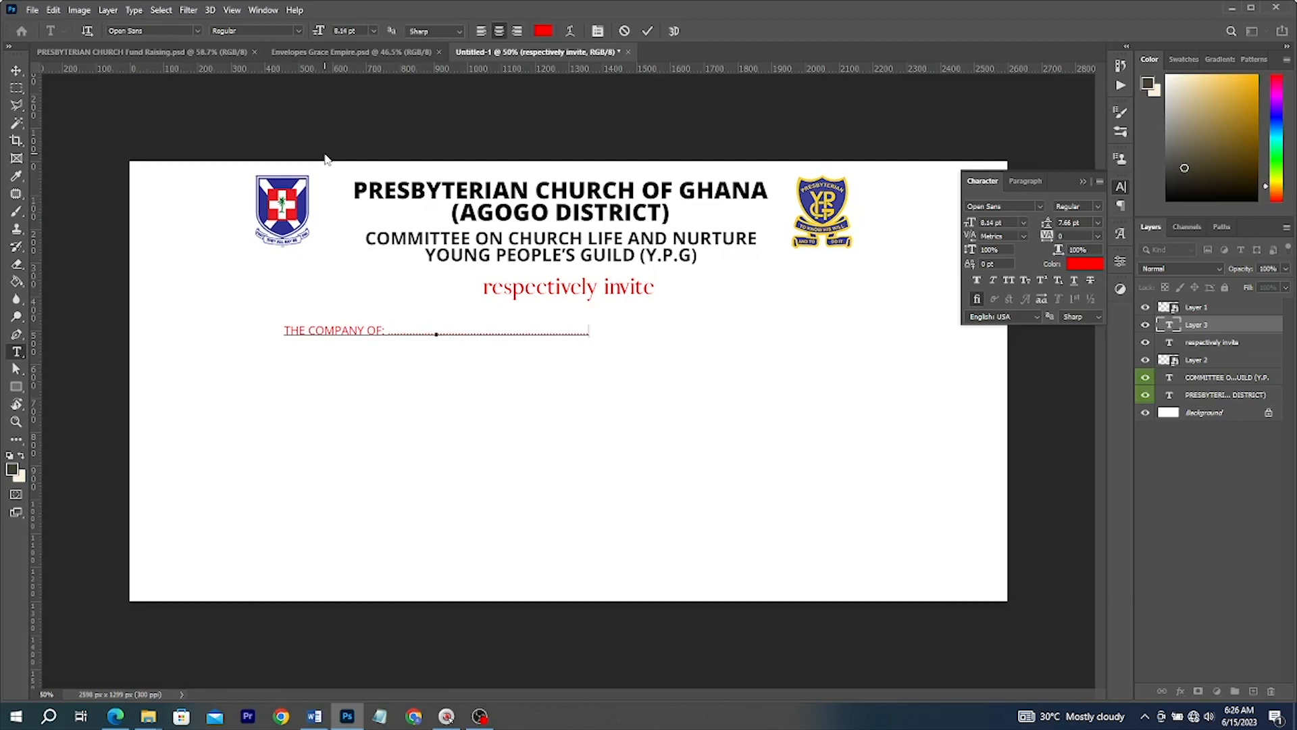
type(" AMOUNT: (GH¢) ......................")
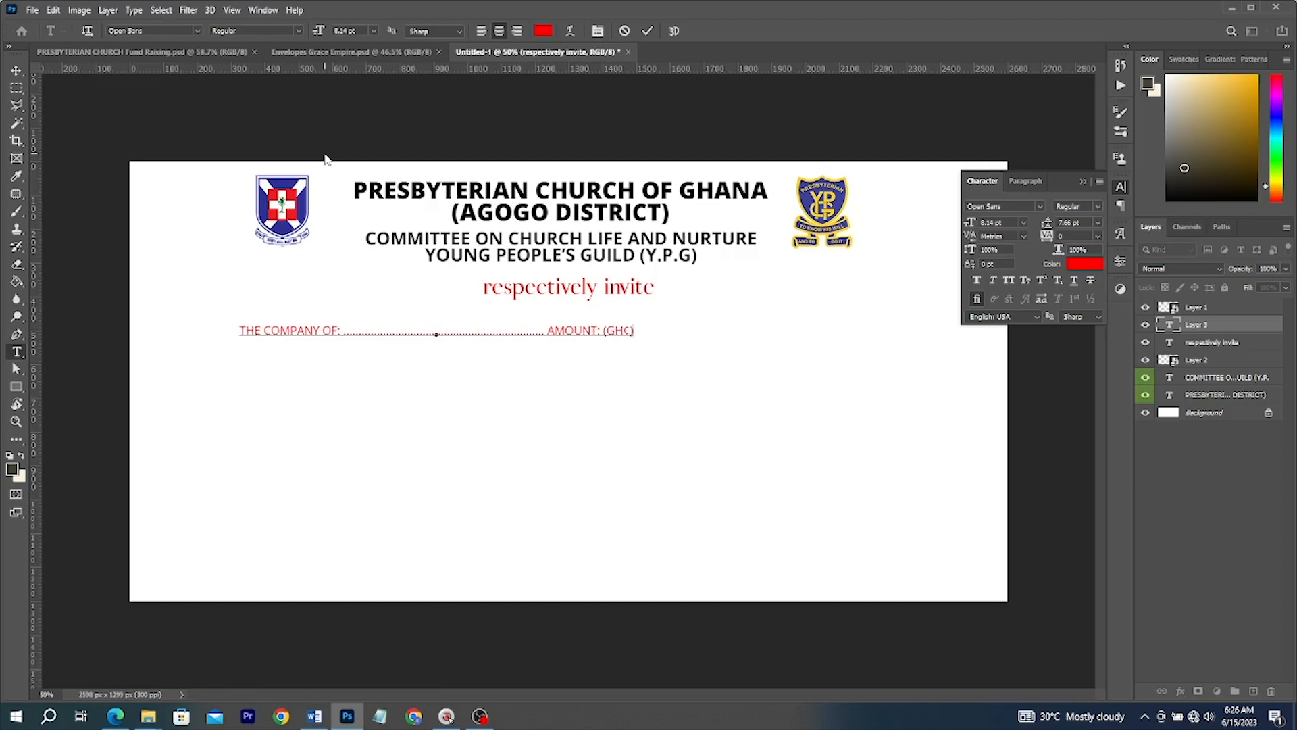
left_click(15, 70)
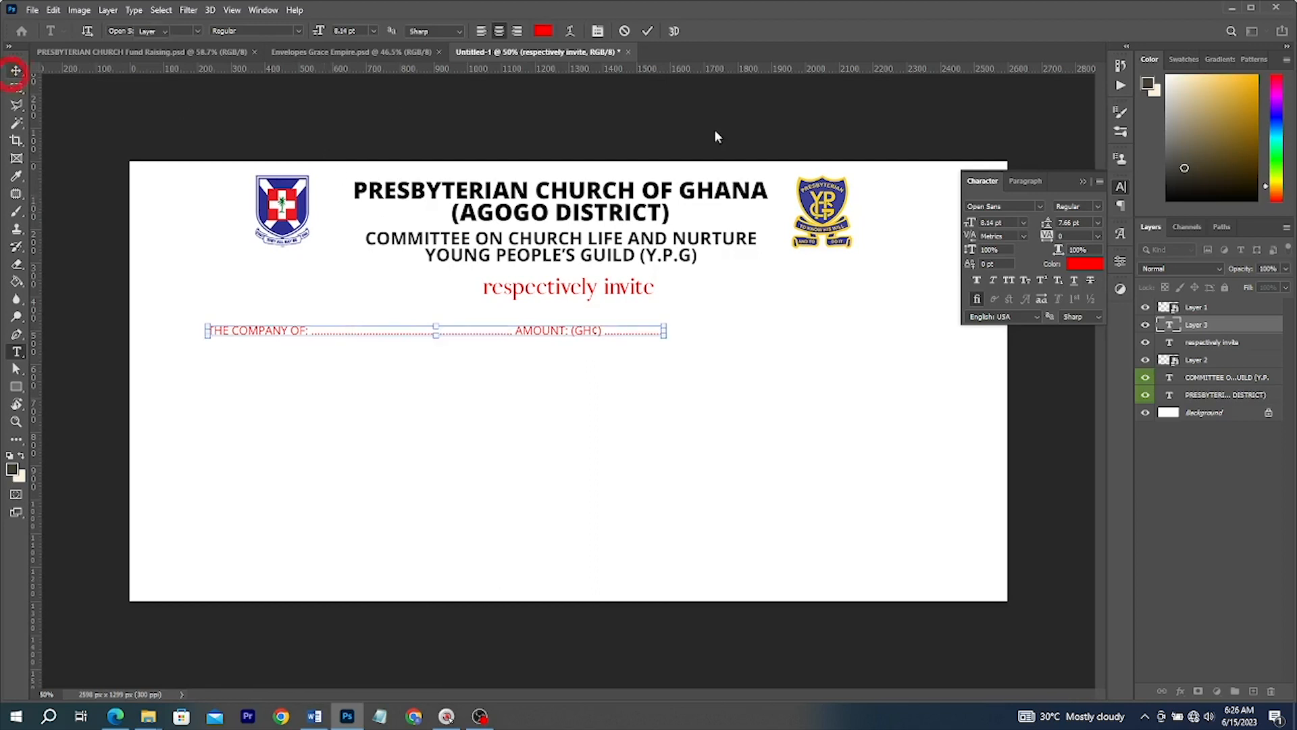
Colour the company and amount line black, set it to 12 pt and move it close beneath "respectively invite"
left_click(1085, 265)
left_click_drag(996, 254, 858, 358)
left_click(1222, 135)
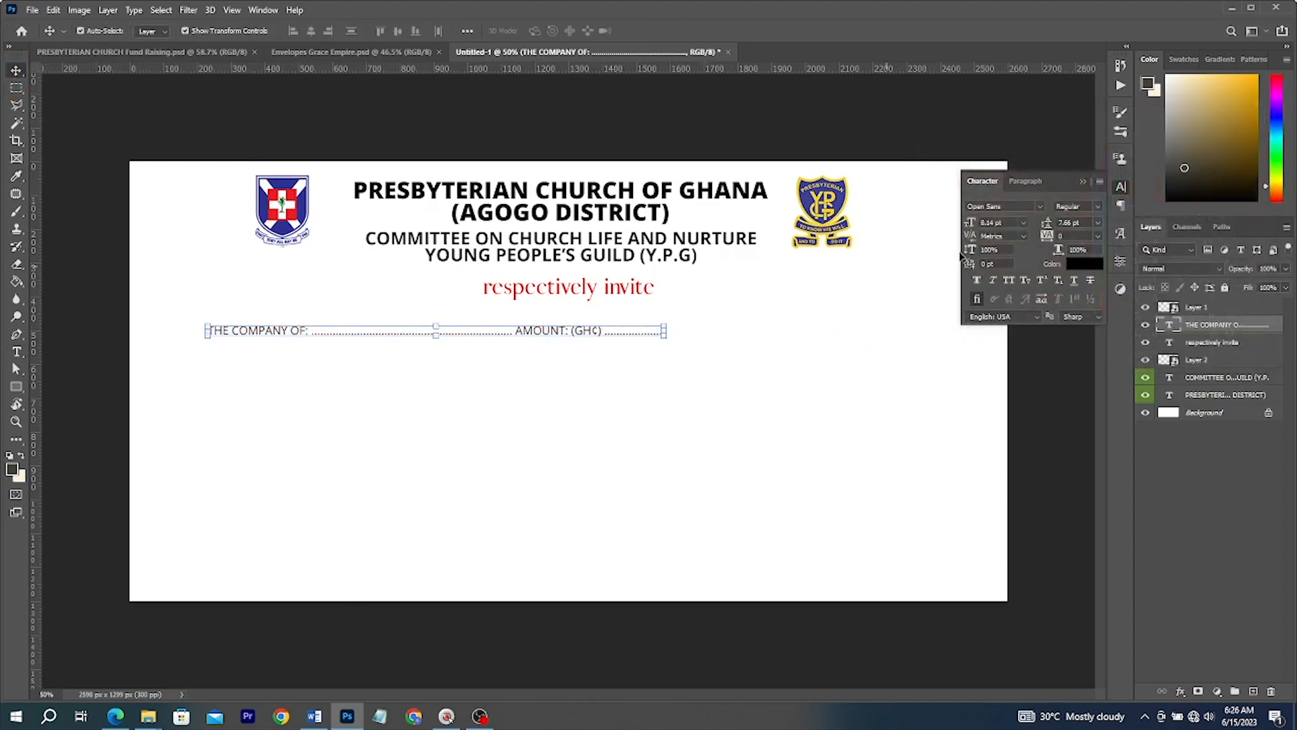
left_click(1010, 223)
key("Return")
left_click_drag(588, 333, 705, 325)
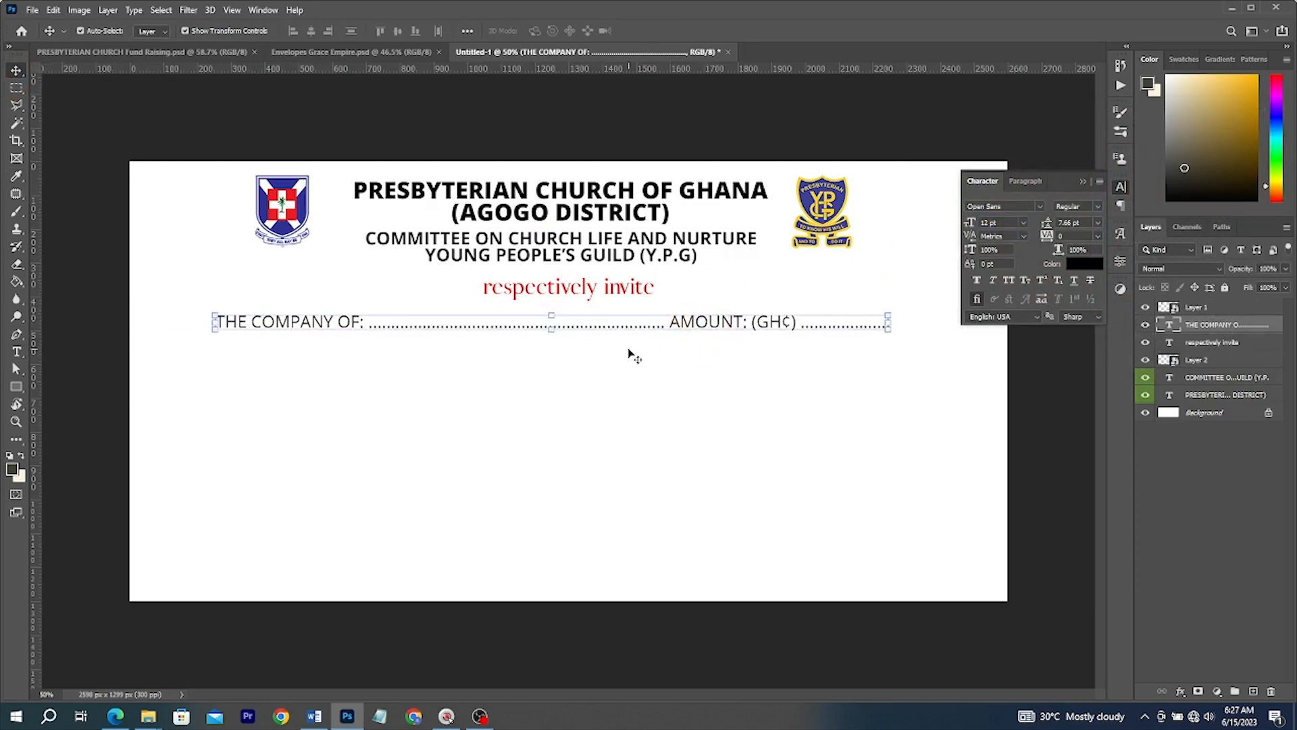
Check the finished PRESBYTERIAN CHURCH Fund Raising design, and draw a rectangle about 2096 x 455 px below the company line
left_click(158, 51)
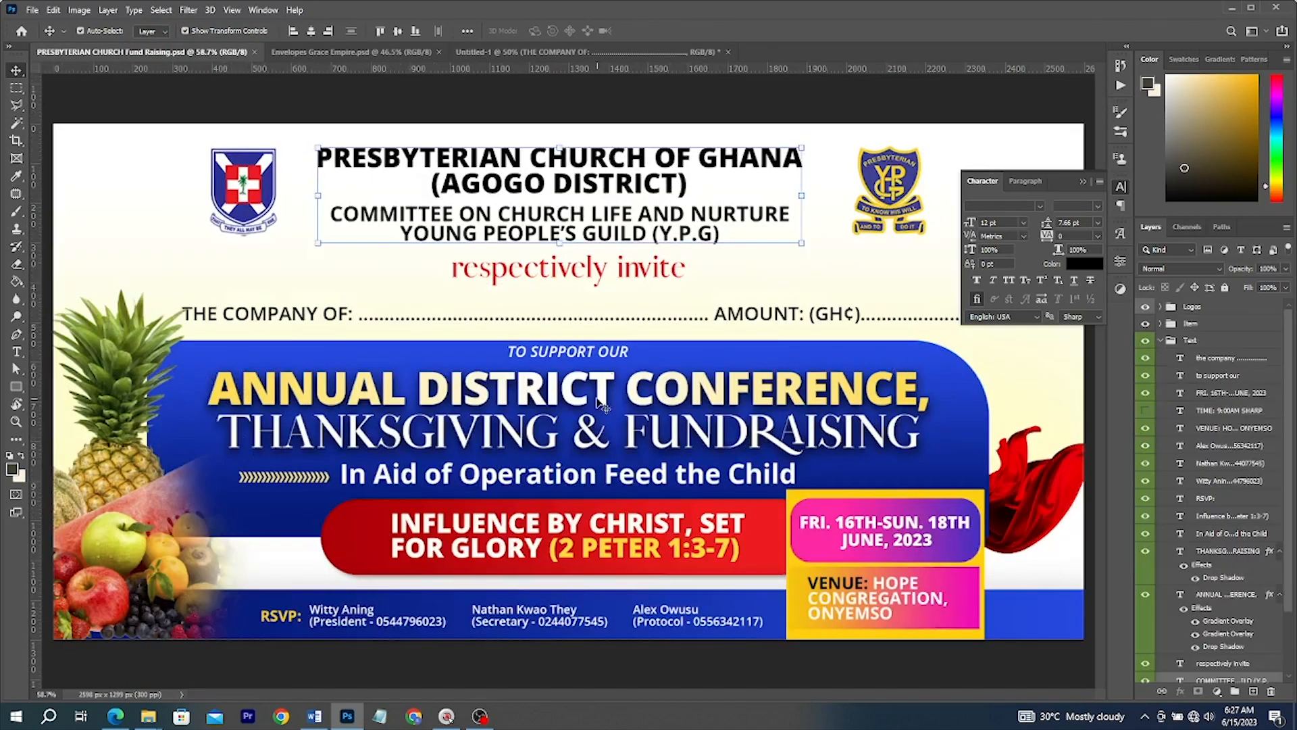
left_click(493, 52)
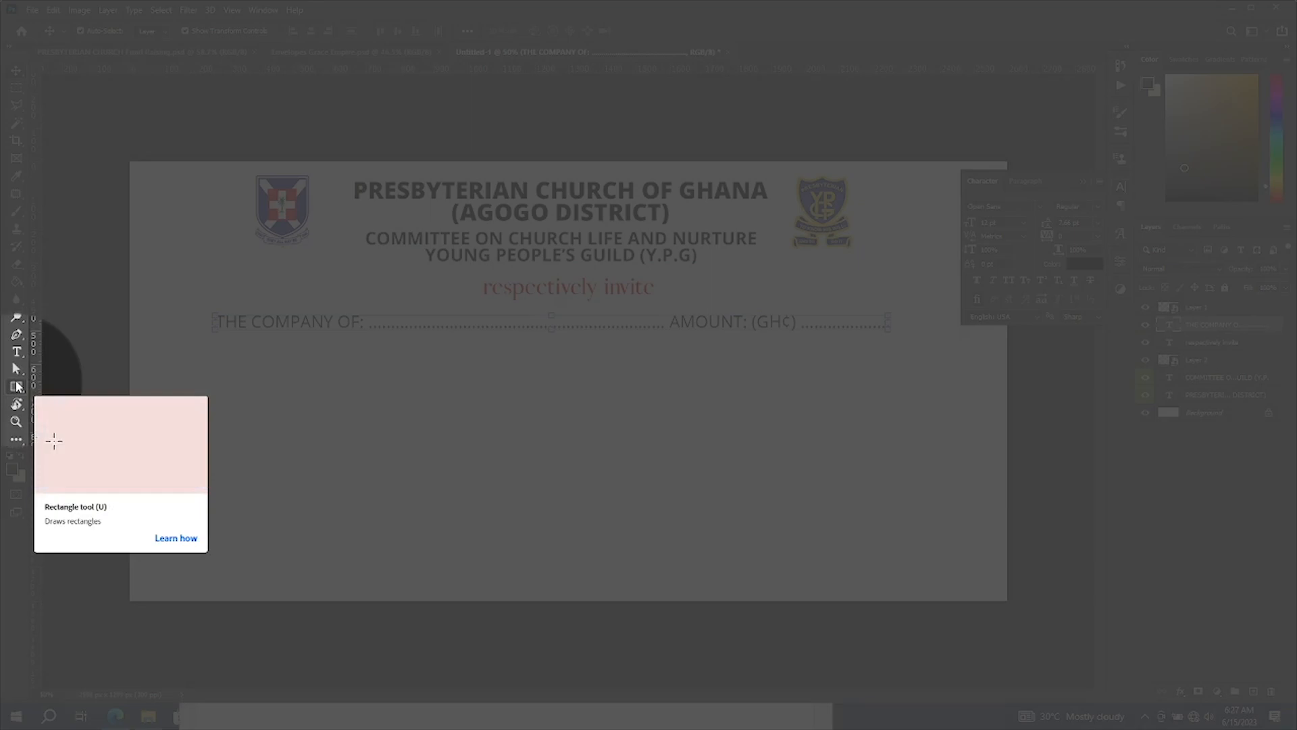
left_click(16, 386)
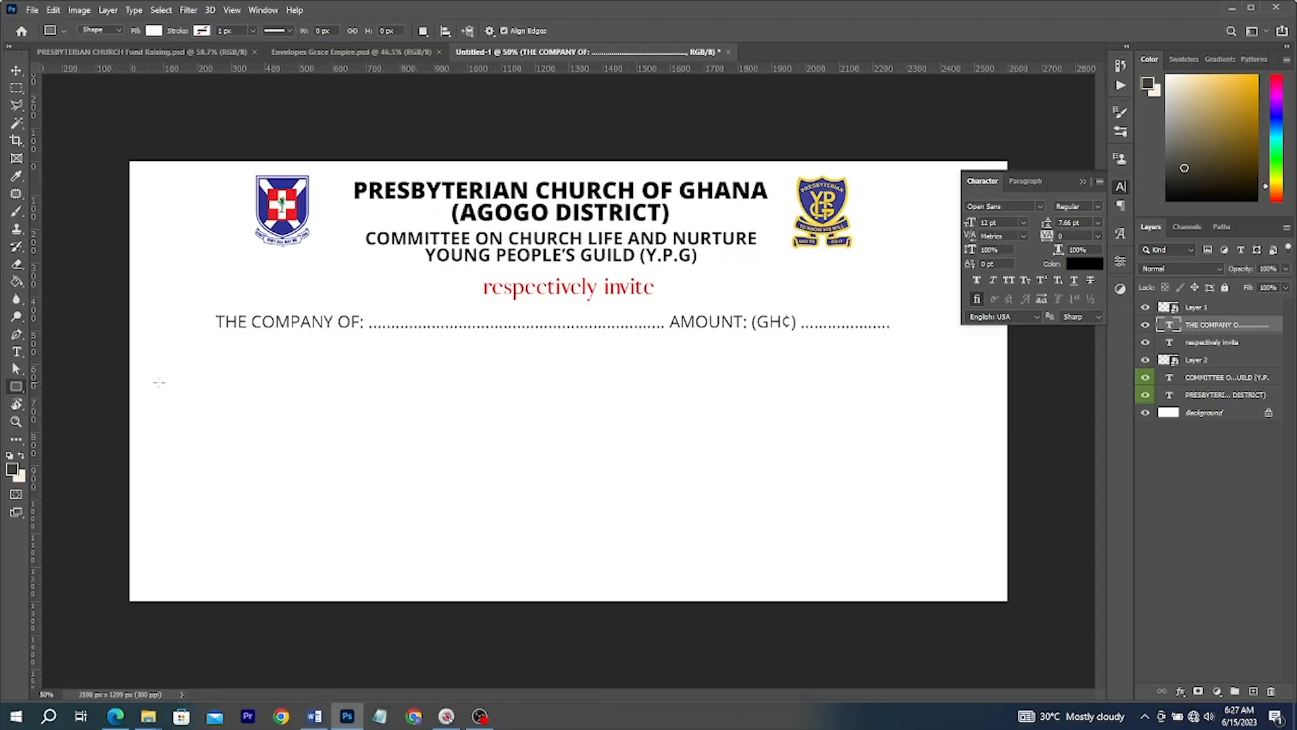
right_click(16, 387)
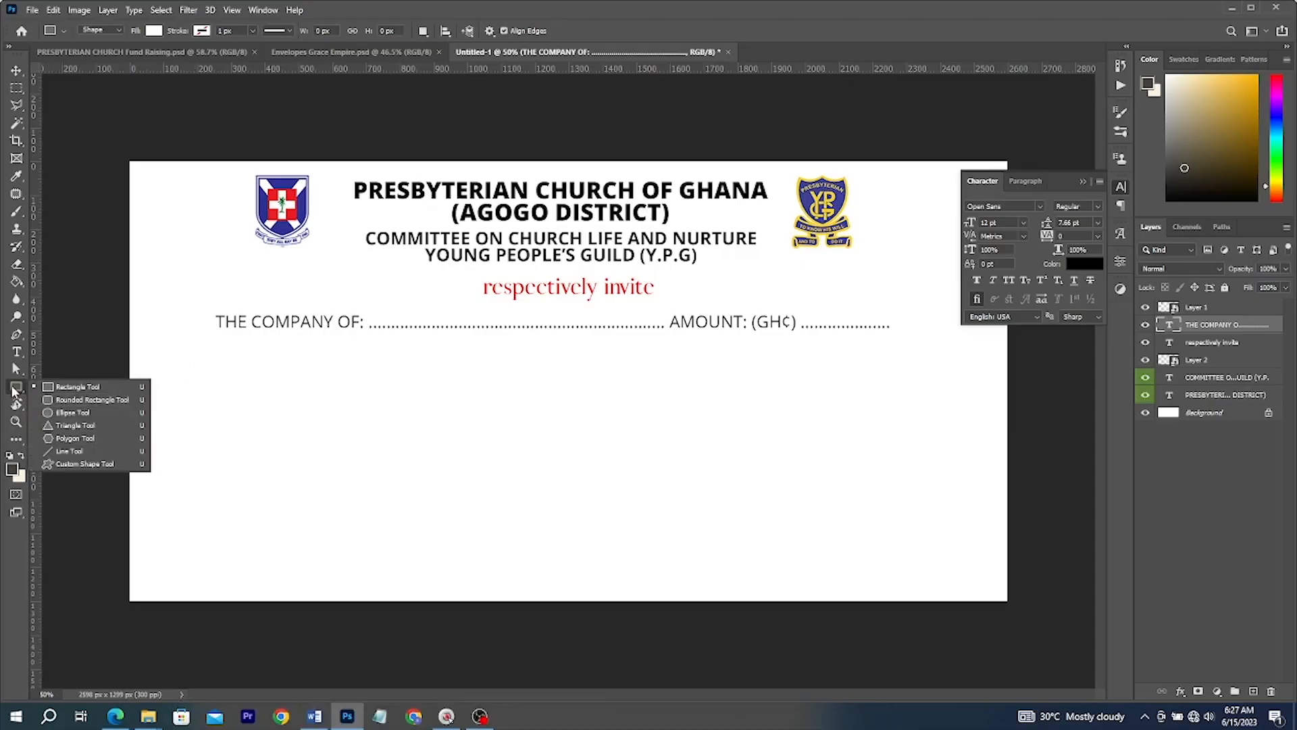
left_click(74, 389)
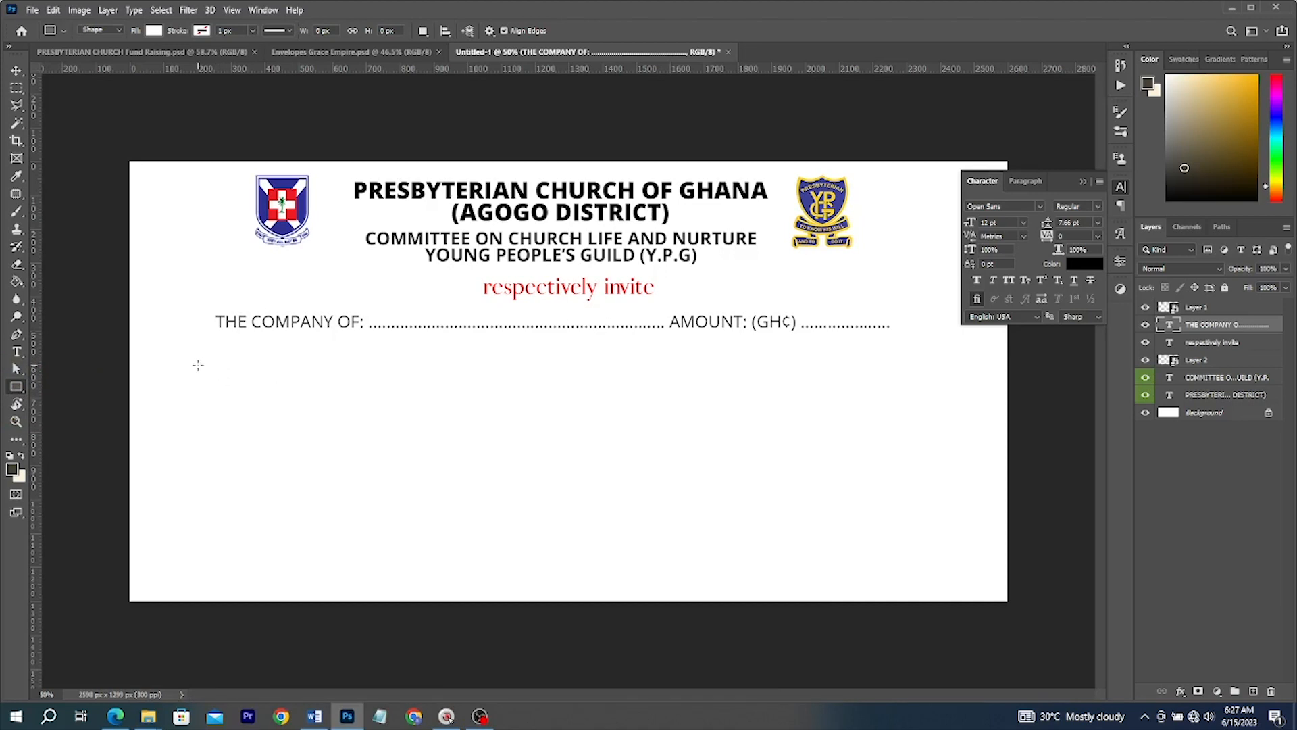
left_click_drag(198, 365, 906, 517)
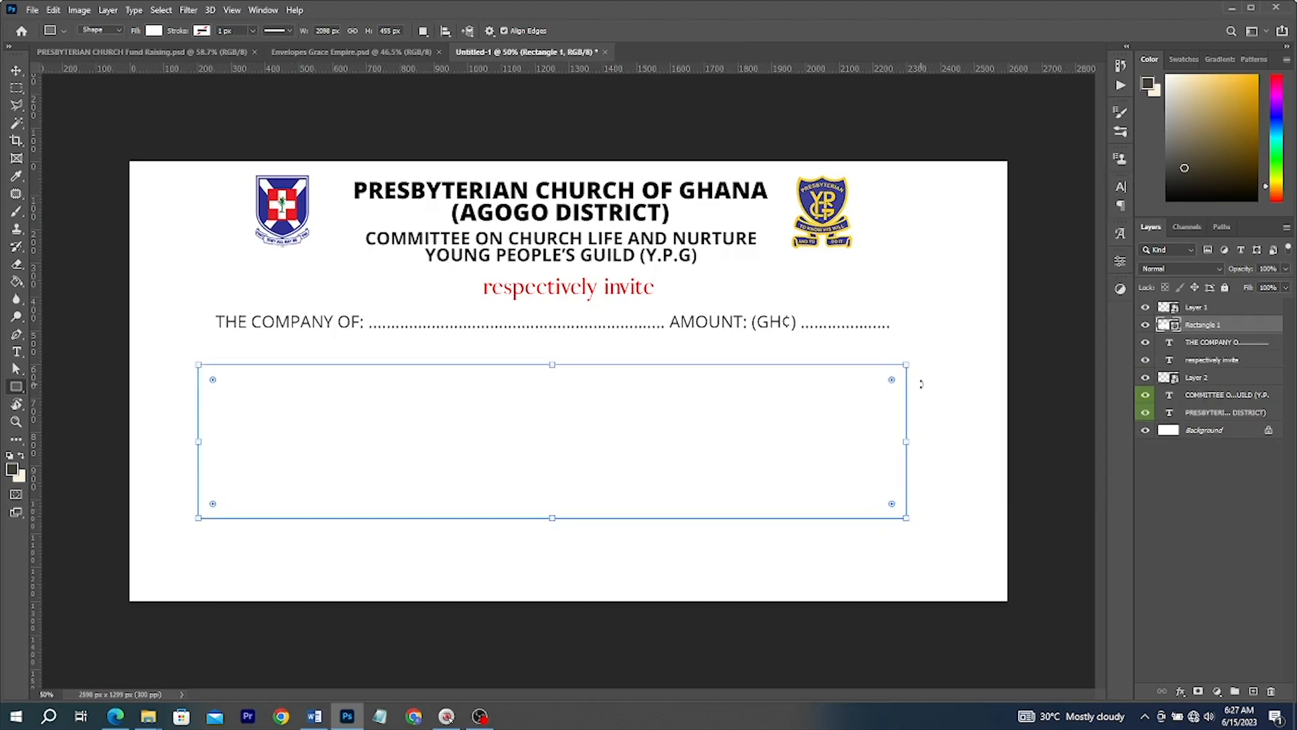
Fill the rectangle with dark blue #2e3091 sampled from the shield logo and heavily round its upper-right corner
double_click(1173, 327)
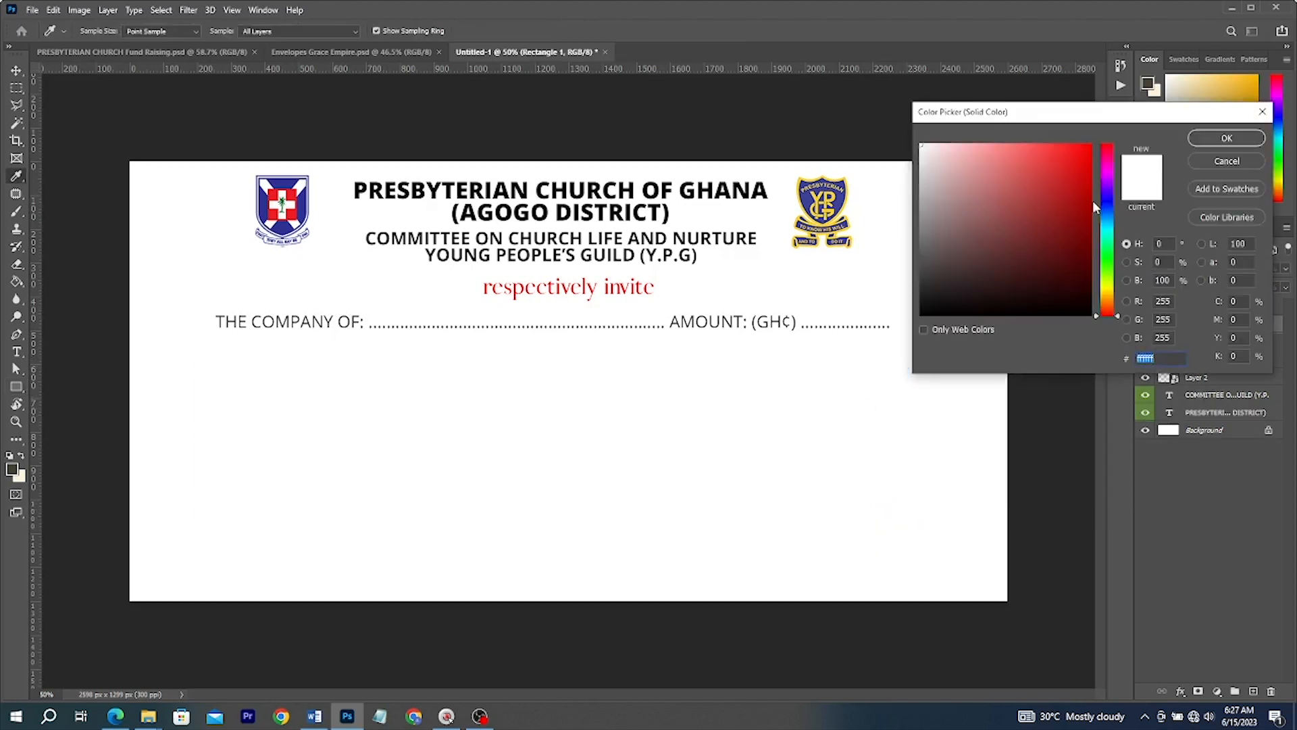
left_click_drag(1110, 191, 1108, 201)
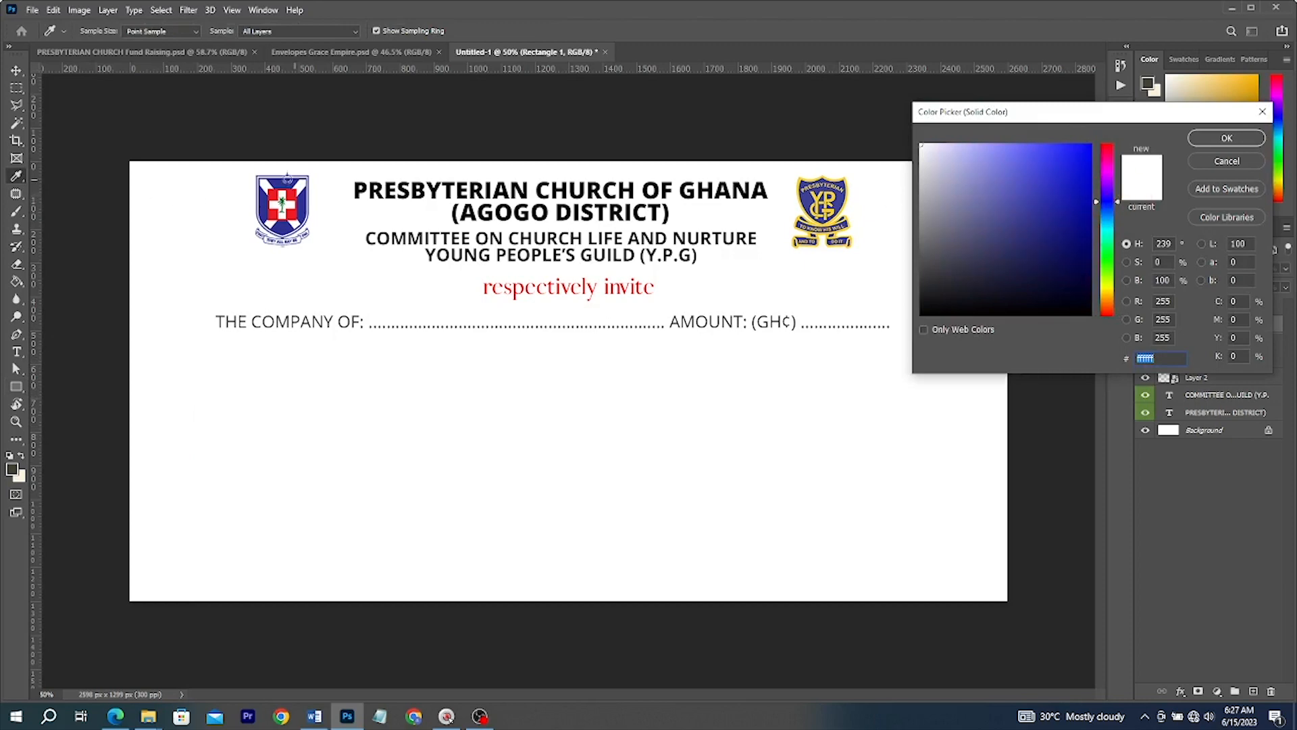
left_click(282, 177)
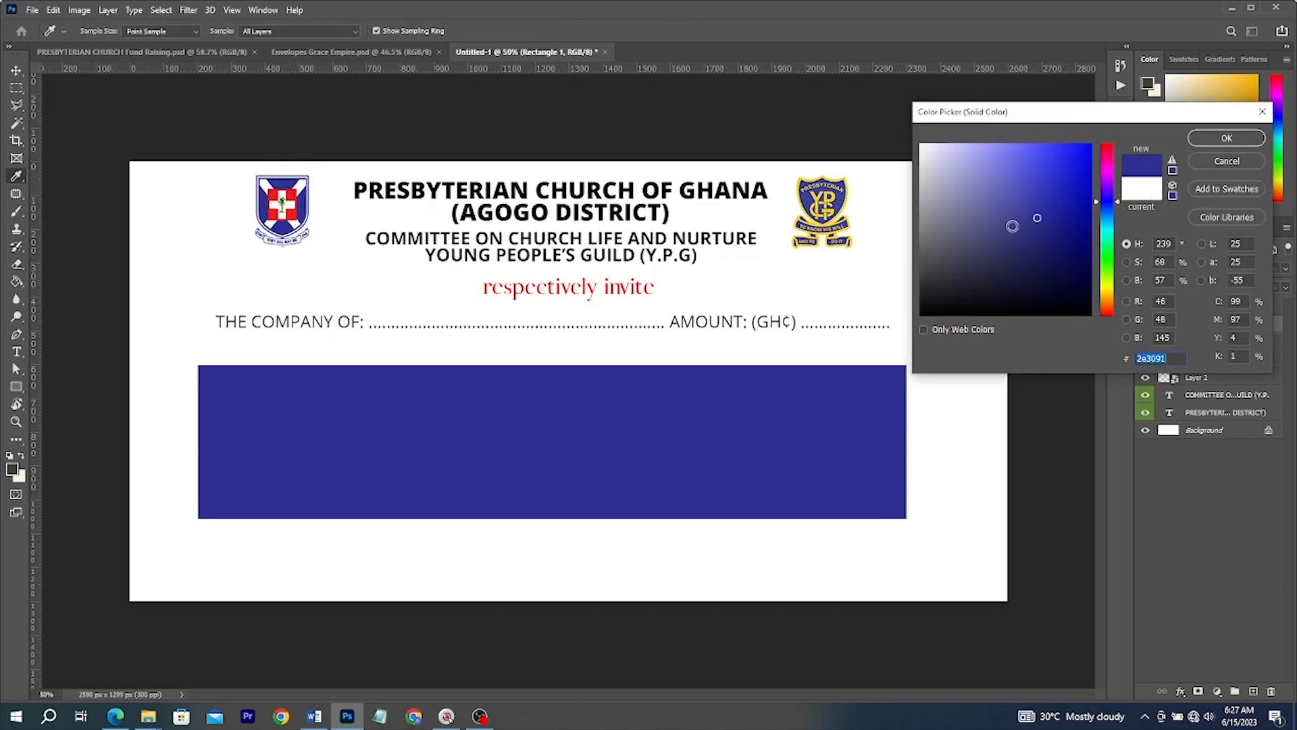
left_click(1225, 138)
left_click_drag(892, 381, 837, 440)
Centre the blue rectangle horizontally on the canvas and deselect everything
key("v")
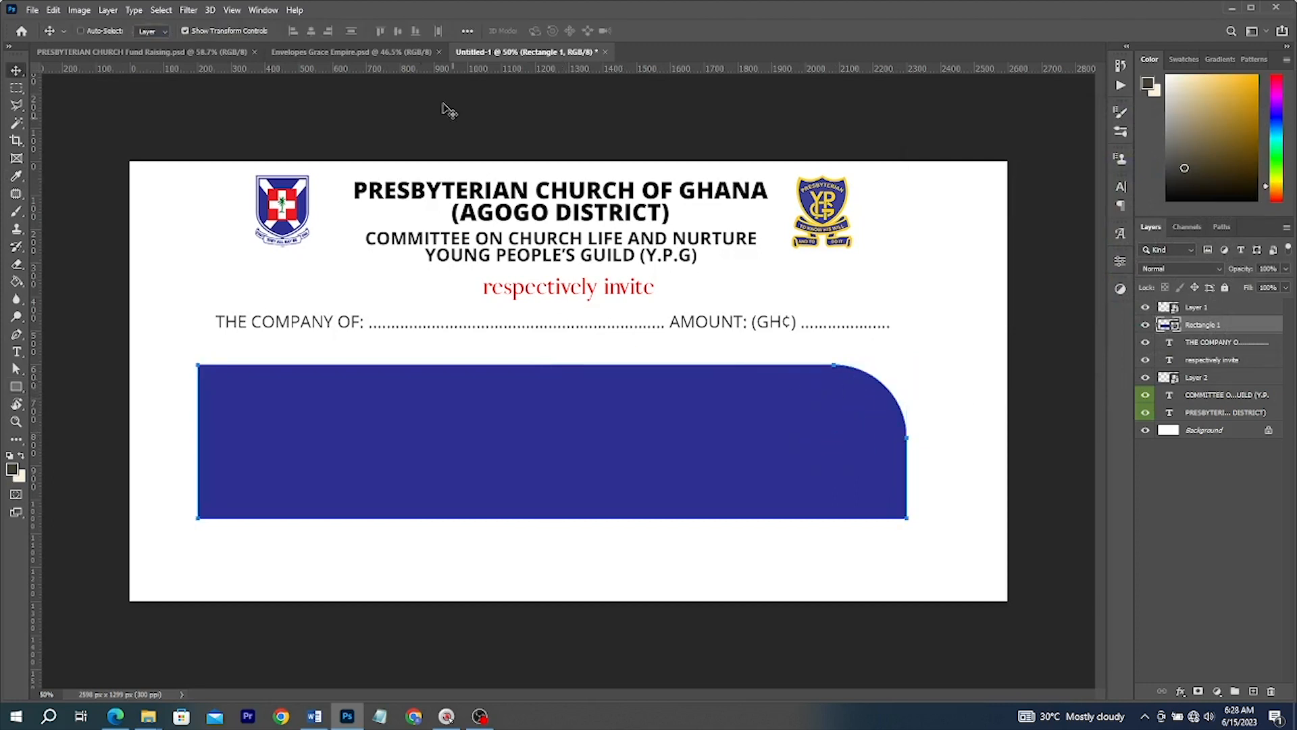
key("ctrl+a")
left_click(315, 30)
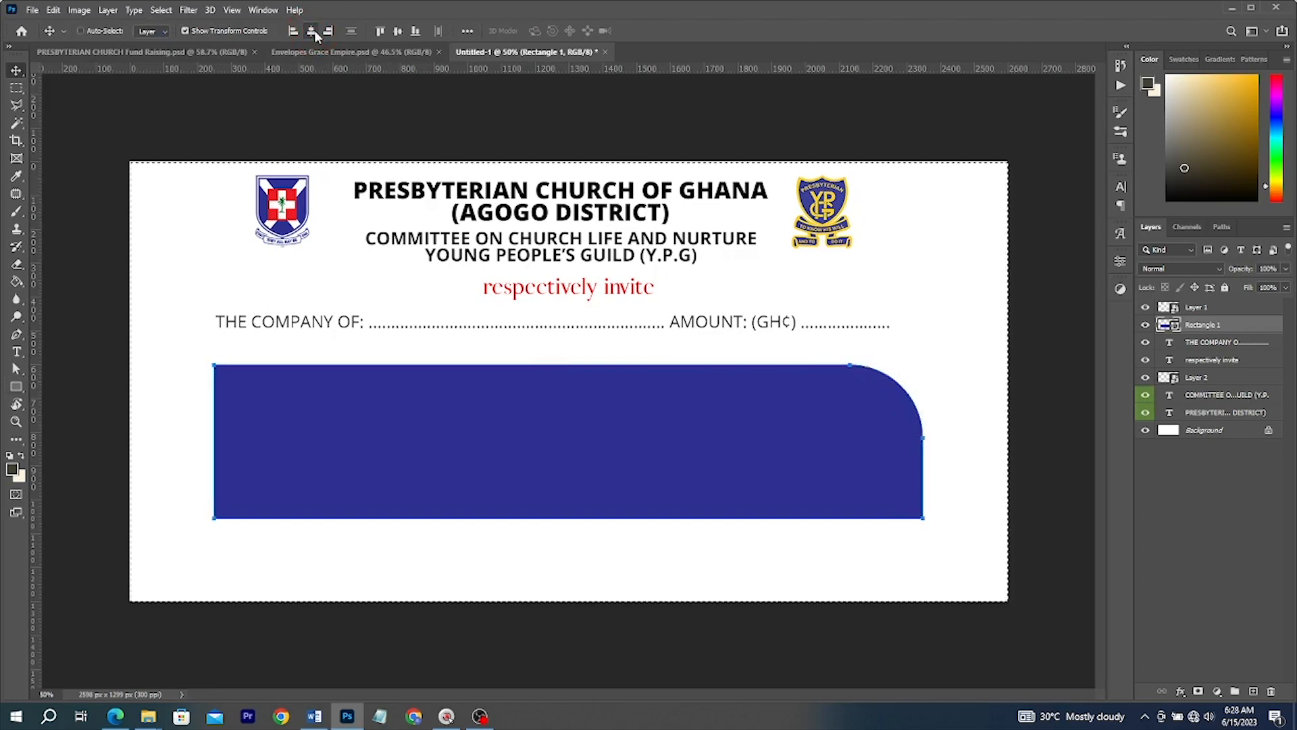
key("ctrl+d")
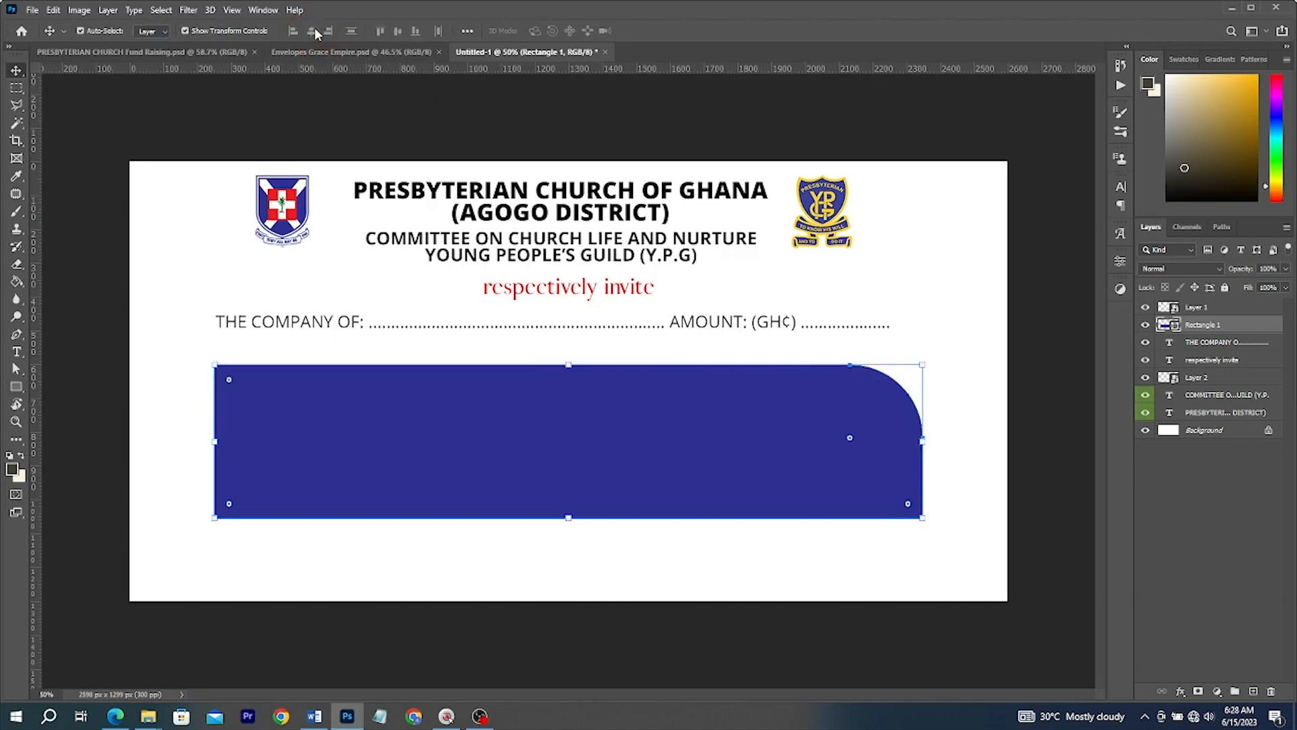
left_click(161, 10)
left_click(161, 10)
left_click(1006, 453)
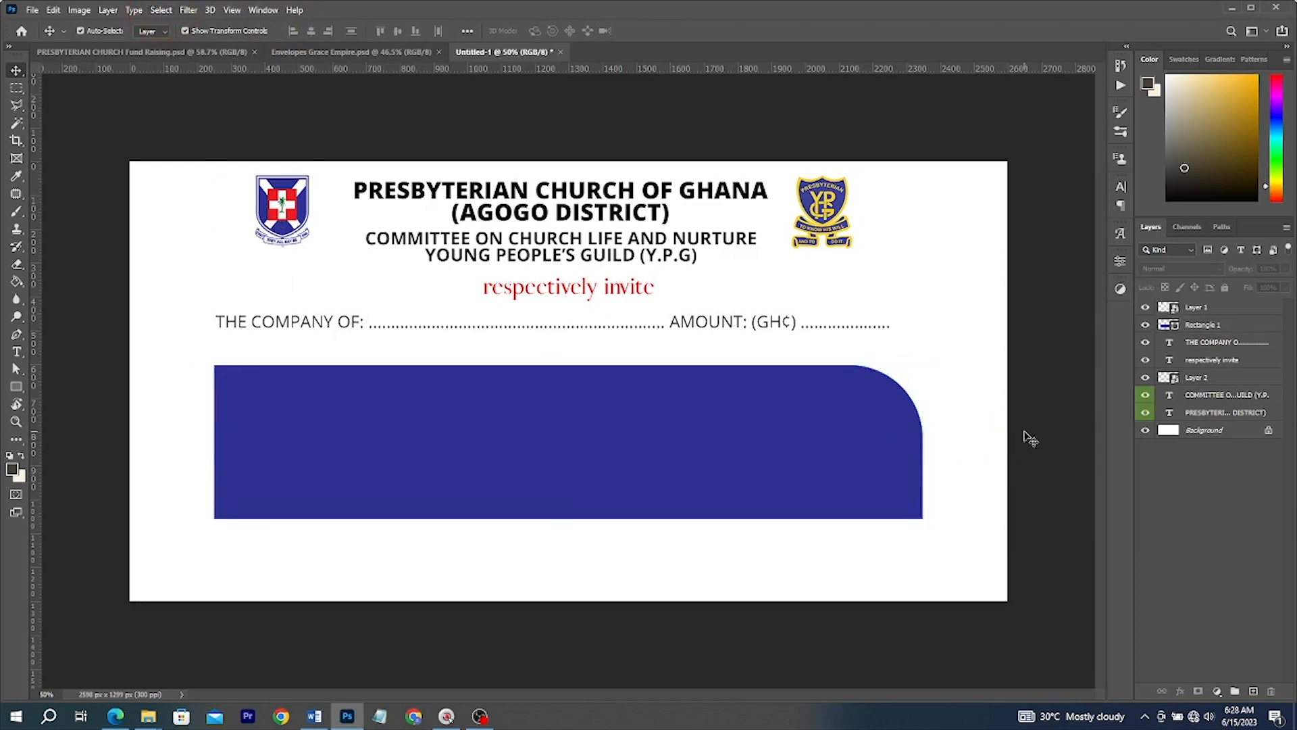
Apply a Gradient Overlay to the rectangle with Linear style, a 90° angle and Reverse turned off
left_click(766, 426)
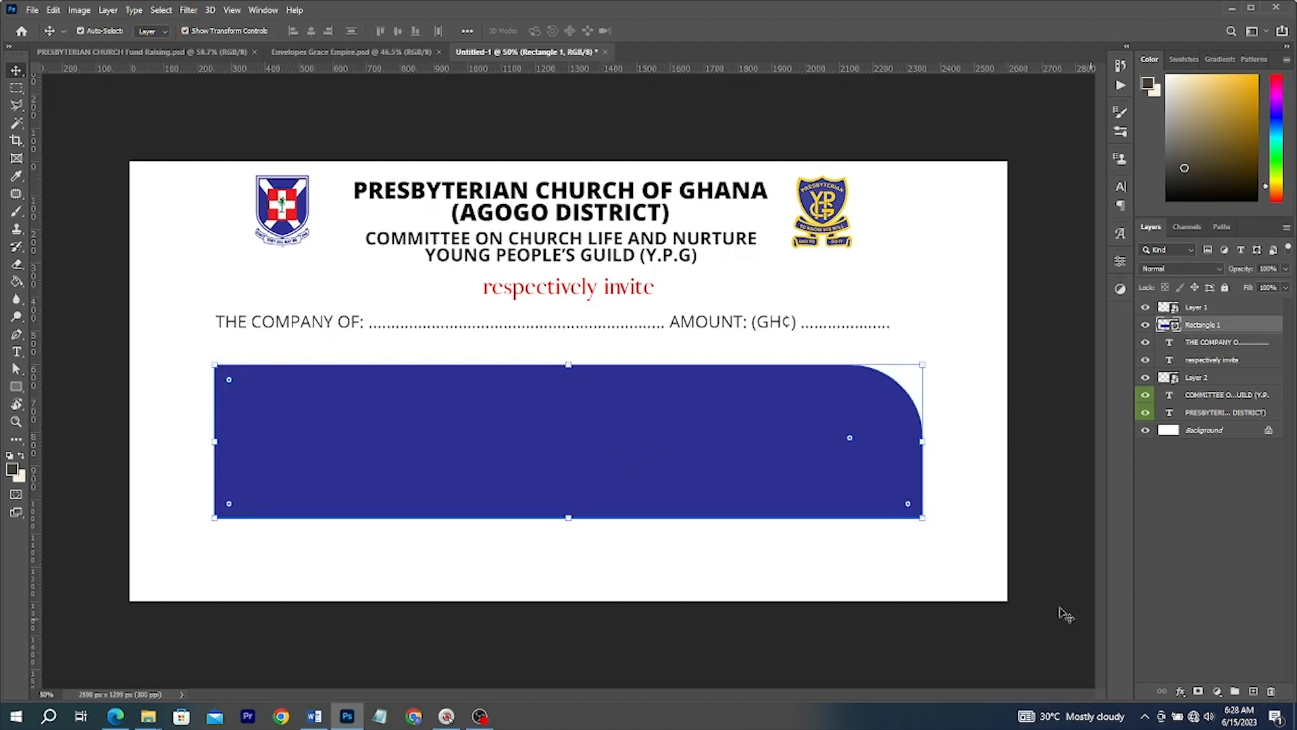
left_click(1180, 691)
left_click(1199, 647)
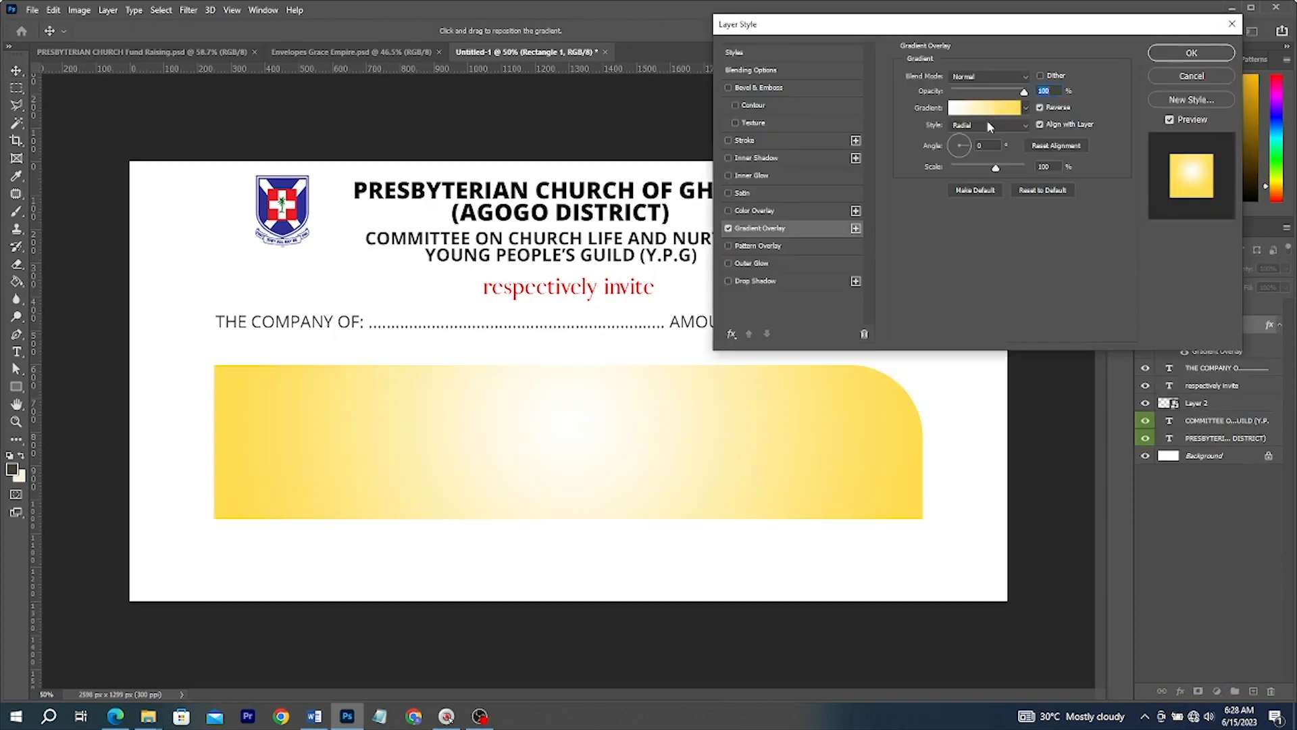
left_click(987, 124)
left_click(966, 138)
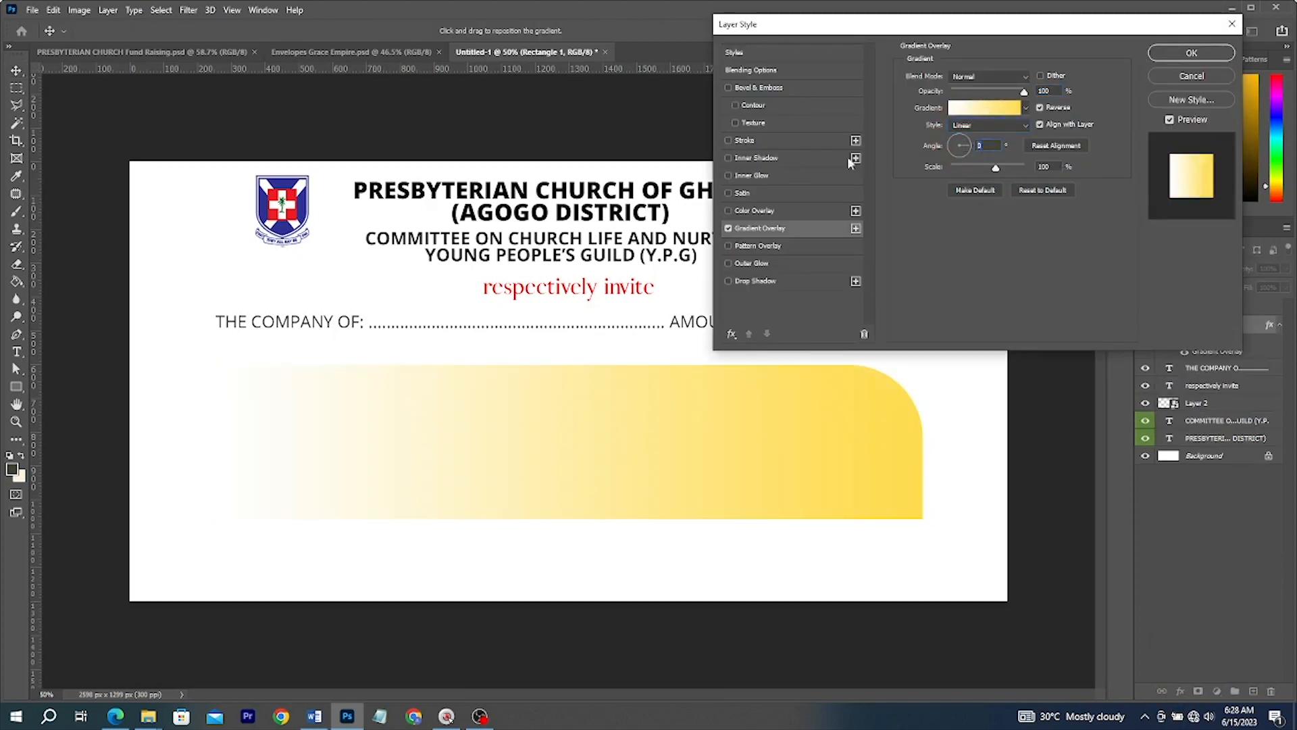
type("90")
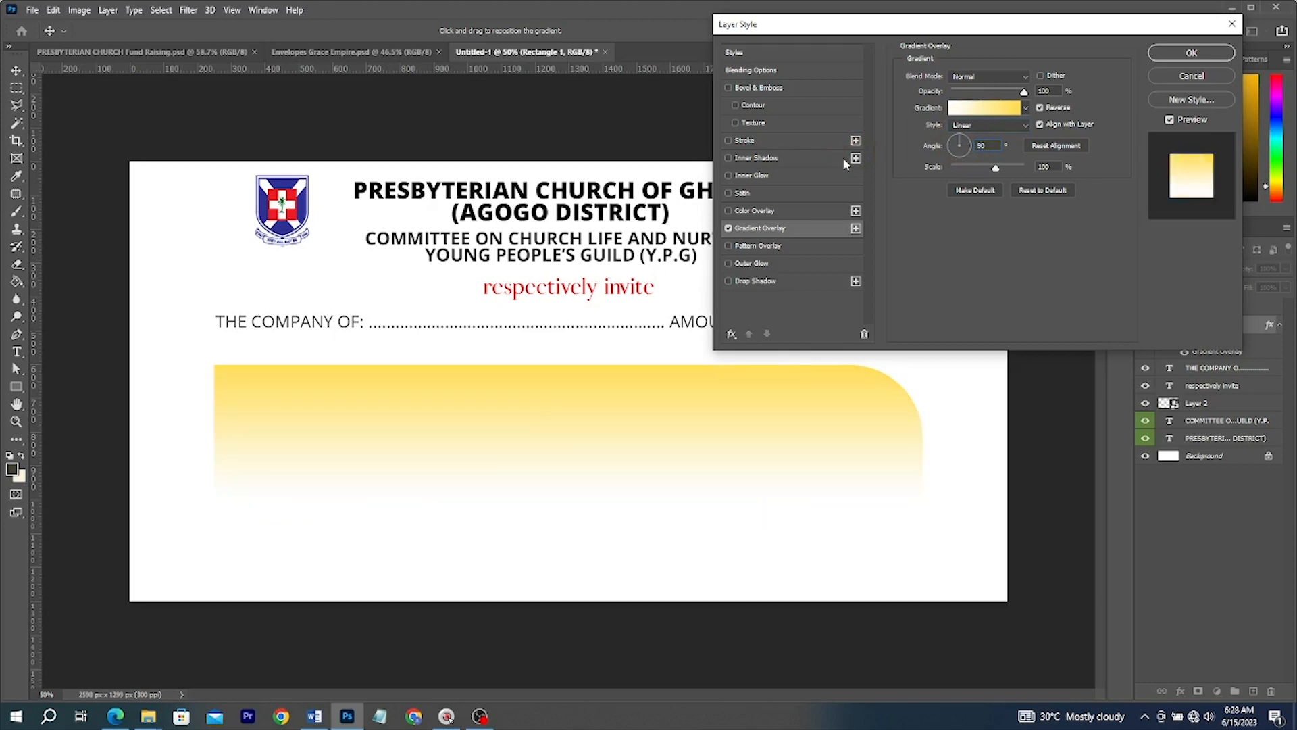
left_click(1041, 109)
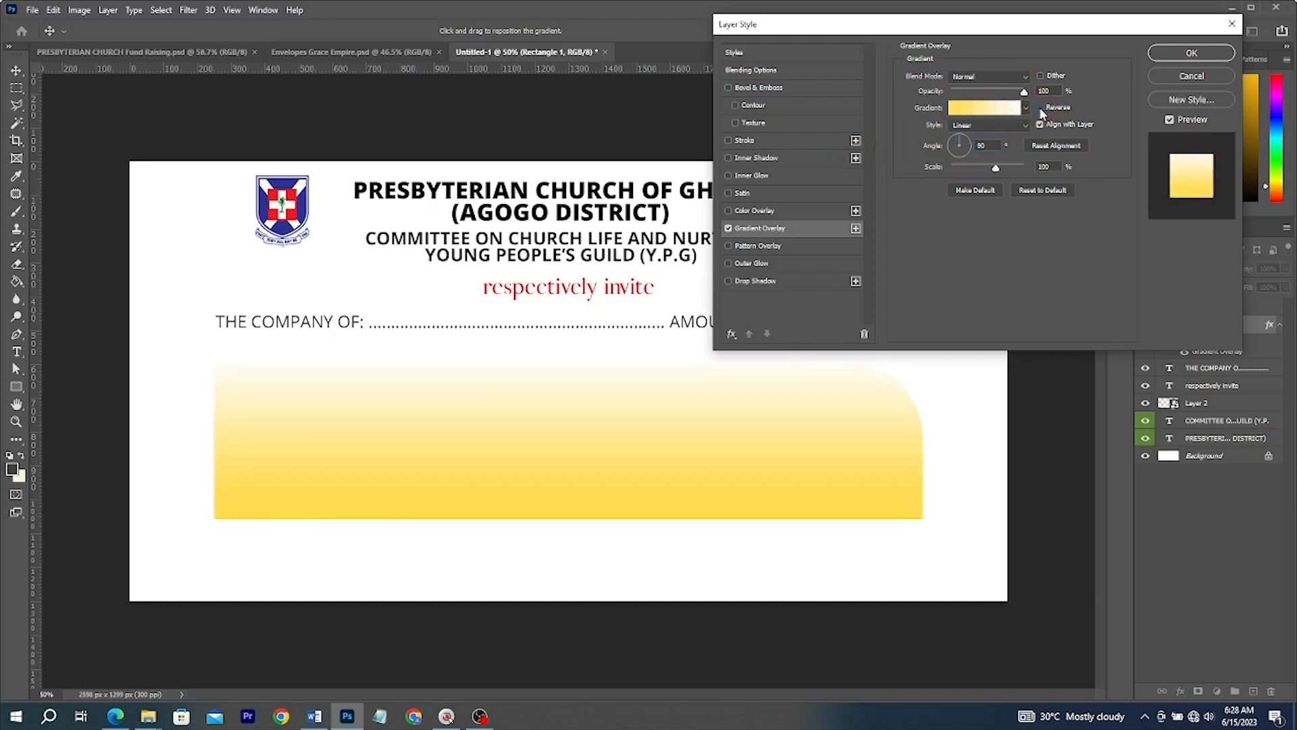
Replace the overlay's yellow gradient with the bright-to-dark blue preset and turn on Reverse
left_click(1004, 109)
scroll(986, 159, "down", 10)
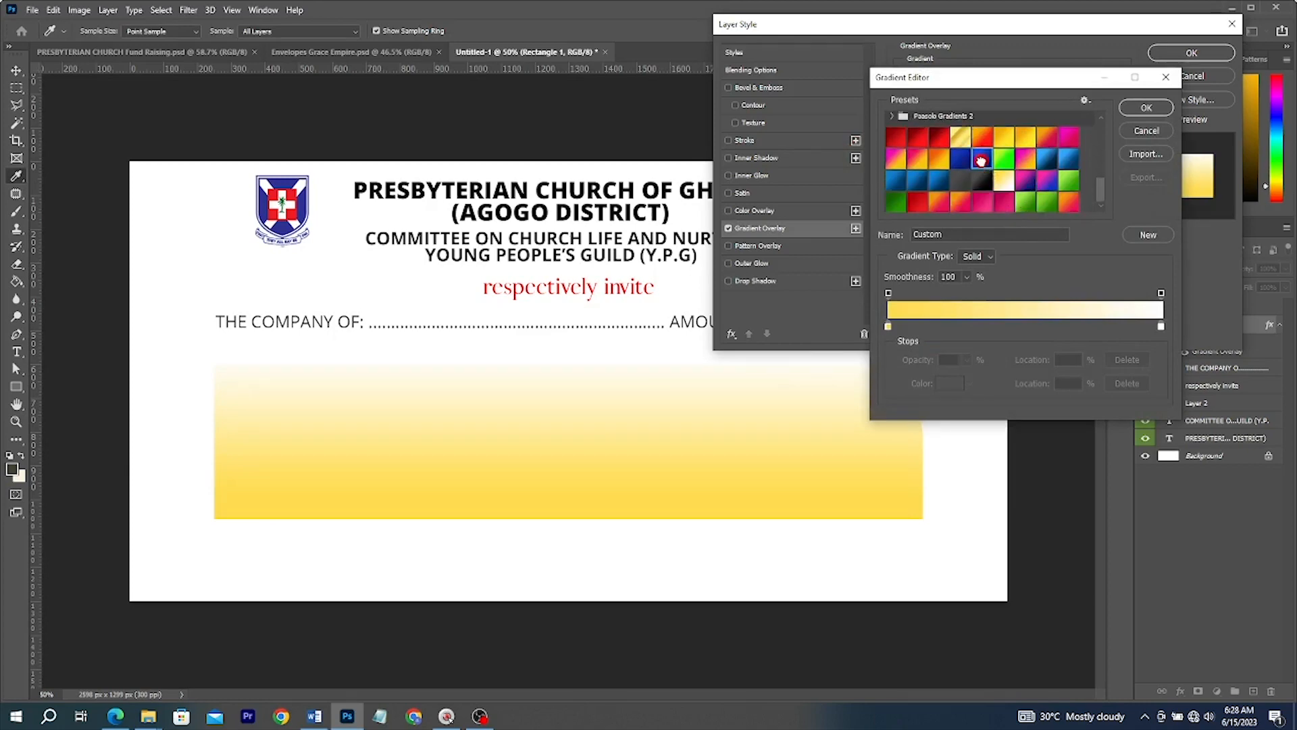
left_click(981, 160)
left_click(1144, 108)
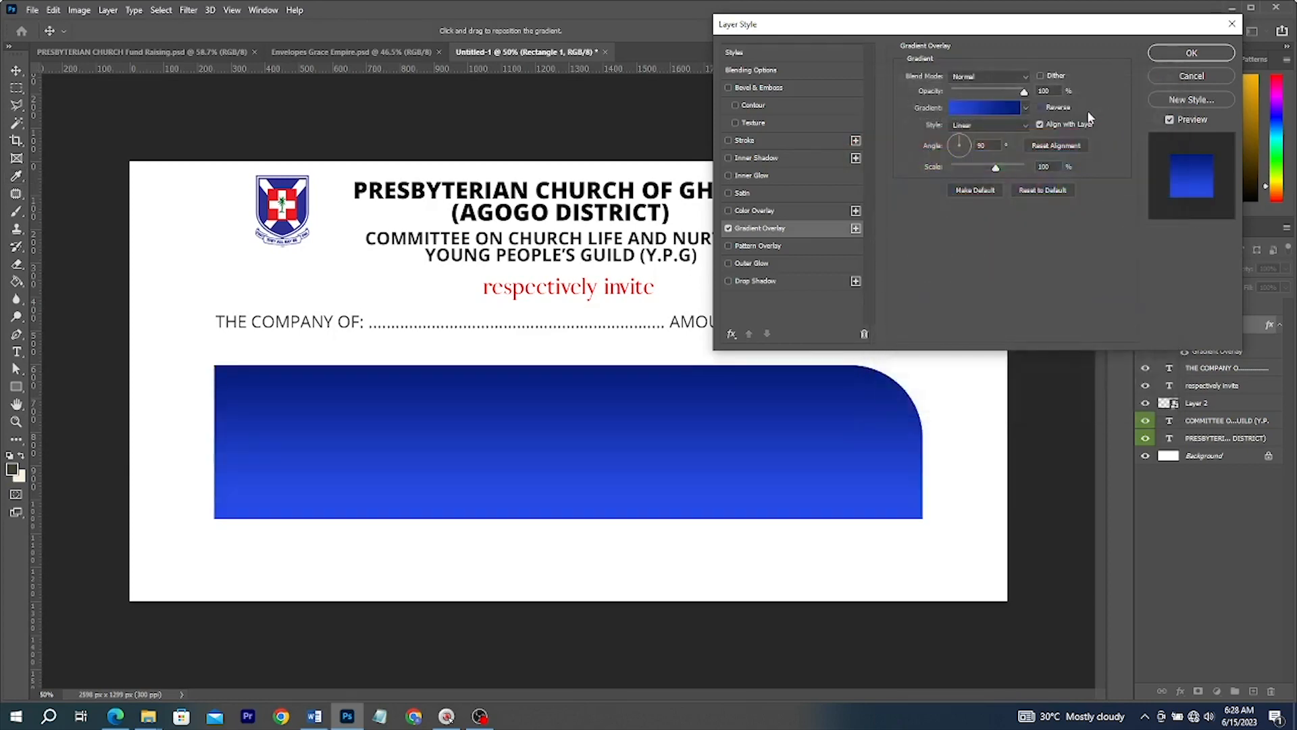
left_click(1041, 108)
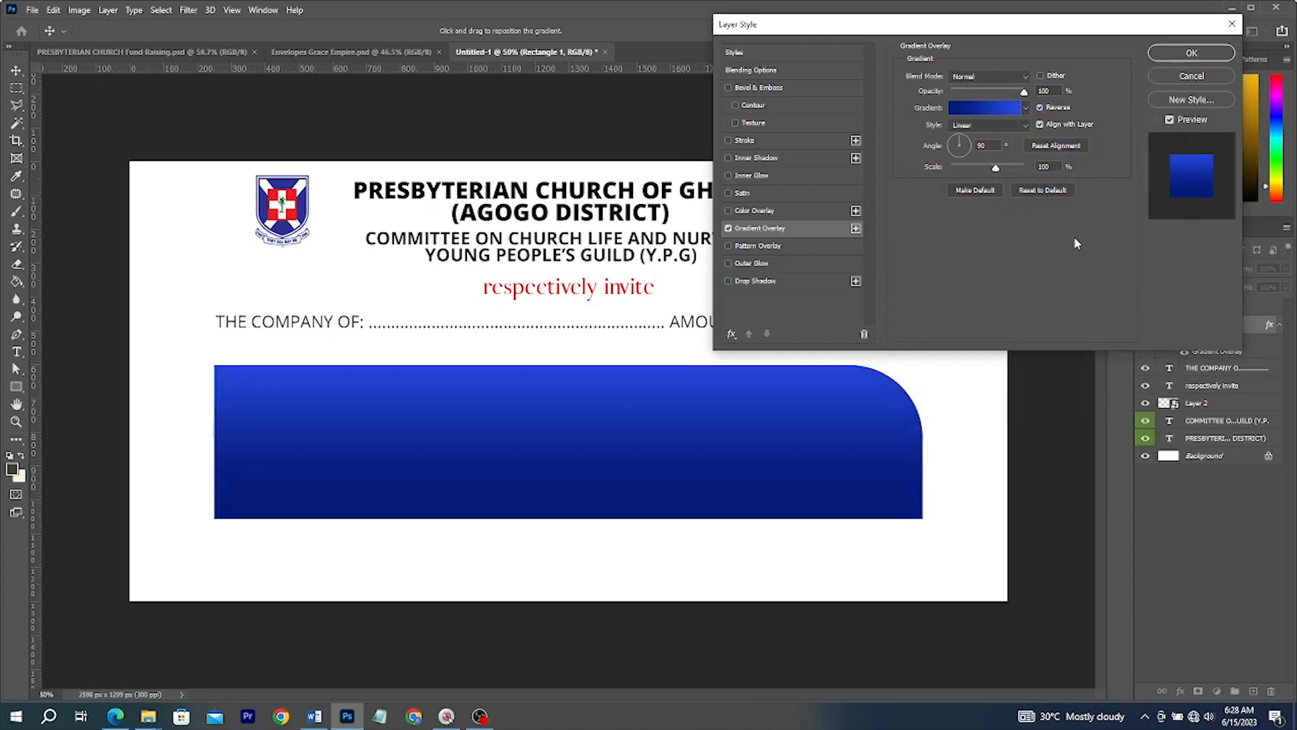
Check the colours of the blue gradient's two end stops and accept the rectangle's layer style
left_click(986, 114)
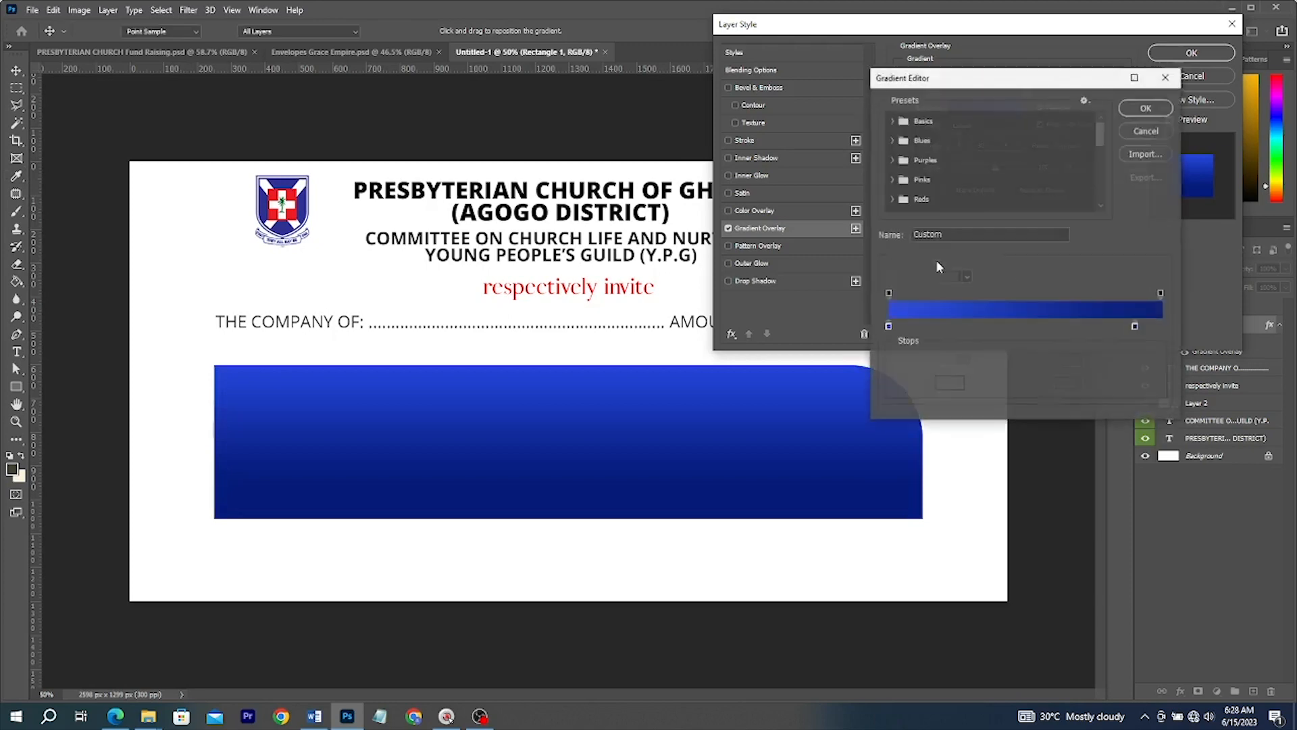
left_click(888, 327)
double_click(889, 329)
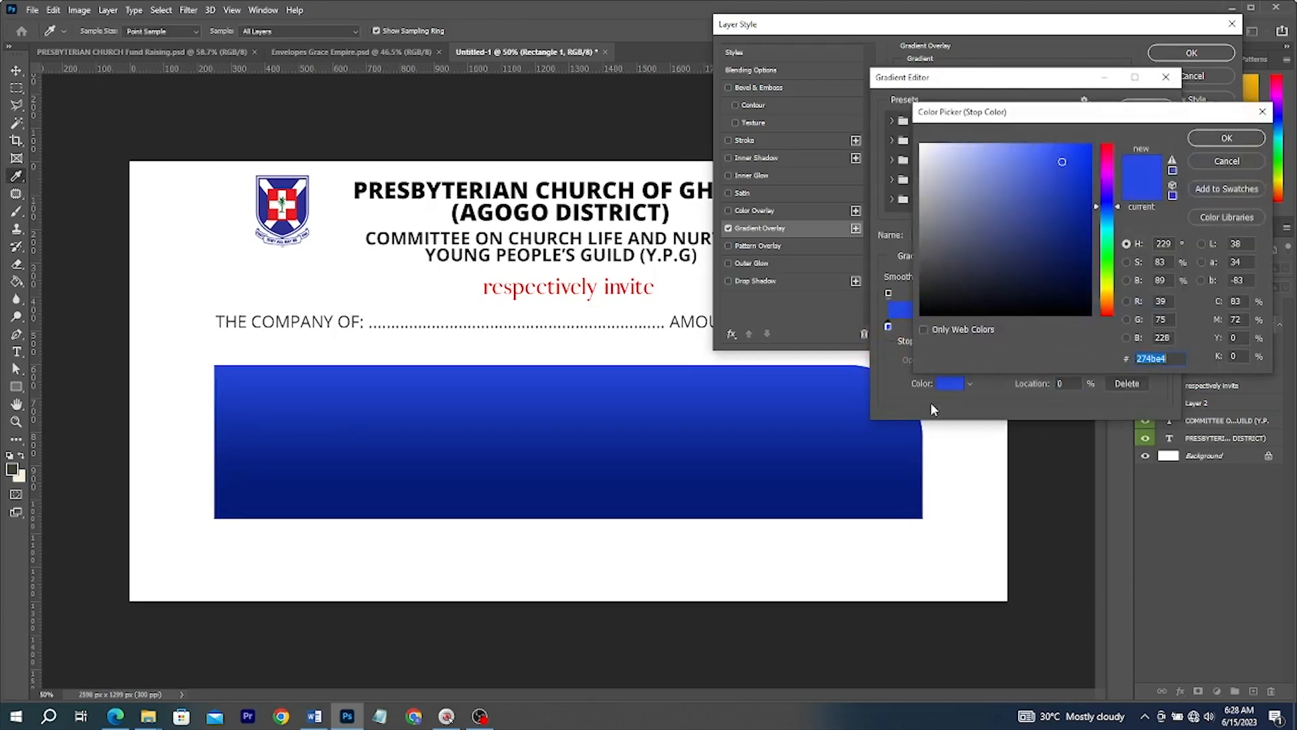
key("Return")
double_click(1136, 328)
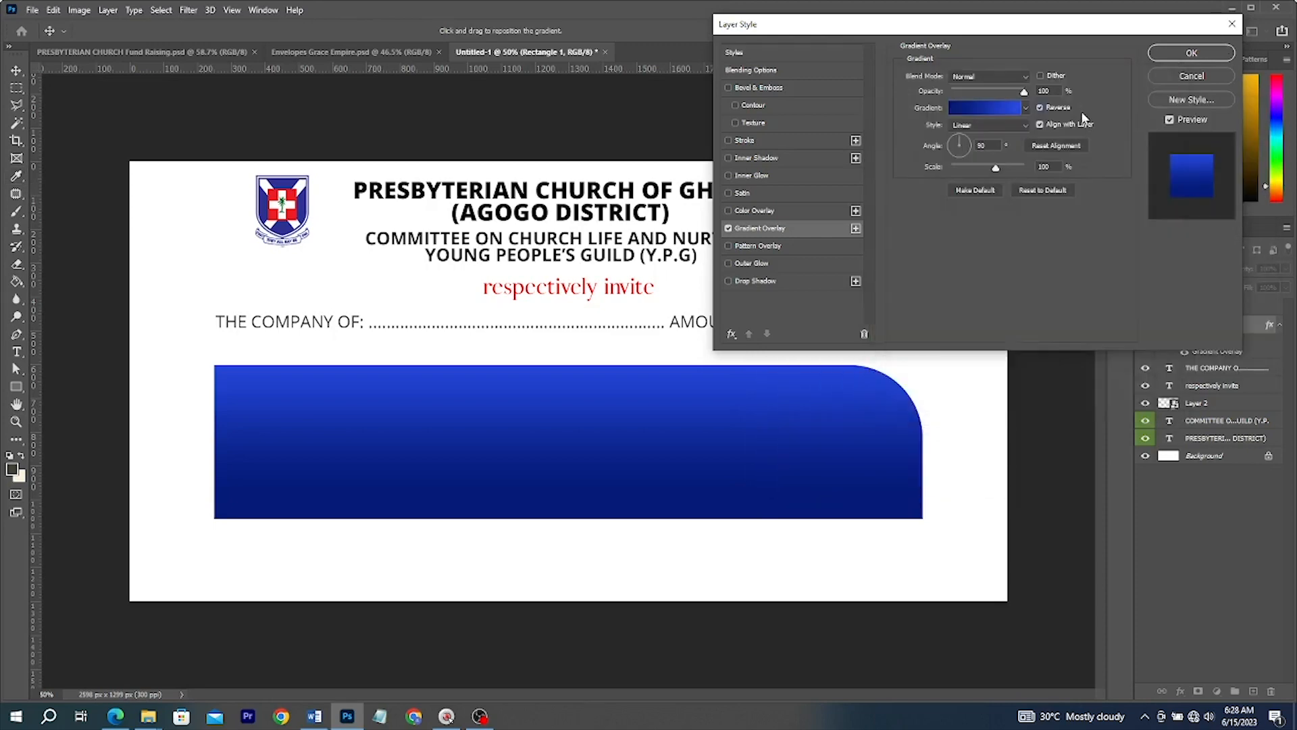
left_click(1177, 54)
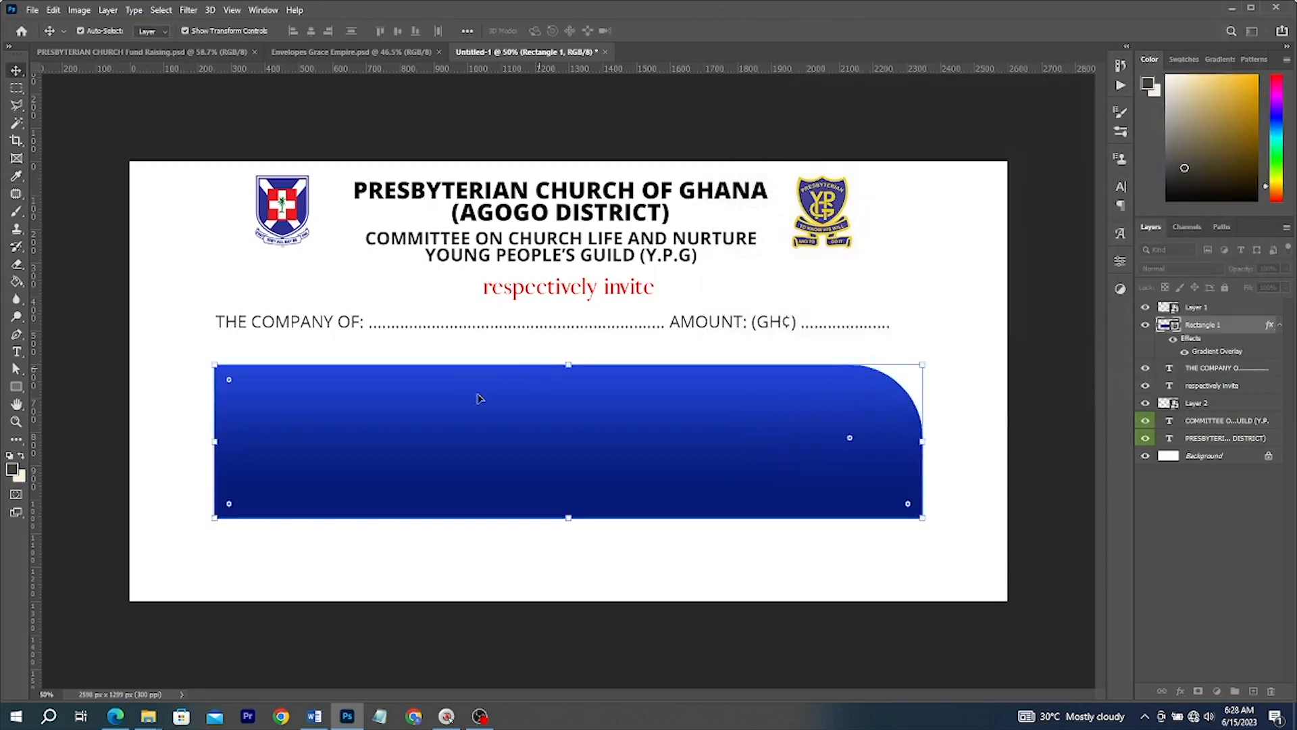
Copy "TO SUPPORT OUR" from the Word document and paste it as a new text layer below the company line in Photoshop
left_click(314, 716)
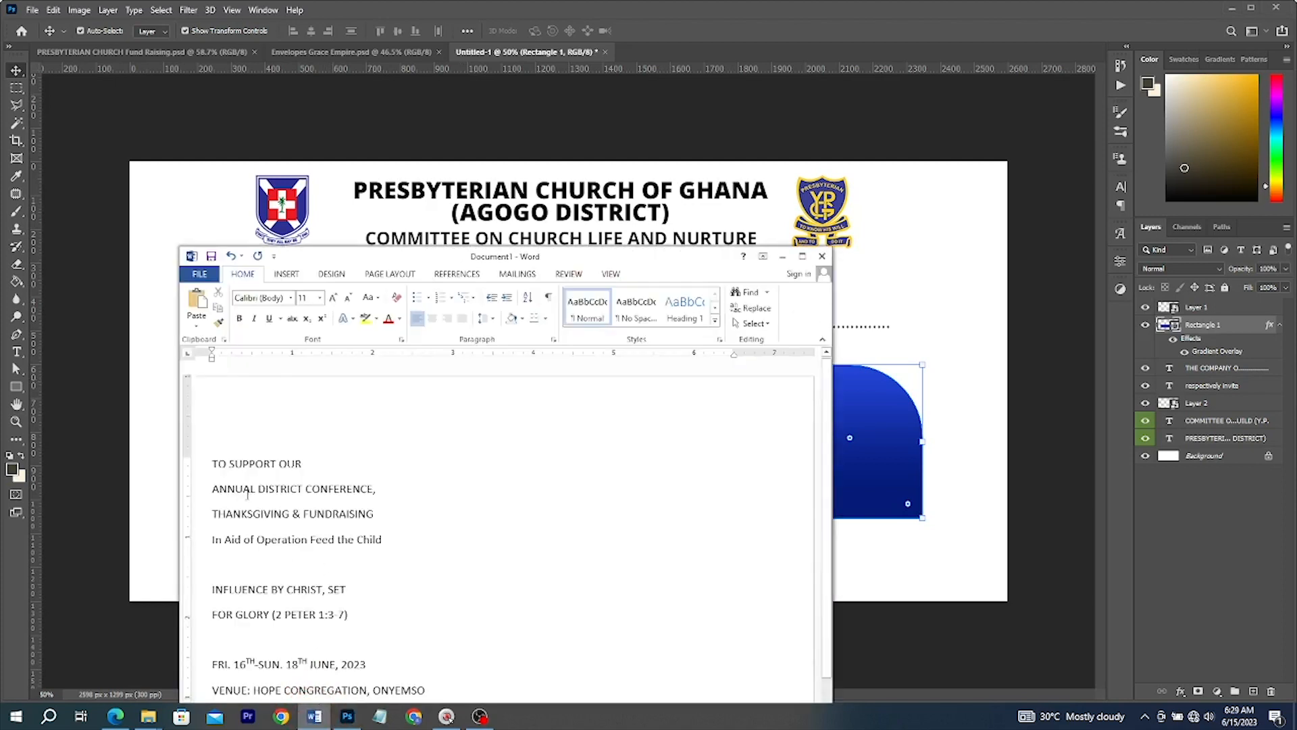
left_click_drag(211, 463, 317, 456)
key("ctrl+c")
left_click(868, 477)
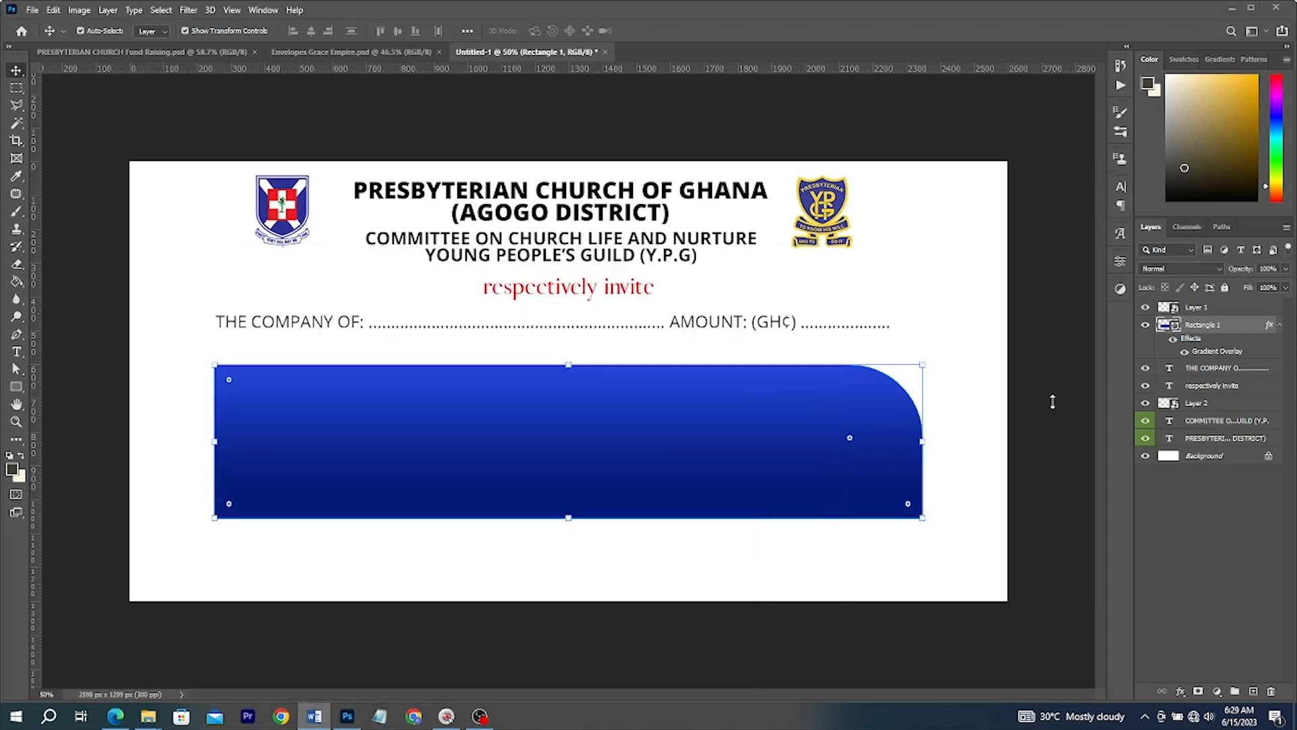
key("t")
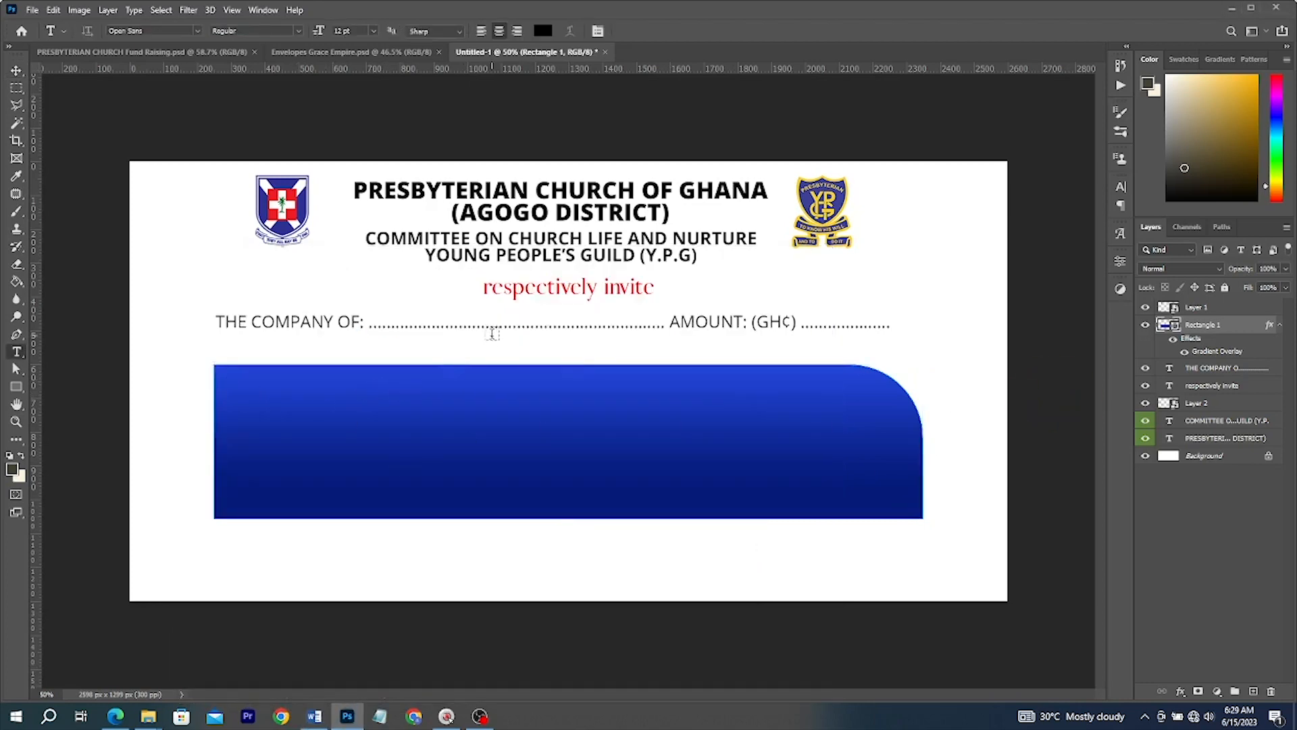
left_click(488, 345)
key("ctrl+v")
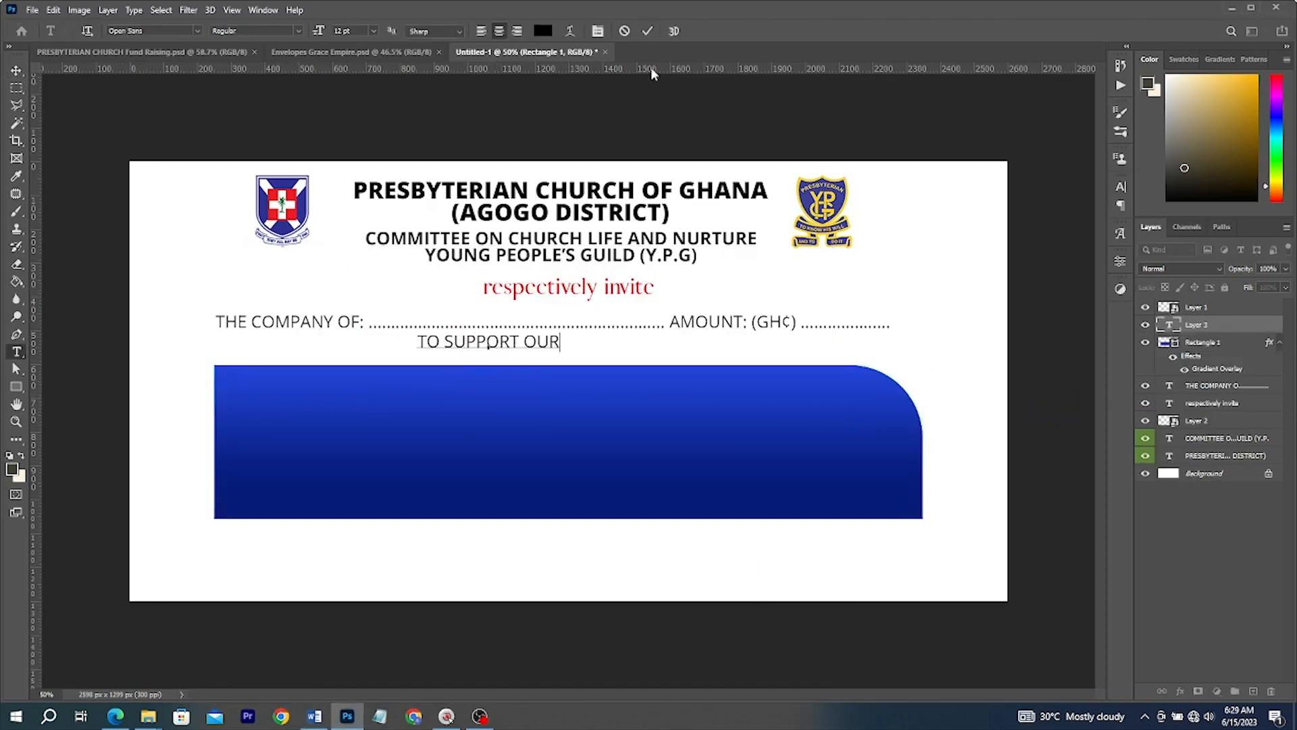
left_click(648, 31)
key("v")
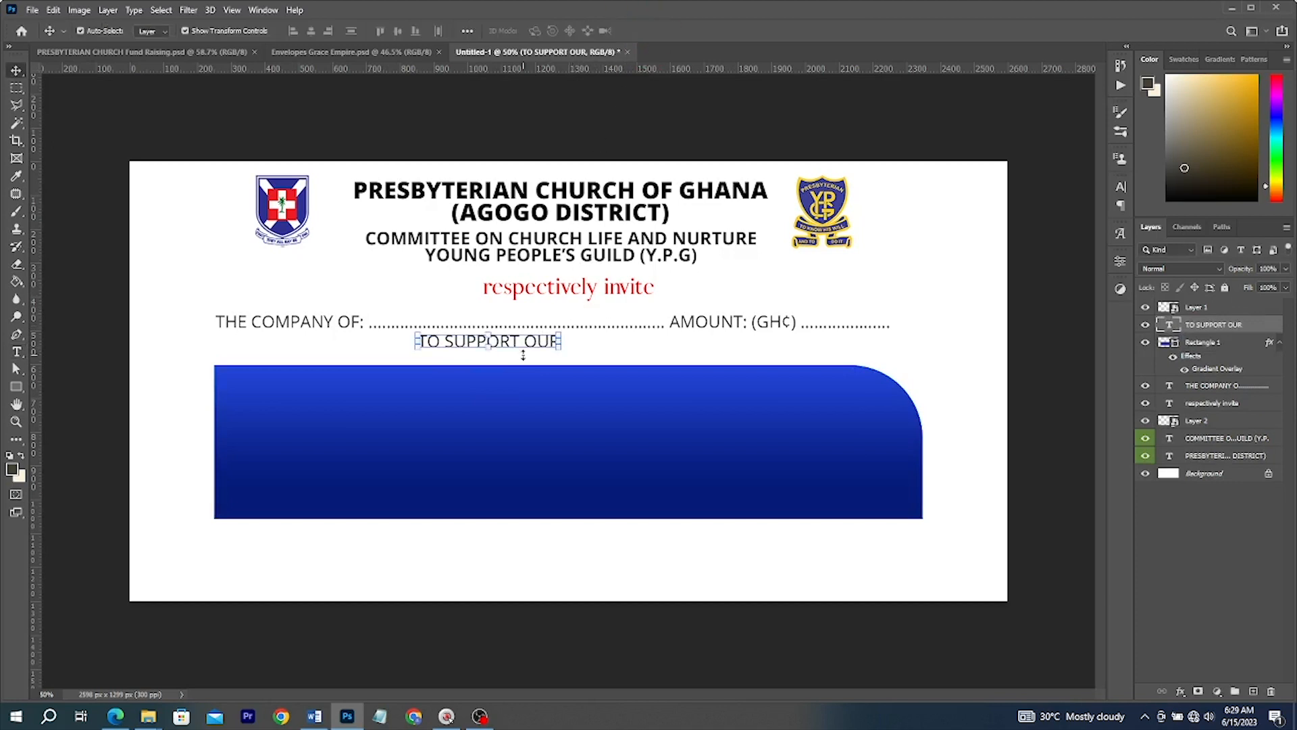
Move "TO SUPPORT OUR" onto the upper part of the blue rectangle and make it white Medium Italic
left_click_drag(531, 347, 569, 386)
left_click(1120, 204)
left_click(1120, 186)
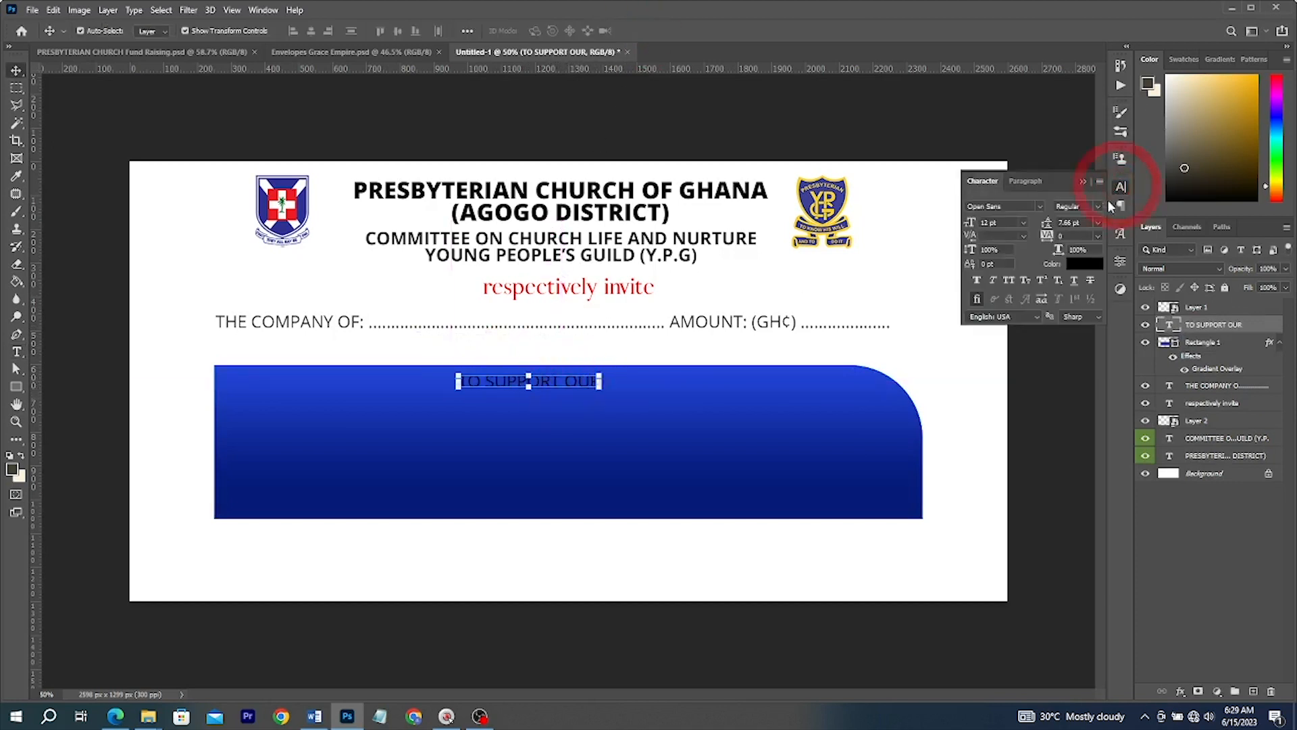
left_click(1078, 206)
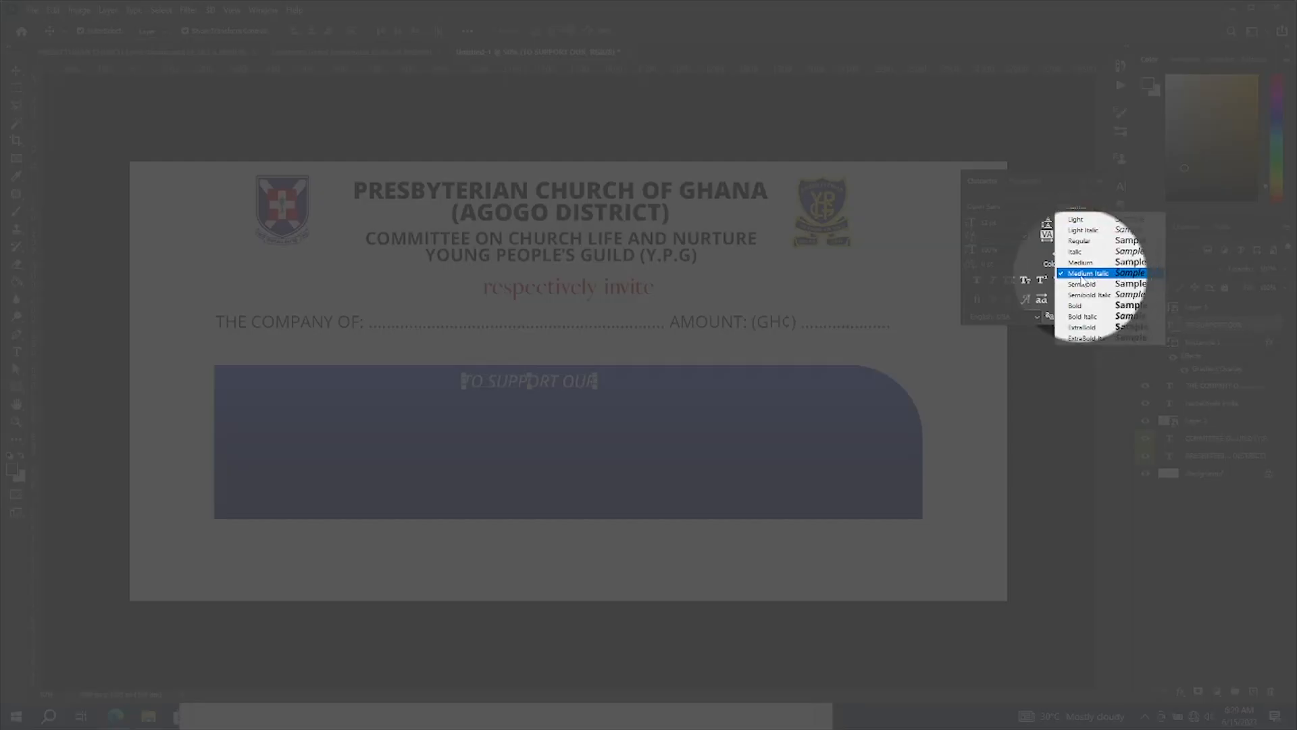
left_click(1082, 276)
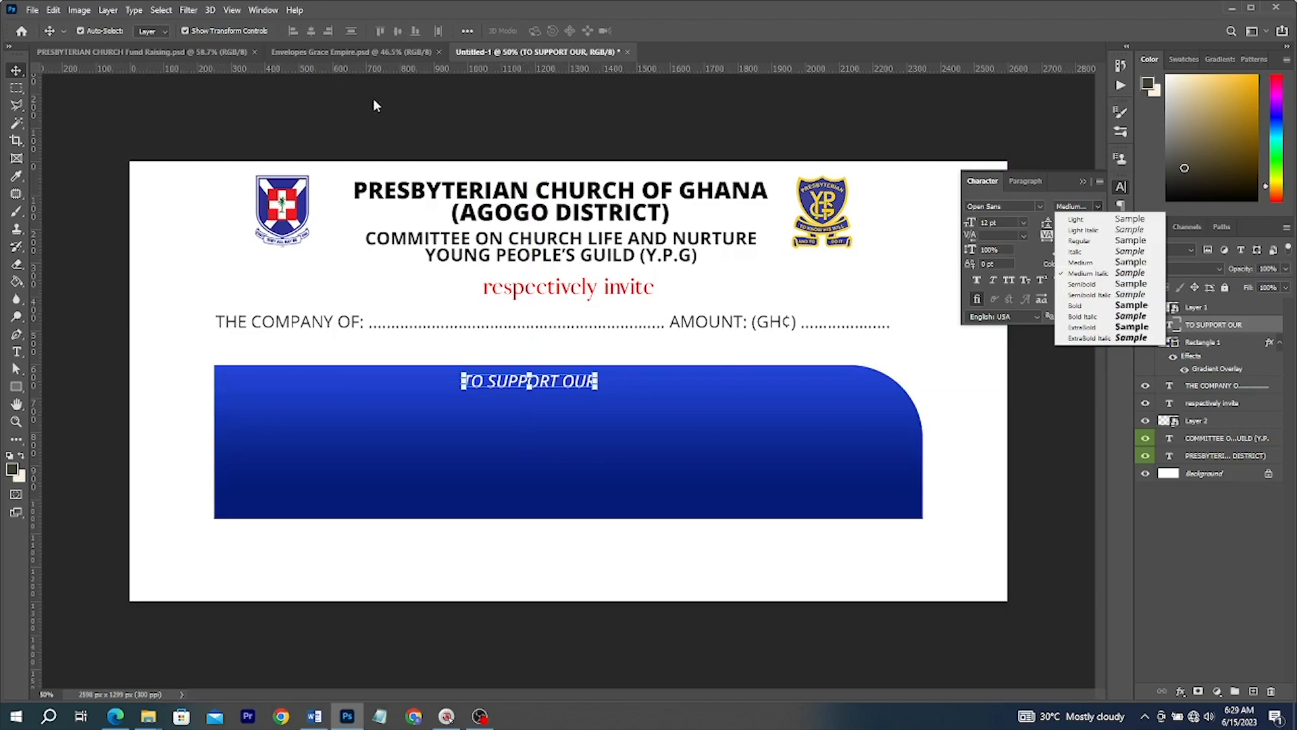
Centre "TO SUPPORT OUR" horizontally on the canvas and clear the selection
left_click(563, 392)
key("ctrl+a")
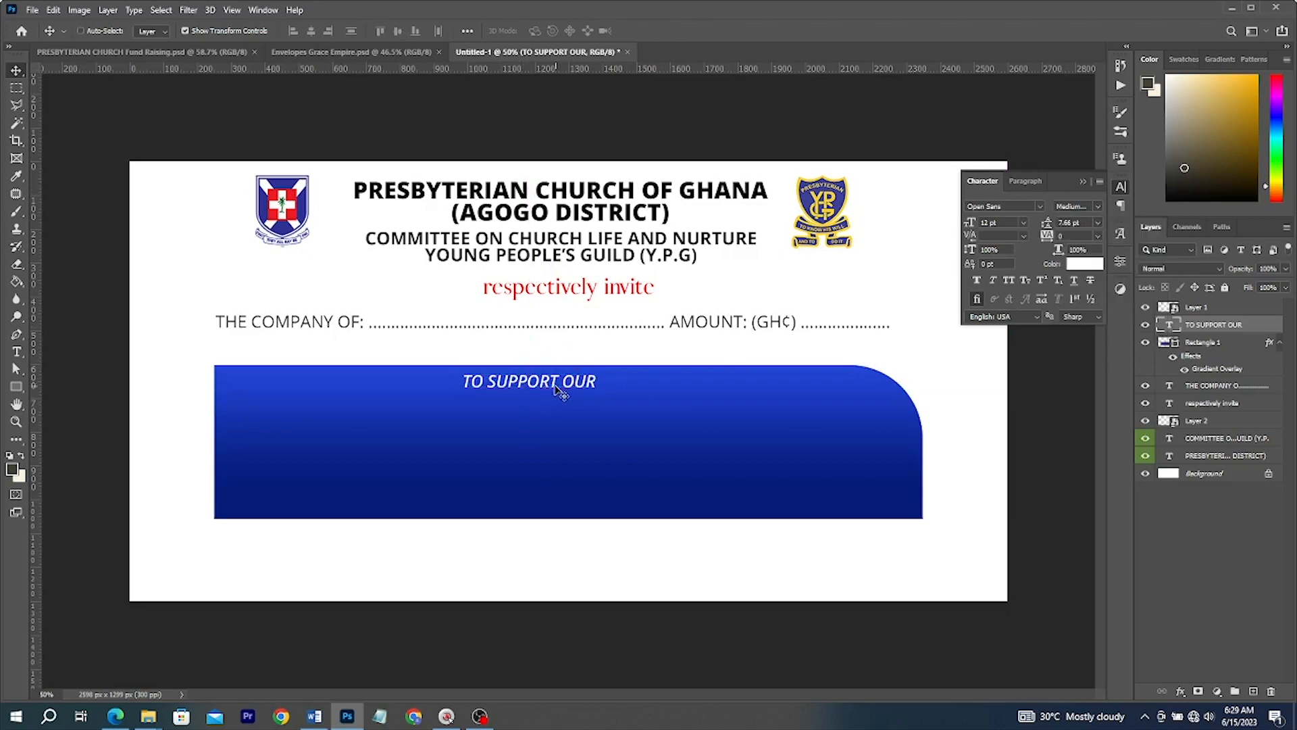
left_click(308, 31)
key("ctrl+d")
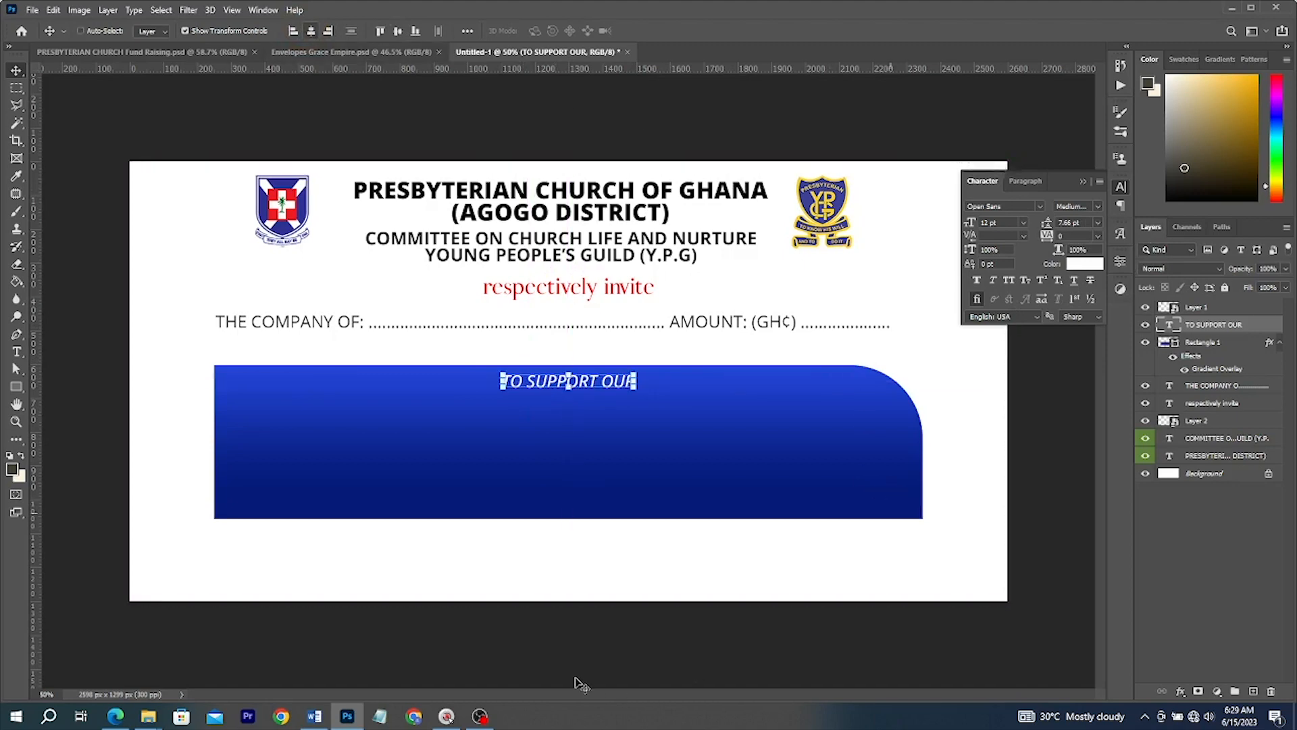
Copy "ANNUAL DISTRICT CONFERENCE," from the Word document and paste it as a new text layer in Photoshop
left_click(314, 716)
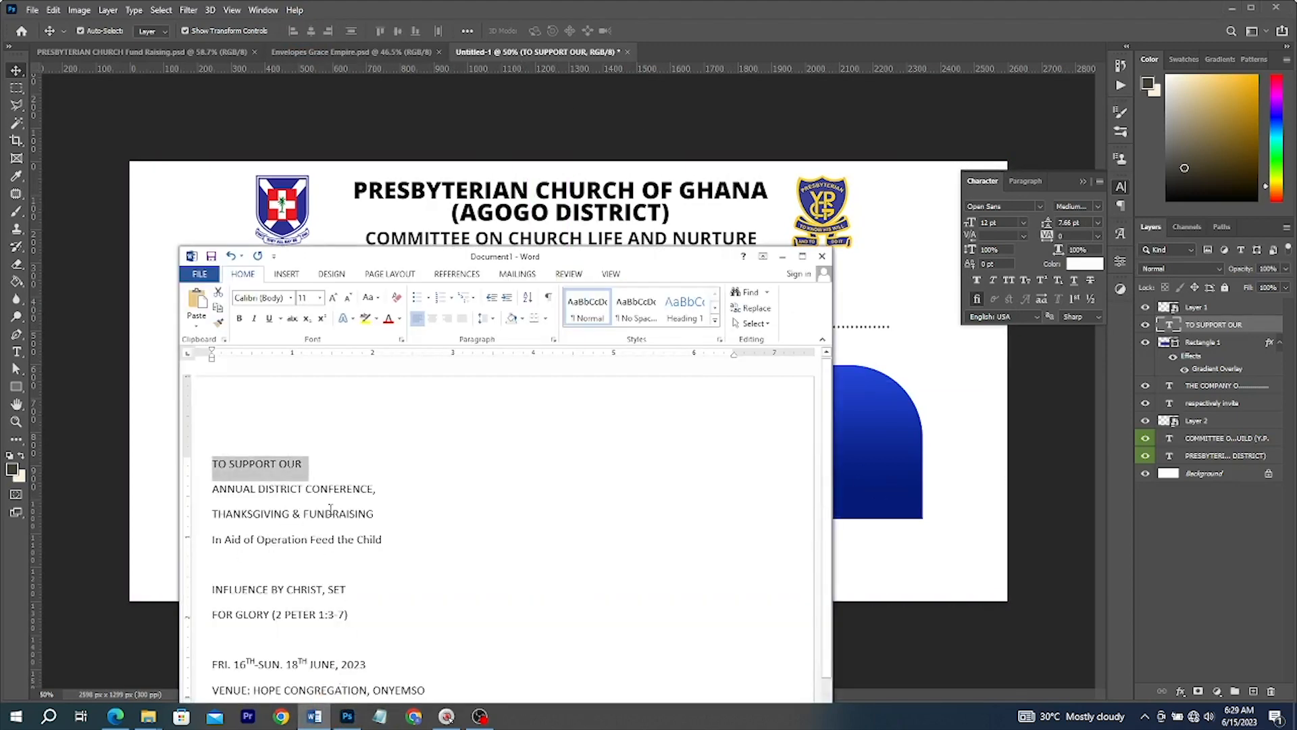
left_click_drag(379, 492, 208, 492)
key("ctrl+c")
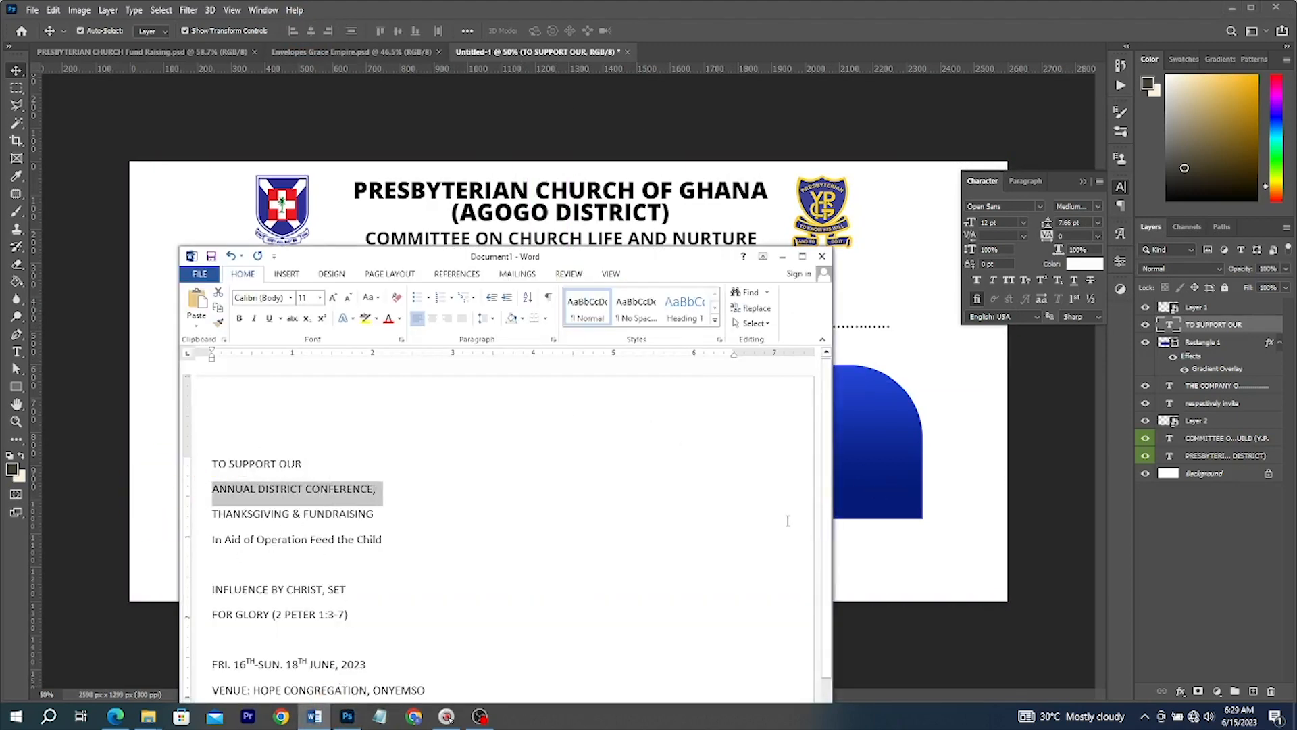
key("alt+Tab")
key("ctrl+v")
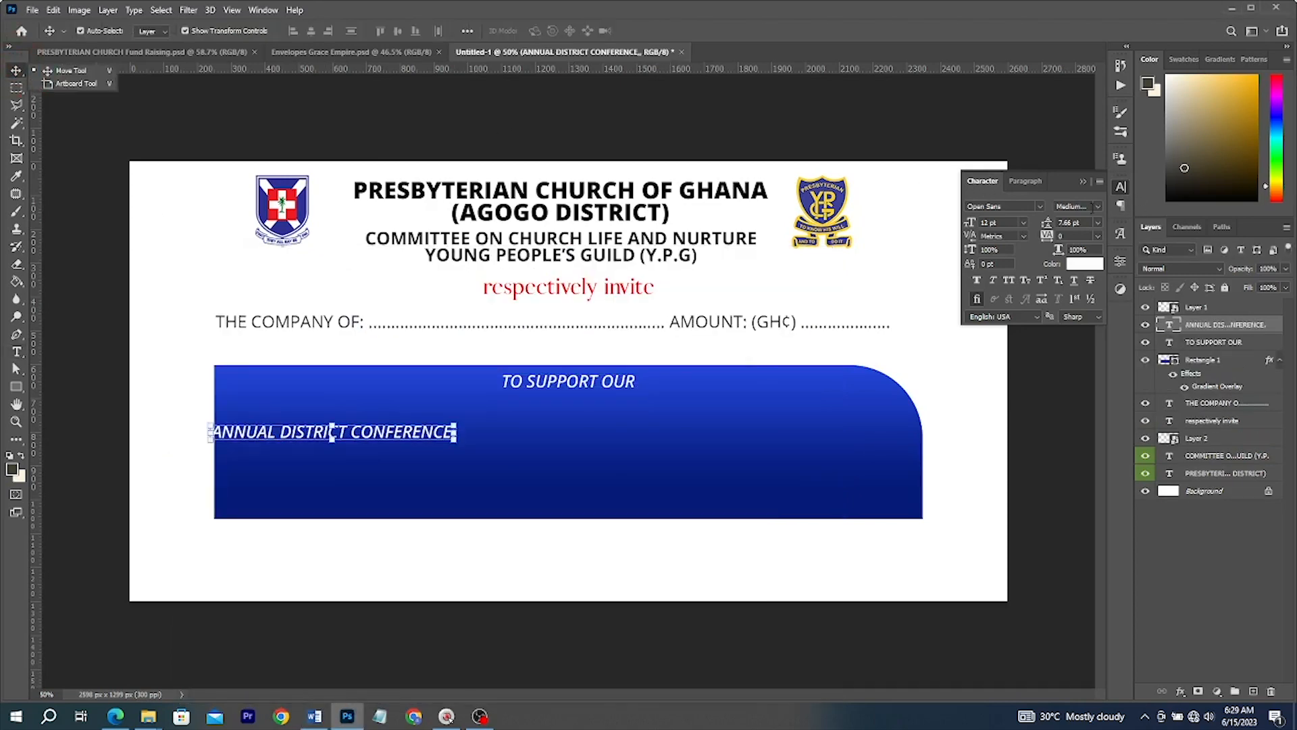
Set the "ANNUAL DISTRICT CONFERENCE," text to ExtraBold and centre it horizontally on the canvas
left_click(1092, 207)
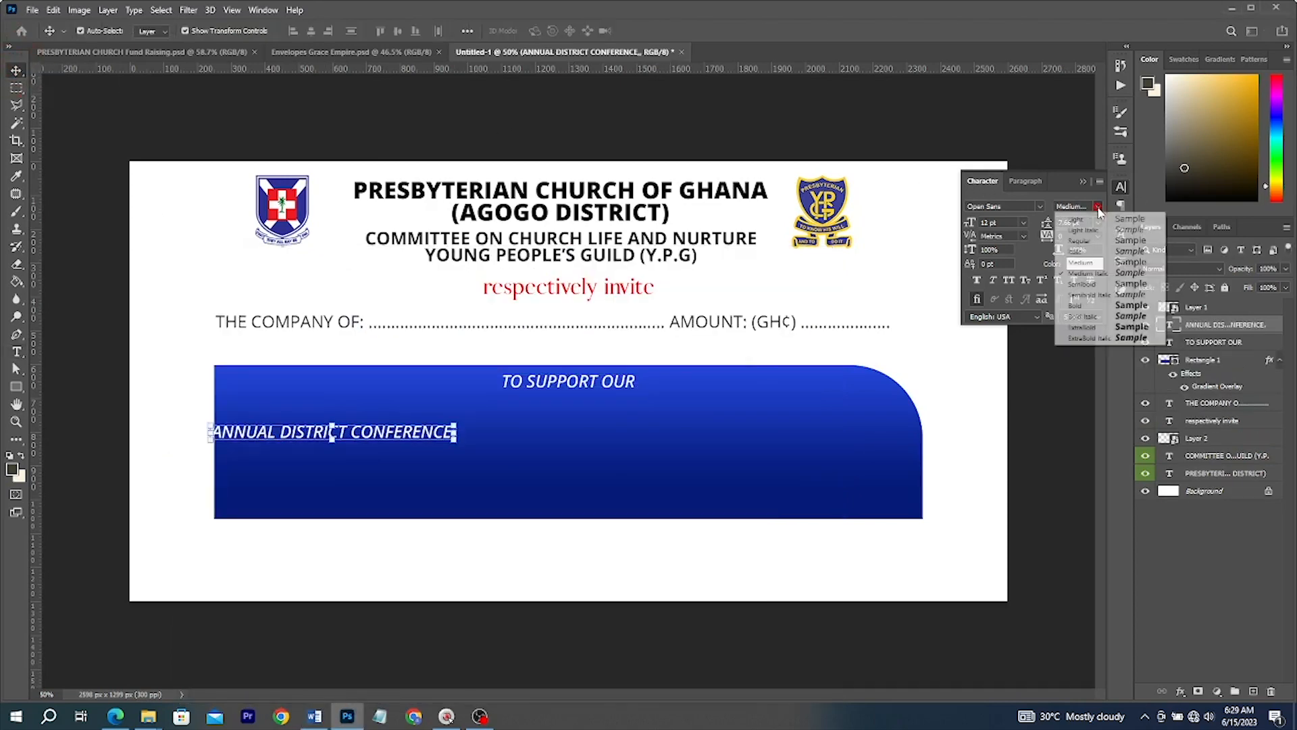
left_click(1093, 329)
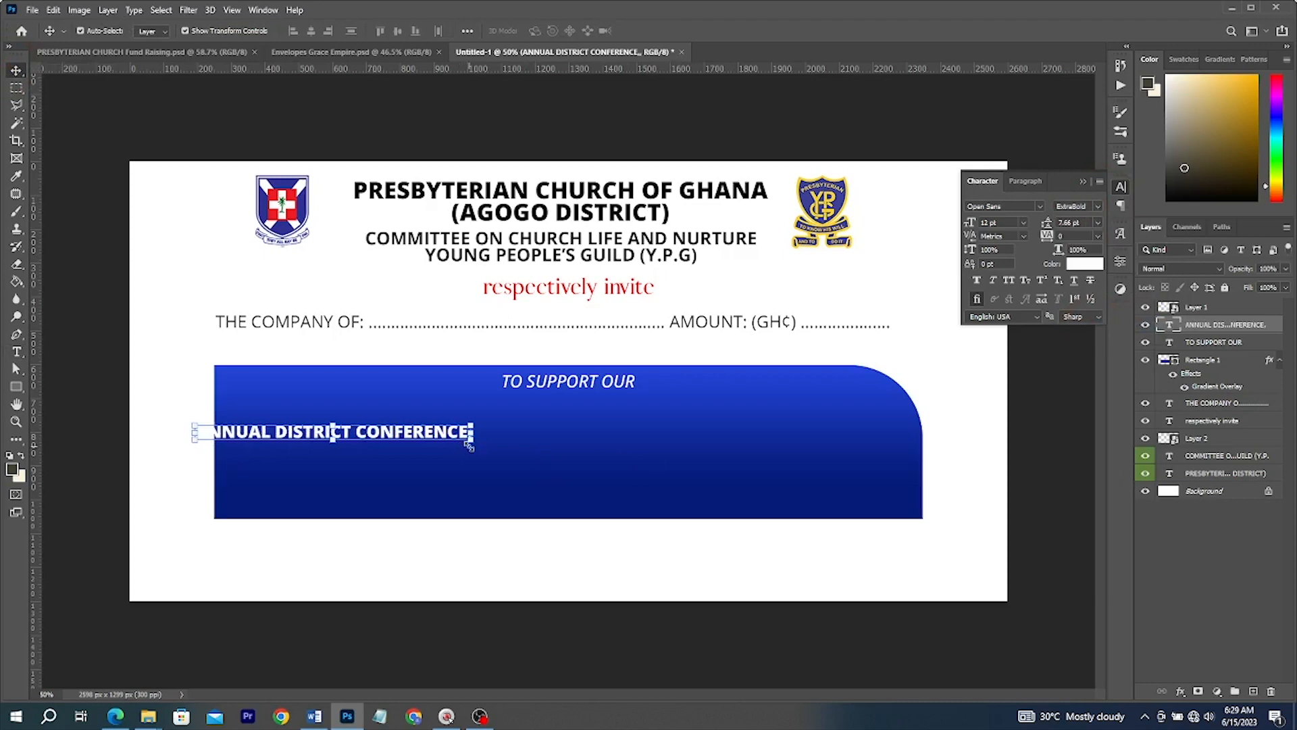
key("ctrl+Return")
left_click(310, 31)
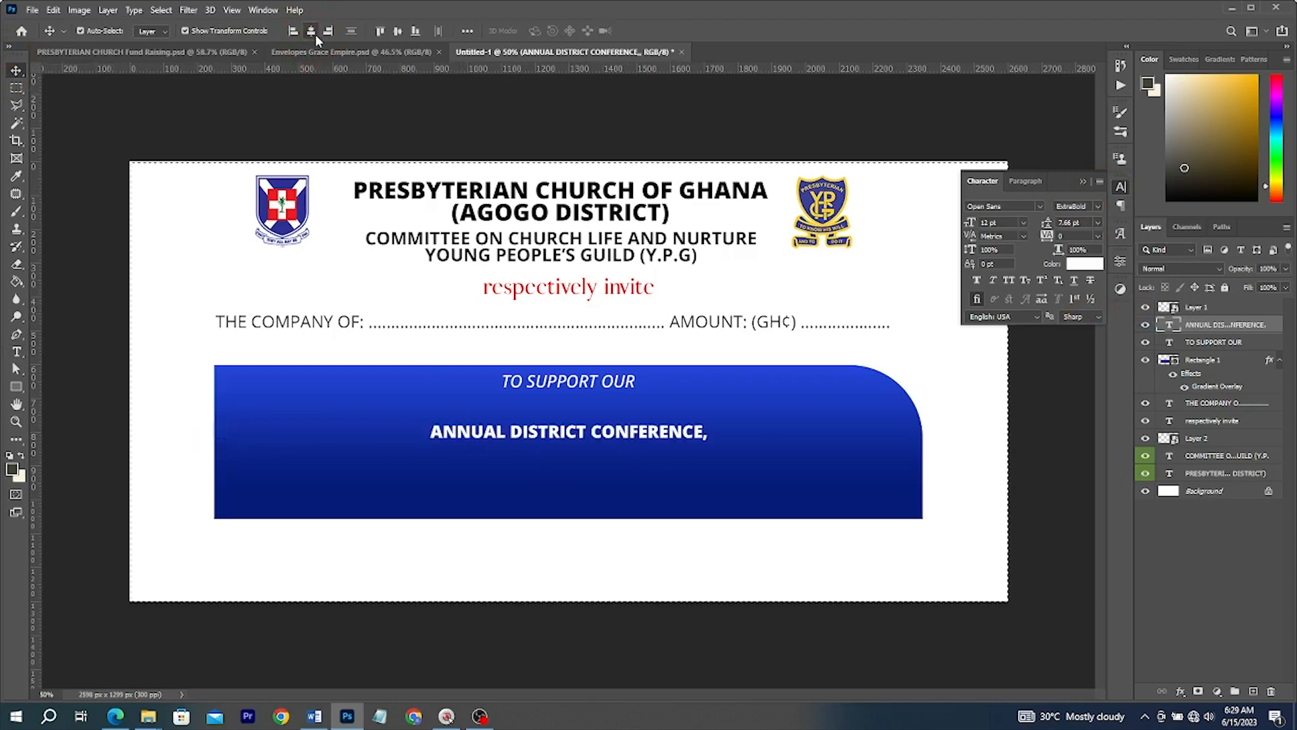
key("ctrl+a")
key("ctrl+d")
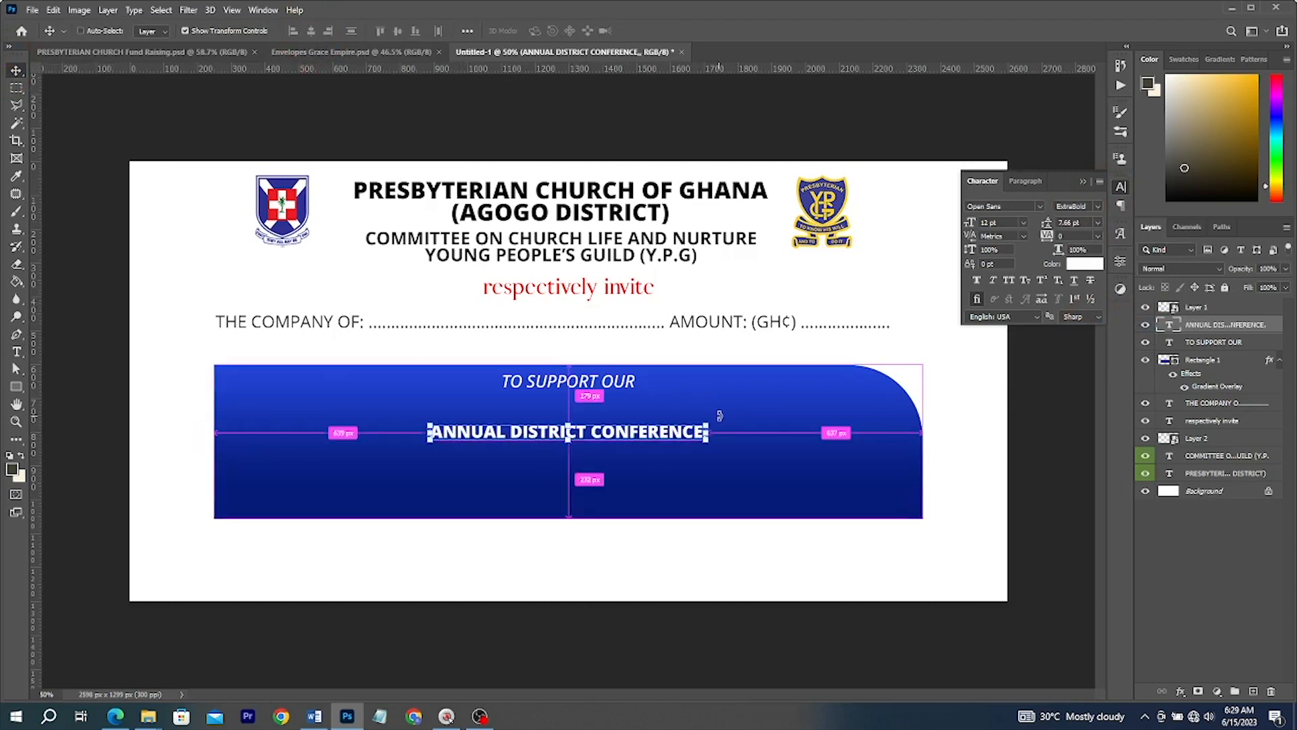
Enlarge "ANNUAL DISTRICT CONFERENCE," to about 28.3 pt, nearly the rectangle's width, and move it up close beneath "TO SUPPORT OUR"
key("ctrl+t")
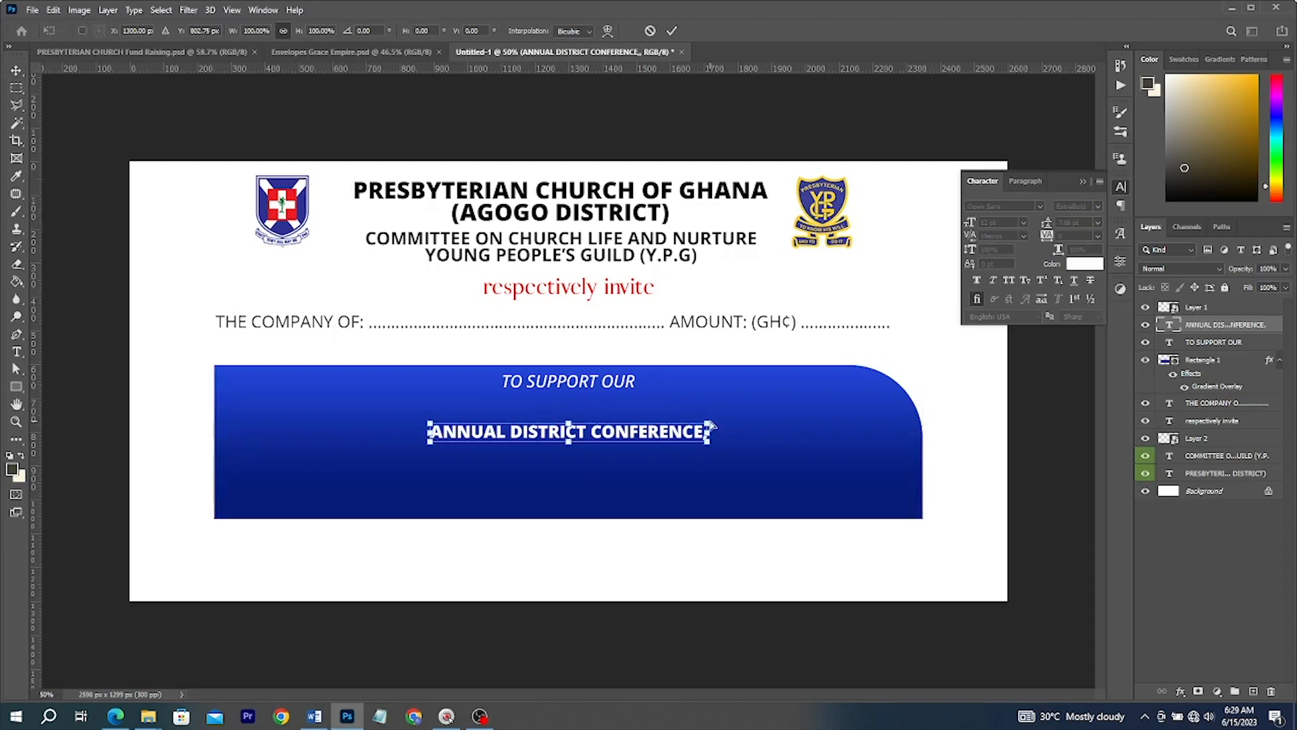
left_click_drag(709, 414, 881, 379)
key("Return")
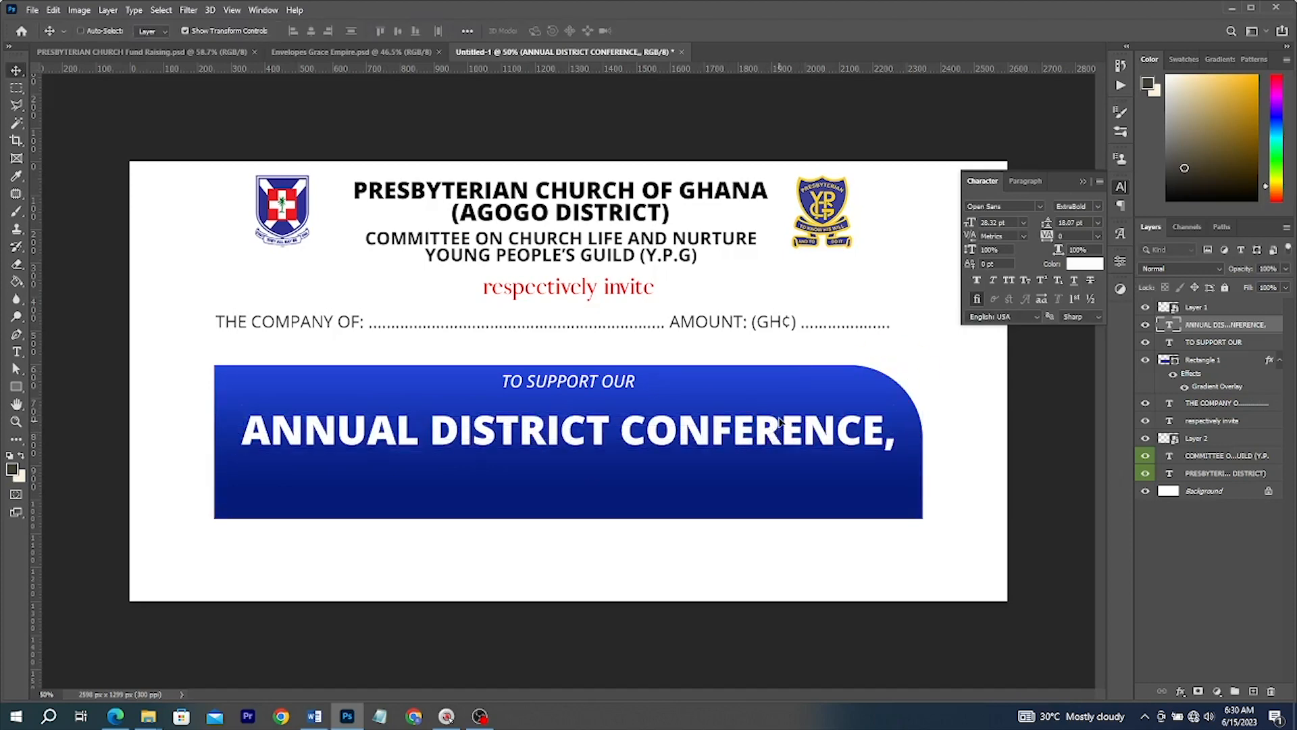
left_click_drag(782, 433, 781, 416)
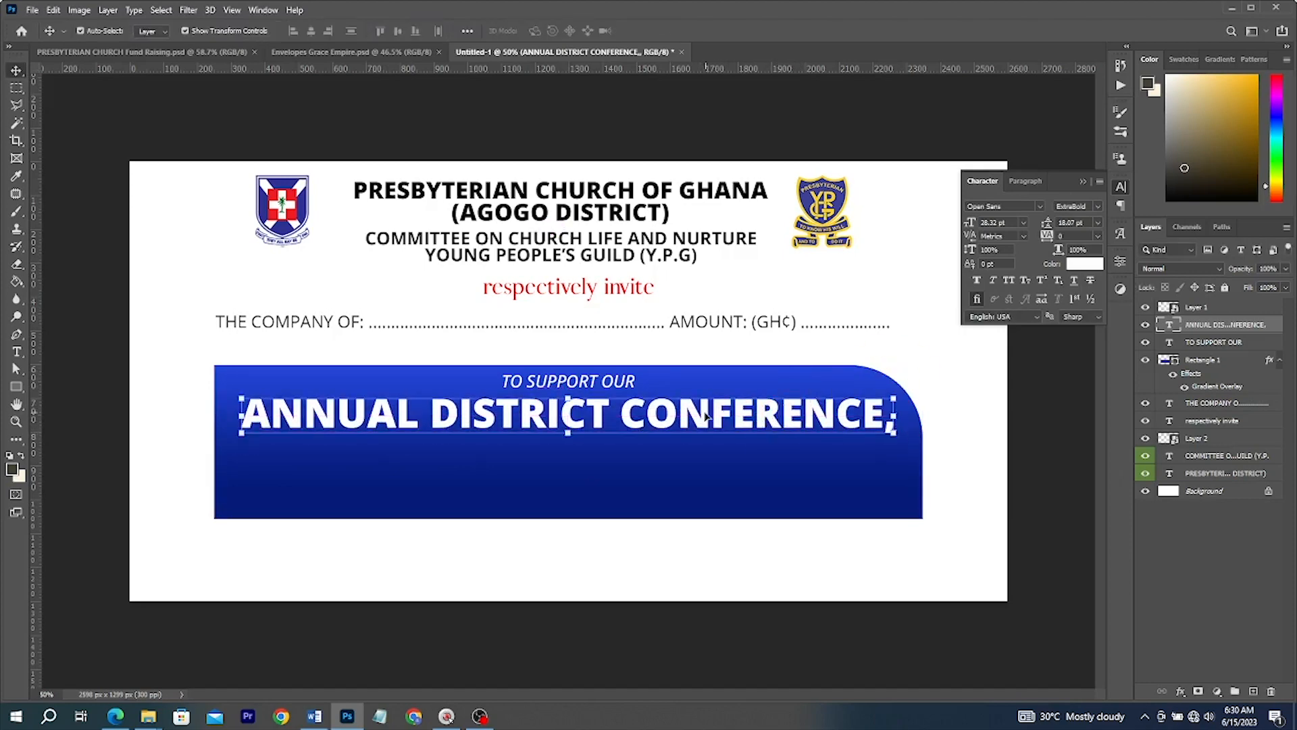
Duplicate the "ANNUAL DISTRICT CONFERENCE," line directly below itself and set the copy's font to Coral Lovers
left_click_drag(703, 417, 683, 459)
left_click(1038, 206)
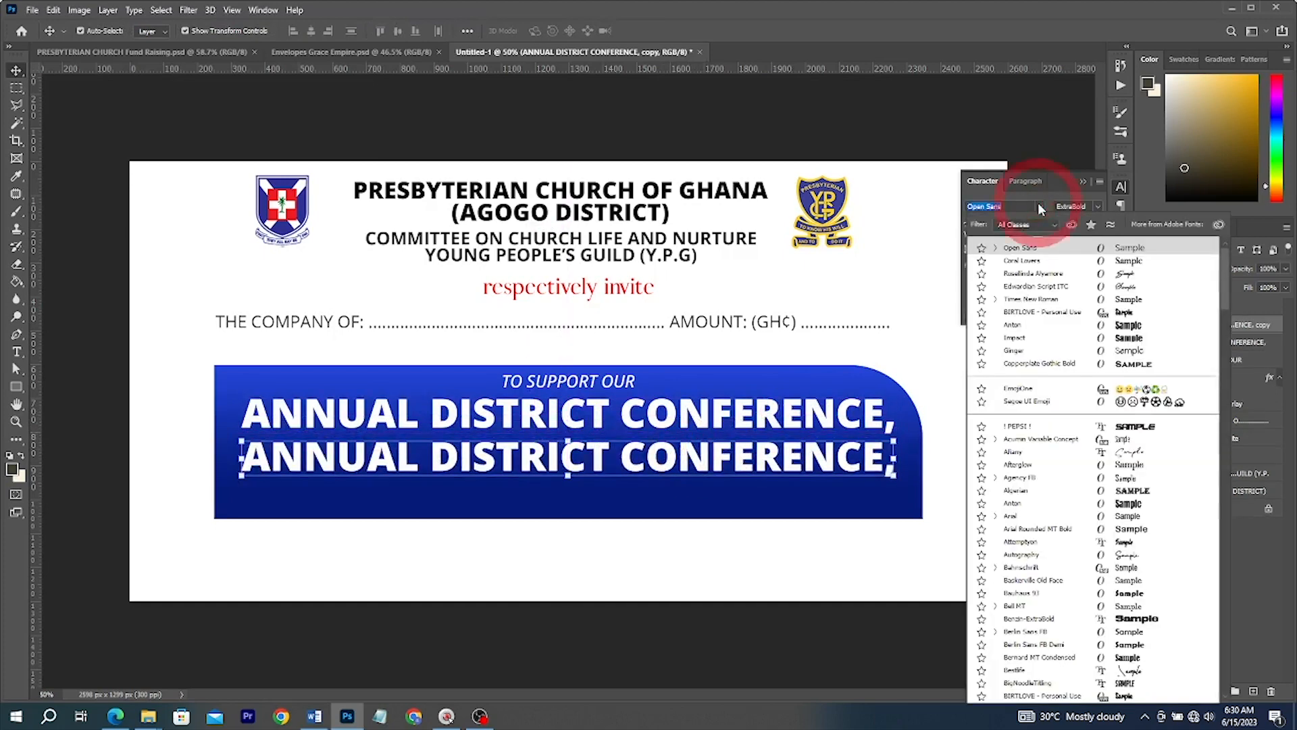
left_click(1020, 261)
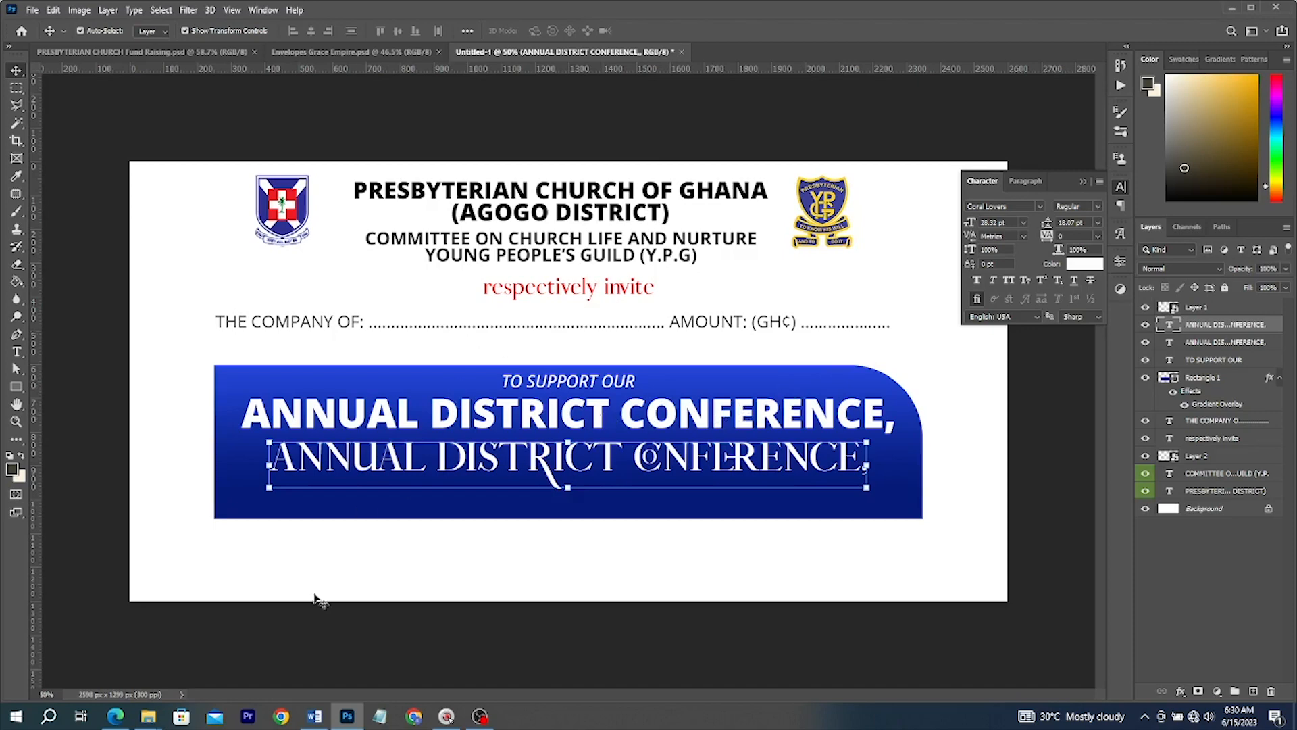
Replace the duplicated line's text with "THANKSGIVING & FUNDRAISING" copied from the Word document, and nudge it slightly up
left_click(314, 716)
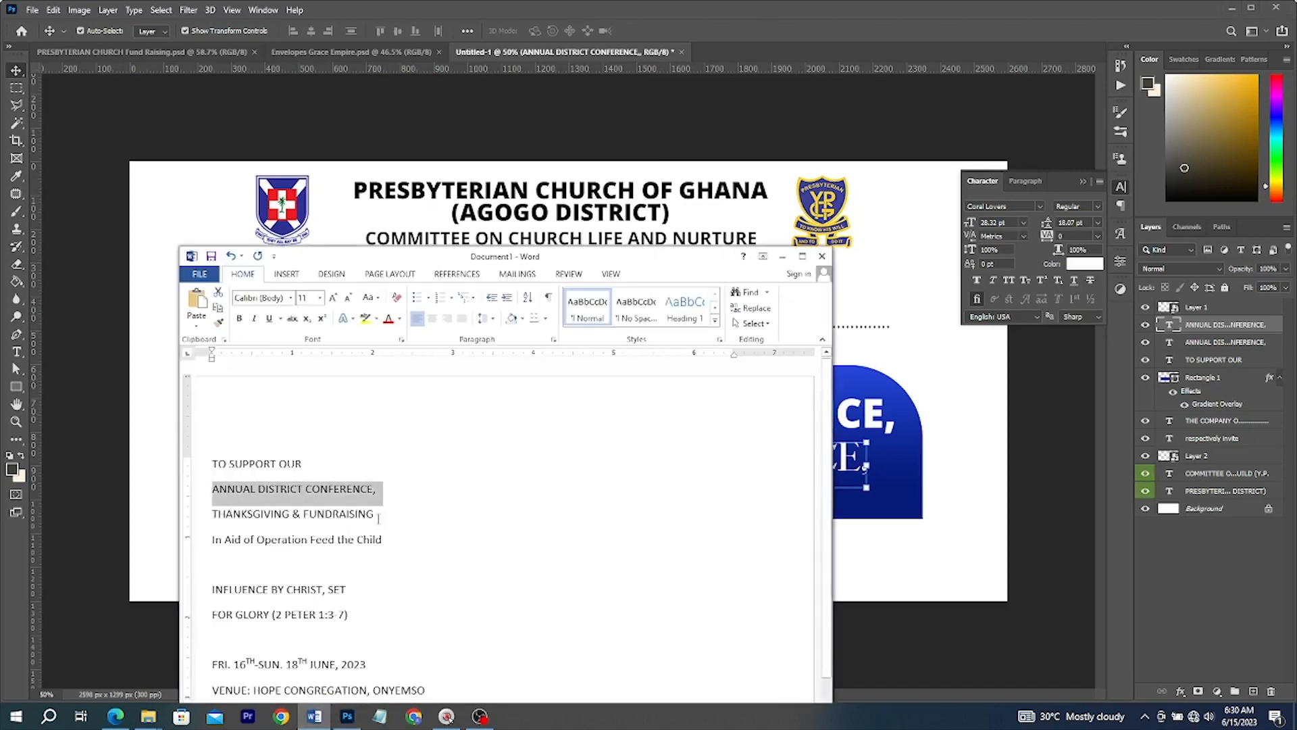
left_click_drag(379, 518, 212, 517)
key("ctrl+c")
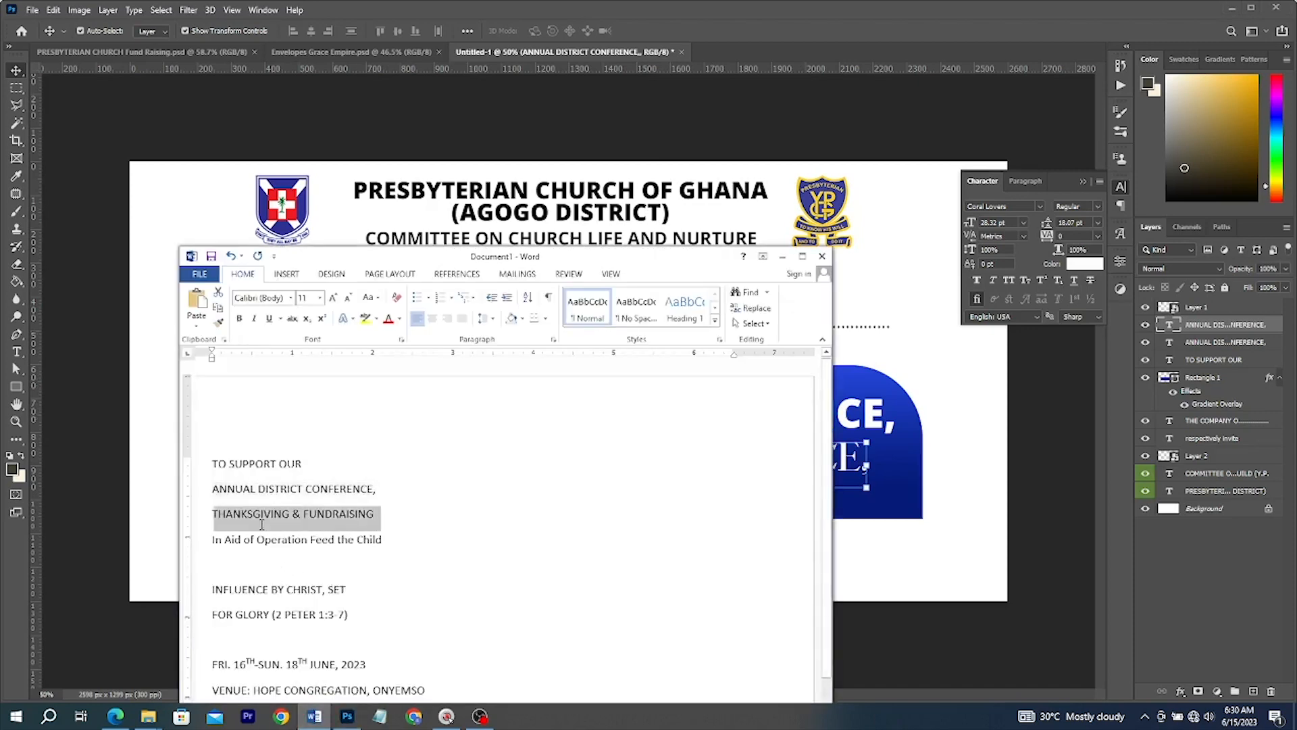
left_click(883, 448)
key("t")
left_click(662, 477)
key("ctrl+a")
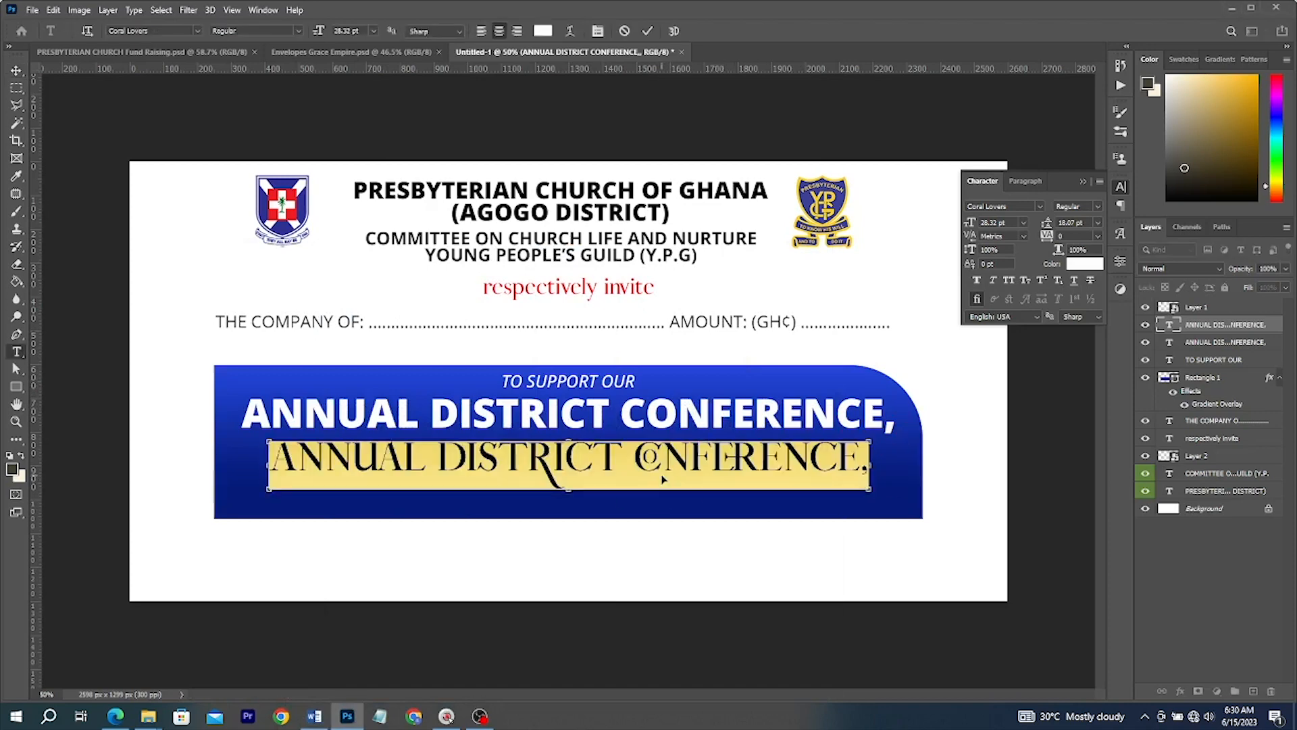
key("ctrl+v")
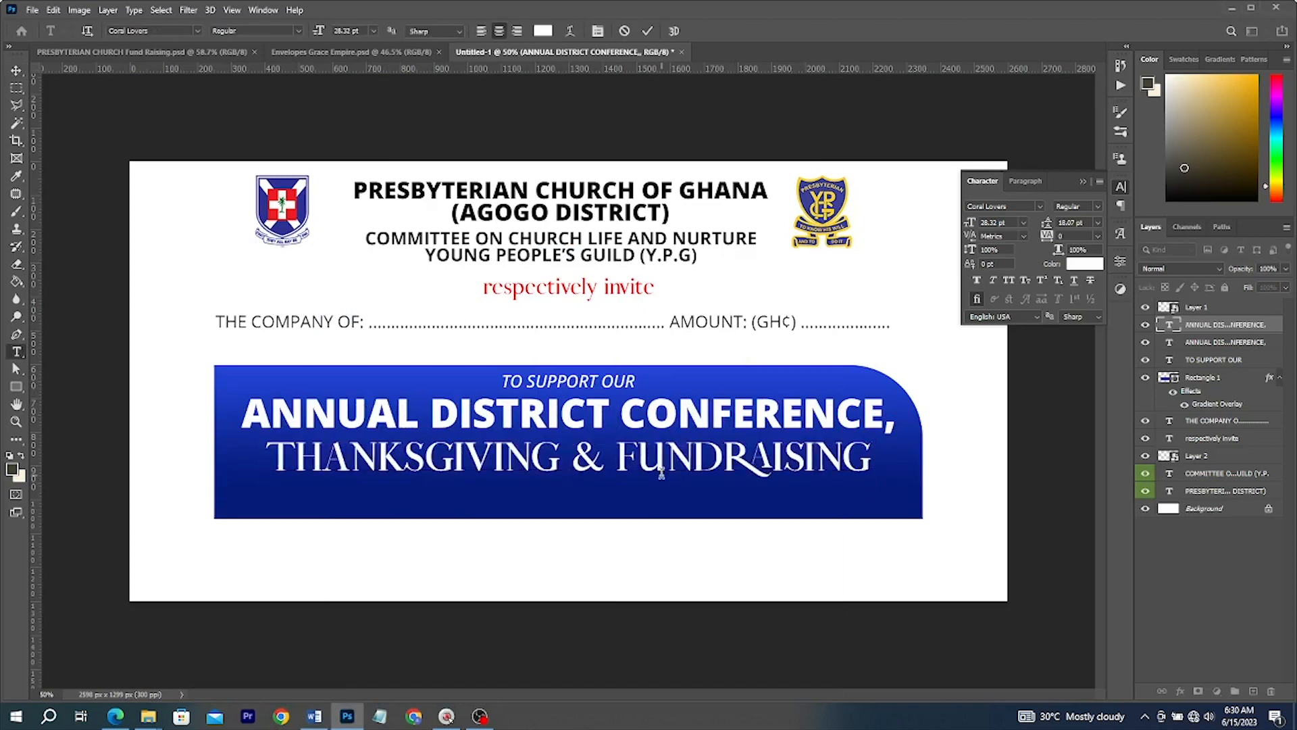
key("ctrl+Return")
key("v")
left_click_drag(662, 461, 661, 459)
Turn off Standard Ligatures for the "THANKSGIVING & FUNDRAISING" line
scroll(662, 441, "up", 4)
scroll(904, 418, "up", 1)
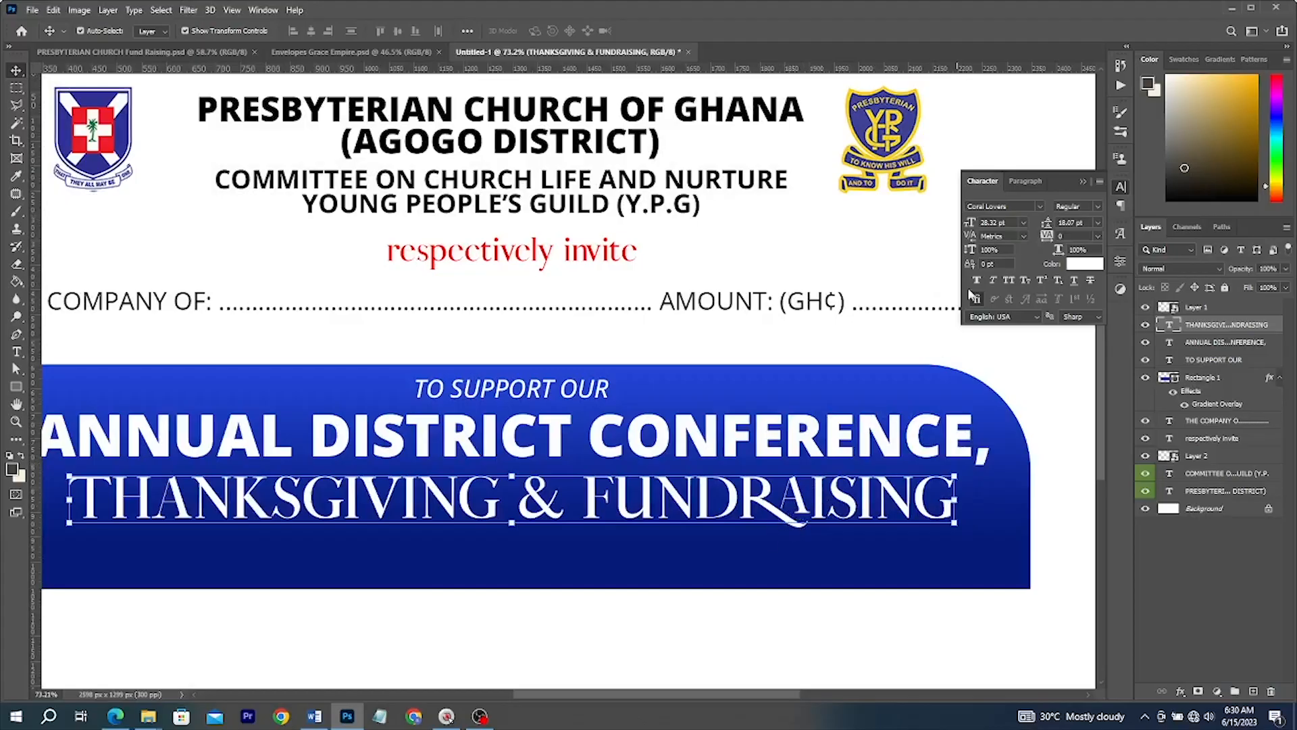
left_click(977, 300)
left_click(976, 300)
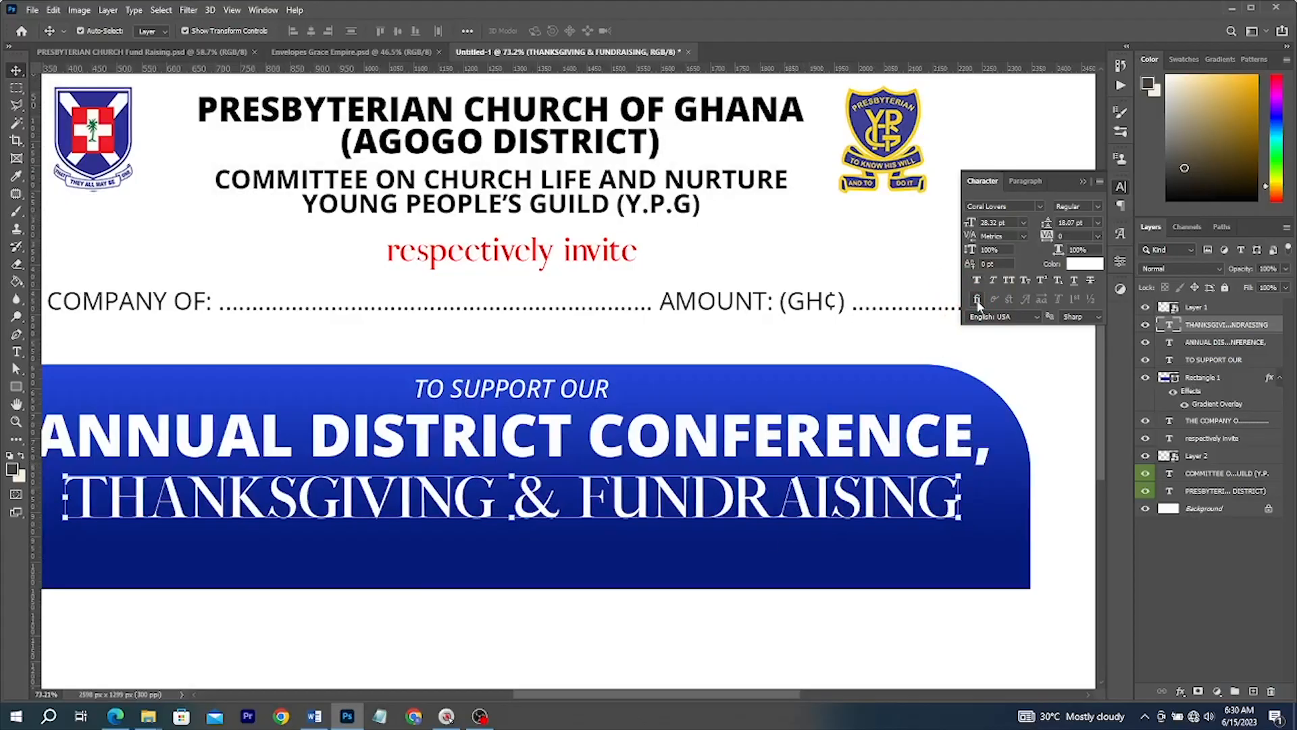
Turn Standard Ligatures back on for the "THANKSGIVING & FUNDRAISING" line and enlarge it to about 28.6 pt
left_click(977, 300)
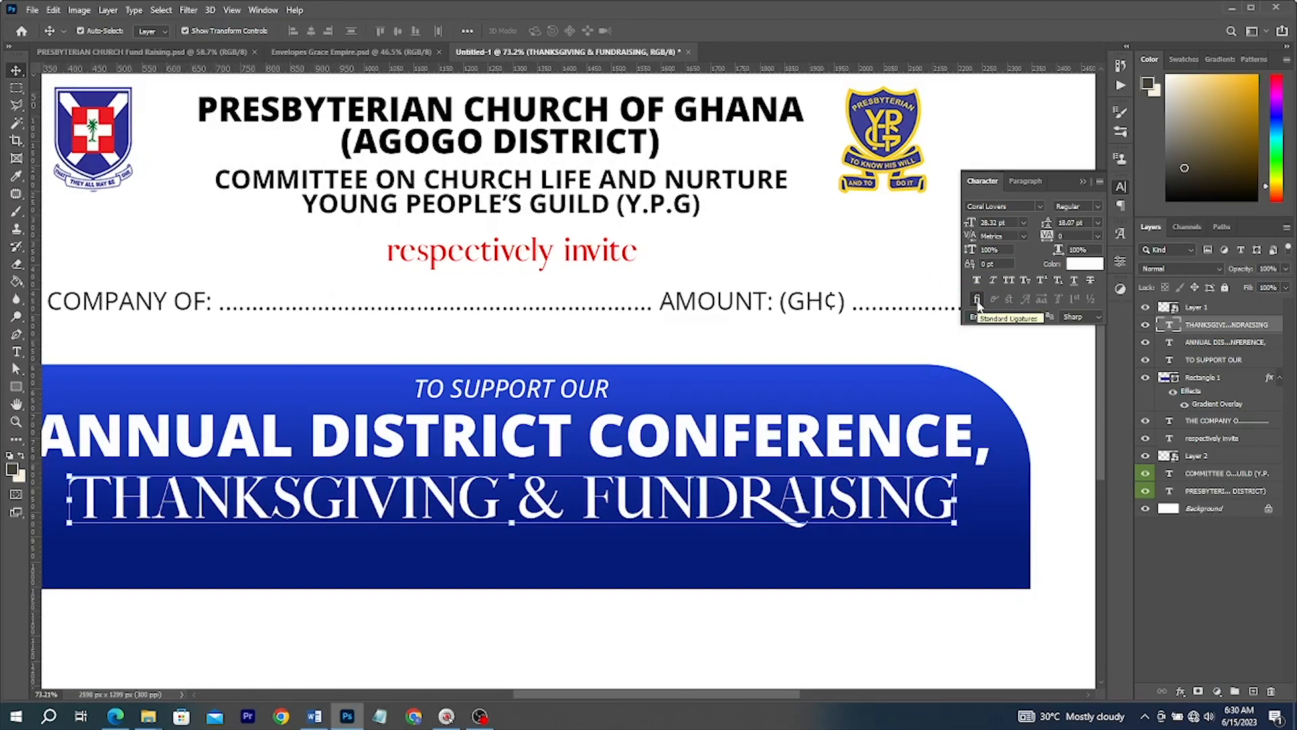
scroll(848, 463, "down", 3)
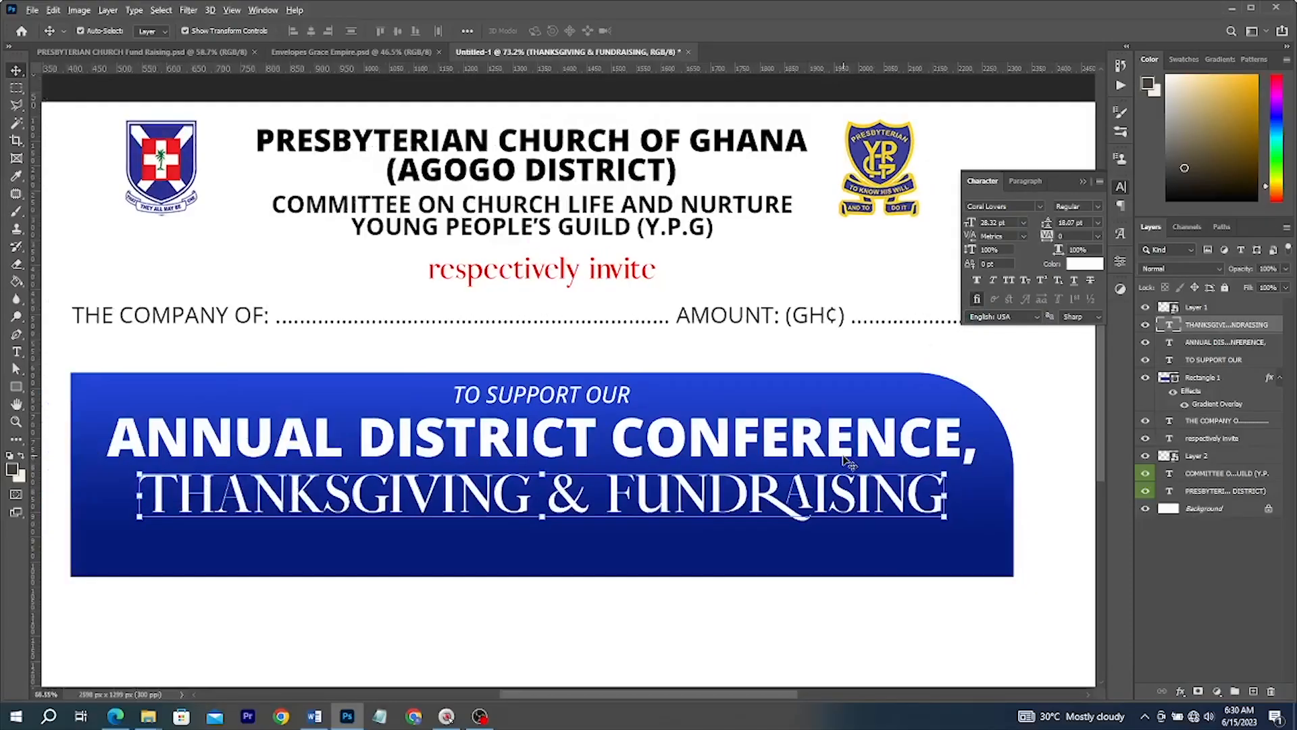
left_click_drag(856, 438, 858, 430)
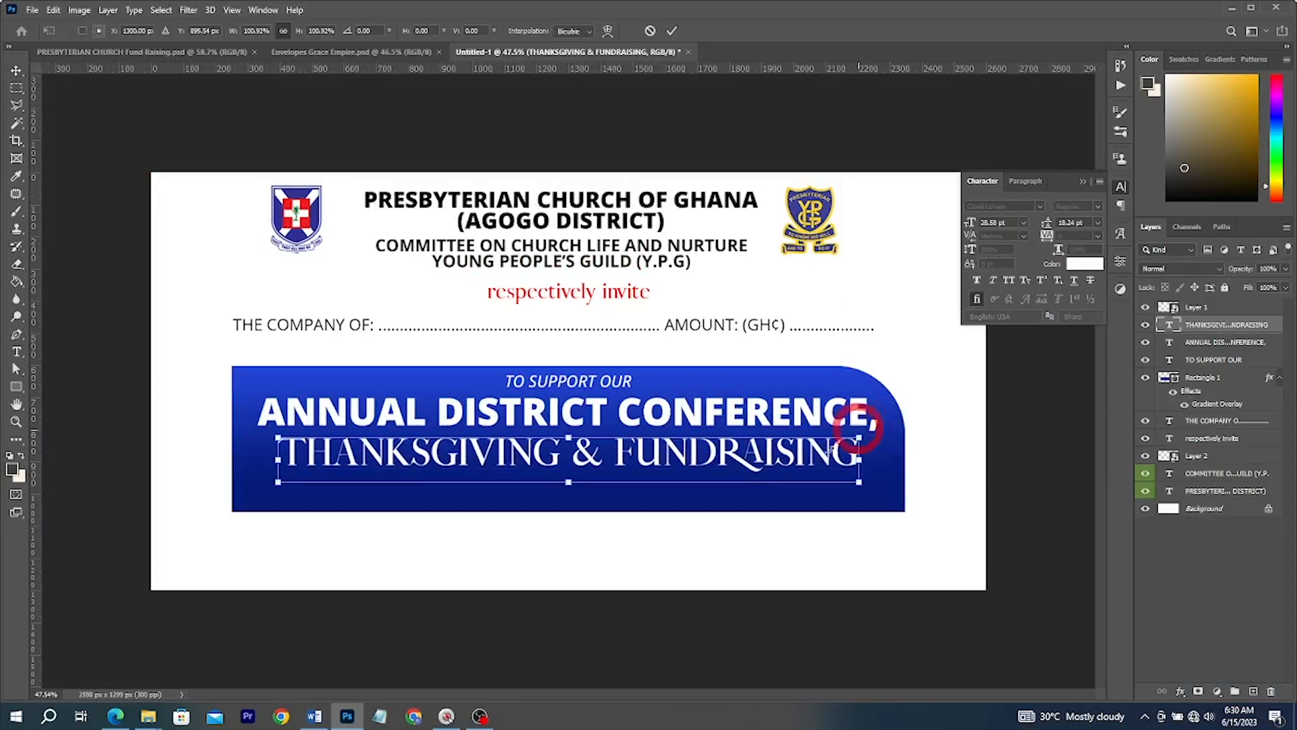
Draw a small white chevron, about 43 by 47 px, under "THANKSGIVING & FUNDRAISING" using the solid chevron custom shape from the legacy Arrows set
left_click(16, 387)
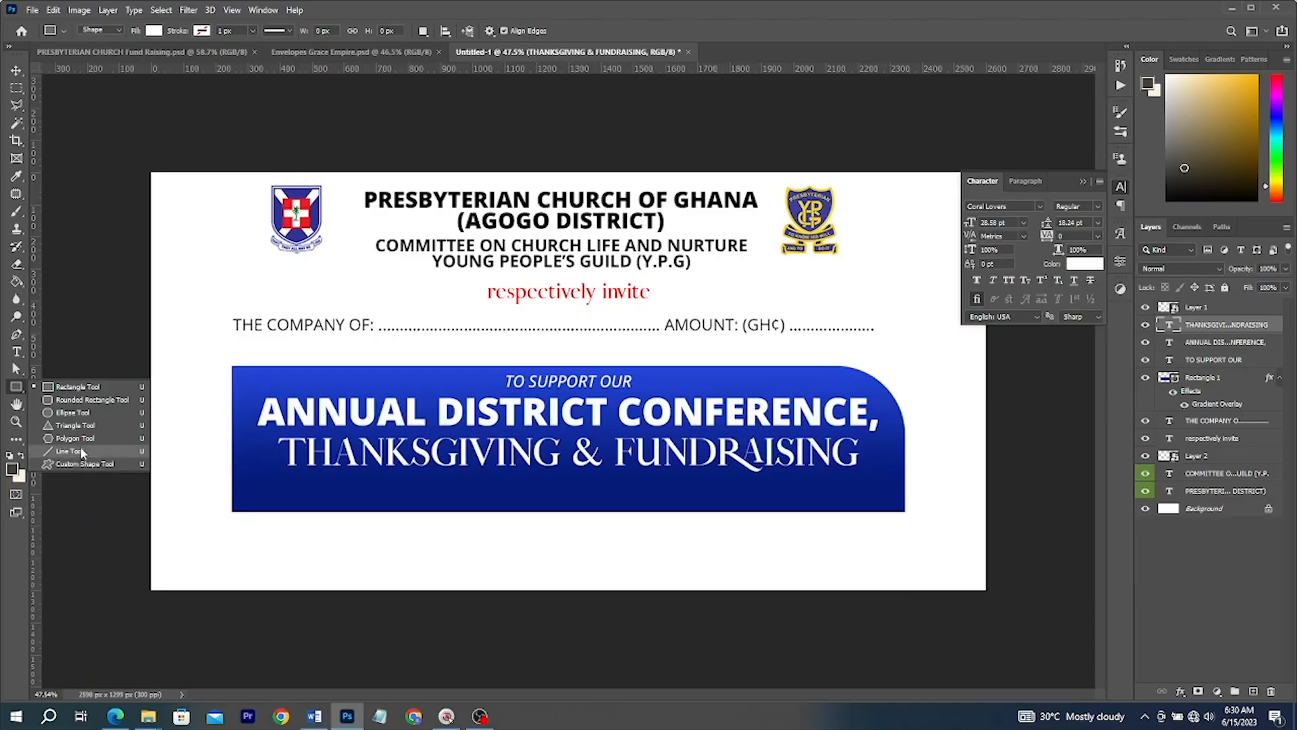
left_click(72, 463)
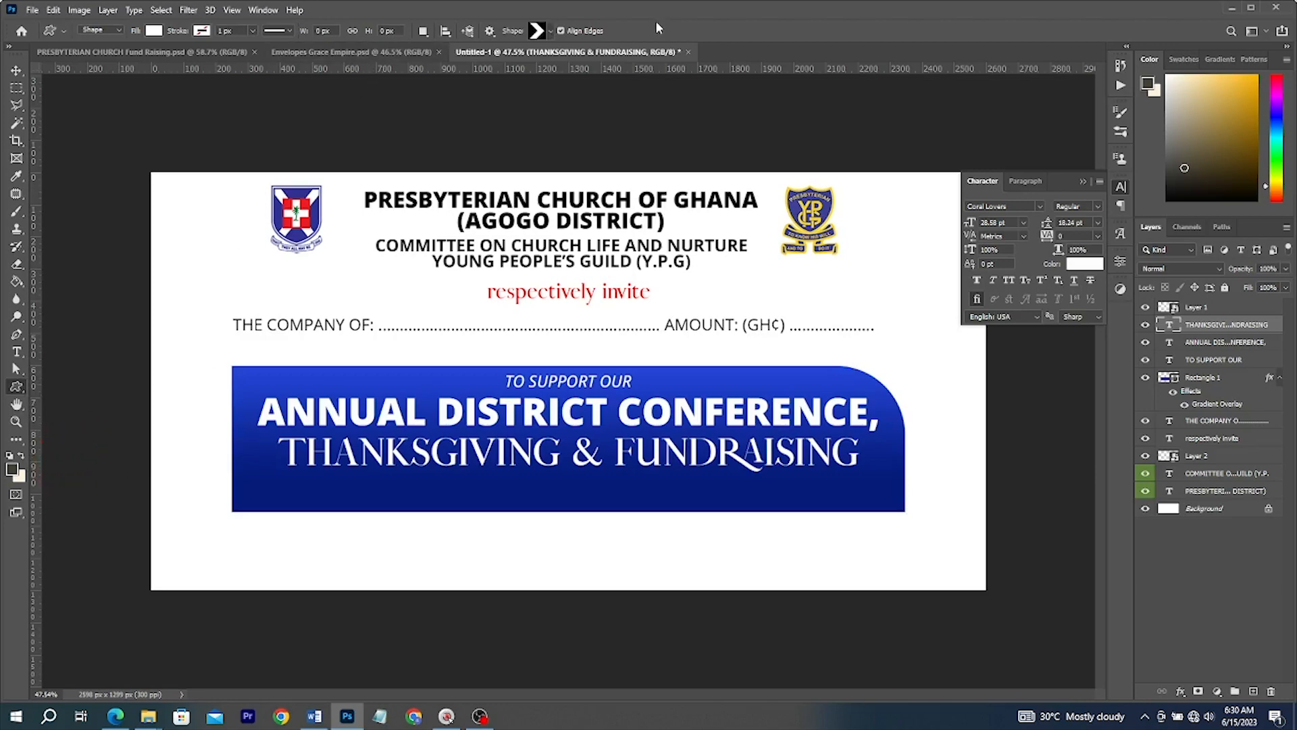
left_click(537, 32)
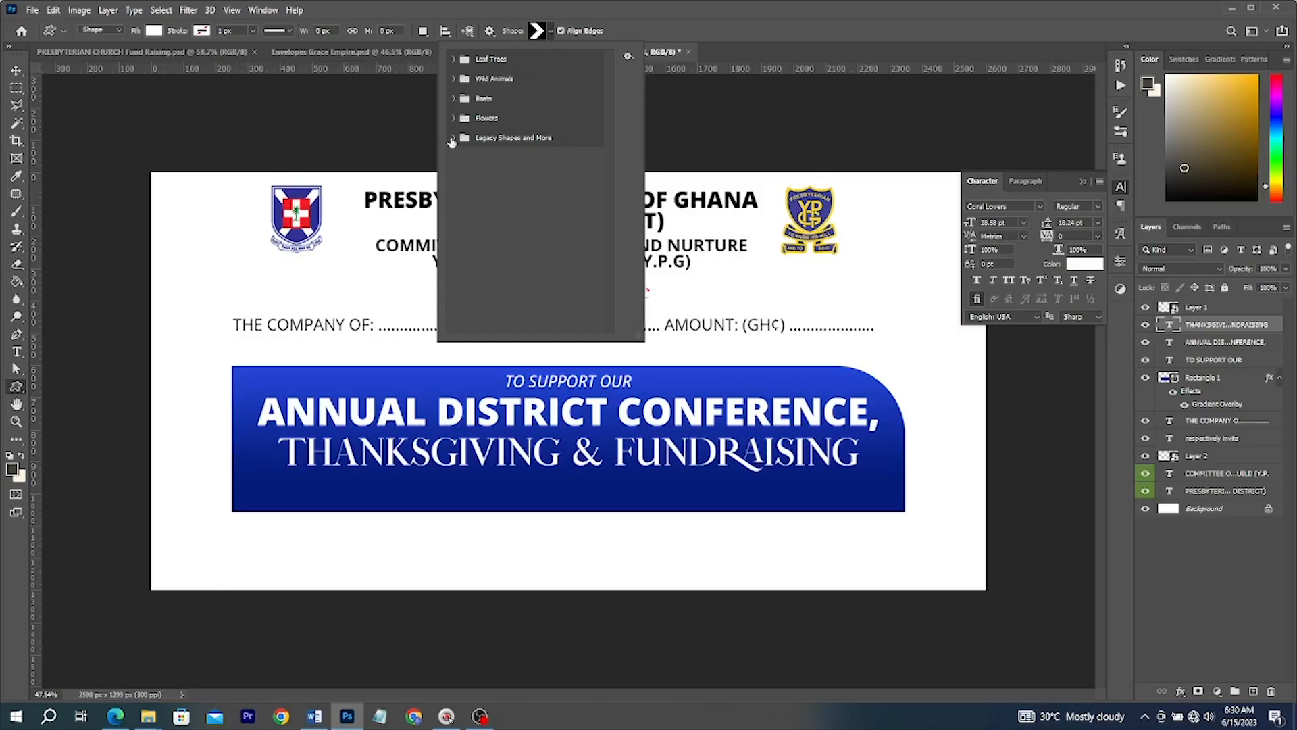
left_click(454, 137)
left_click(467, 176)
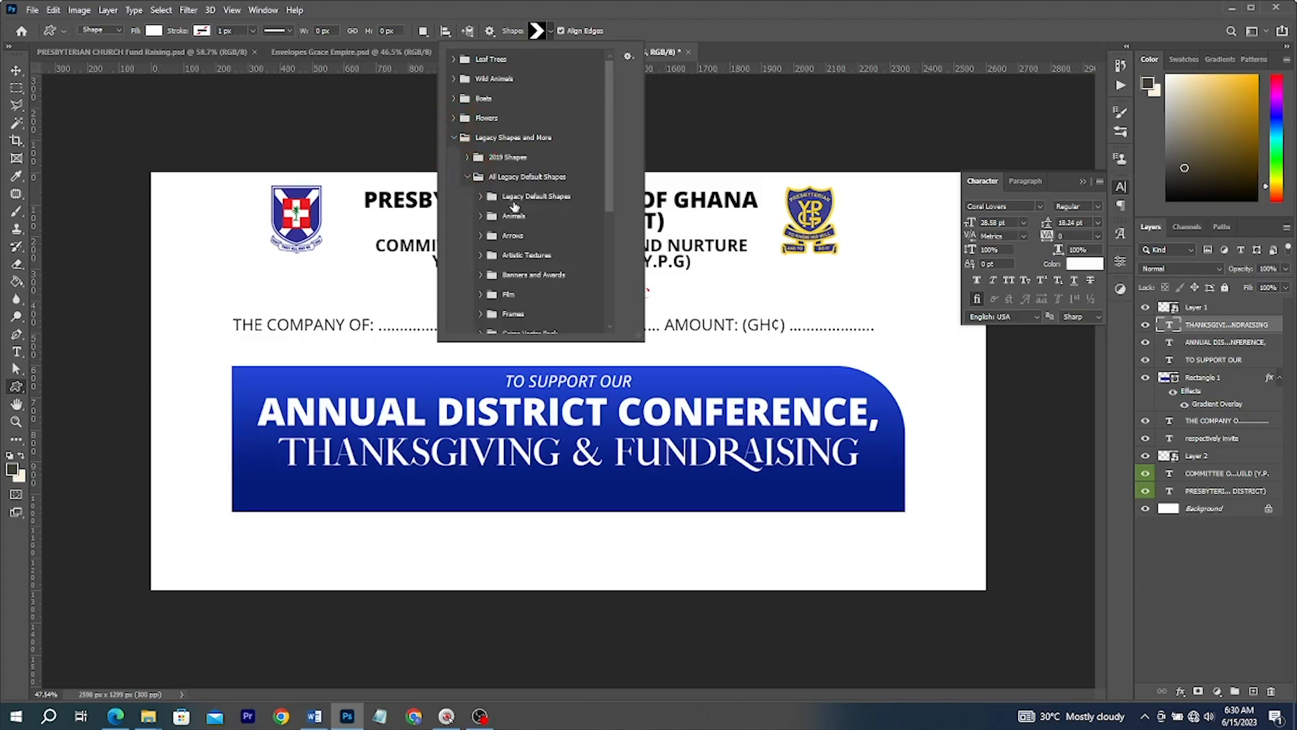
left_click(480, 235)
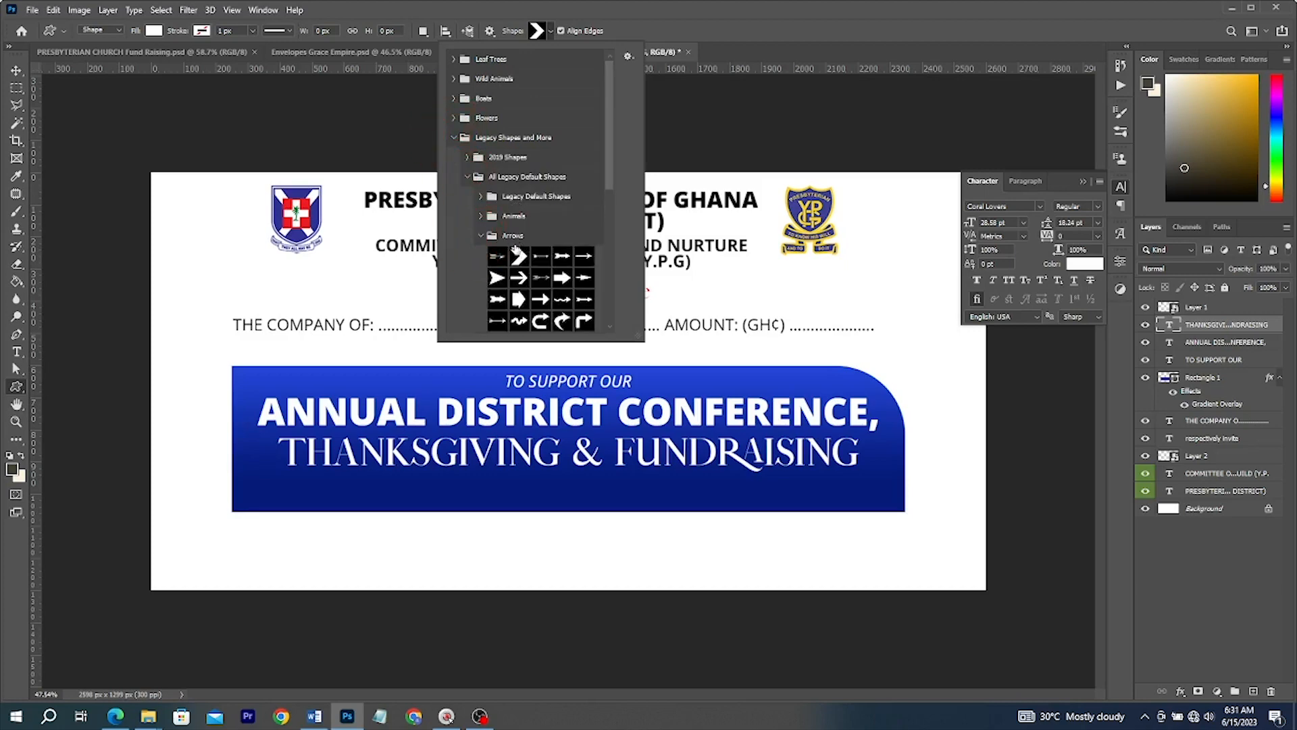
left_click(518, 257)
scroll(307, 492, "up", 3)
left_click(241, 499)
left_click_drag(240, 499, 266, 525)
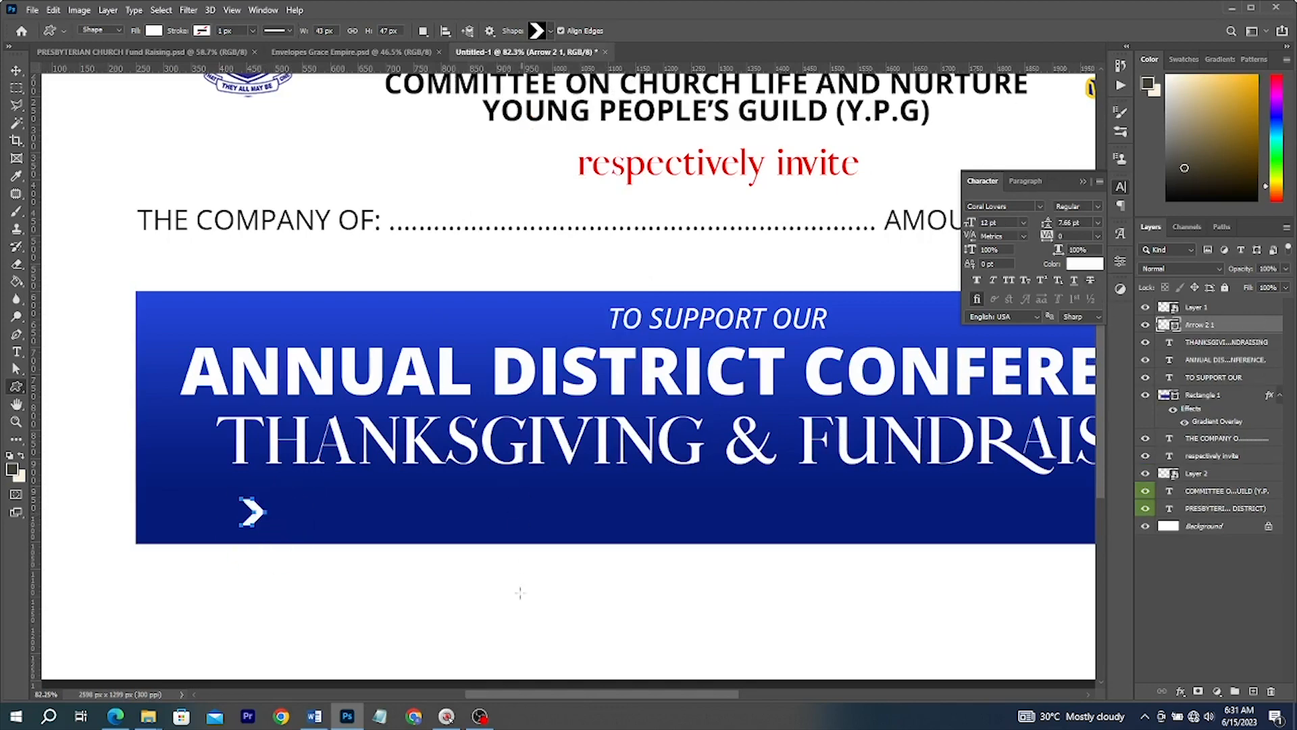
Duplicate the chevron repeatedly to its right to form a tight row of five
key("v")
scroll(270, 570, "up", 3)
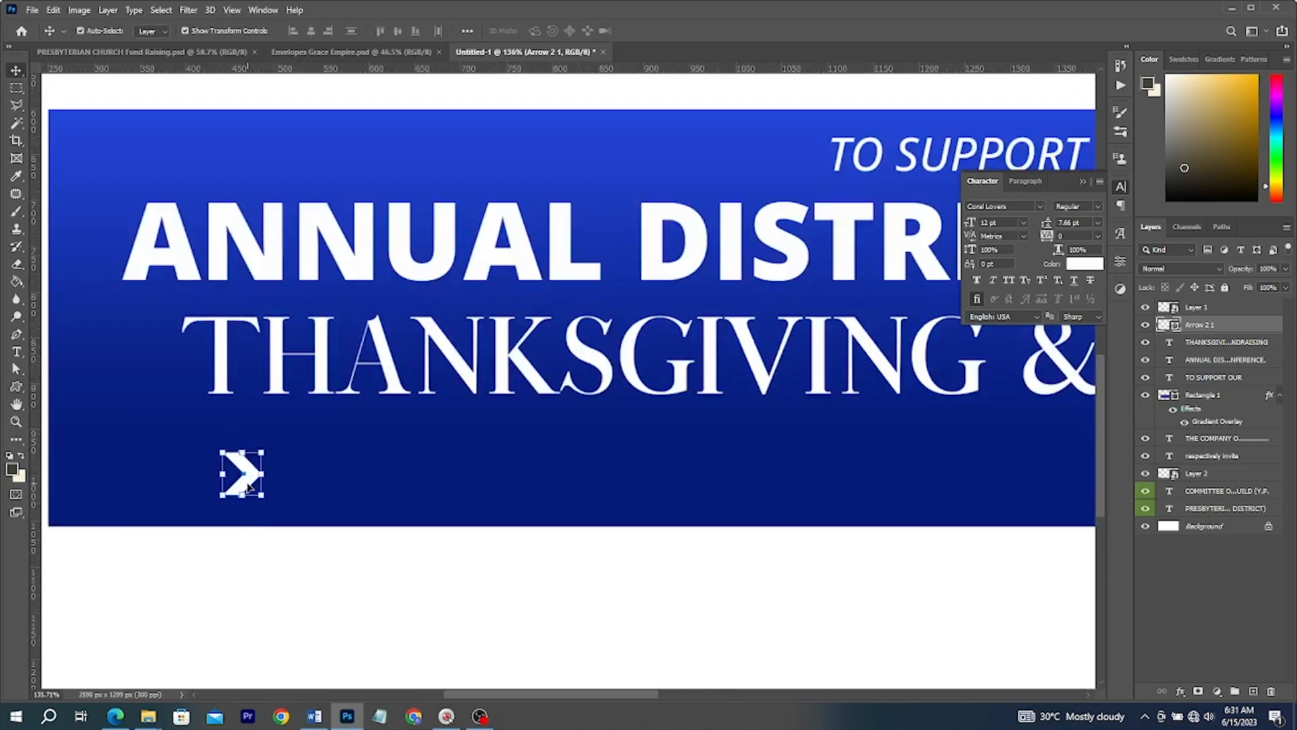
left_click_drag(247, 469, 302, 469)
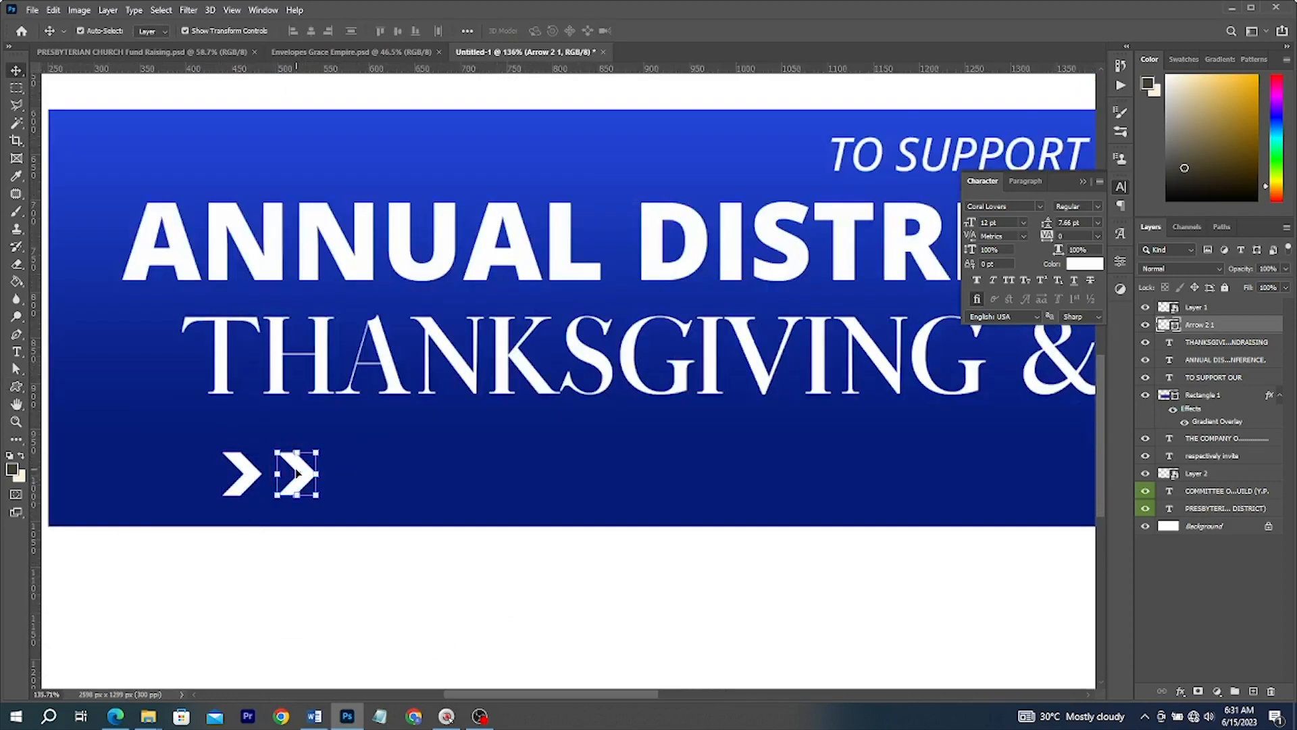
key("ctrl+z")
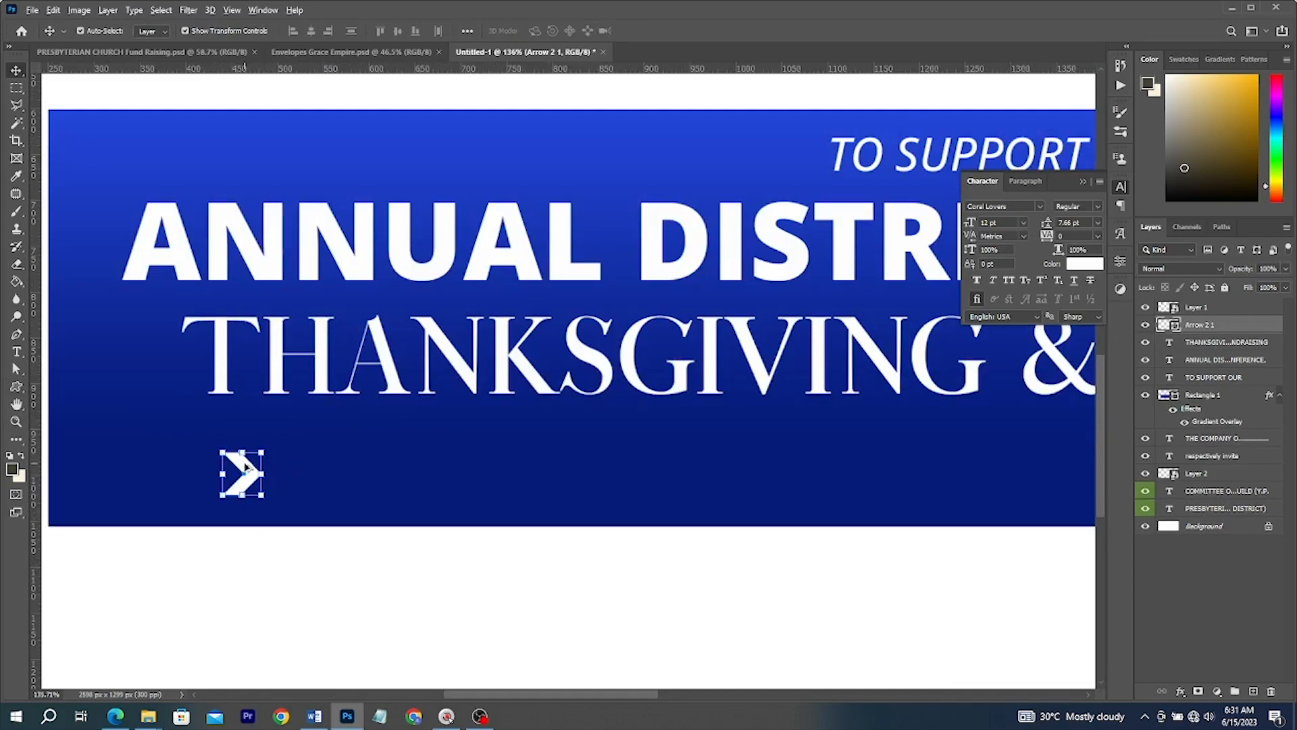
left_click_drag(247, 466, 275, 471)
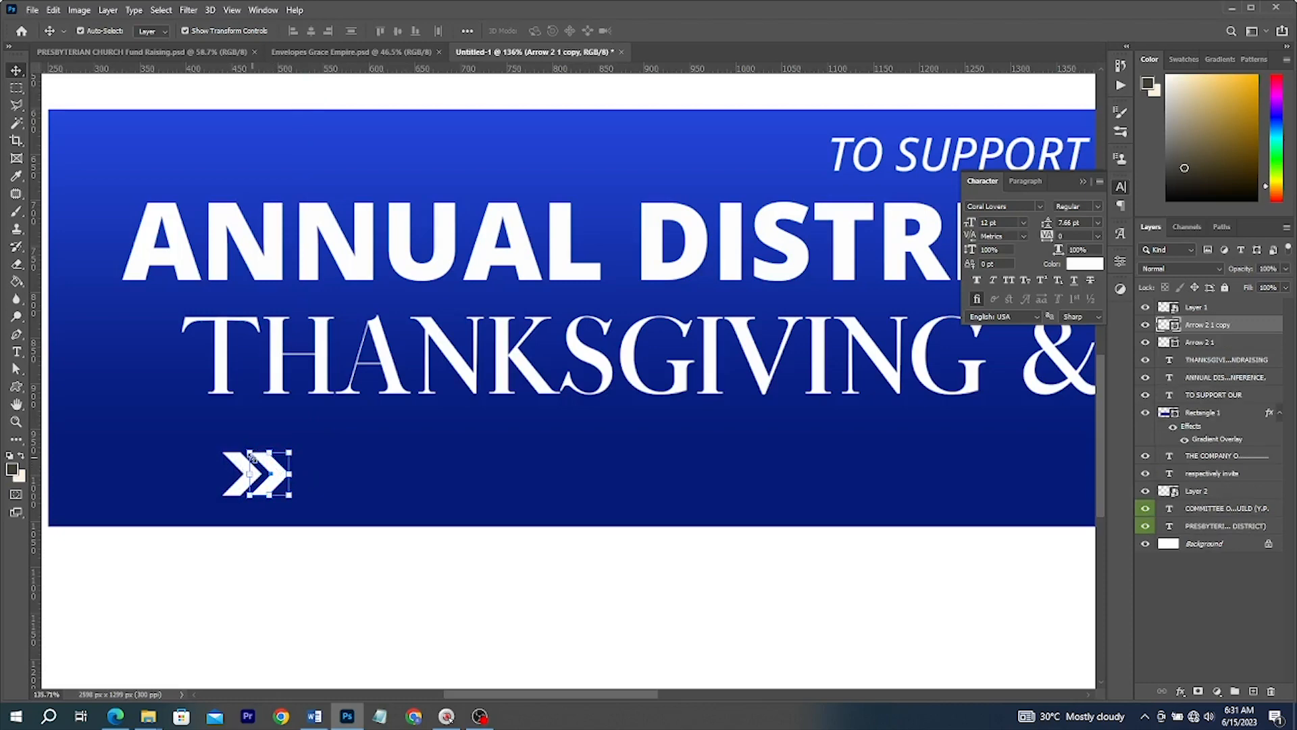
left_click_drag(269, 464, 294, 473)
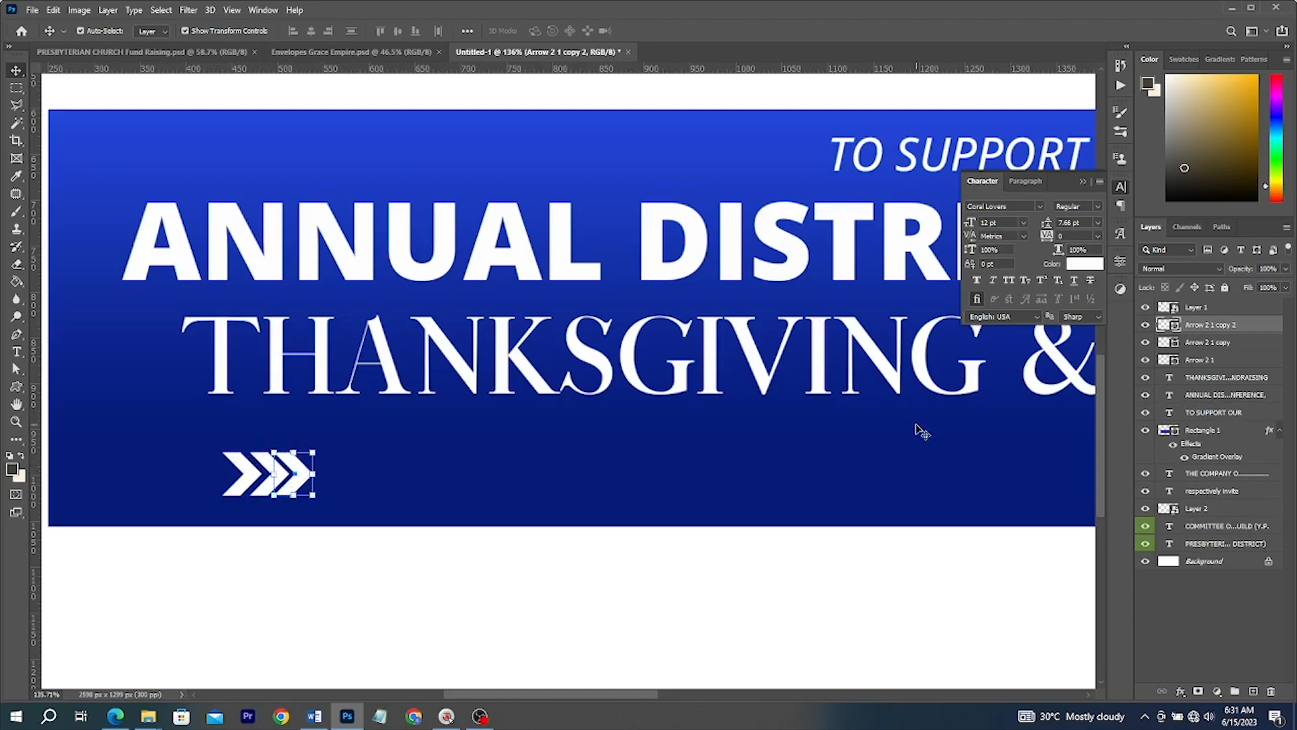
left_click(1210, 348, "ctrl")
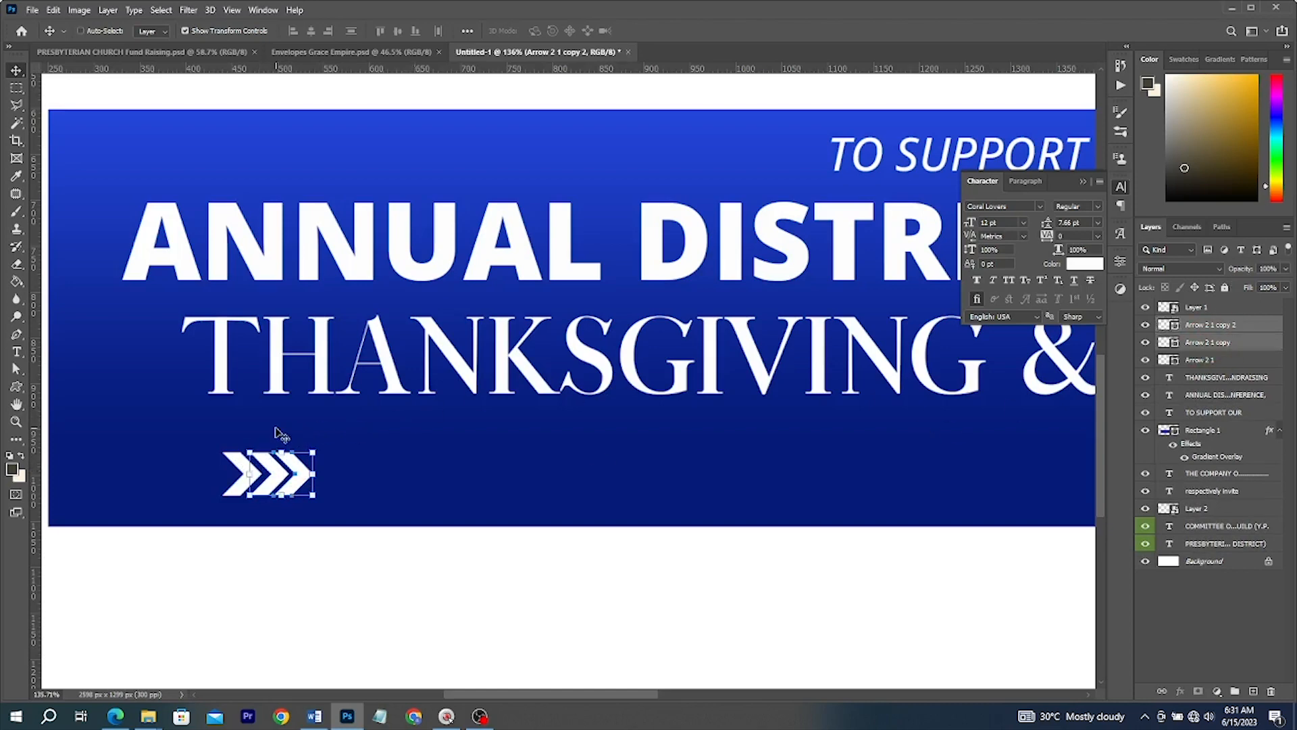
left_click_drag(333, 477, 369, 474)
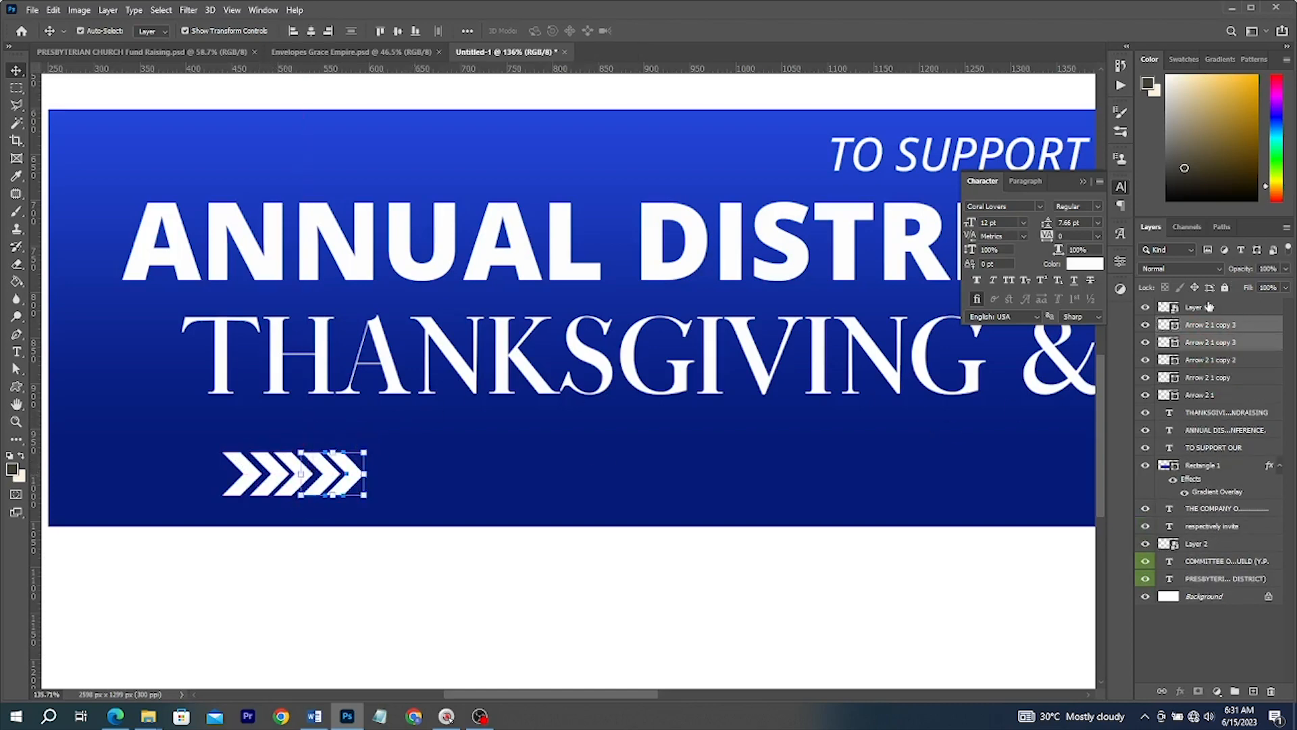
Distribute the five chevrons evenly horizontally and duplicate the set twice to the right for a row of fifteen
left_click(1208, 309)
left_click(1209, 325)
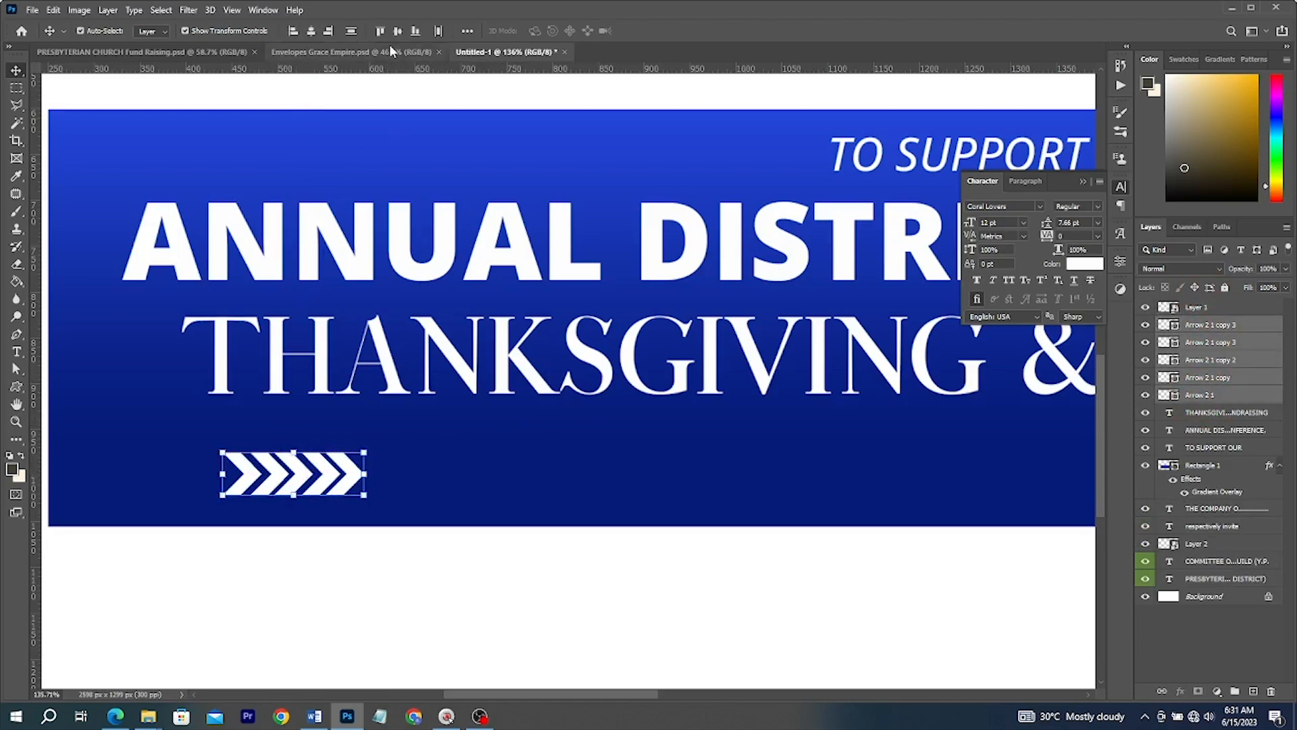
left_click(436, 37)
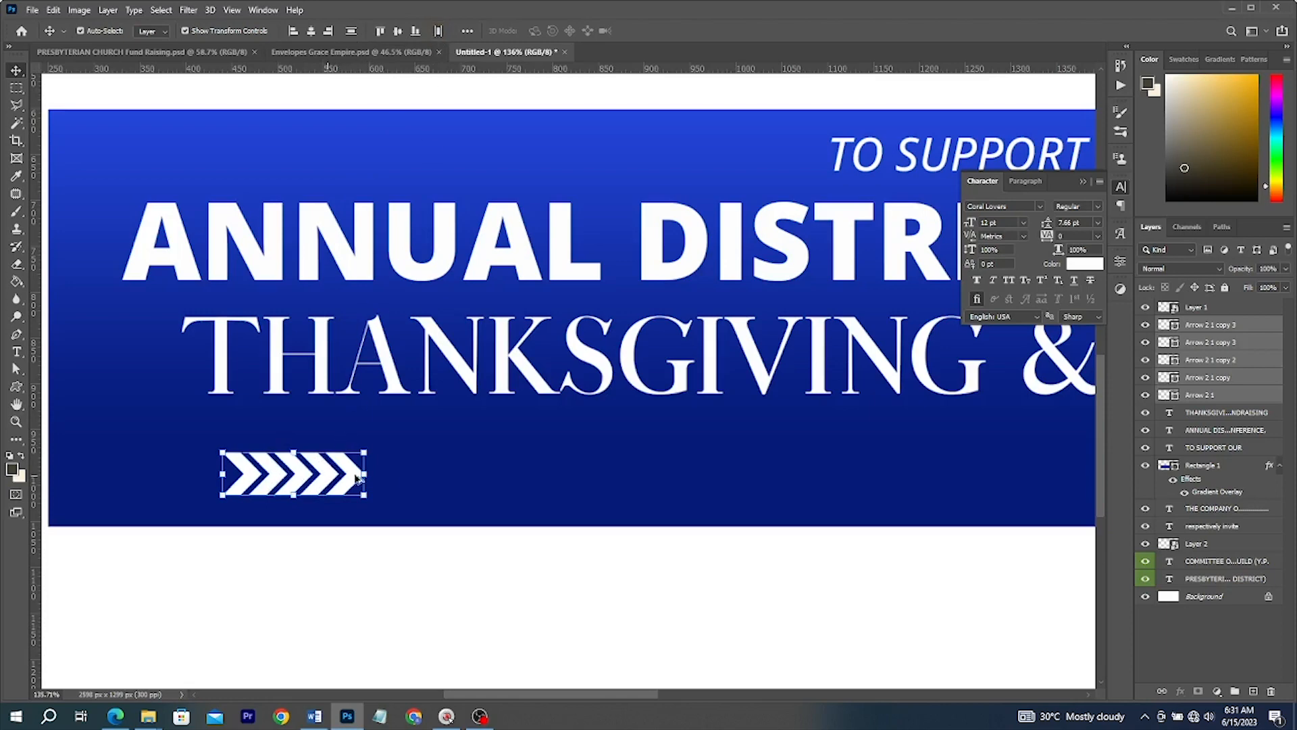
left_click_drag(332, 475, 458, 474)
key("ctrl+alt+shift+t")
Merge all fifteen chevron shapes into one shape and move the row right and slightly up within the banner
left_click(1224, 328)
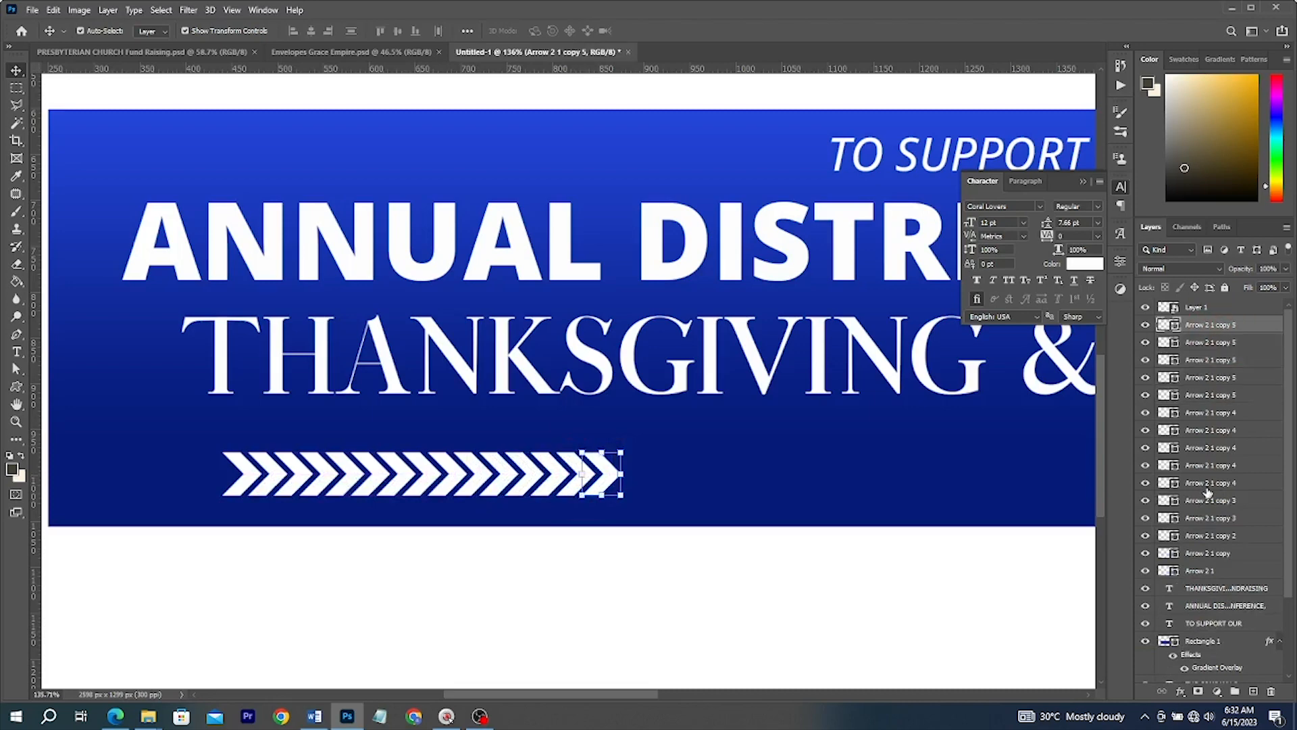
left_click(1198, 571, "shift")
right_click(1222, 480)
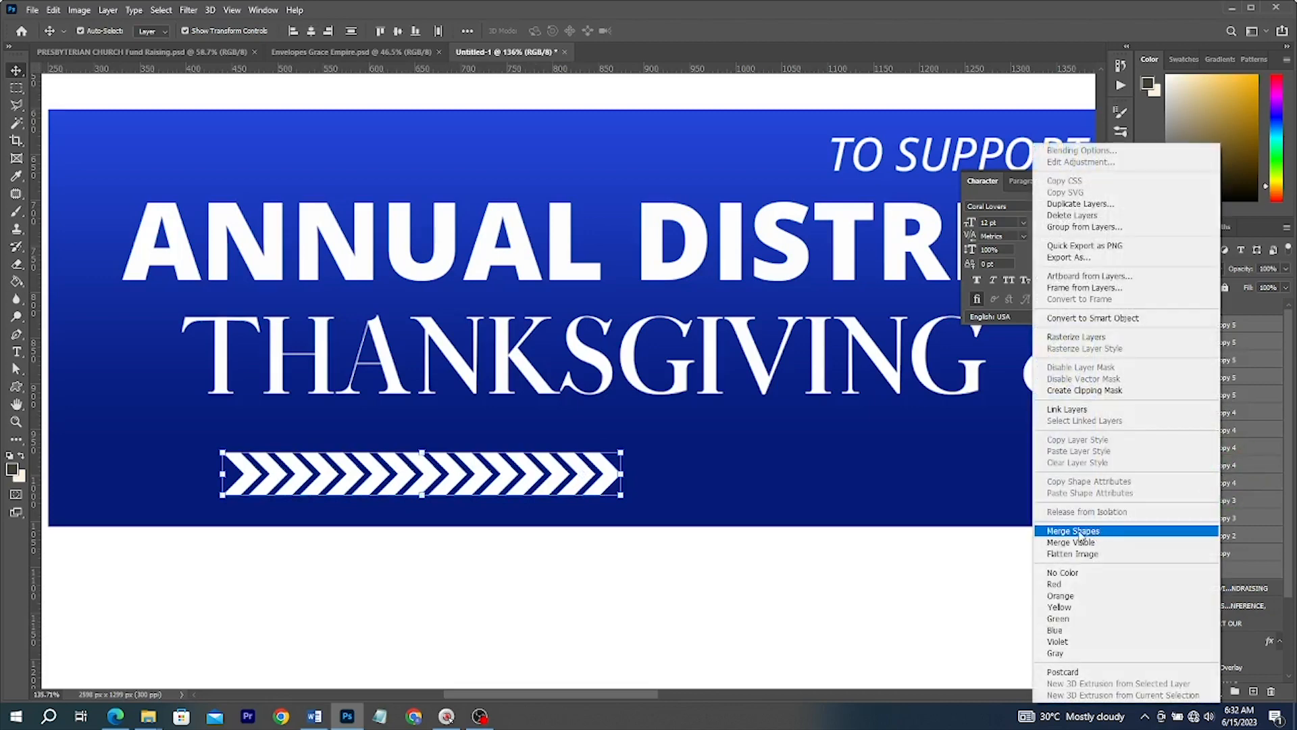
left_click(1108, 530)
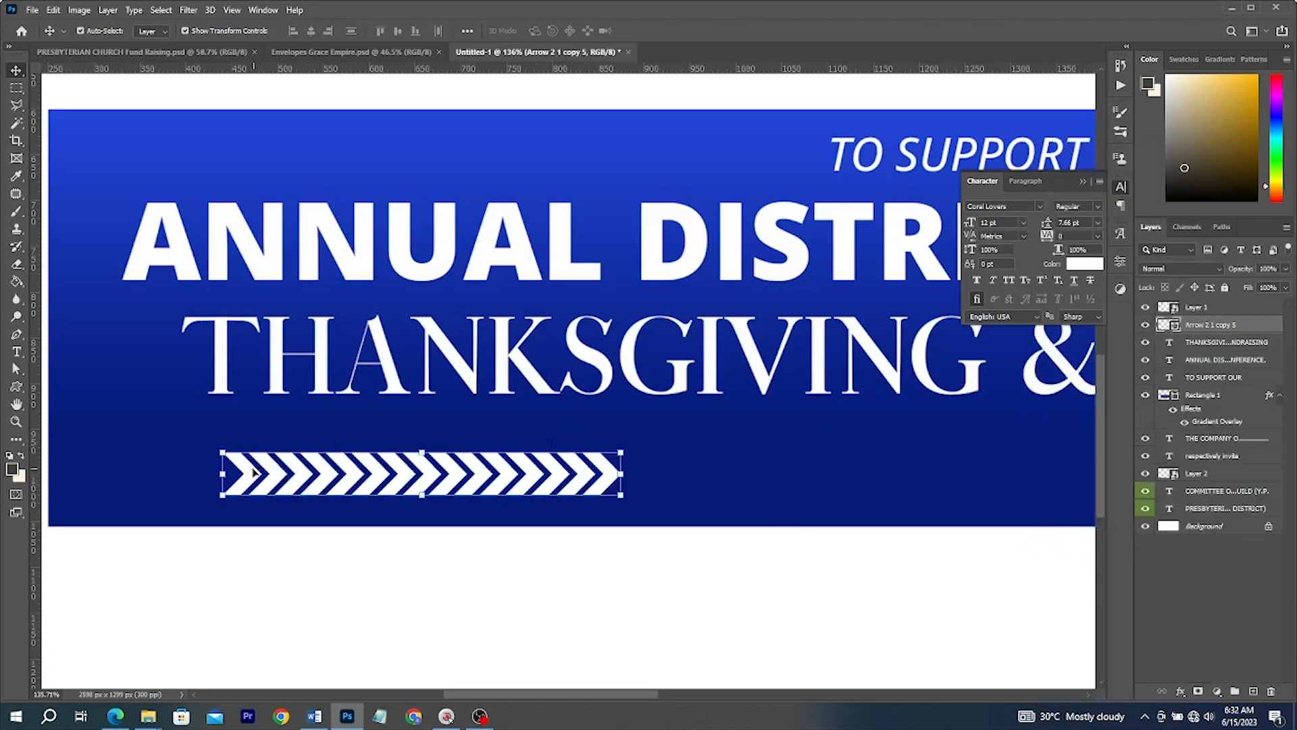
left_click_drag(254, 471, 372, 448)
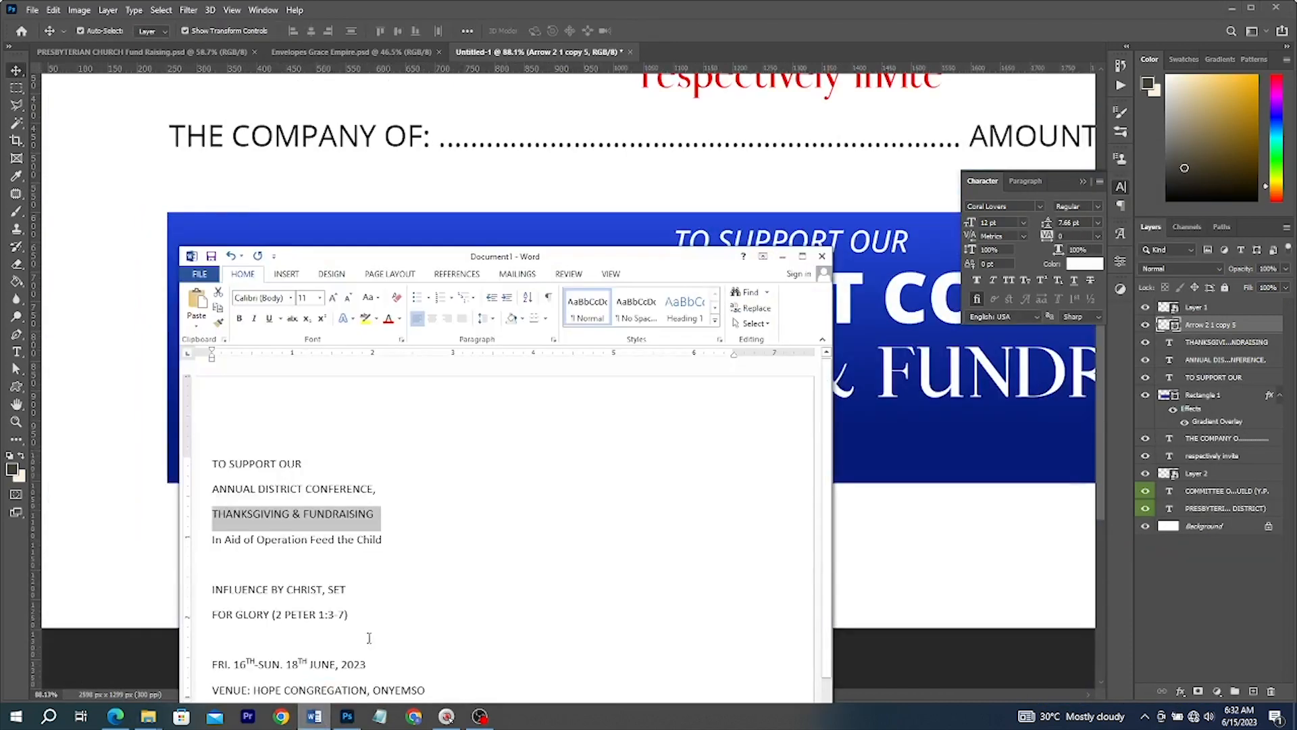
Copy "In Aid of Operation Feed the Child" from the Word document and paste it as new text beneath the banner's title lines
left_click_drag(380, 536, 130, 544)
key("ctrl+c")
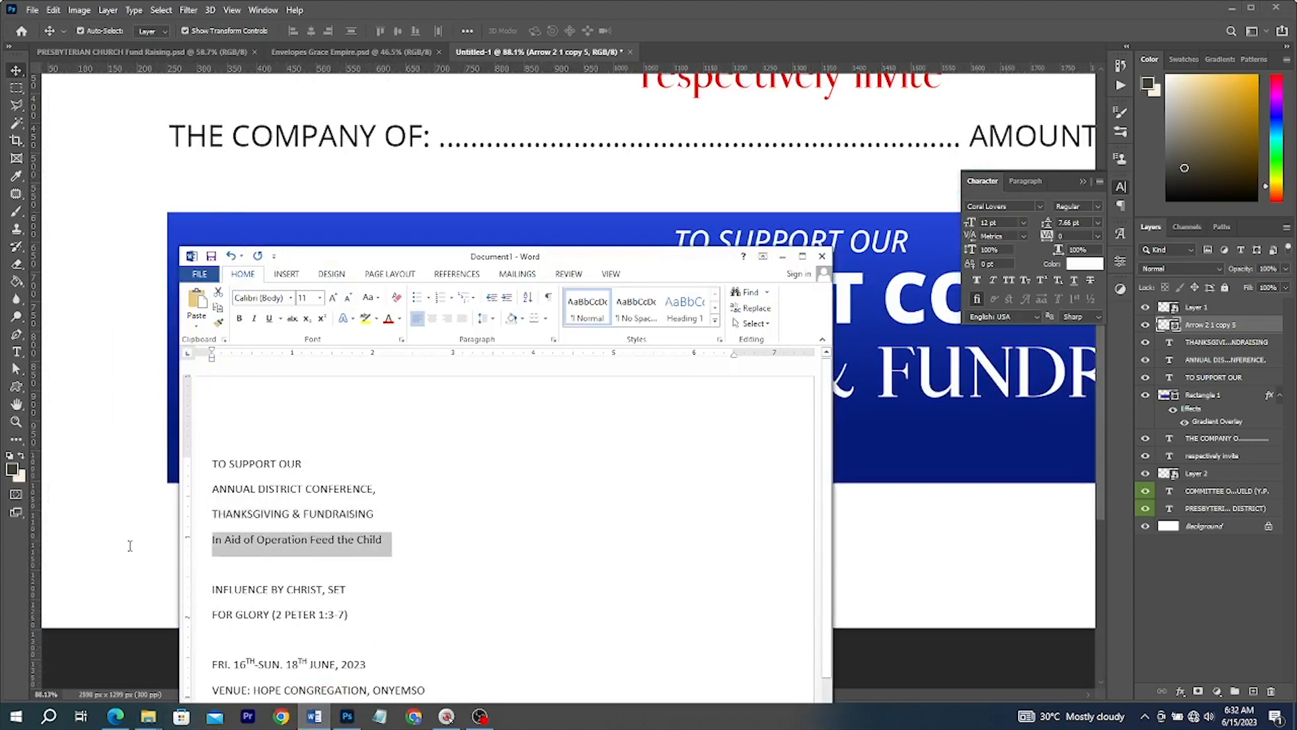
key("alt+Tab")
key("t")
left_click(587, 443)
key("ctrl+v")
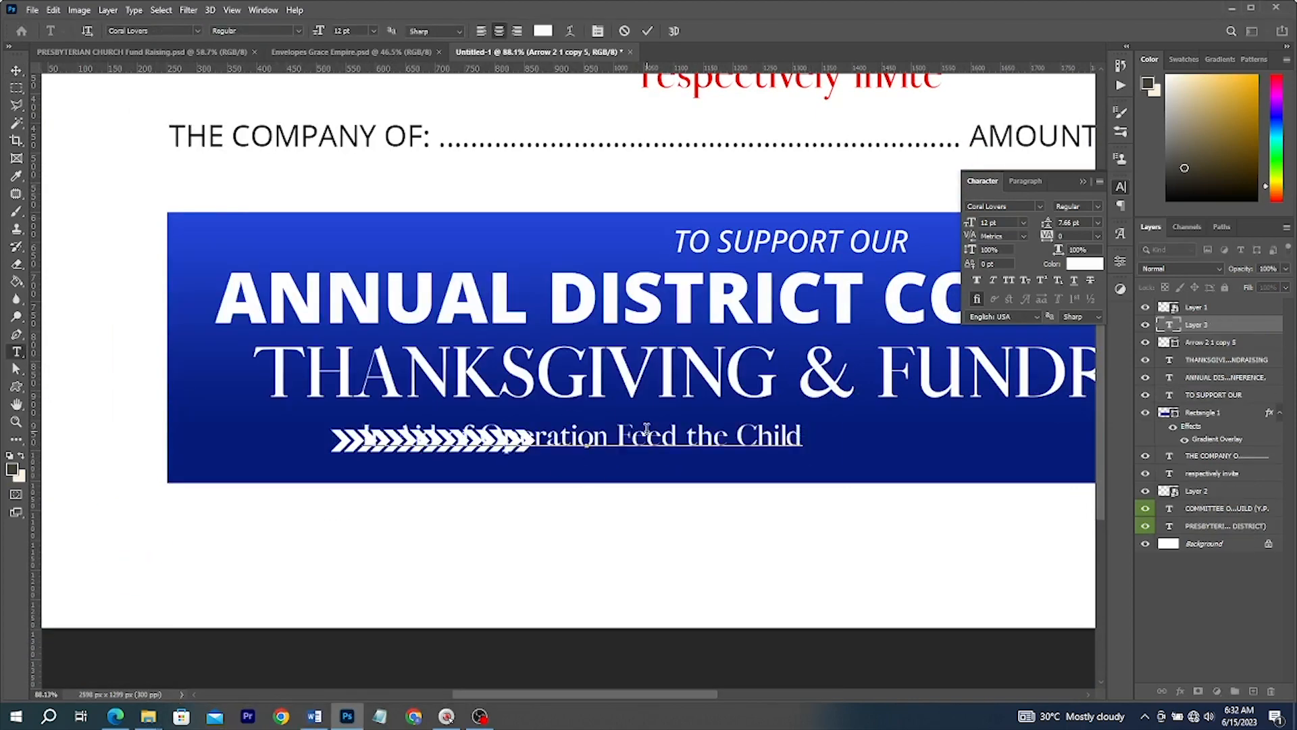
left_click(16, 71)
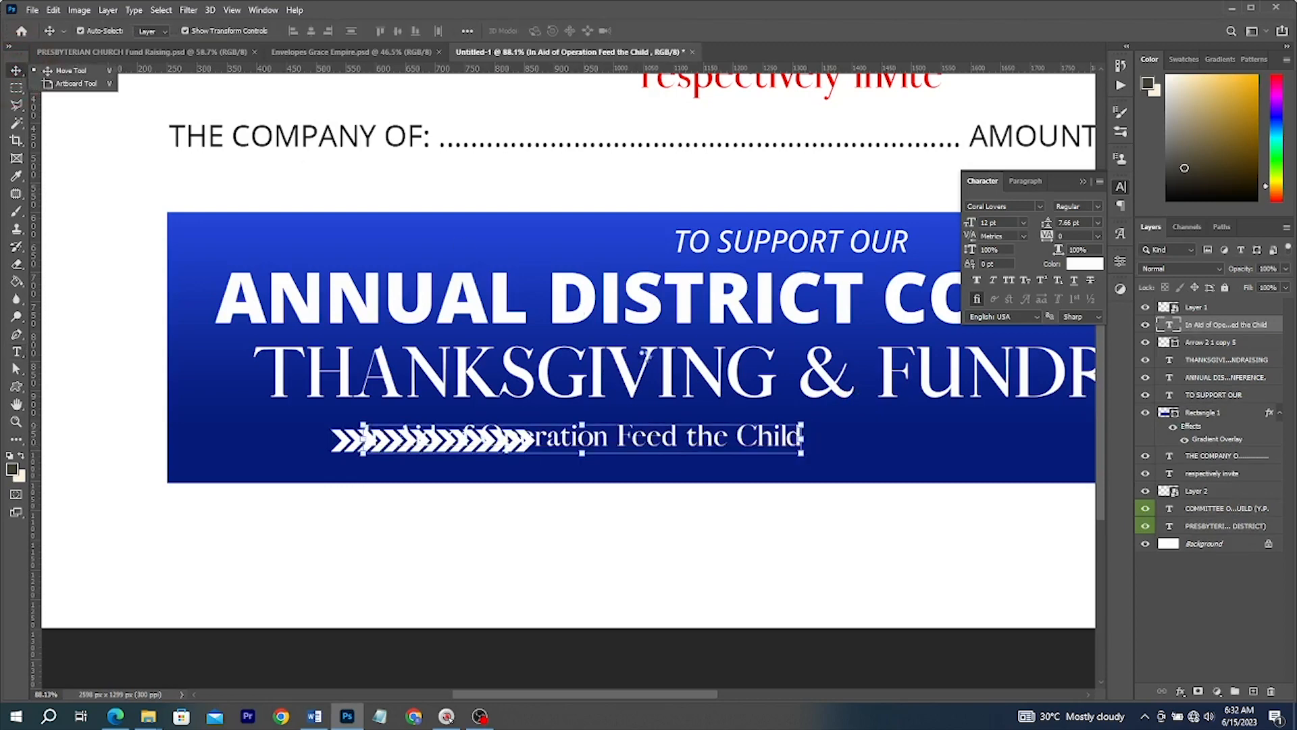
Set the font of "In Aid of Operation Feed the Child" to Open Sans Bold
left_click(1041, 207)
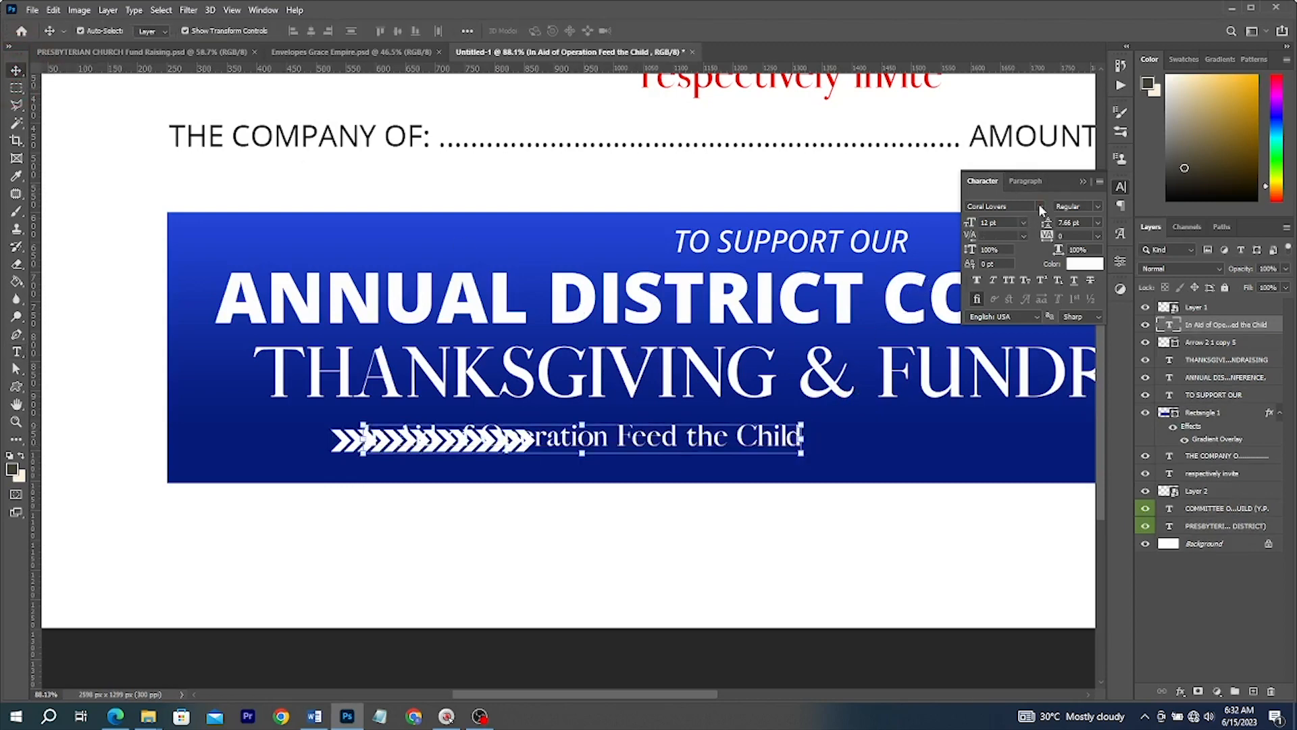
left_click(1014, 262)
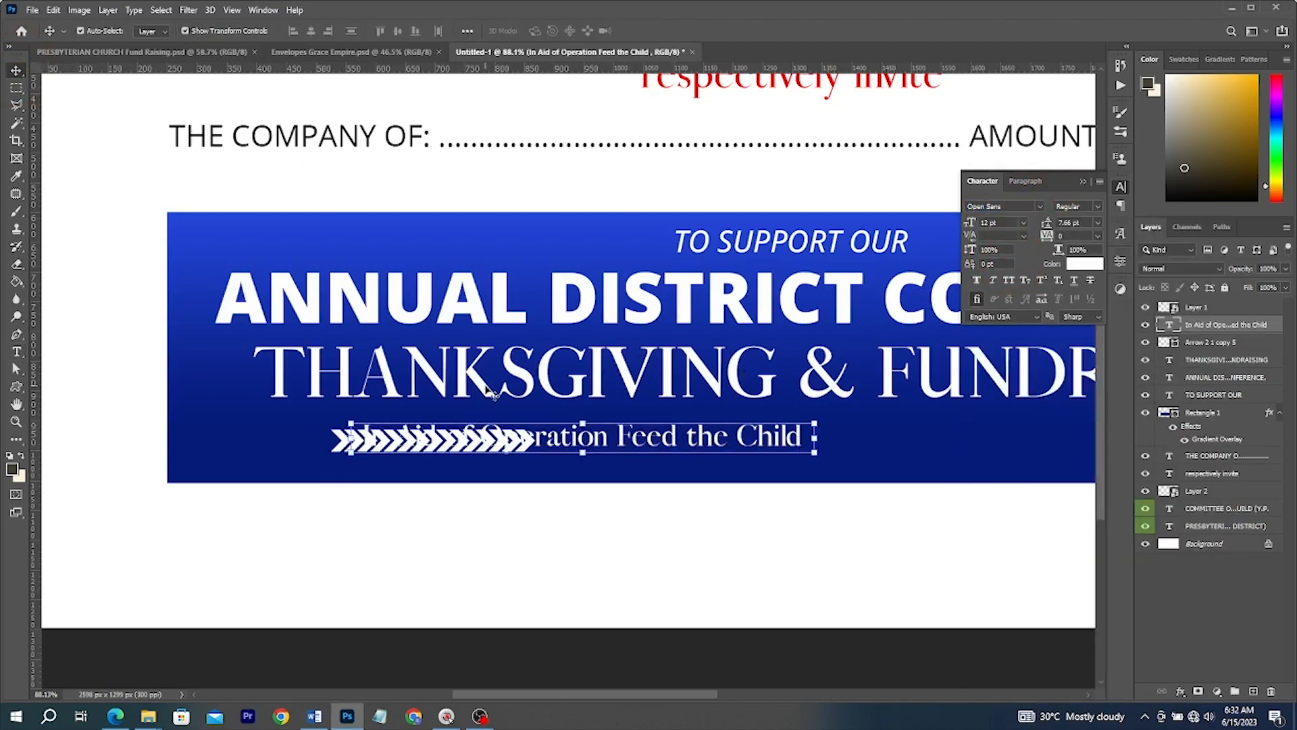
scroll(491, 392, "down", 4)
left_click(1101, 207)
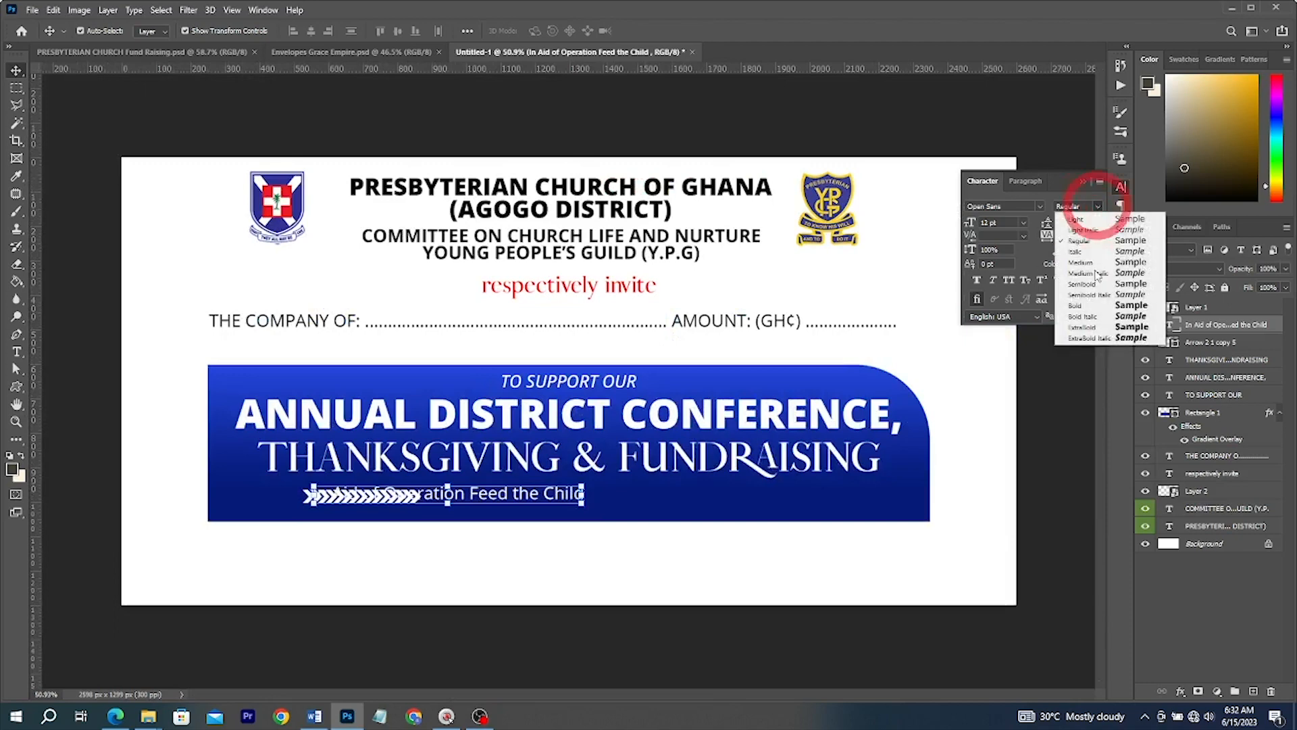
left_click(1088, 307)
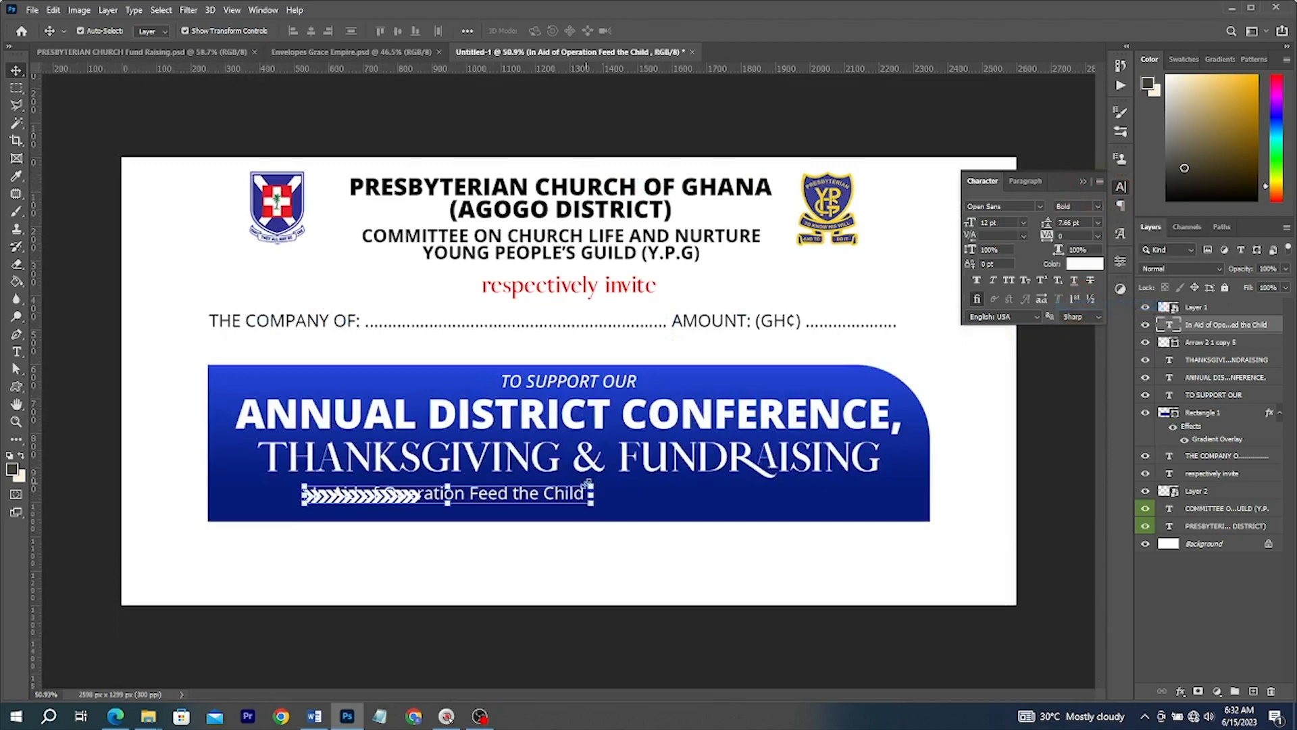
Move "In Aid of Operation Feed the Child" just right of the chevron row and align the two on their vertical centers
left_click_drag(553, 508, 659, 508)
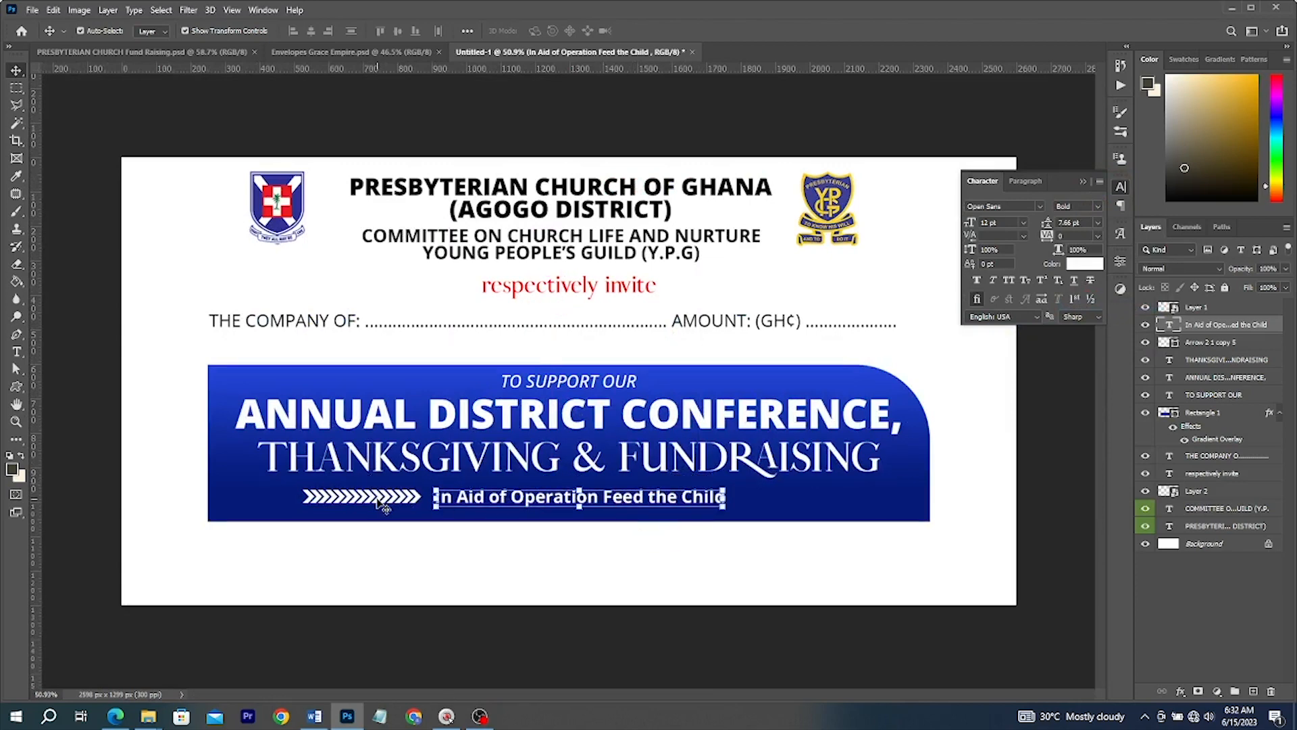
left_click(382, 503, "shift")
left_click(395, 35)
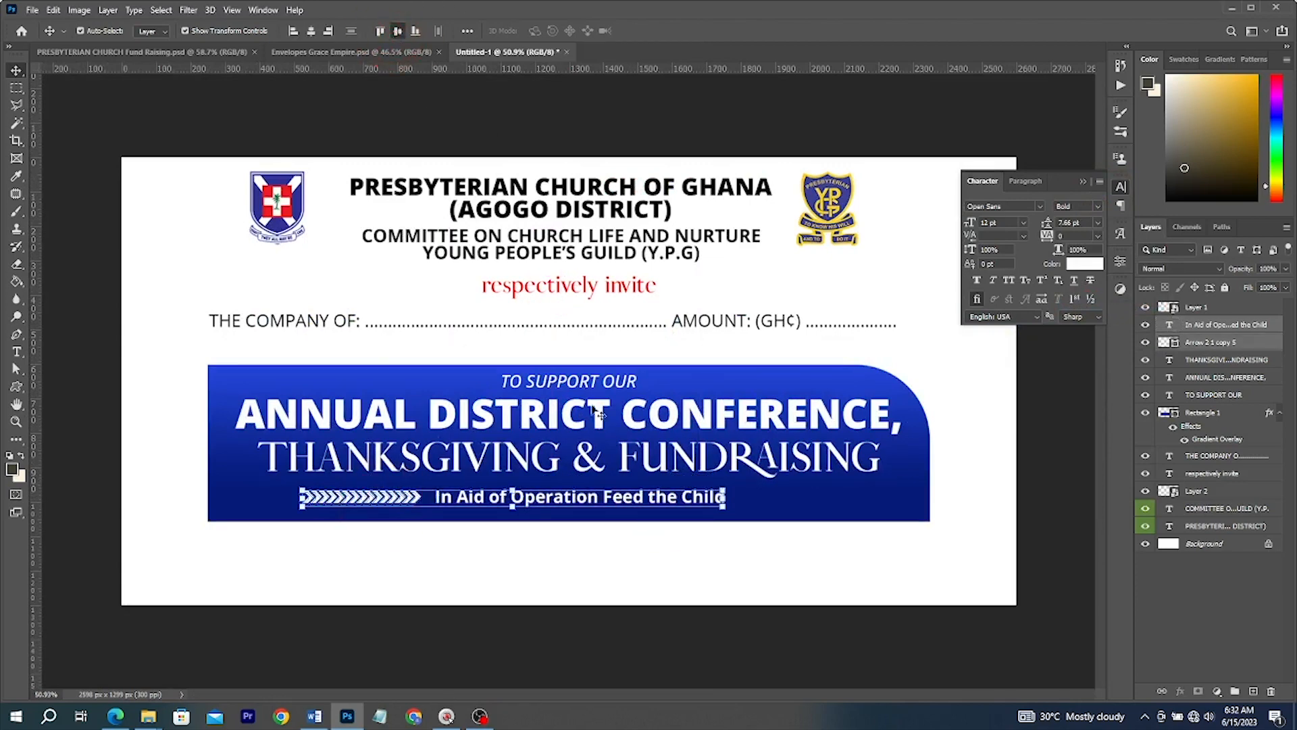
Set "In Aid of Operation Feed the Child" to ExtraBold and enlarge it to about 13.5 pt
left_click(672, 505)
left_click(1099, 205)
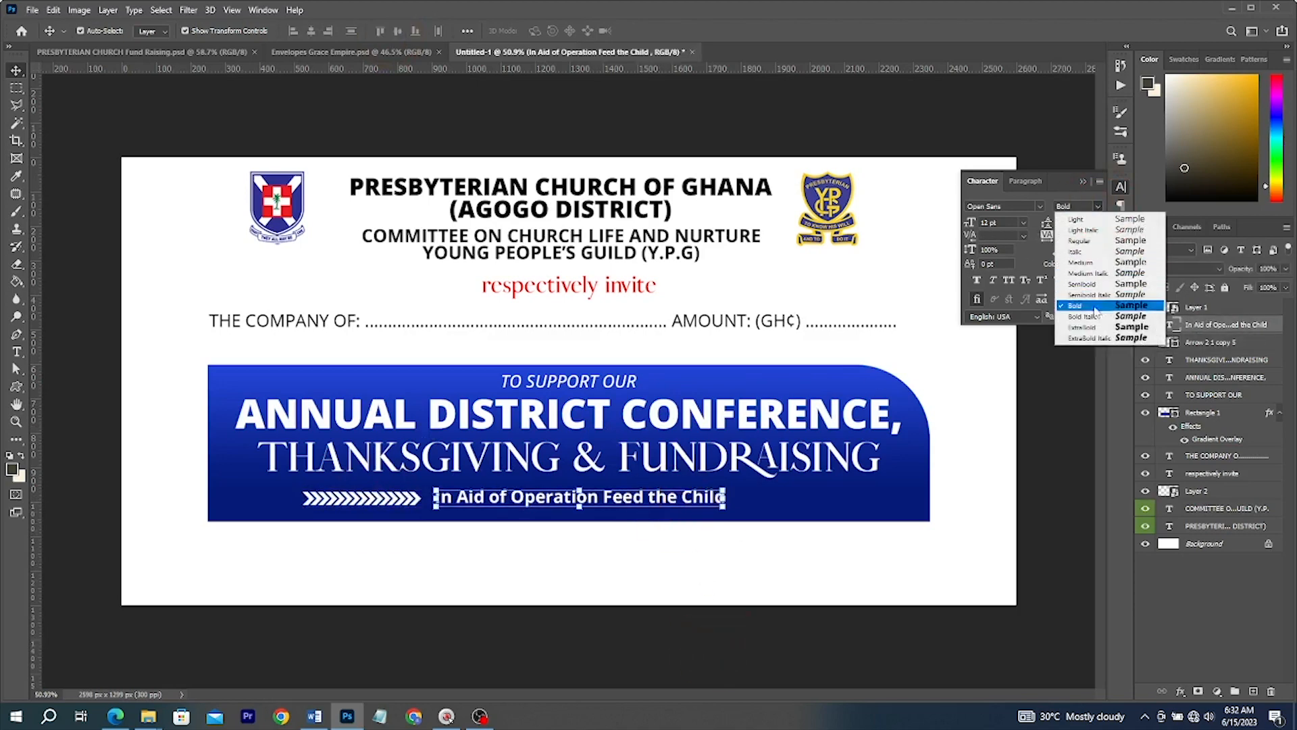
left_click(1084, 327)
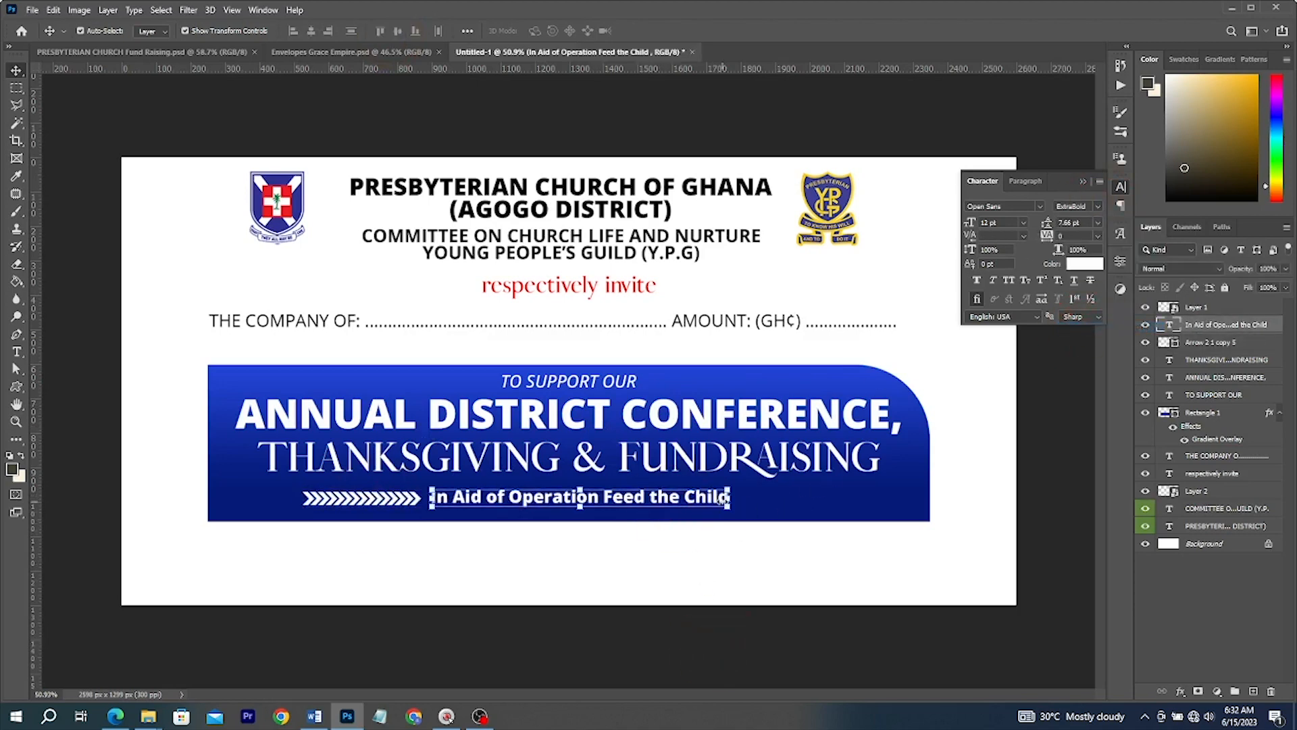
left_click_drag(729, 497, 772, 498)
key("Return")
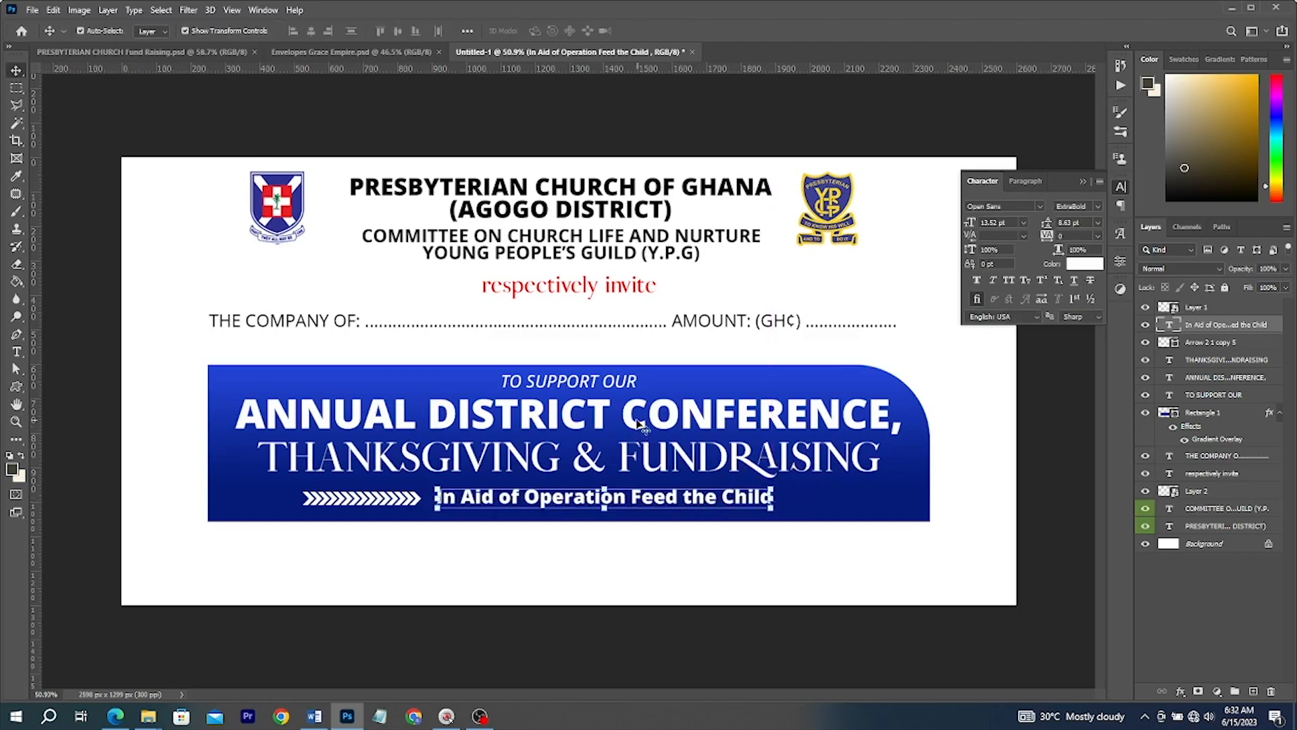
Add a Gradient Overlay to "ANNUAL DISTRICT CONFERENCE," using the yellow-to-white preset with stops ffdc4f and ffffff
left_click(637, 419)
left_click(1180, 691)
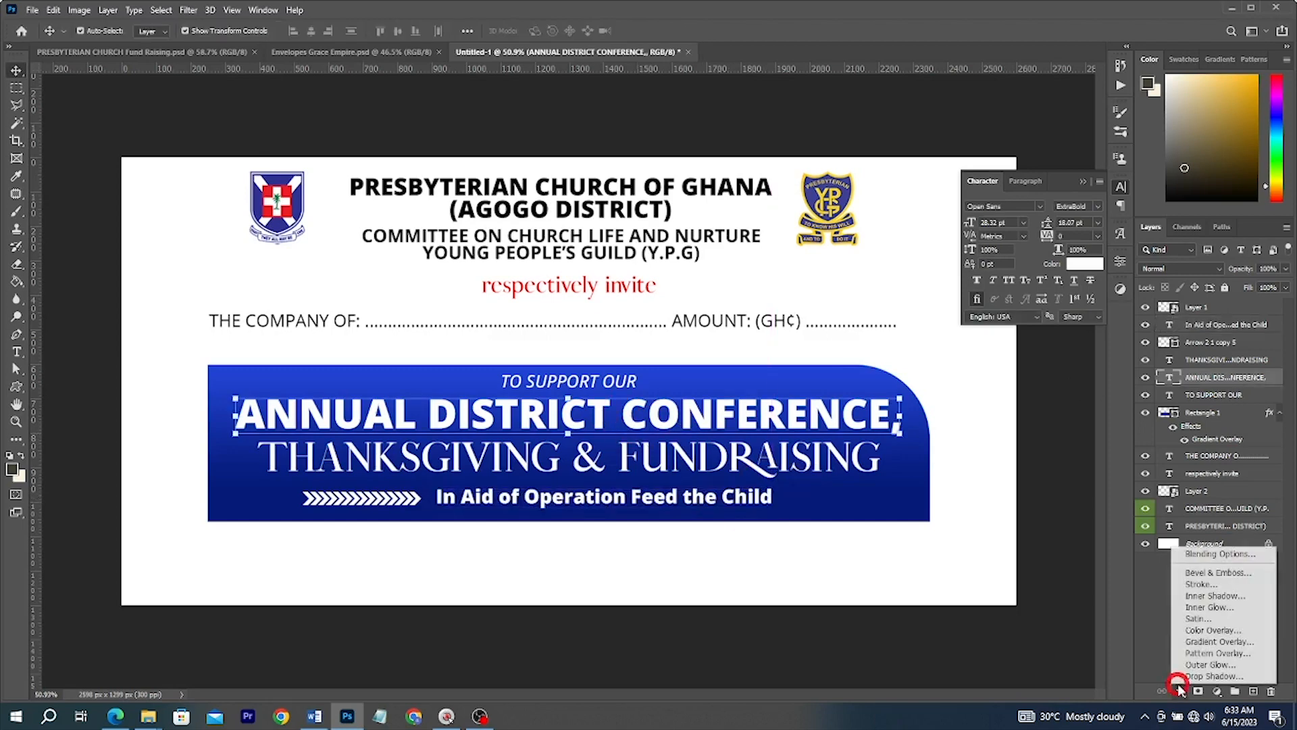
left_click(1199, 643)
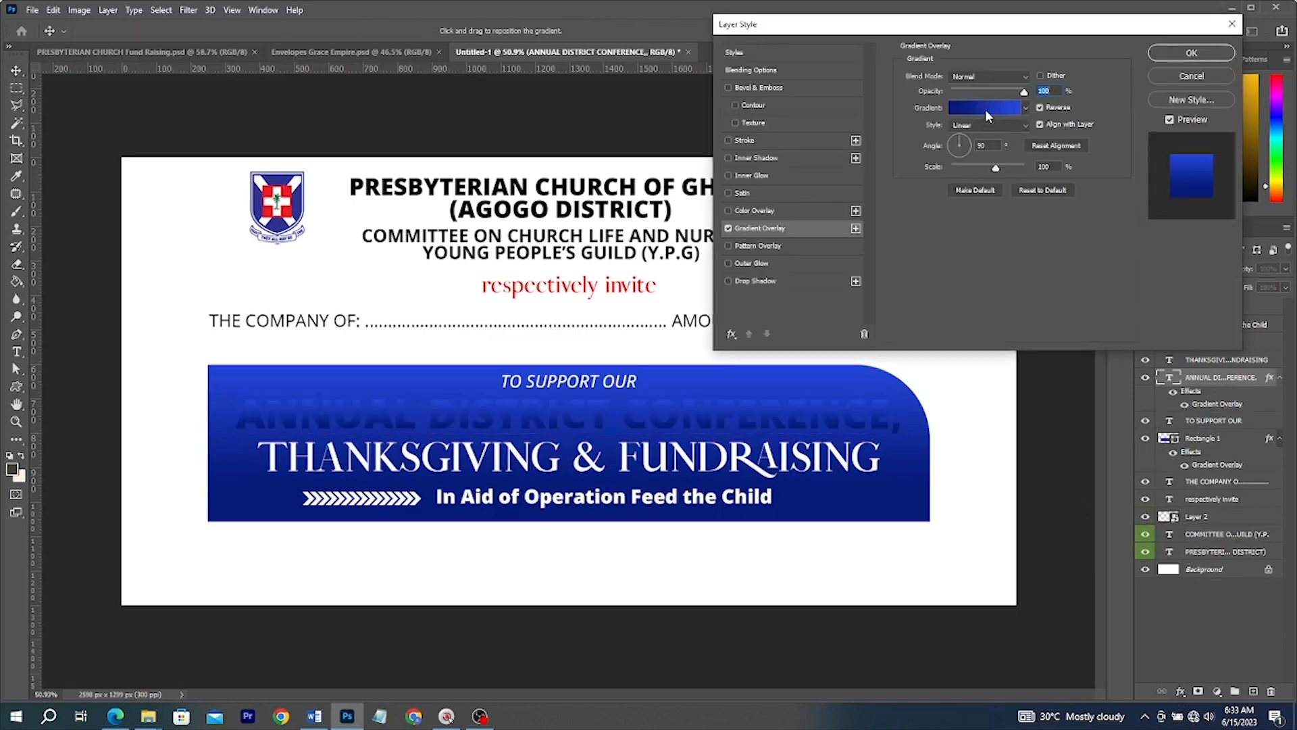
left_click(985, 110)
scroll(975, 176, "down", 5)
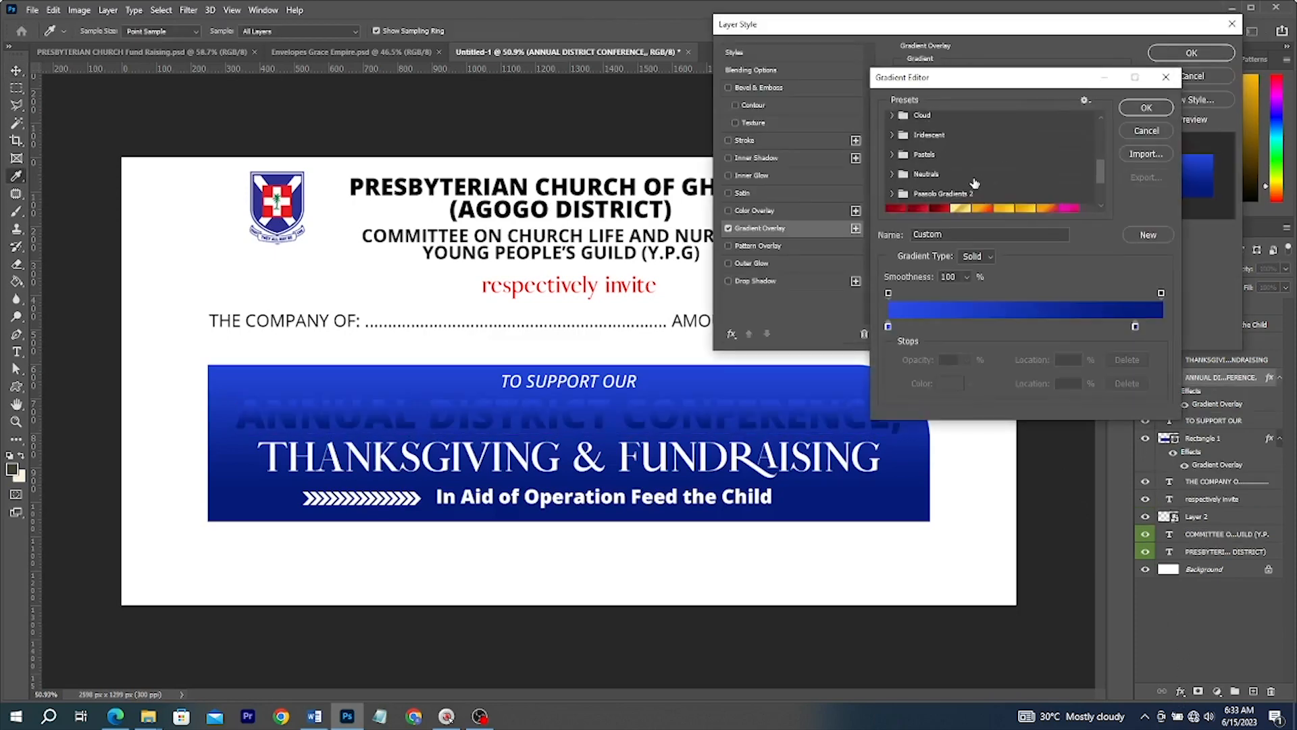
scroll(974, 179, "down", 3)
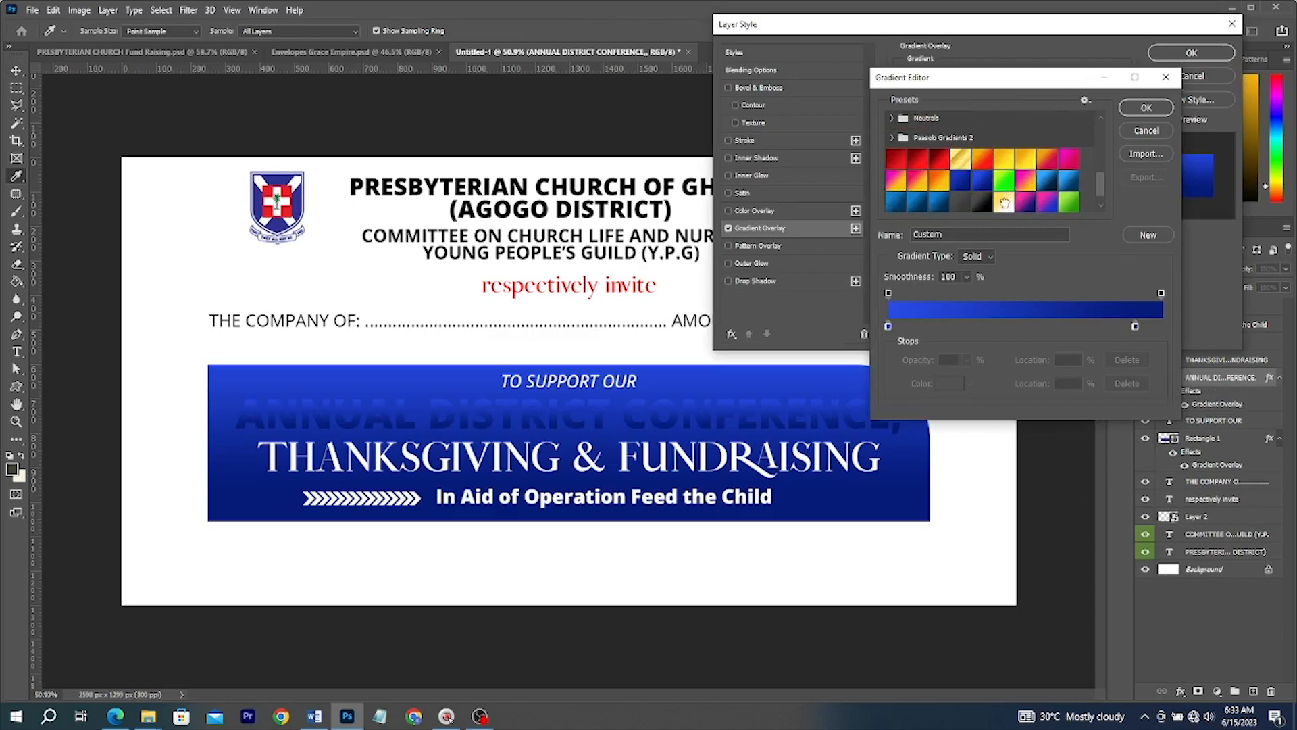
left_click(1004, 202)
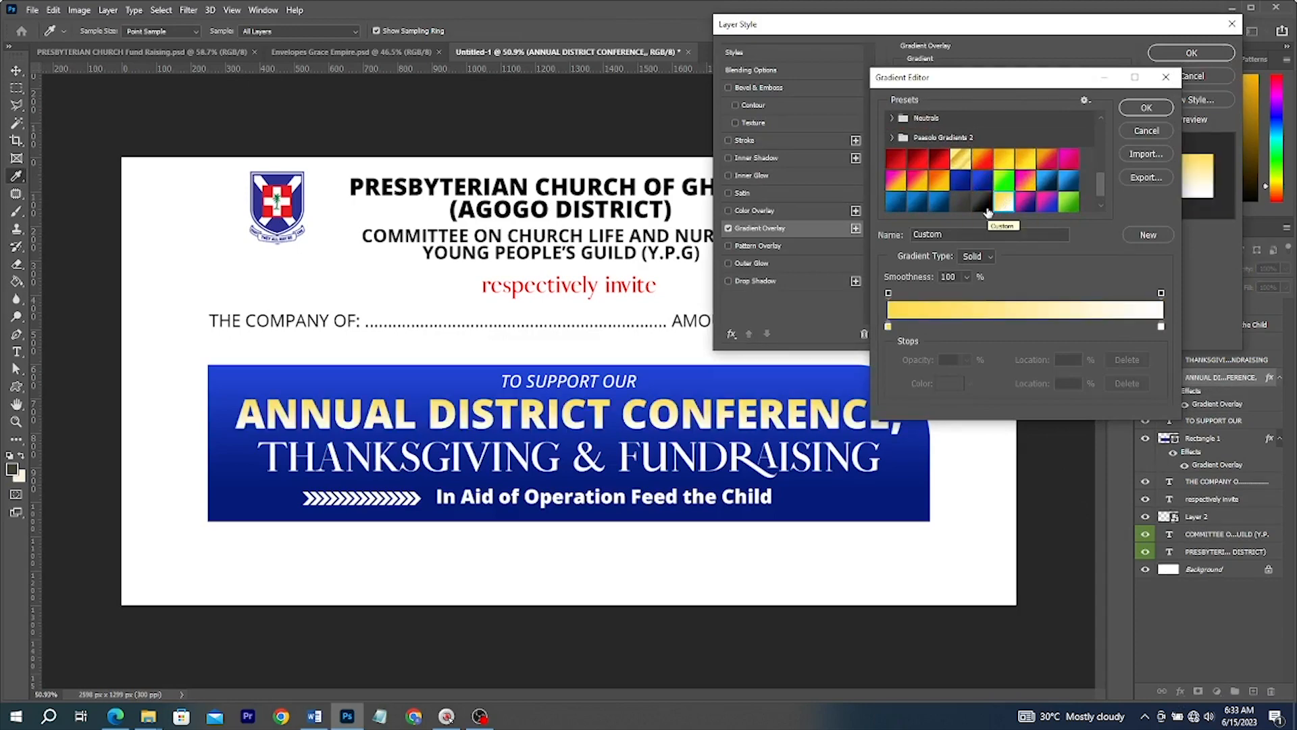
double_click(888, 327)
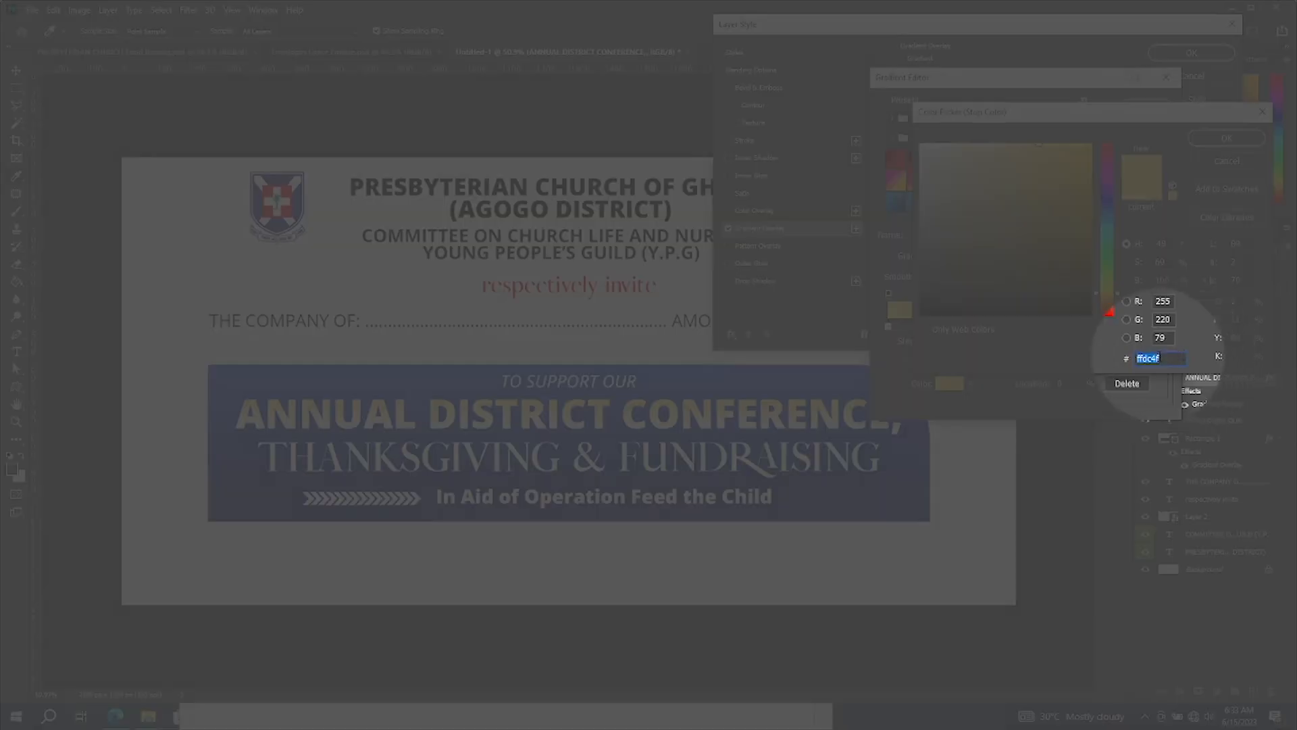
type("ffffff")
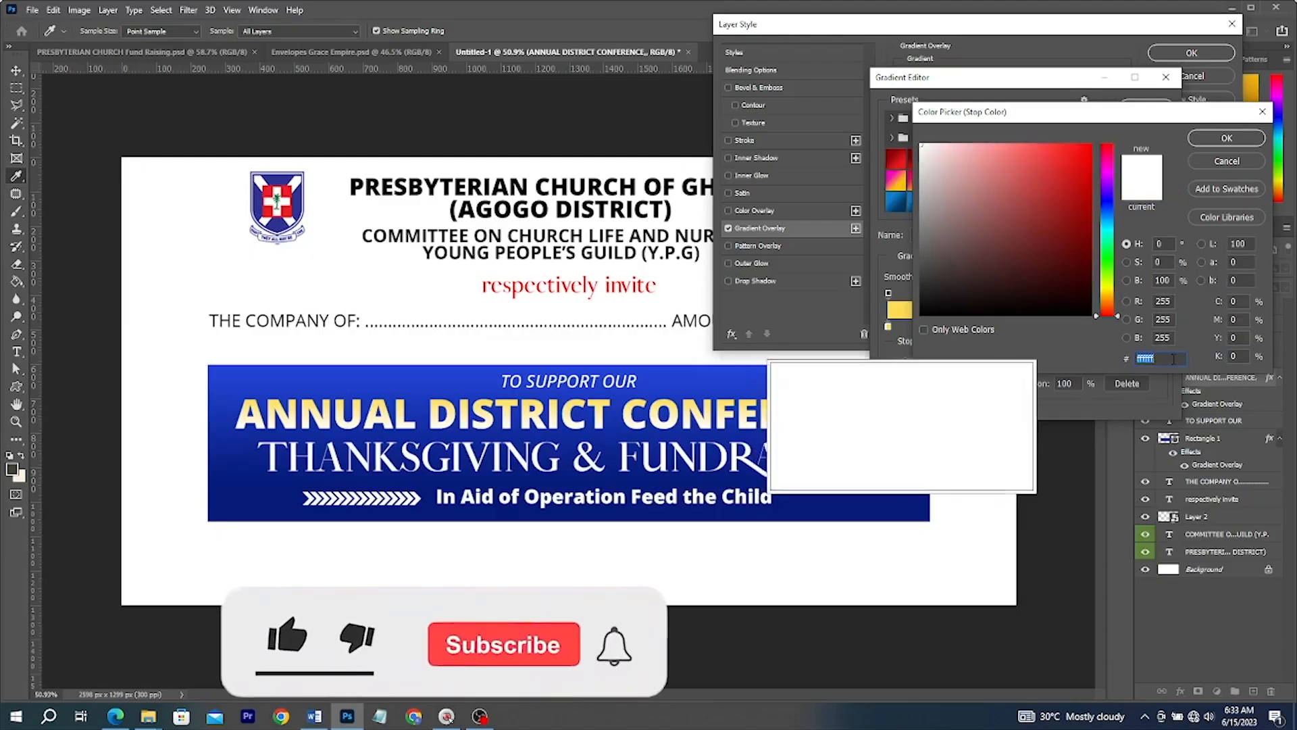
left_click(1227, 138)
left_click(1146, 107)
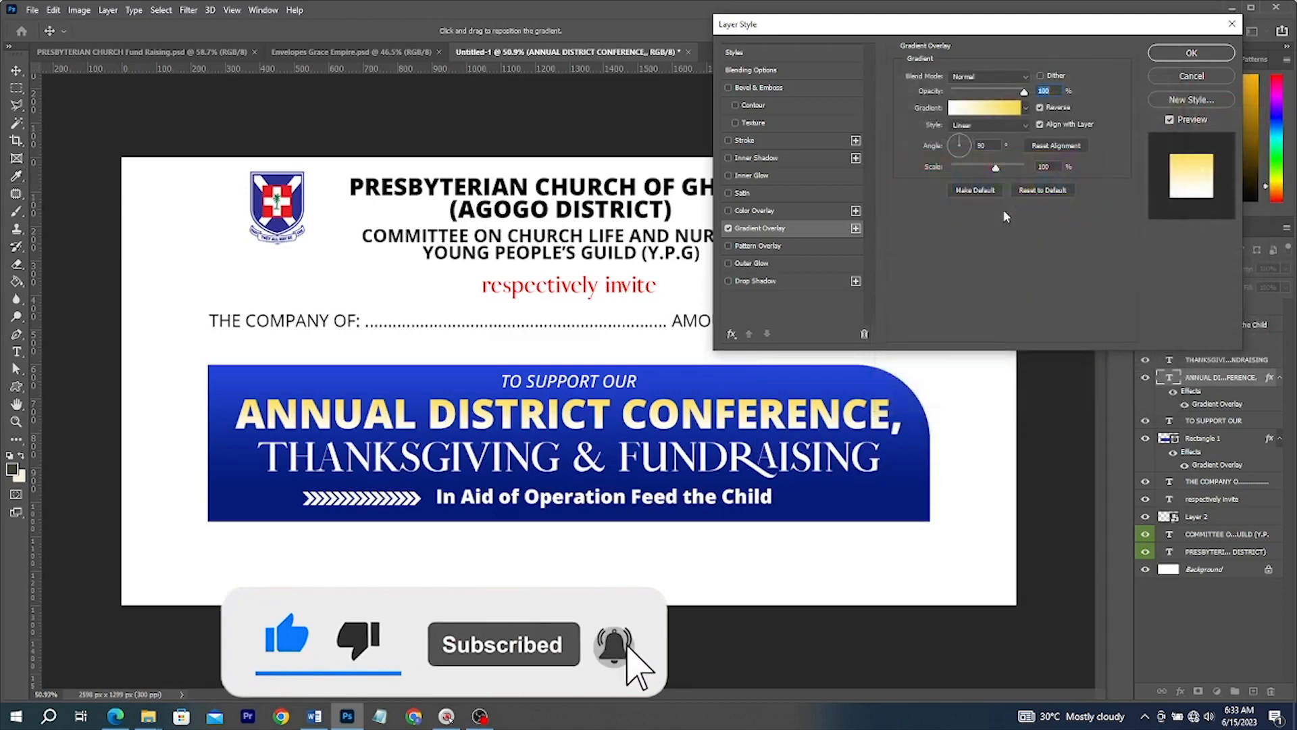
Set the title's gradient overlay to the Reflected style at an angle of 0°
left_click(990, 126)
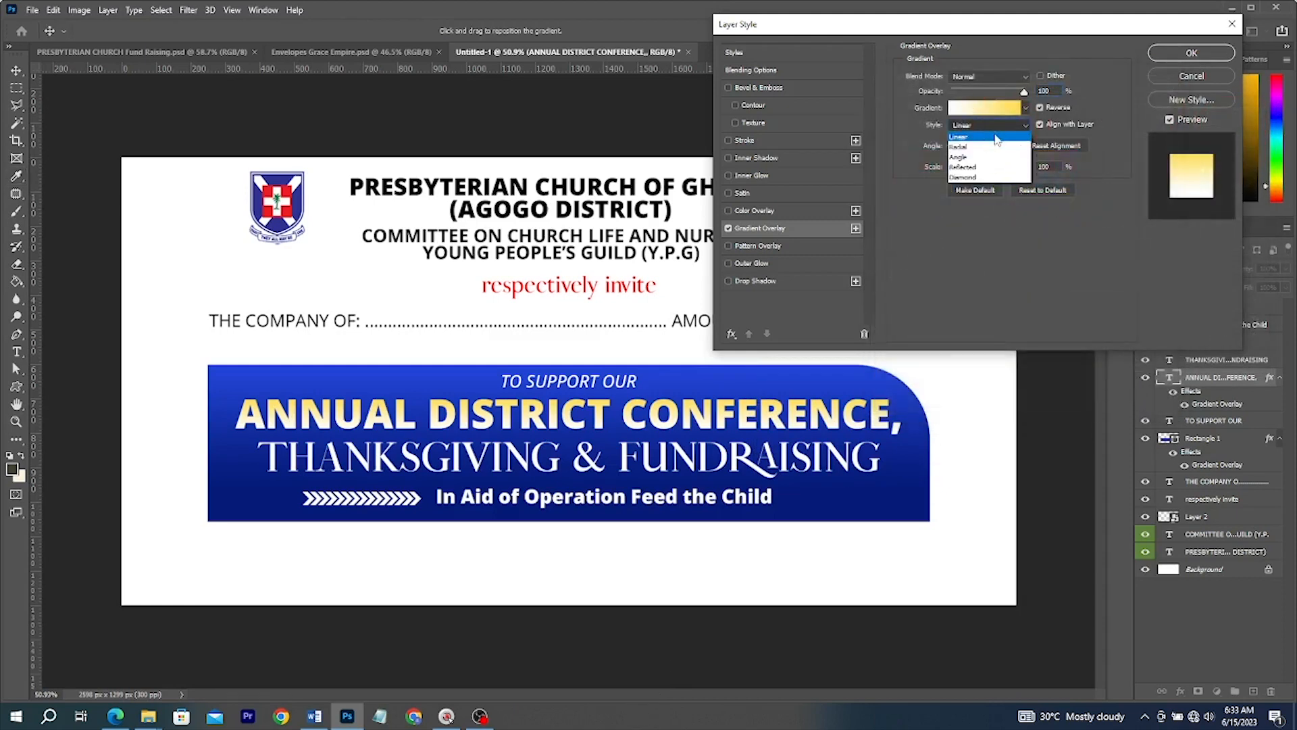
left_click(976, 146)
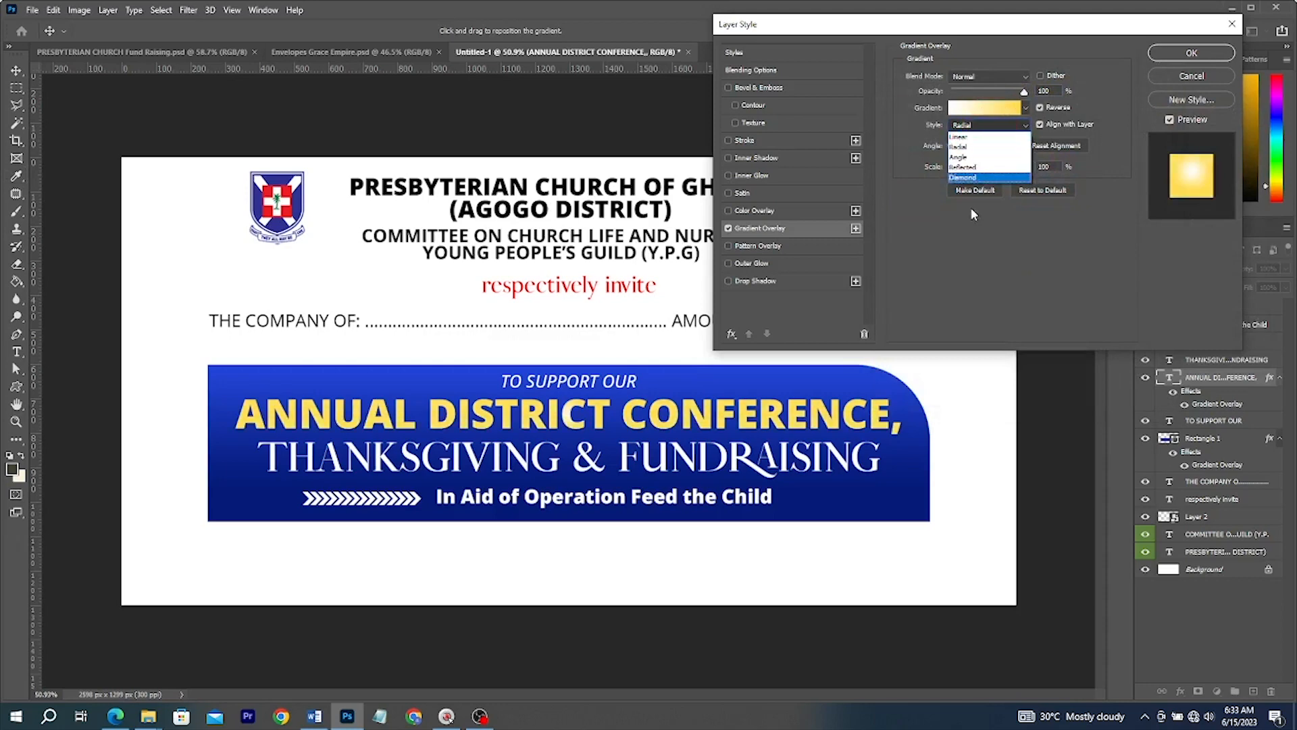
left_click(979, 168)
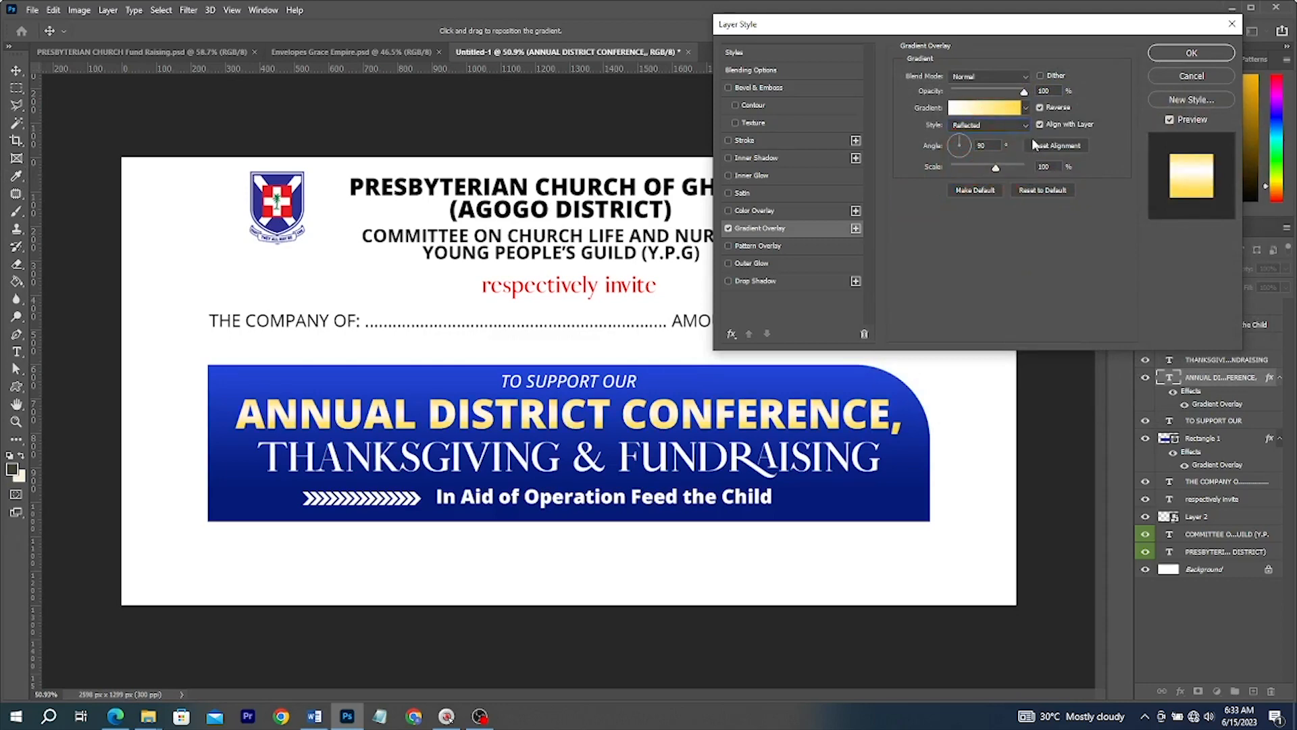
left_click(950, 147)
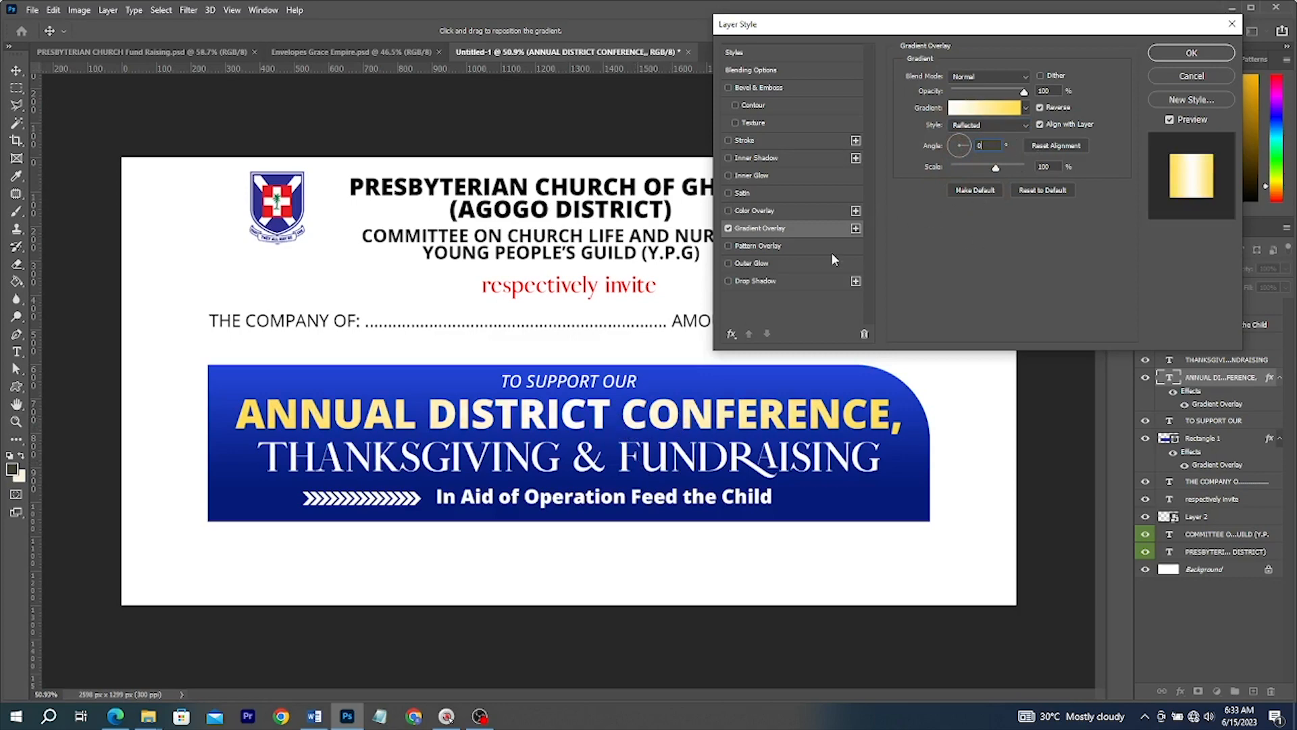
Add a Drop Shadow to "ANNUAL DISTRICT CONFERENCE," with its opacity raised to 42%, and apply the layer style
left_click(747, 281)
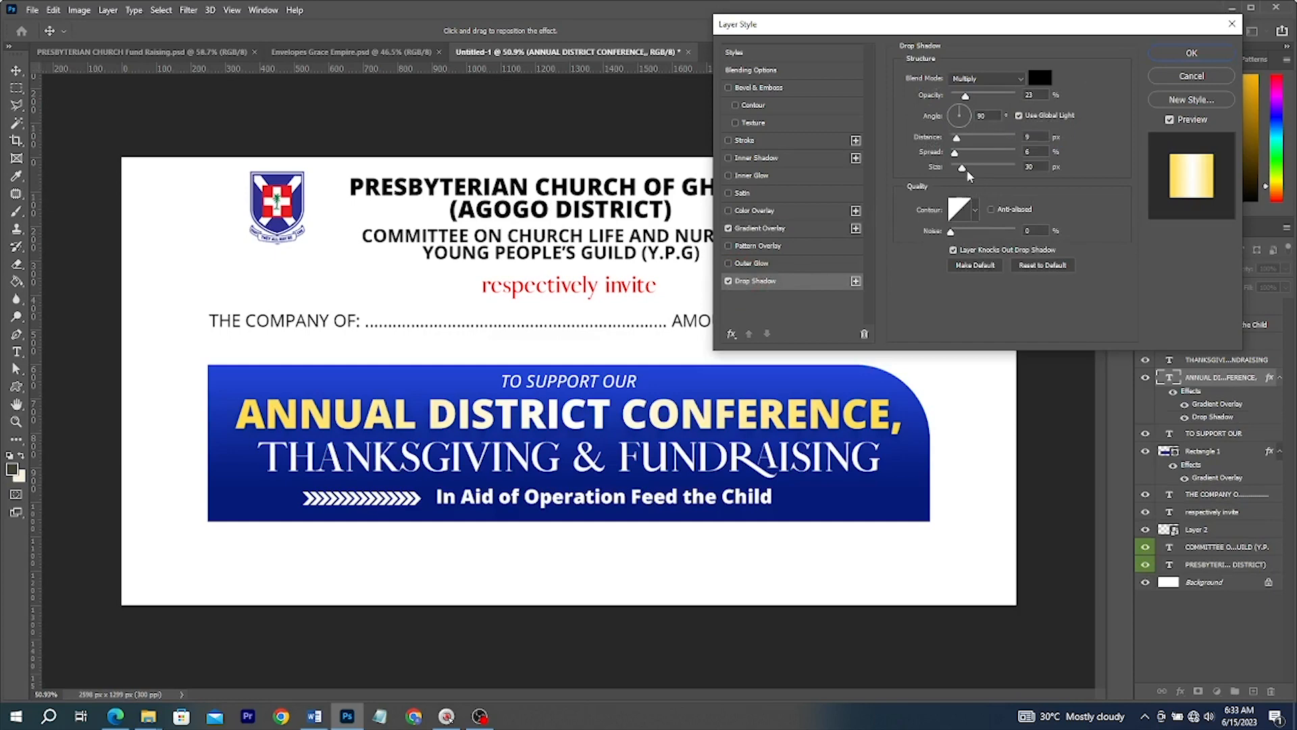
left_click_drag(969, 98, 978, 97)
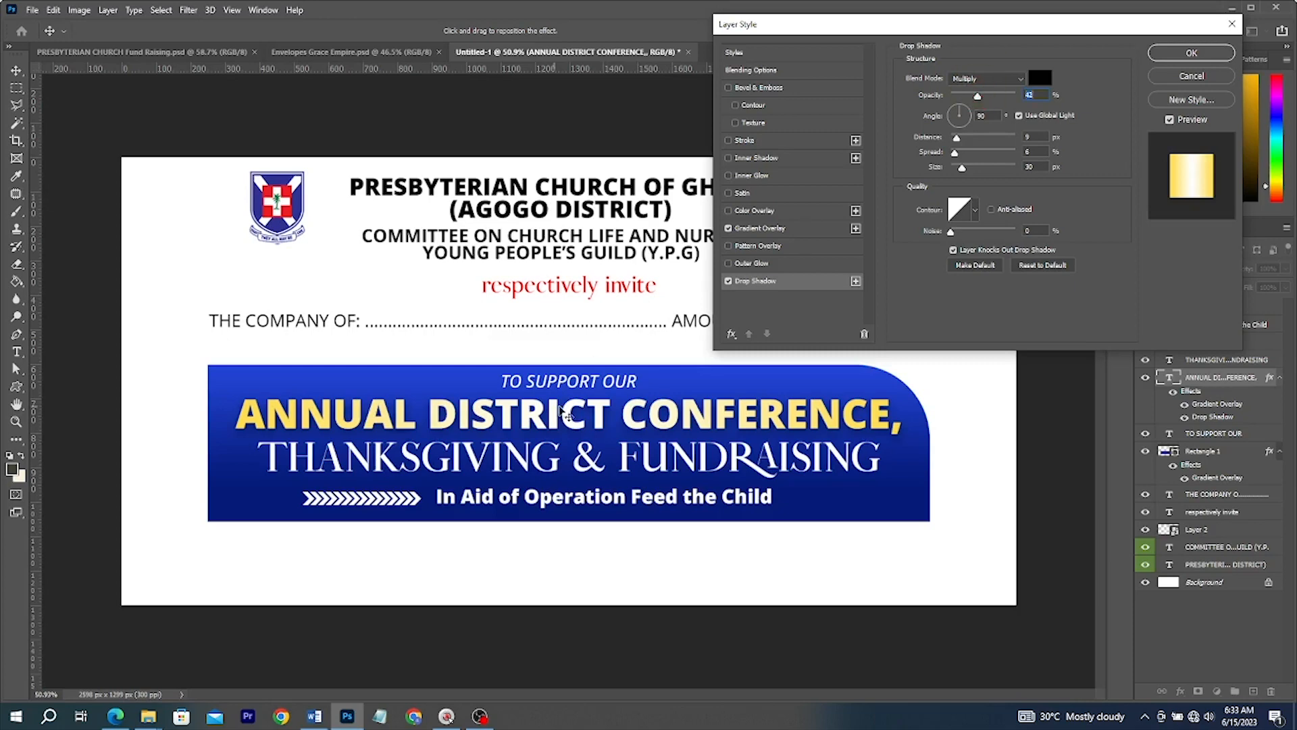
left_click(1192, 53)
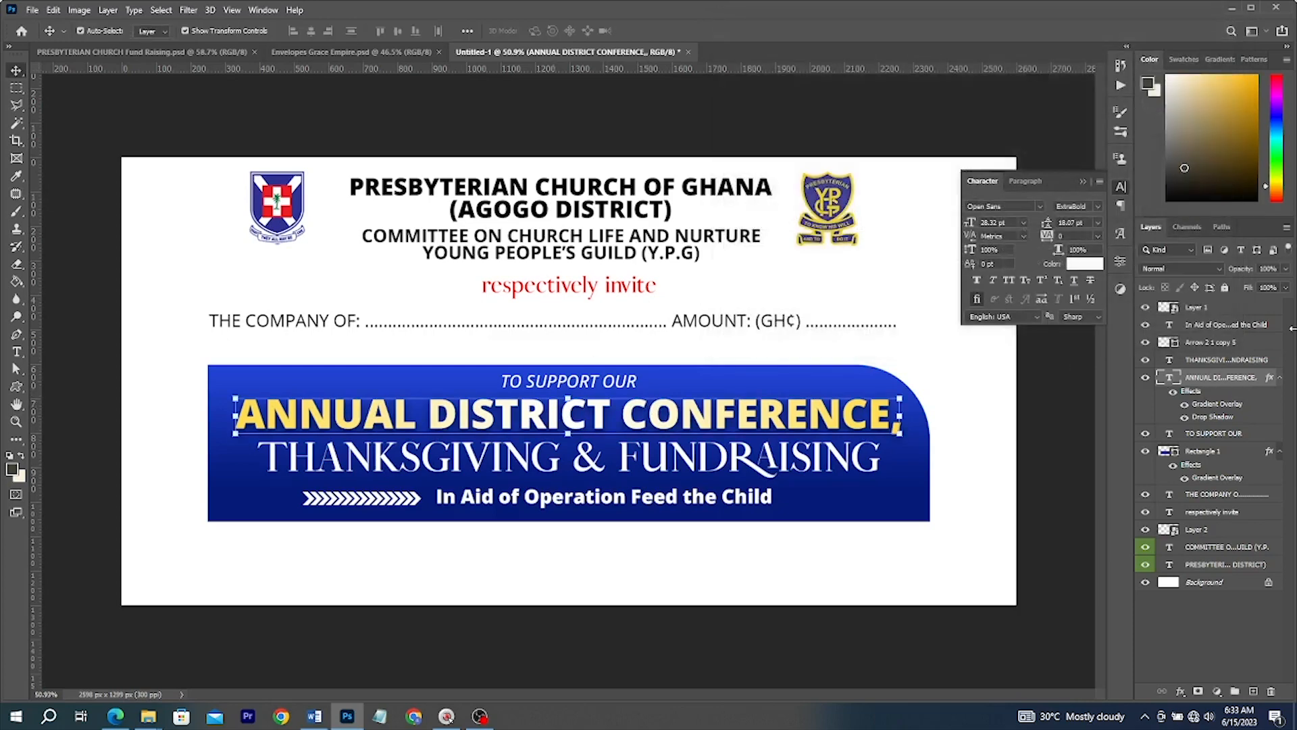
Copy the layer style of "ANNUAL DISTRICT CONFERENCE," onto the "THANKSGIVING & FUNDRAISING" text layer
right_click(1241, 382)
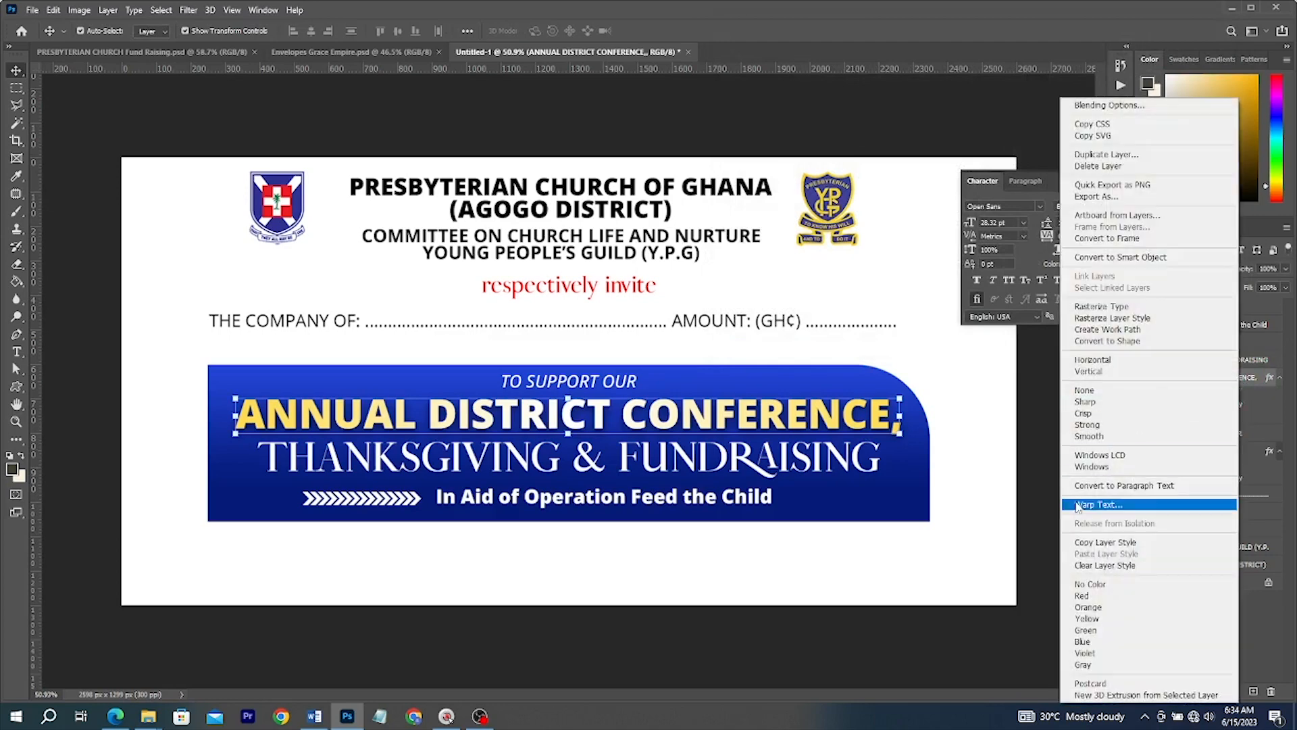
left_click(1109, 543)
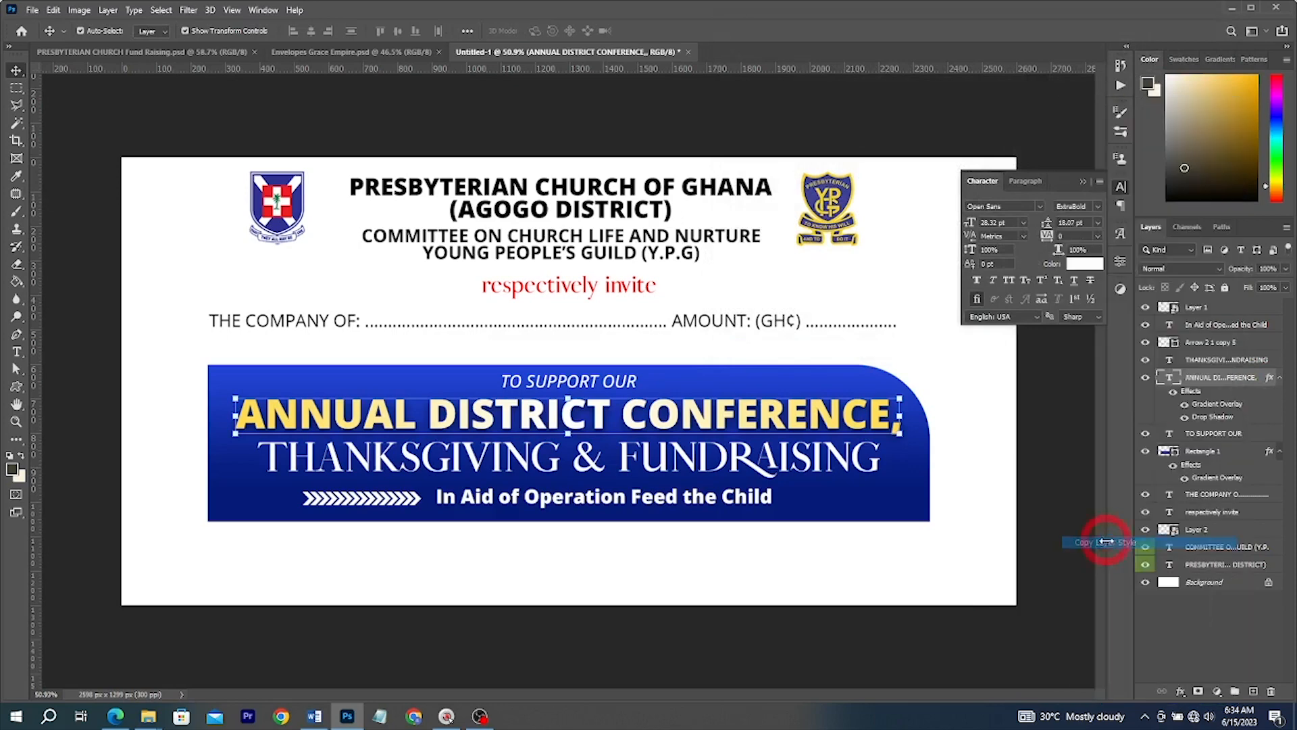
left_click(797, 470)
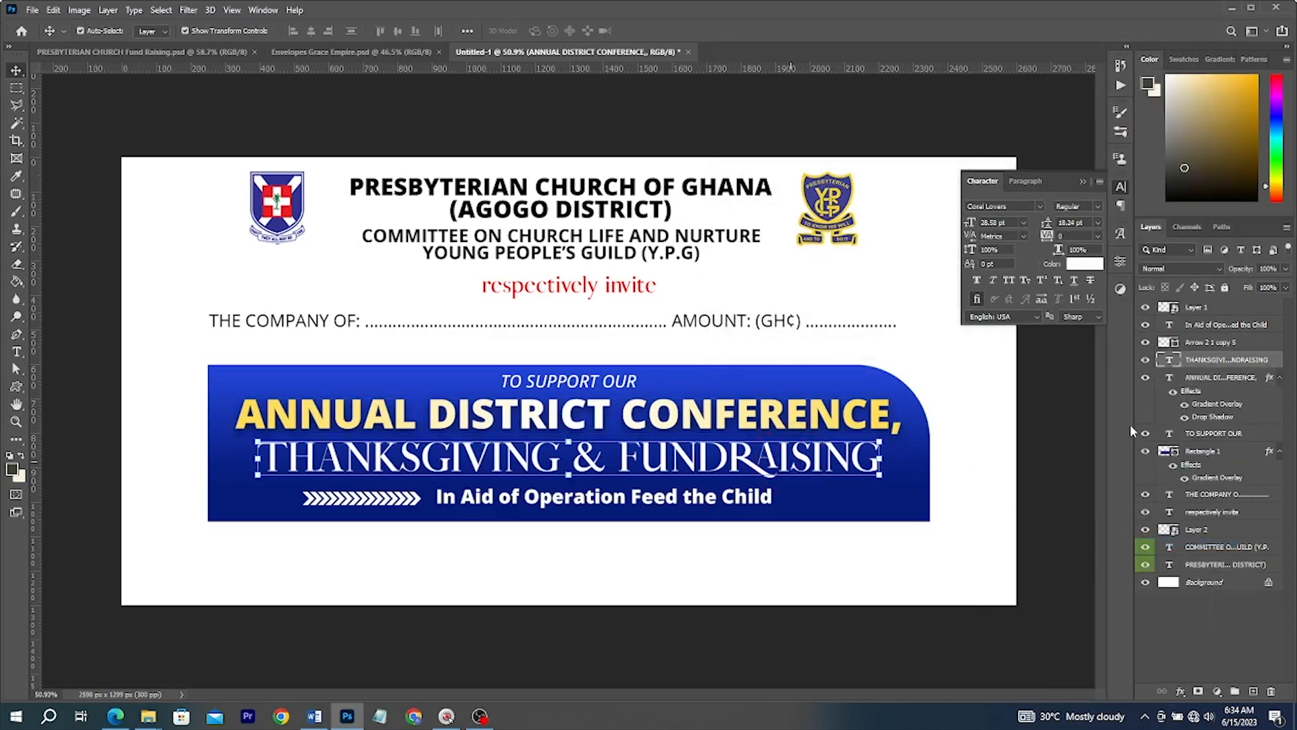
right_click(1221, 363)
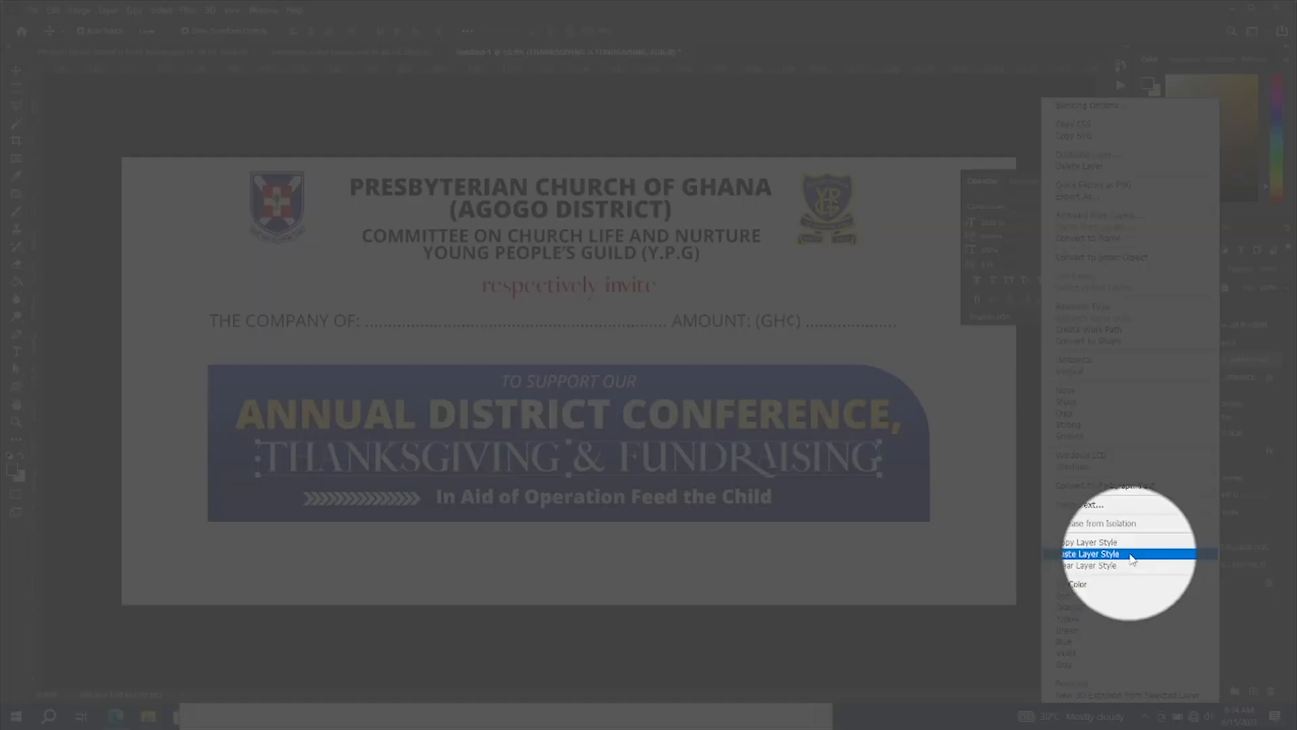
left_click(1130, 555)
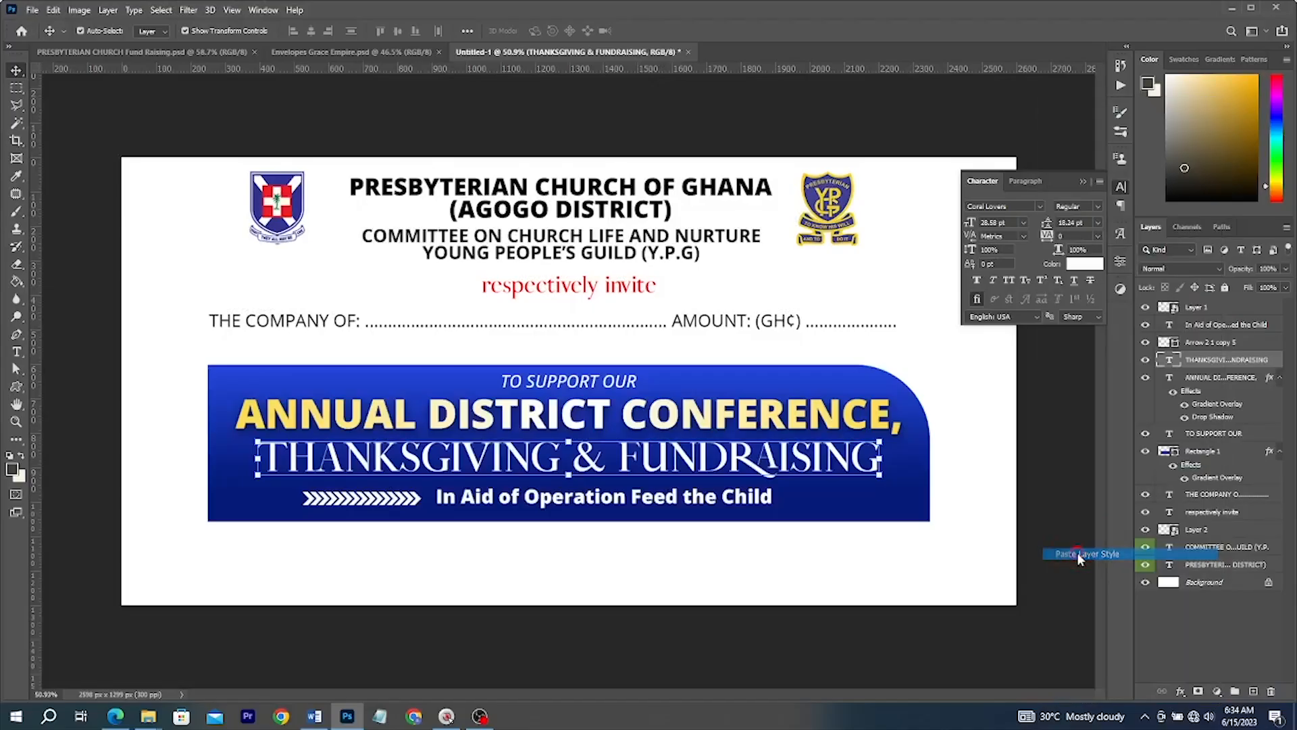
left_click(1060, 492)
Draw a wide white rectangle straddling the banner's lower edge and round its corners to 79 px, giving a pill shape
scroll(823, 437, "down", 2)
scroll(823, 437, "up", 1)
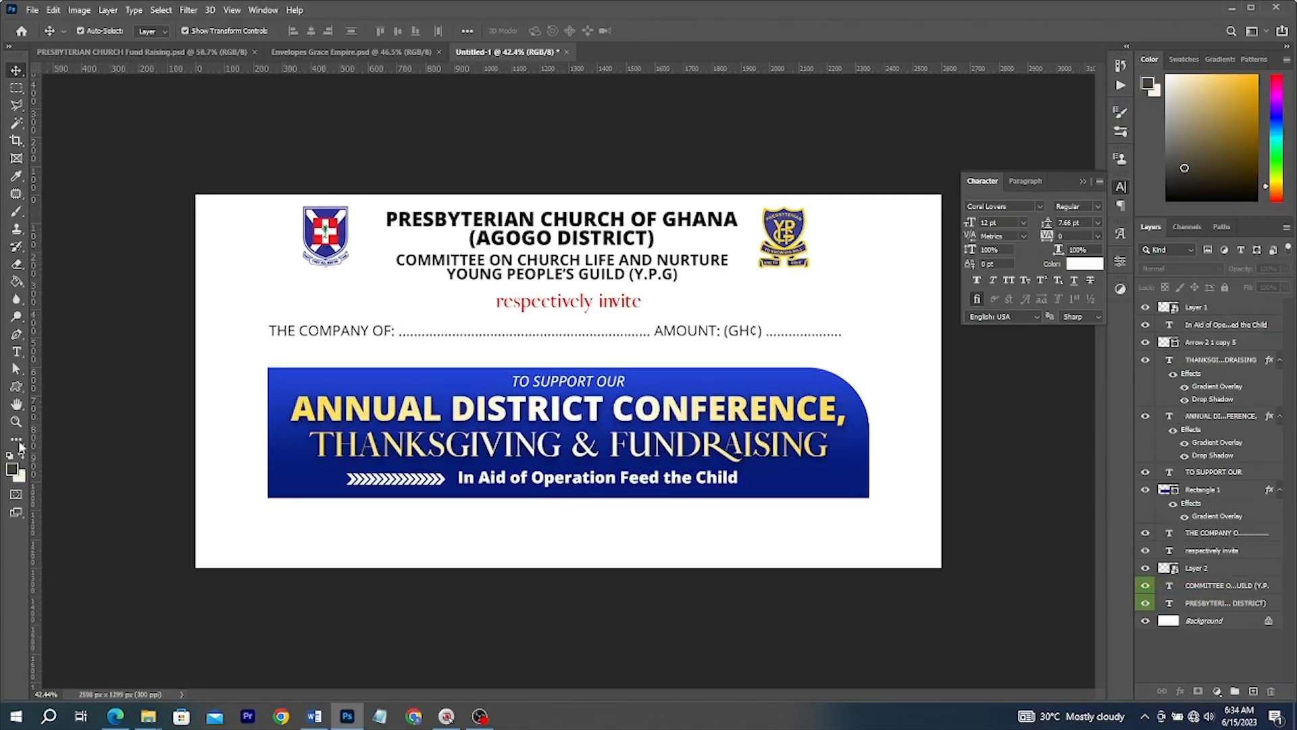
left_click(17, 386)
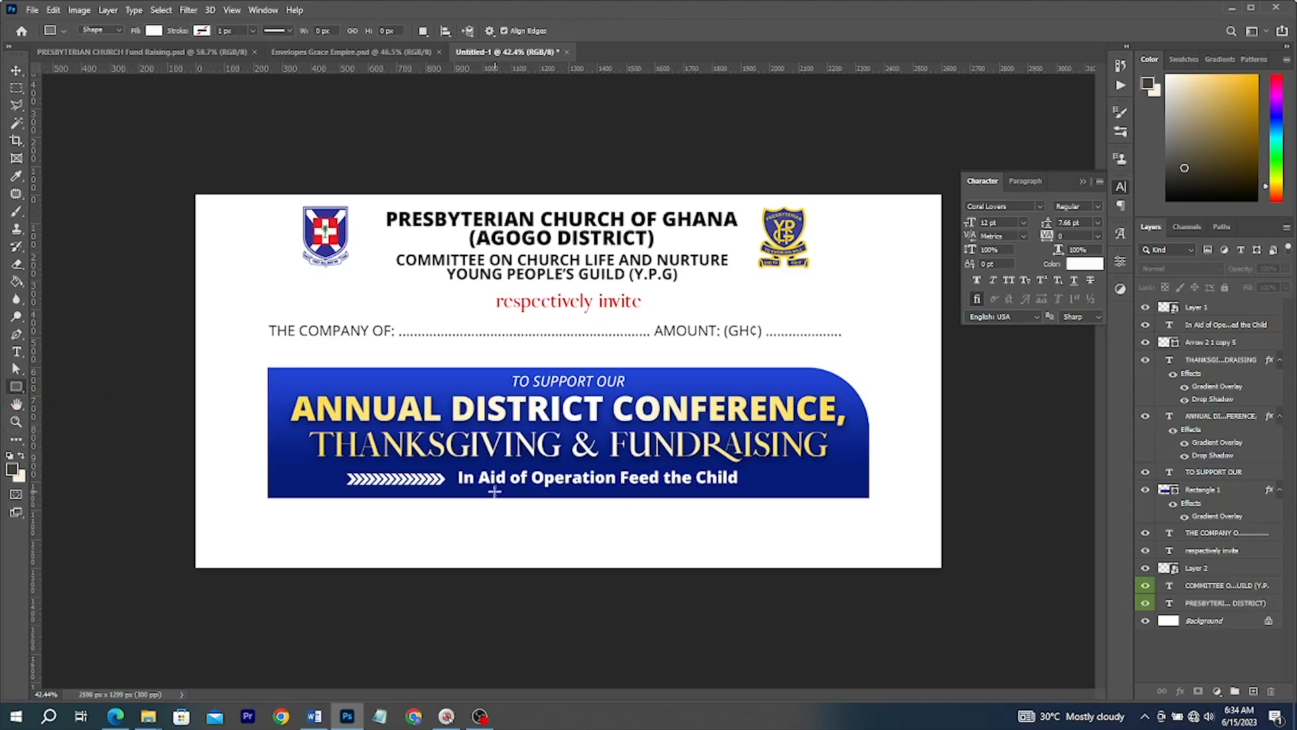
left_click_drag(450, 488, 853, 534)
left_click_drag(468, 504, 532, 519)
key("v")
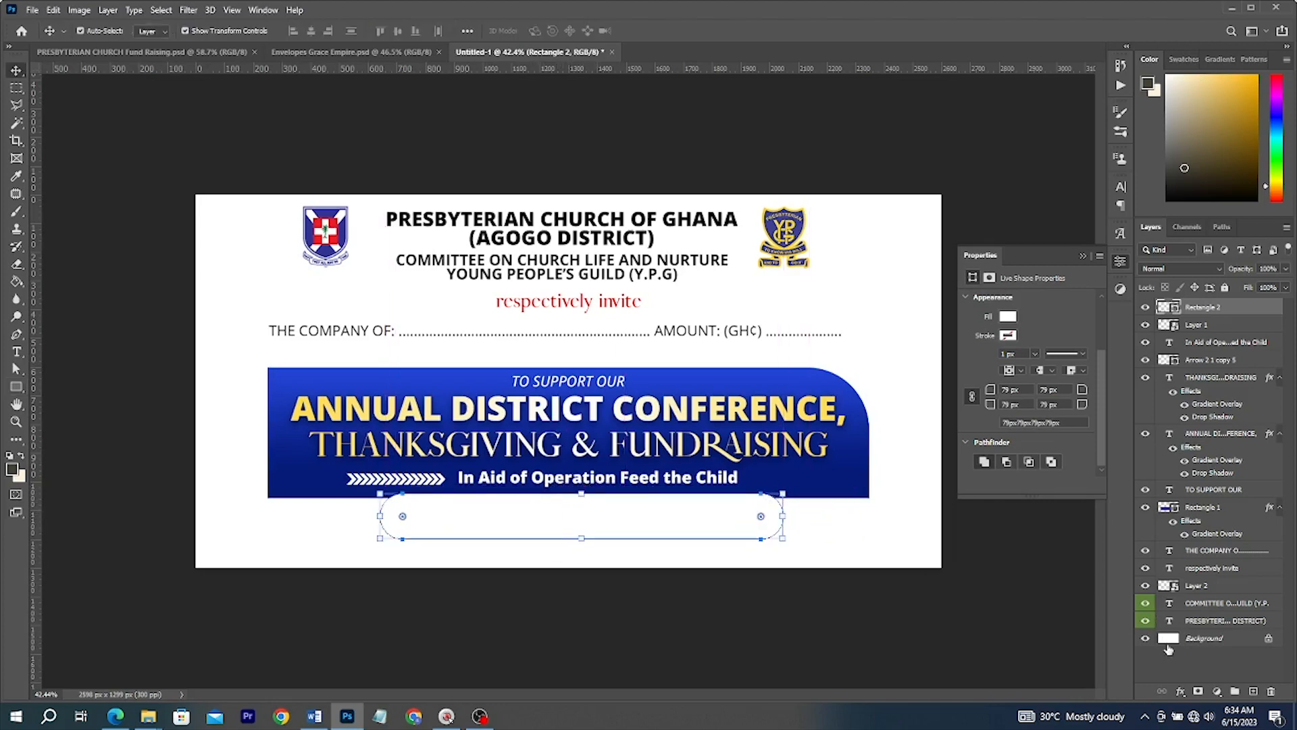
Add a Gradient Overlay to the pill shape and set its style to Linear
left_click(1187, 697)
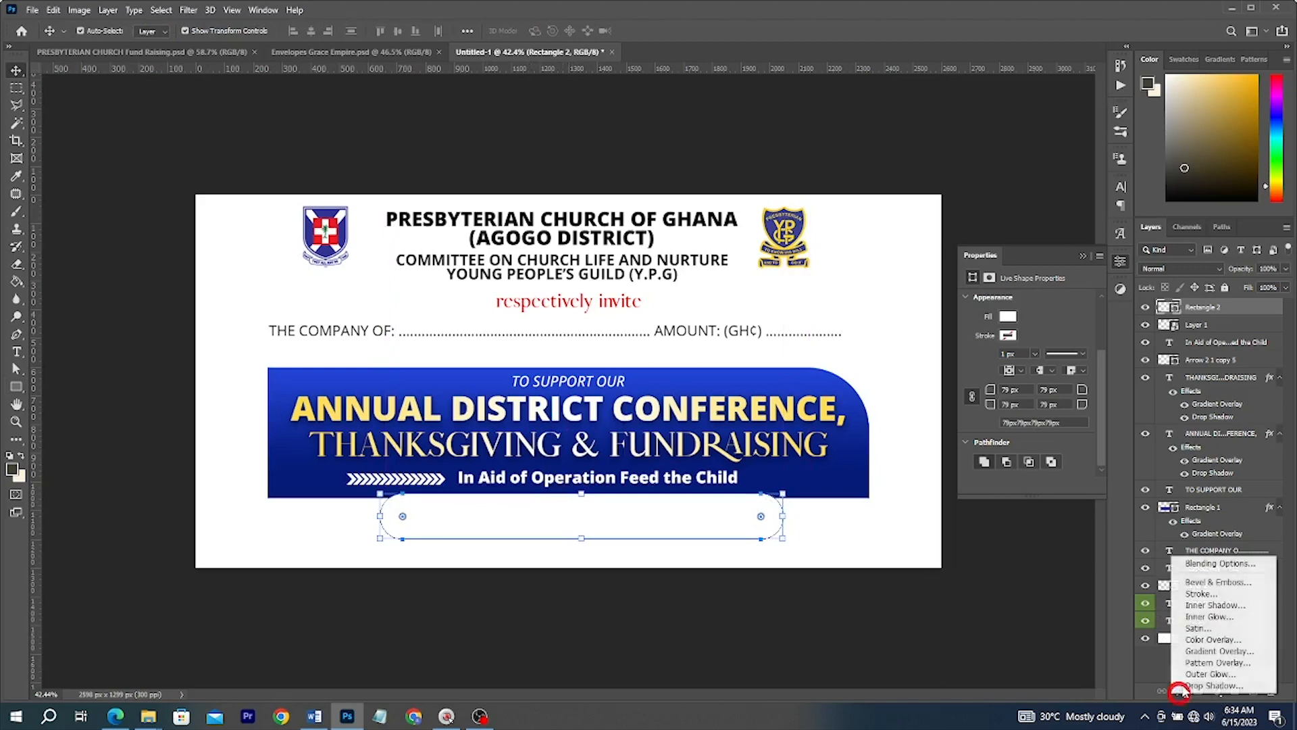
left_click(1194, 651)
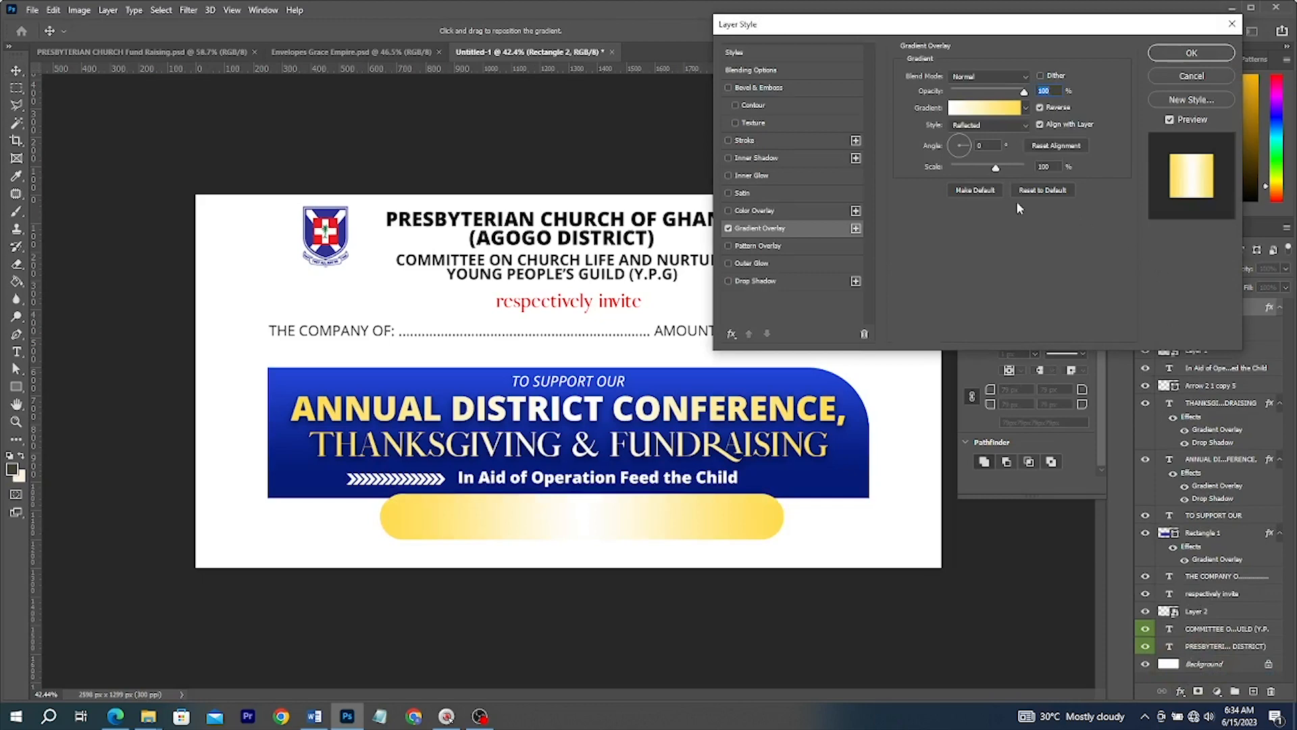
left_click(1003, 125)
left_click(993, 133)
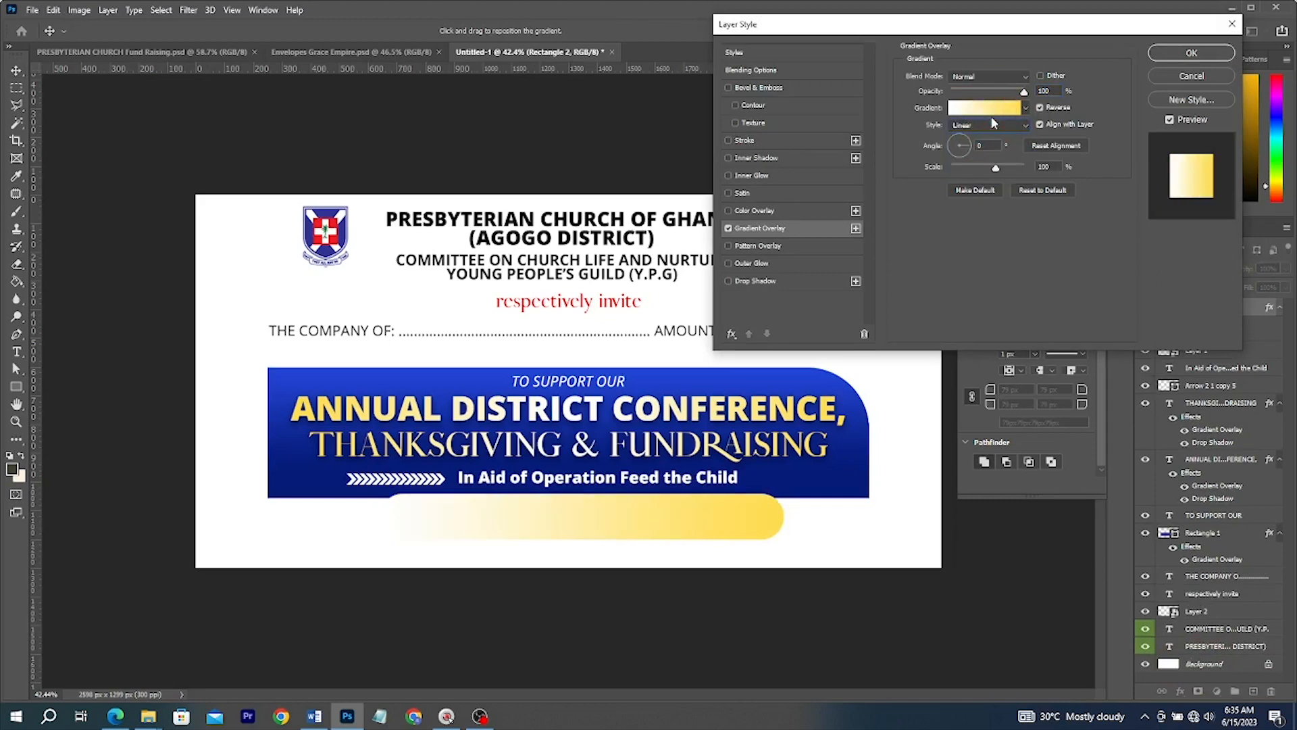
Give the pill shape's overlay the red preset gradient with stops b00108 and f01b1f, and turn off Reverse
left_click(988, 115)
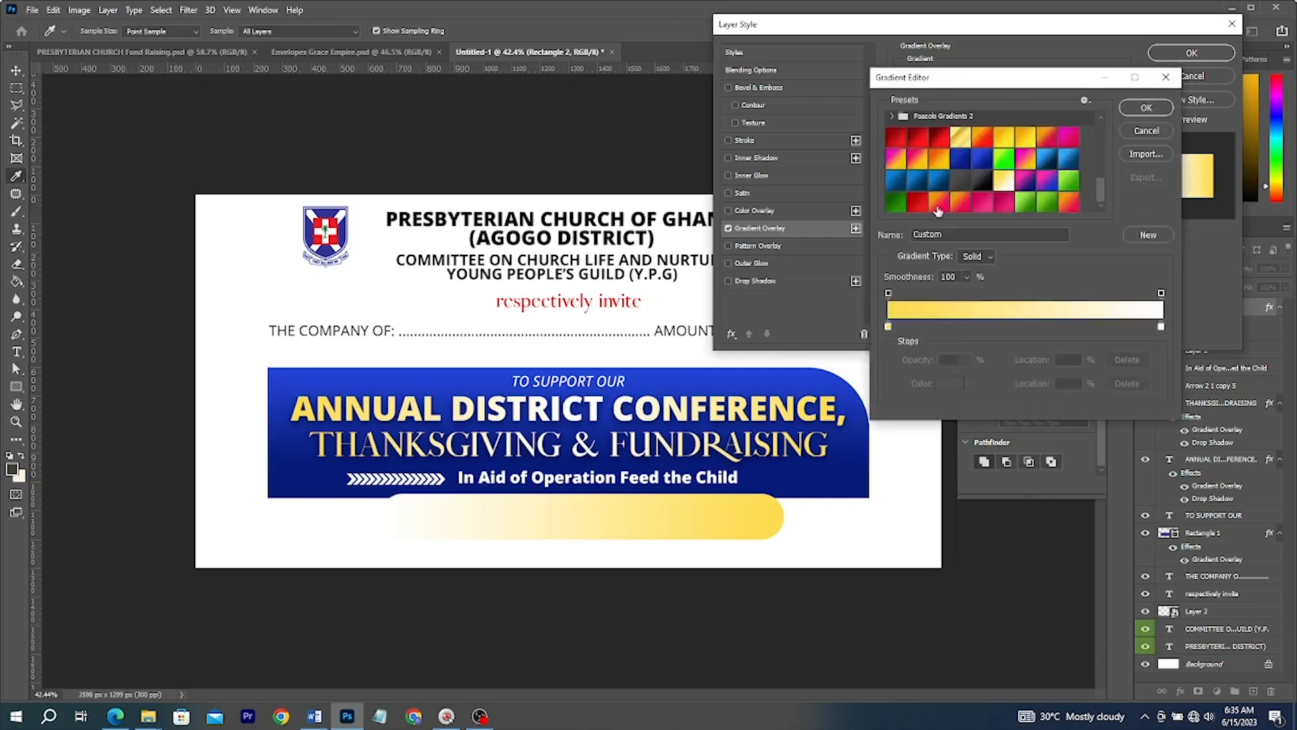
left_click(920, 201)
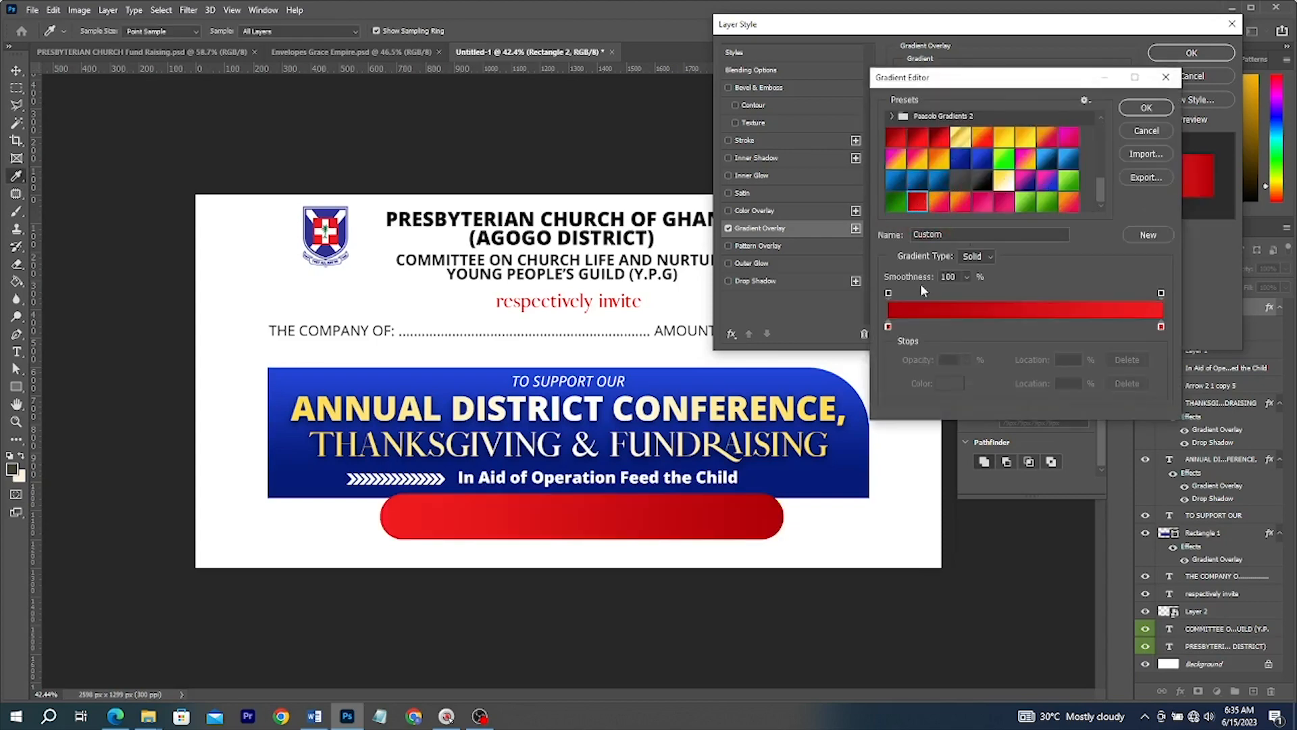
double_click(888, 326)
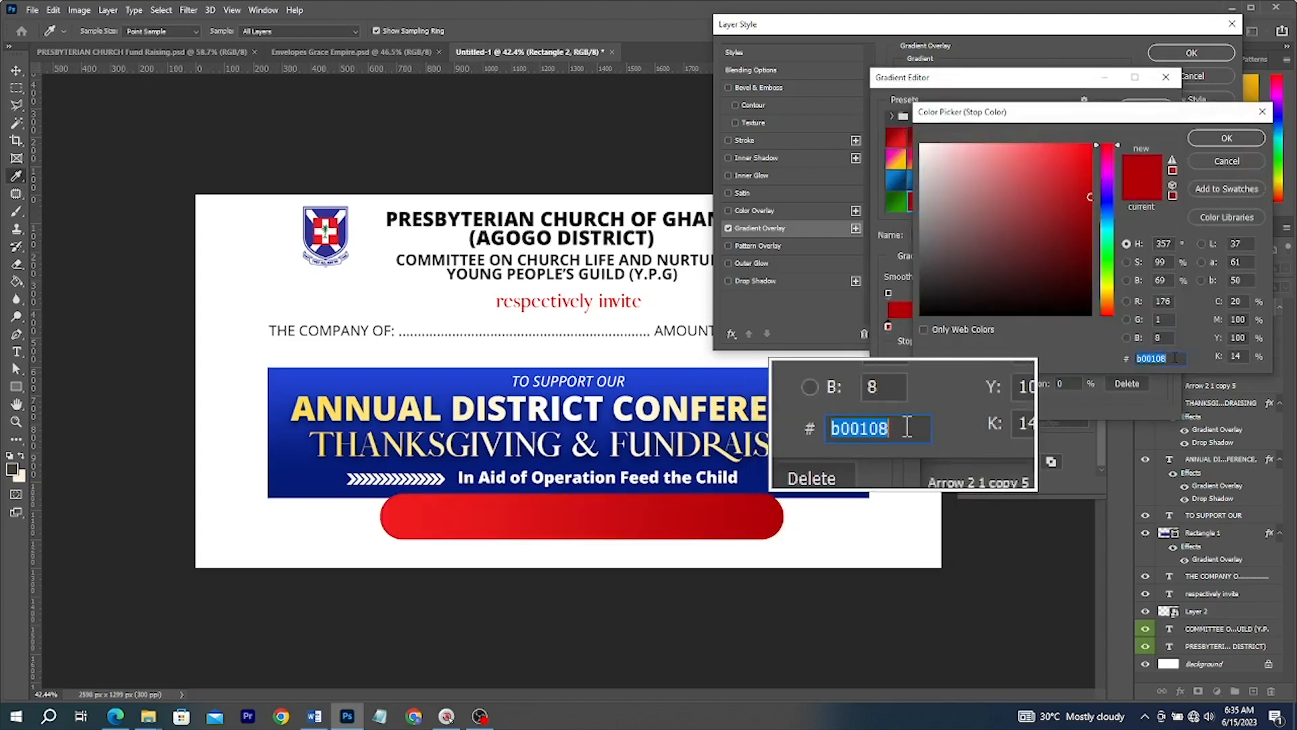
type("f01b1f")
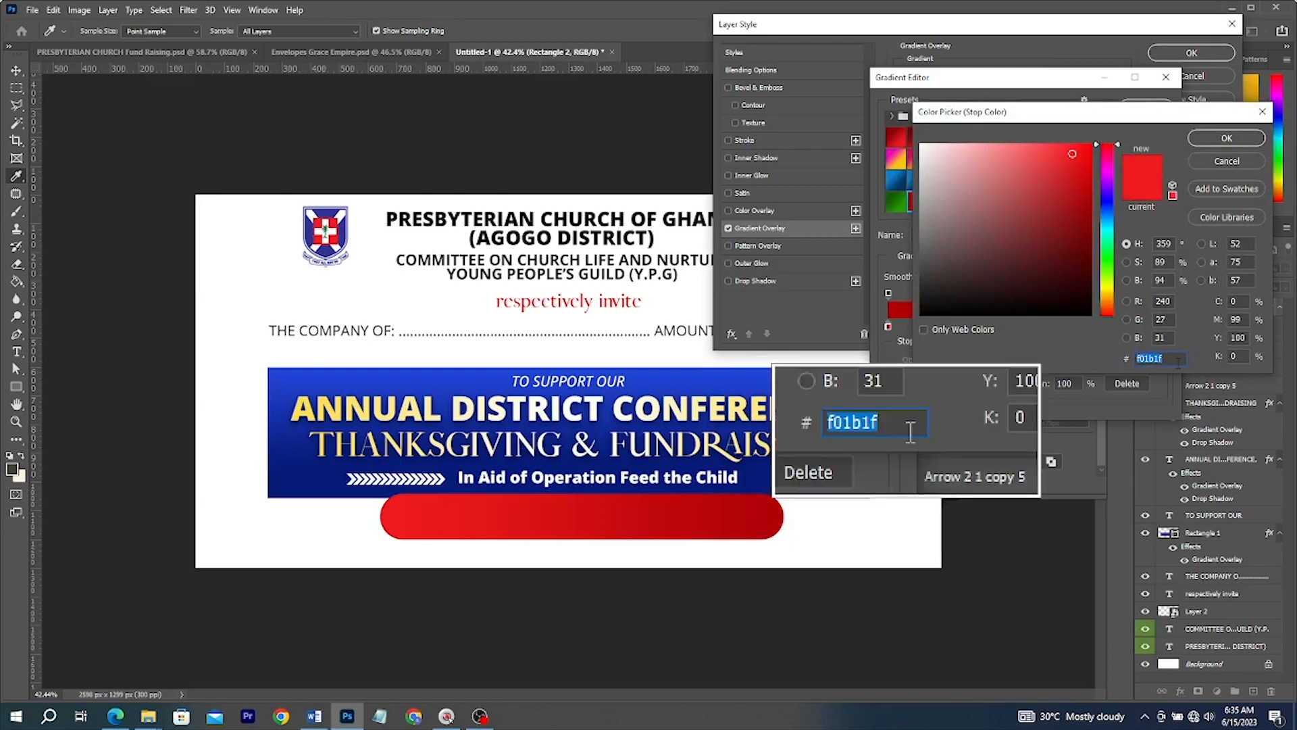
key("Return")
key("Return")
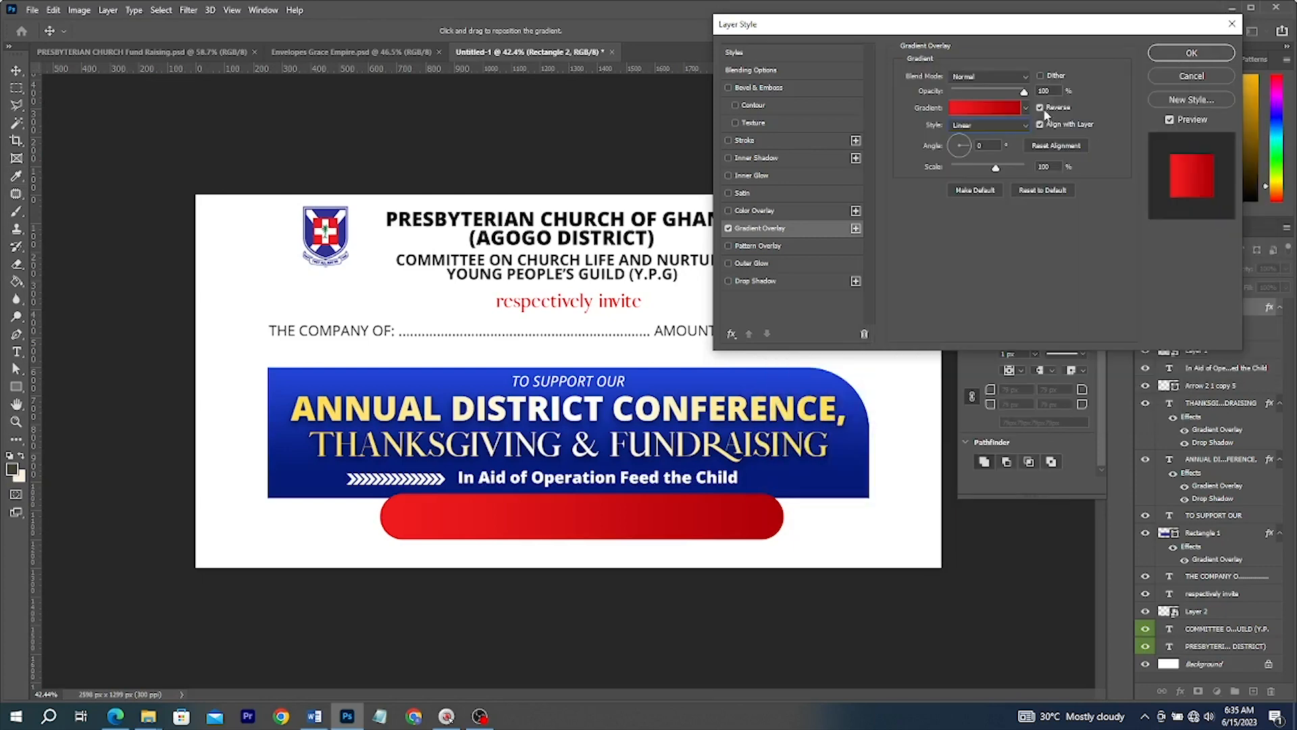
left_click(1043, 110)
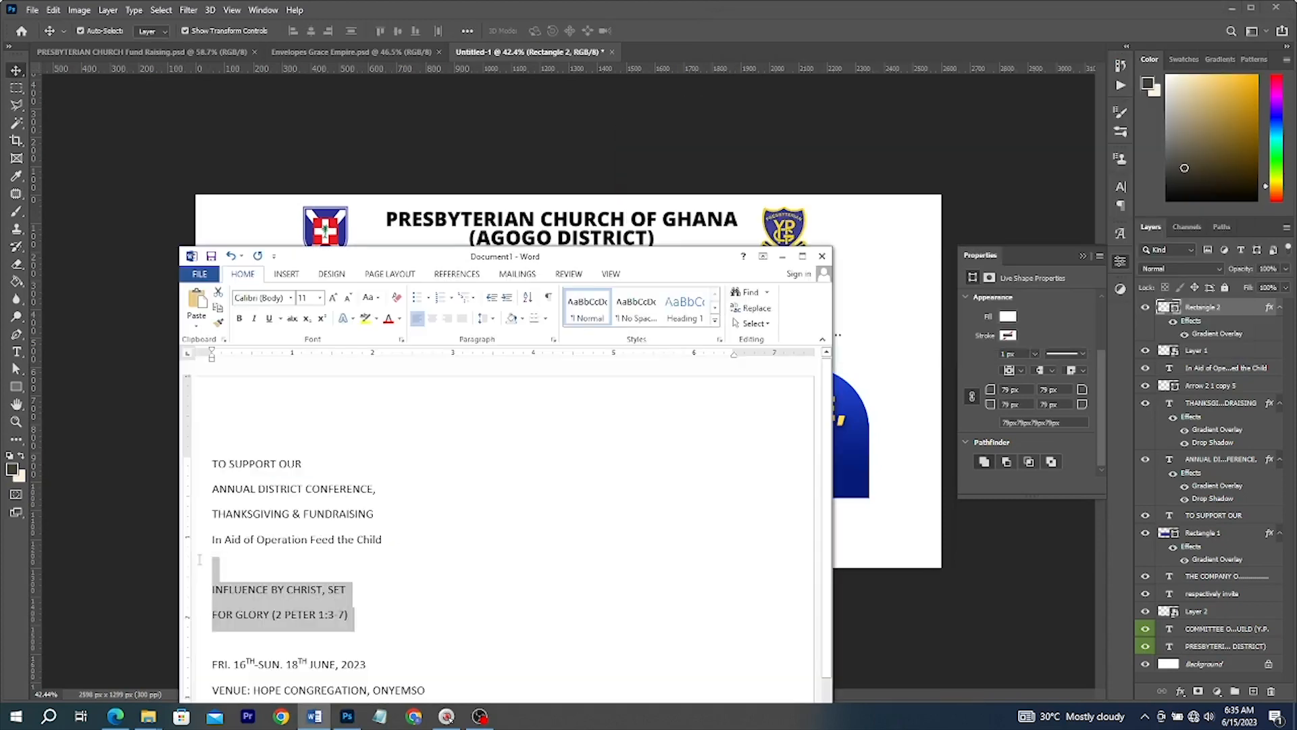
Copy "INFLUENCE BY CHRIST, SET FOR GLORY (2 PETER 1:3-7)" from the Word document, paste it as text on the red pill, and make it Bold
left_click(130, 566)
key("t")
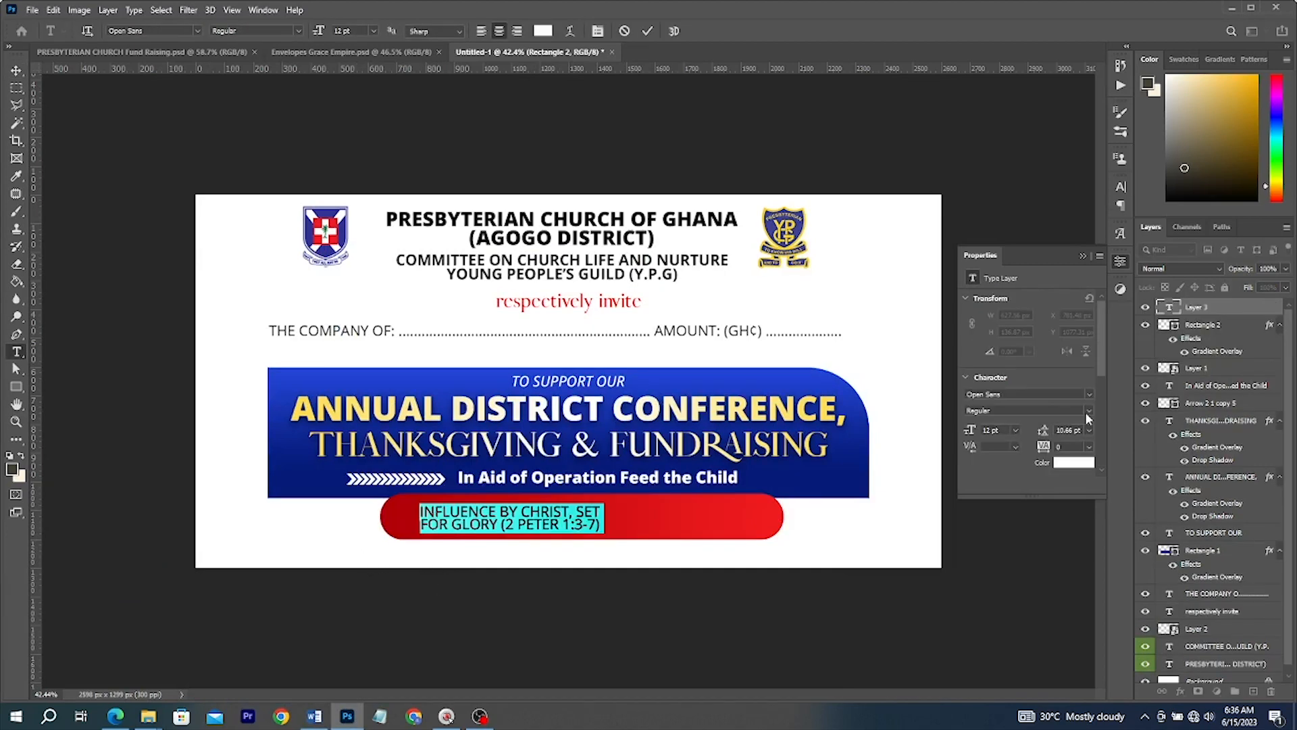
left_click(1088, 412)
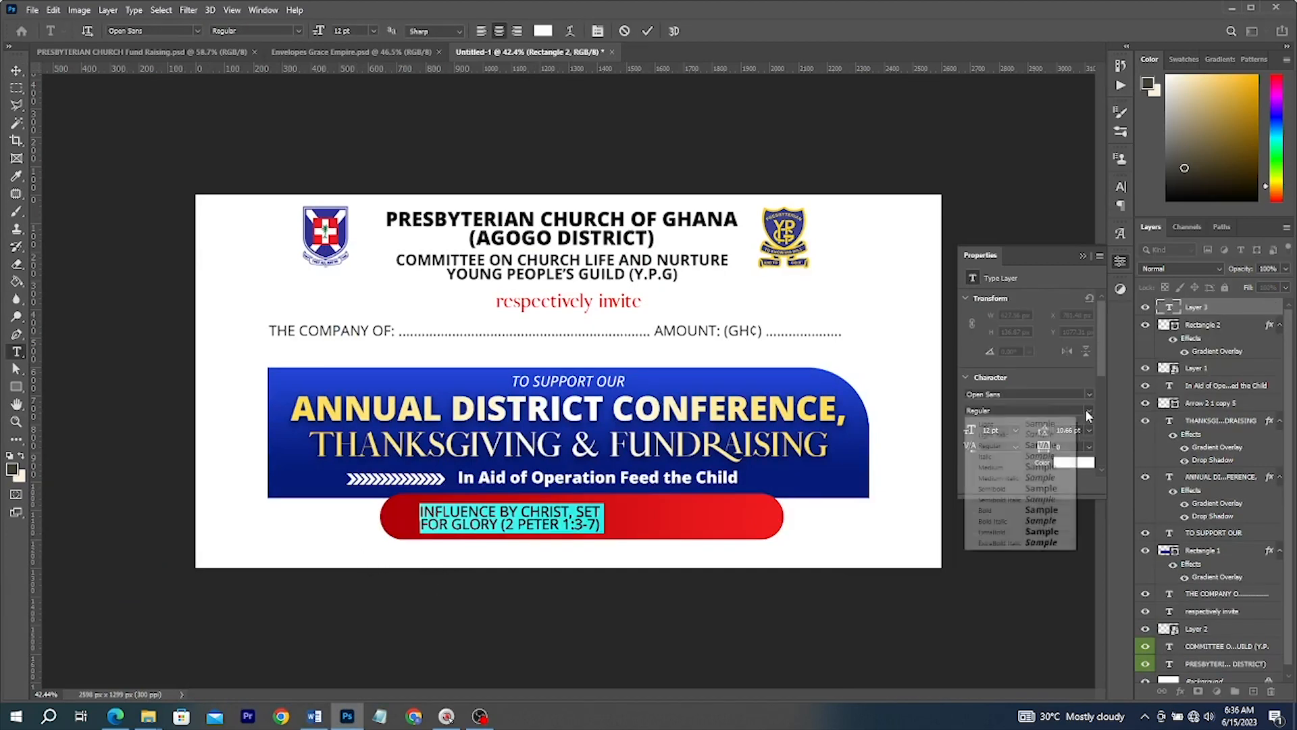
left_click(1016, 512)
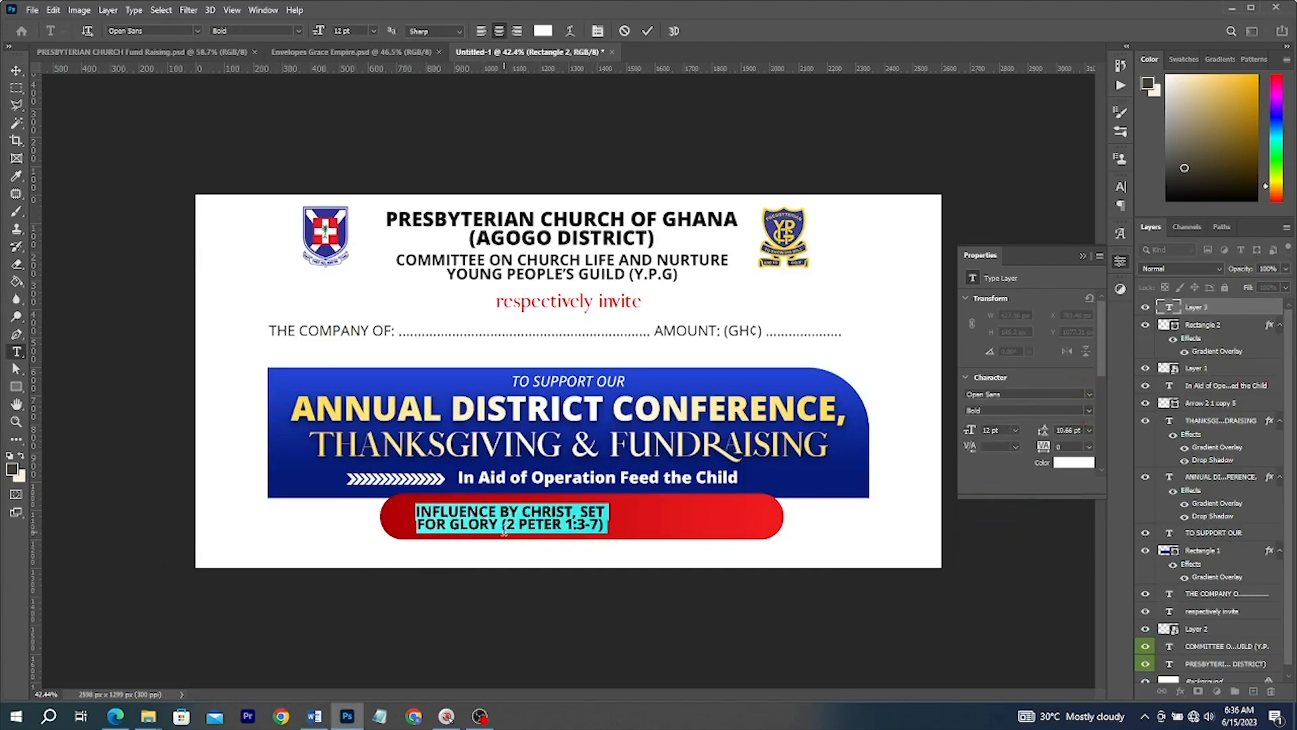
Recolor the "(2 PETER 1:3-7)" part of the theme text to yellow ffdd54
left_click_drag(505, 530, 647, 521)
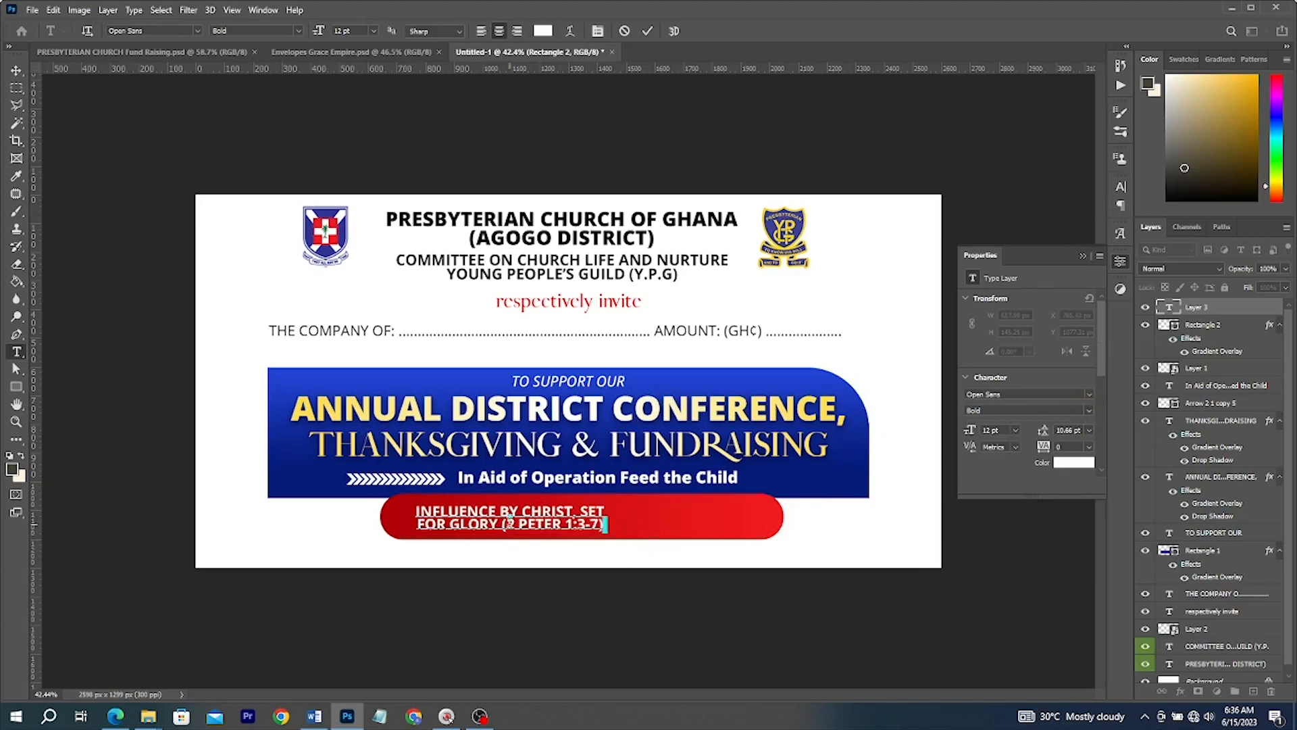
left_click_drag(502, 525, 626, 523)
left_click(1083, 464)
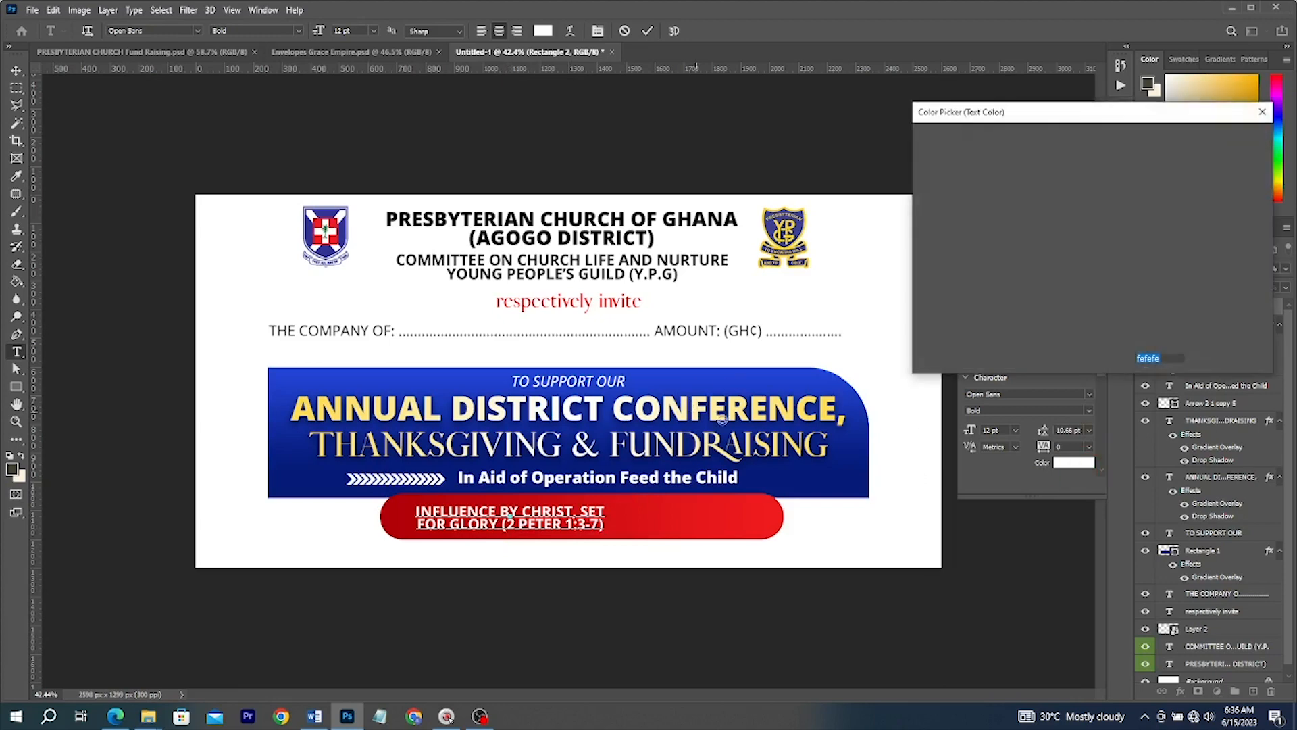
left_click(1221, 139)
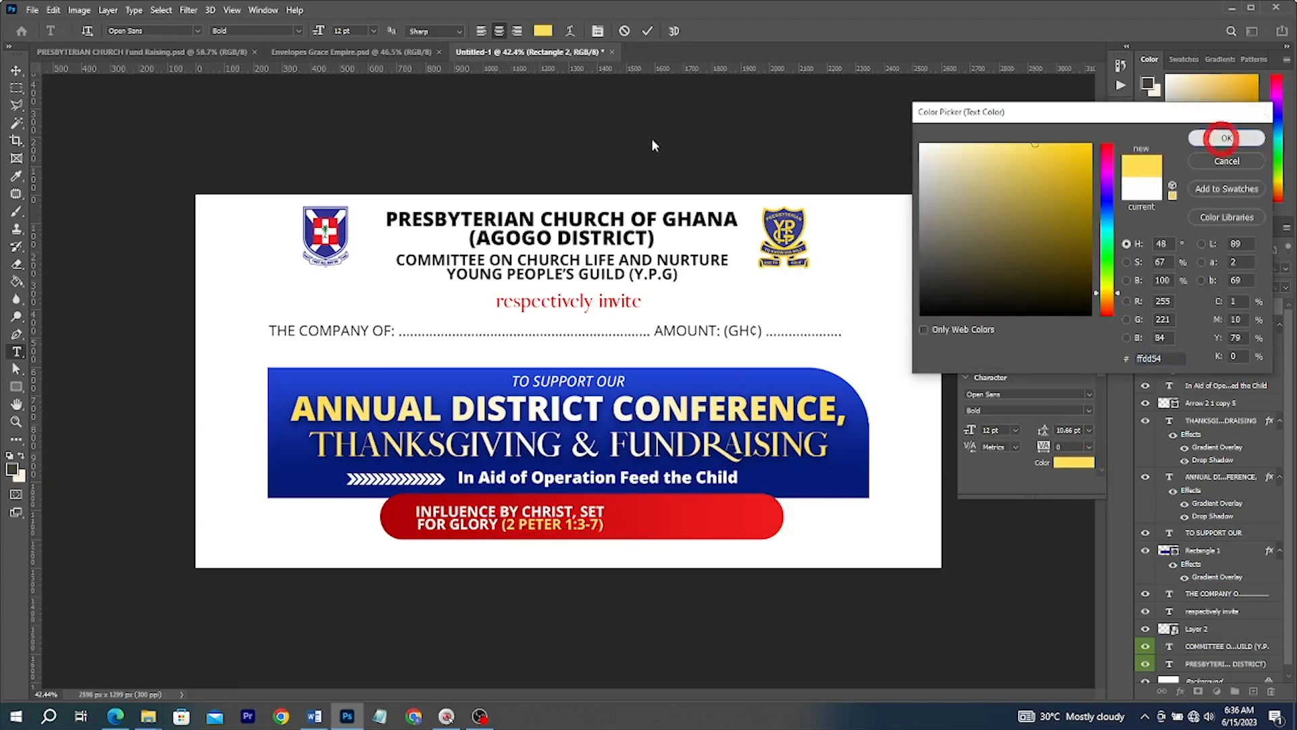
Enlarge the two-line theme text to about 15.22 pt and center it on the red pill
left_click(17, 71)
left_click_drag(568, 520, 654, 520)
key("Return")
Add a yellow bold "THEME:" label on the red pill, just before the theme text
scroll(378, 522, "up", 2)
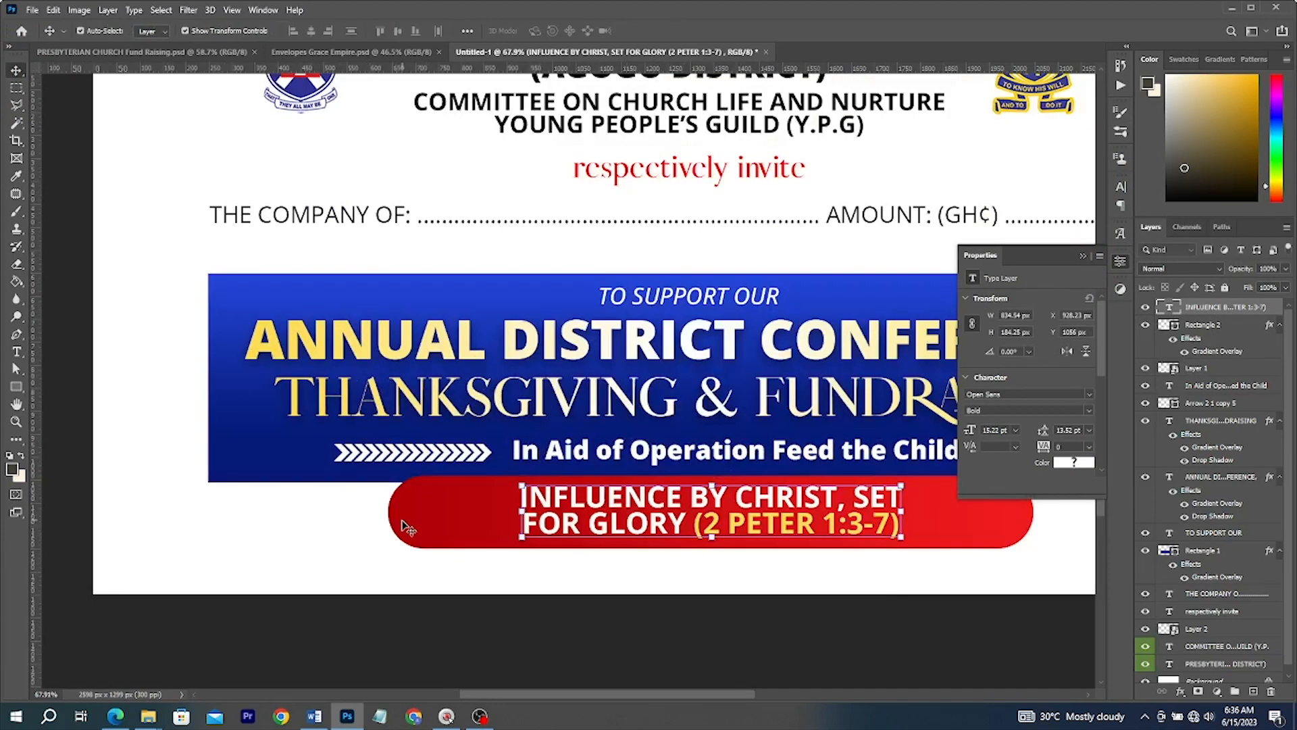
key("t")
left_click(406, 516)
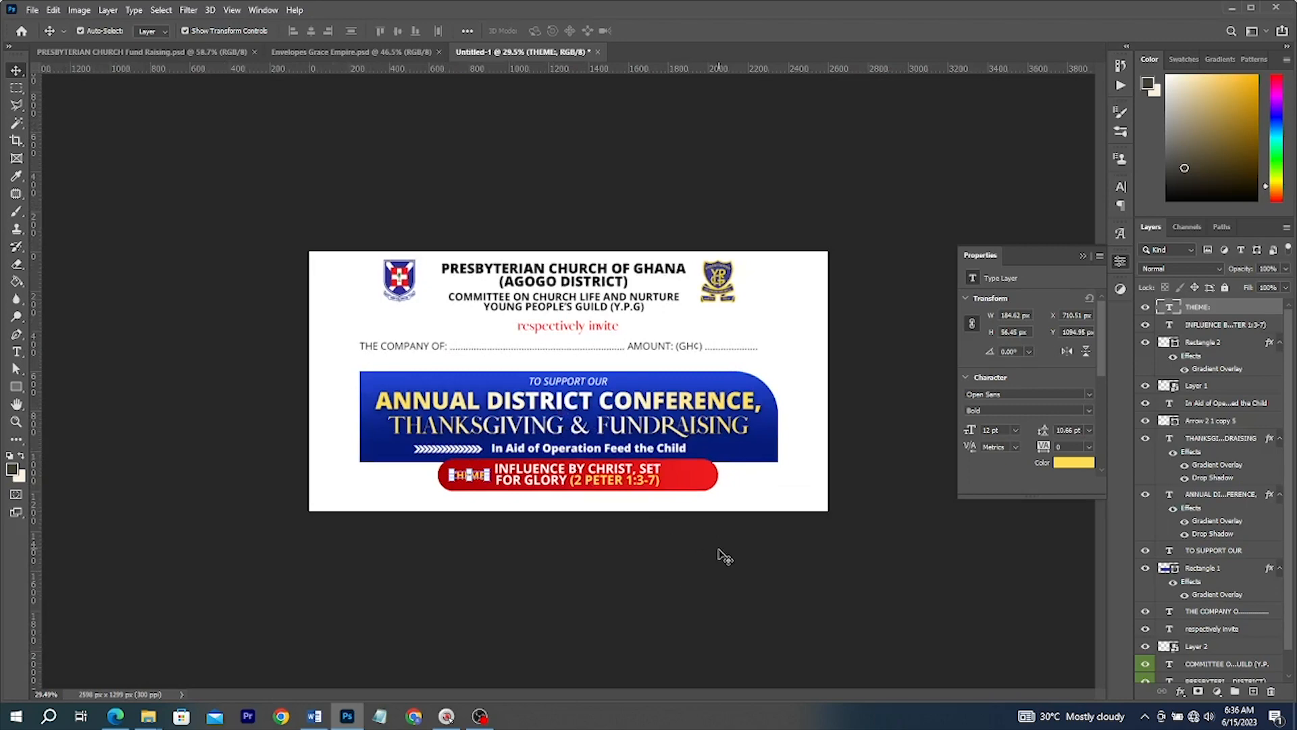
Select the blue banner and red pill together with their texts and move them up to Y 552 px
left_click_drag(720, 550, 442, 366)
left_click_drag(578, 410, 575, 399)
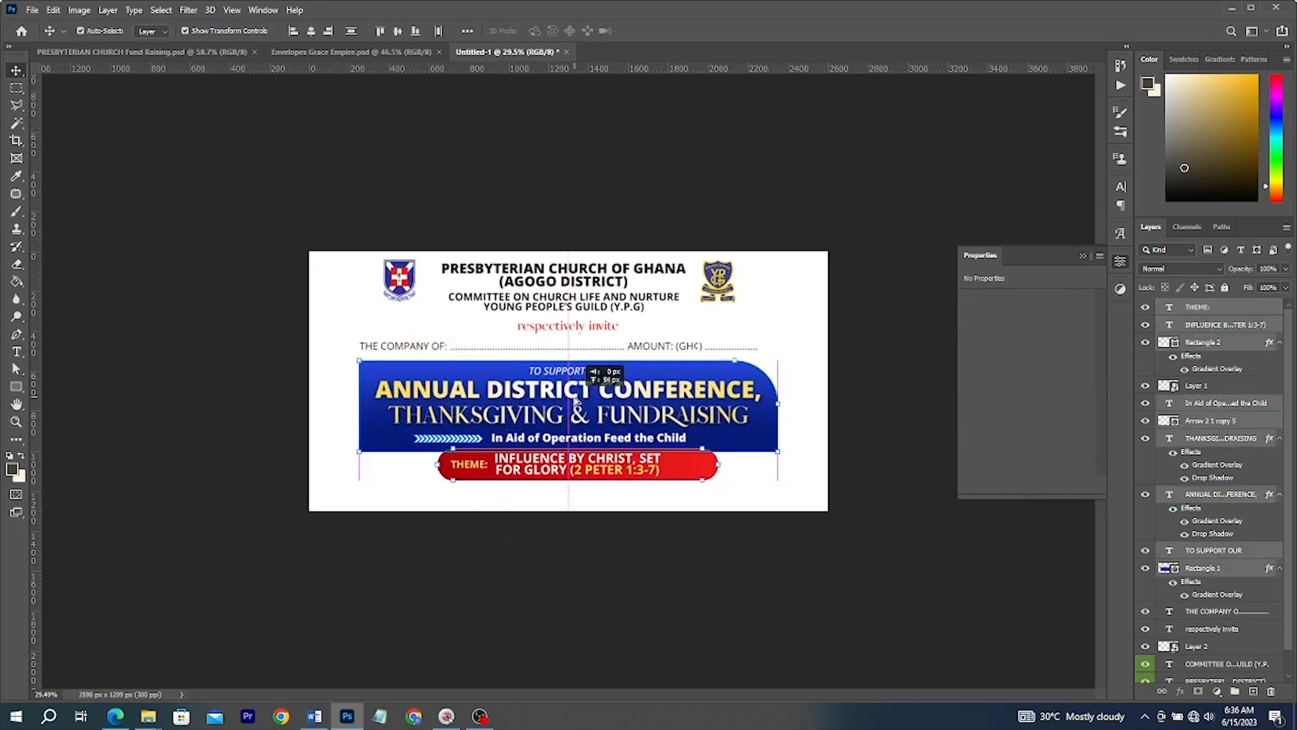
key("Down")
key("Down")
key("Down")
key("Down")
key("Down")
key("Down")
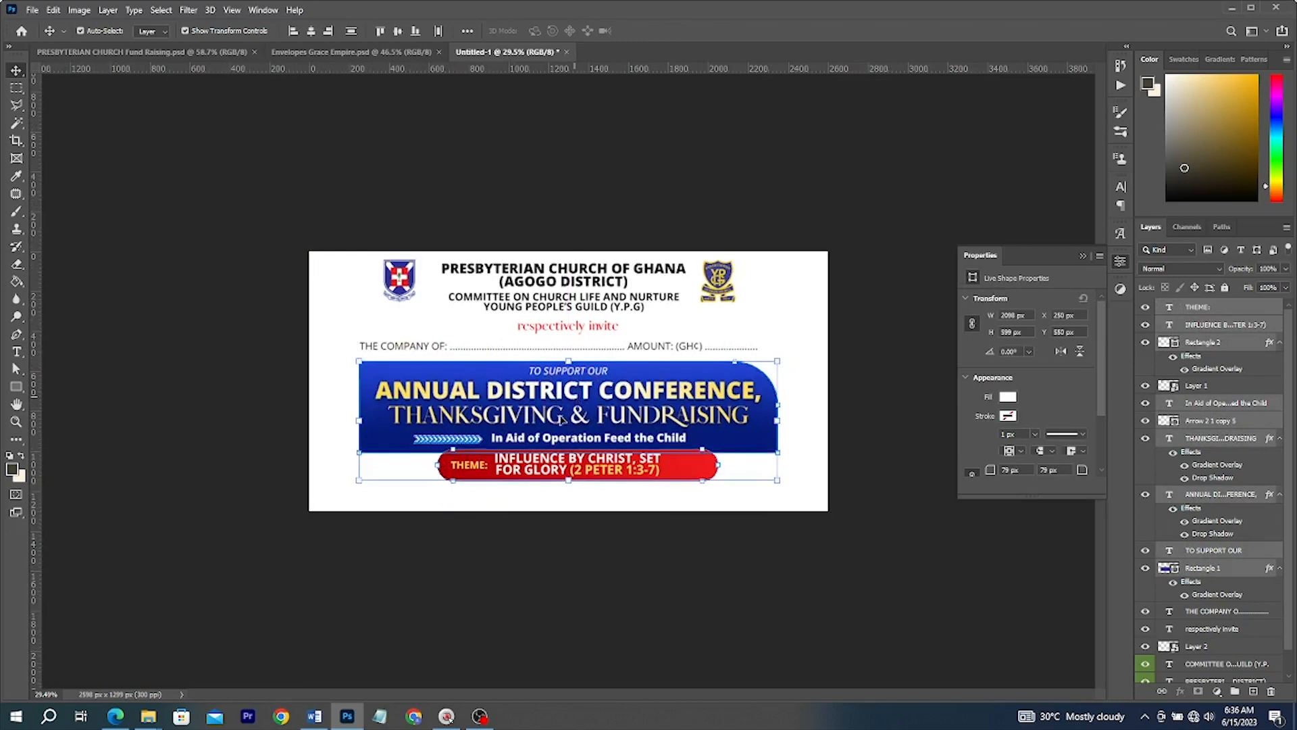
key("Down")
key("Up")
key("Up")
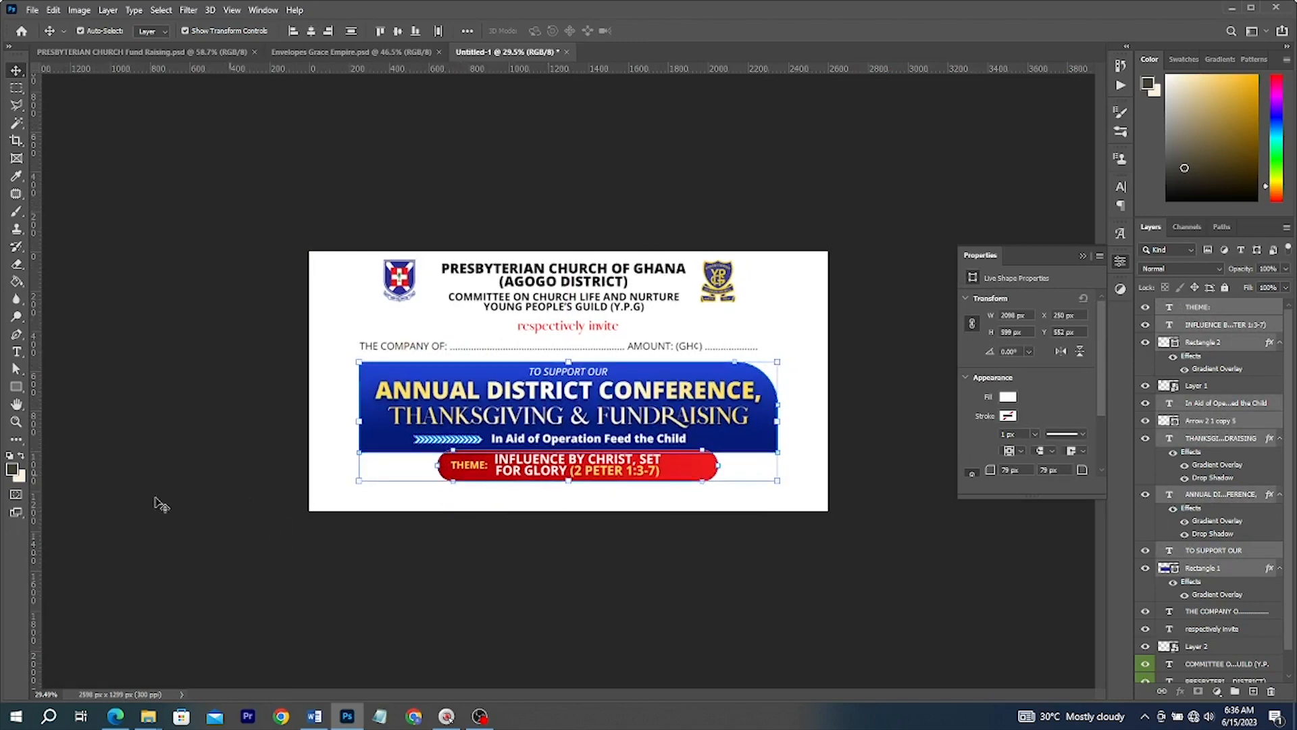
Draw a rectangle about 2721 by 184 px across the envelope's lower edge and fill it with blue
right_click(16, 386)
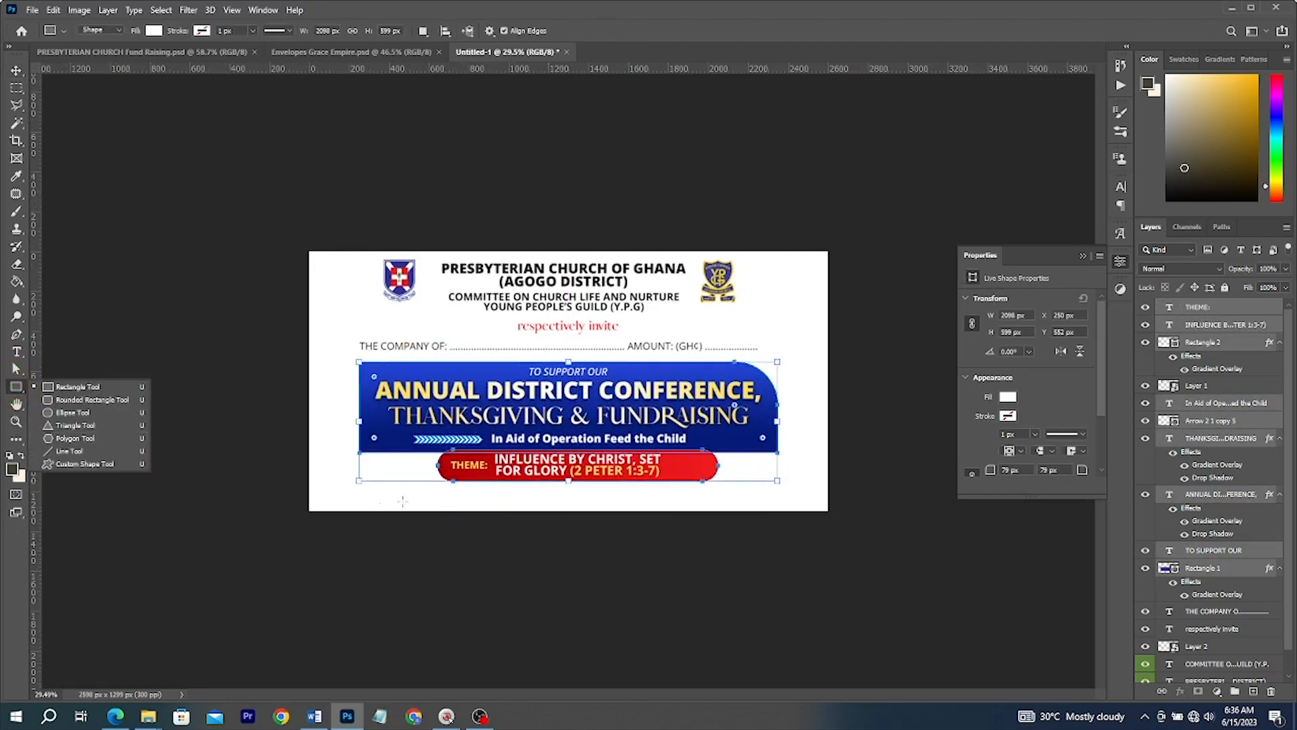
left_click_drag(300, 488, 843, 524)
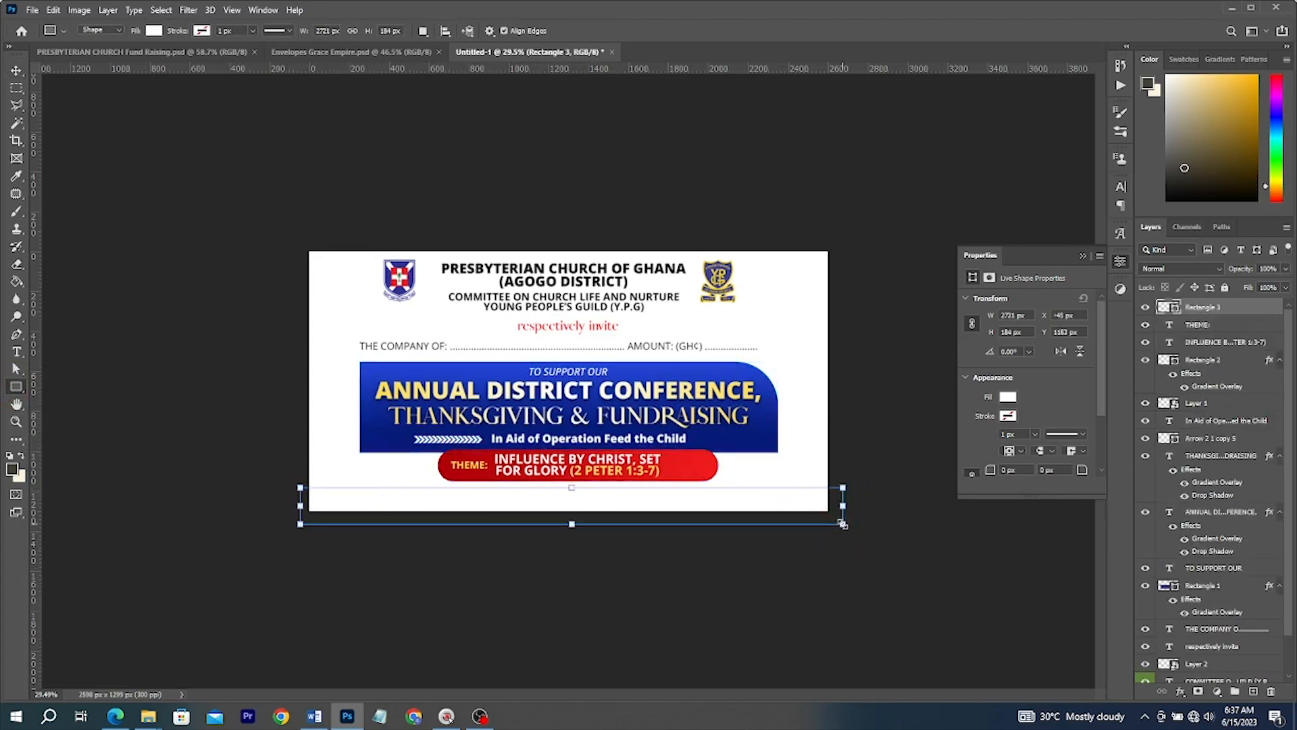
key("v")
scroll(597, 501, "up", 4)
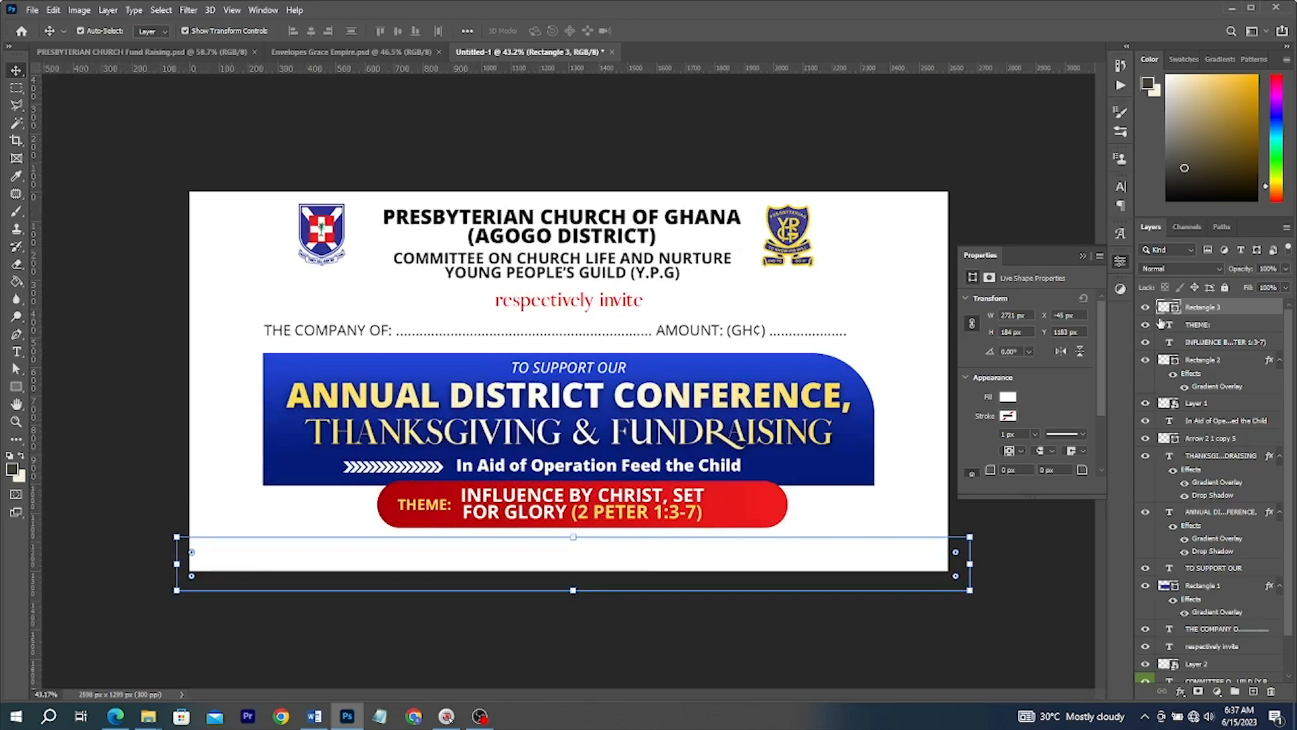
double_click(1166, 309)
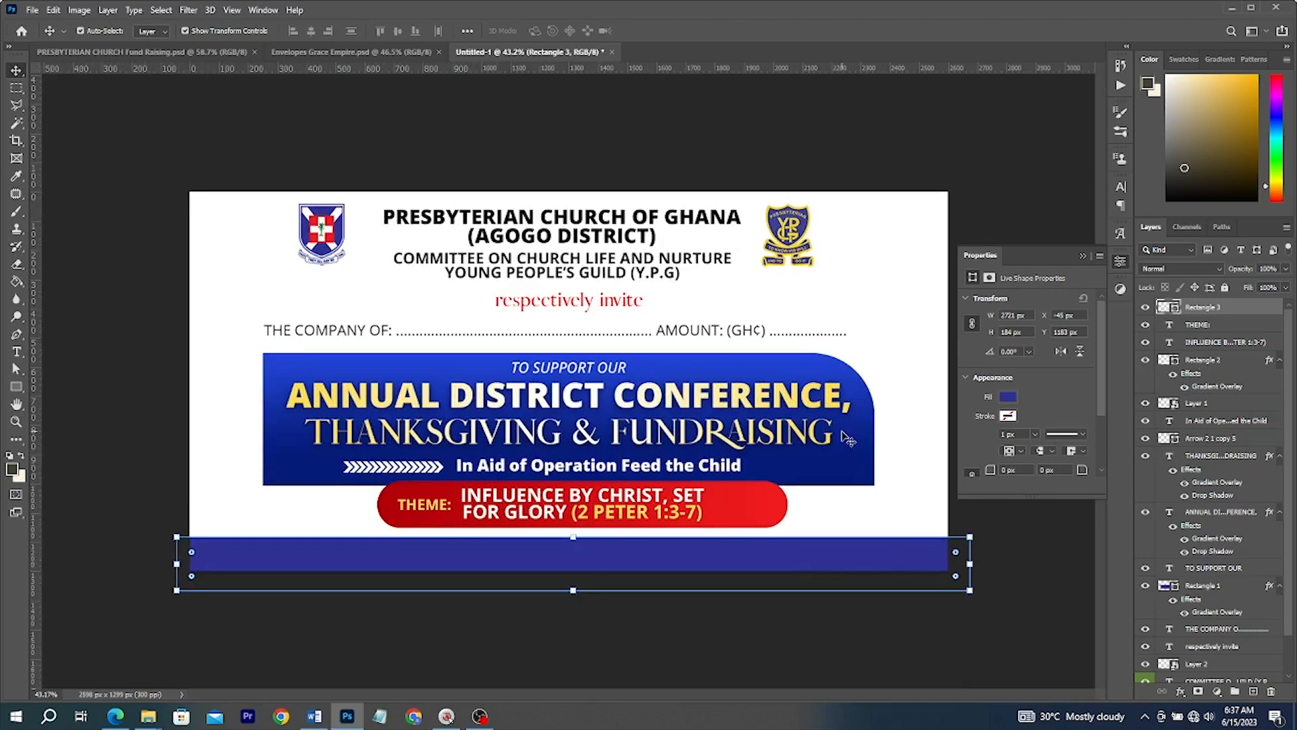
Copy the blue banner's layer style and paste it onto the new footer strip
left_click(848, 440)
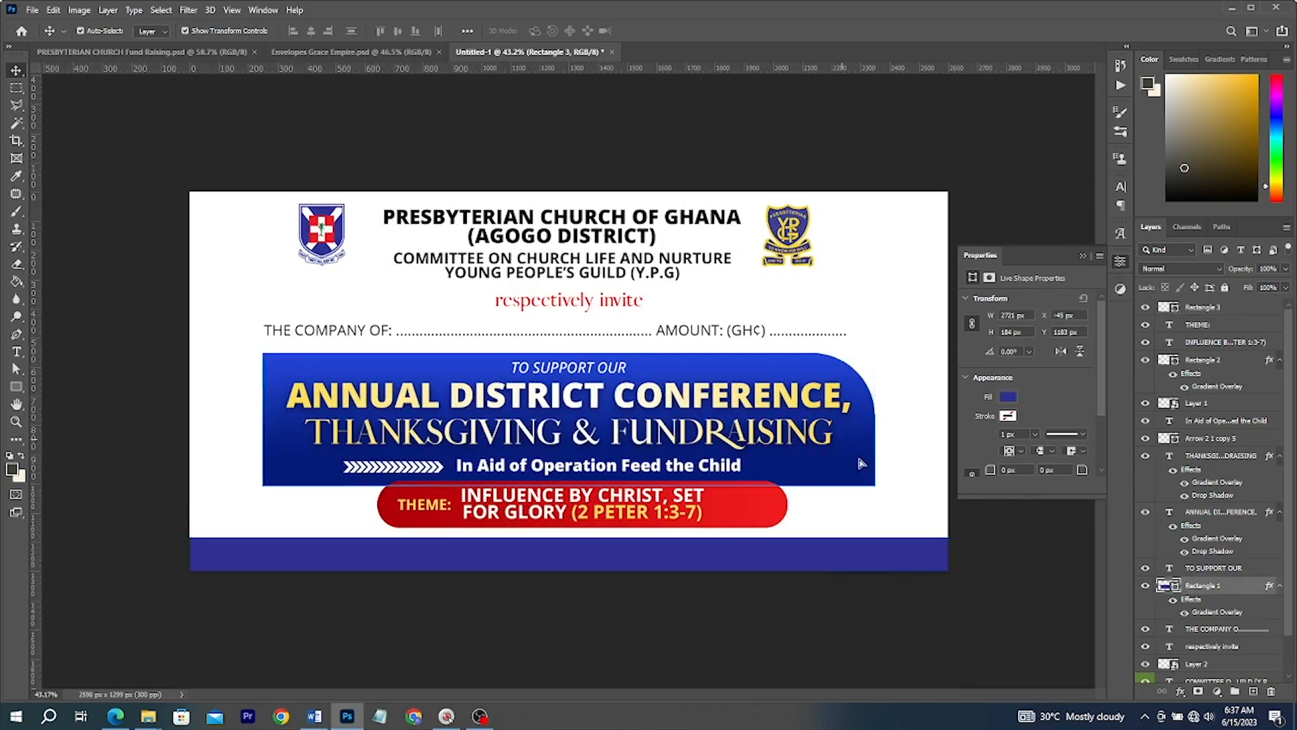
right_click(1245, 585)
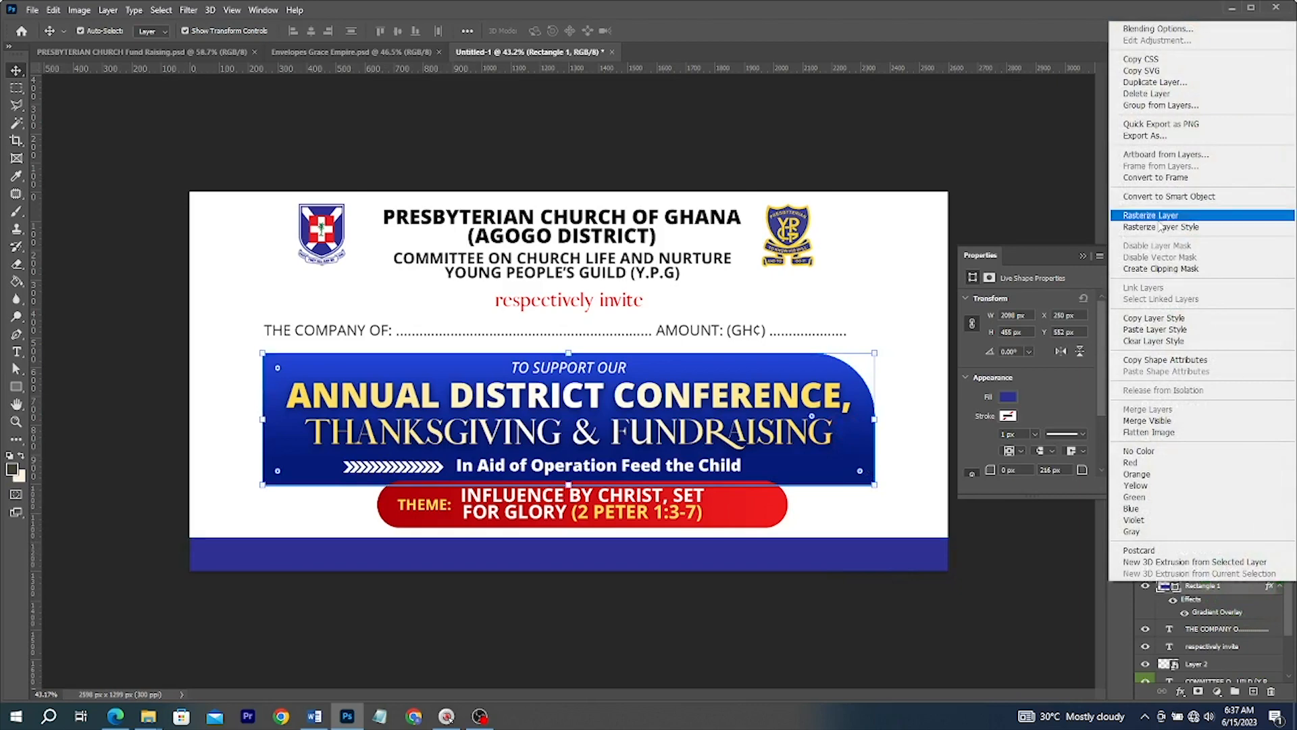
left_click(1139, 319)
left_click(858, 556)
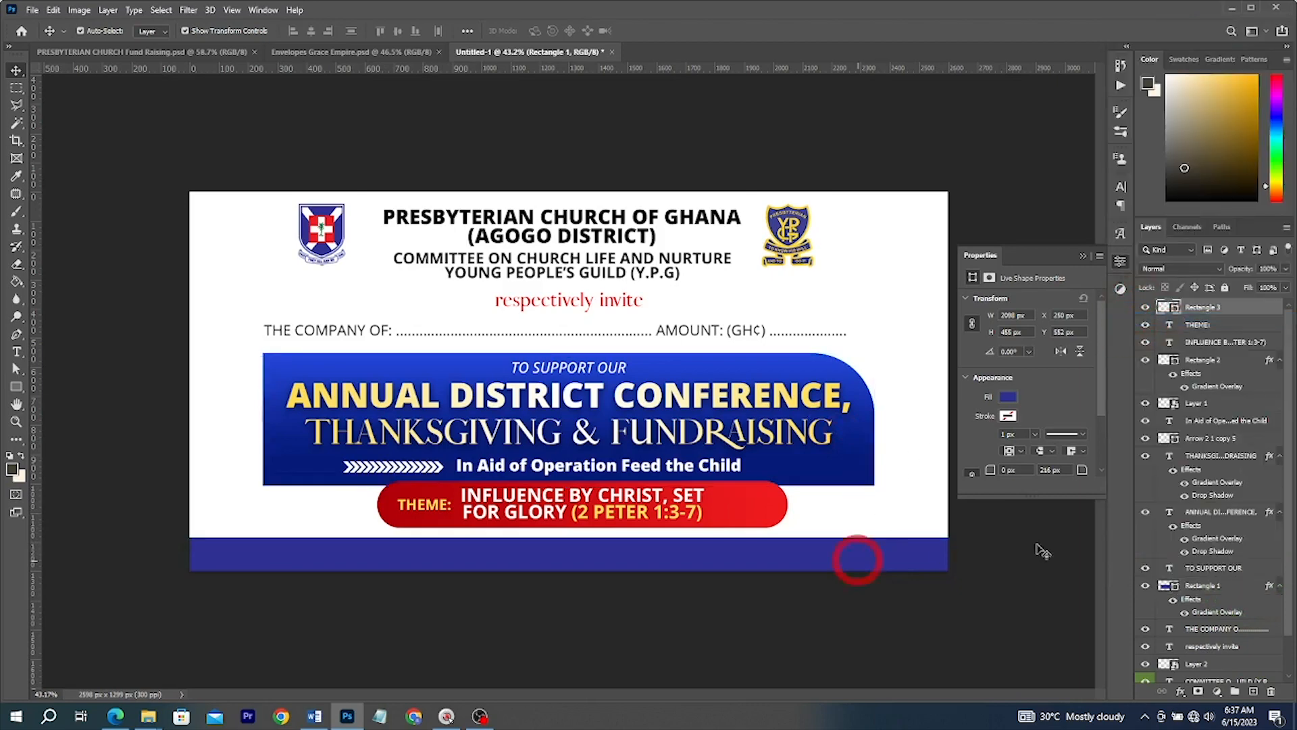
right_click(1214, 308)
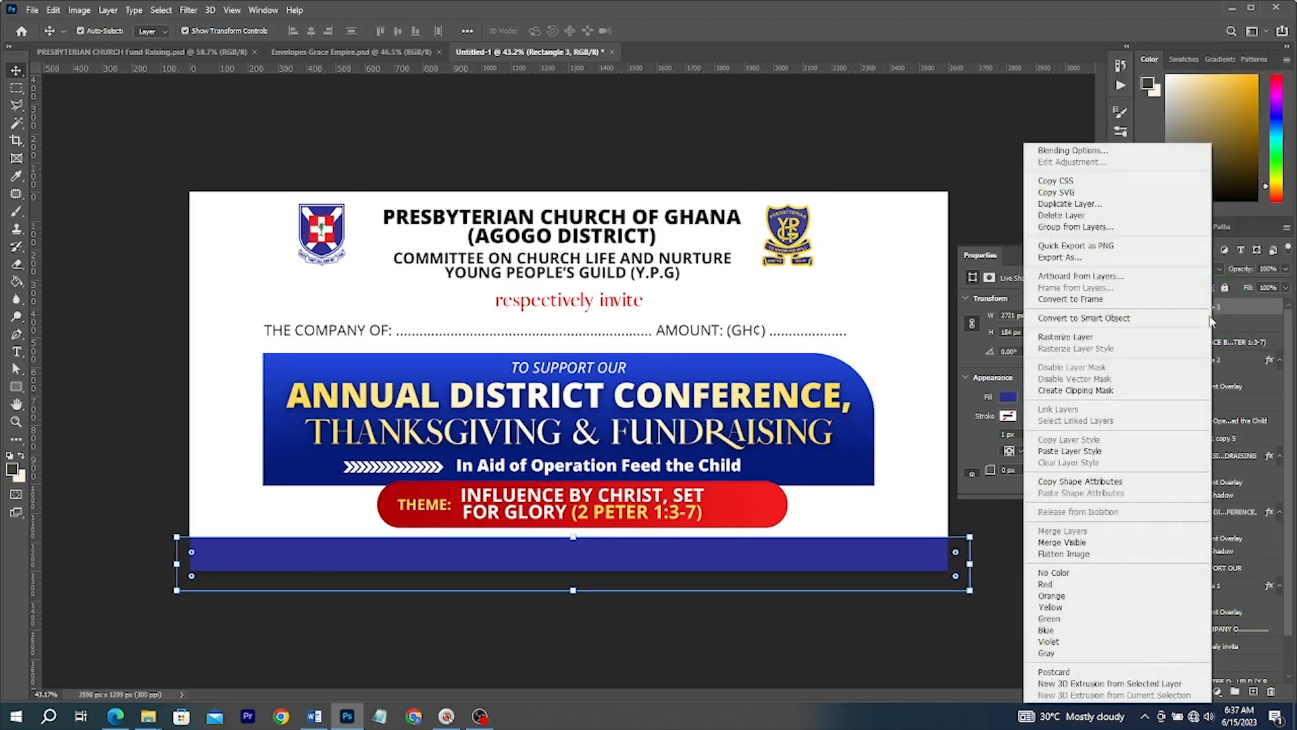
left_click(1084, 451)
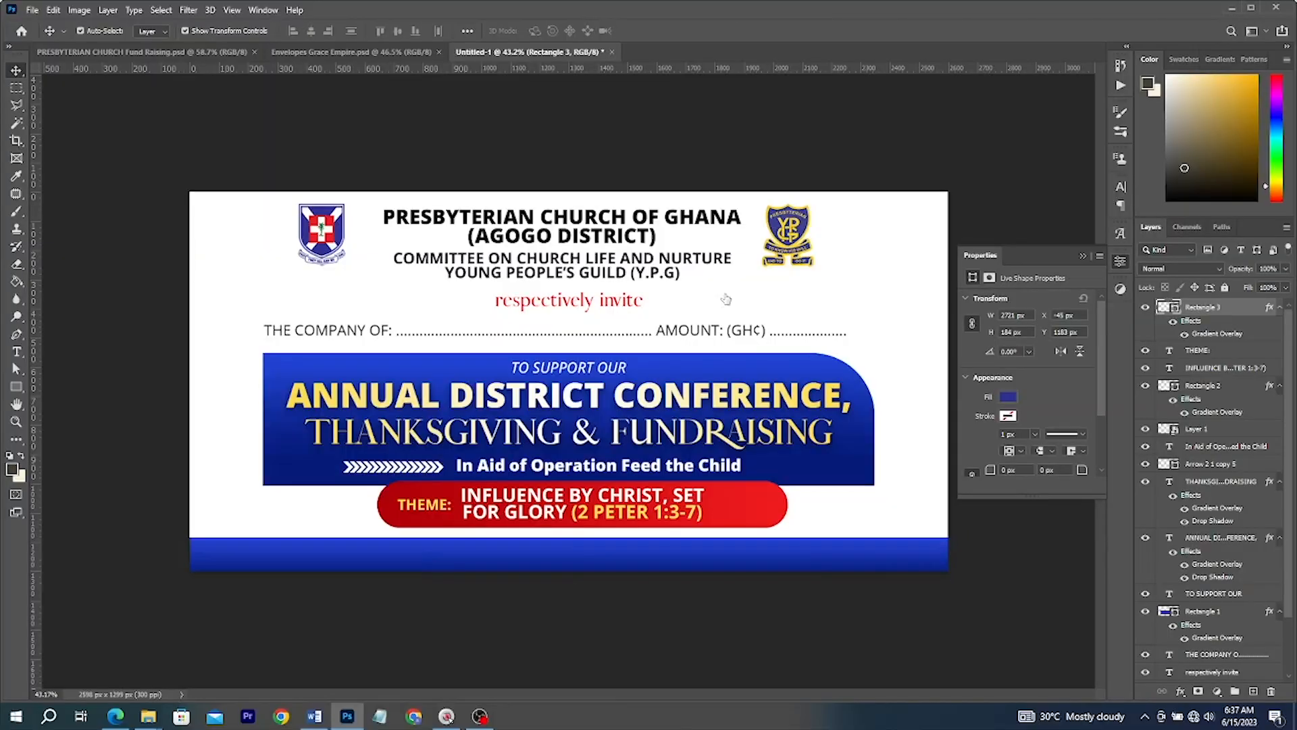
Set the footer strip's Gradient Overlay angle to 0°
double_click(1201, 335)
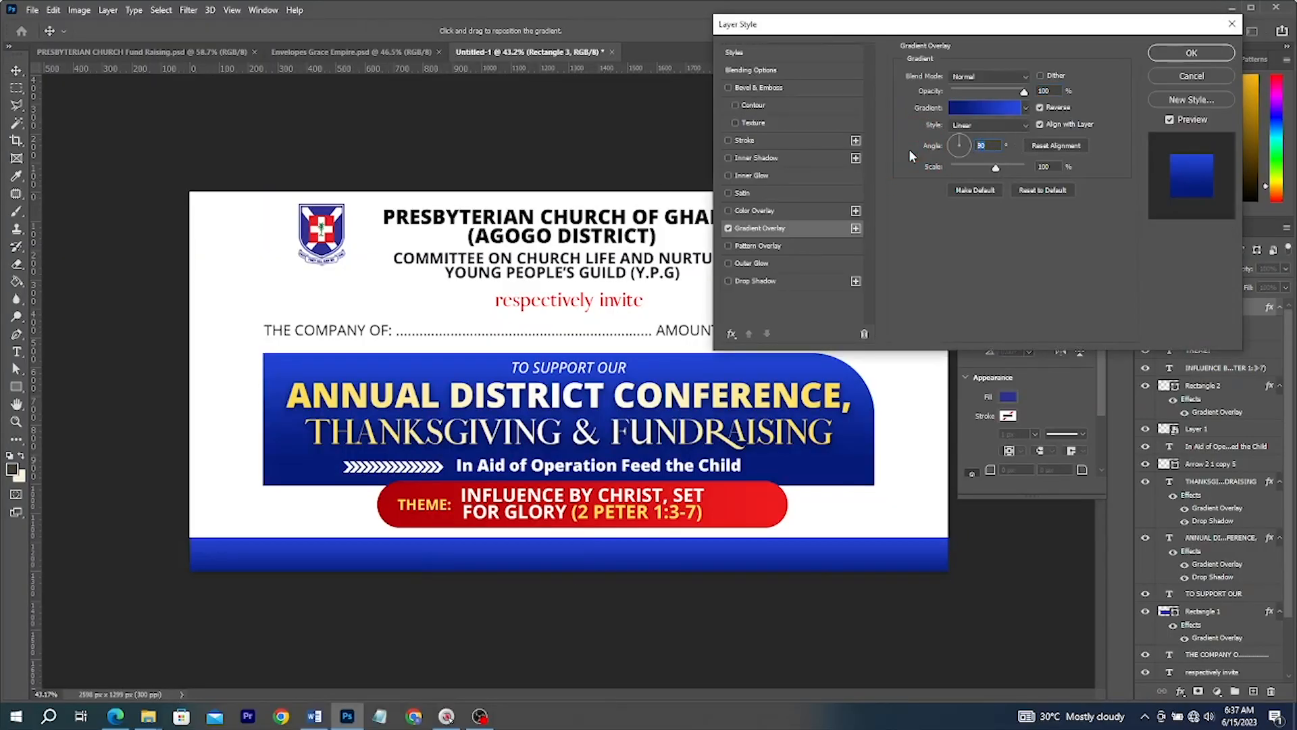
type("0")
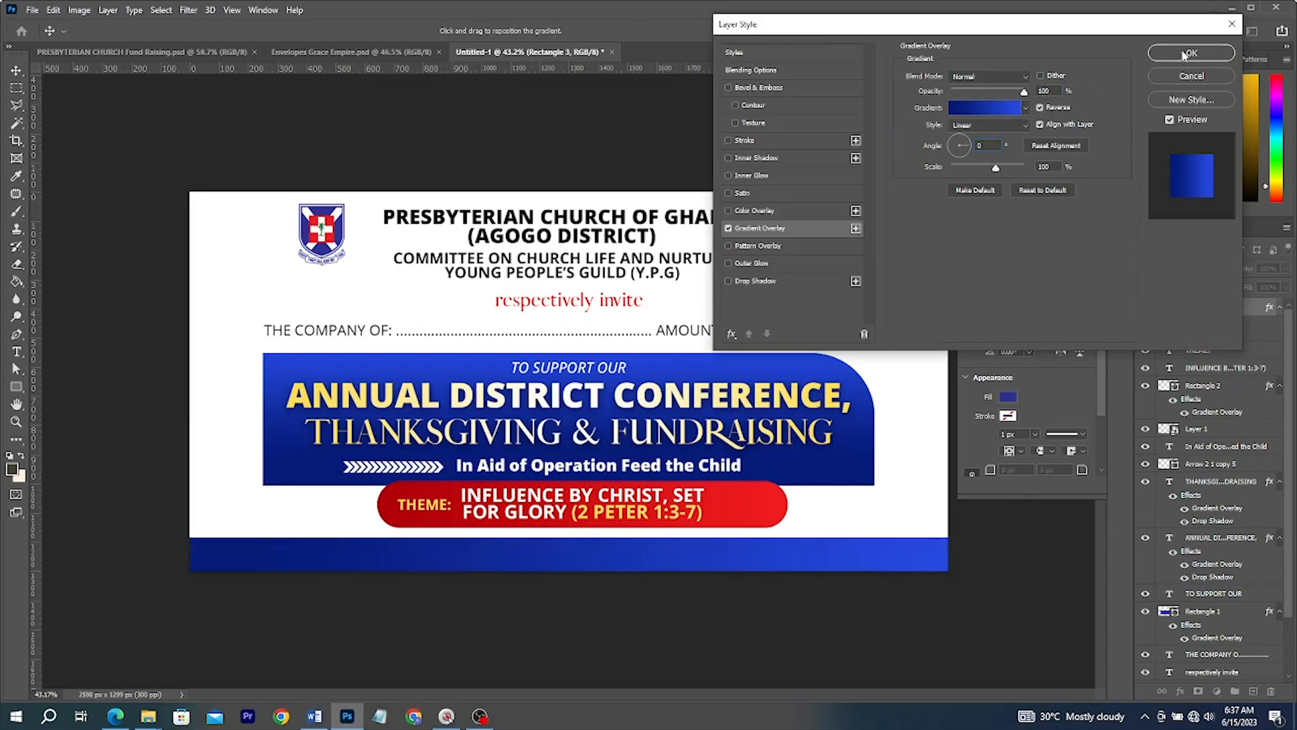
left_click(1188, 54)
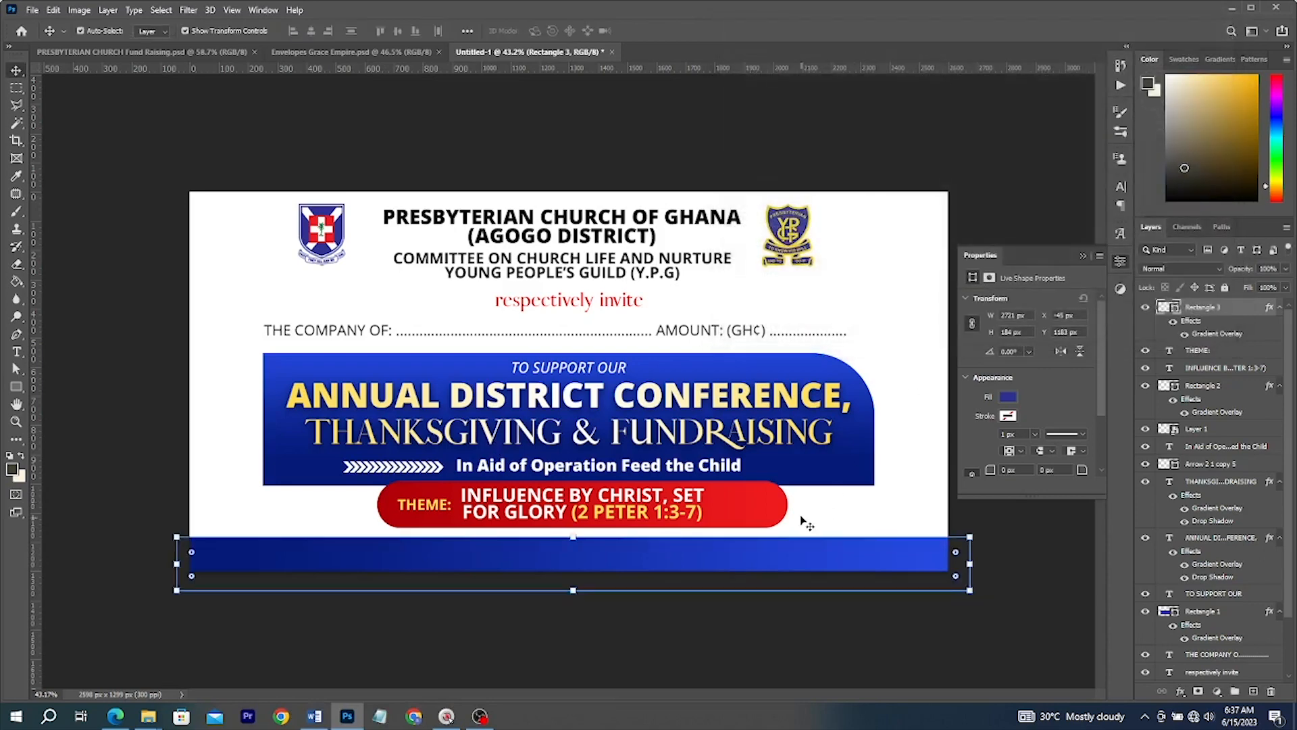
Select the banner, pill and footer strip with the title and theme texts, nudge them up 11 px, and deselect
left_click_drag(814, 654, 459, 353)
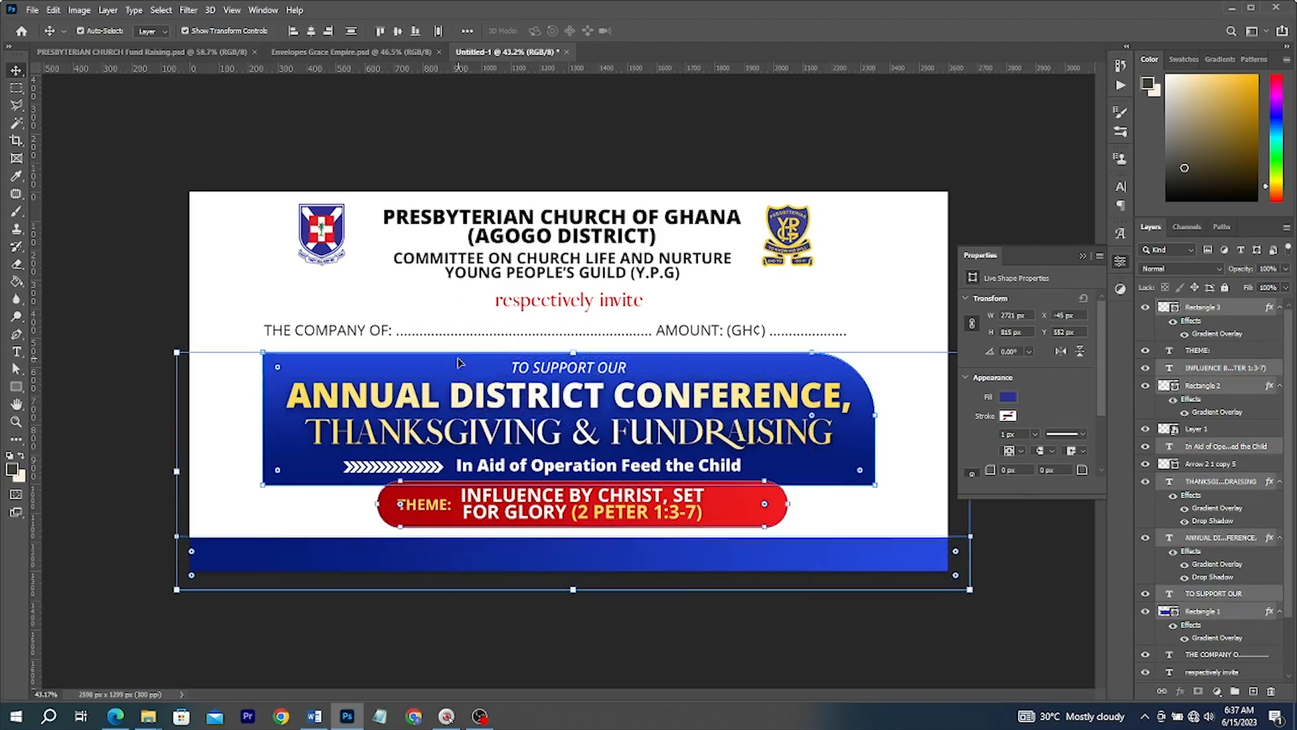
key("Up")
key("Up")
key("Up")
key("Up")
key("Up")
key("Up")
key("Up")
key("Up")
key("Up")
key("Up")
key("Up")
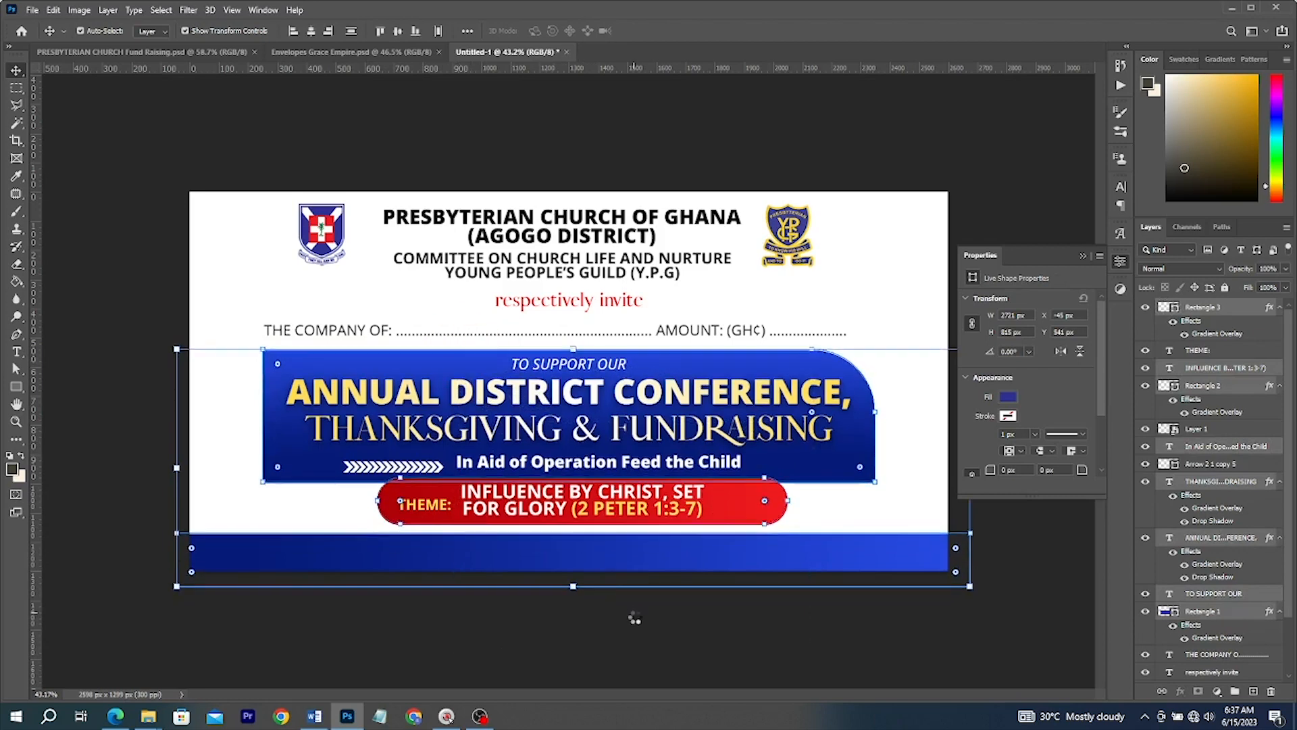
left_click(634, 618)
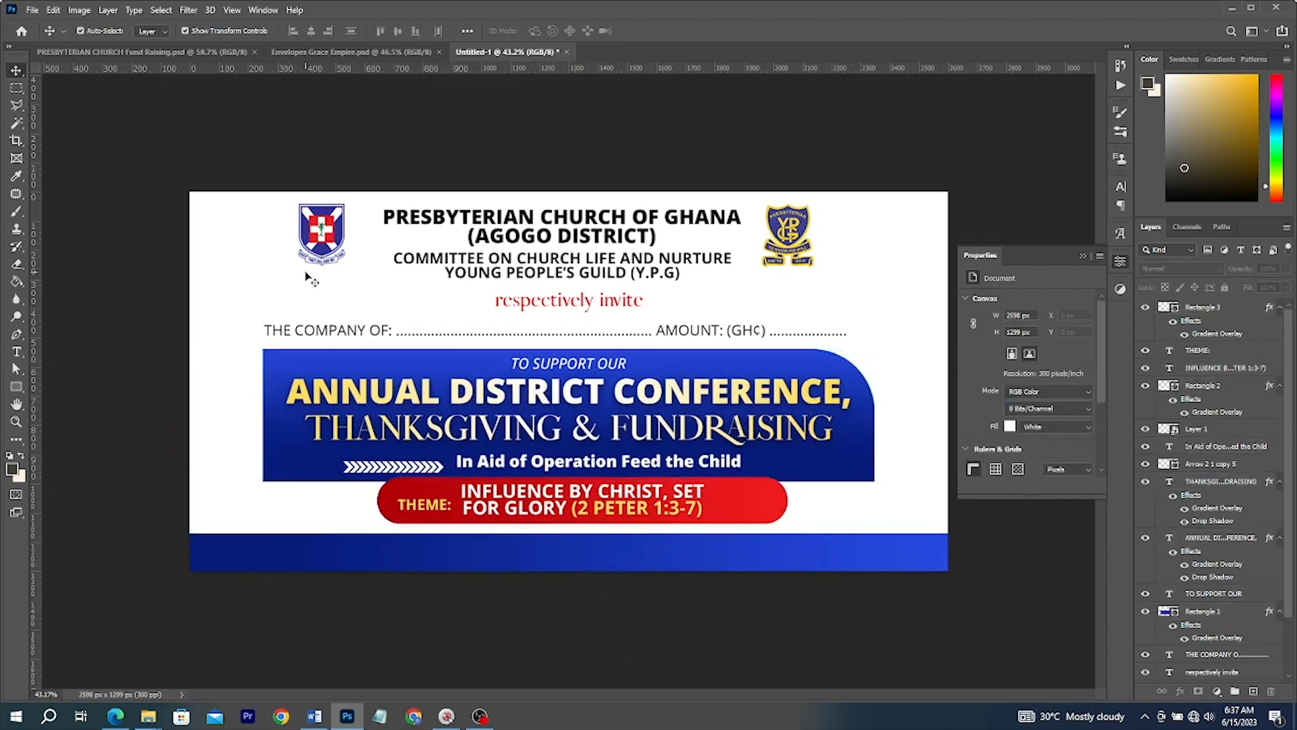
Place the RSVP label and three contact texts from the finished design on the footer strip and scale them to about 114%
left_click_drag(479, 83, 602, 556)
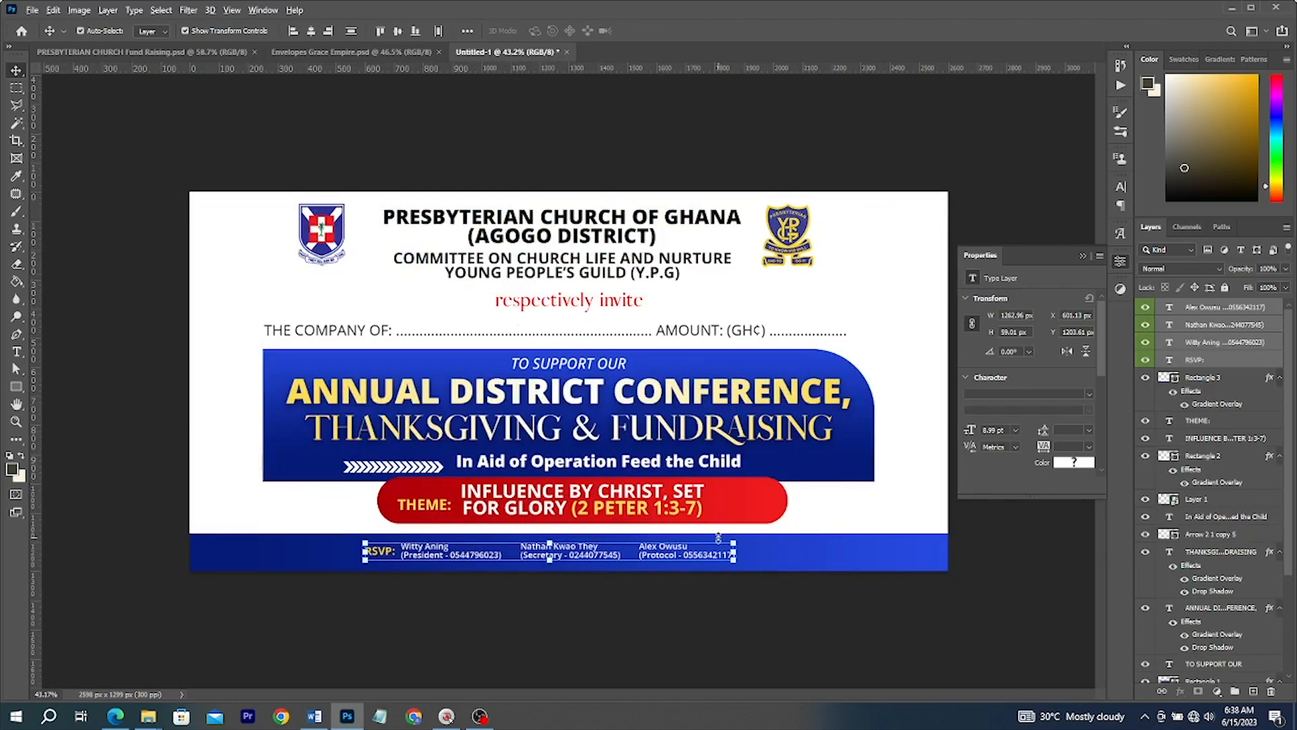
left_click_drag(736, 543, 761, 541)
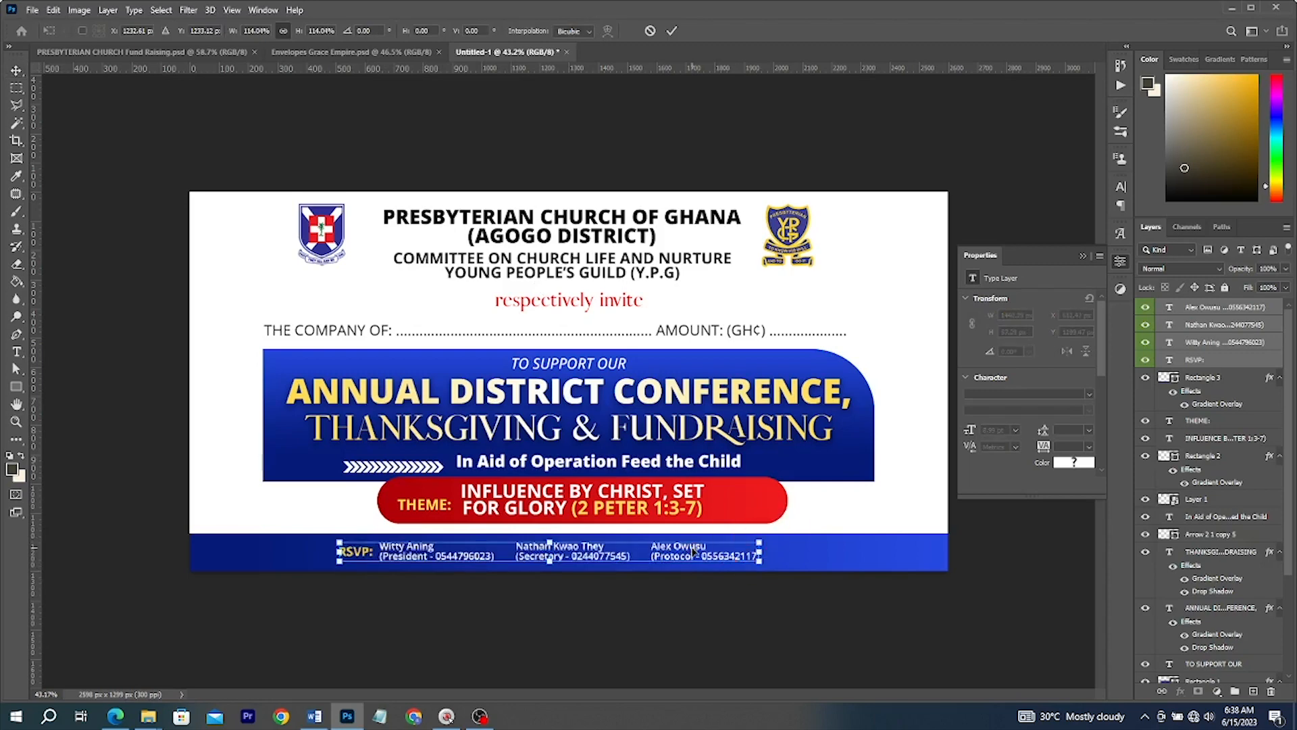
Switch to PRESBYTERIAN CHURCH Fund Raising.psd, collapse its Text layer group, and examine the finished layout
left_click(195, 49)
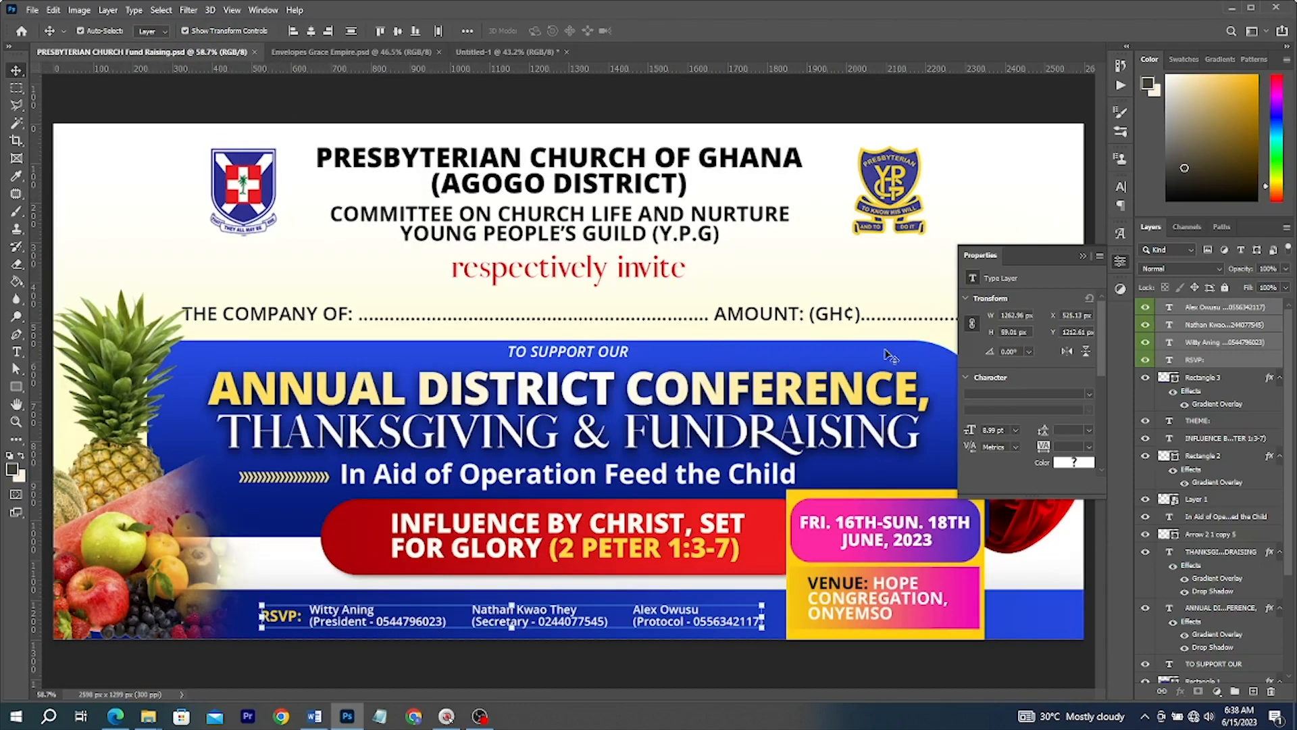
left_click(1167, 343)
left_click(1162, 340)
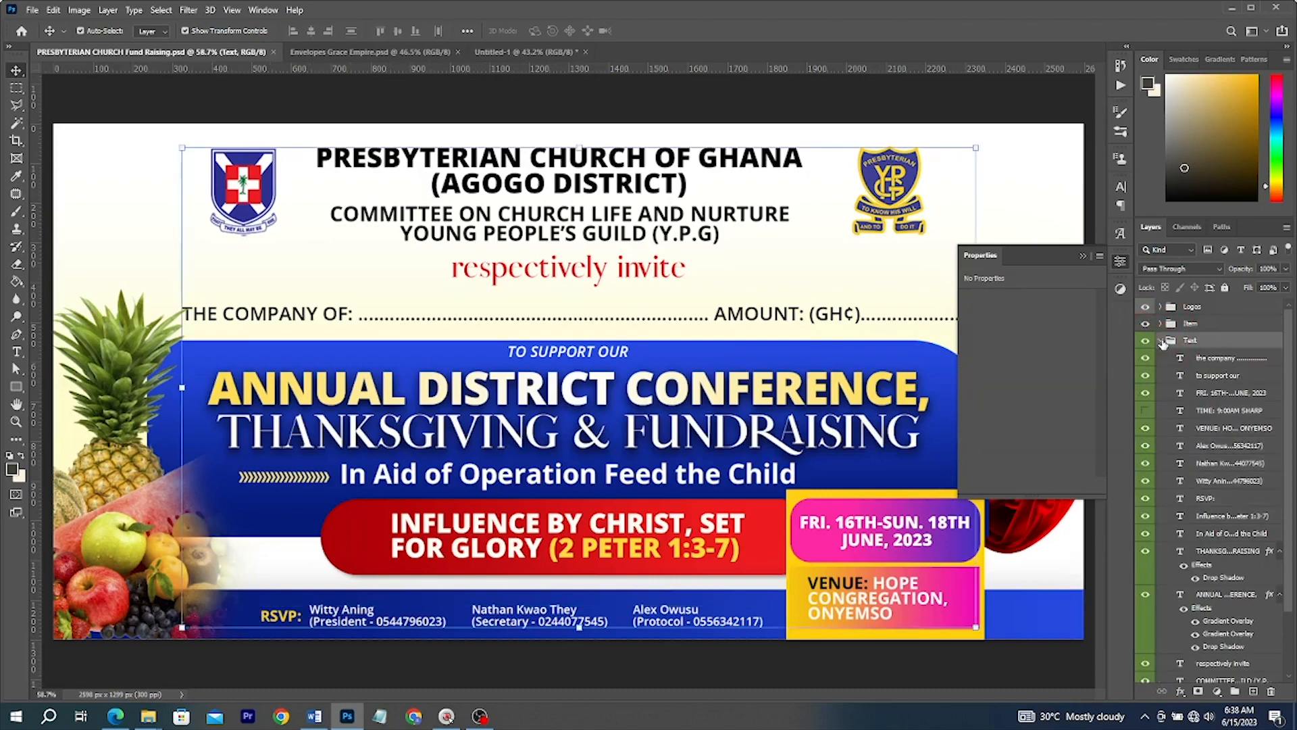
left_click(684, 107)
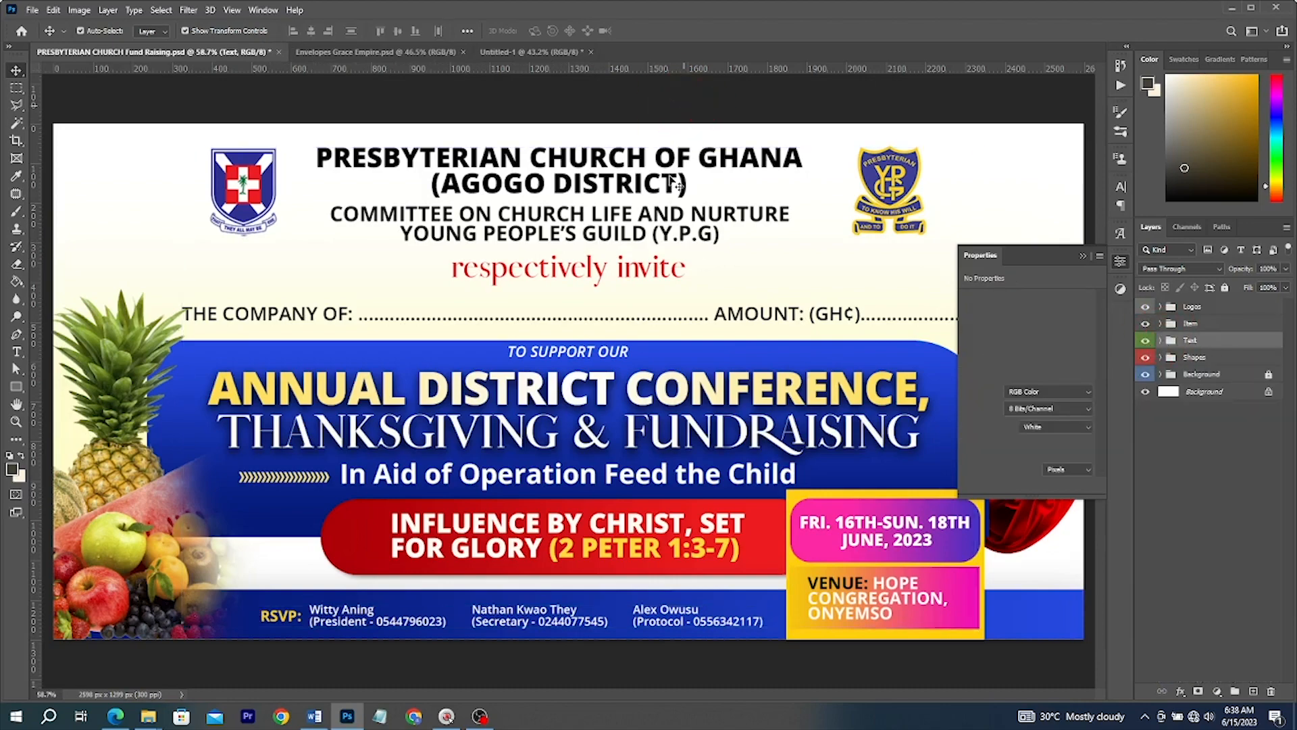
scroll(672, 177, "down", 2)
scroll(671, 177, "up", 2)
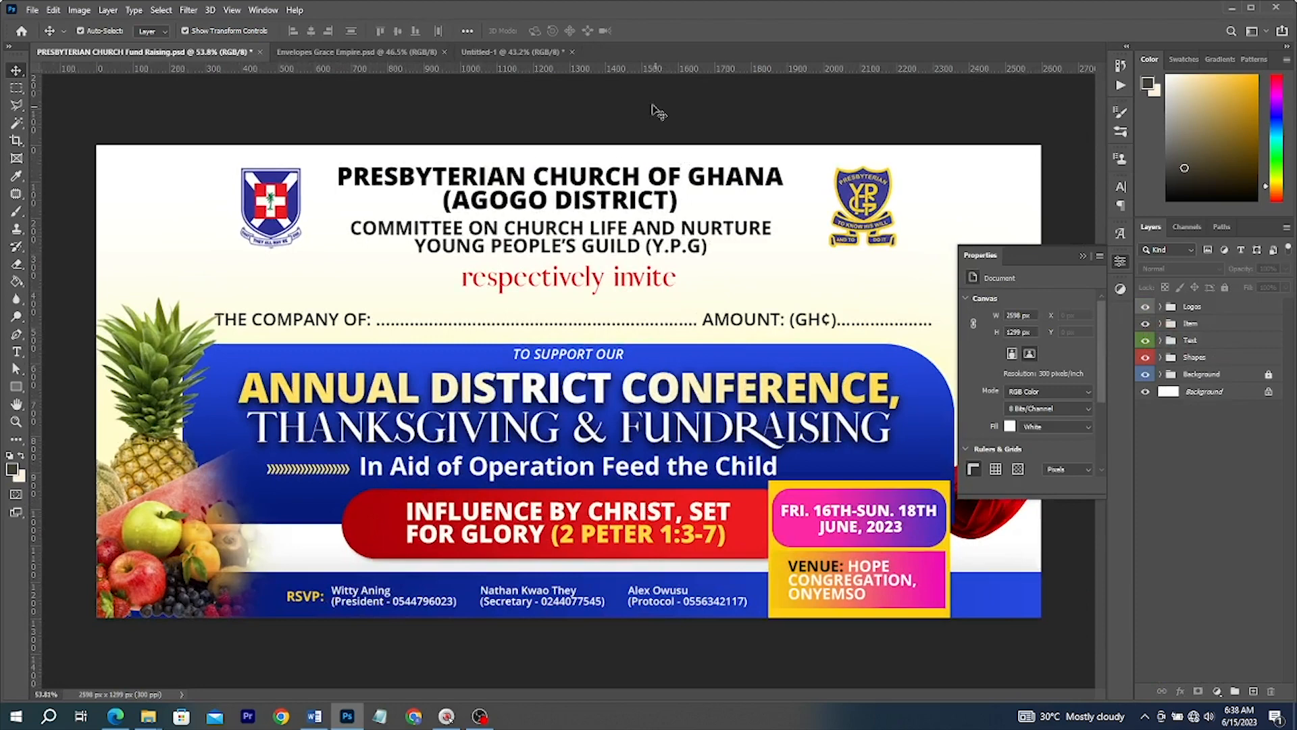
Return to the Untitled-1 document and collapse the Properties panel
left_click(533, 53)
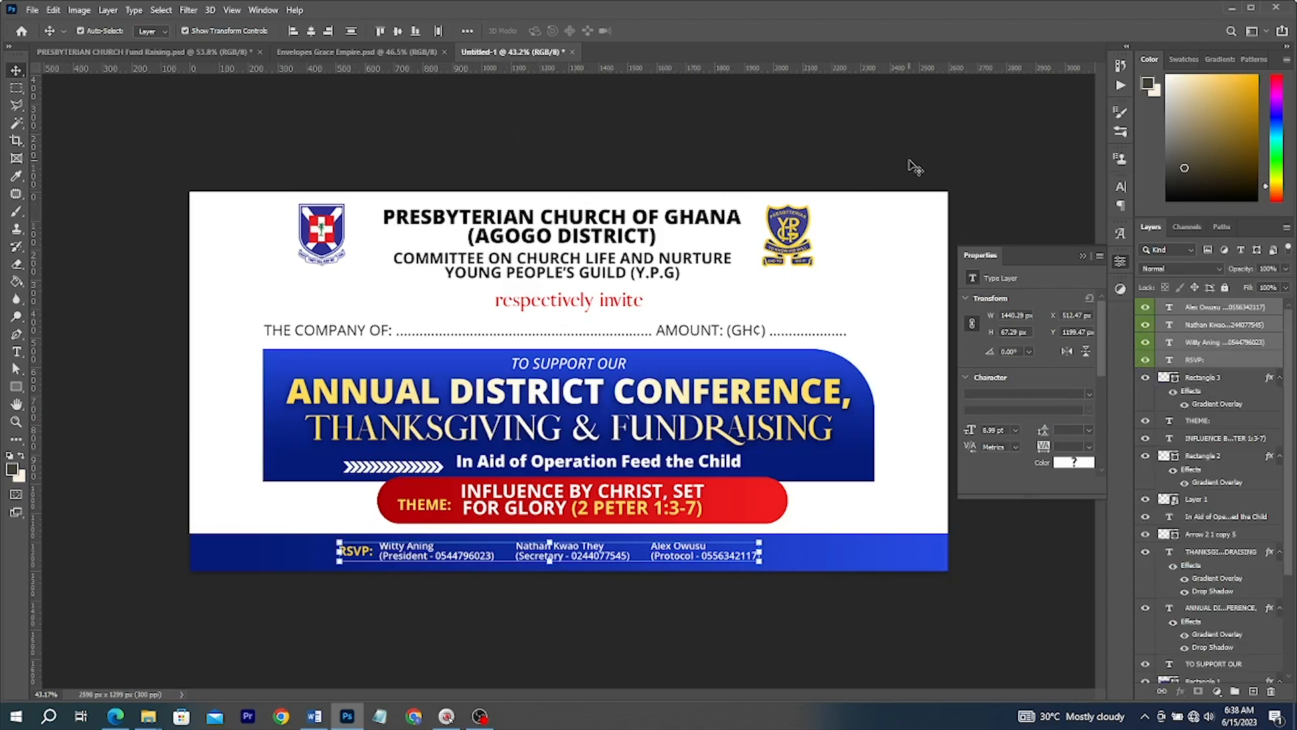
left_click(1080, 258)
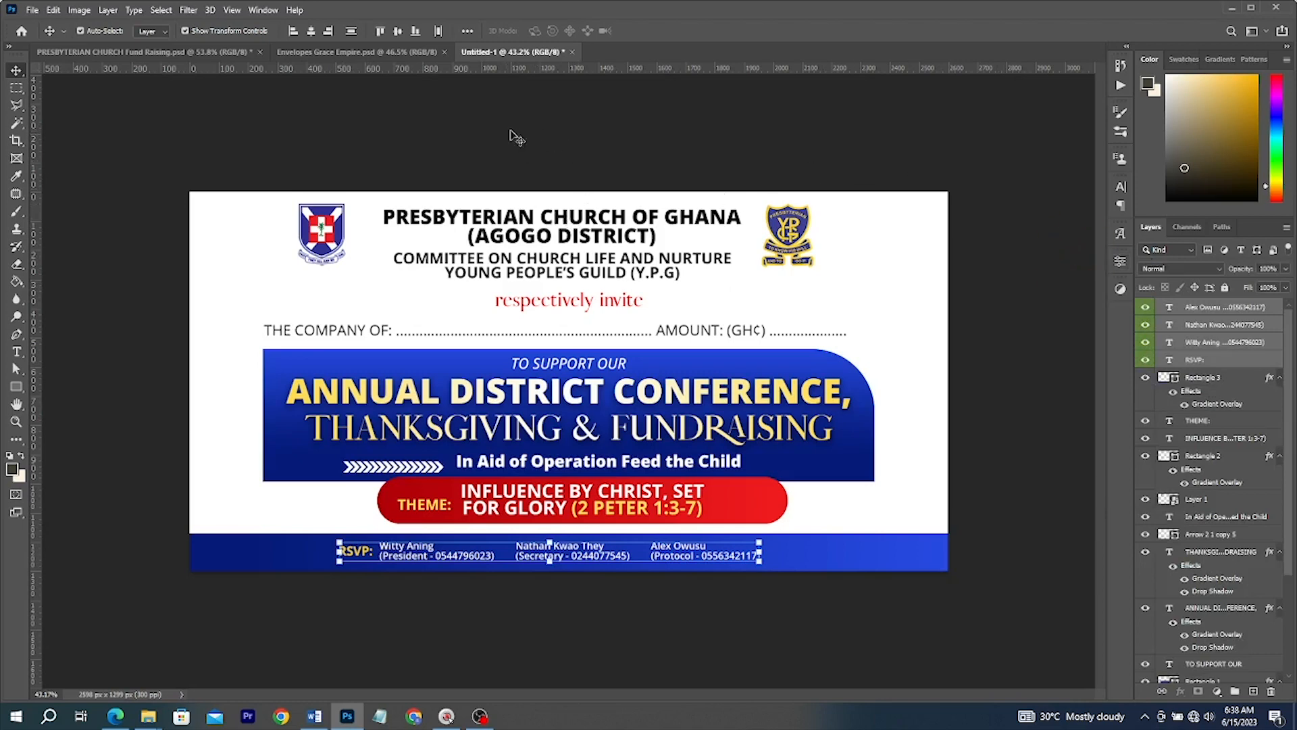
Bring the yellow date and venue block from the finished design into Untitled-1 and position it over the right ends of the pill and footer strip
left_click(109, 54)
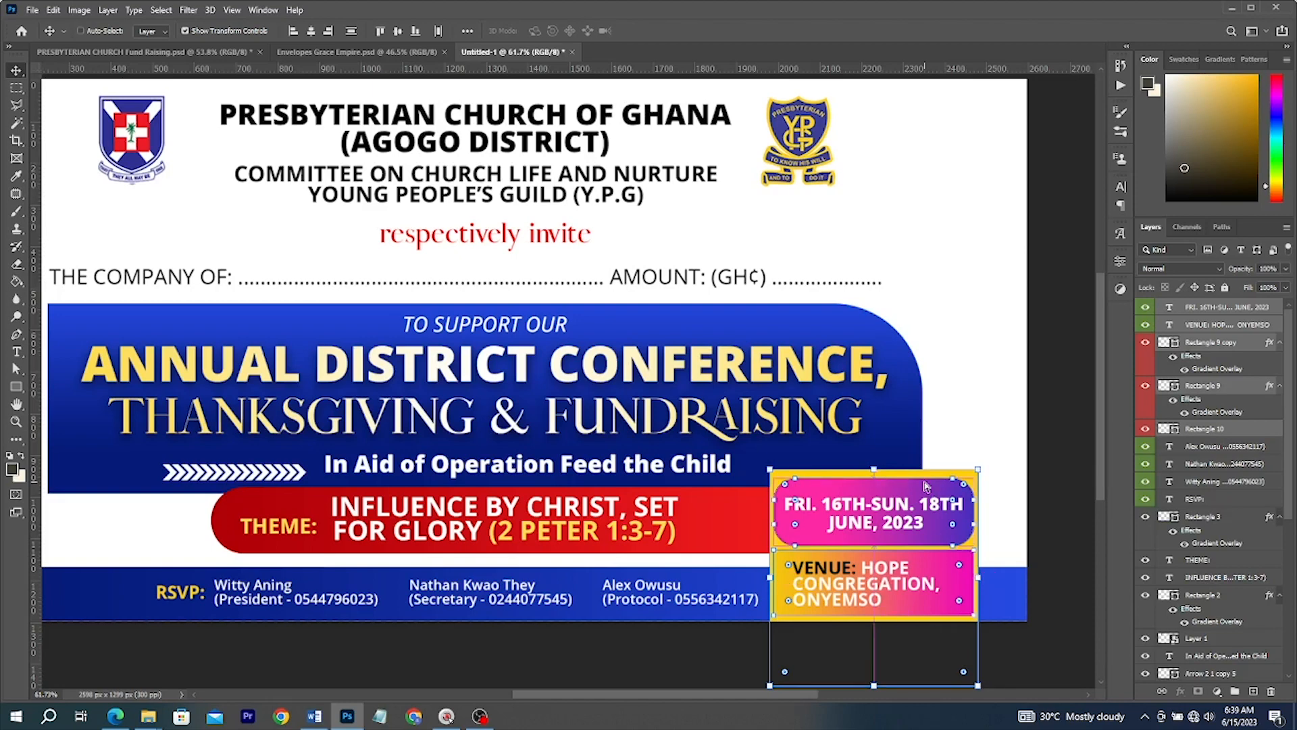
left_click_drag(924, 481, 893, 499)
left_click(664, 269)
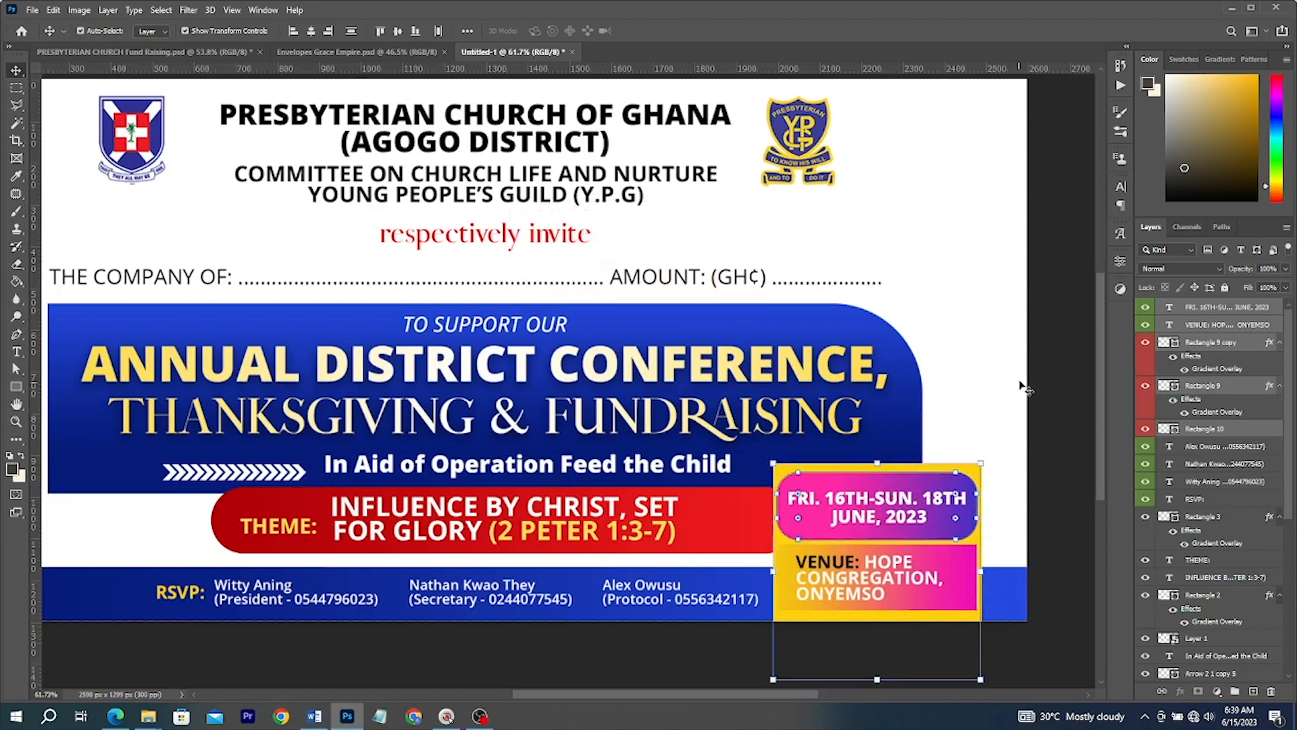
left_click(1065, 356)
scroll(777, 360, "down", 3)
scroll(497, 529, "up", 3)
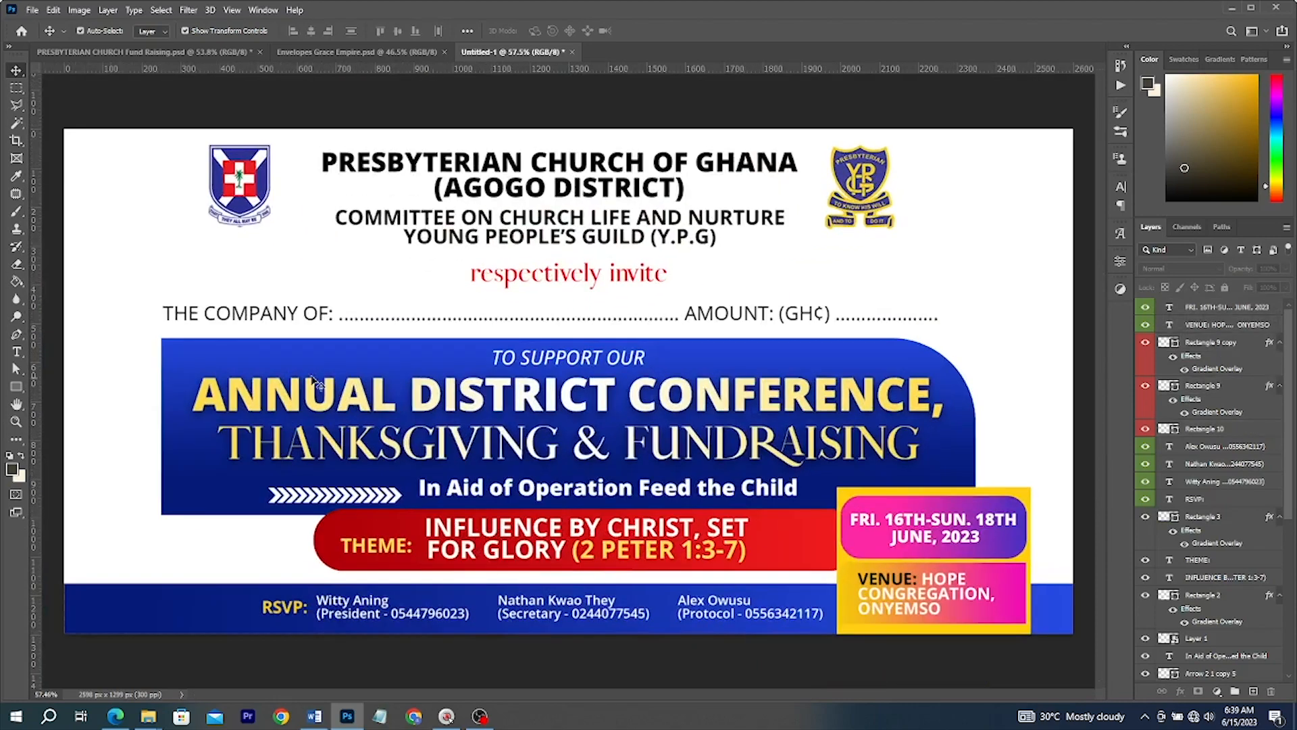
Place the red cloth image pngegg (77) from New folder into Untitled-1 and scale it to about 50%
mouse_move(150, 706)
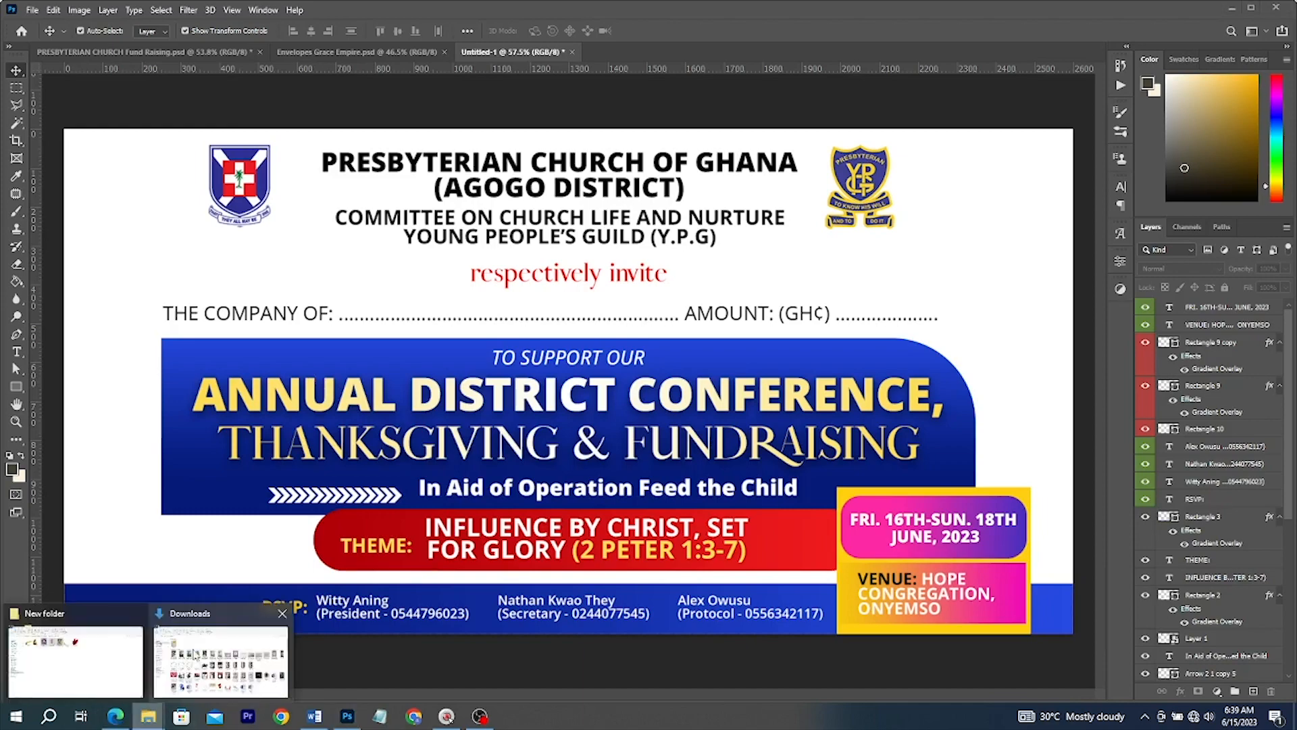
left_click(127, 659)
left_click(646, 162)
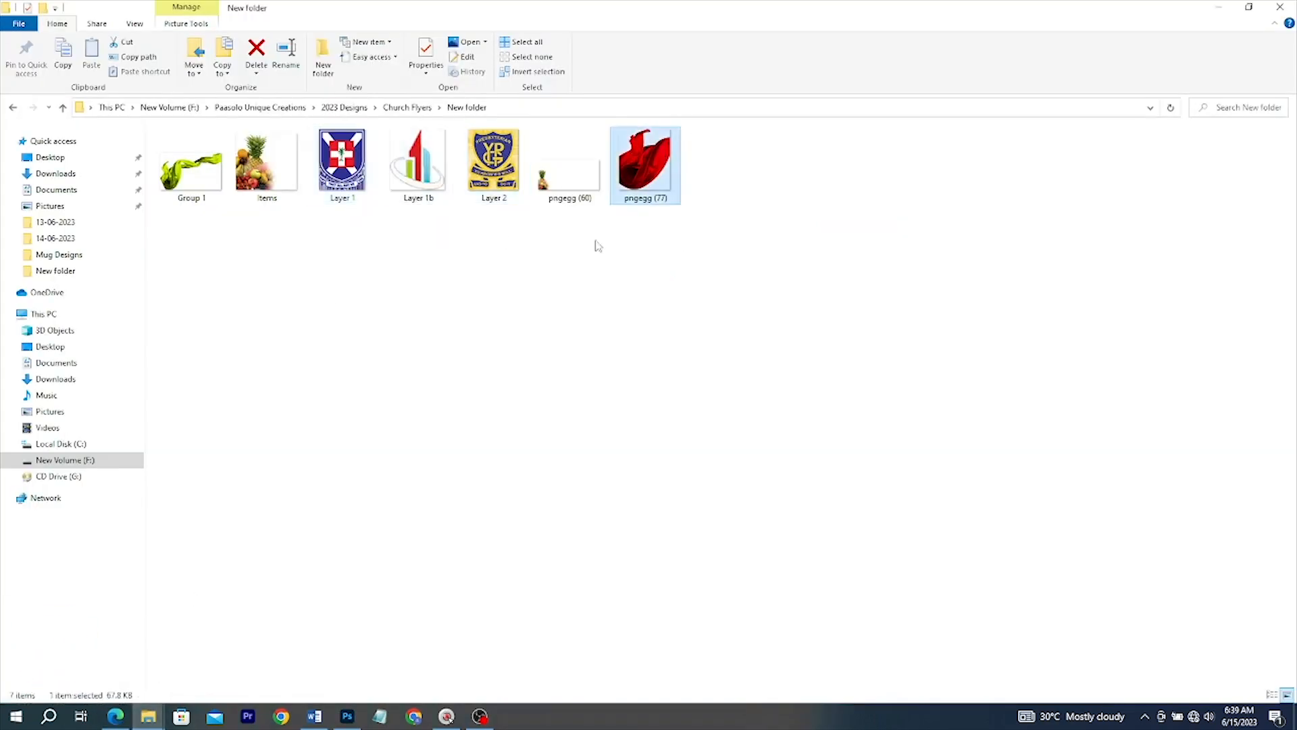
left_click_drag(364, 705, 705, 480)
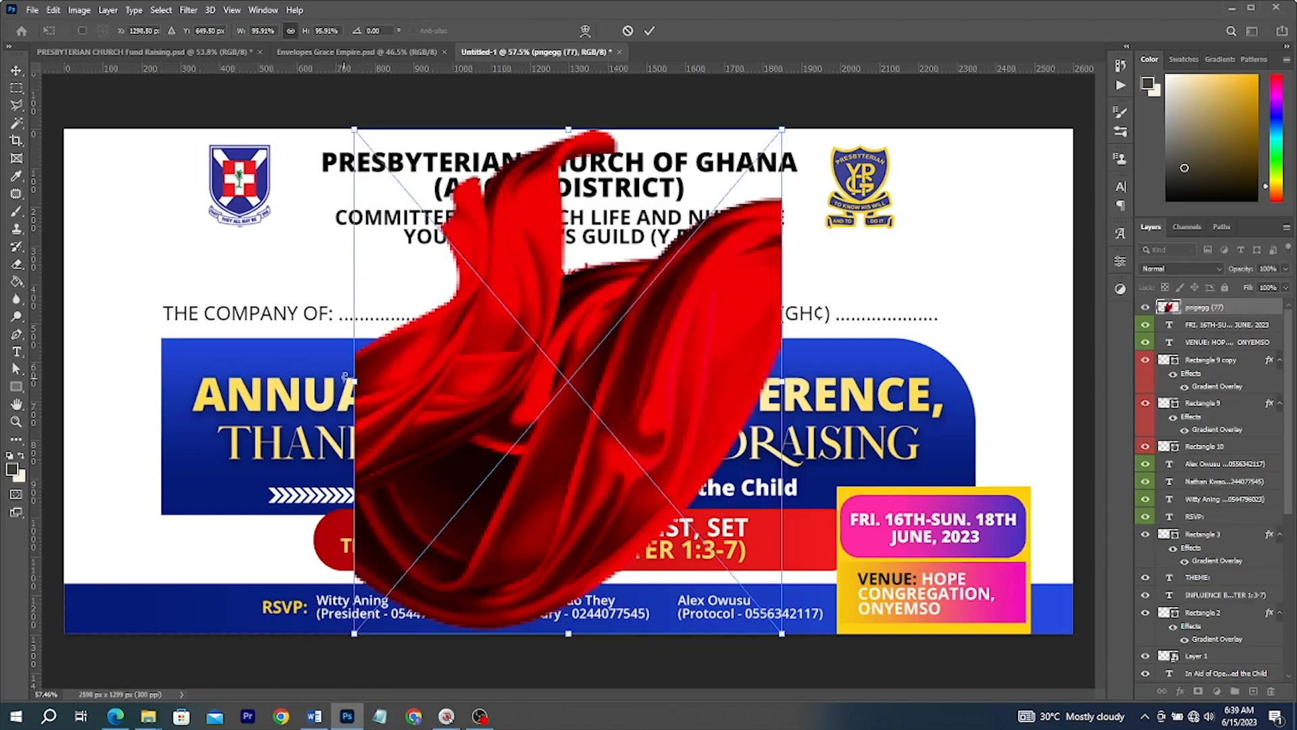
left_click_drag(349, 383, 557, 381)
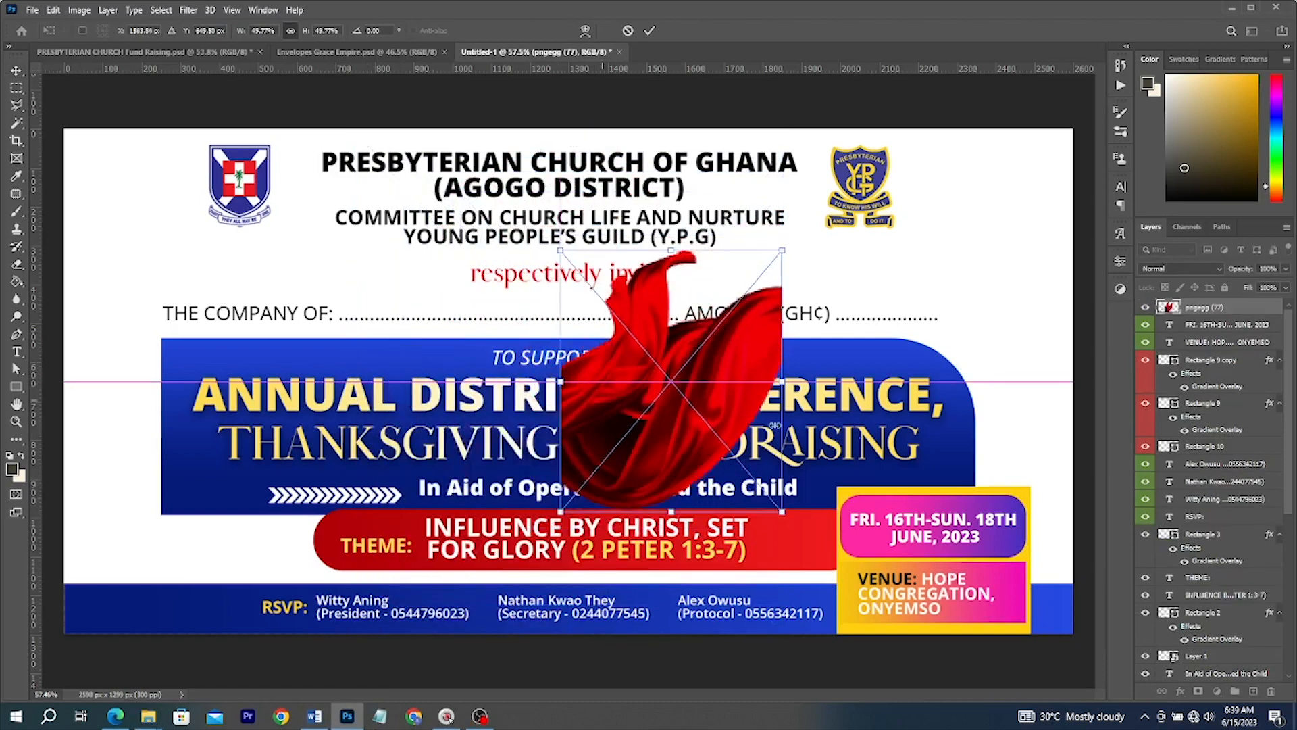
Position the red cloth over the envelope's right edge beside the blue banner and send it behind all other layers
left_click_drag(654, 422, 1019, 452)
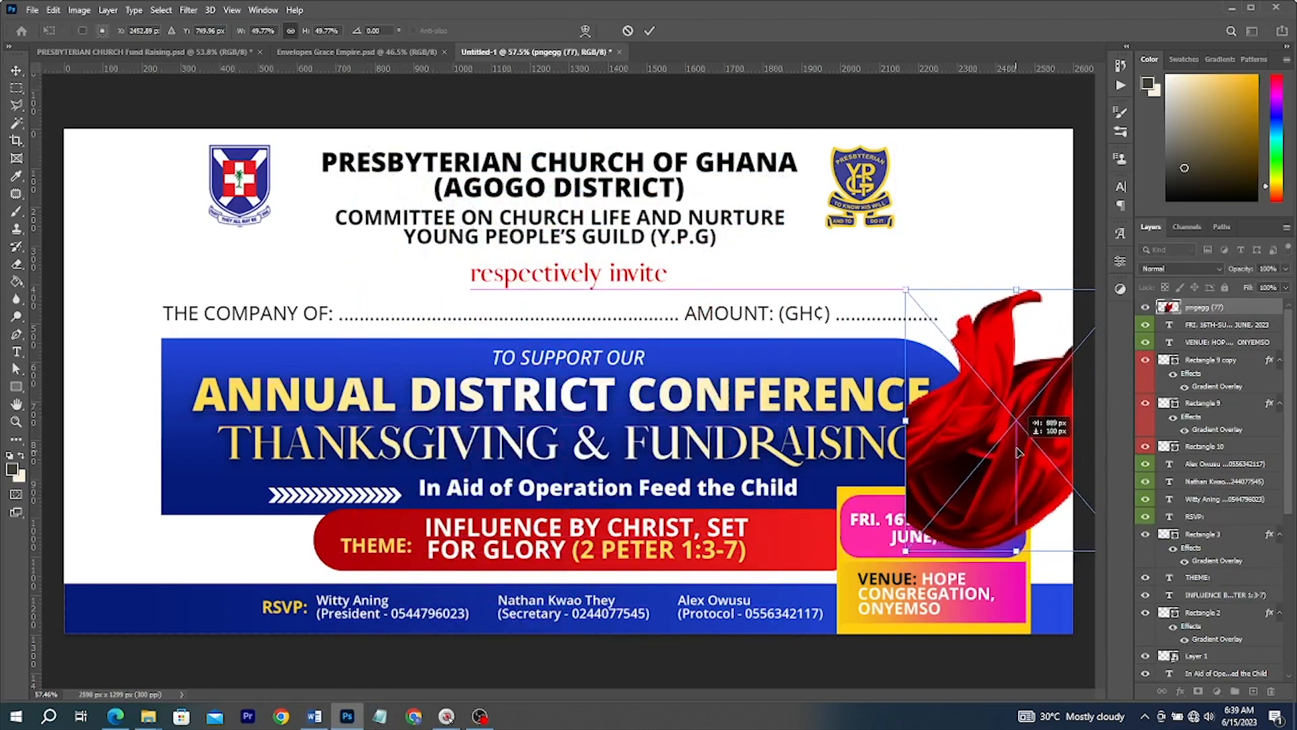
key("Return")
key("ctrl+shift+bracketleft")
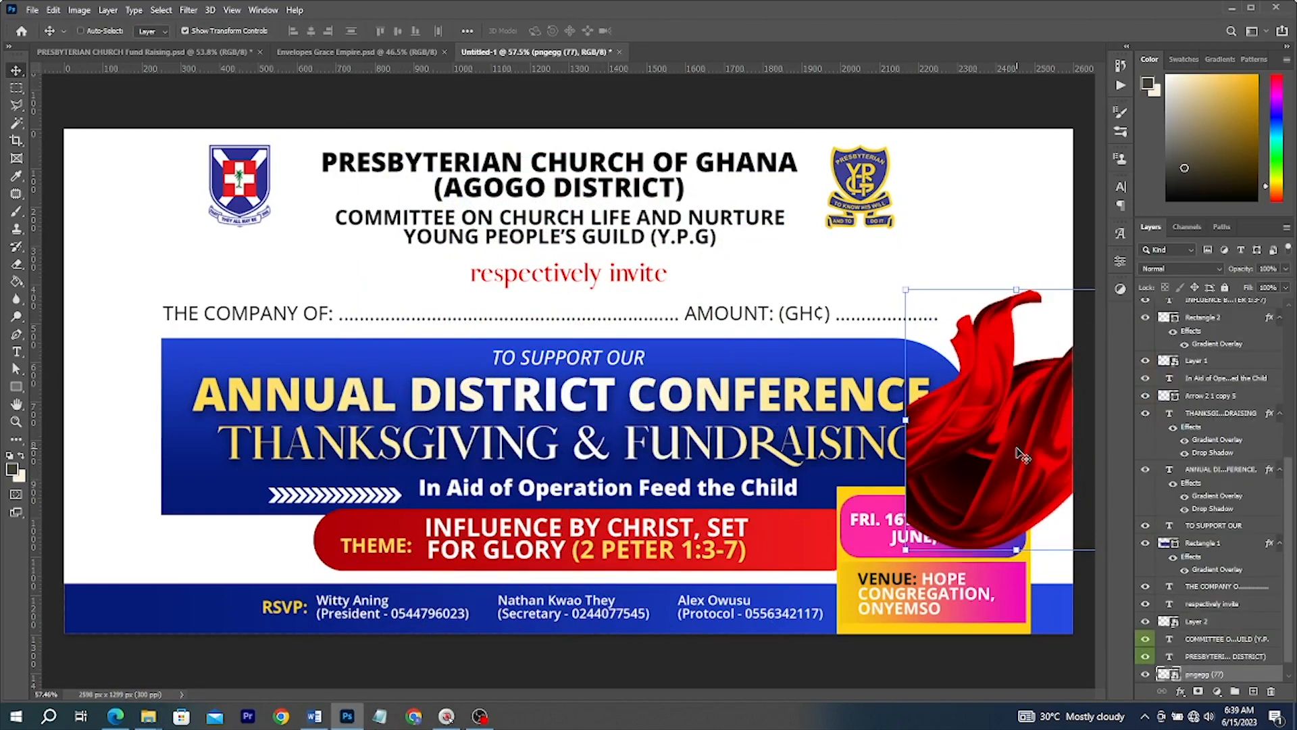
left_click_drag(1053, 465, 1063, 464)
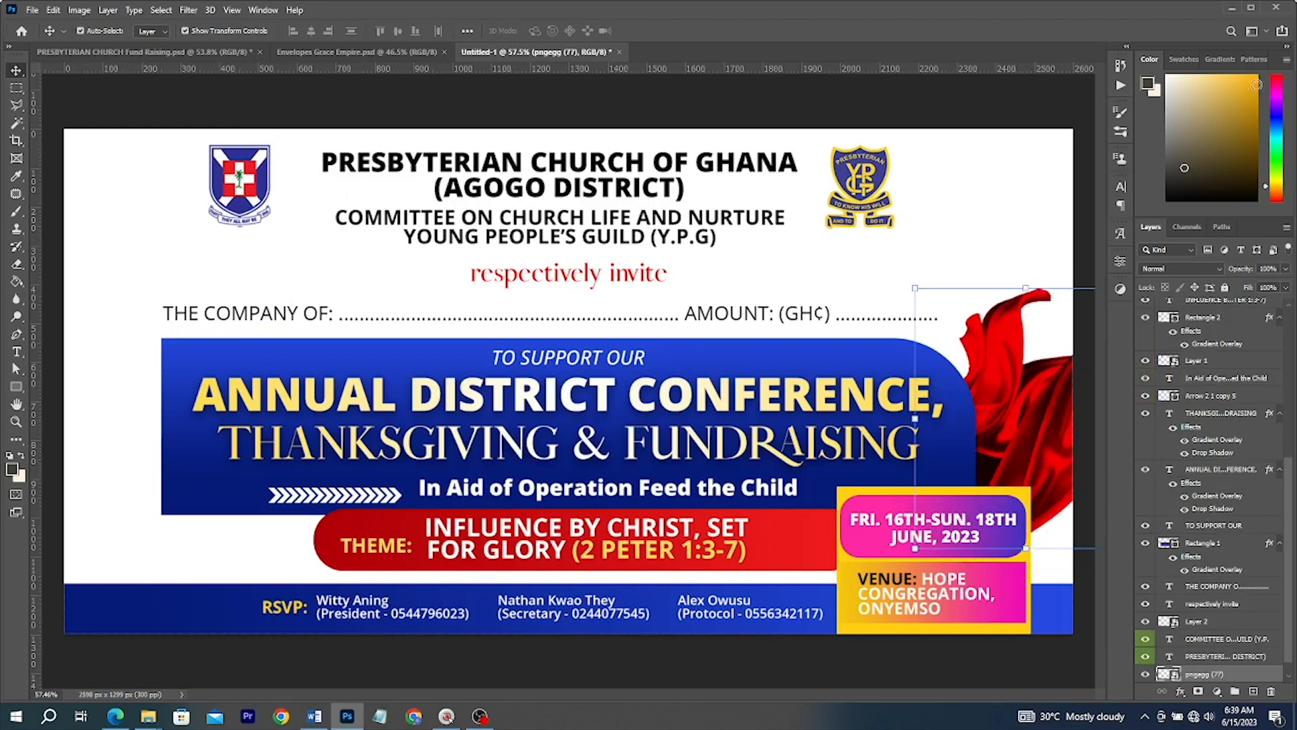
Place the fruit image pngegg (60) from New folder into the envelope design, behind the banner and footer strip
left_click(1231, 8)
left_click(267, 198)
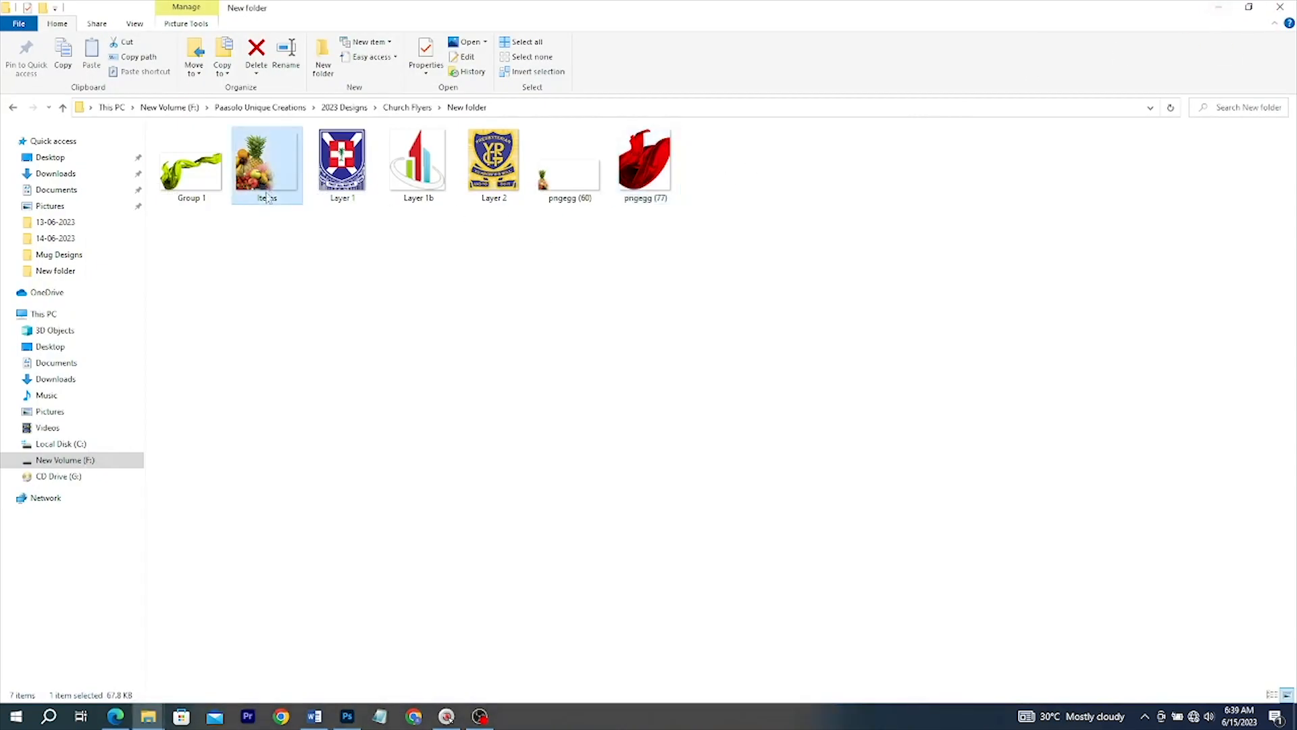
left_click_drag(267, 197, 364, 538)
left_click_drag(556, 199, 550, 201)
left_click_drag(551, 201, 375, 585)
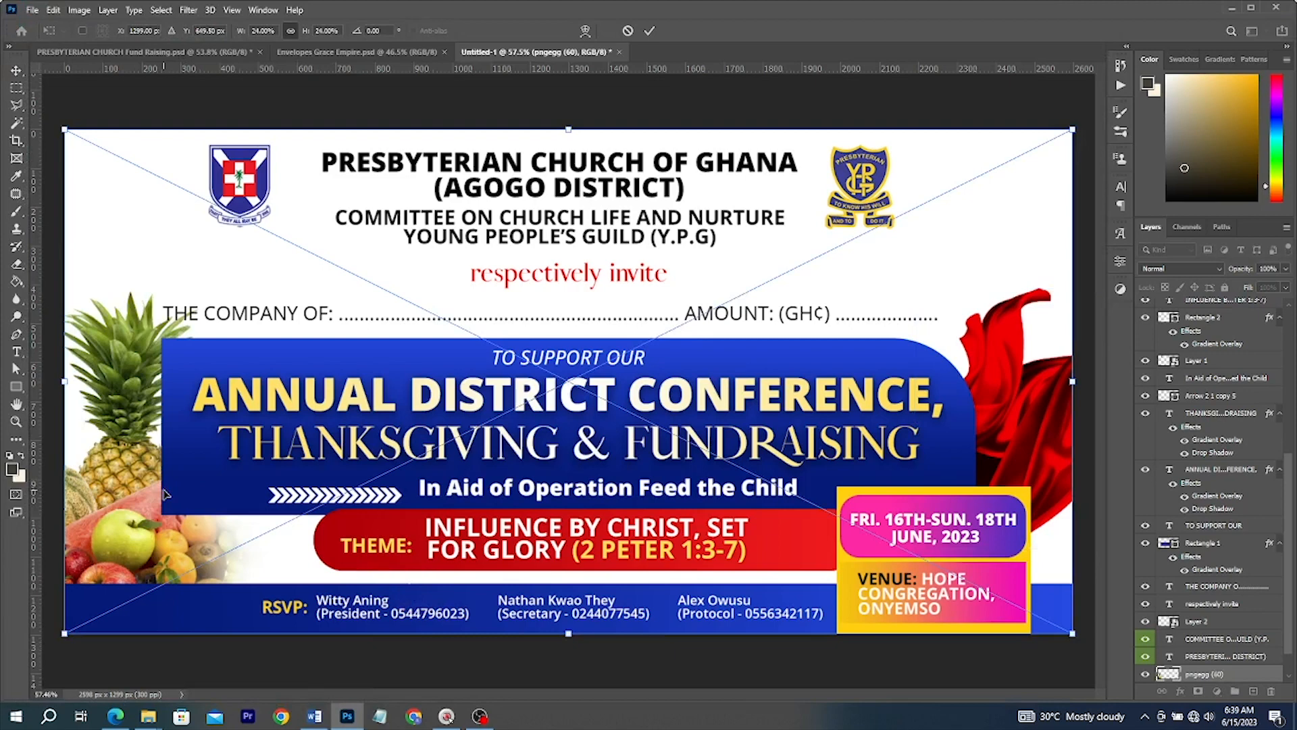
Place the fruit image pngegg (60) in the bottom-left corner of the banner, in front of the other layers
key("Return")
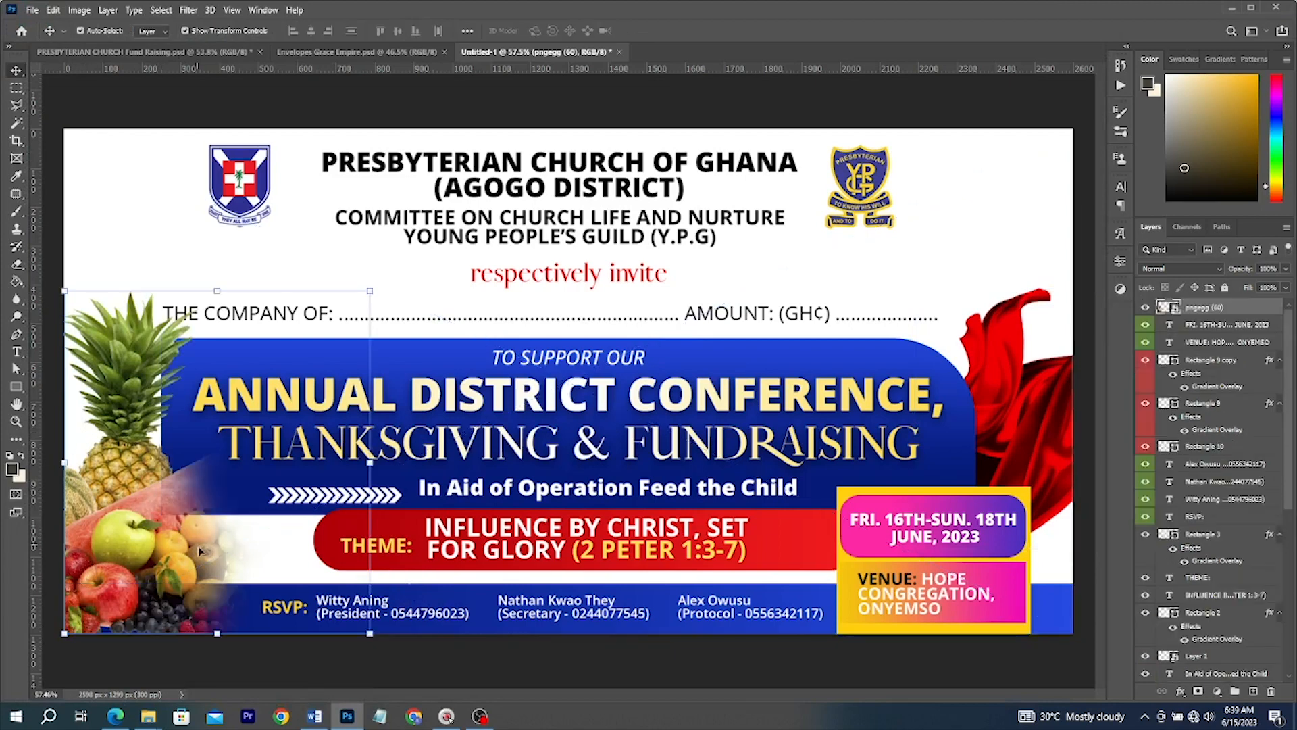
scroll(446, 489, "down", 3)
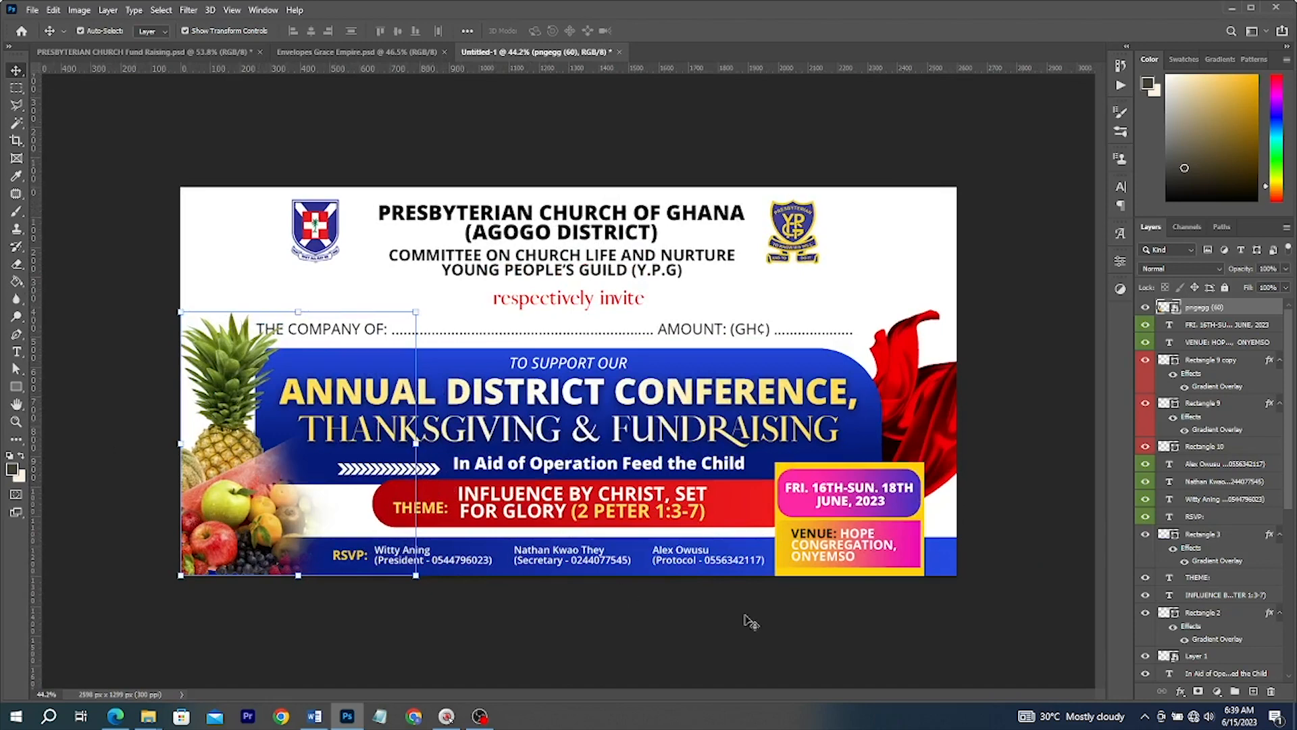
Align the arrow strip and the "In Aid of Operation Feed the Child" text on their vertical centres and nudge both slightly upward
left_click(388, 468)
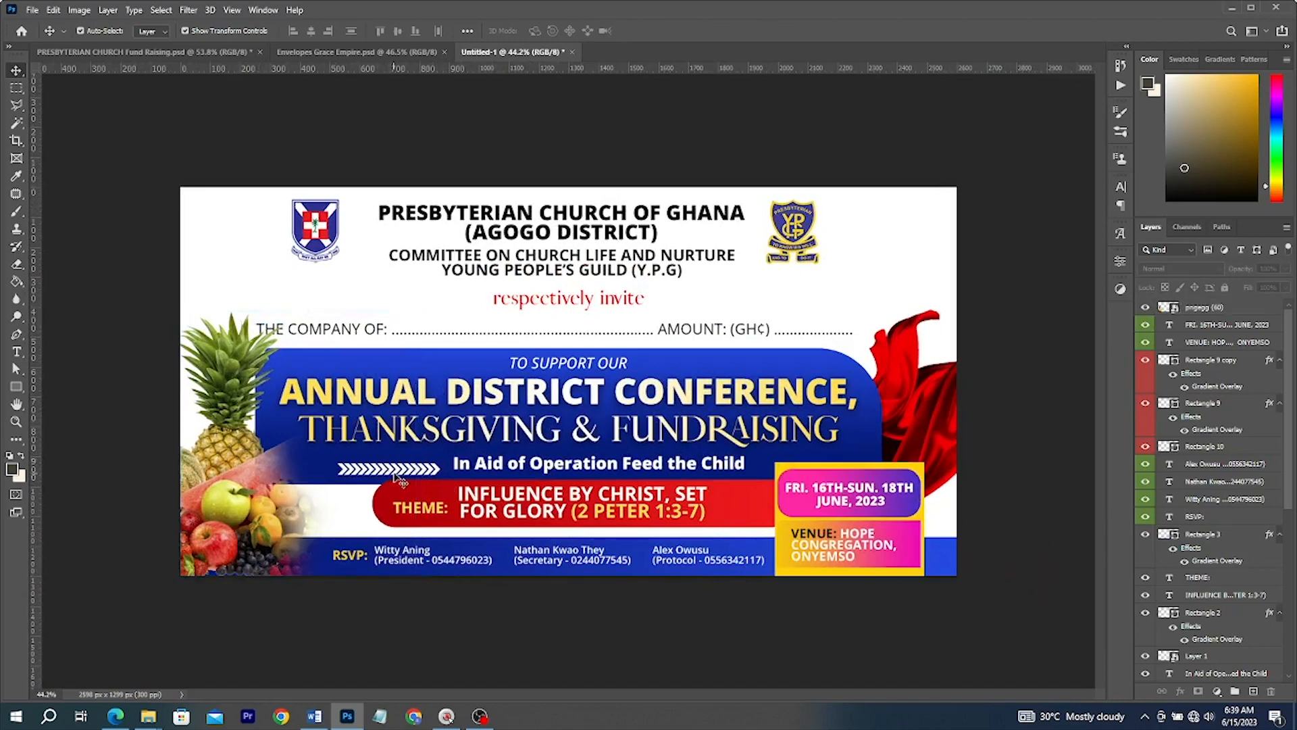
left_click(513, 466, "shift")
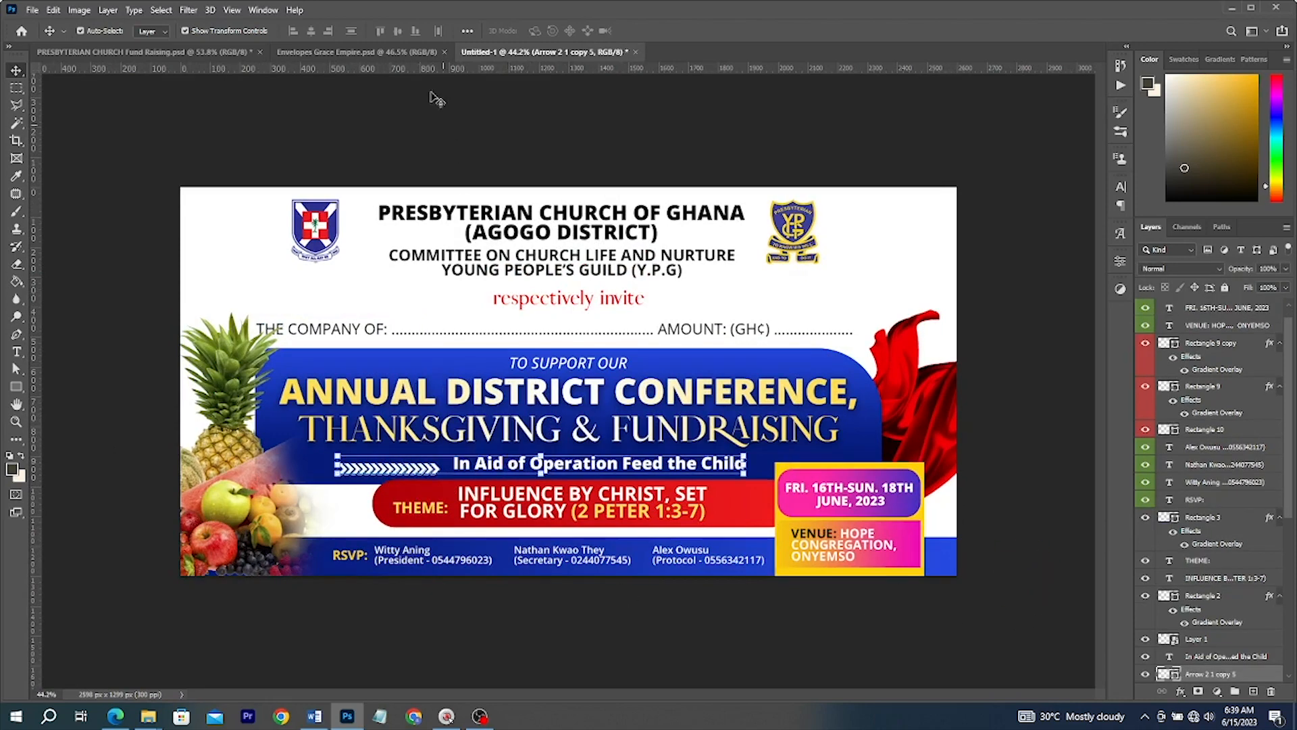
left_click(397, 32)
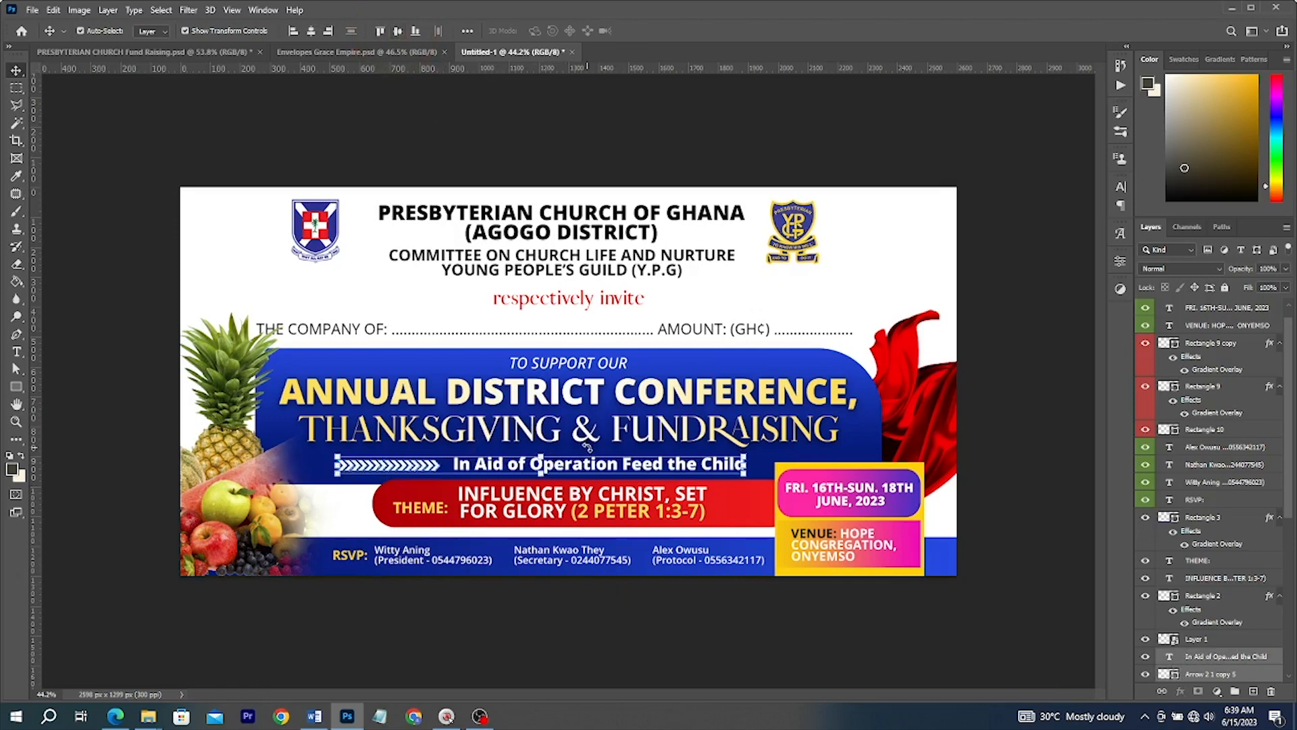
key("Up")
key("Up")
key("Up")
key("Up")
key("Up")
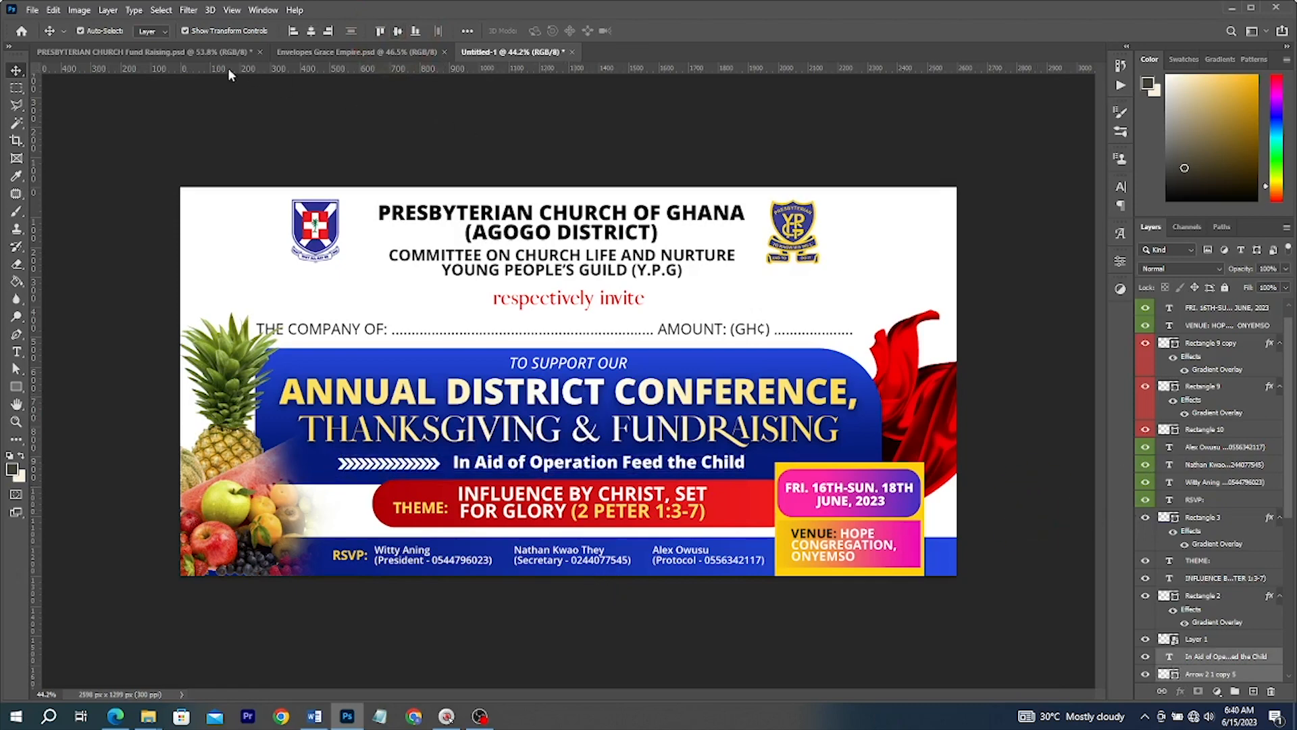
Check the PRESBYTERIAN CHURCH Fund Raising design and add an empty layer at the bottom of the Untitled-1 artwork for brush painting
left_click(183, 51)
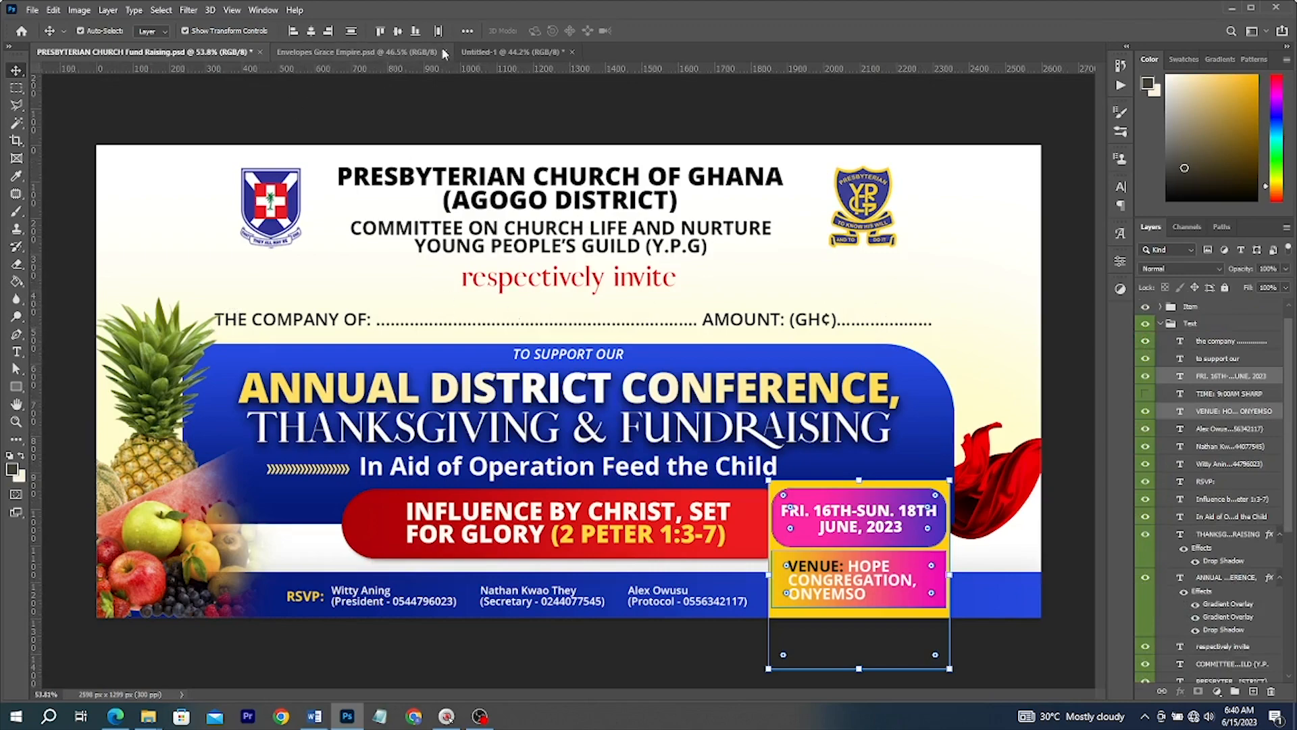
left_click(510, 51)
scroll(1236, 537, "down", 5)
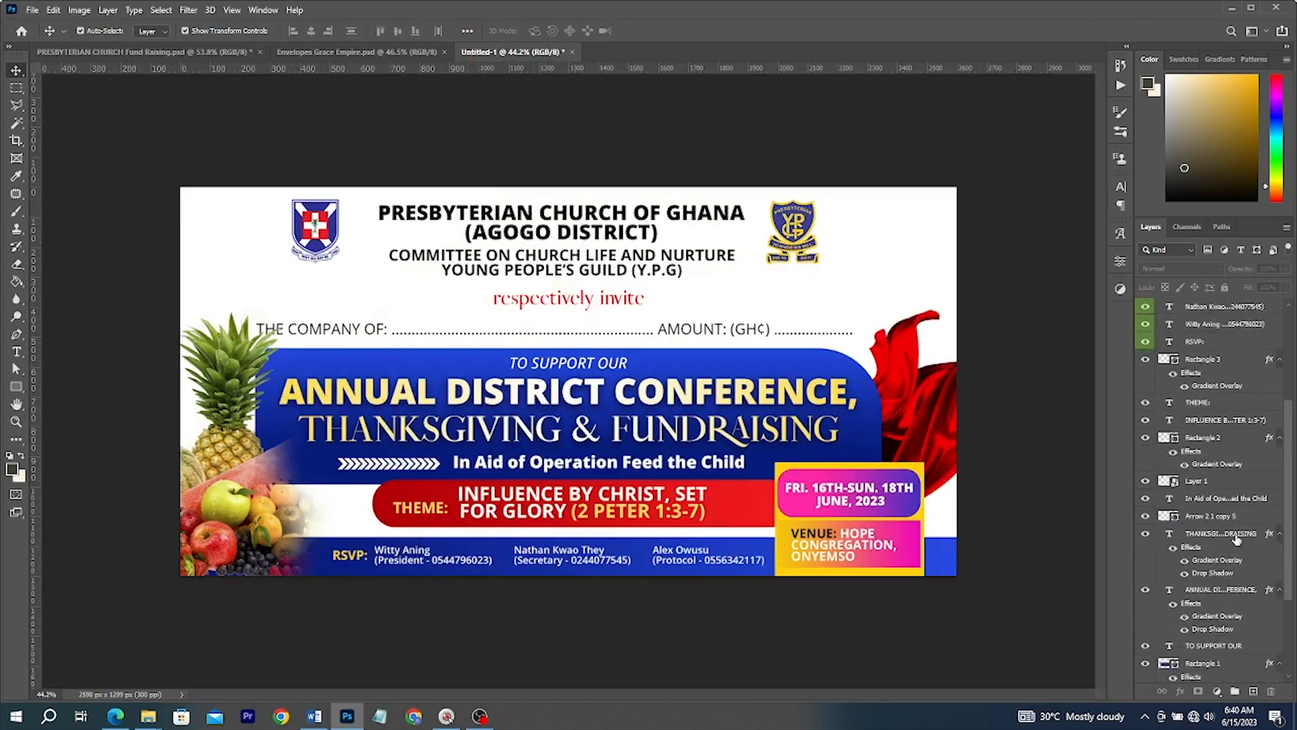
left_click(1254, 690)
key("b")
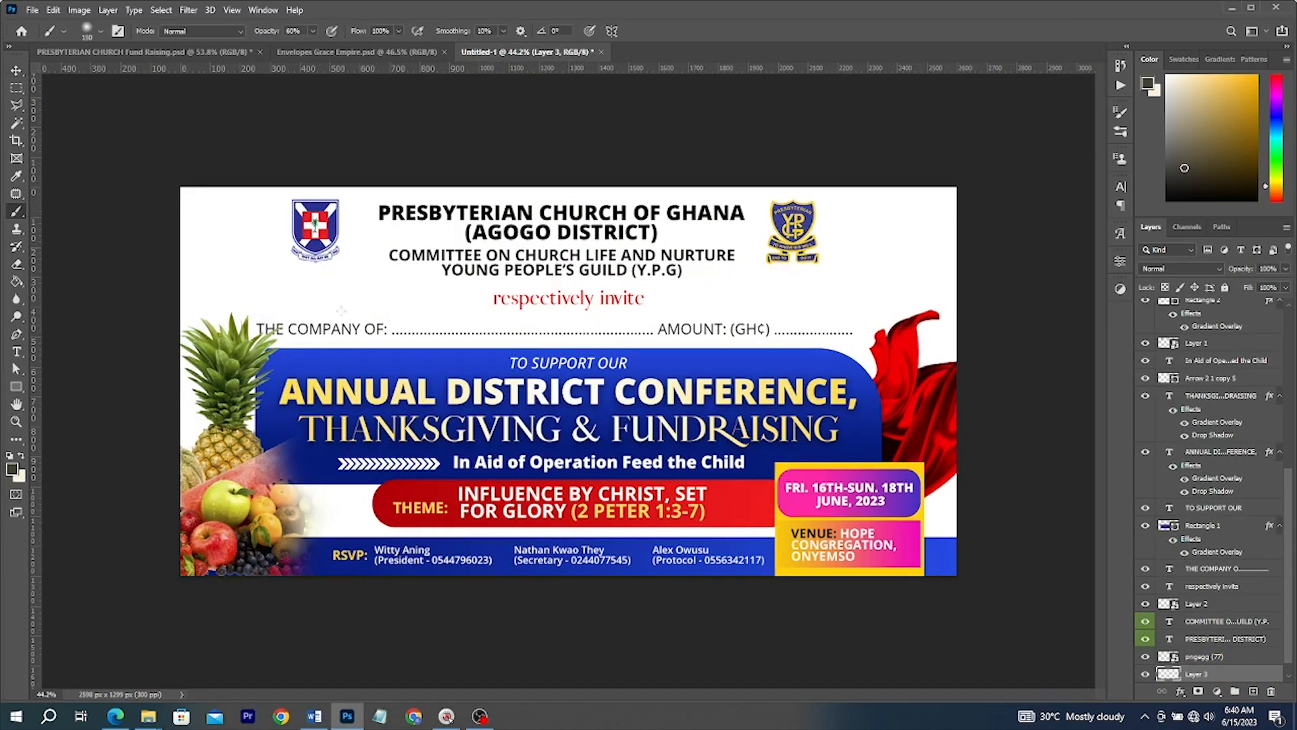
Enlarge the soft brush to 1100 px
key("bracketright")
key("bracketright")
key("bracketright")
key("bracketright")
key("bracketright")
key("bracketright")
key("bracketright")
key("bracketright")
key("bracketright")
key("bracketright")
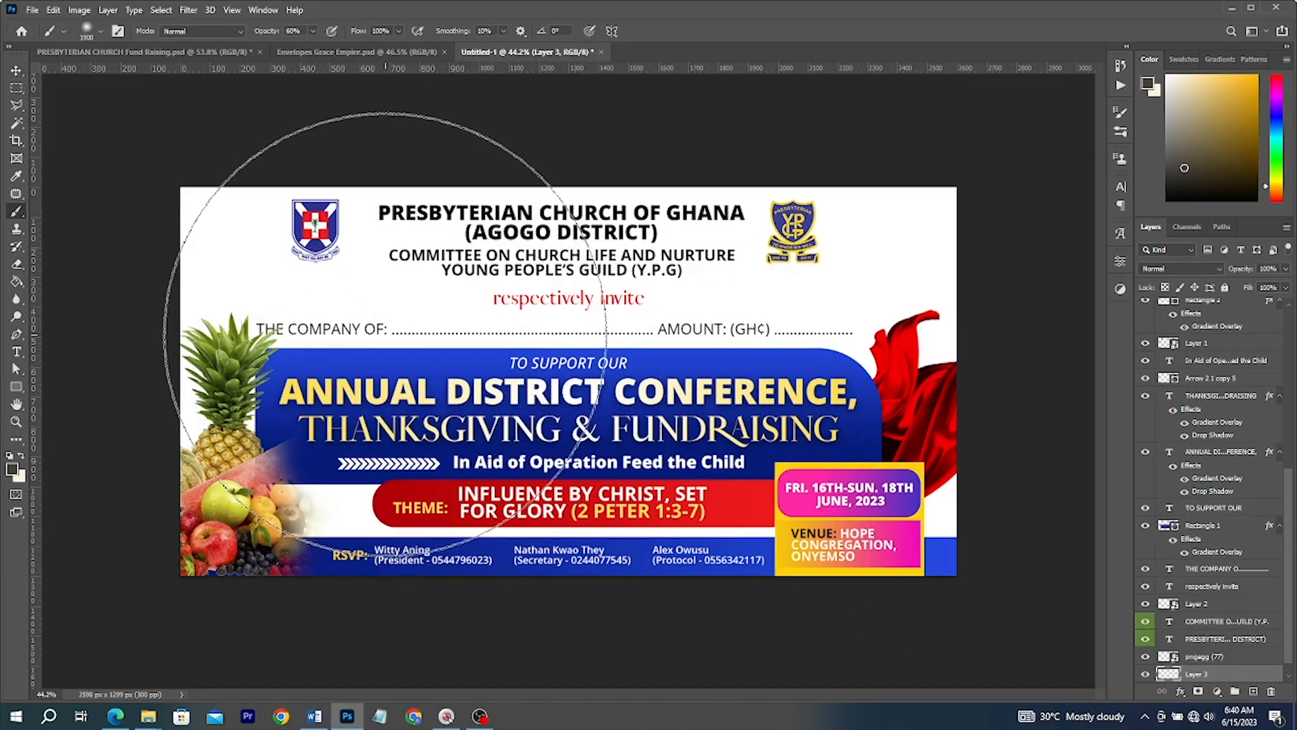
key("bracketleft")
key("bracketleft")
key("bracketleft")
key("bracketleft")
key("bracketleft")
key("bracketleft")
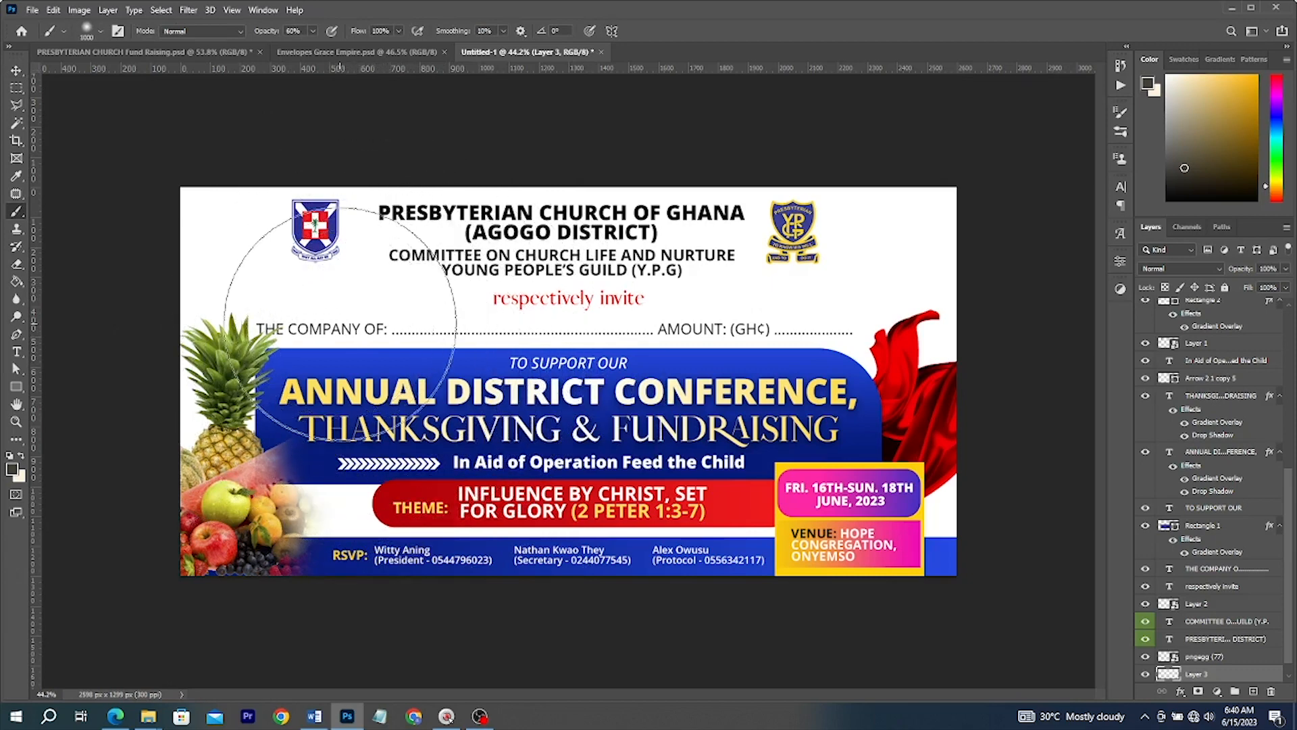
key("bracketright")
key("bracketright")
key("bracketright")
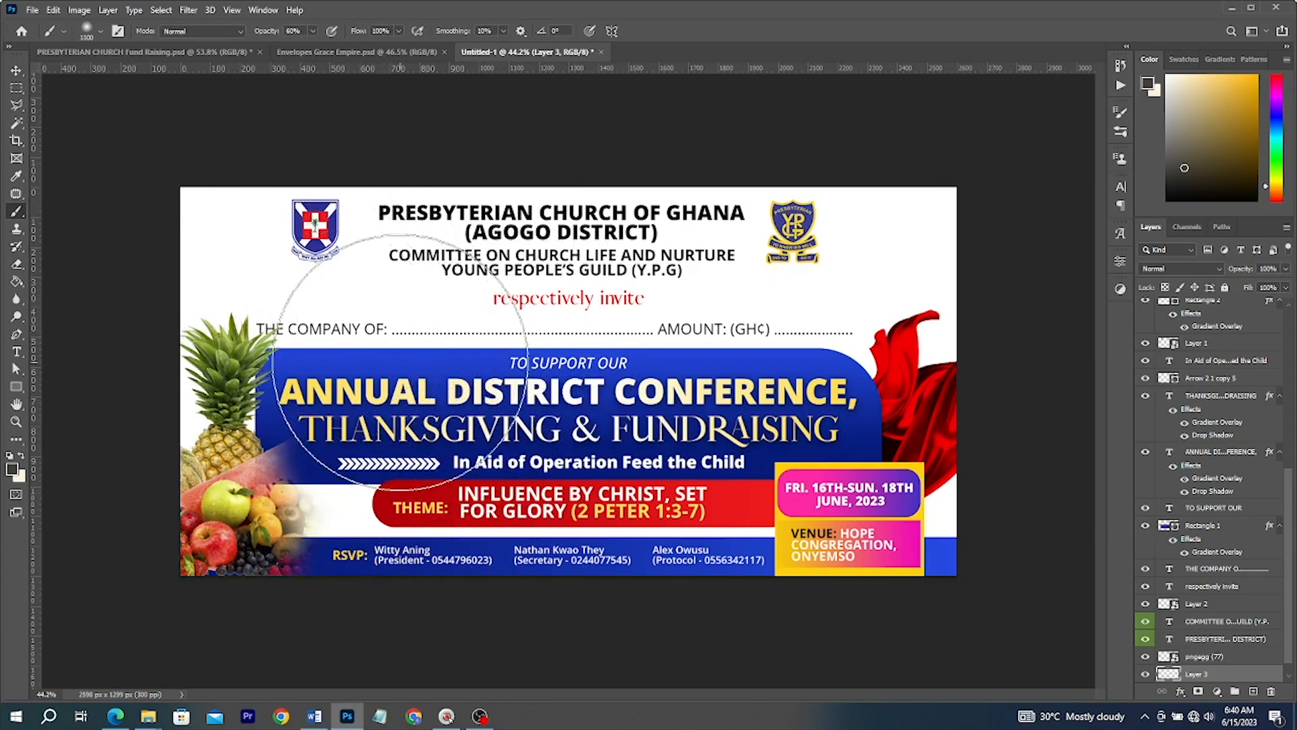
Sample the light yellow #ffea96 from the "ANNUAL DISTRICT CONFERENCE" title as the foreground colour
left_click(423, 387, "alt")
left_click(11, 470)
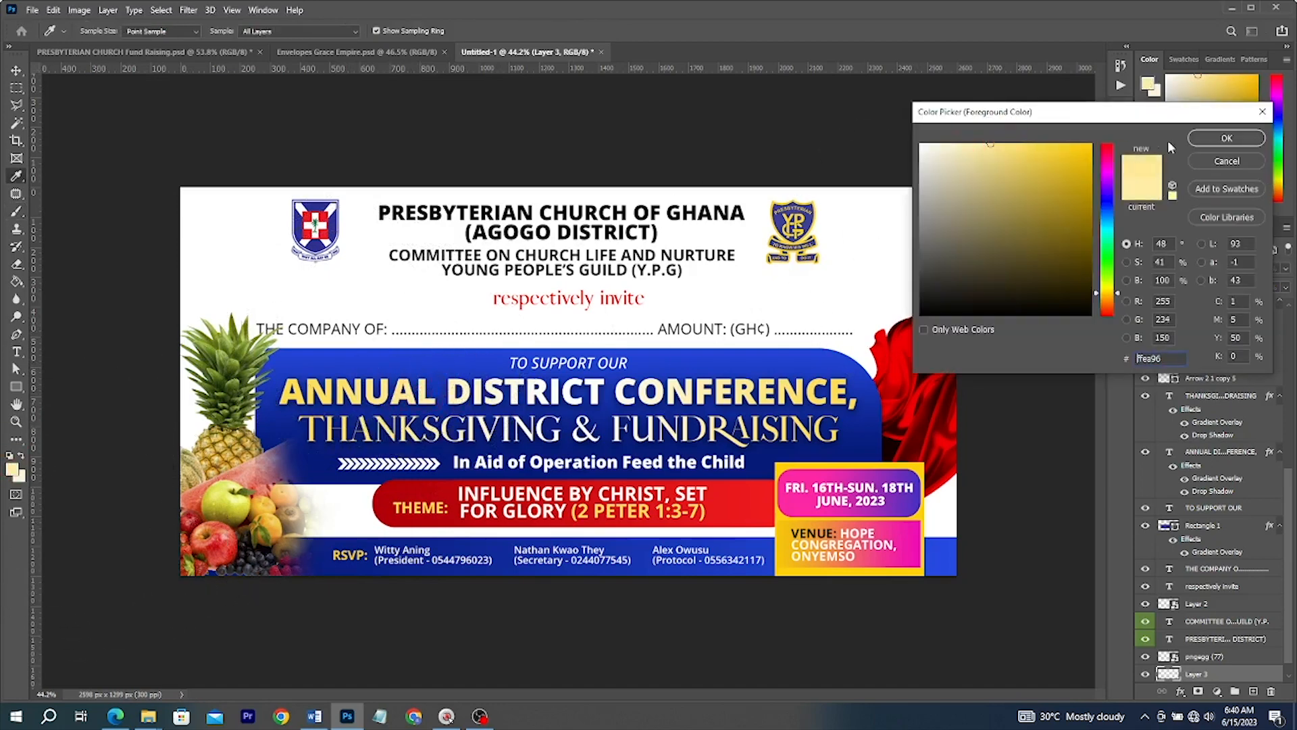
left_click(1227, 138)
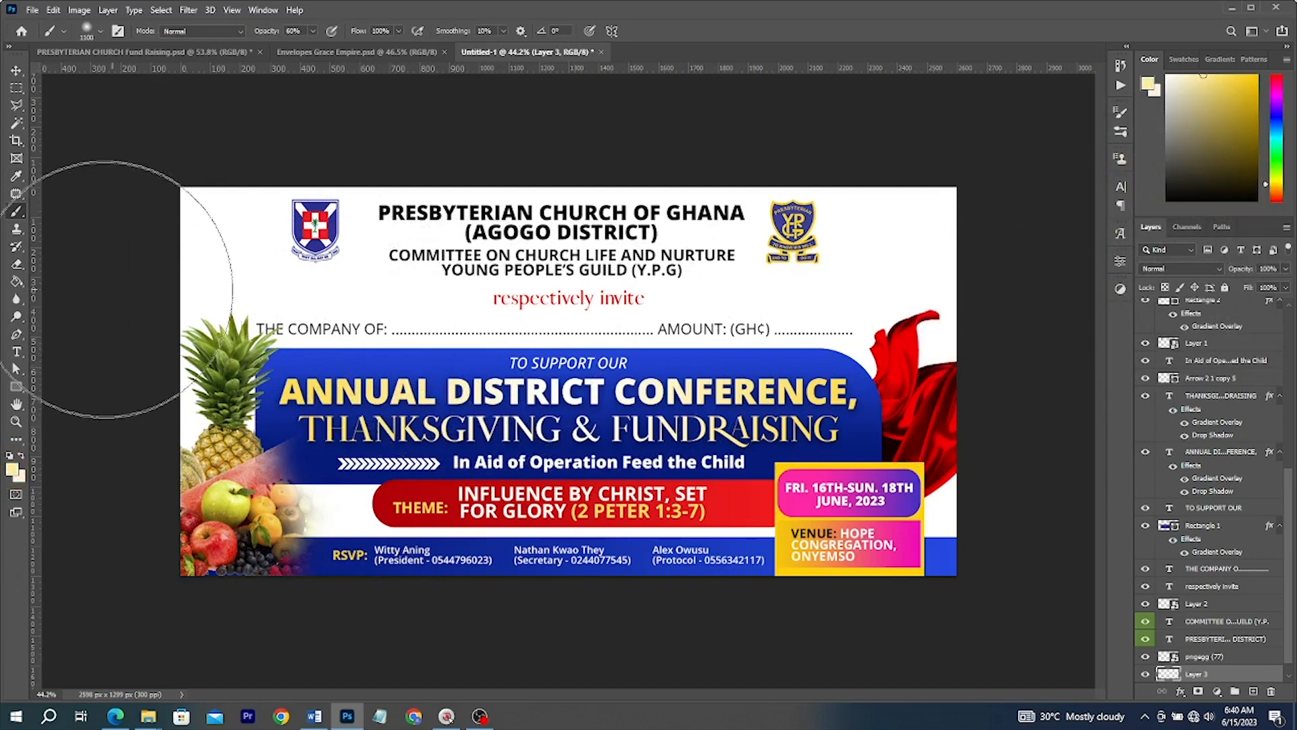
Paint a soft yellow glow inside a rectangular selection covering the upper two thirds of the canvas, then deselect
left_click(17, 91)
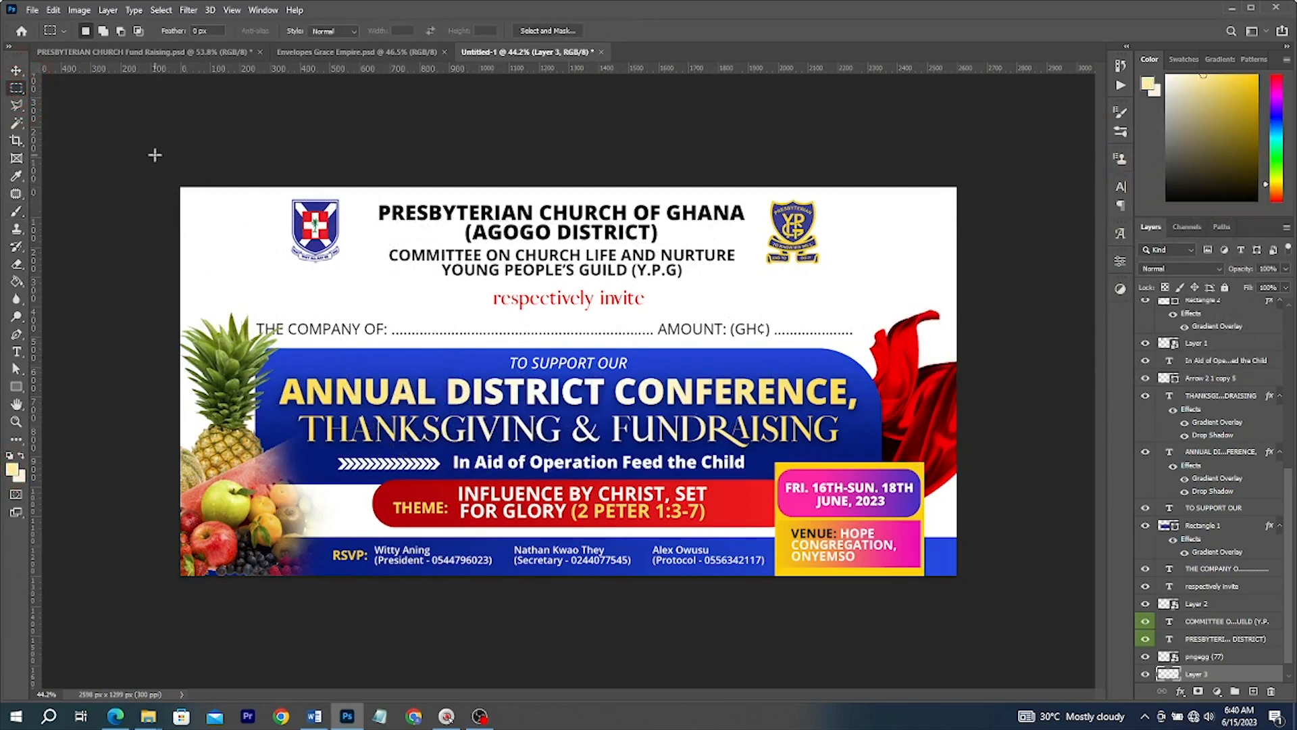
left_click_drag(155, 156, 1036, 437)
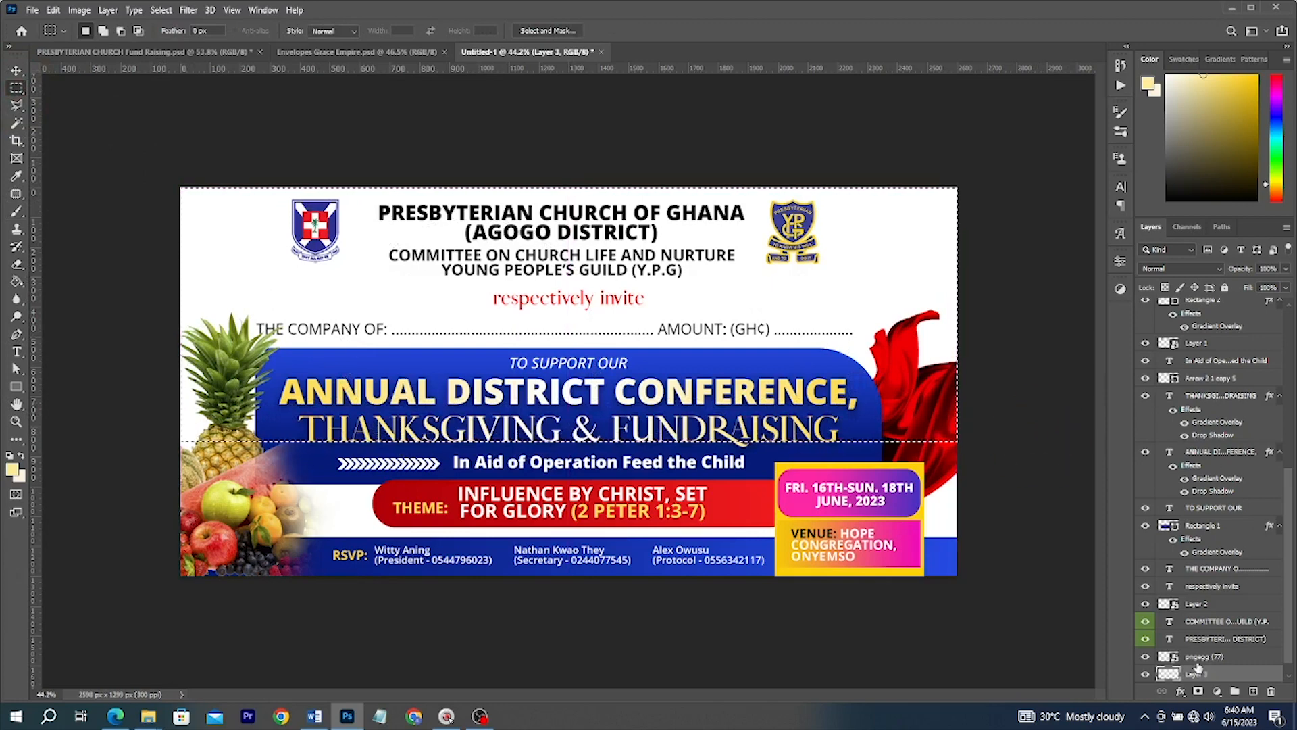
key("b")
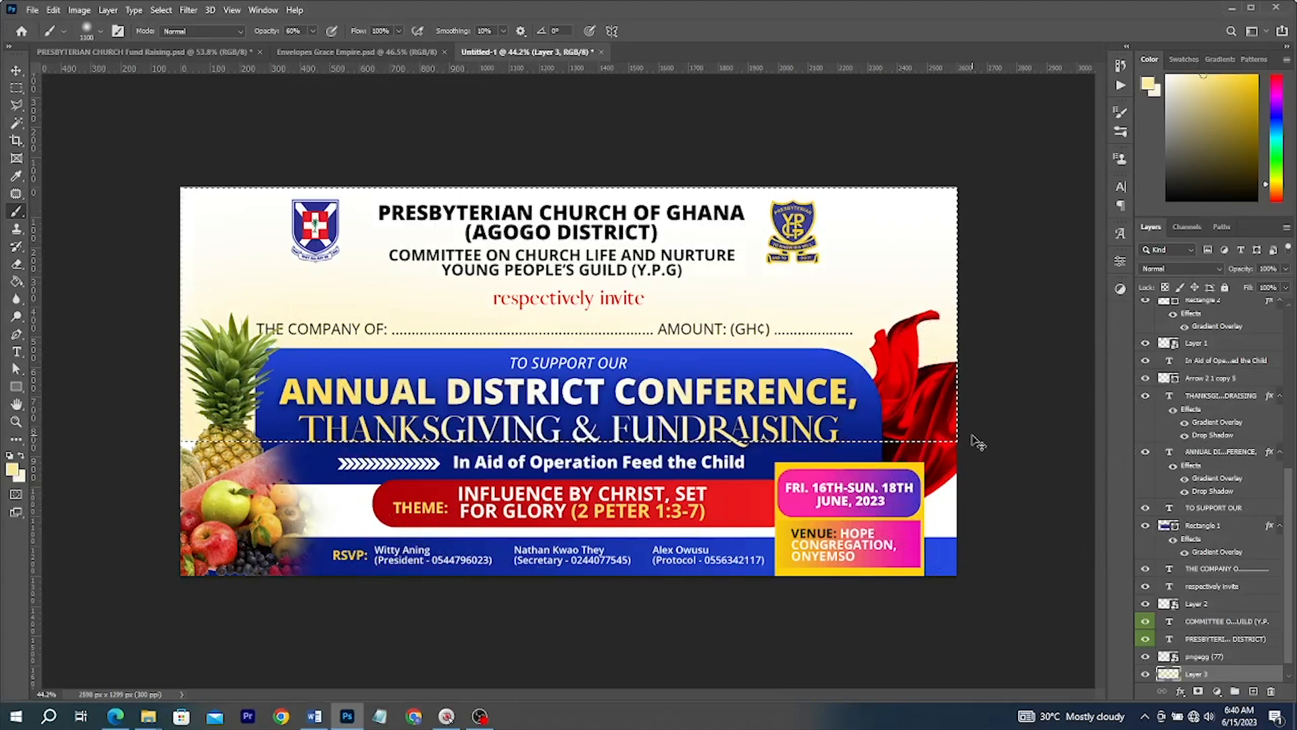
left_click_drag(970, 400, 54, 367)
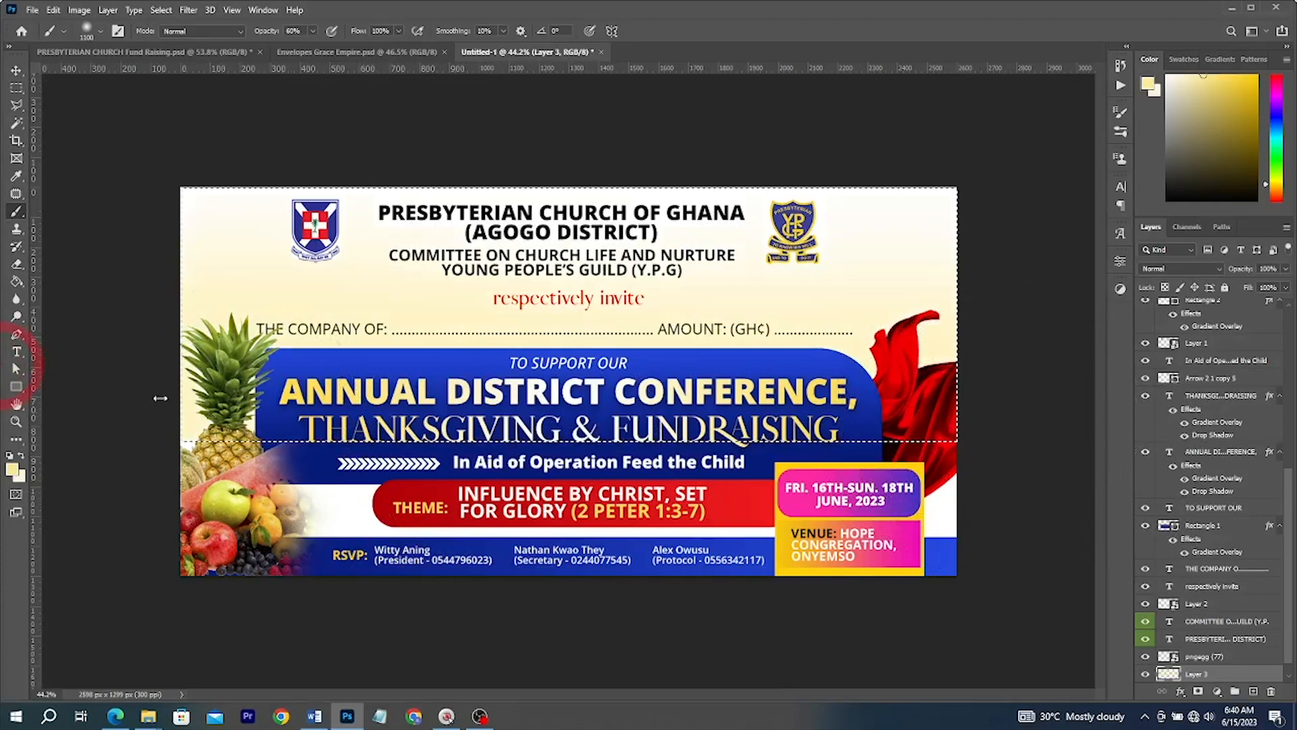
key("ctrl+z")
mouse_move(959, 412)
left_mouse_down()
mouse_move(492, 450)
mouse_move(22, 462)
left_mouse_up()
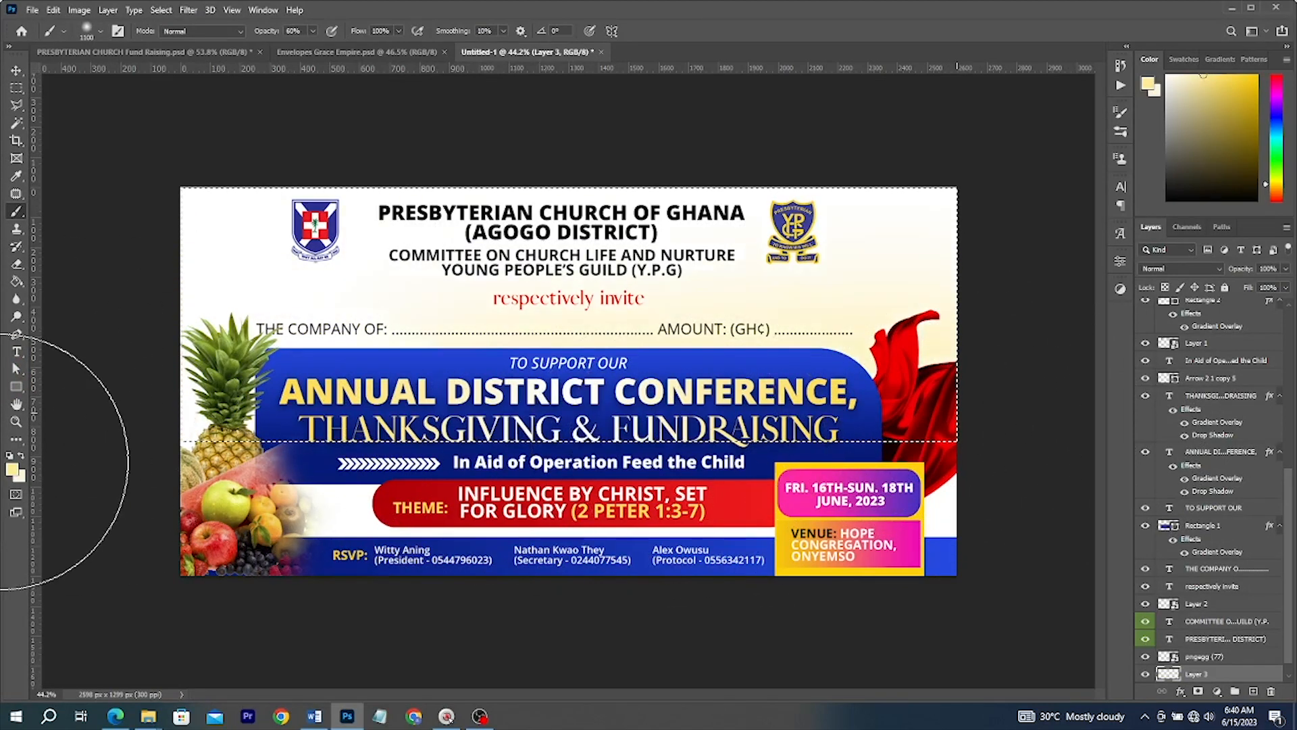
key("ctrl+d")
key("v")
left_click(1023, 305)
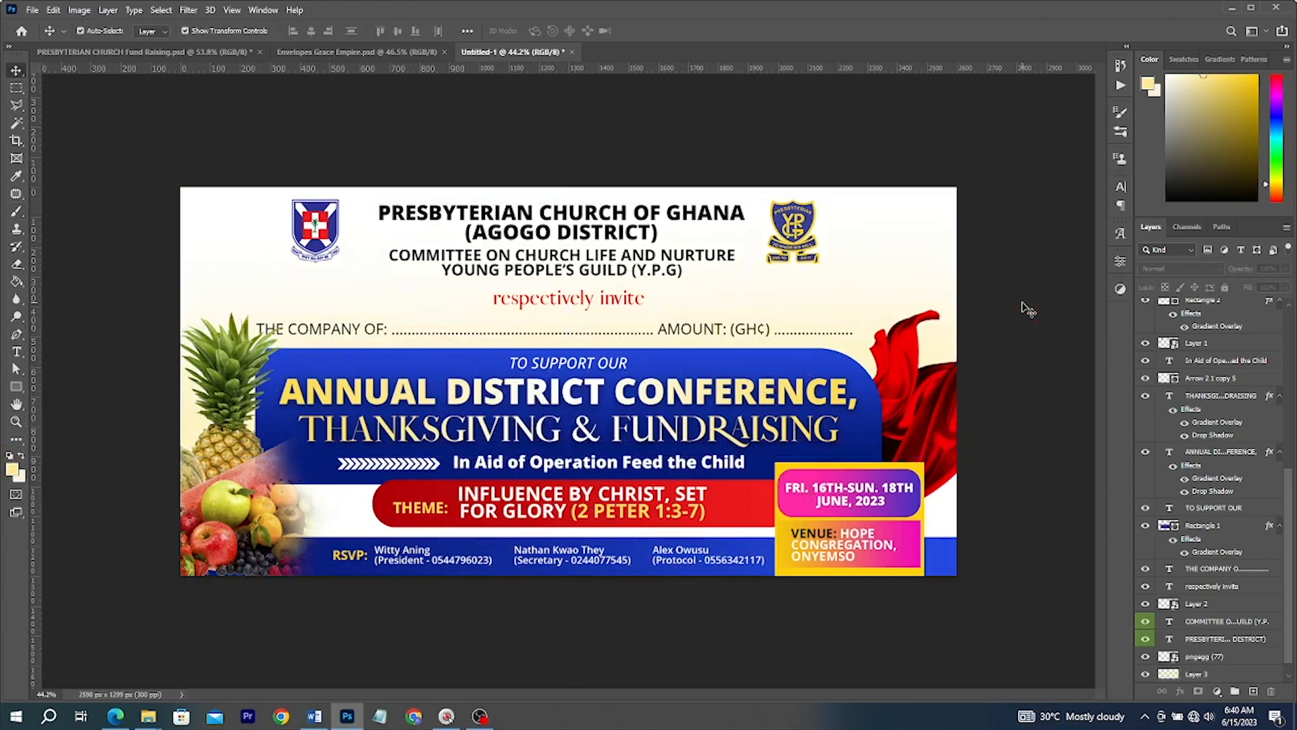
Compare the overall banner with the PRESBYTERIAN CHURCH Fund Raising design
scroll(970, 336, "down", 1)
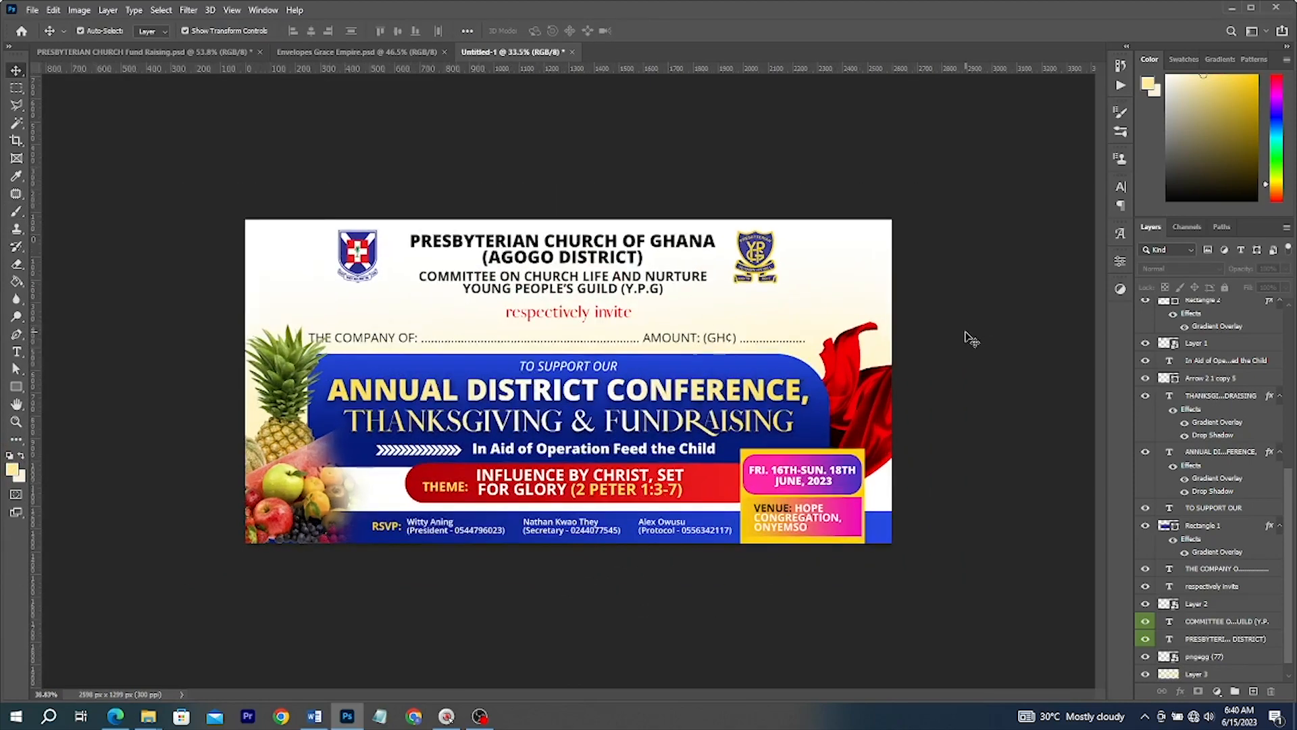
scroll(1025, 496, "down", 4)
scroll(1020, 495, "up", 4)
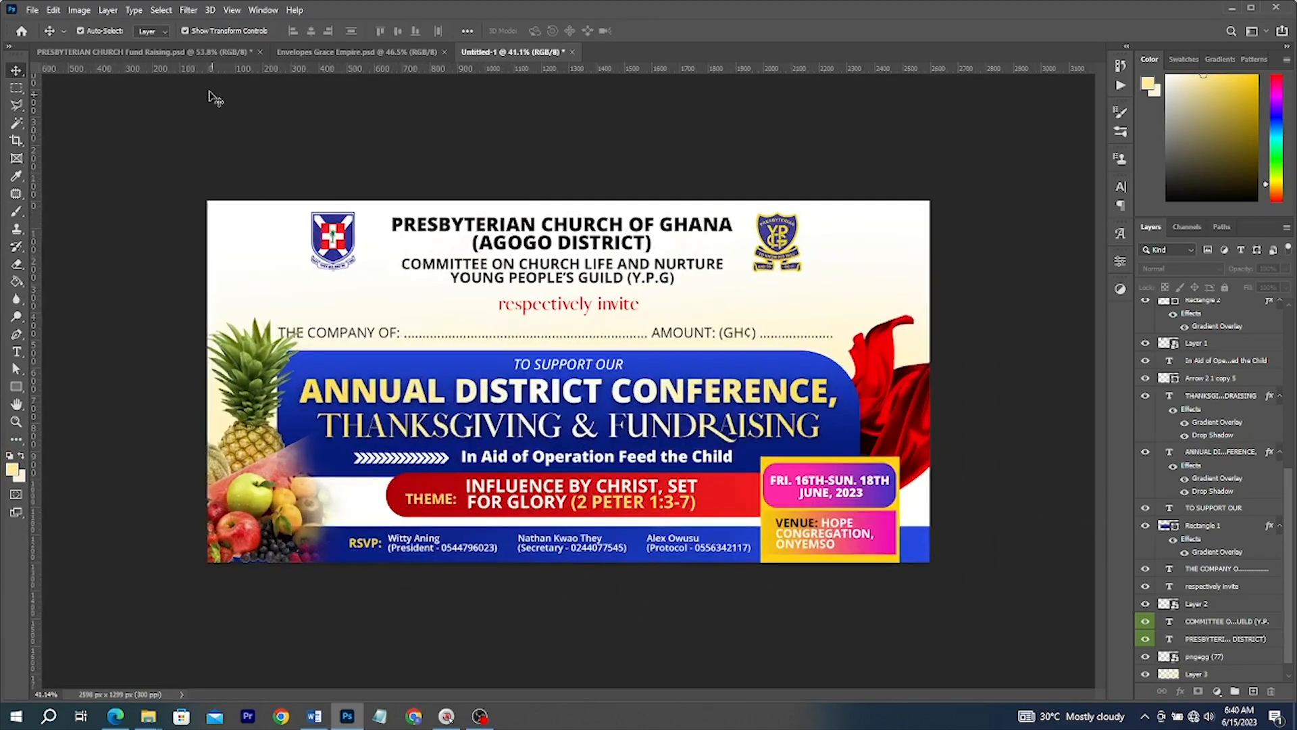
left_click(203, 51)
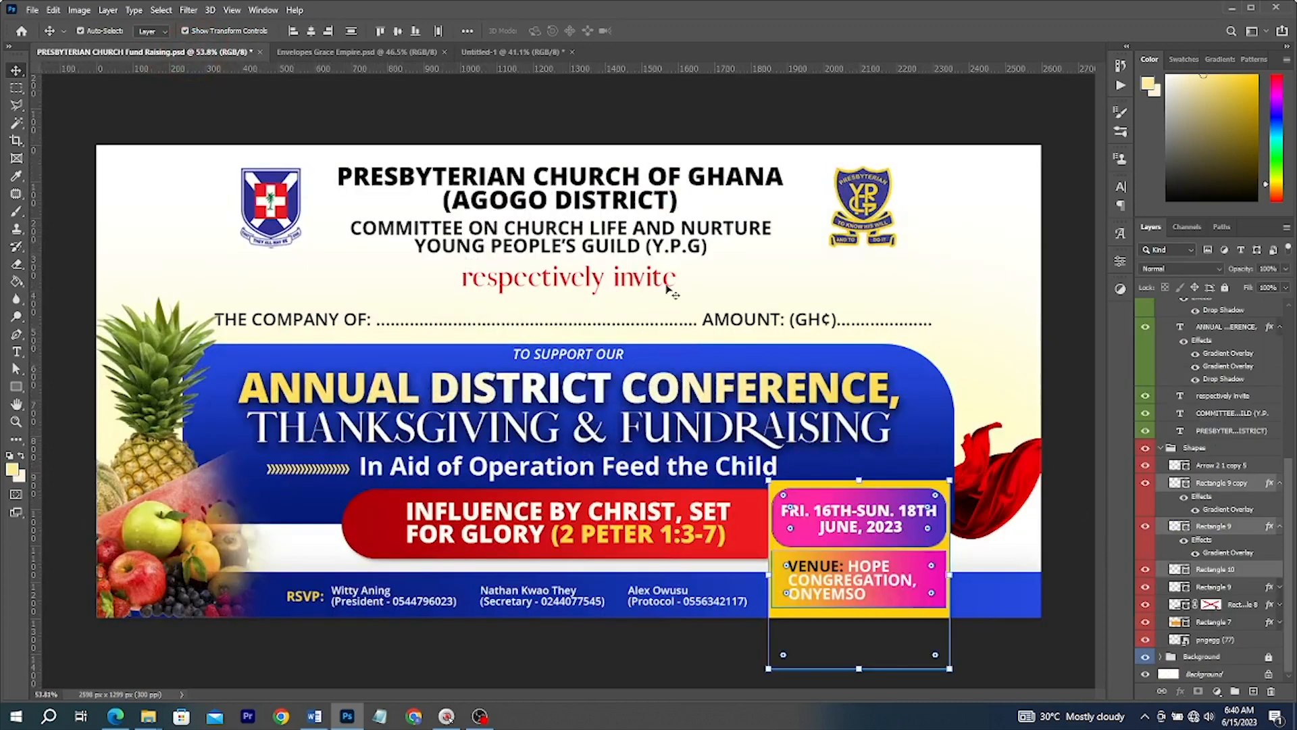
left_click(498, 53)
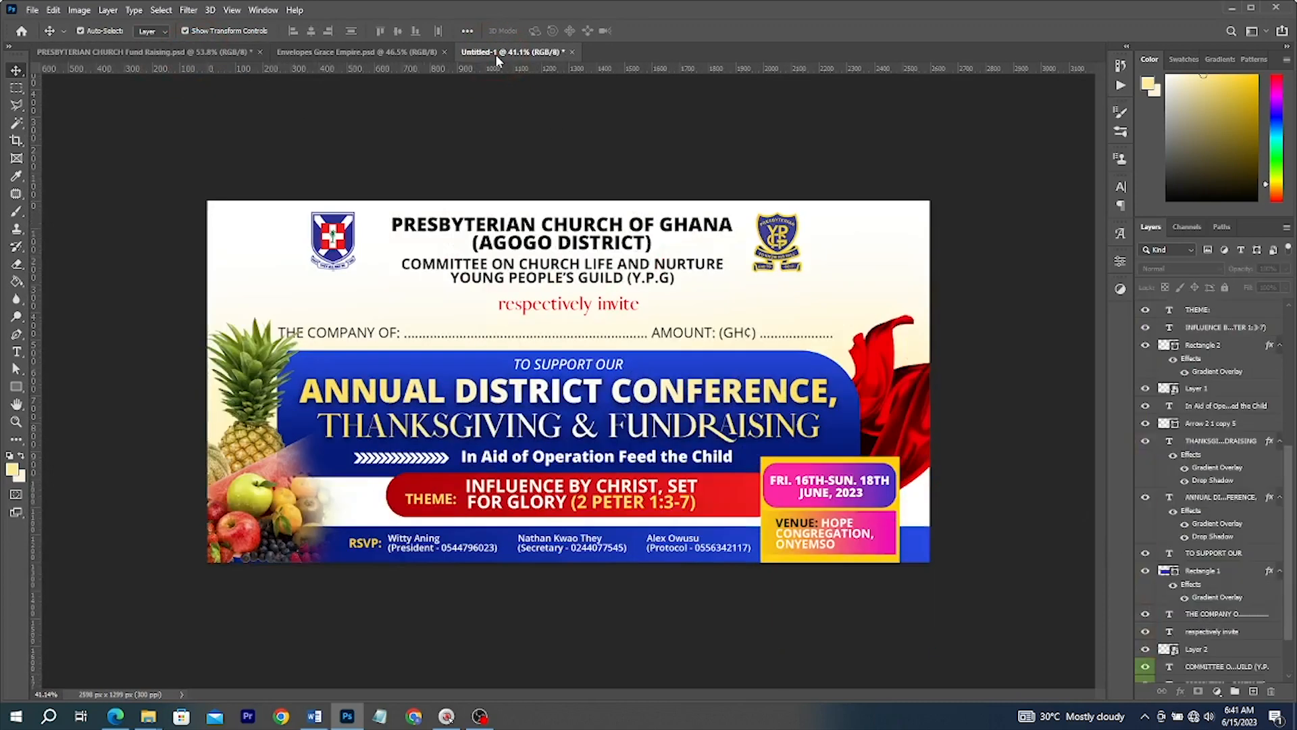
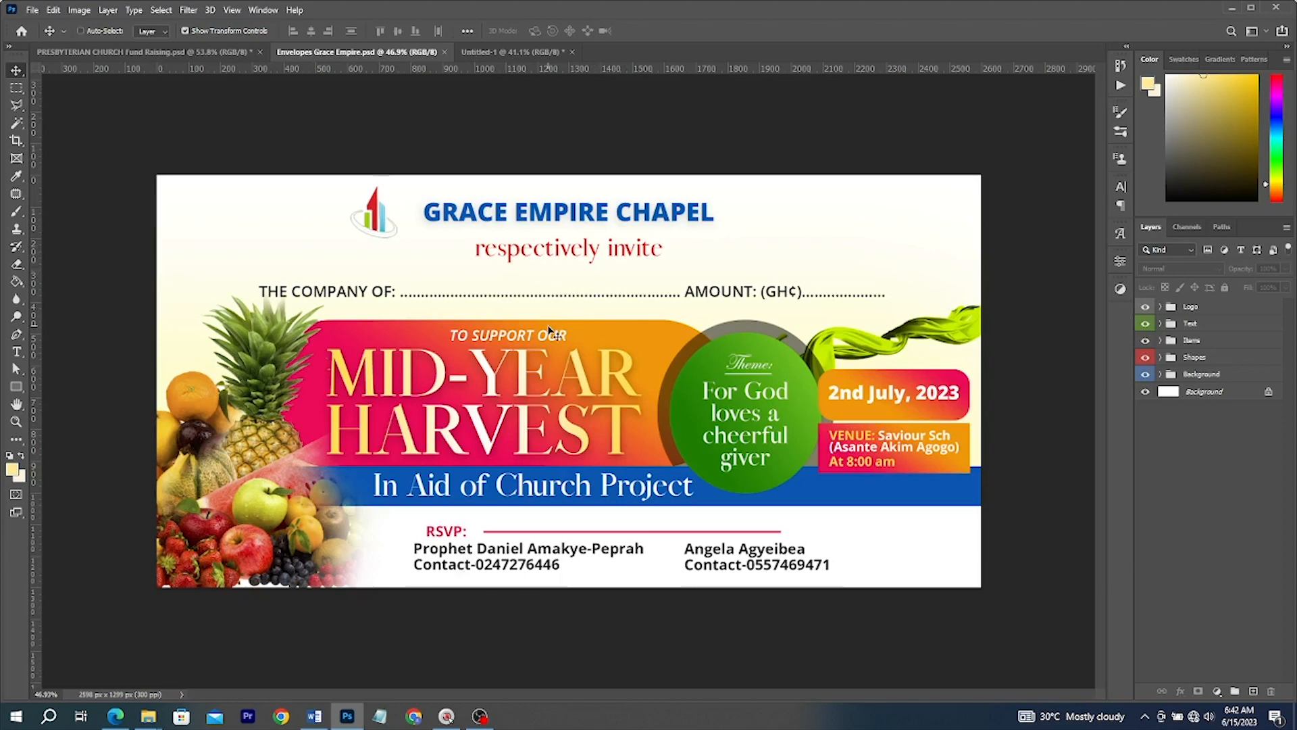
Create a new landscape document from the recent DL preset, 220 x 110 mm at 300 ppi
key("ctrl+n")
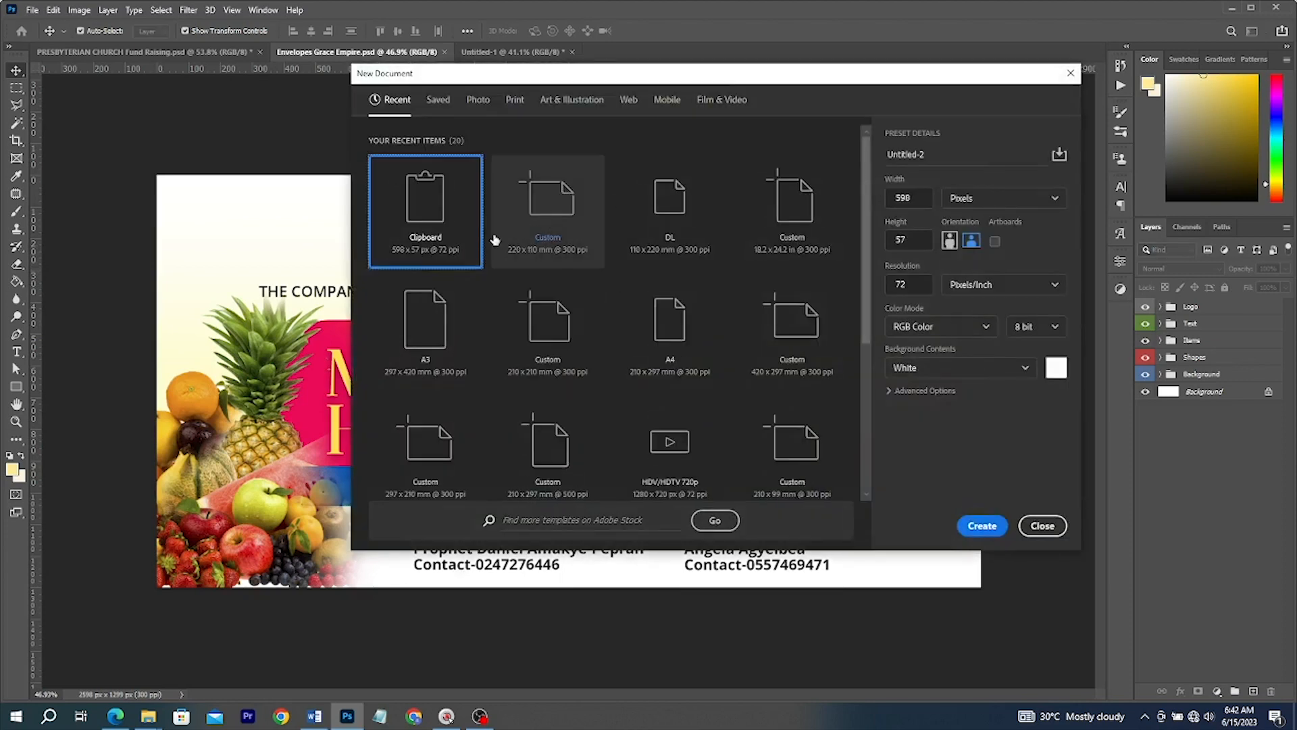
left_click(670, 216)
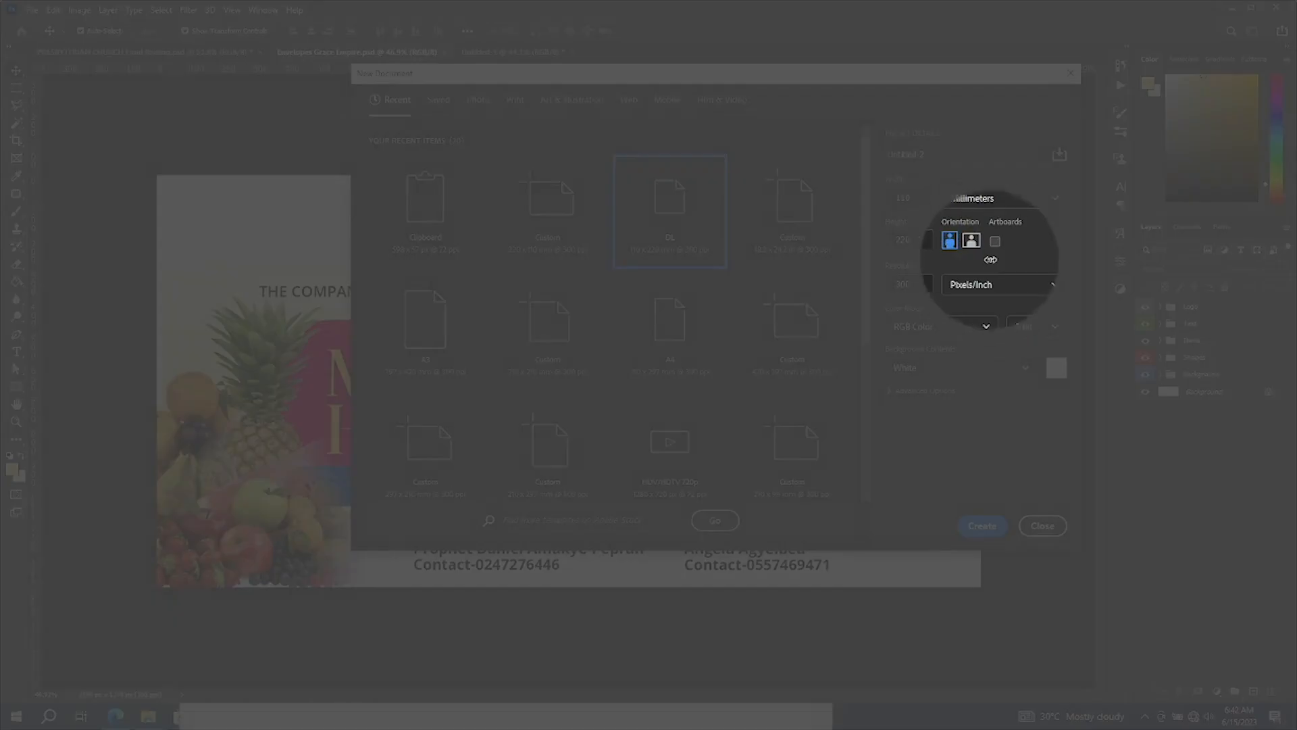
left_click(971, 241)
left_click(984, 525)
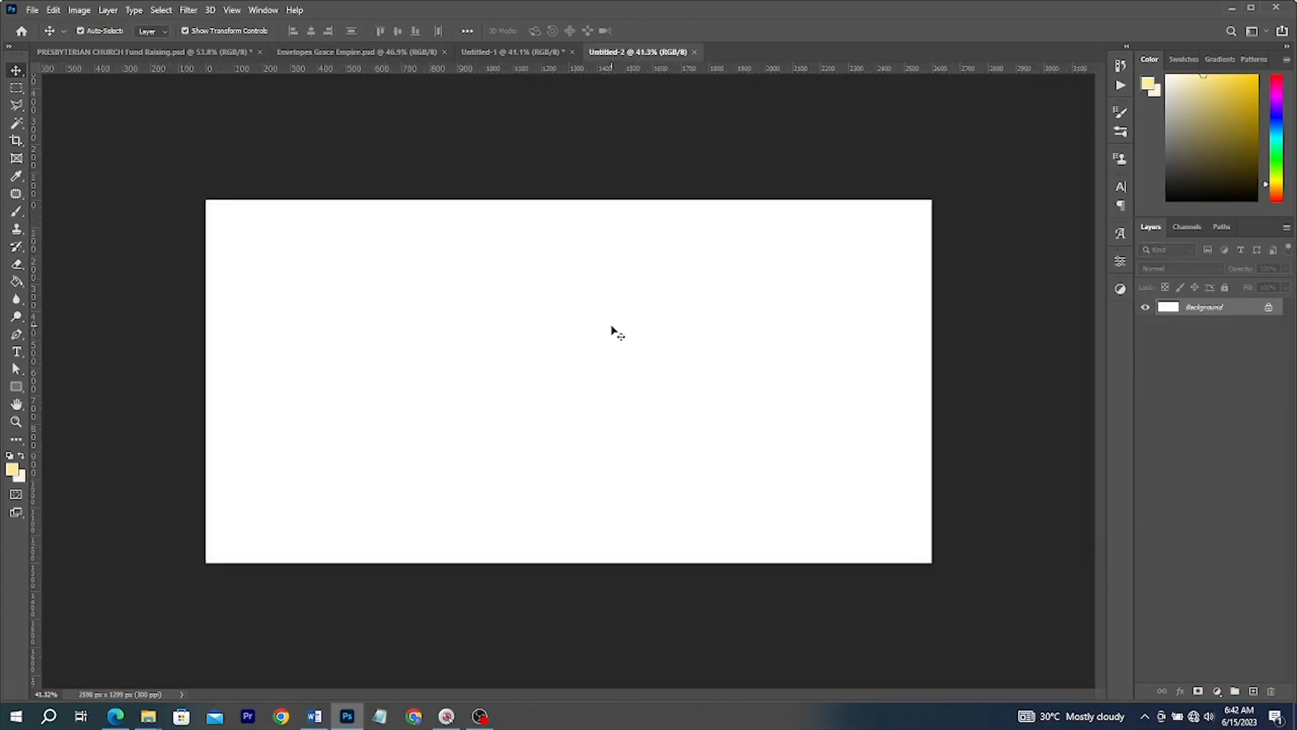
key("ctrl+plus")
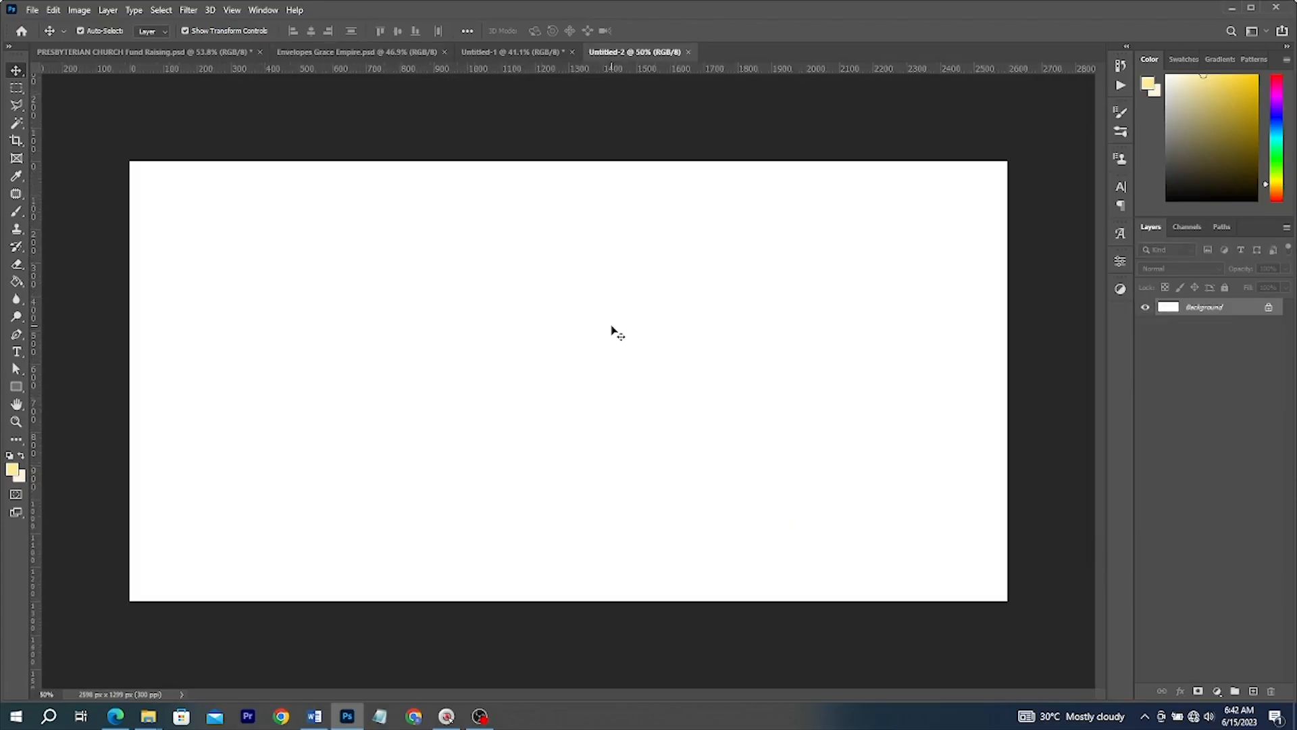
Add the text "GRACE EMPIRE CHAPEL" near the top of the blank canvas
left_click(17, 351)
left_click(409, 228)
type("GRACE EMPIRE CHAPEL")
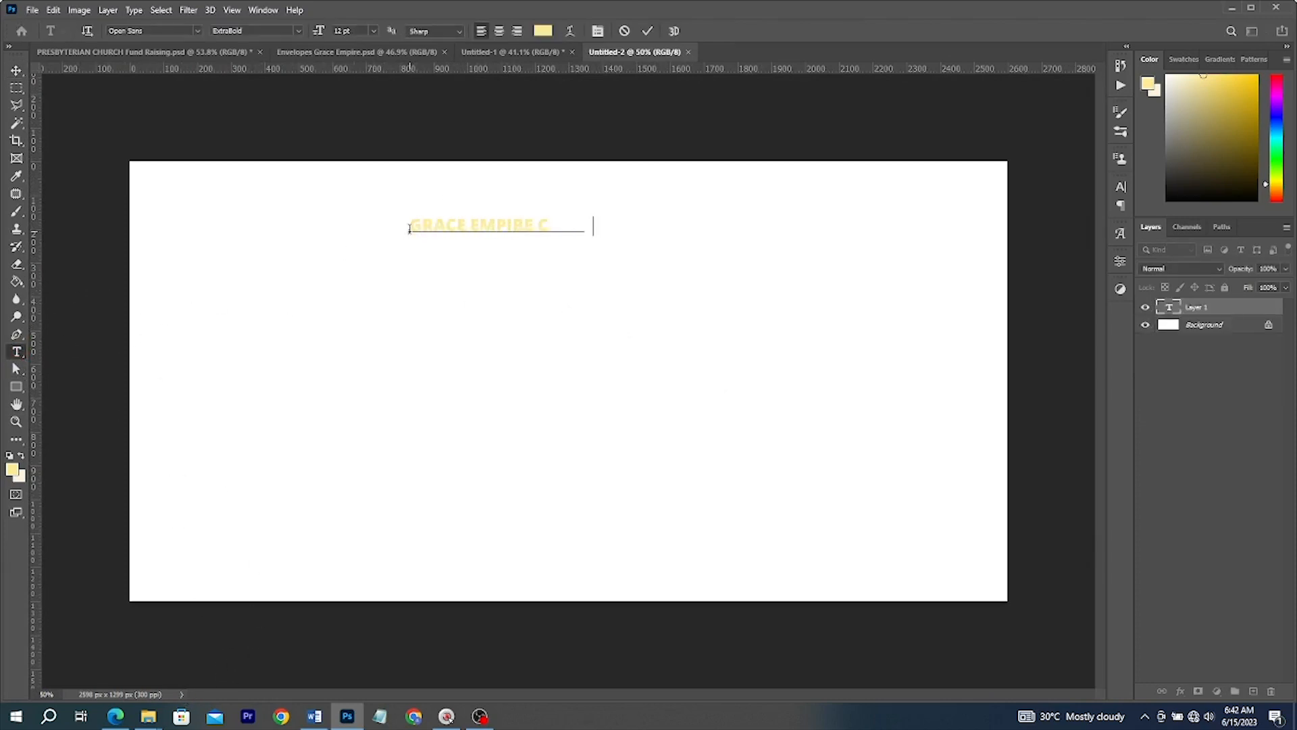
key("ctrl+Return")
Set the colour of the "GRACE EMPIRE CHAPEL" text to blue #0b3cc8
left_click(1121, 188)
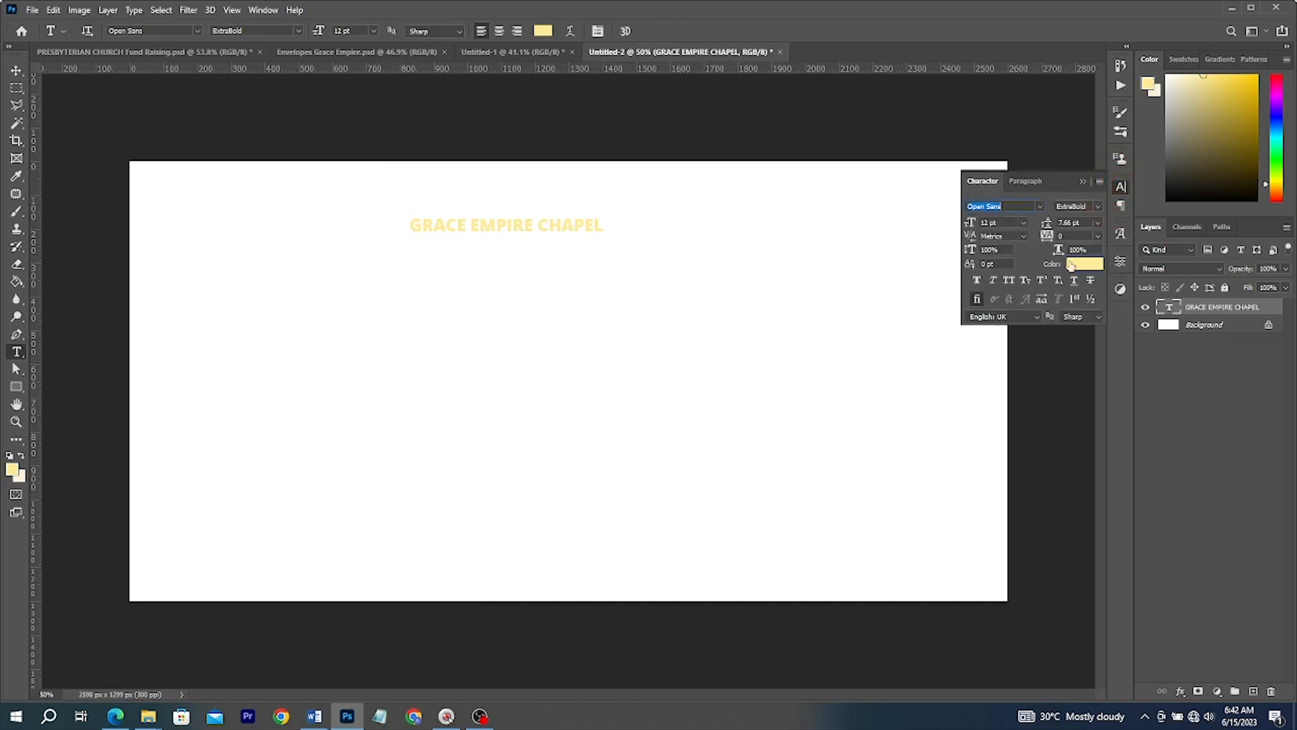
left_click(1080, 266)
left_click_drag(1097, 223, 1082, 181)
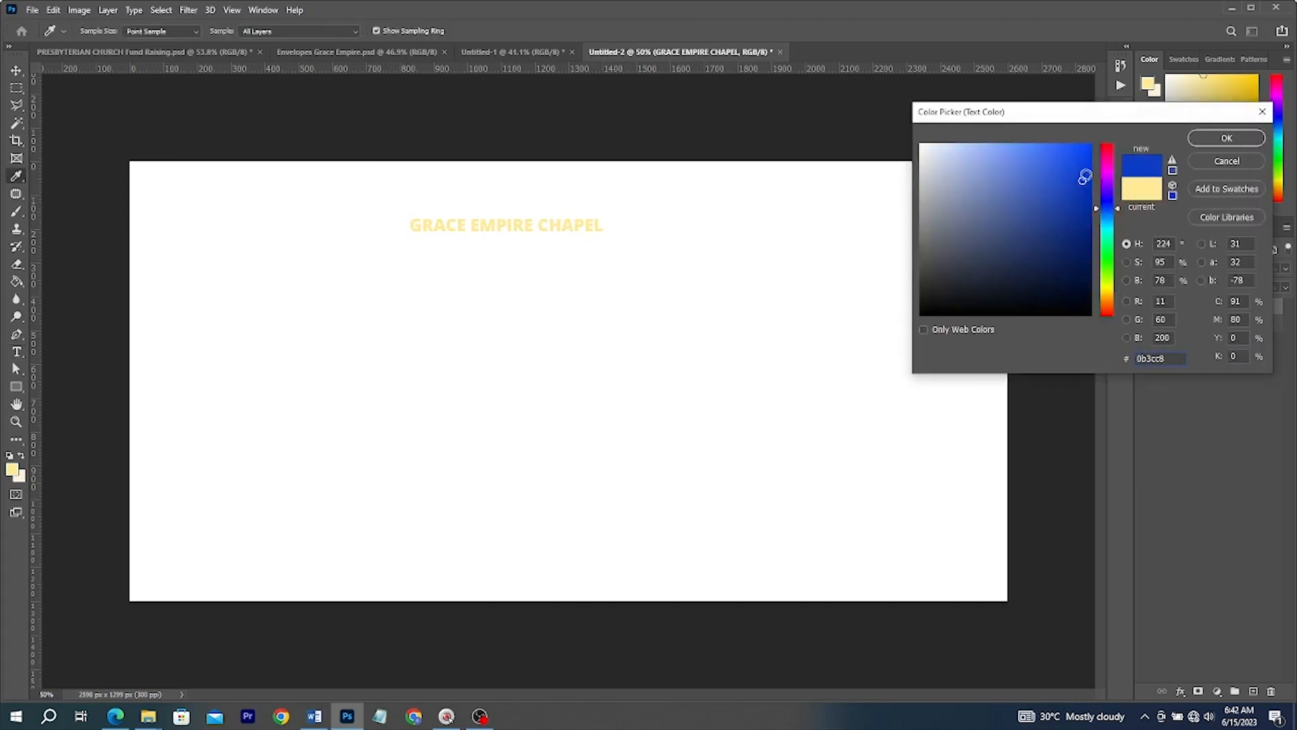
left_click(1224, 138)
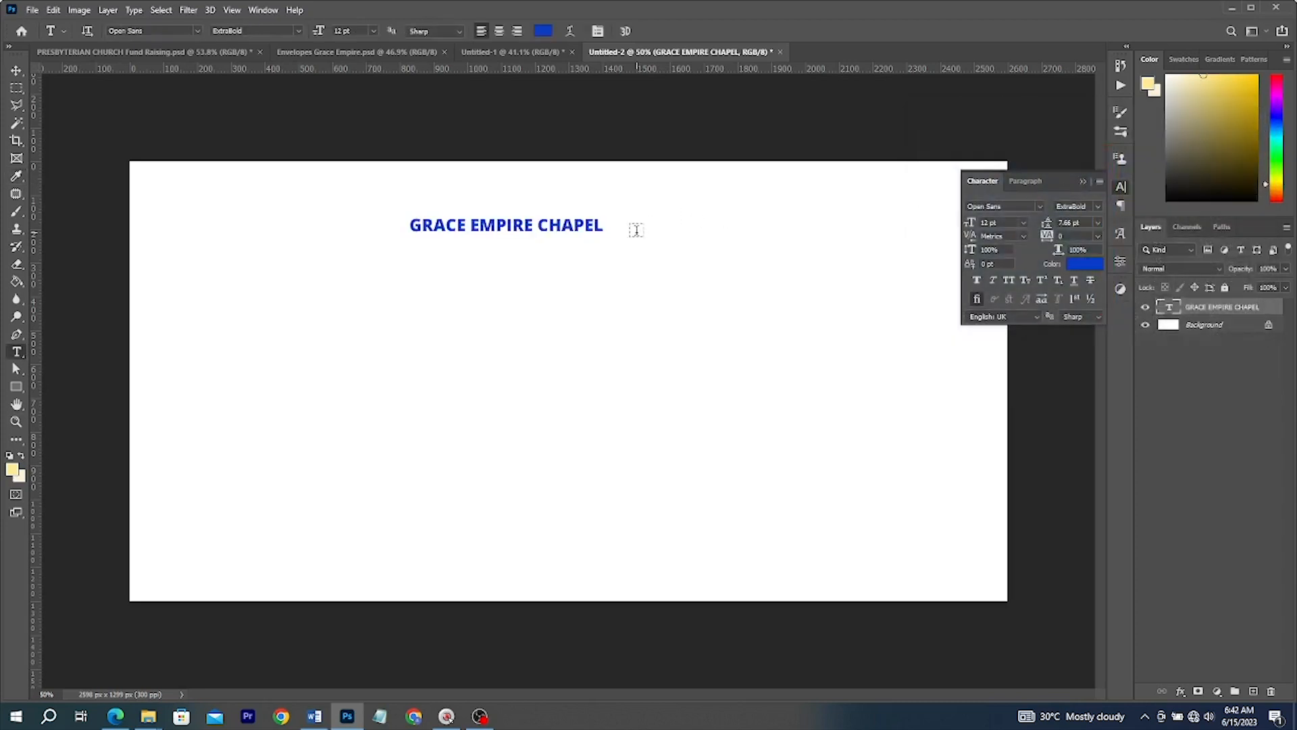
Scale the "GRACE EMPIRE CHAPEL" heading up to about 141%, roughly 16.89 pt
key("v")
left_click_drag(608, 223, 683, 224)
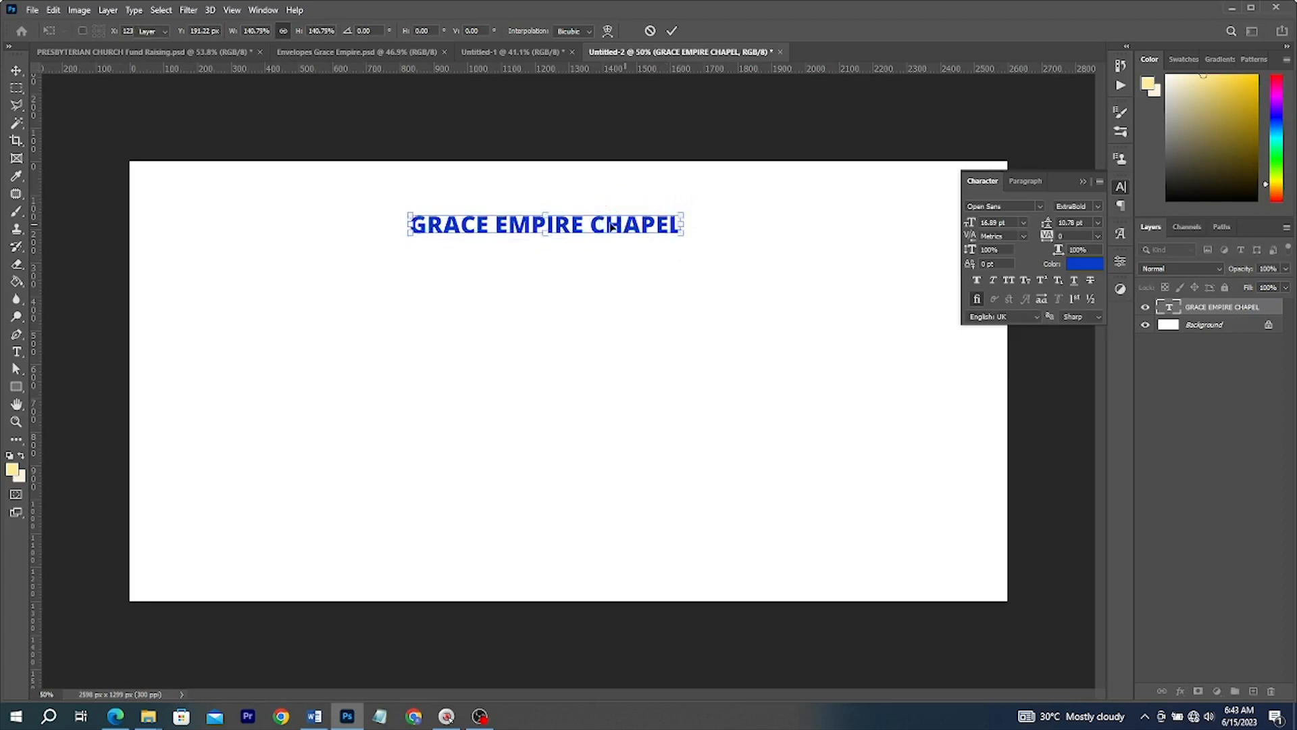
key("Return")
Centre the "GRACE EMPIRE CHAPEL" heading horizontally on the canvas and move it slightly higher
key("ctrl+a")
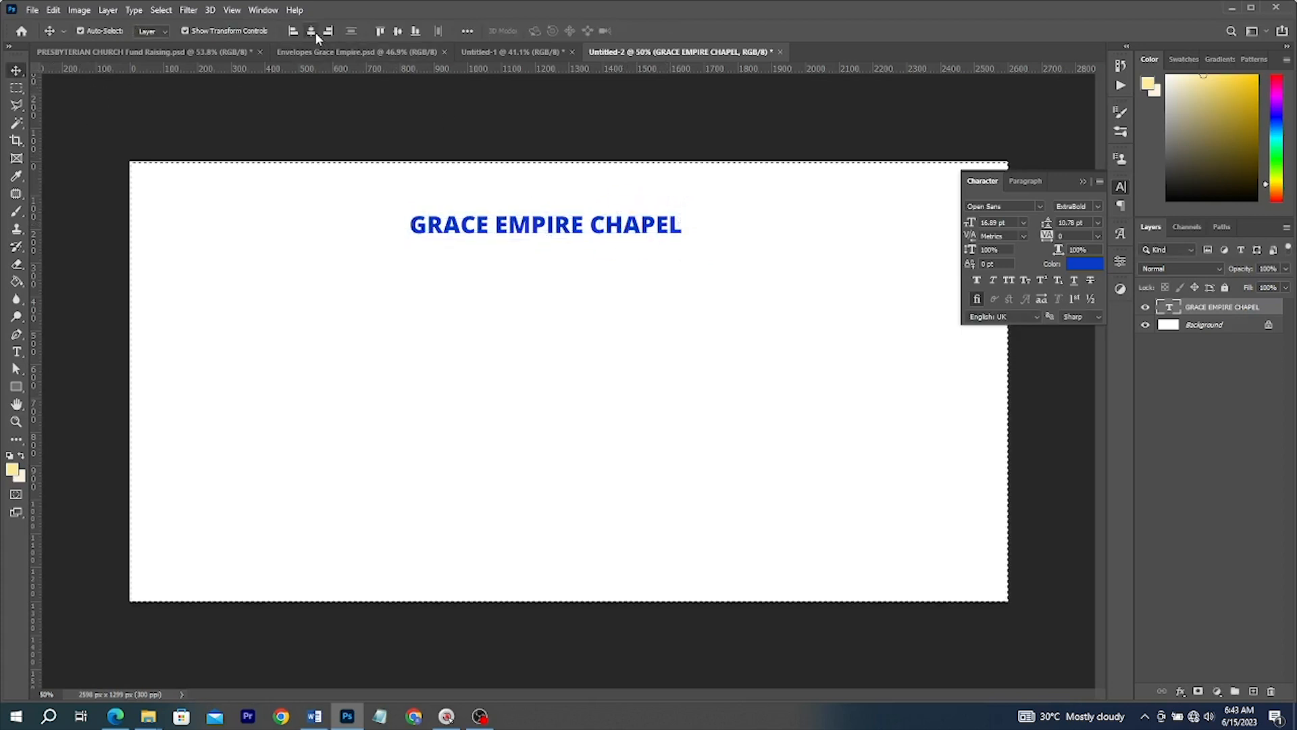
key("ctrl+d")
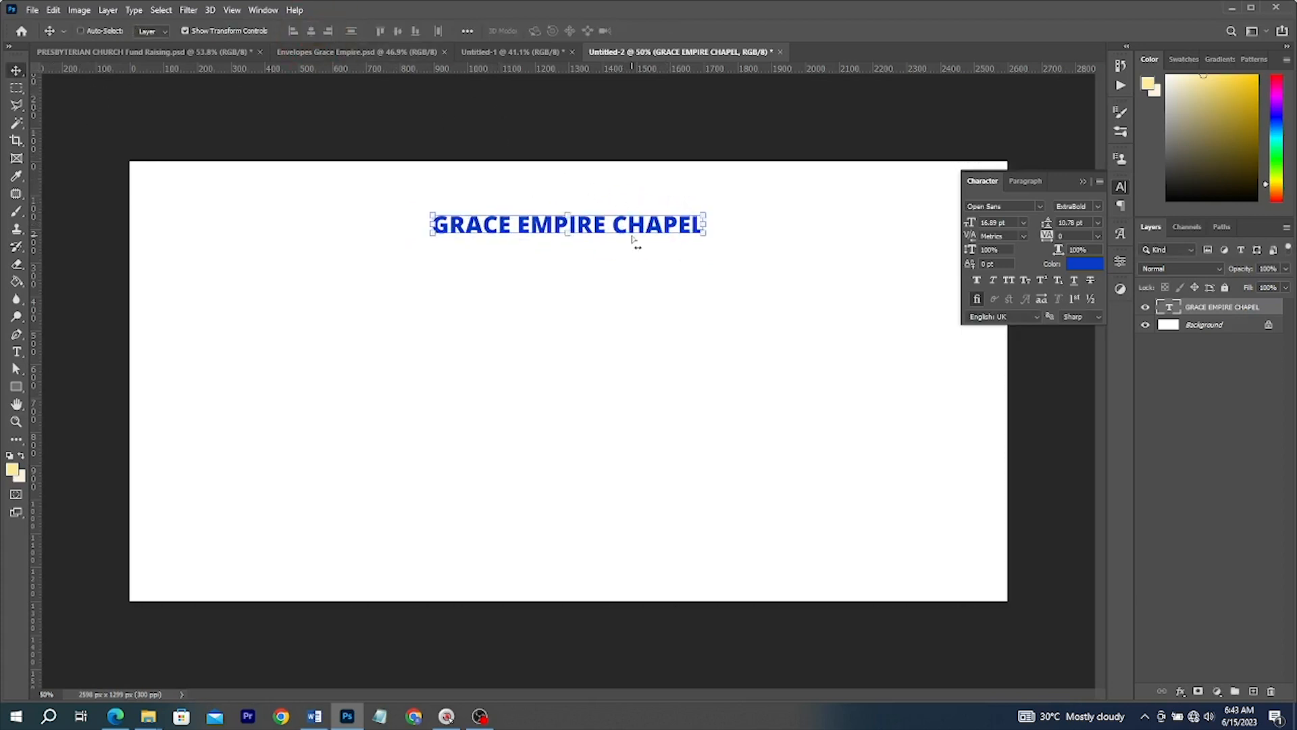
left_click_drag(650, 236, 645, 212)
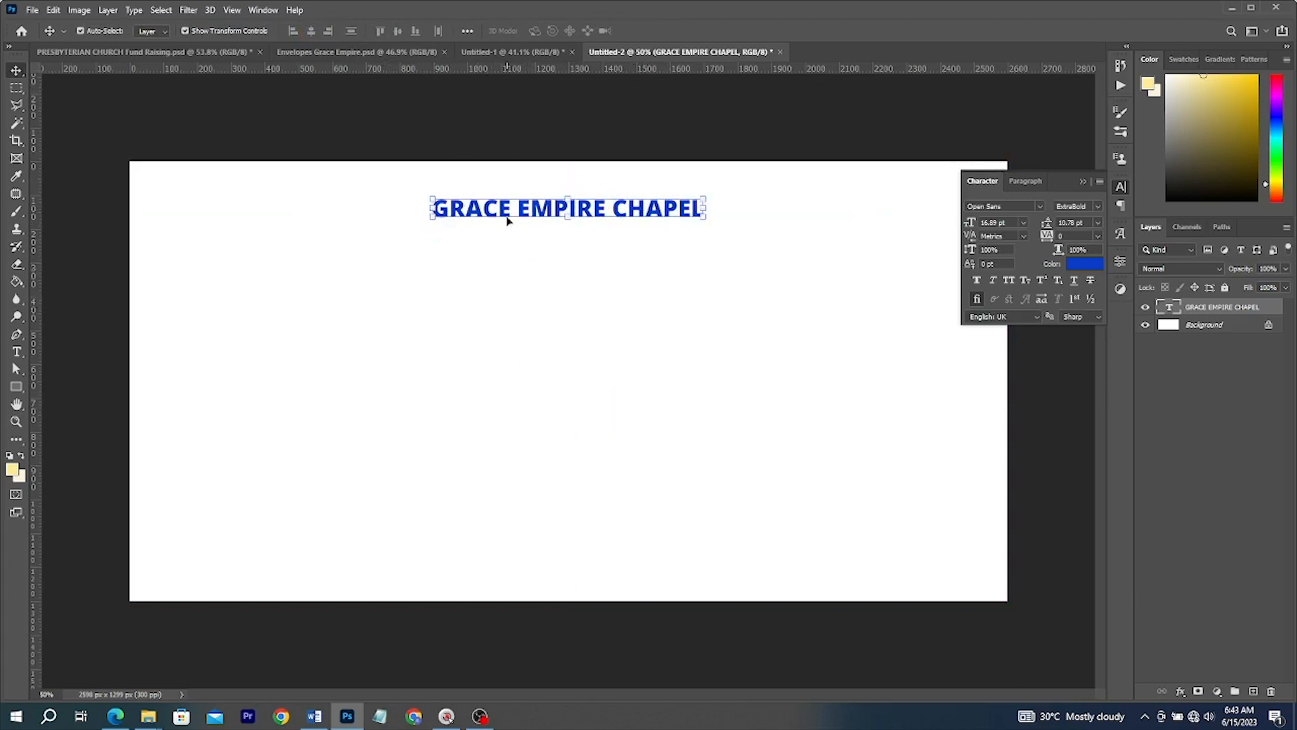
Copy the "respectively invite" and "THE COMPANY OF / AMOUNT (GH¢)" text lines from the Untitled-1 envelope to below the heading in Untitled-2
left_click(487, 52)
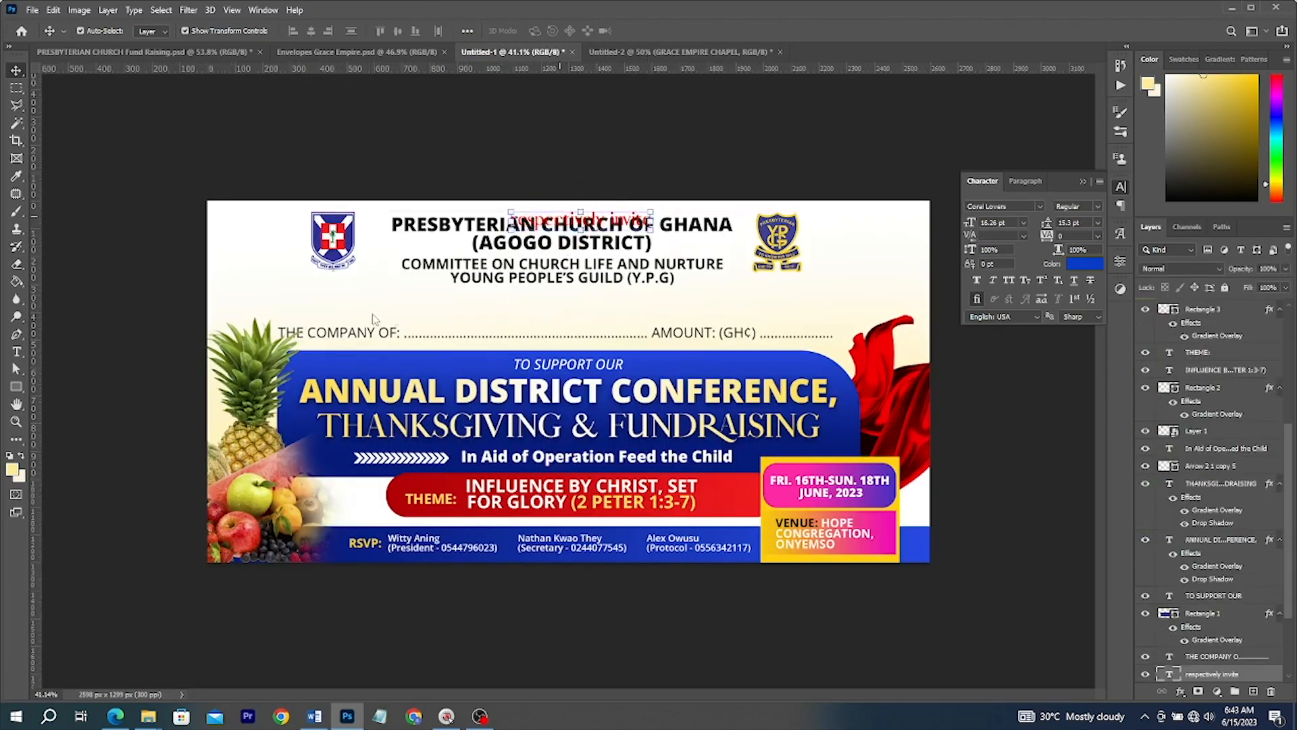
left_click(358, 331, "shift")
left_click_drag(359, 331, 629, 269)
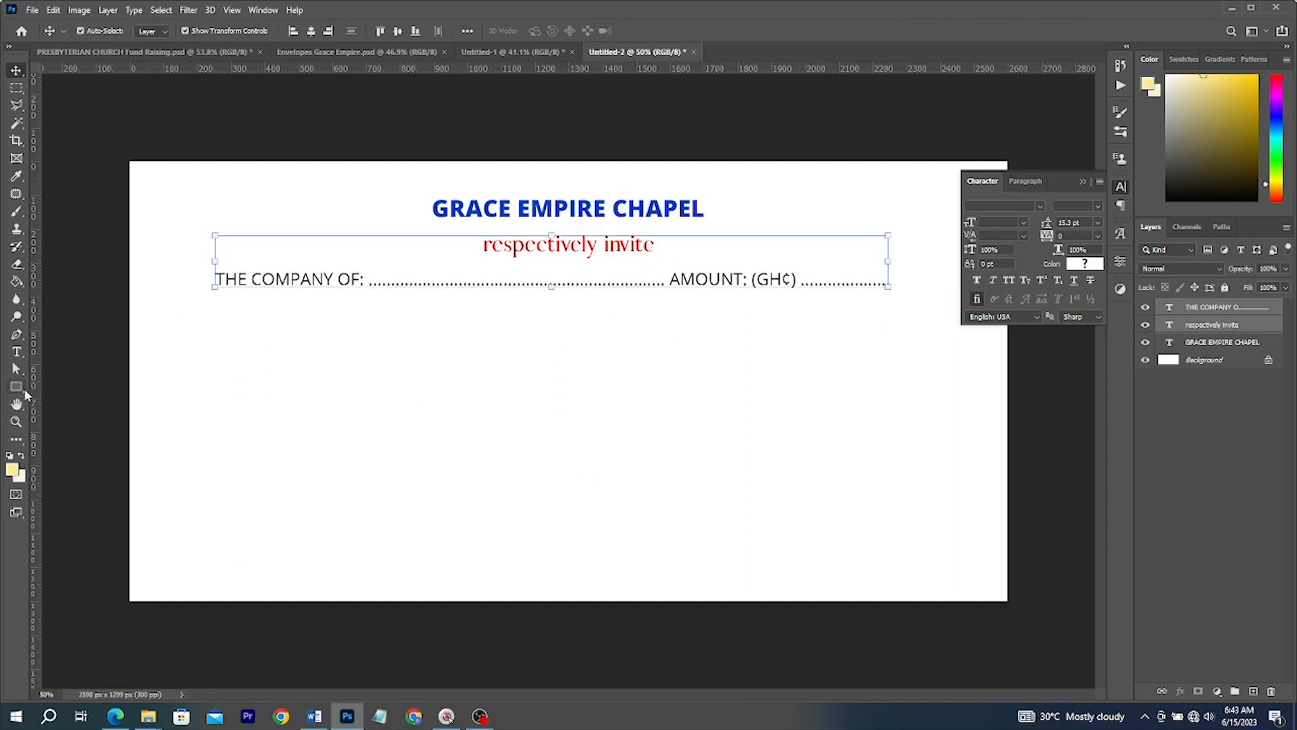
Draw a full-width band about 2678 x 129 px across the lower canvas and fill it with the heading's blue #0b3cc8
left_click(17, 388)
left_click_drag(120, 494, 1023, 537)
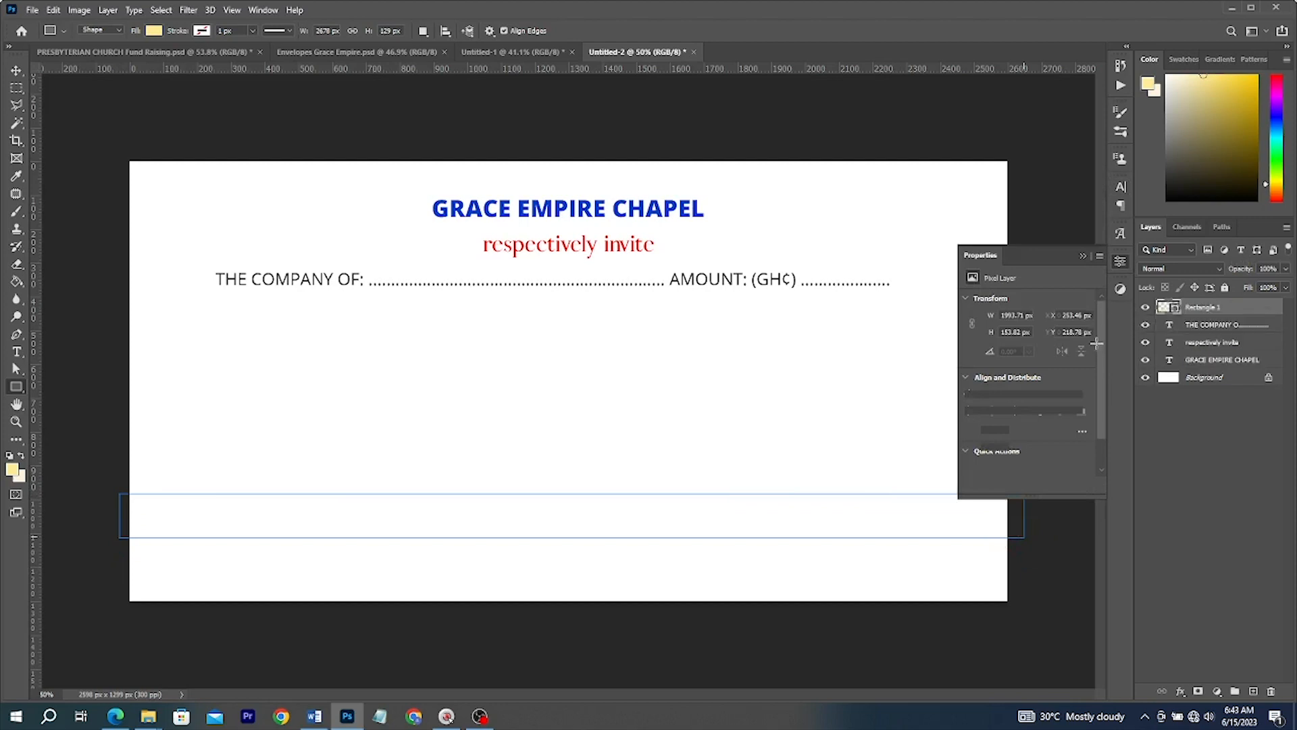
double_click(1172, 309)
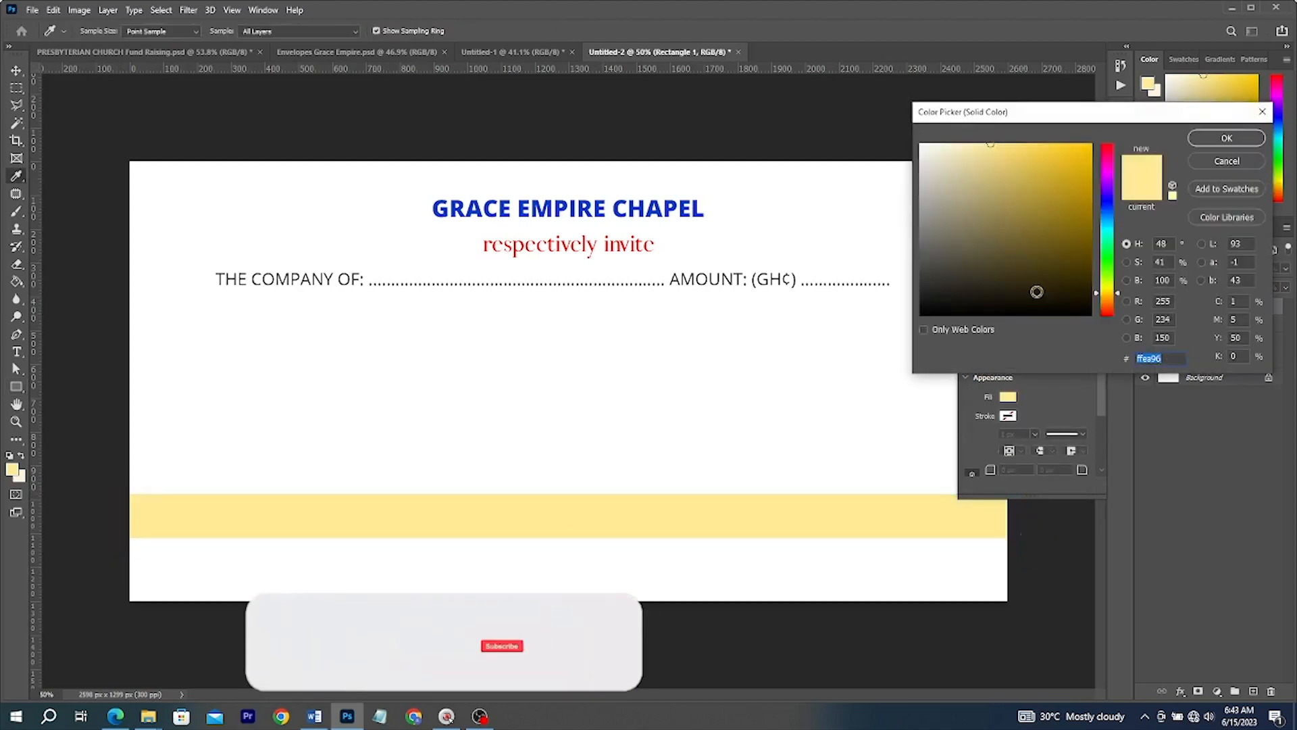
left_click(548, 202)
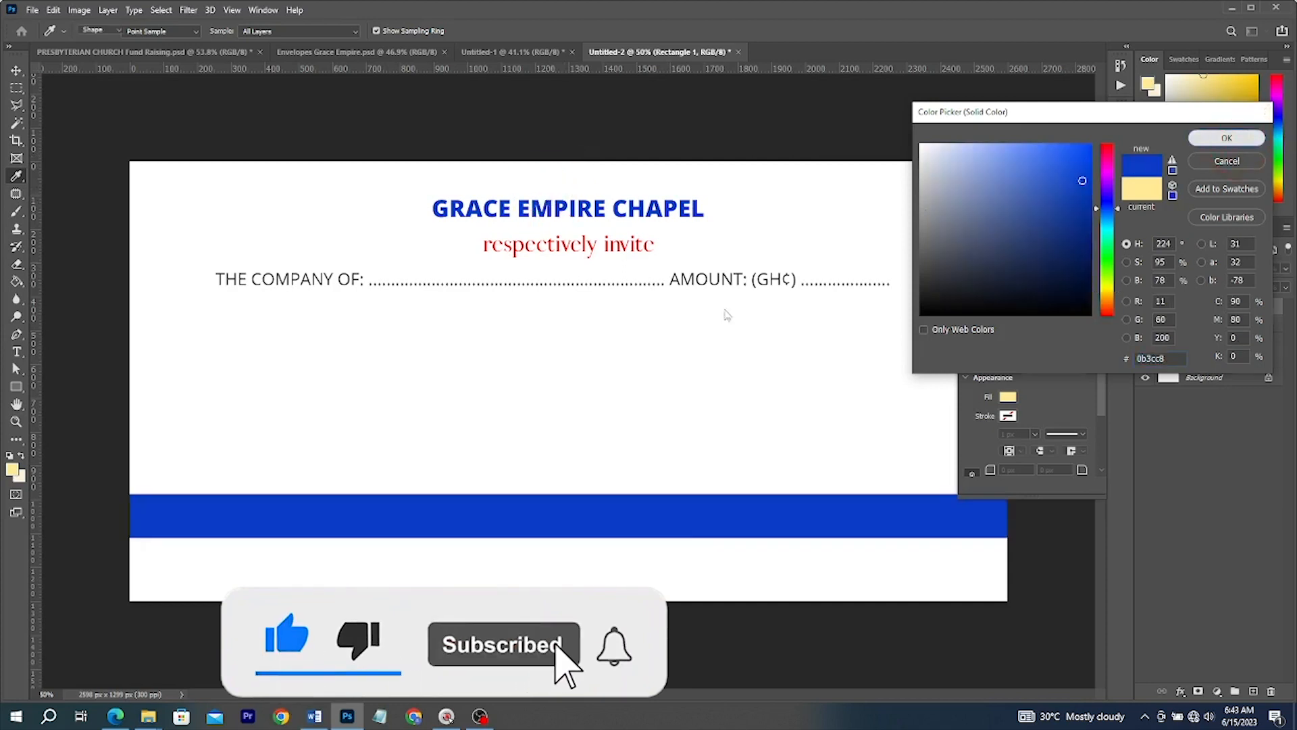
key("Return")
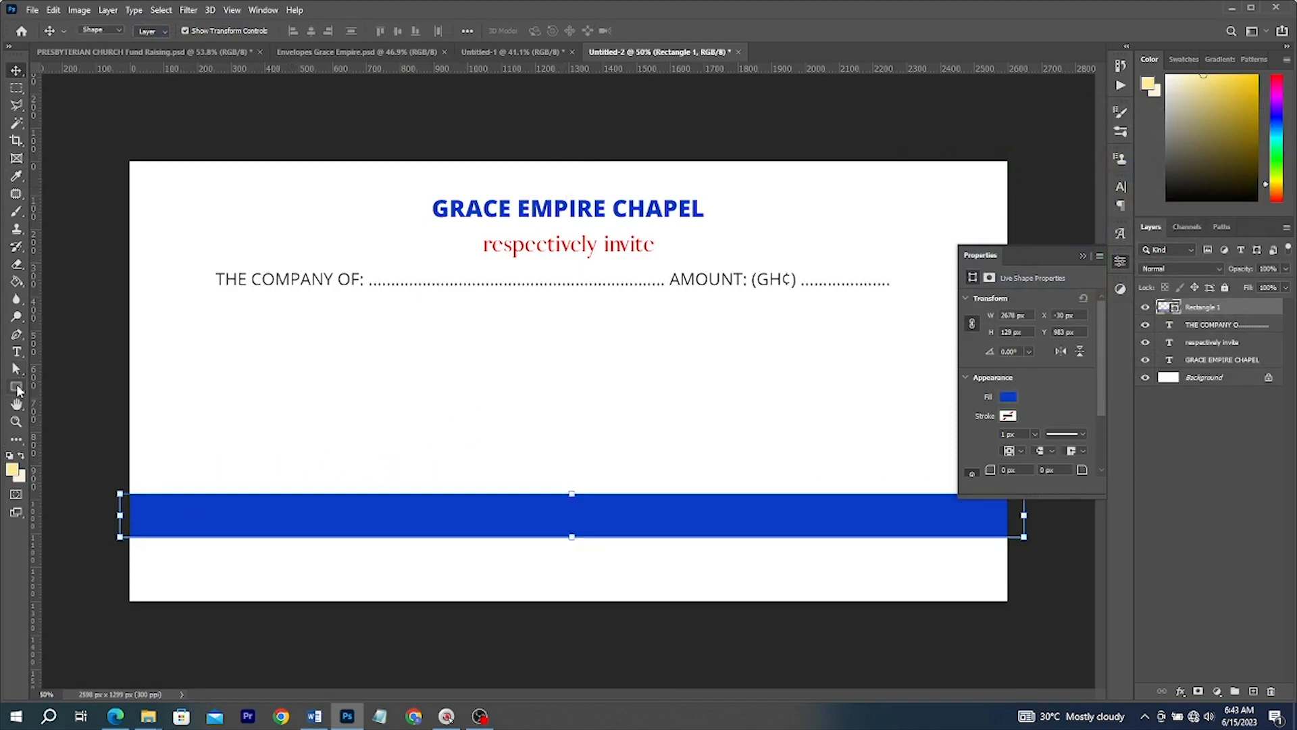
Draw a rectangle about 1204 x 469 px above the blue band, round its corners to about 189 px and raise it to overlap the band's upper edge
left_click(17, 387)
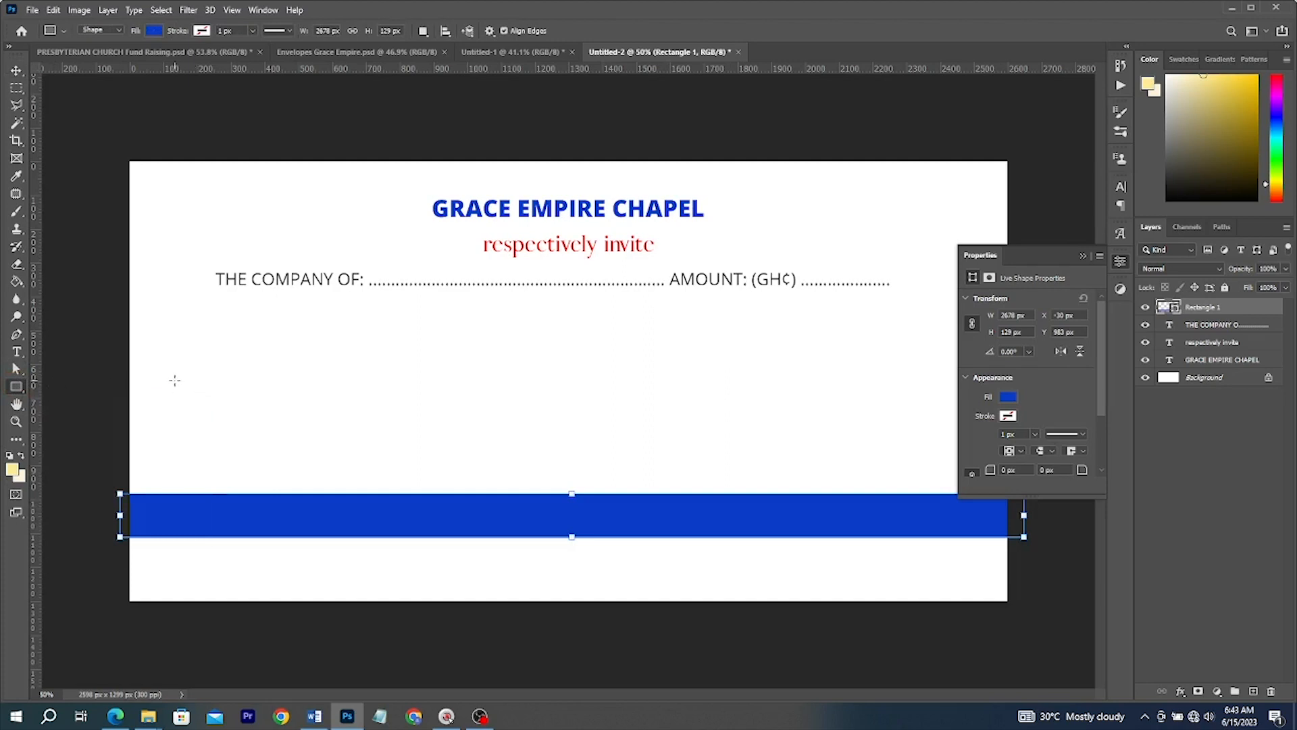
left_click_drag(174, 365, 579, 523)
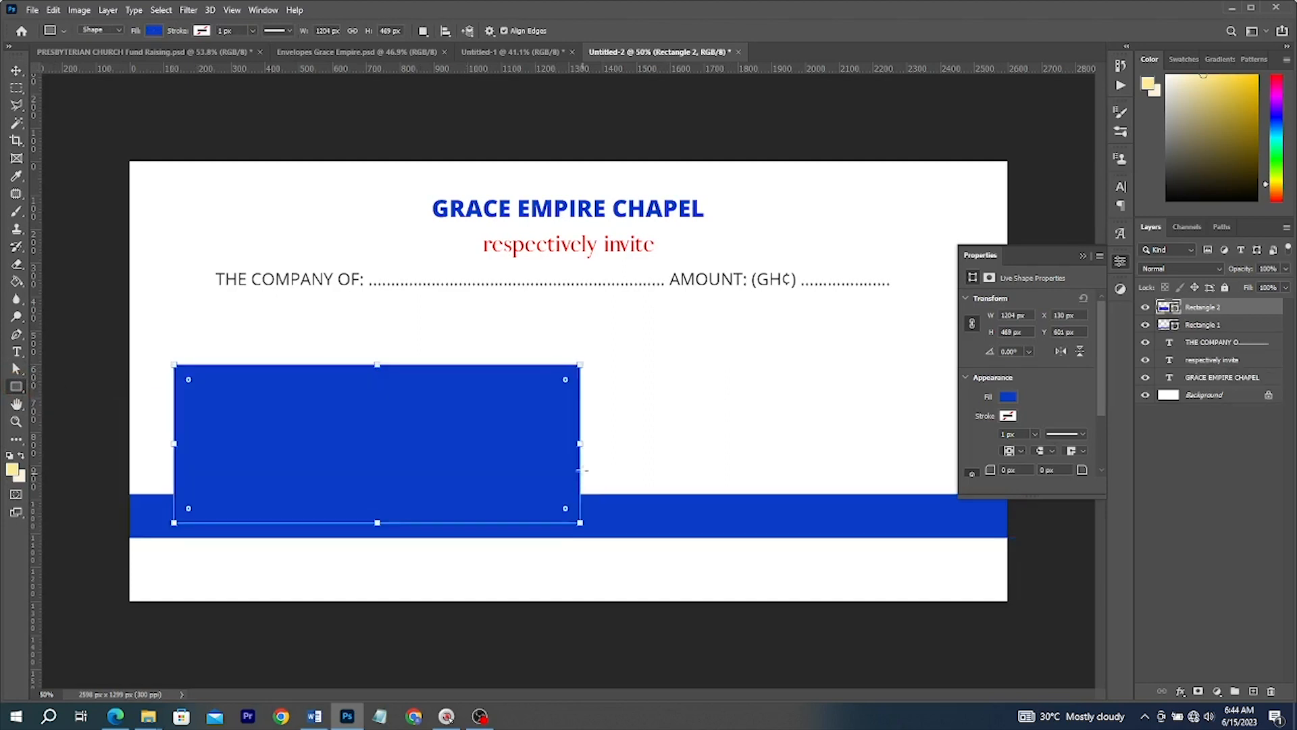
left_click_drag(566, 382, 516, 399)
left_click(15, 70)
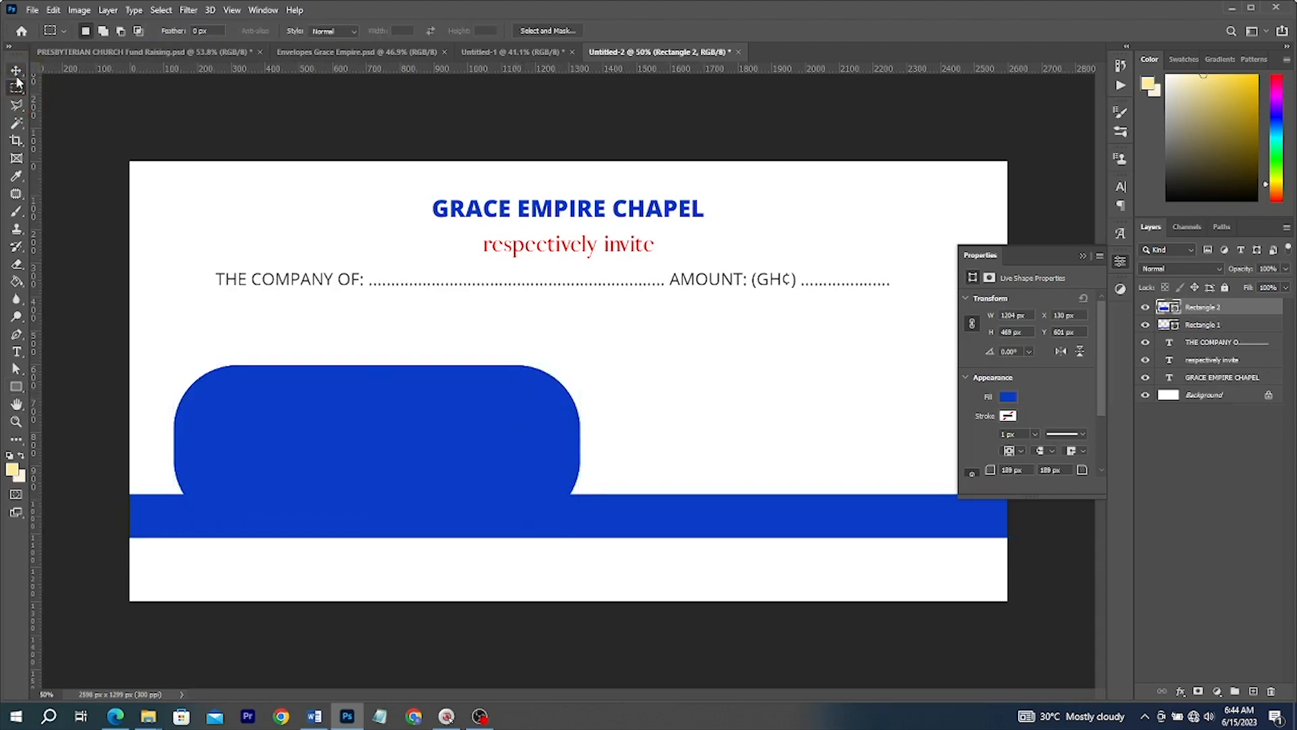
left_click_drag(384, 429, 384, 408)
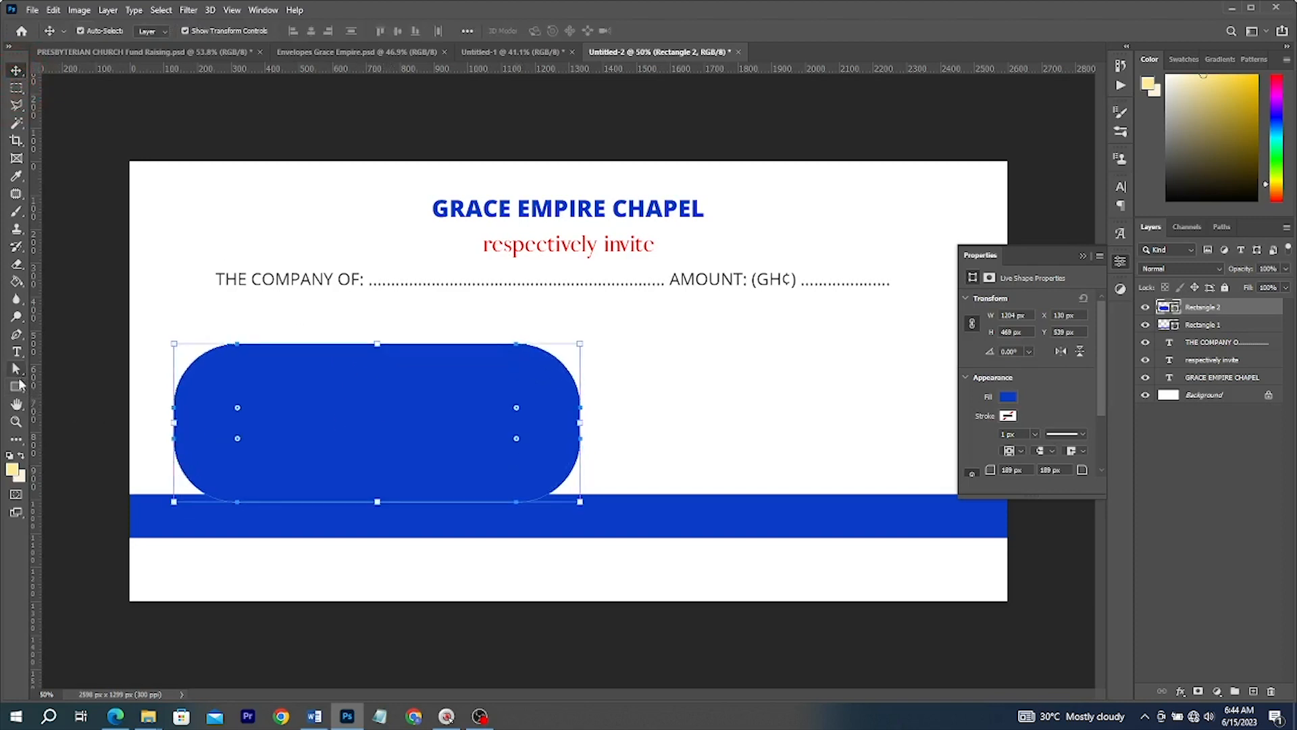
Draw a circle about 590 px in diameter with the Ellipse tool beside the rounded rectangle, overlapping the band
right_click(17, 387)
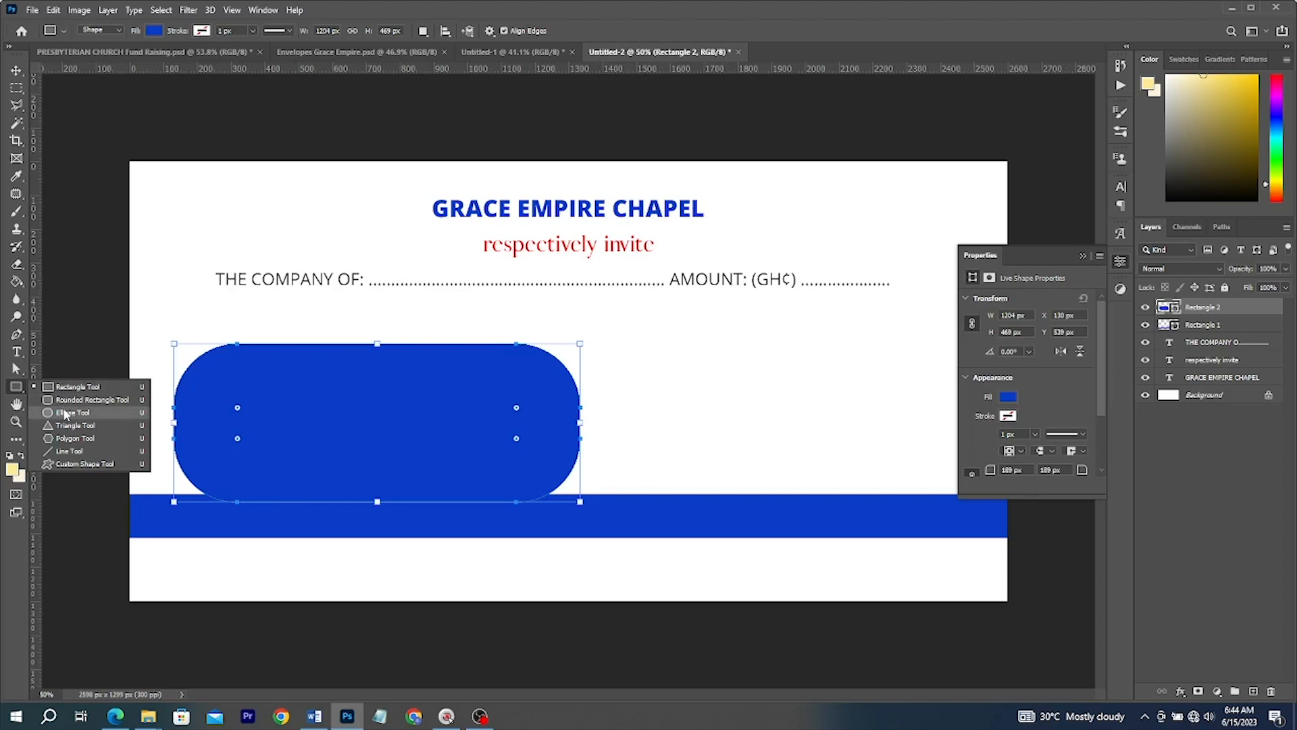
left_click(64, 414)
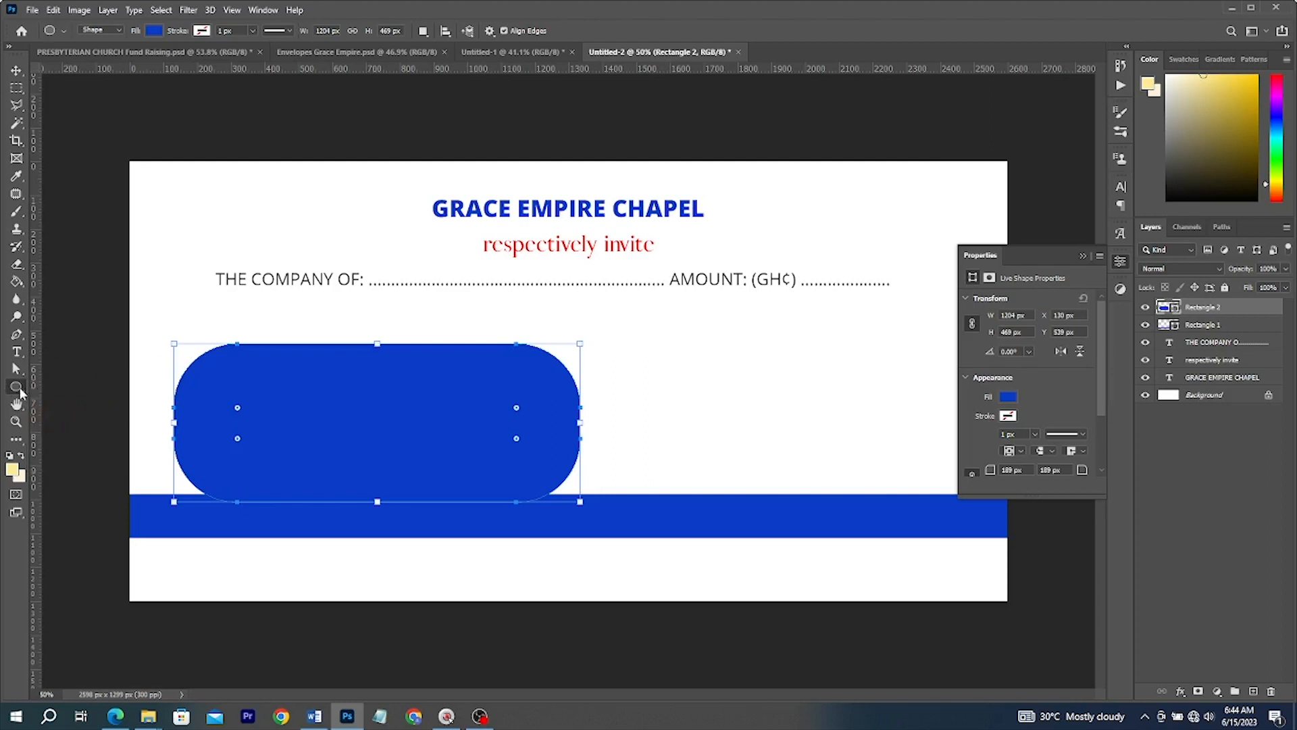
left_click_drag(603, 328, 807, 527)
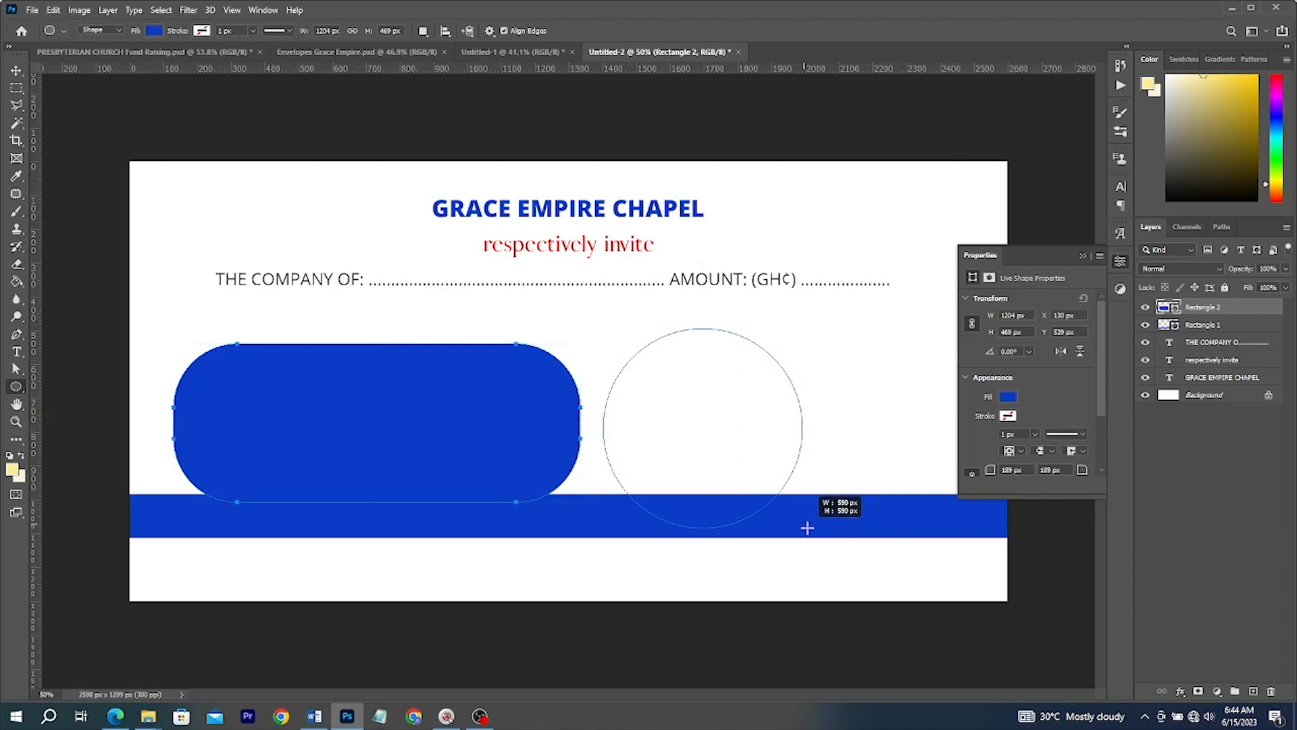
left_click_drag(807, 528, 807, 528)
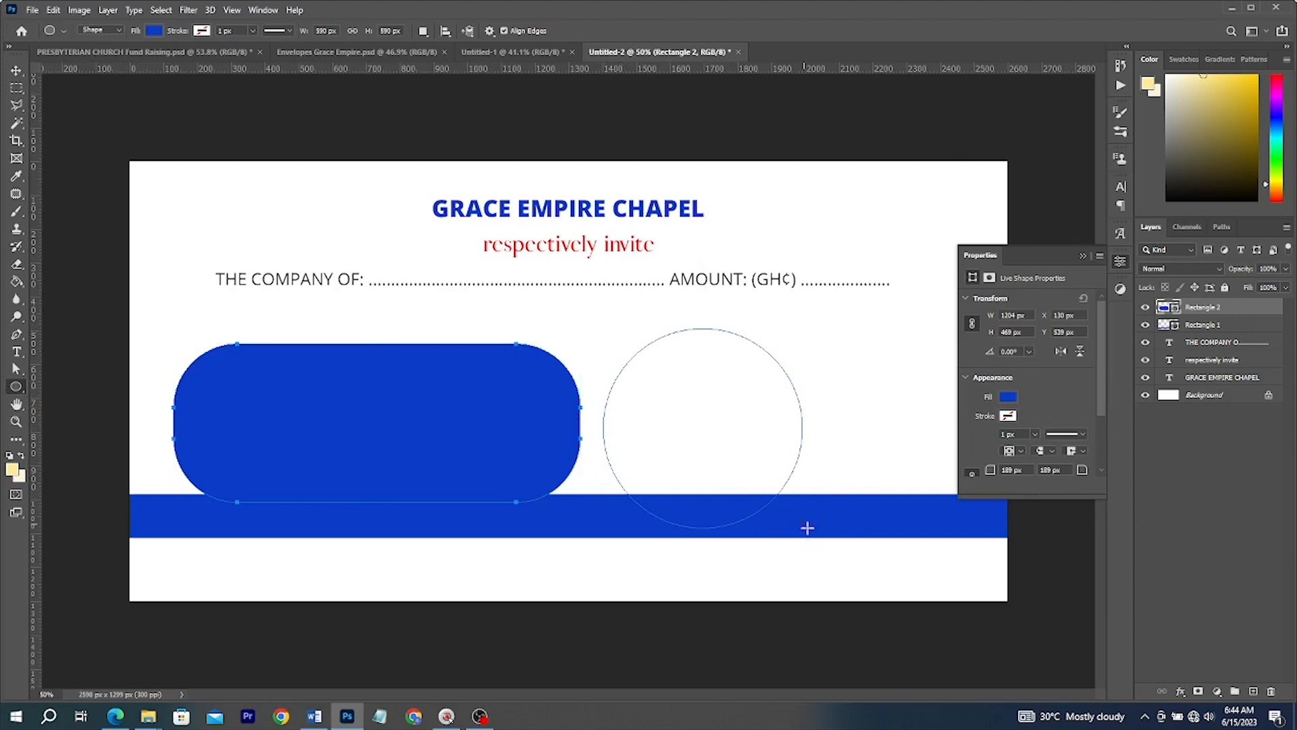
Change the fill of the rounded rectangle to purple
key("v")
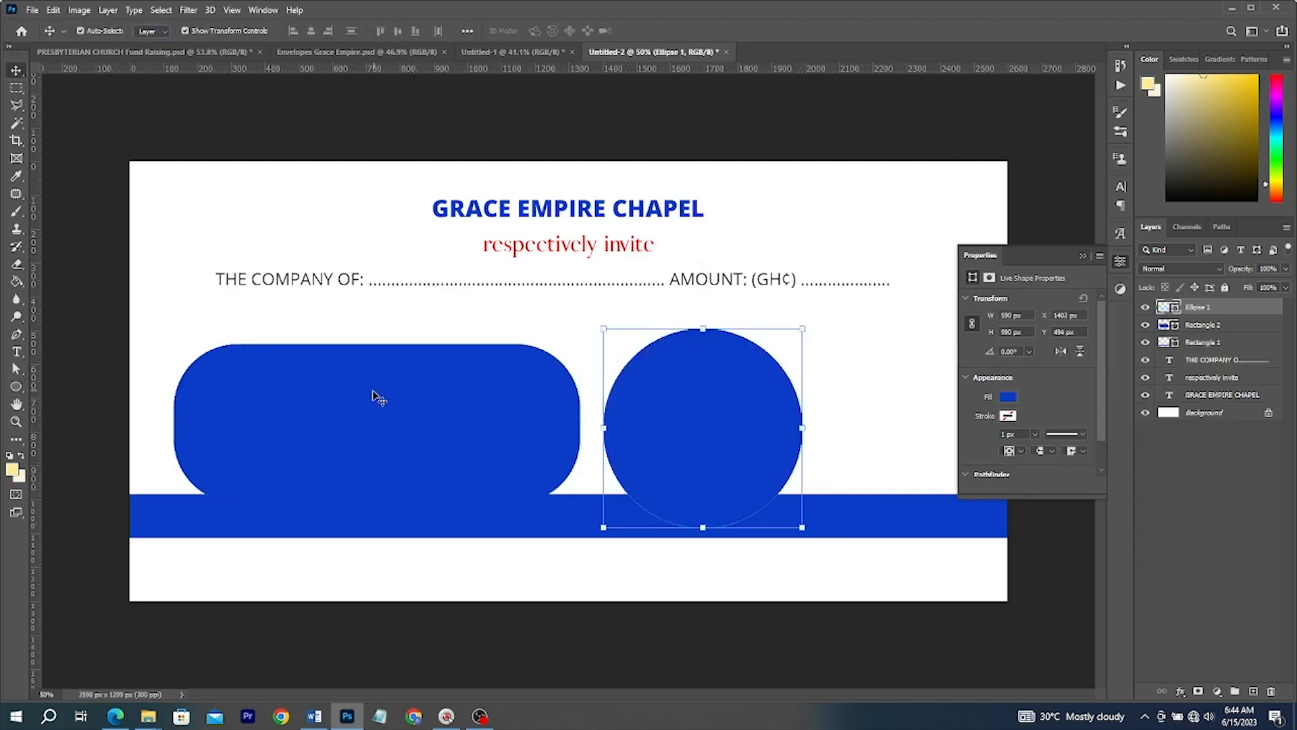
left_click(371, 390)
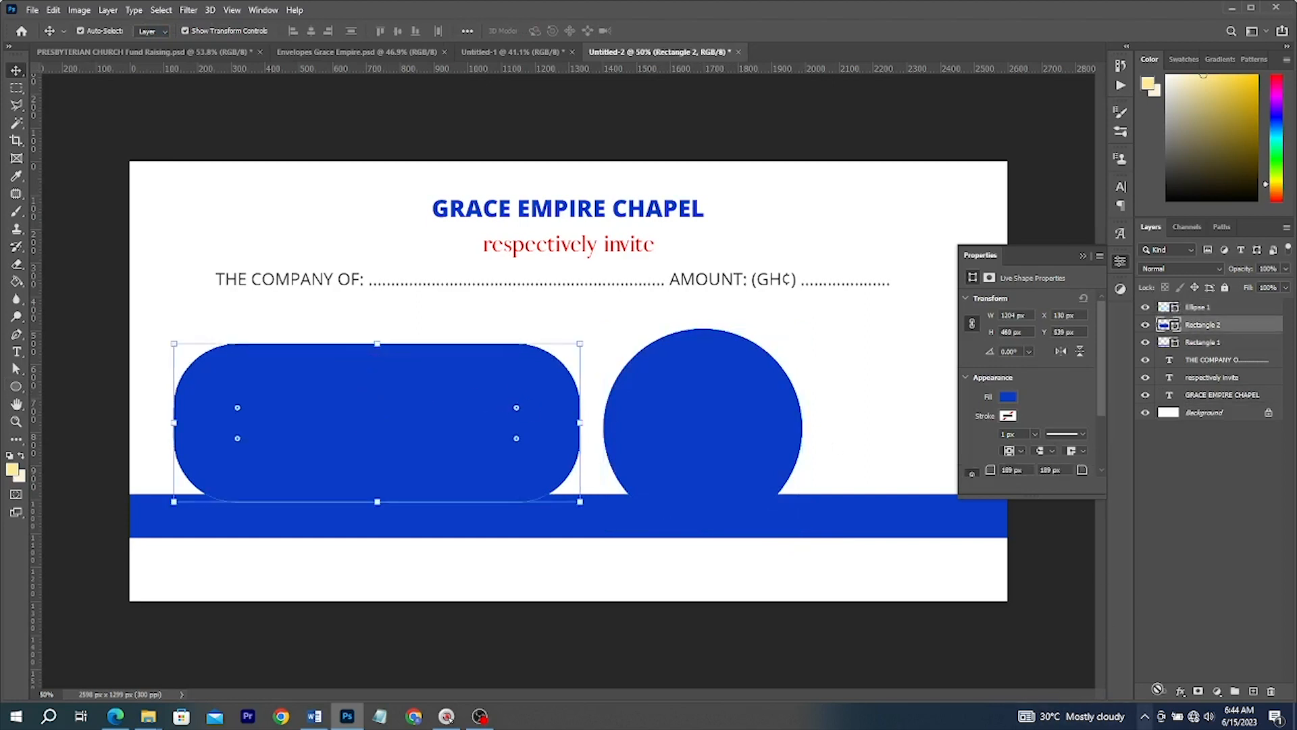
double_click(1176, 325)
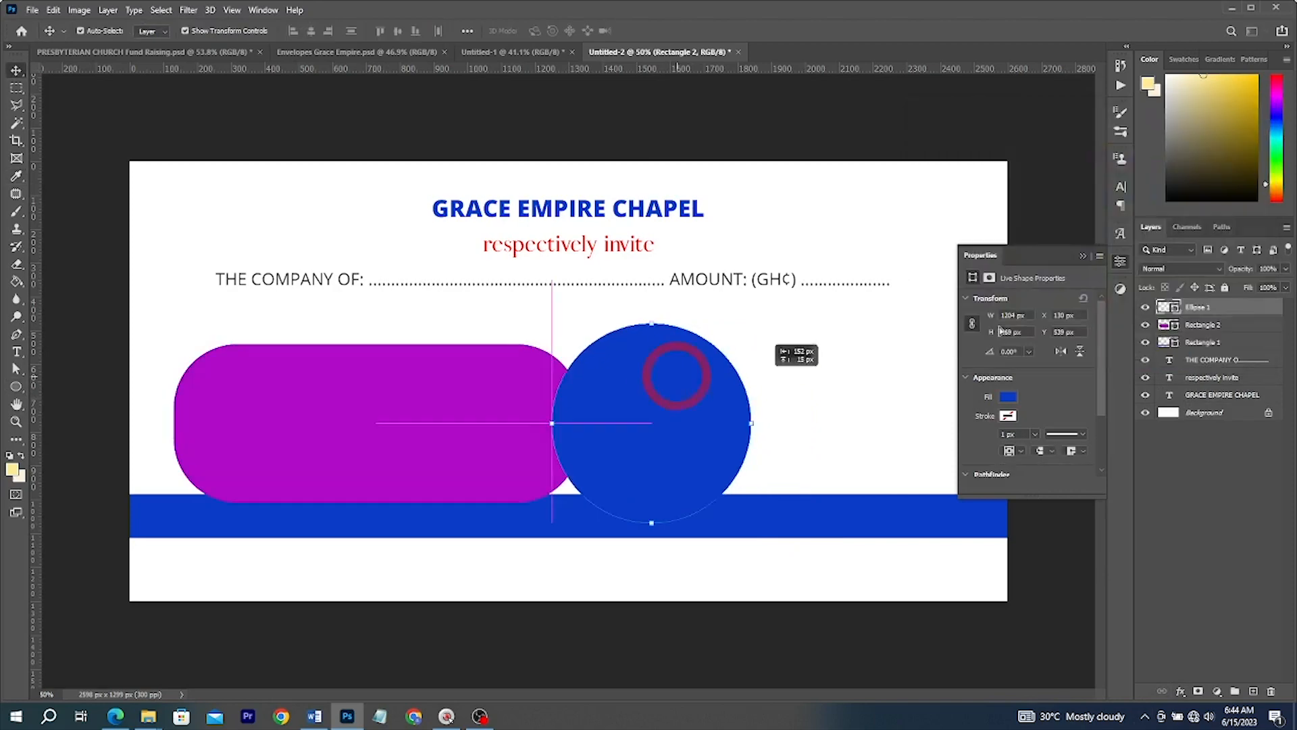
Move the circle to overlap the right end of the purple shape and fill it with pale yellow
left_click_drag(674, 371, 674, 371)
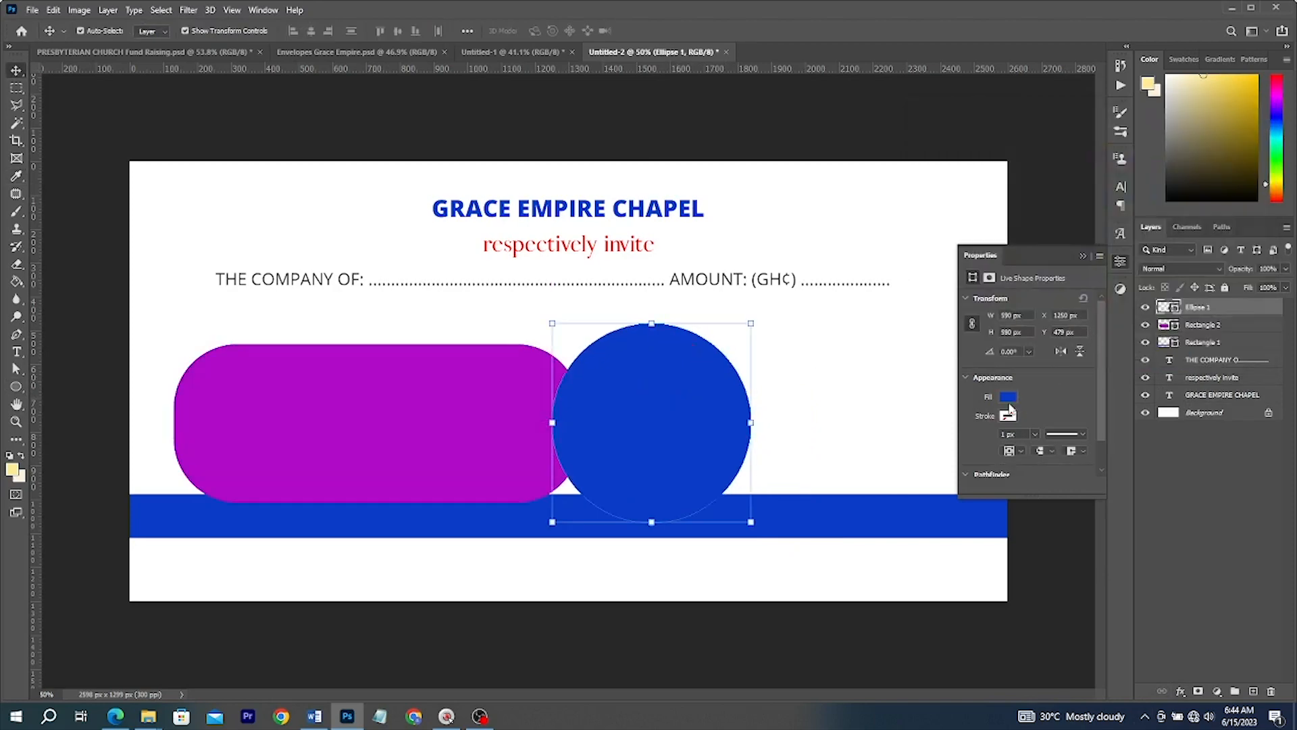
left_click(1008, 397)
left_click(1023, 469)
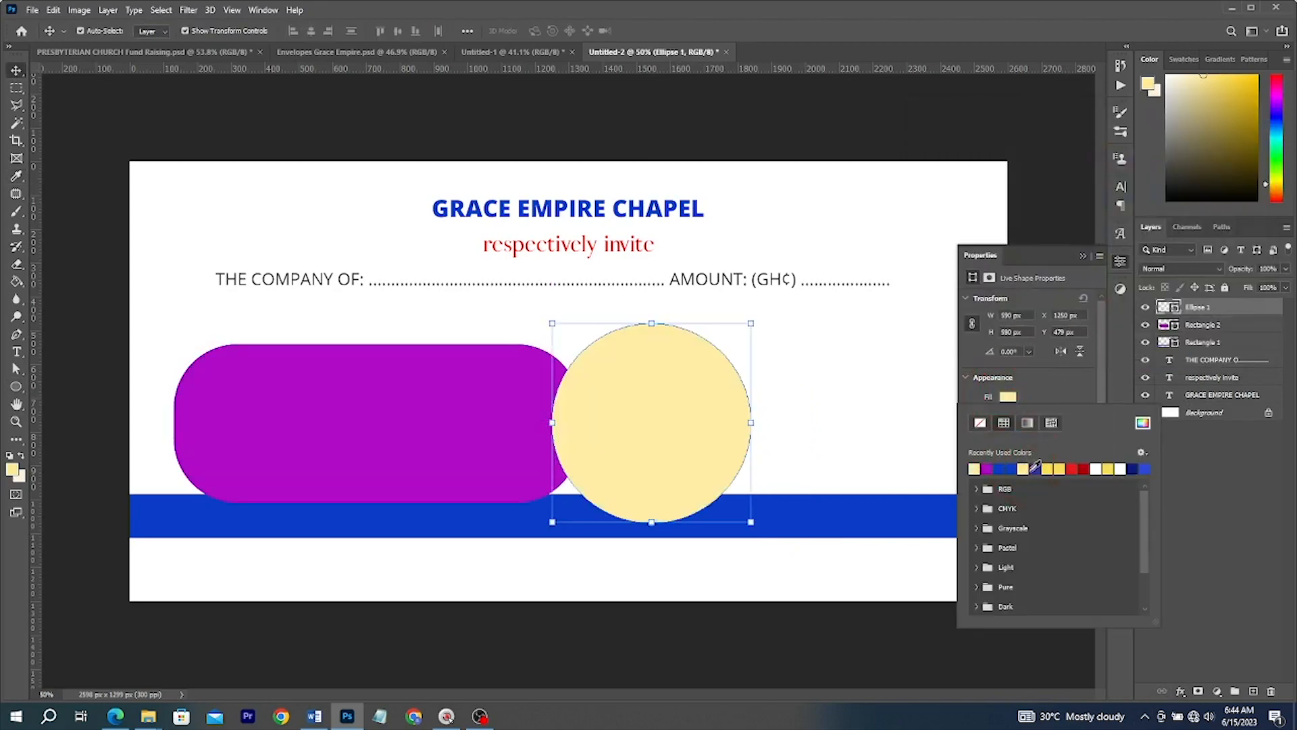
left_click(822, 404)
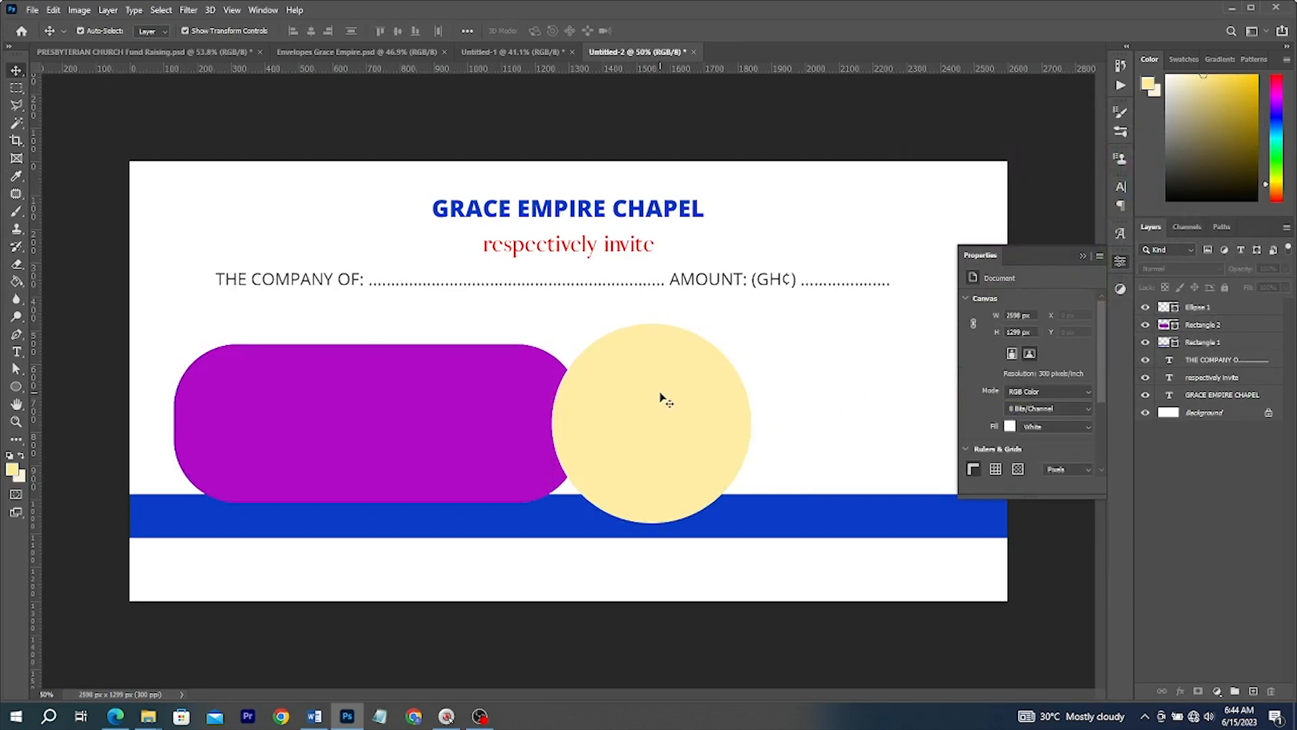
left_click_drag(662, 397, 696, 382)
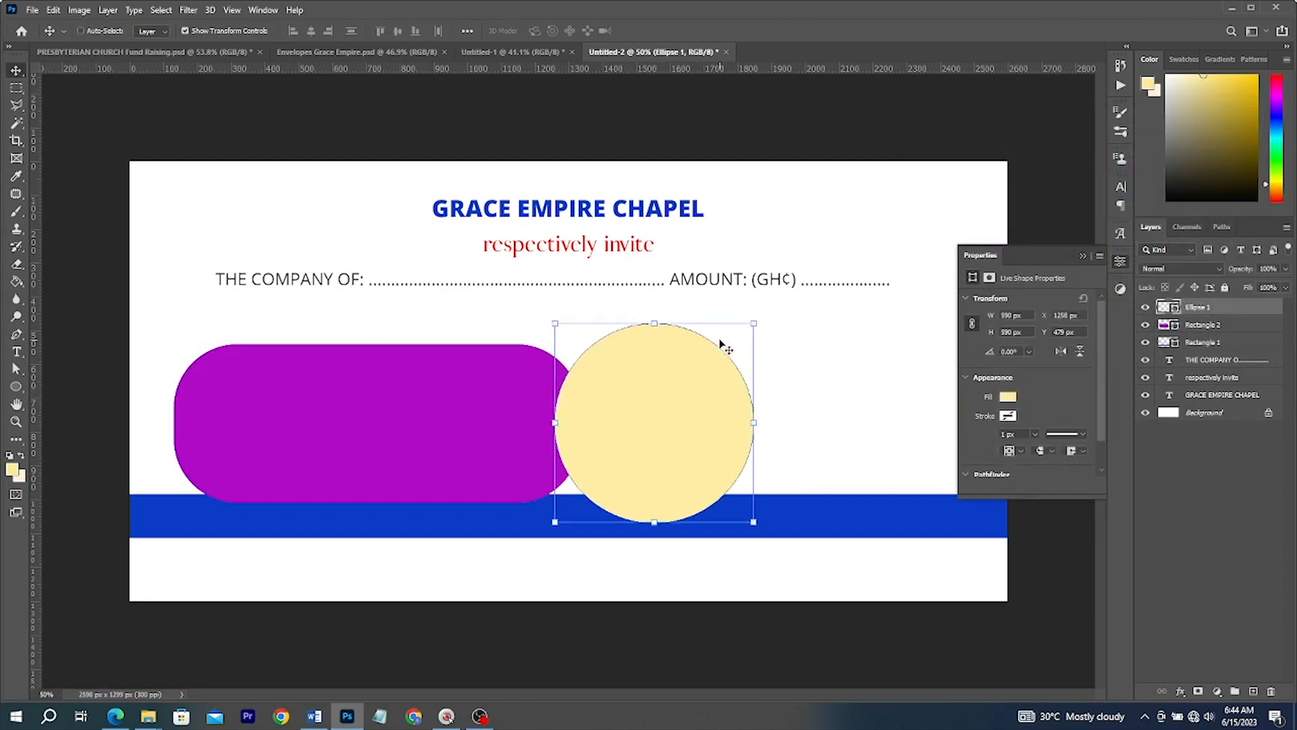
Duplicate the pale yellow circle and scale the copy concentrically to about 86%, roughly 506 px across
key("ctrl+j")
left_click_drag(754, 322, 740, 335)
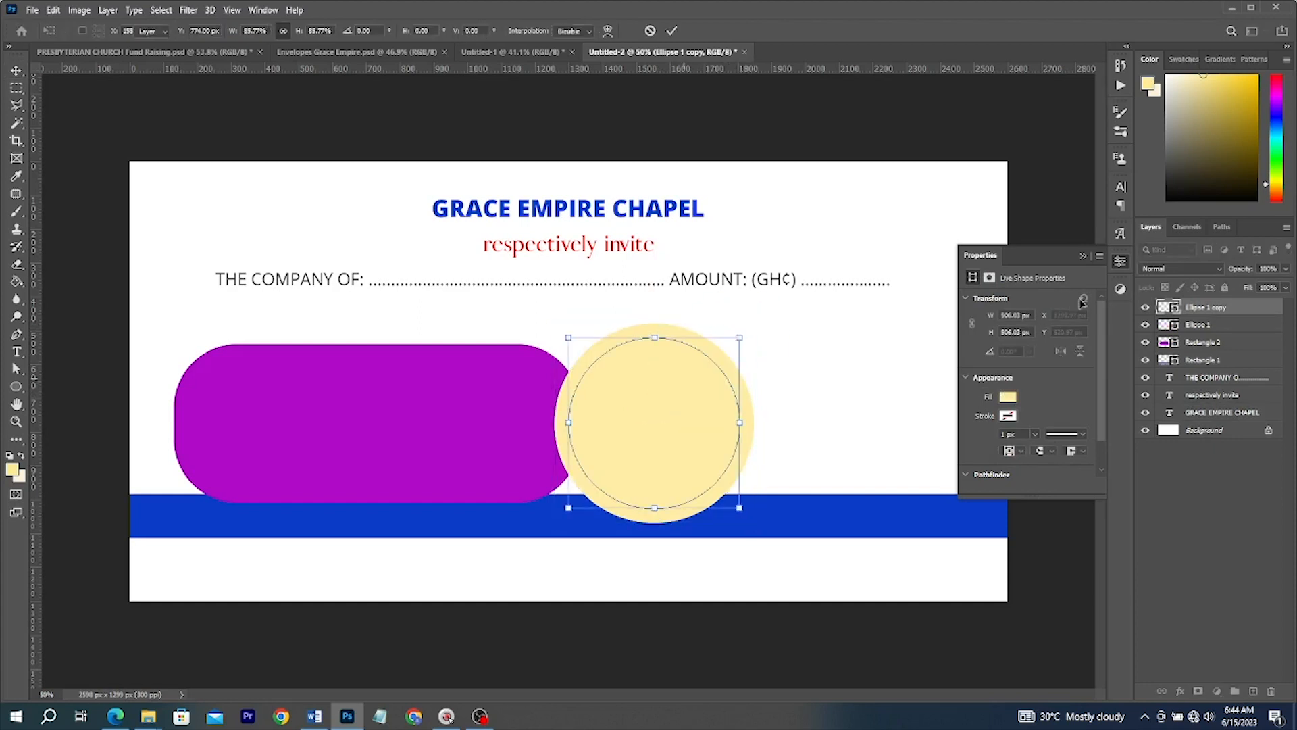
key("Return")
Fill the larger circle behind the copy with black #000000 and set its opacity to 50%
double_click(1172, 325)
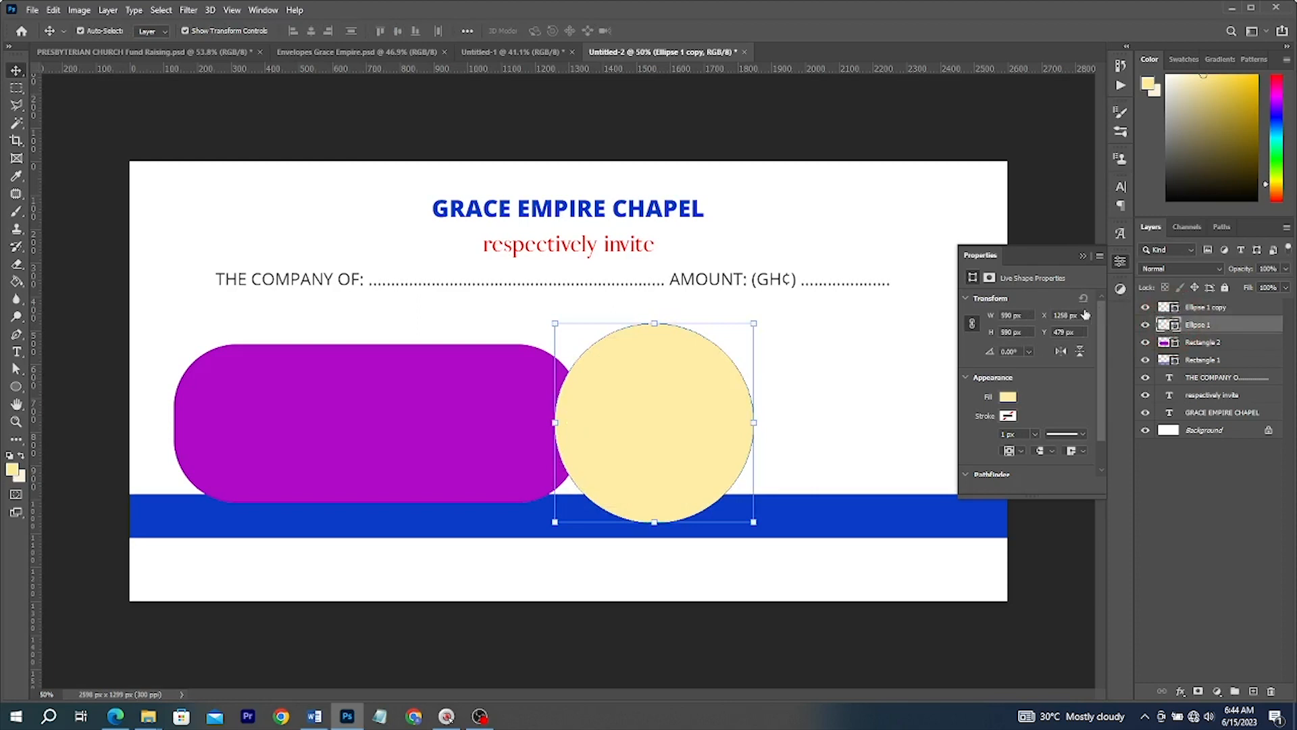
left_click_drag(962, 270, 872, 343)
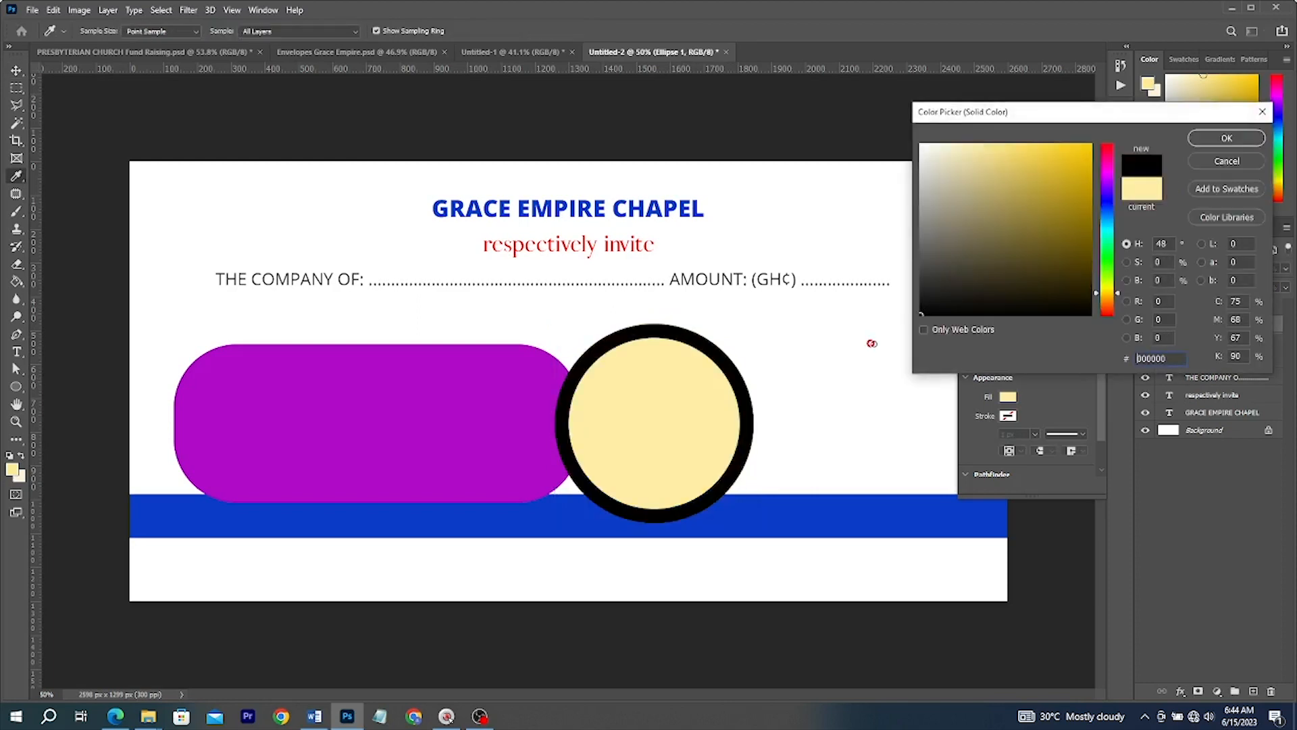
left_click(1224, 139)
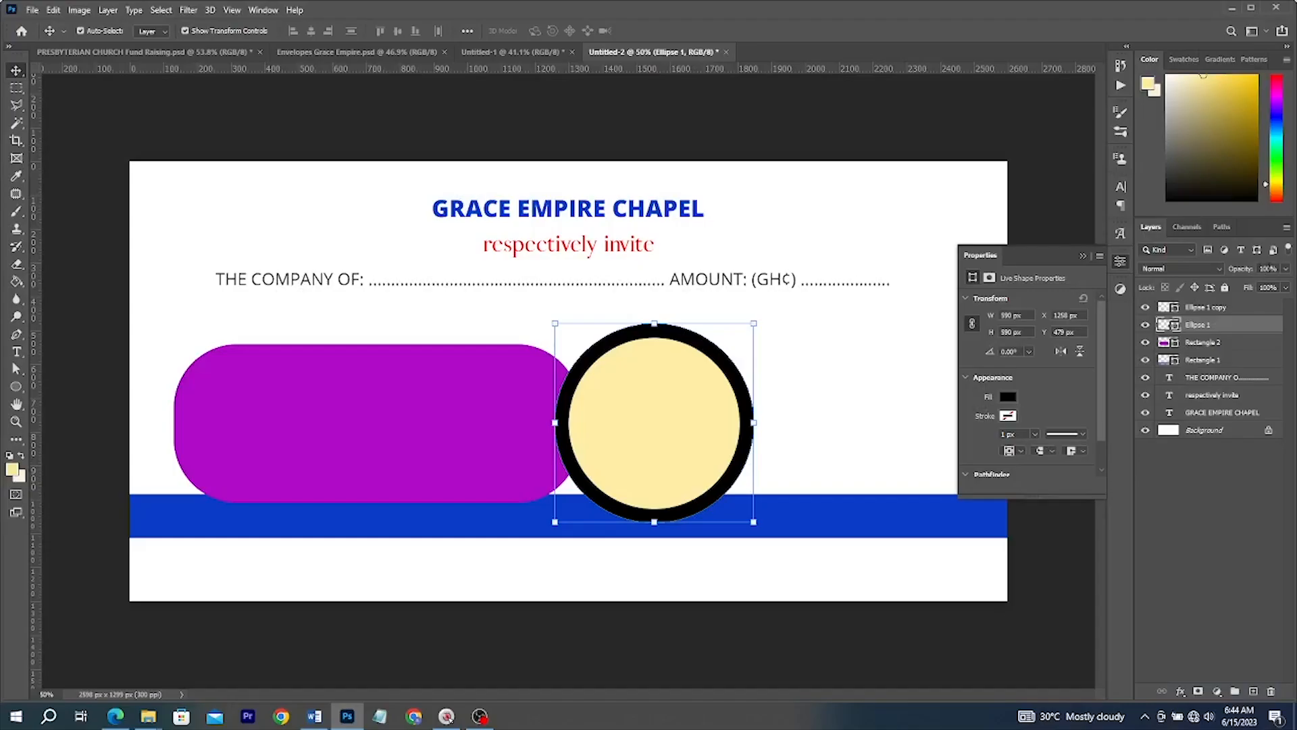
left_click(1266, 269)
left_click_drag(1262, 270, 1251, 272)
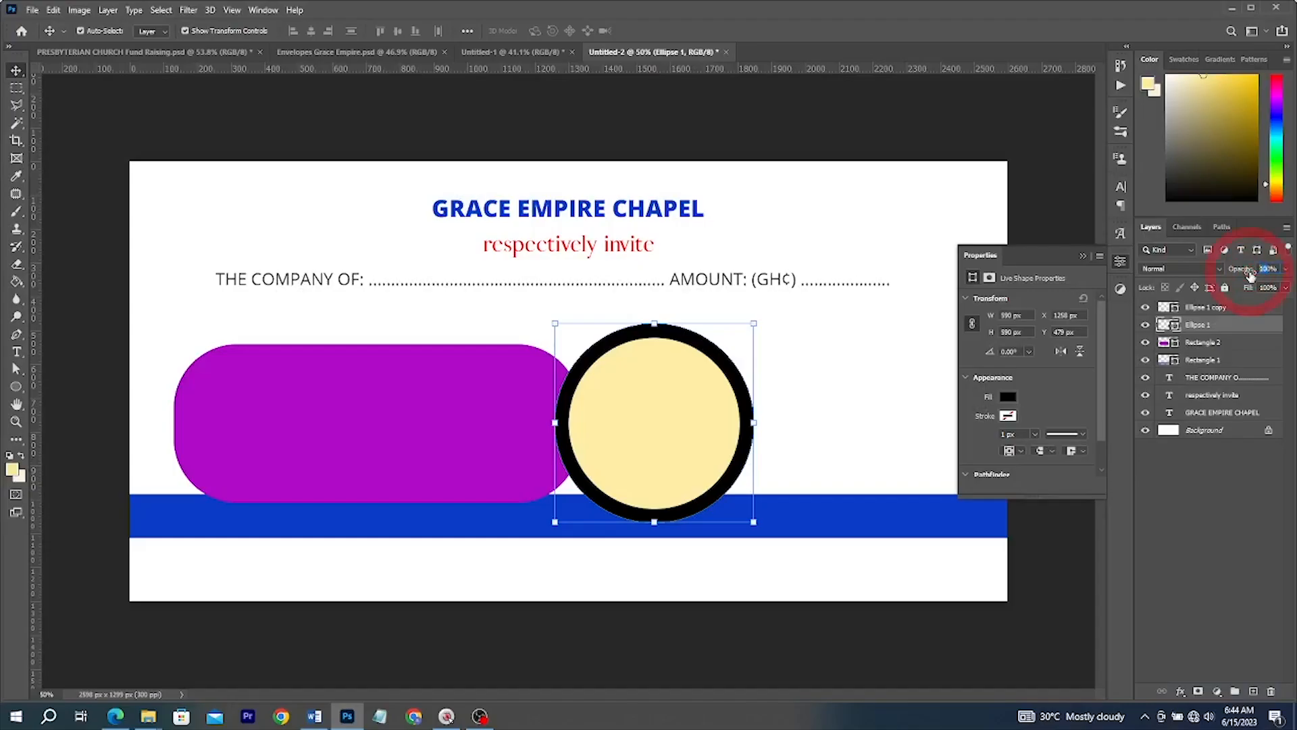
type("50")
key("Return")
Widen the purple rounded rectangle rightwards to about 111%, roughly 1336 px
left_click(469, 415)
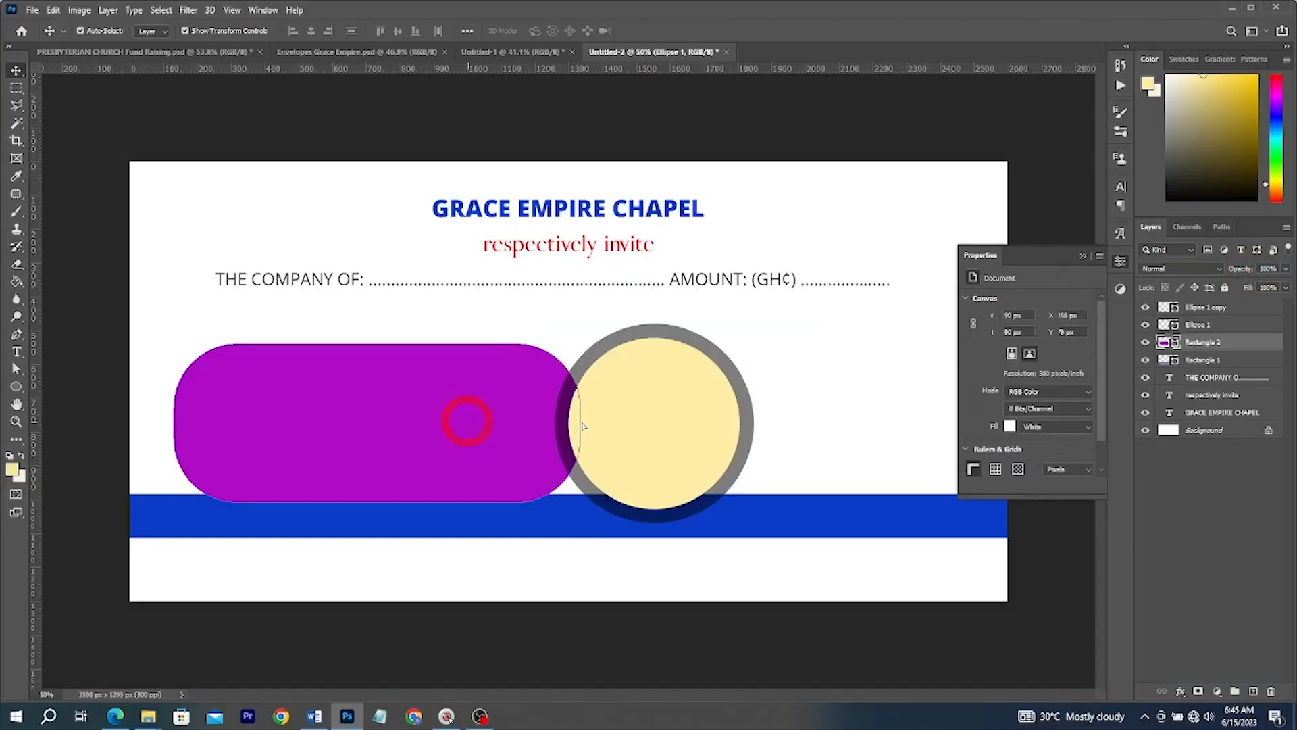
key("ctrl+t")
left_click_drag(606, 424, 650, 424)
key("Return")
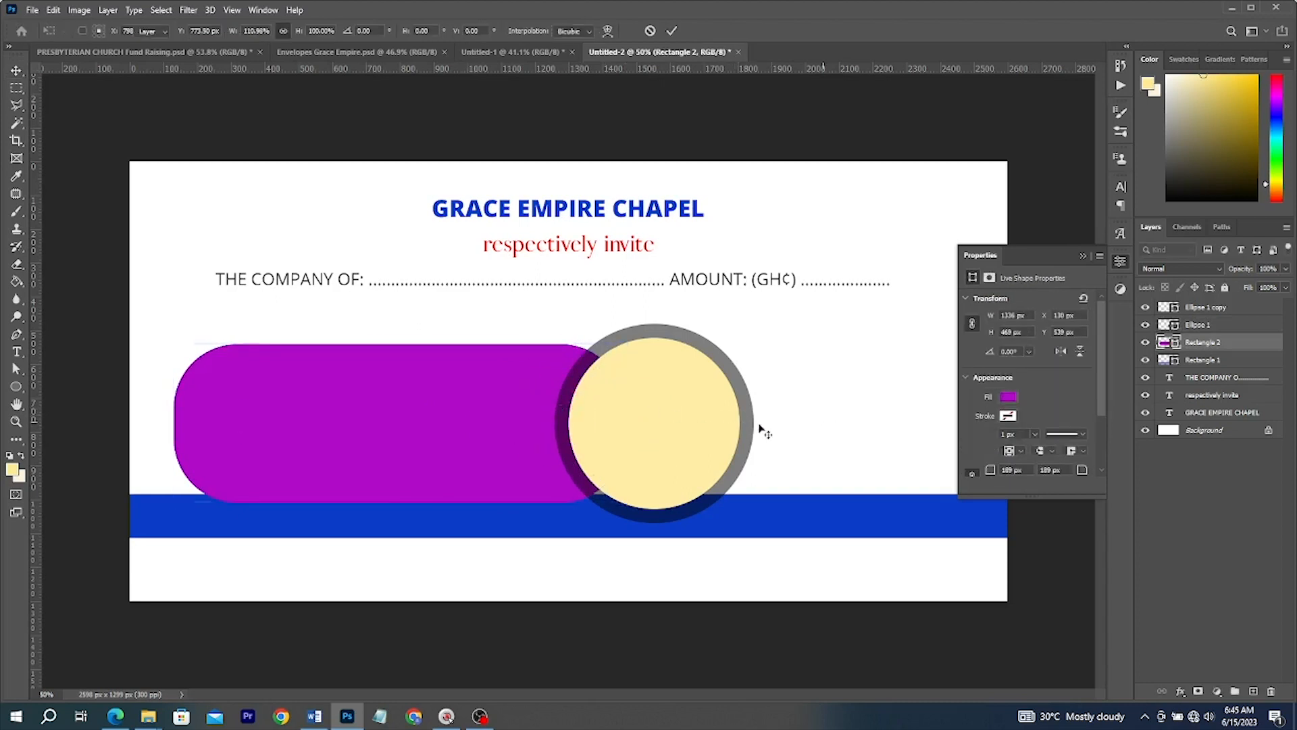
Move both circles together about 70 px to the right
left_click(720, 428)
left_click(718, 429, "shift")
key("shift+Right")
key("shift+Right")
key("shift+Right")
key("shift+Right")
key("shift+Right")
key("shift+Right")
key("shift+Right")
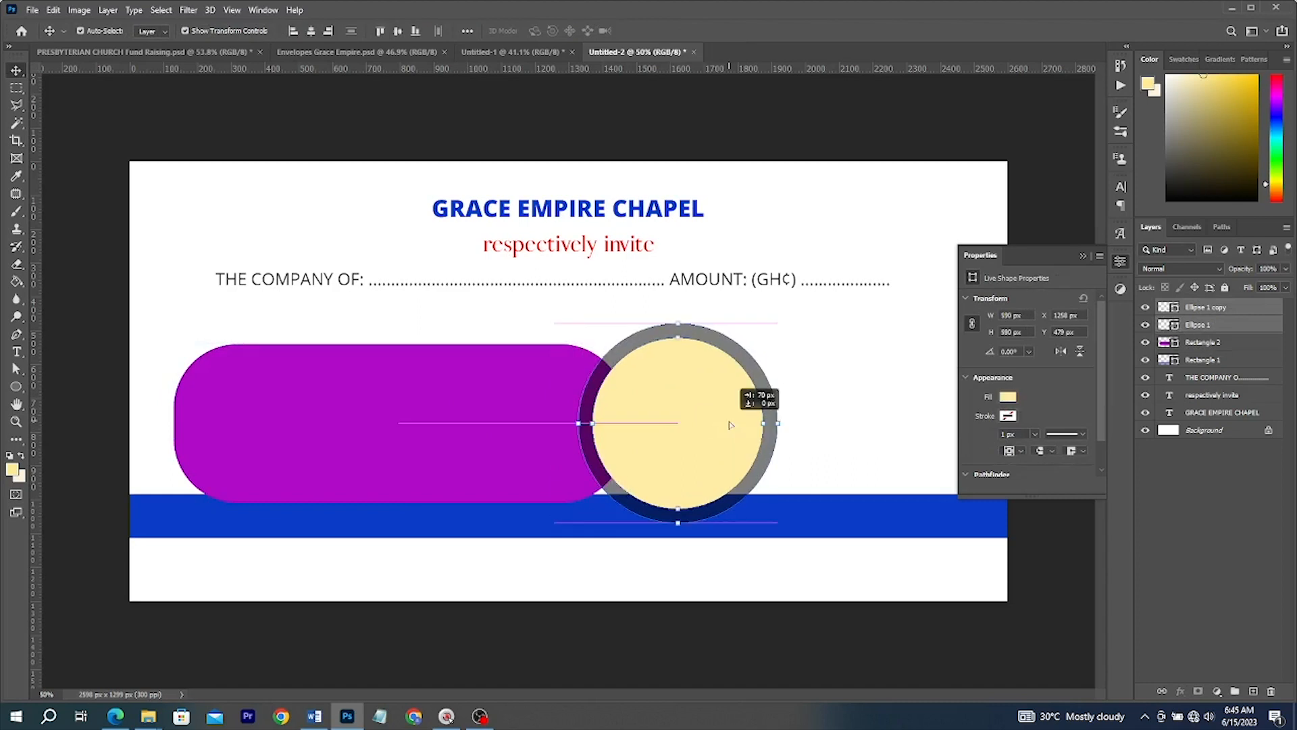
Stretch the purple shape upwards to about 108.5% height, and shift it together with both circles right to about X 180 px
left_click(315, 390)
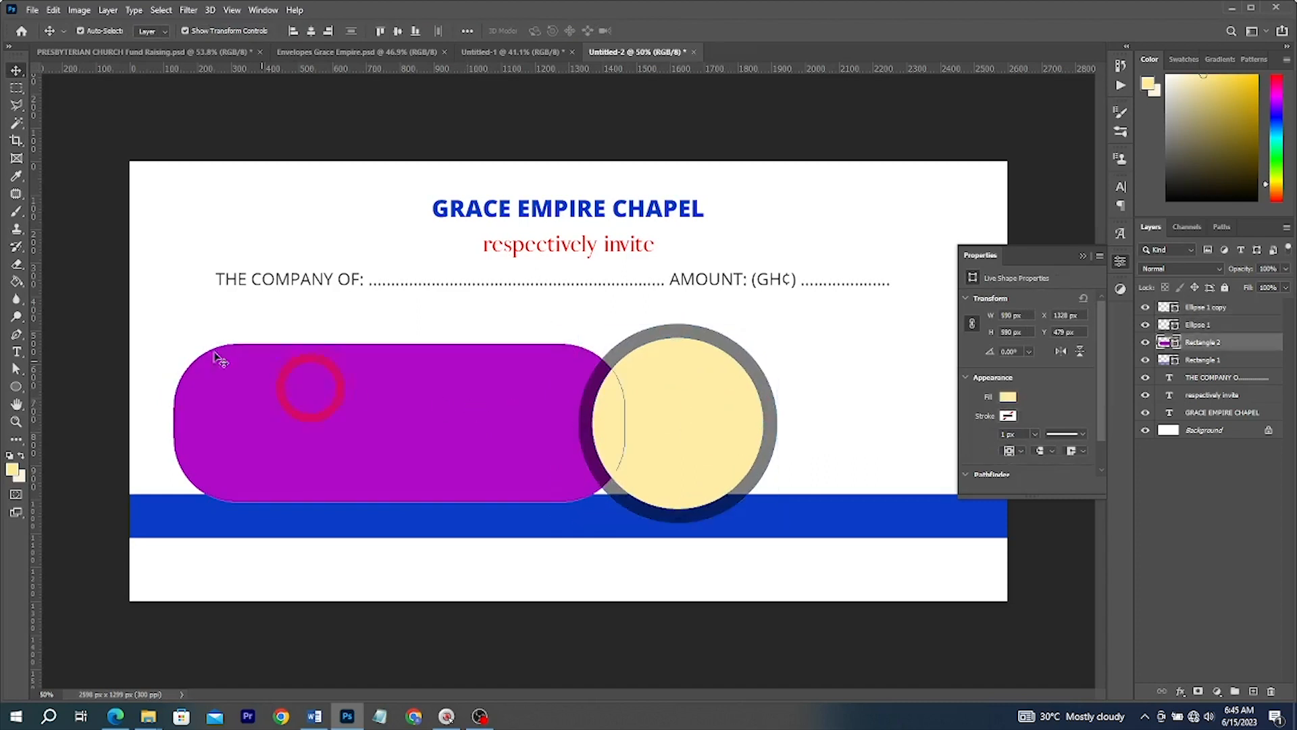
key("ctrl+t")
left_click_drag(399, 344, 403, 328)
left_click(408, 365)
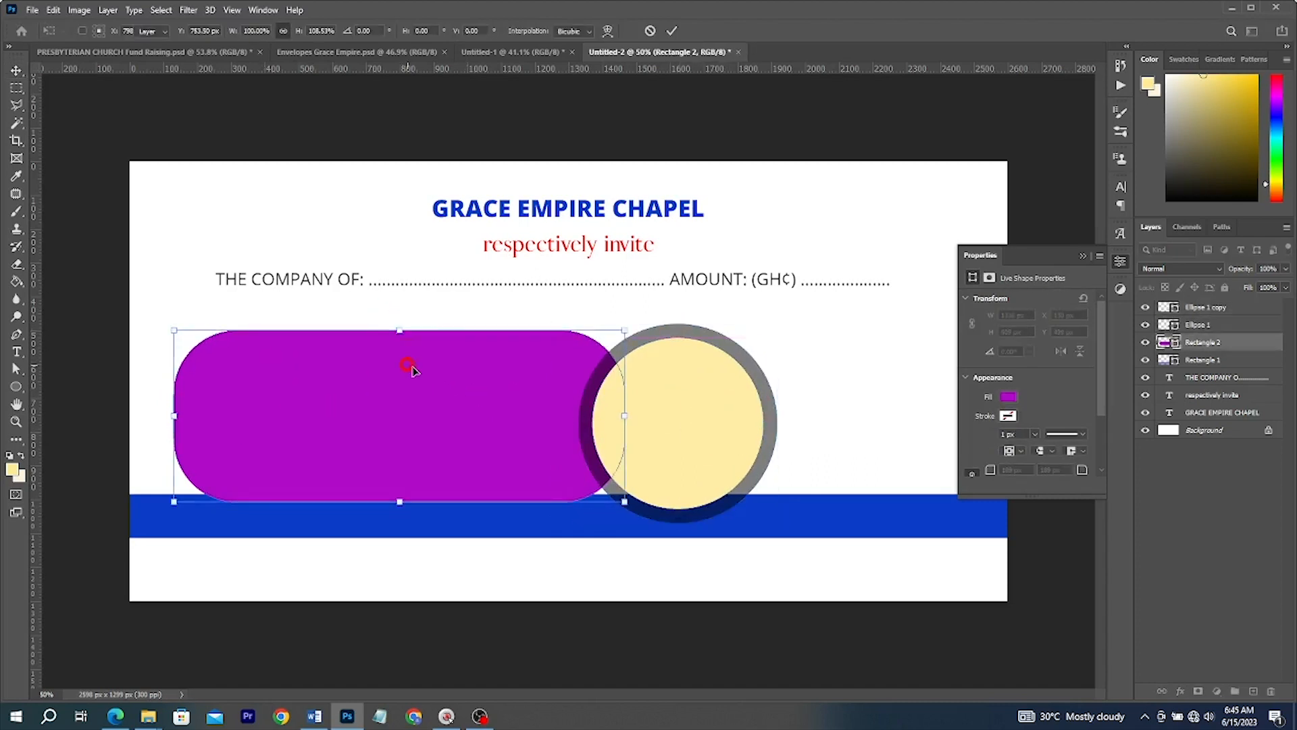
left_click_drag(858, 439, 517, 413)
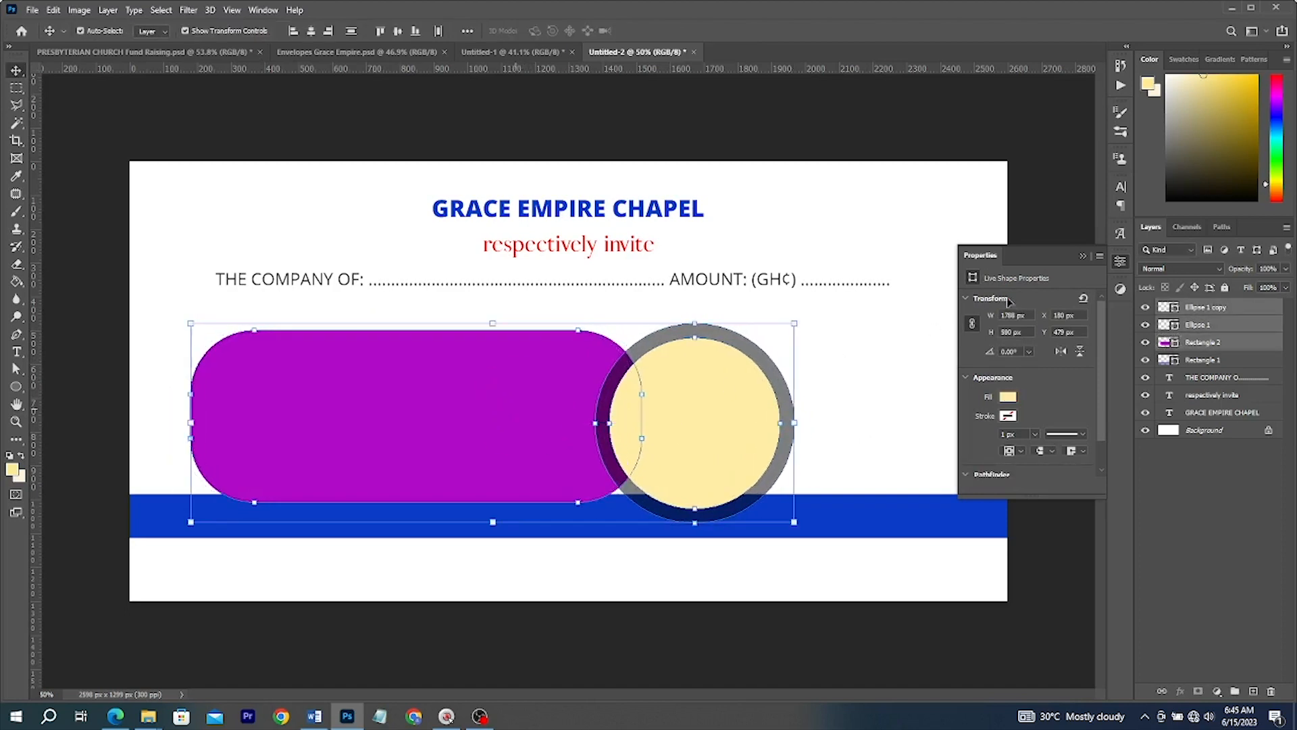
Draw a cream rectangle of about 634 by 191 px to the right of the cream circle
left_click(1082, 257)
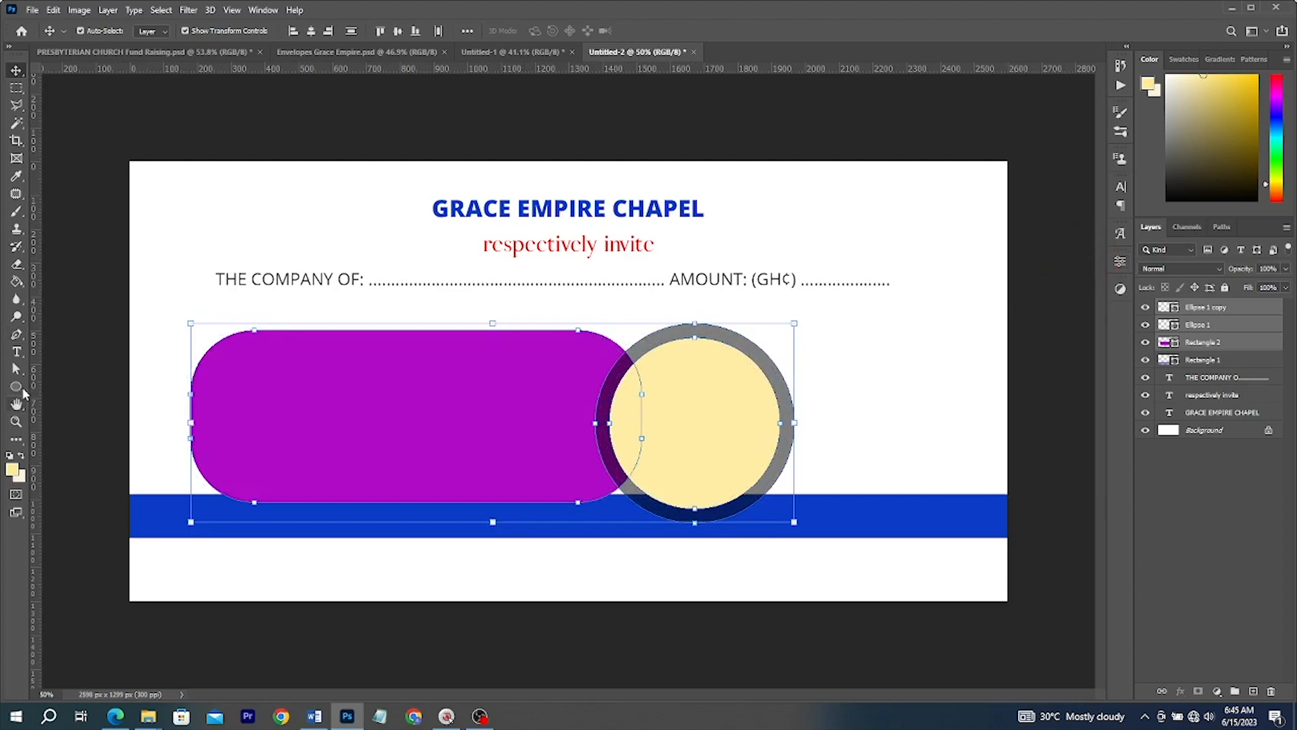
left_click(17, 386)
left_click(60, 395)
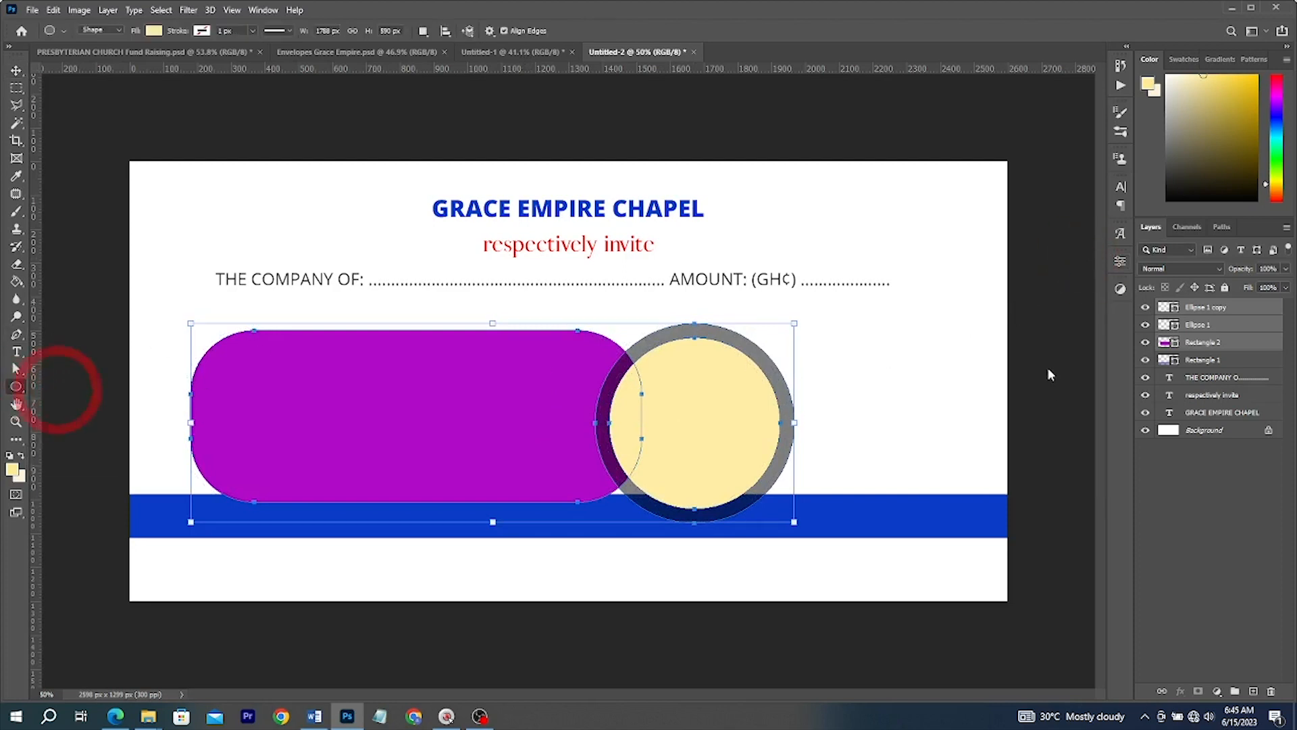
left_click_drag(993, 414, 779, 349)
key("v")
Duplicate the cream rectangle directly below the original and nudge the copy down 10 px to Y 764 px
left_click_drag(858, 392, 857, 460, "alt")
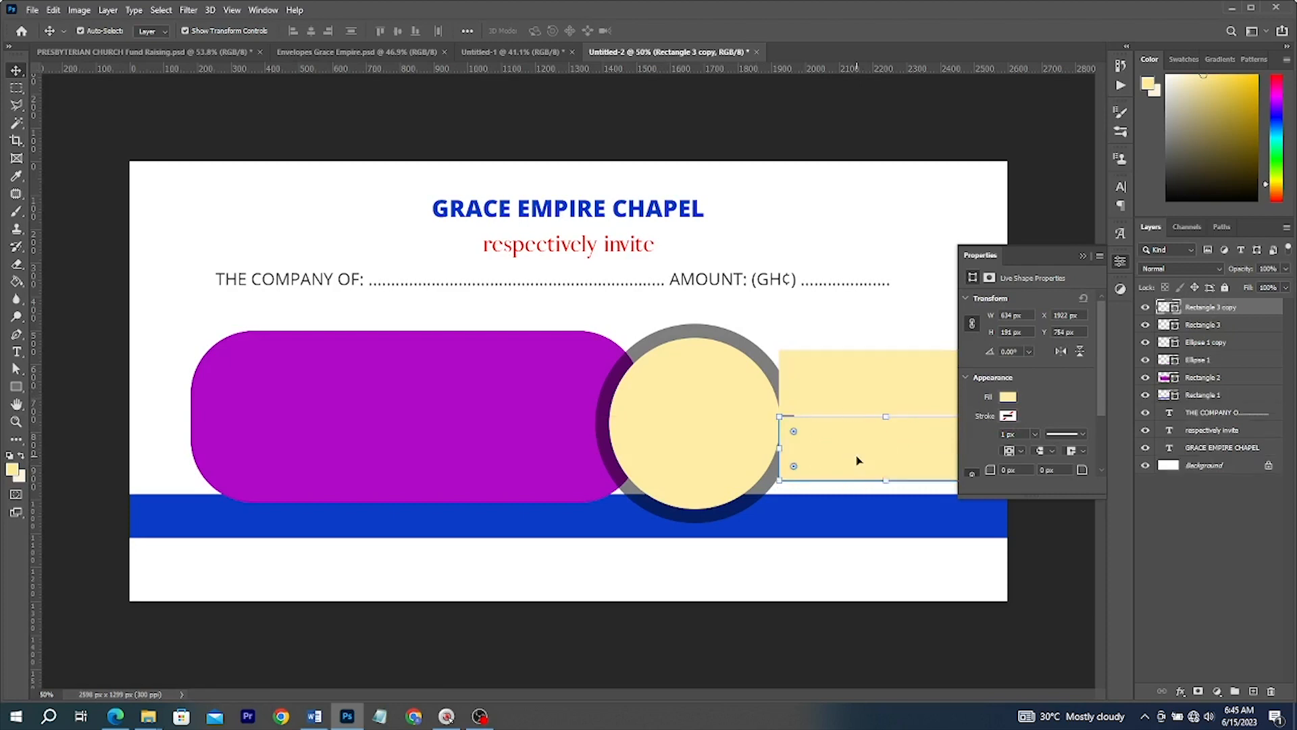
key("Down")
key("Down")
key("Down")
key("Down")
key("Down")
key("Down")
key("Down")
key("Down")
key("Down")
key("Down")
Slightly round the upper cream rectangle's corners, and shift both cream rectangles down so the lower one overlaps the blue band
left_click(818, 367)
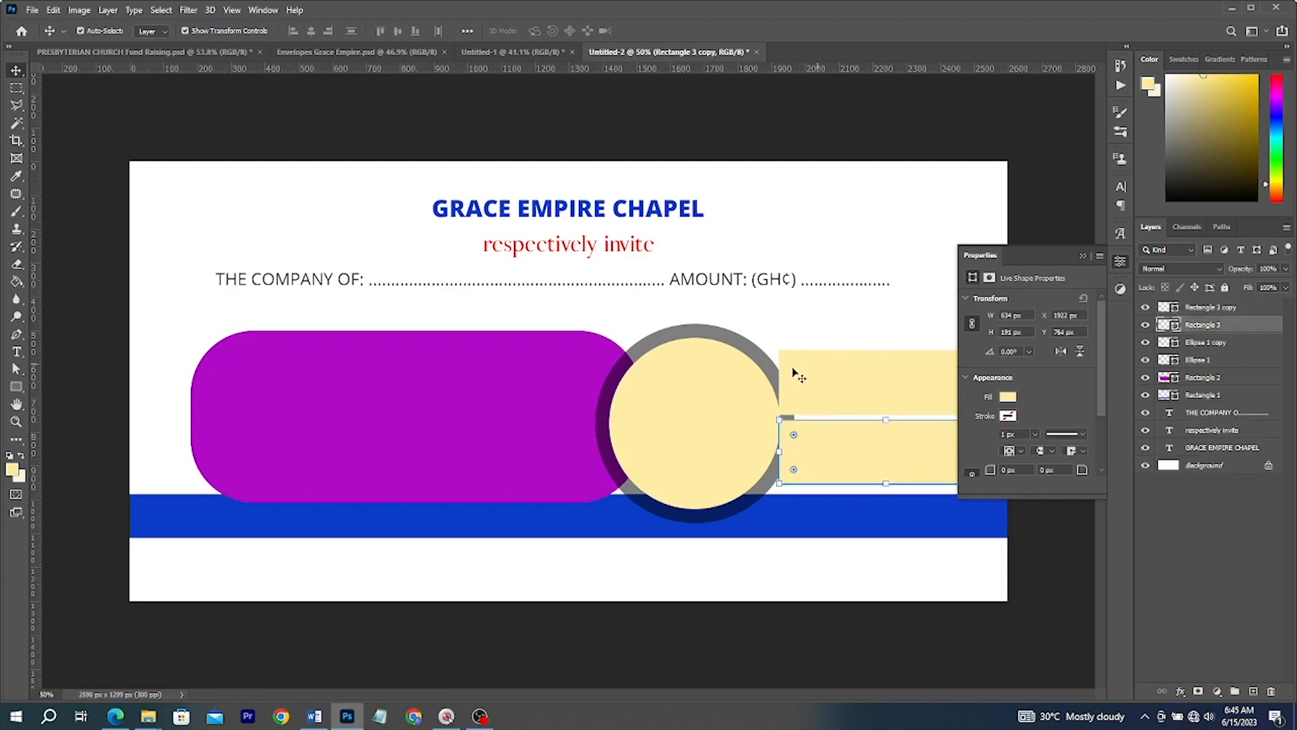
left_click_drag(793, 368, 796, 366)
key("ctrl+z")
left_click_drag(886, 306, 906, 449)
left_click_drag(905, 443, 907, 464)
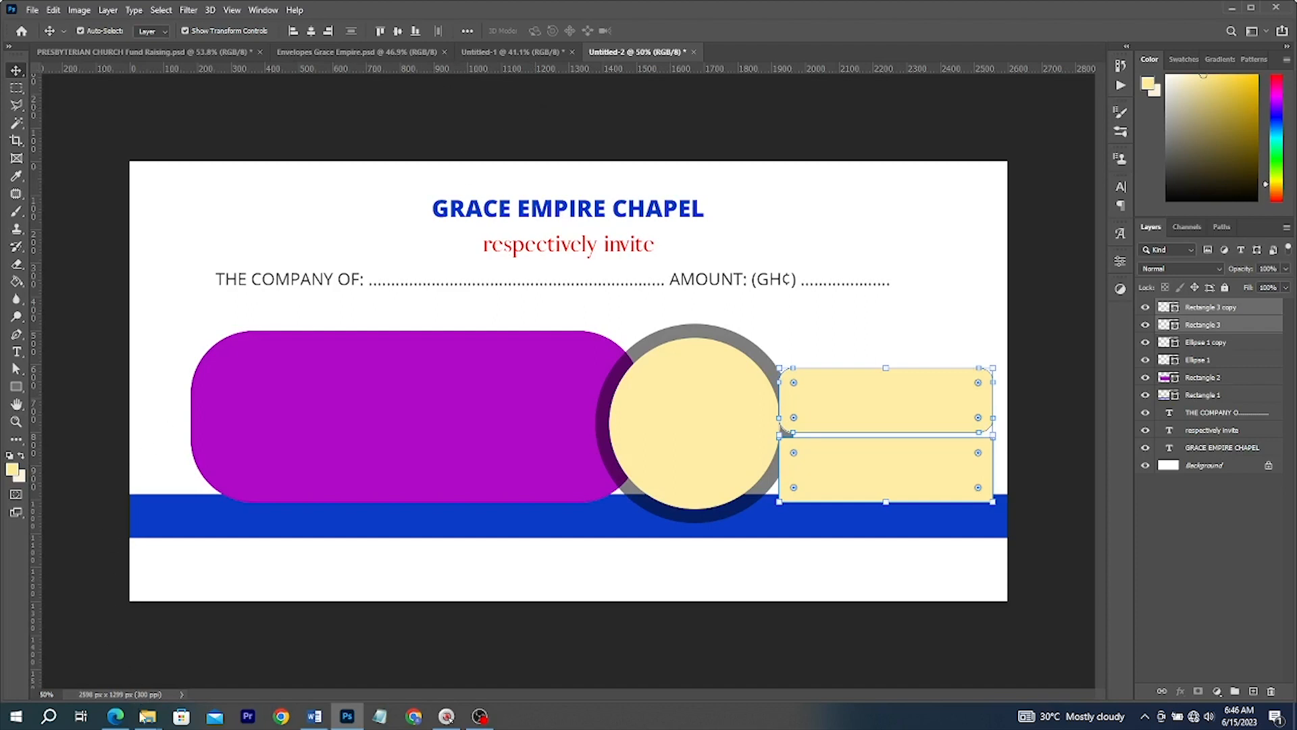
Place the green ribbon image Group 1 from New folder and scale it to about 27.5% above the cream rectangles
mouse_move(148, 716)
left_click(109, 651)
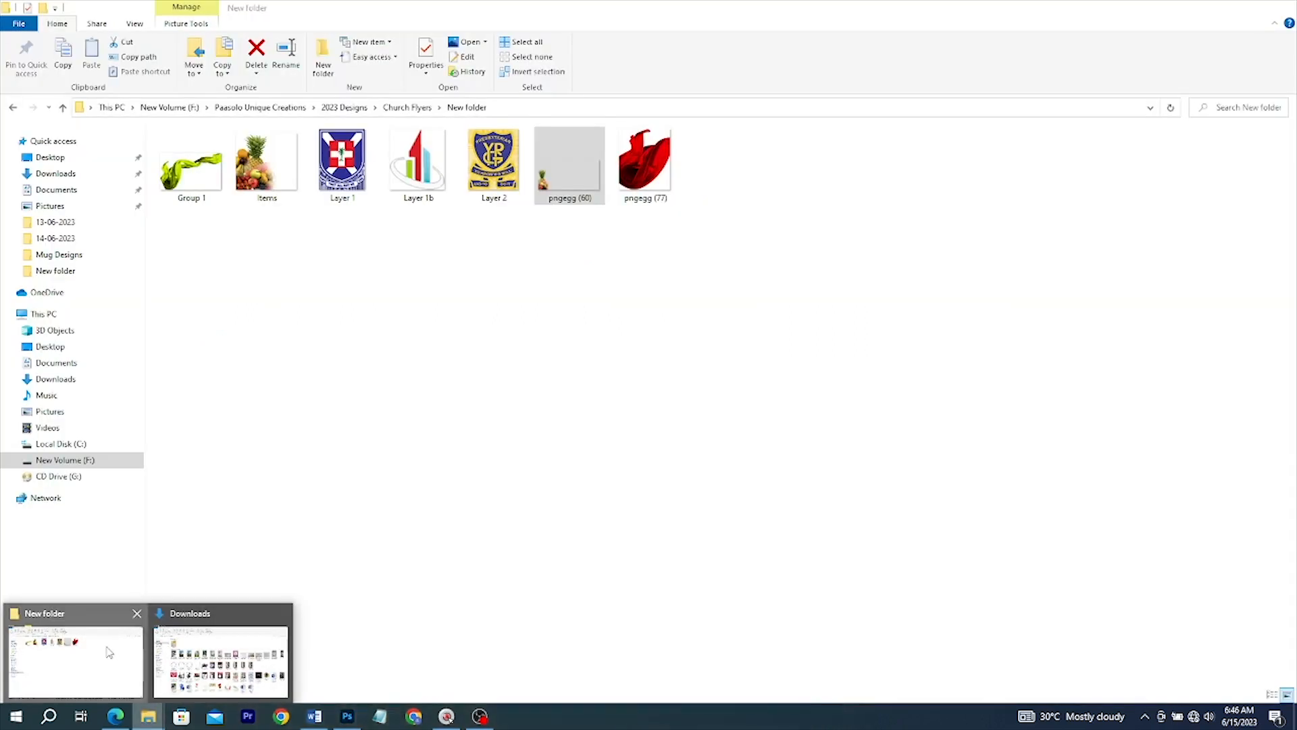
left_click_drag(174, 164, 793, 402)
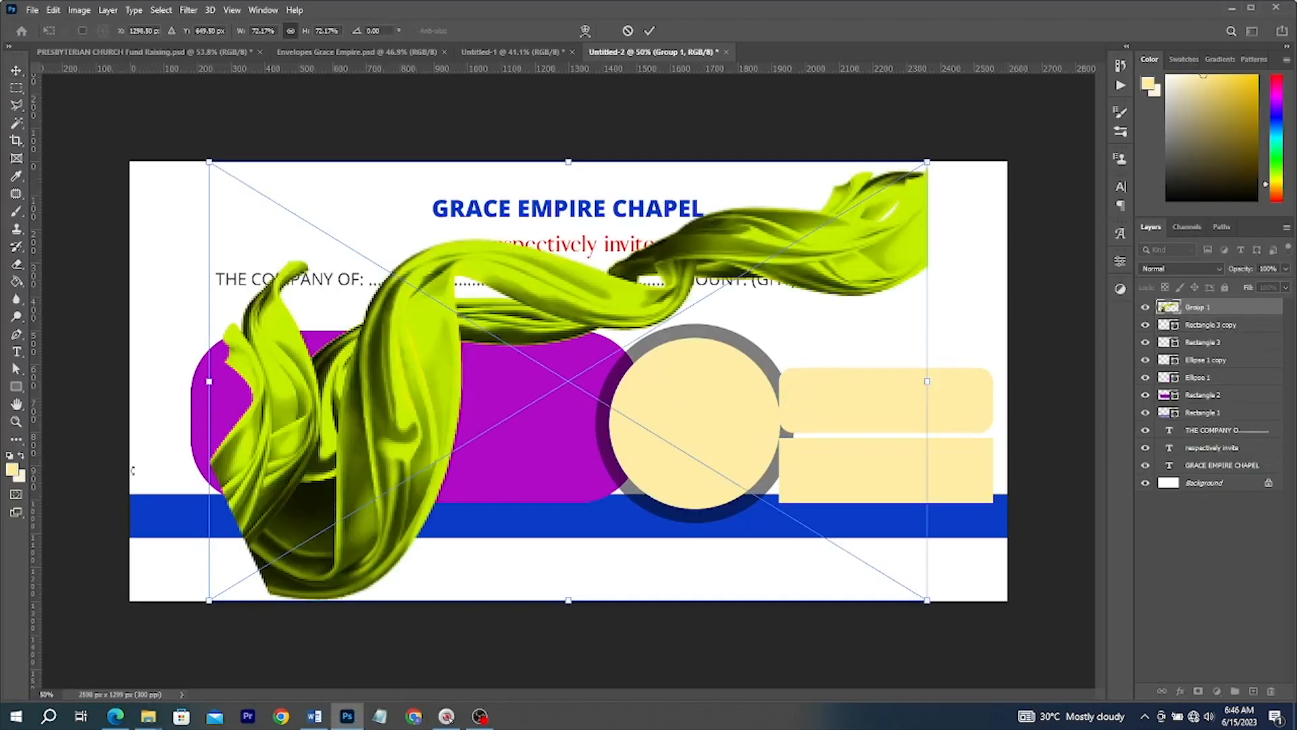
left_click_drag(210, 380, 658, 291)
left_click_drag(774, 353, 809, 291)
key("Return")
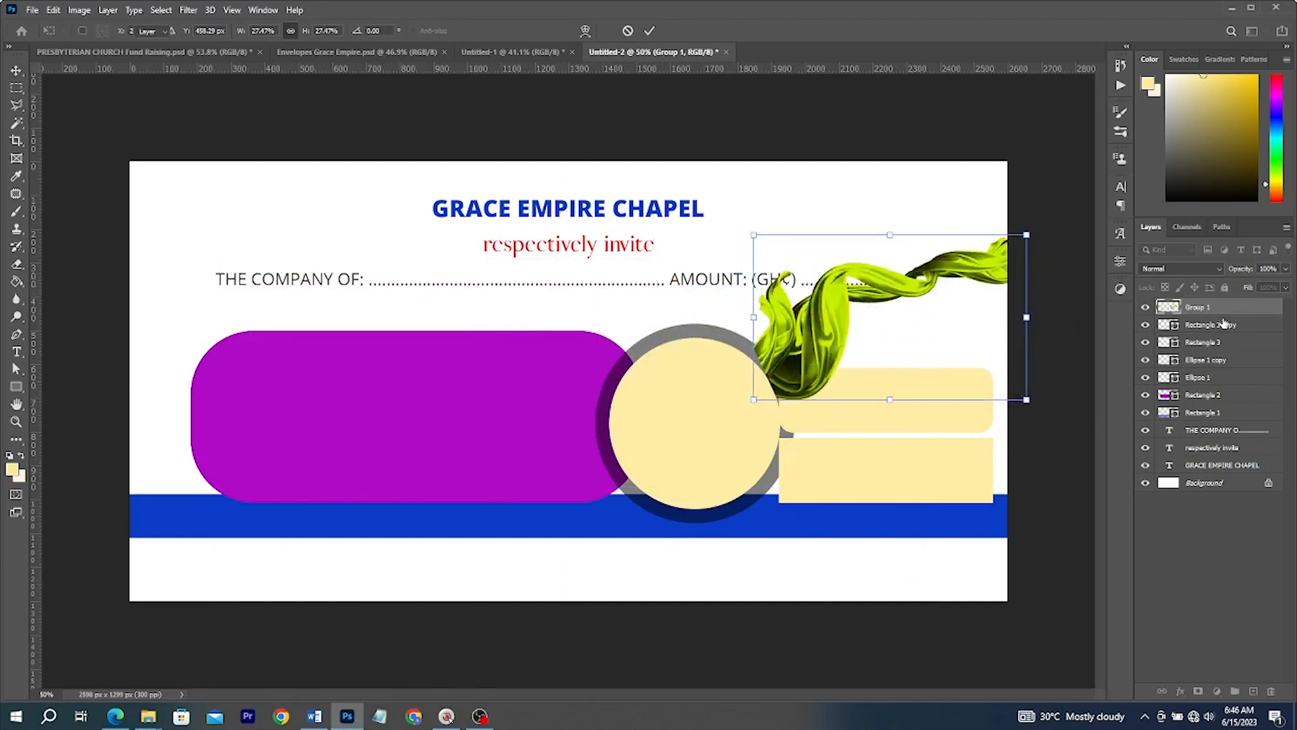
Reorder the green ribbon just above the Background and the blue band above the purple shape, and slightly enlarge and lower the ribbon
left_click_drag(1216, 312, 1216, 474)
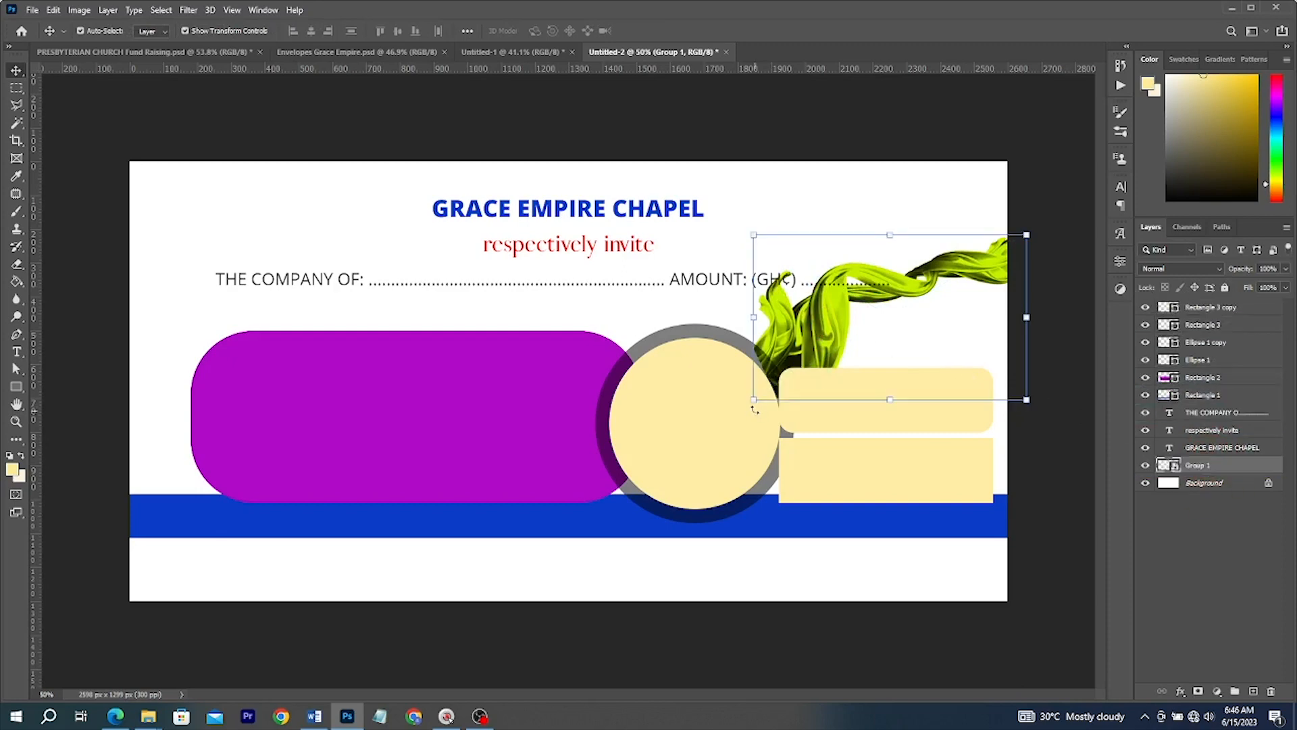
left_click_drag(750, 405, 739, 411)
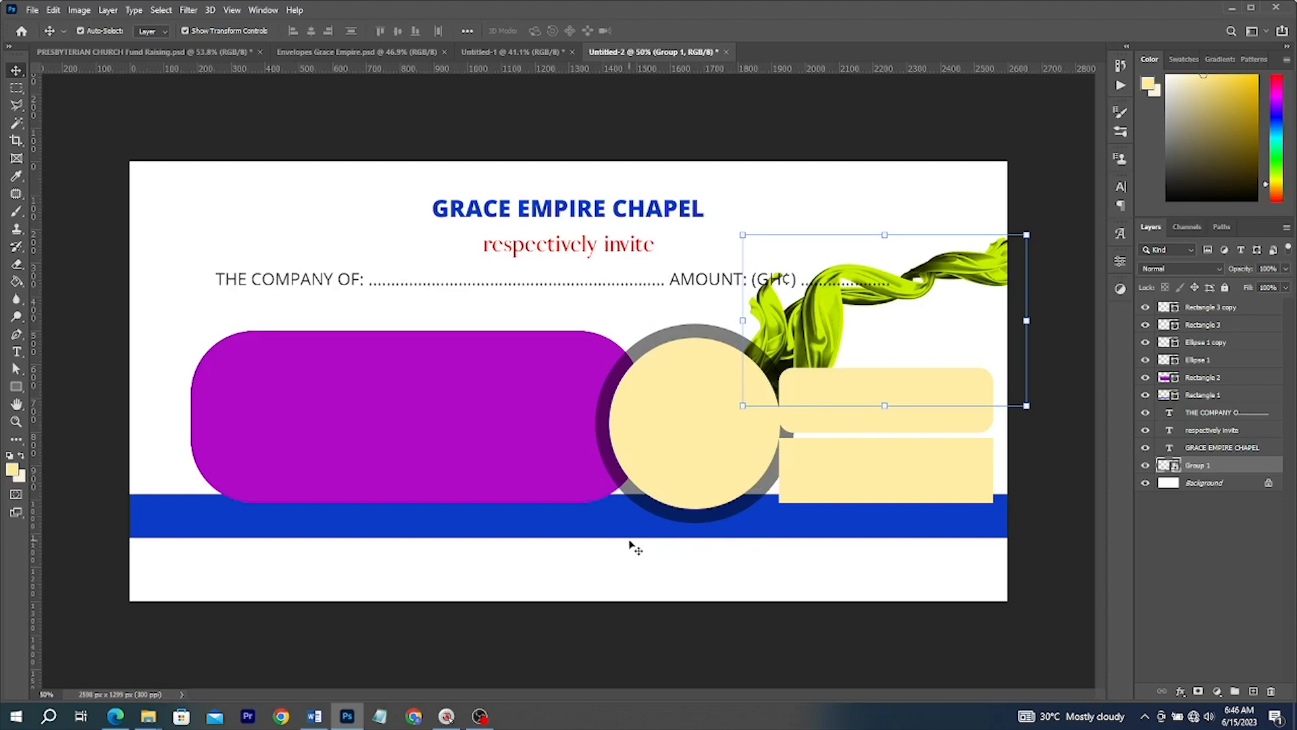
left_click(568, 515)
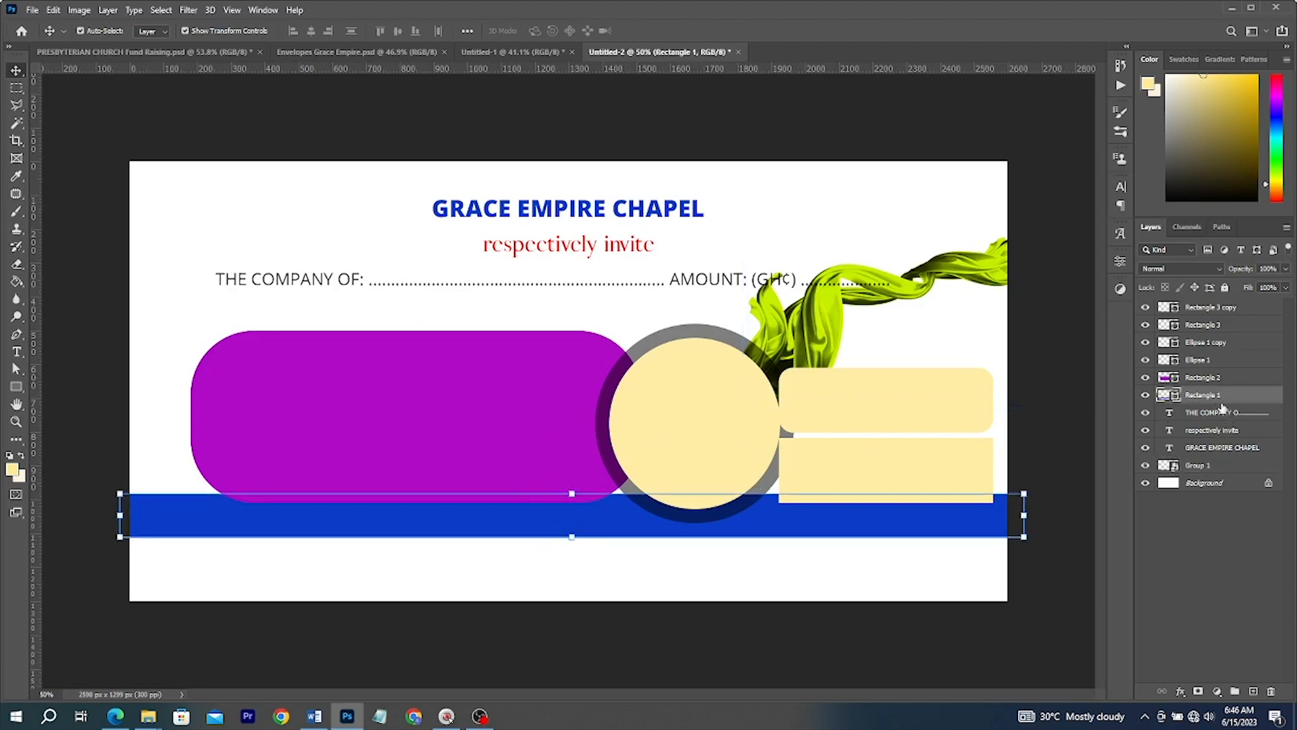
left_click_drag(1218, 393, 1213, 378)
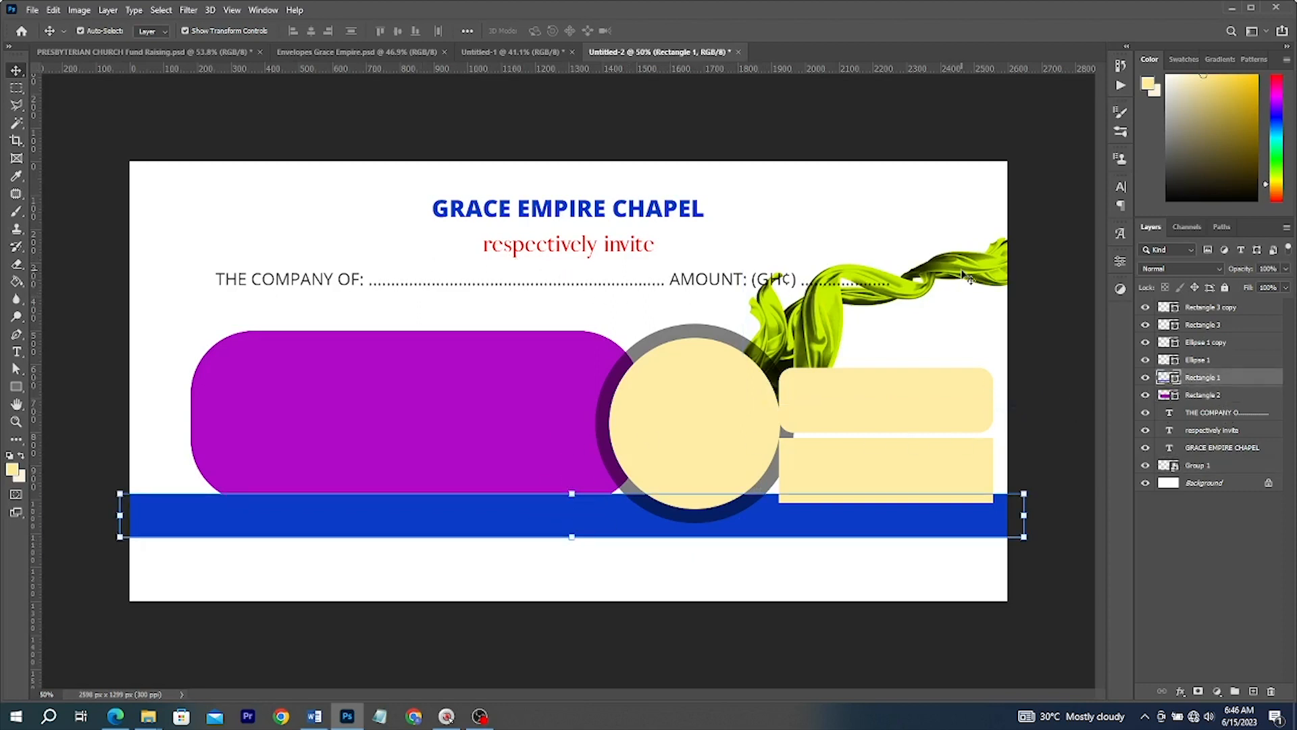
left_click_drag(967, 277, 968, 313)
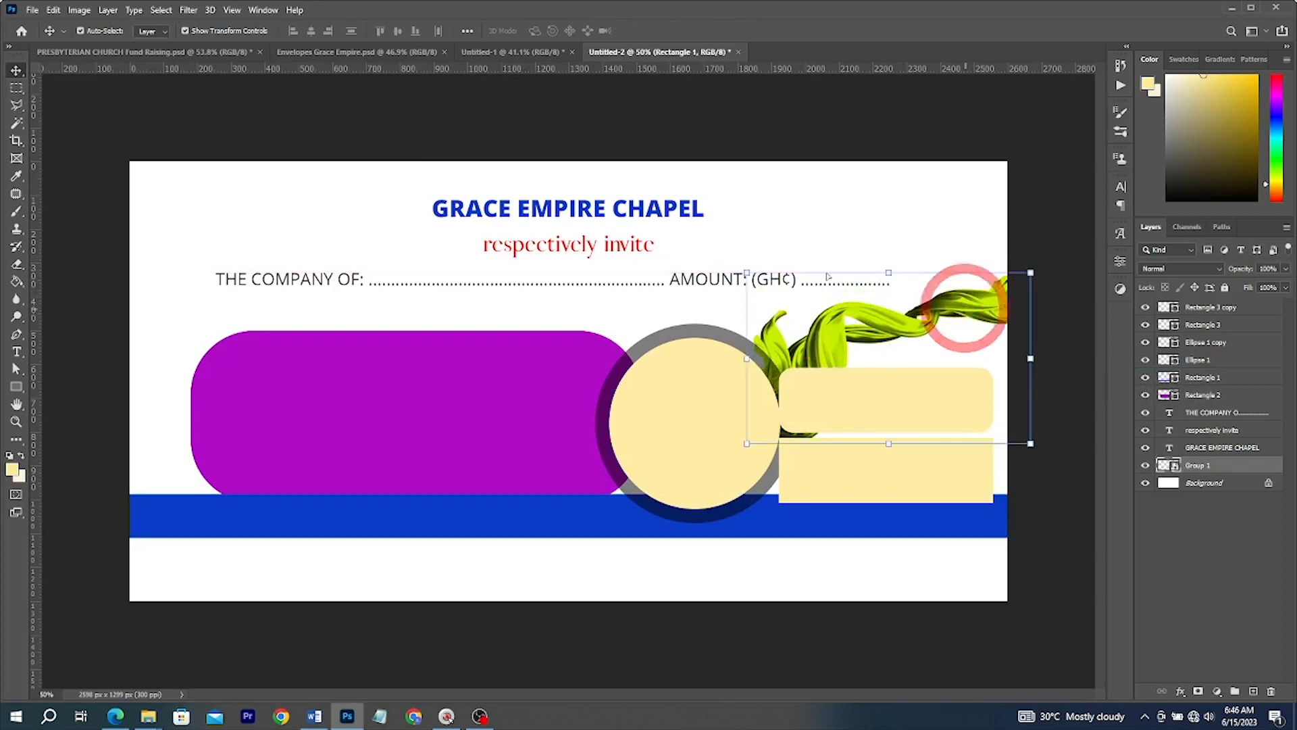
Place the church logo image Layer 1b from New folder and shrink it to fit left of the GRACE EMPIRE CHAPEL heading
mouse_move(148, 716)
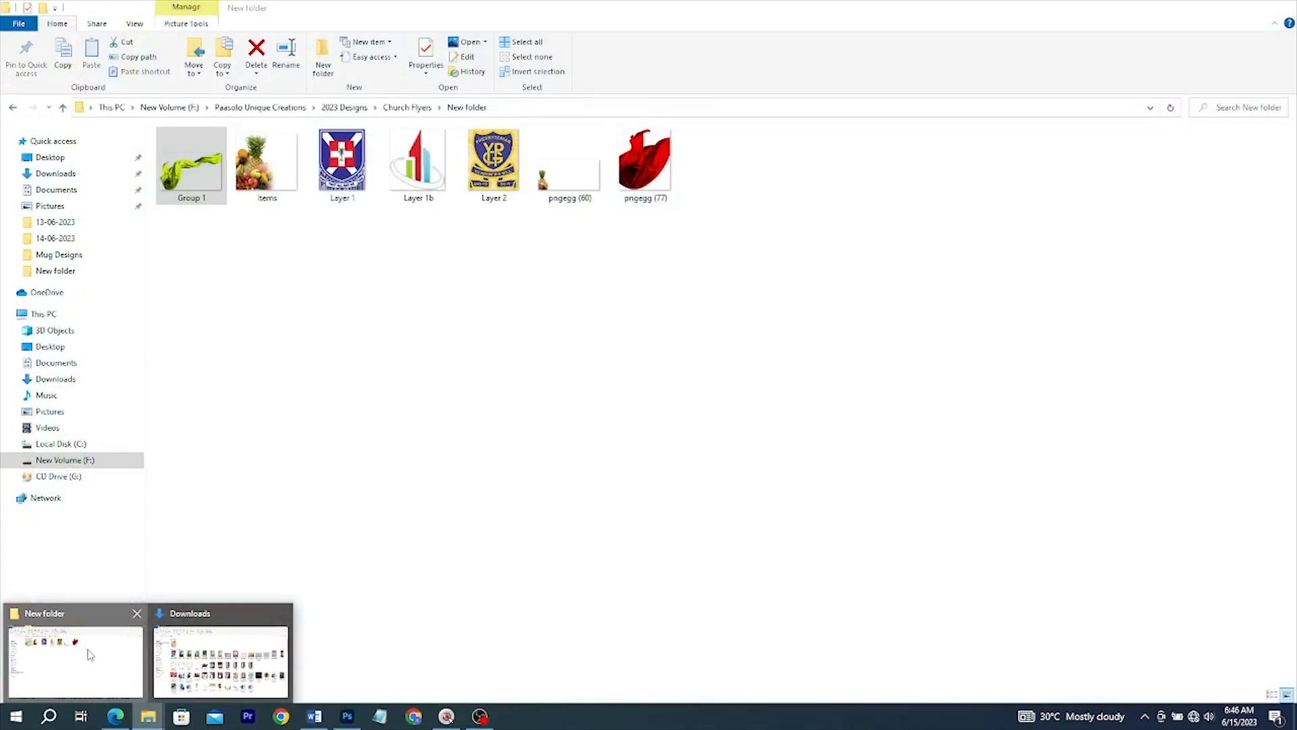
left_click(90, 653)
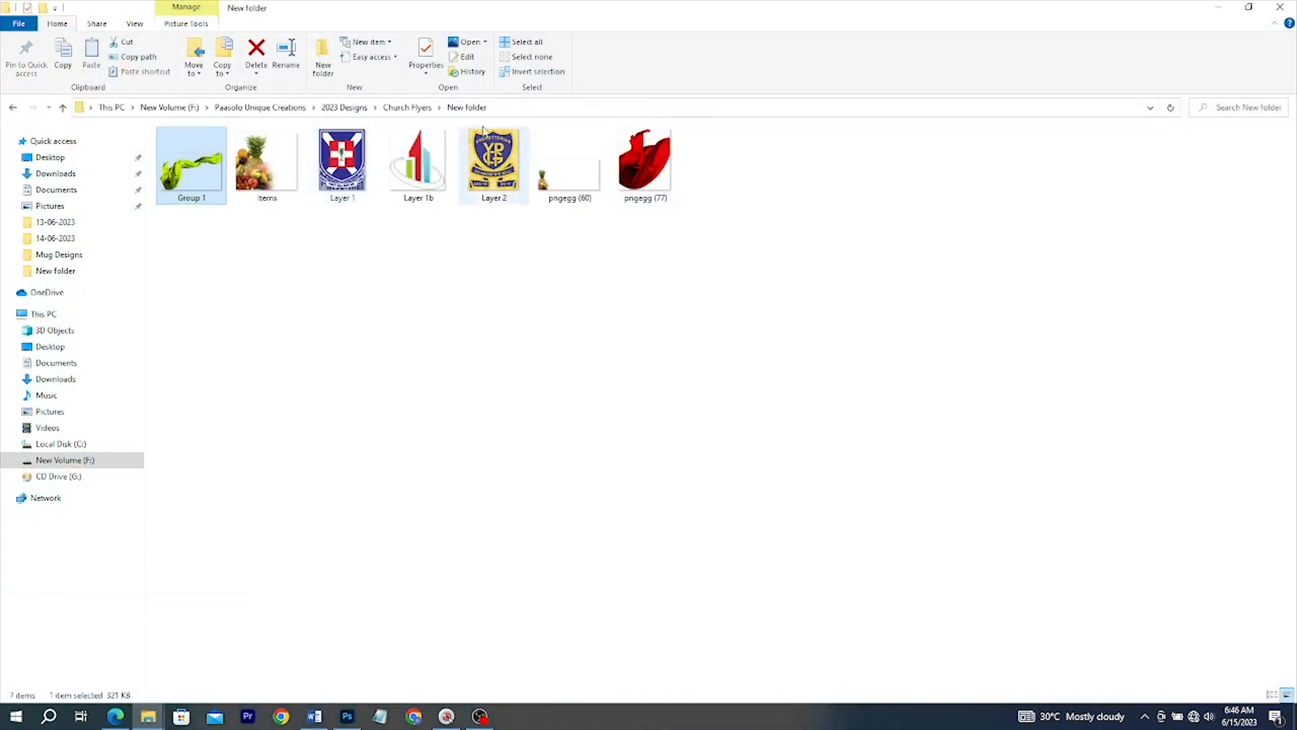
left_click(418, 174)
left_click_drag(417, 175, 422, 280)
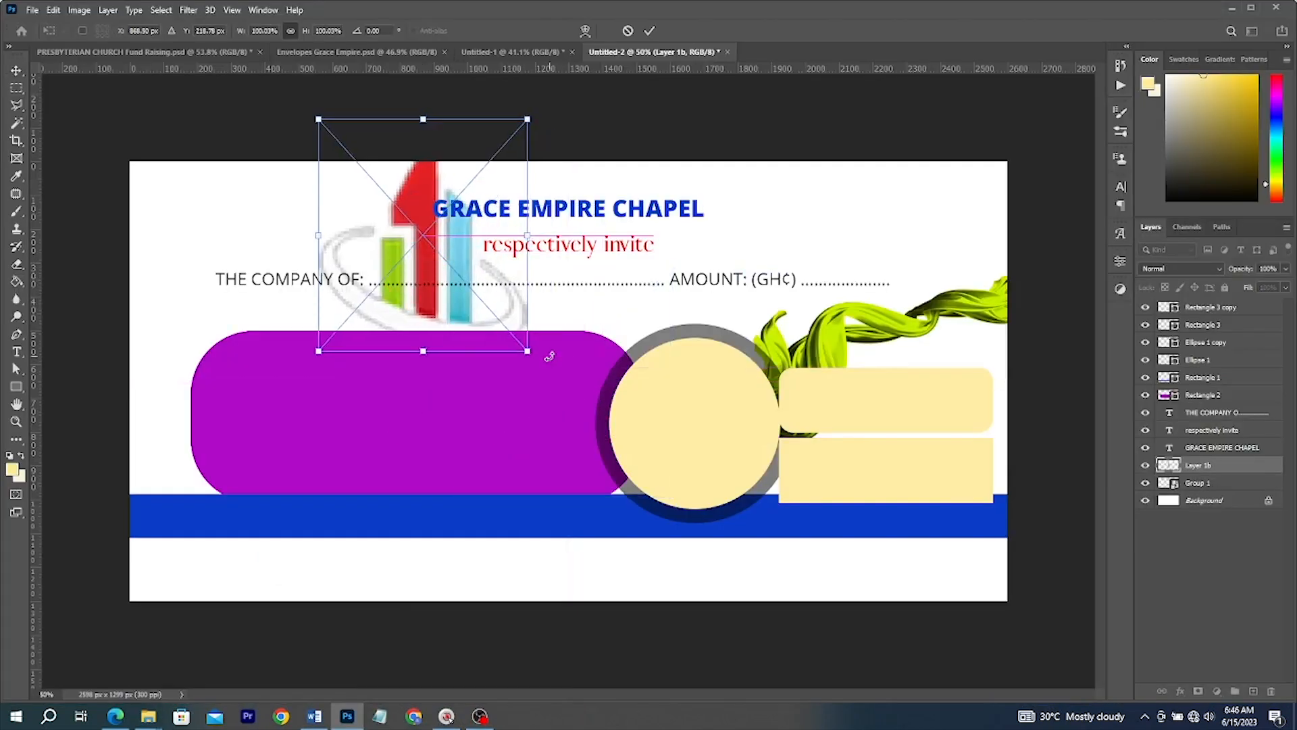
left_click_drag(530, 351, 425, 243)
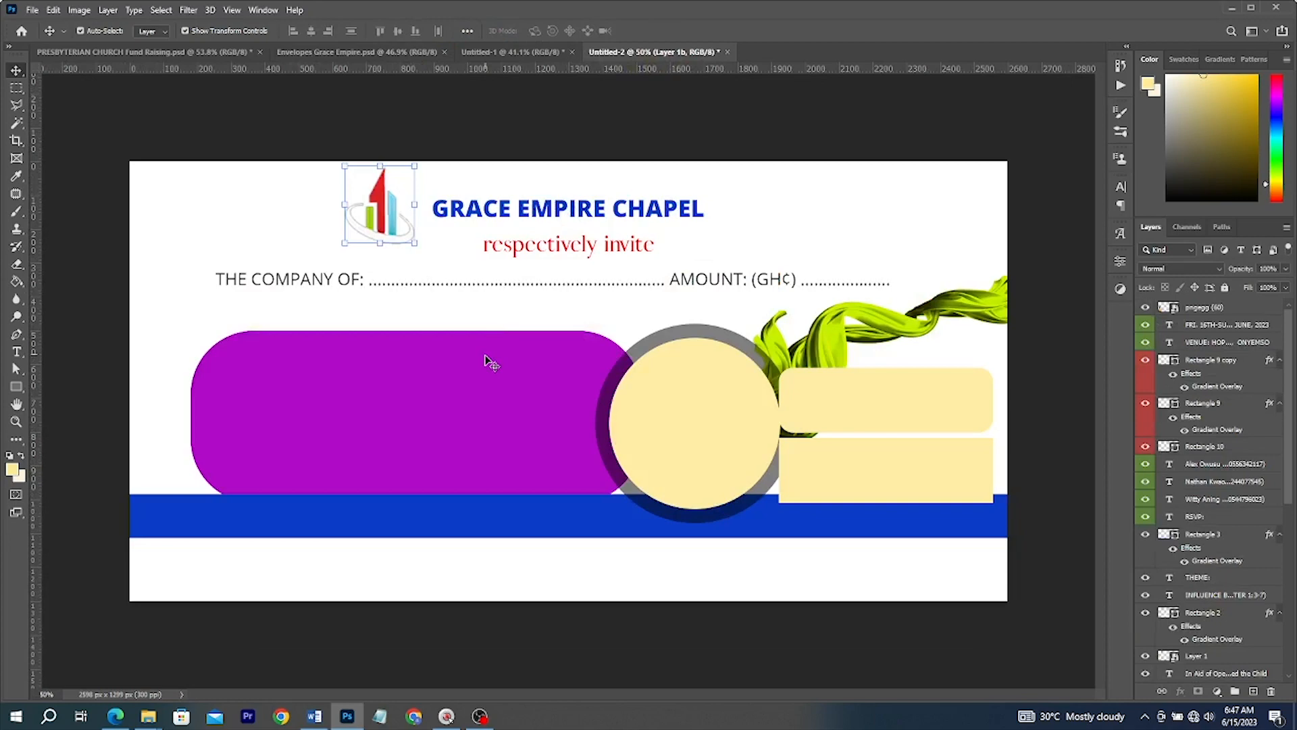
Copy the MID-YEAR HARVEST lines from the Word document and paste them as a new text layer above the purple shape's layer
left_click(490, 363)
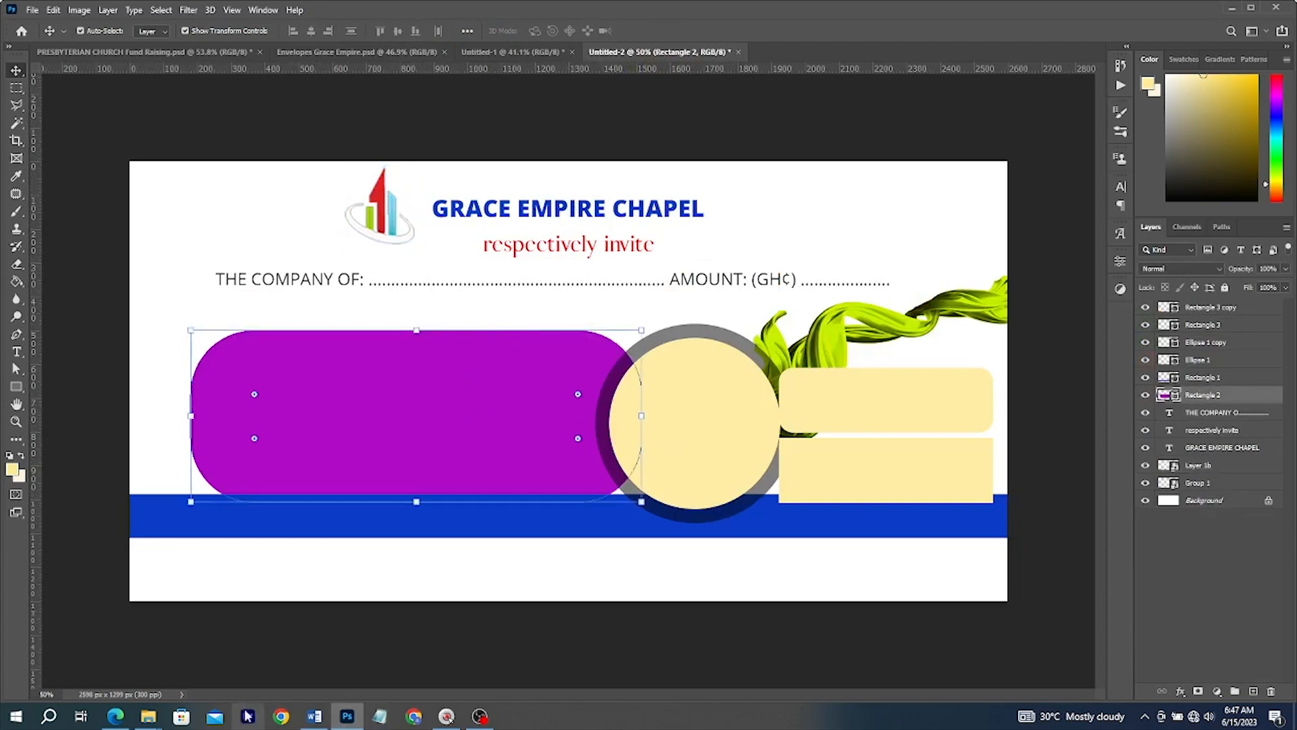
left_click(314, 716)
scroll(331, 549, "down", 5)
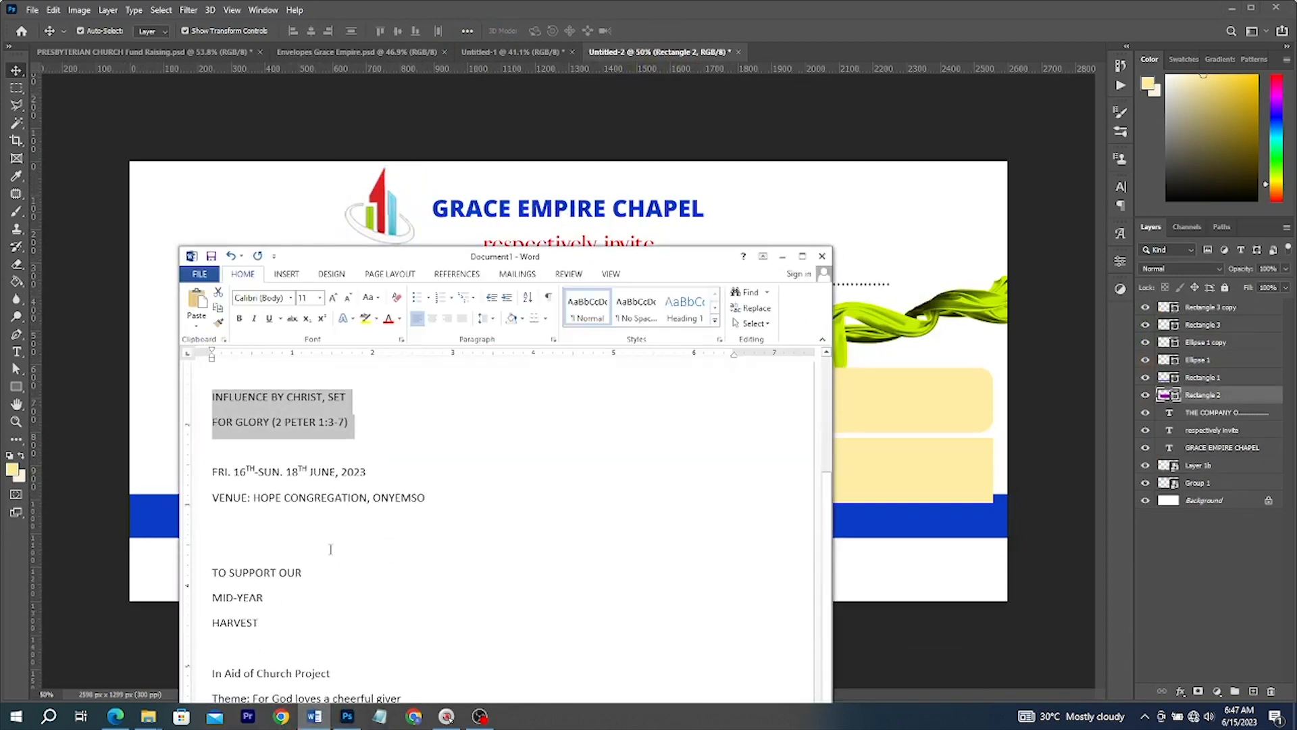
scroll(348, 569, "down", 4)
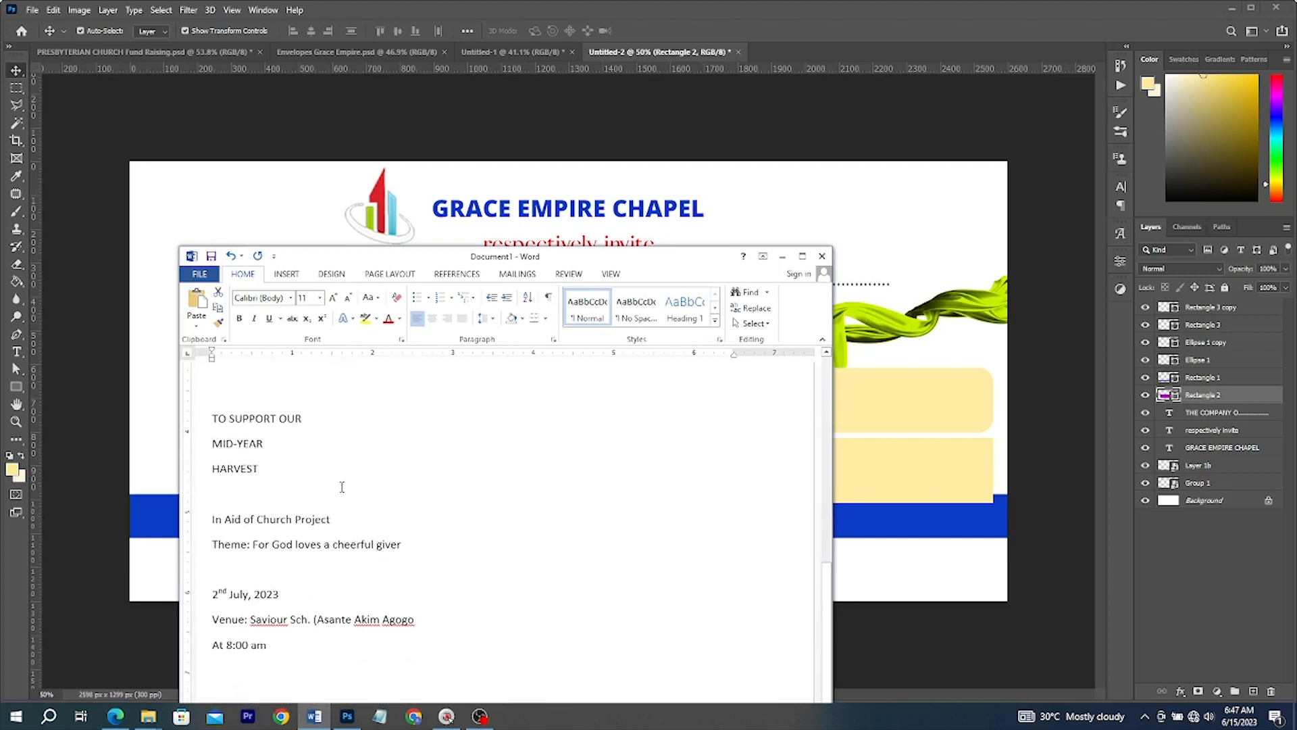
left_click_drag(273, 468, 217, 451)
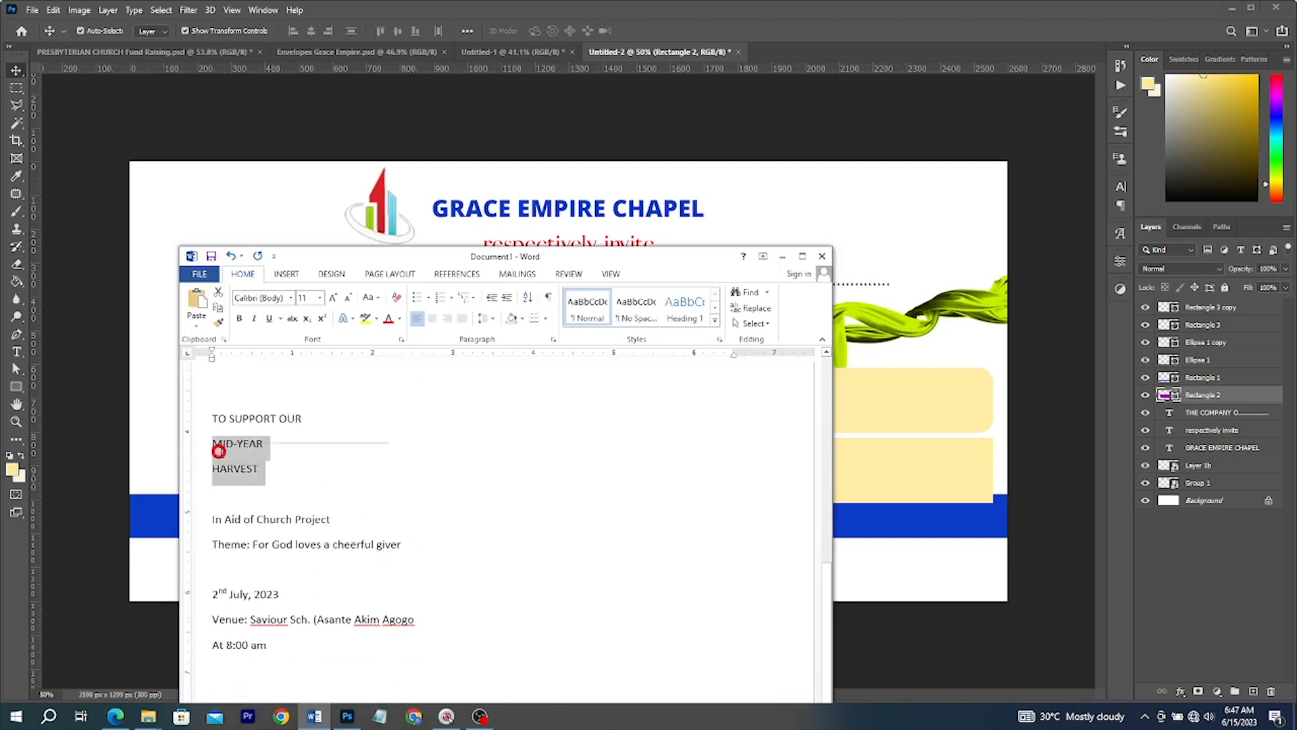
key("ctrl+c")
key("alt+Tab")
key("t")
left_click(260, 308)
key("ctrl+v")
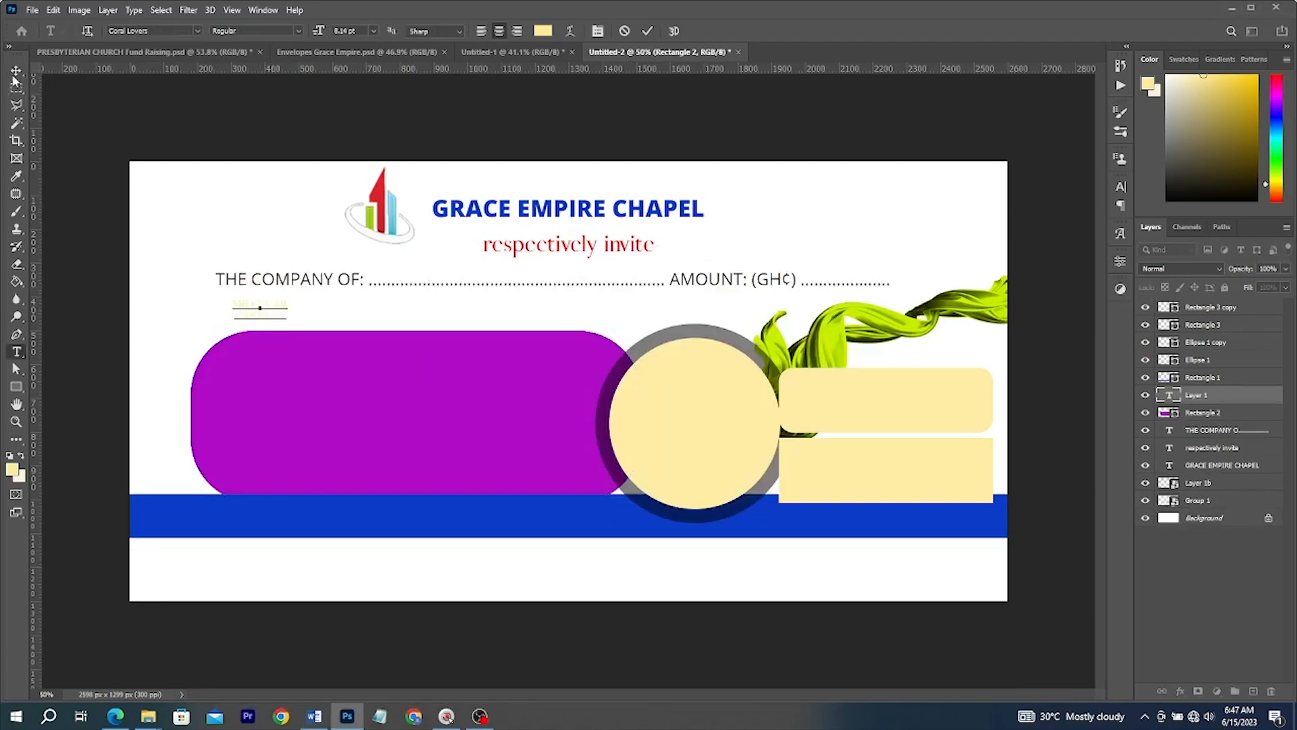
Move the MID-YEAR HARVEST text onto the purple shape and enlarge it to fill most of the shape
left_click(15, 66)
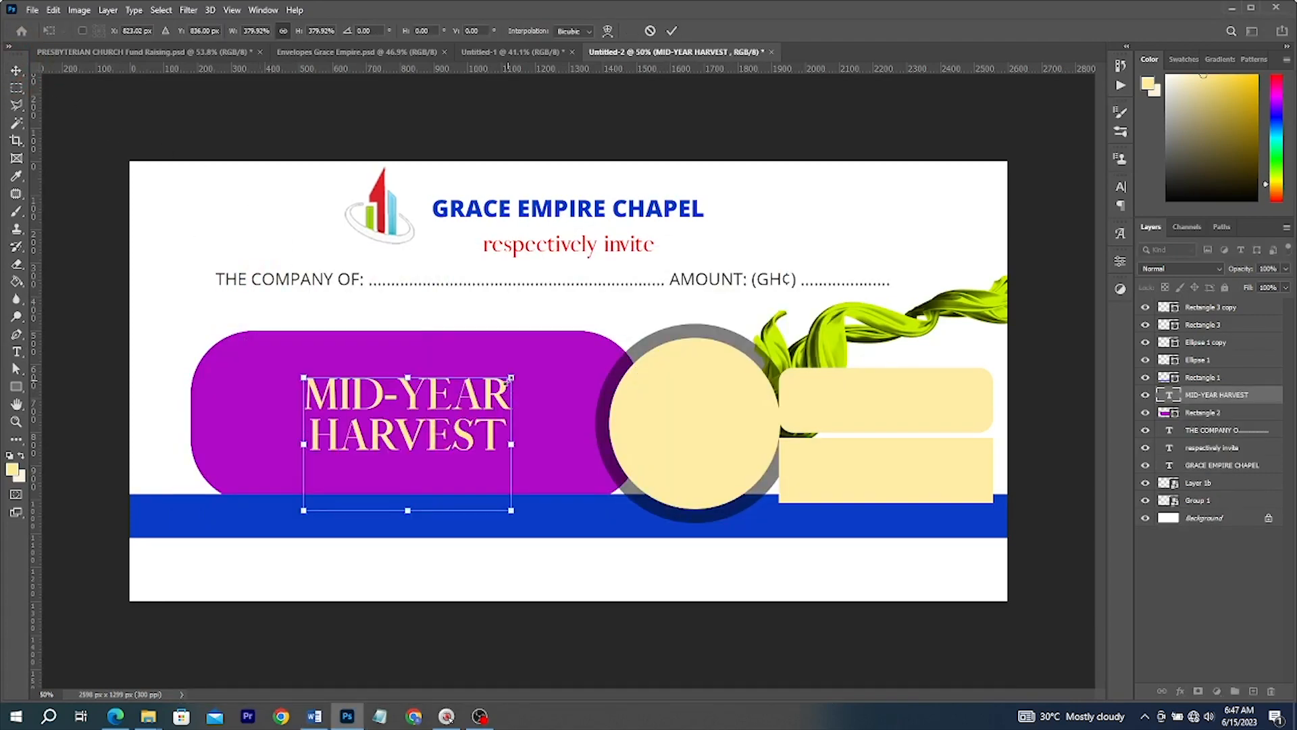
left_click_drag(509, 379, 560, 346)
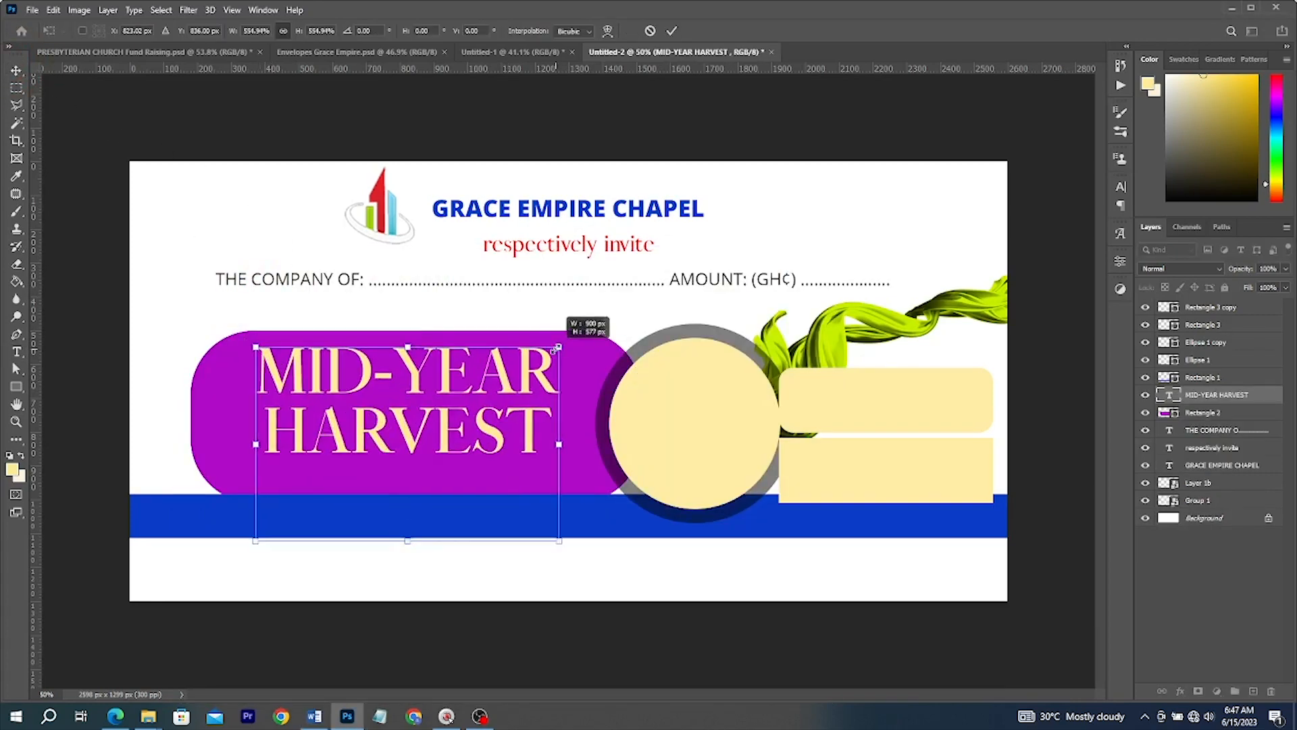
left_click_drag(499, 408, 496, 420)
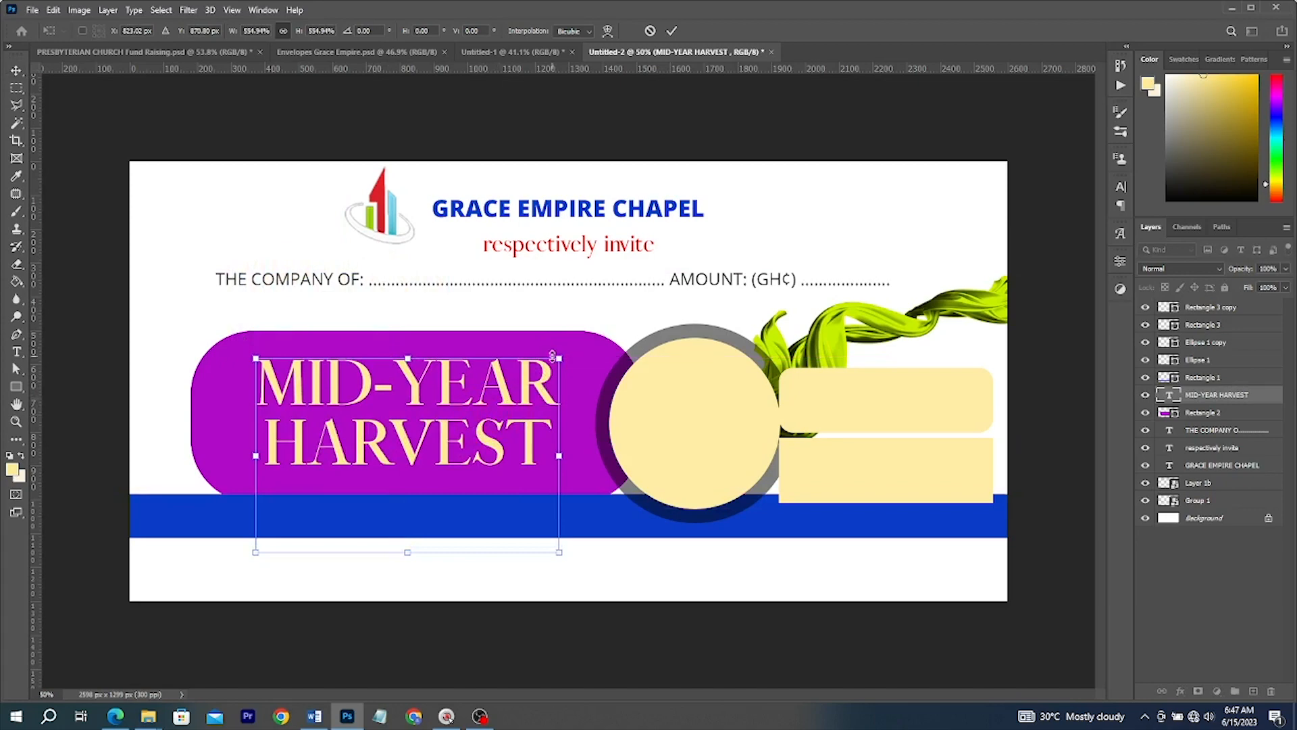
key("Return")
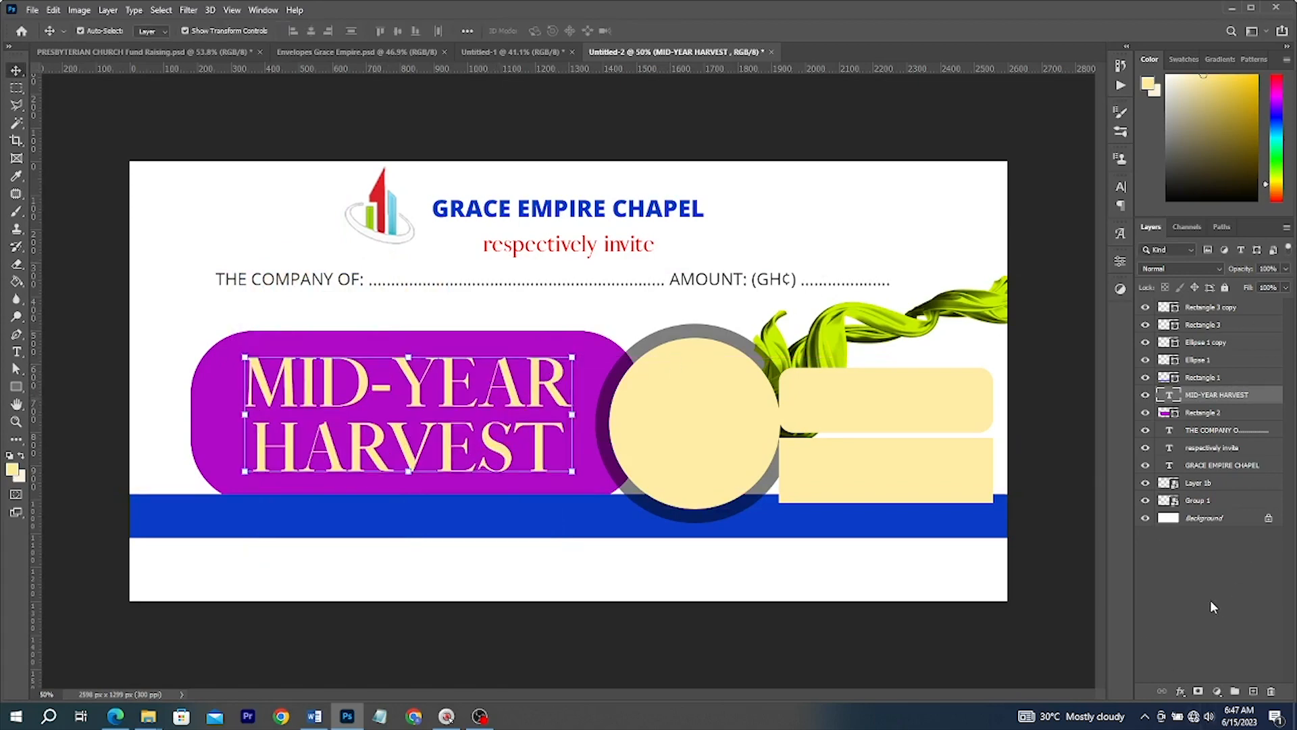
Add a Gradient Overlay to the MID-YEAR HARVEST text with the Reflected style and the yellow-to-white preset
left_click(1182, 690)
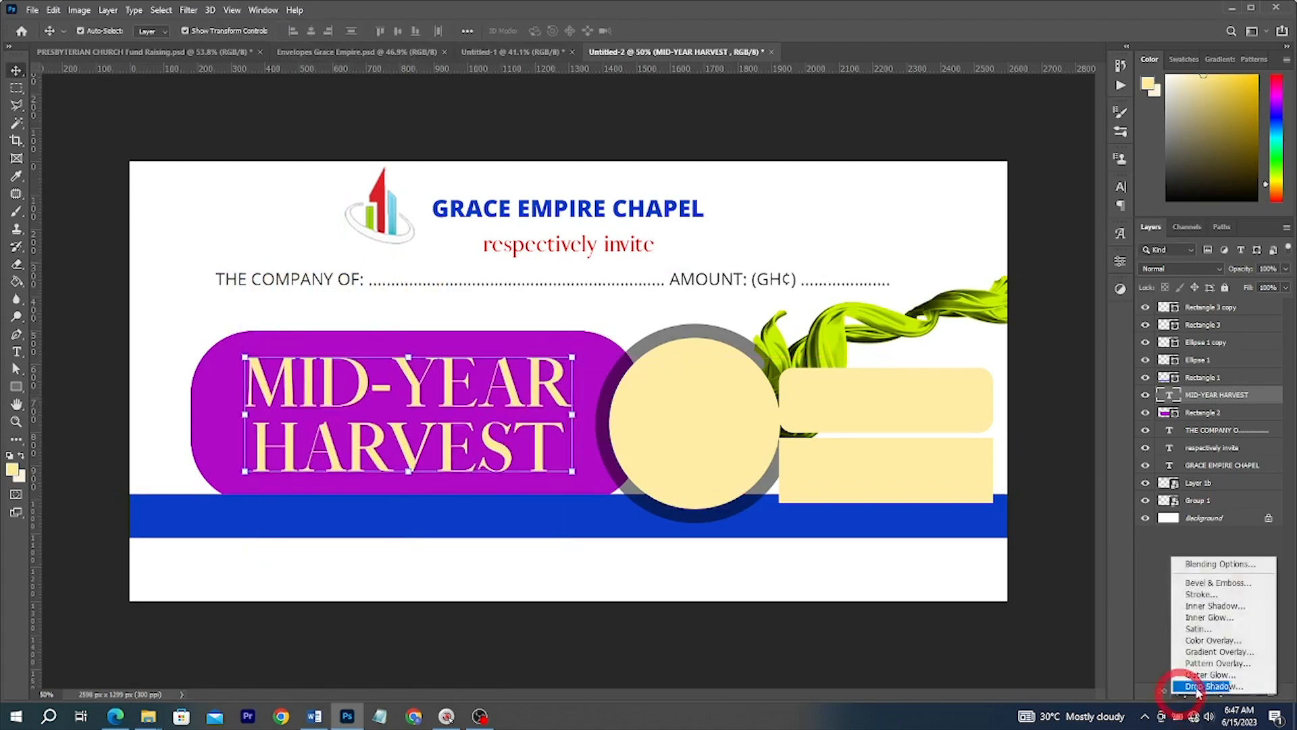
left_click(1216, 652)
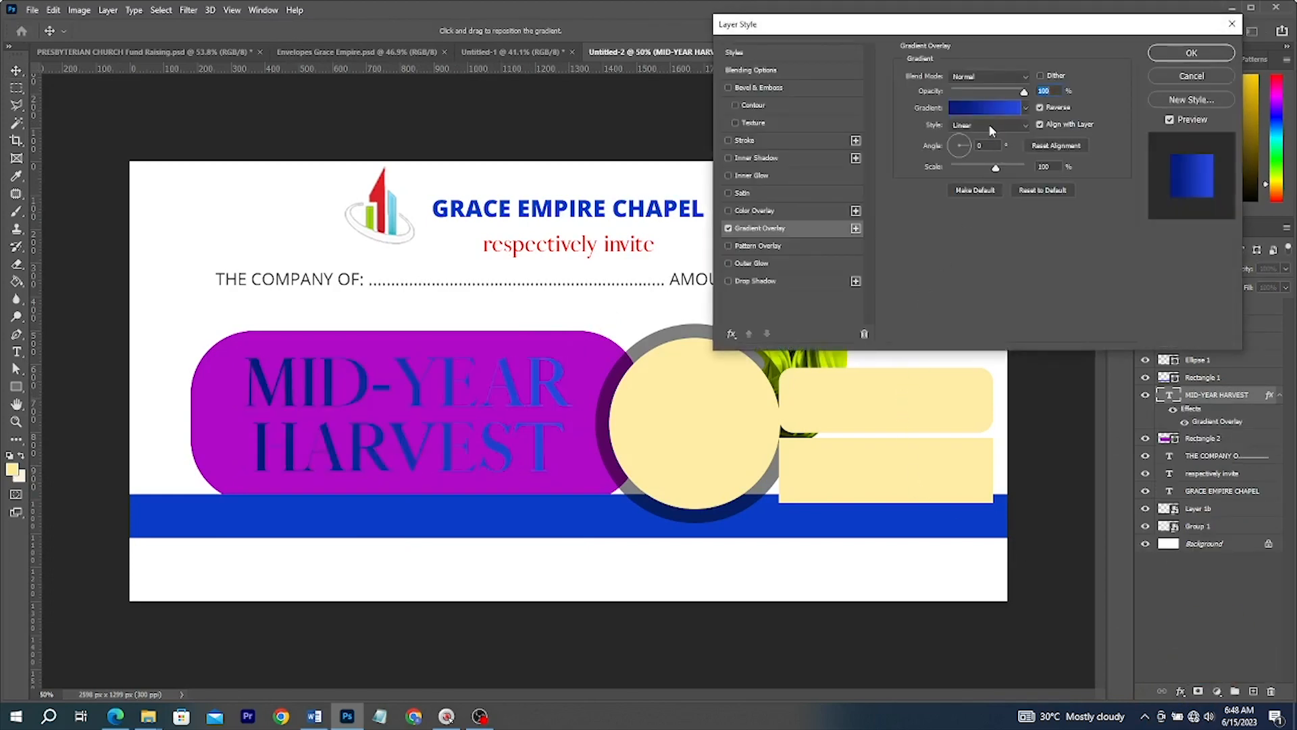
left_click(989, 125)
left_click(972, 153)
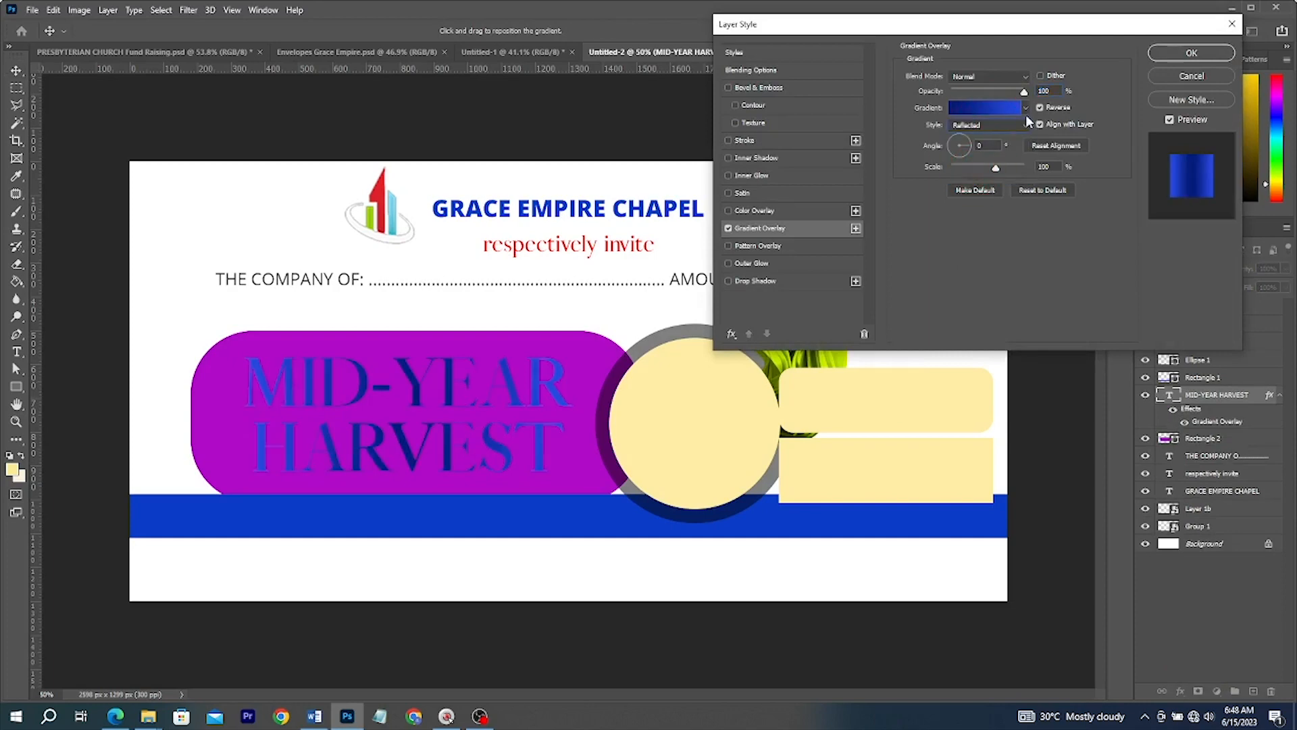
left_click(985, 107)
scroll(966, 155, "down", 5)
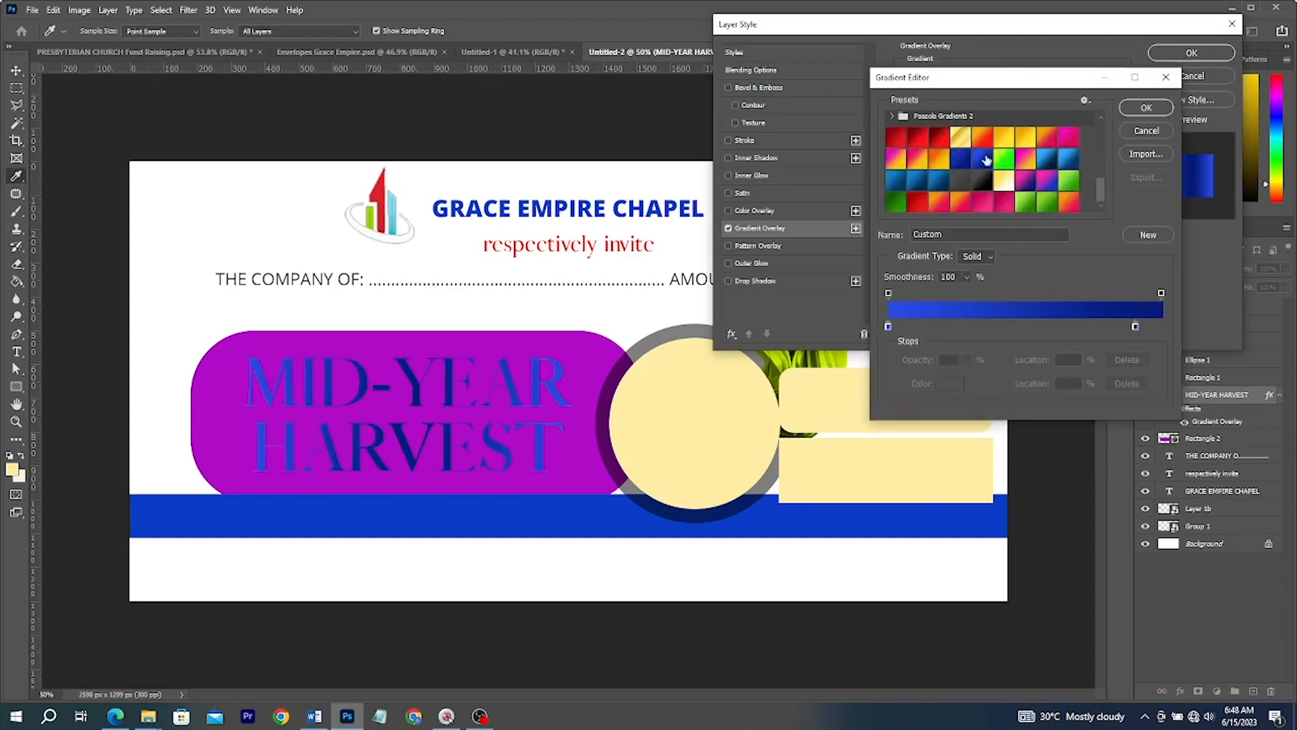
left_click(1004, 180)
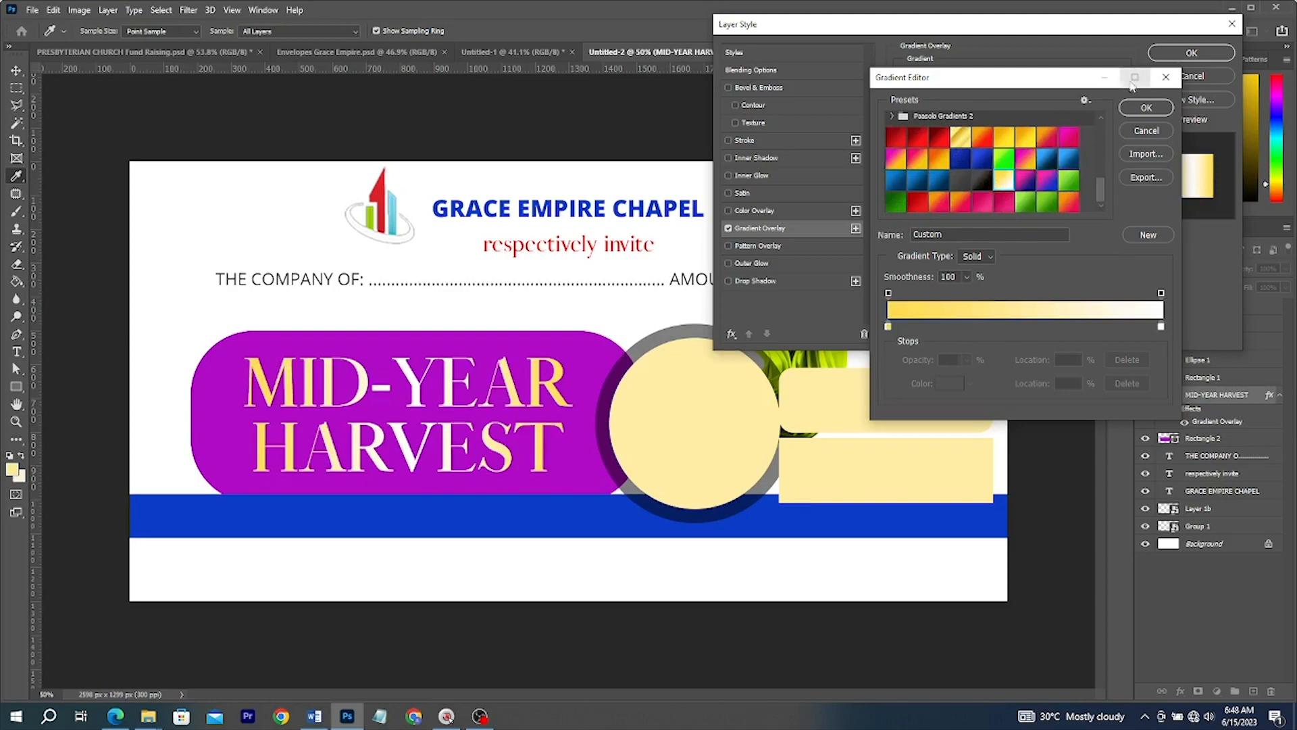
left_click(1146, 107)
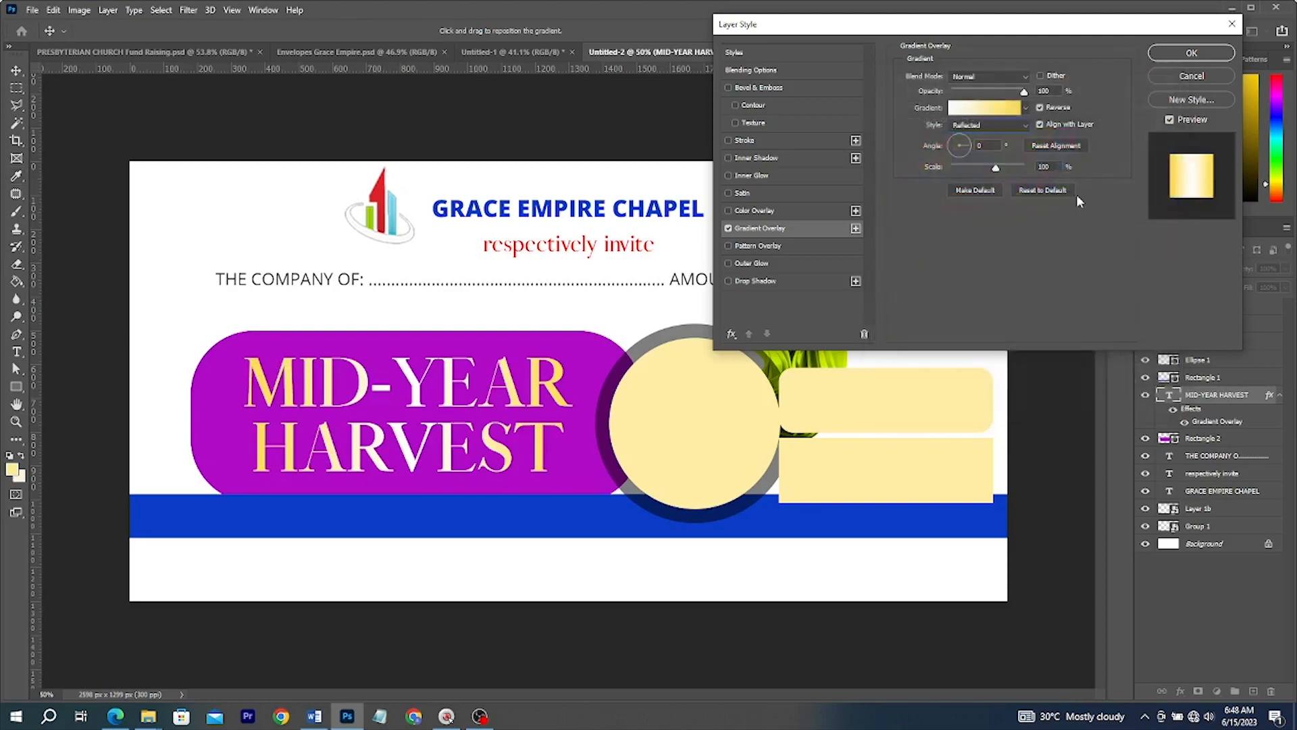
Add a Drop Shadow to the MID-YEAR HARVEST text with the opacity set to about 47%
left_click(760, 281)
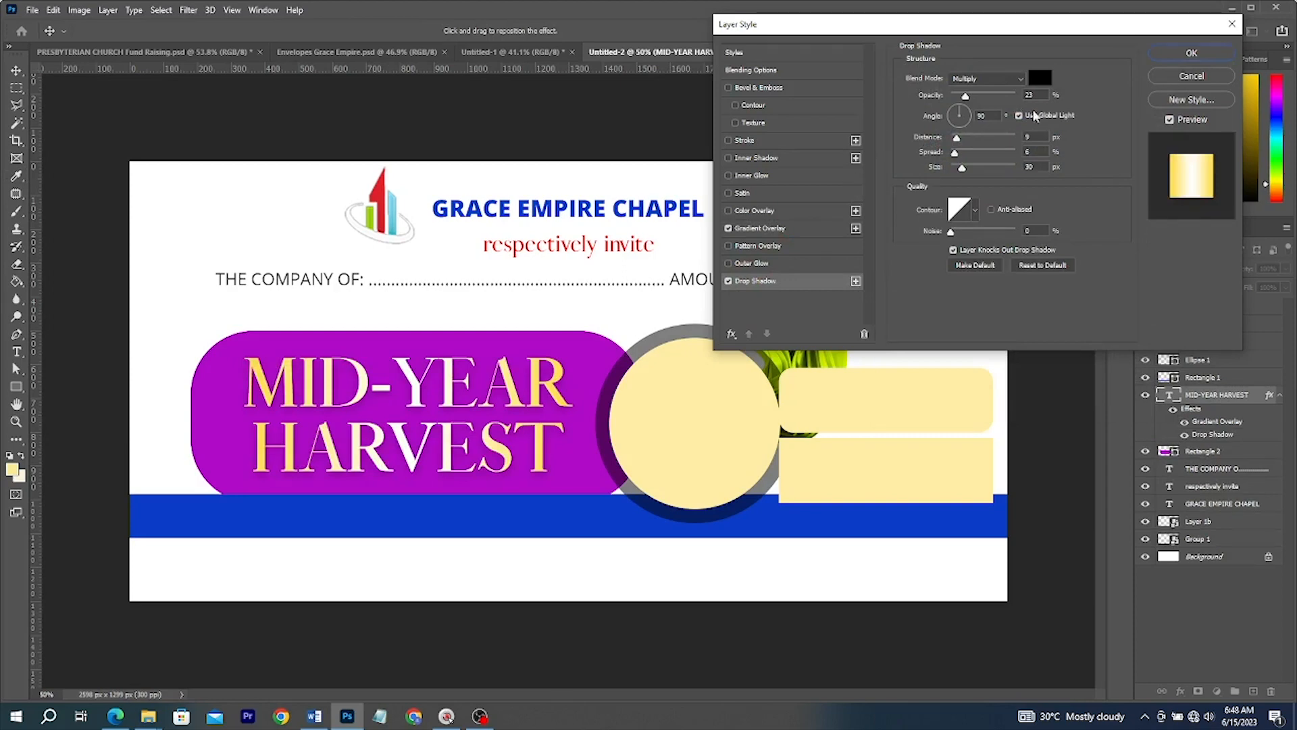
left_click(981, 96)
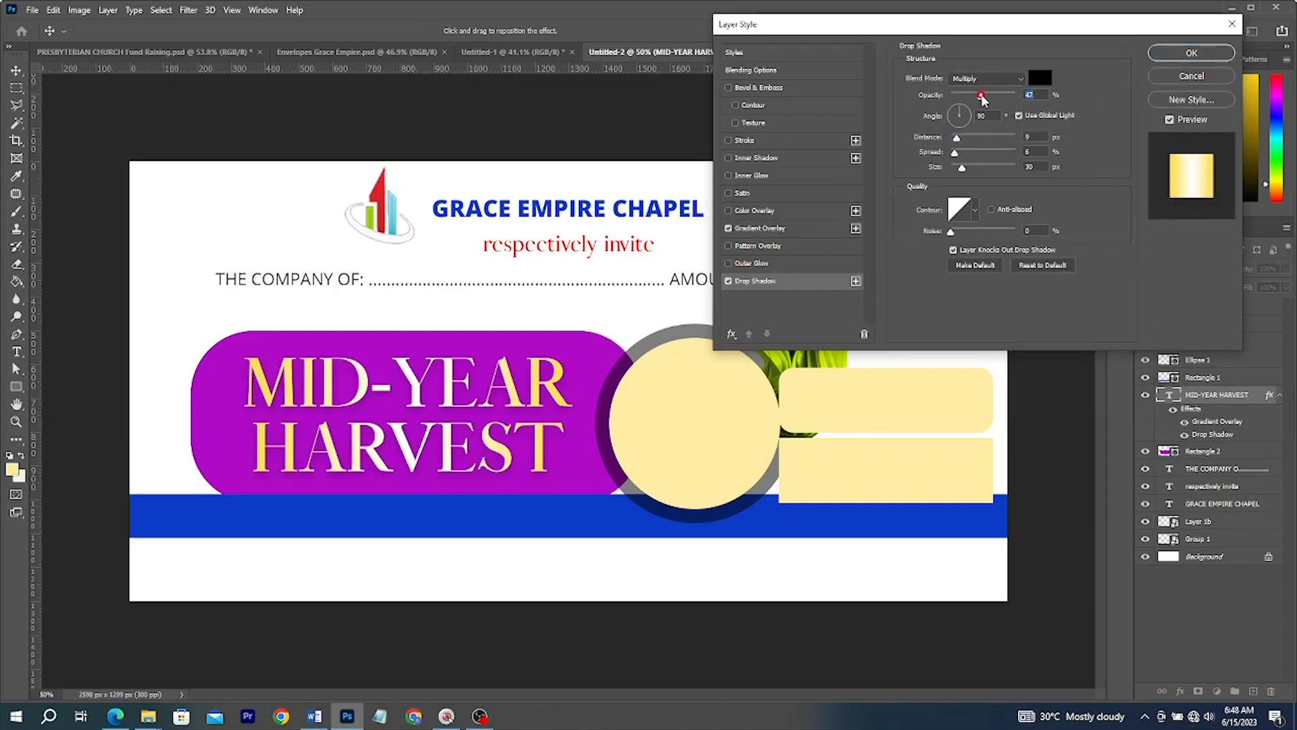
key("Return")
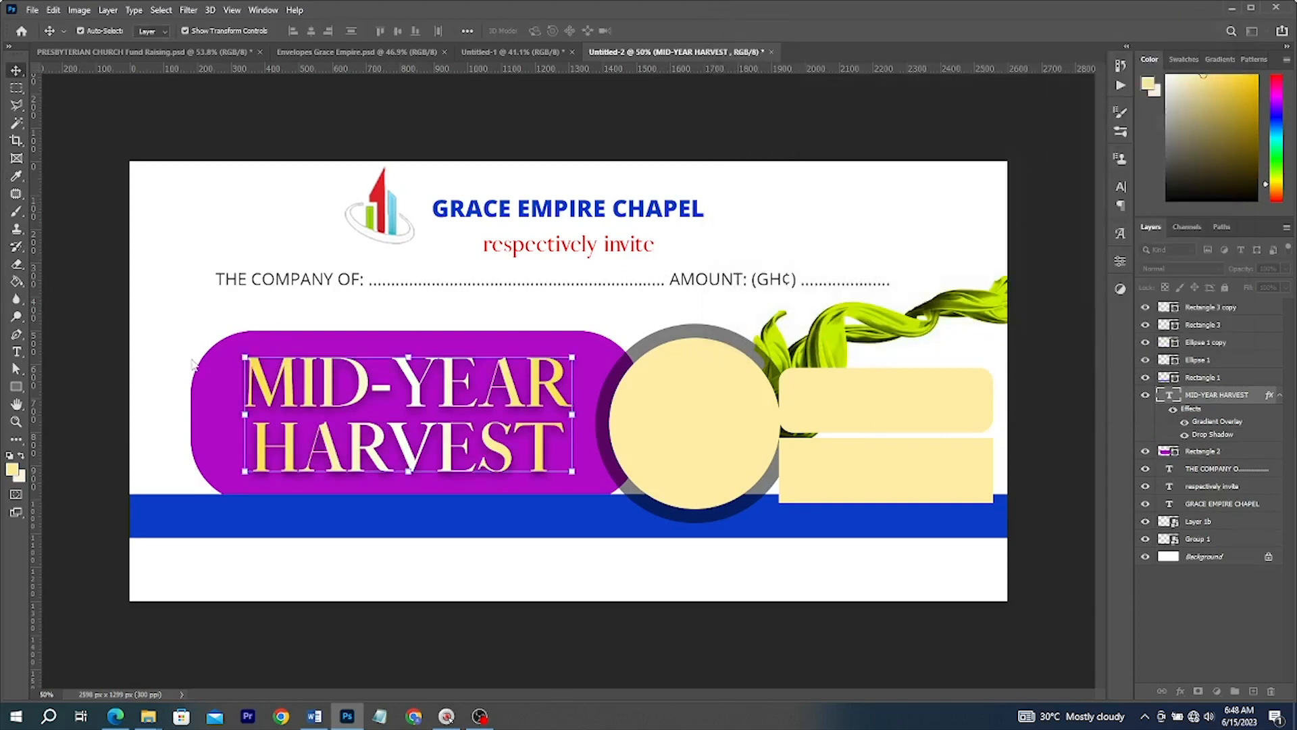
Add a Gradient Overlay to the purple rounded shape behind MID-YEAR HARVEST, using the Linear style and the orange-to-pink preset
left_click(190, 378)
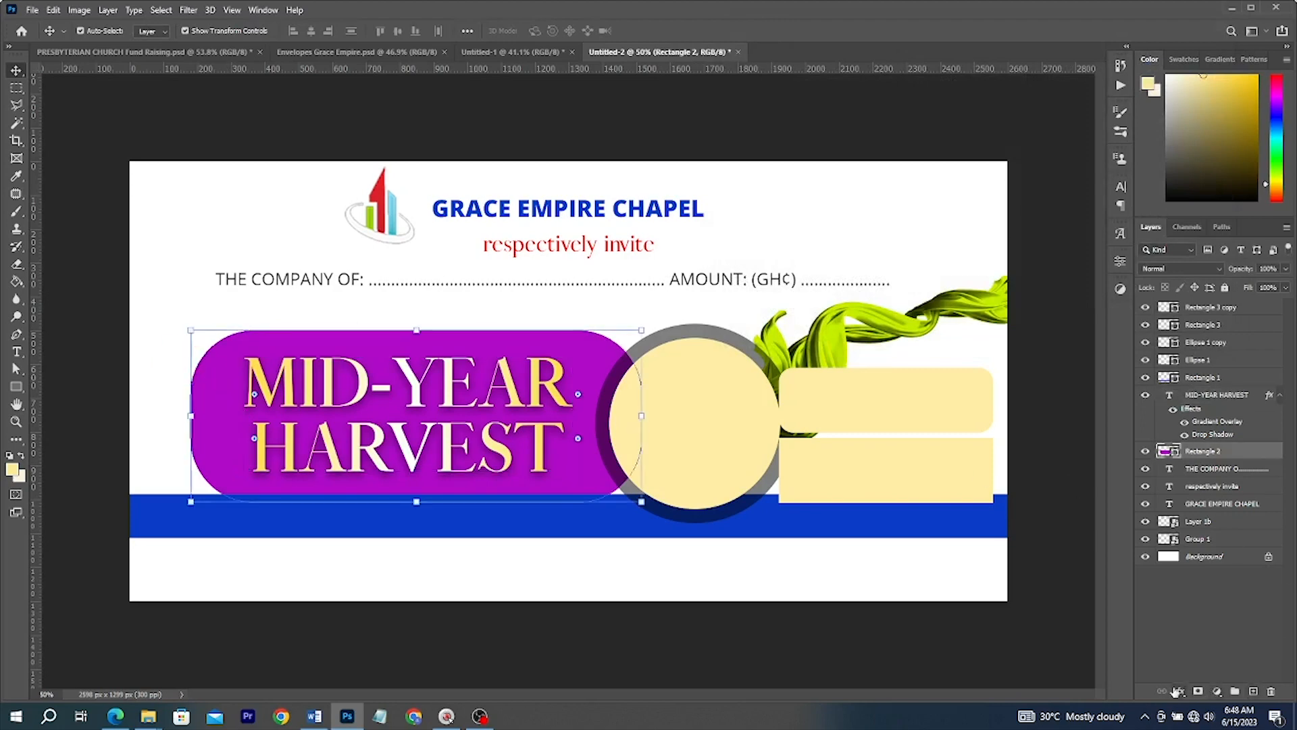
left_click(1176, 691)
left_click(1222, 644)
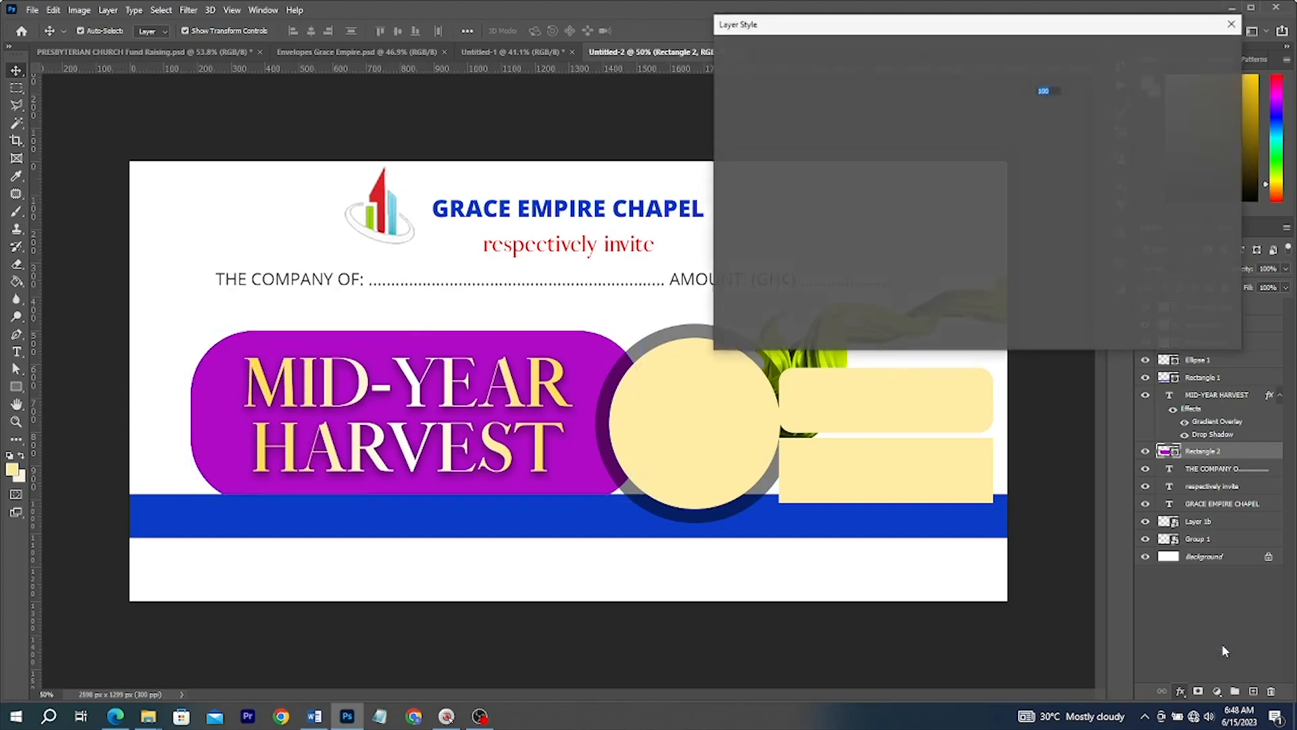
left_click(980, 109)
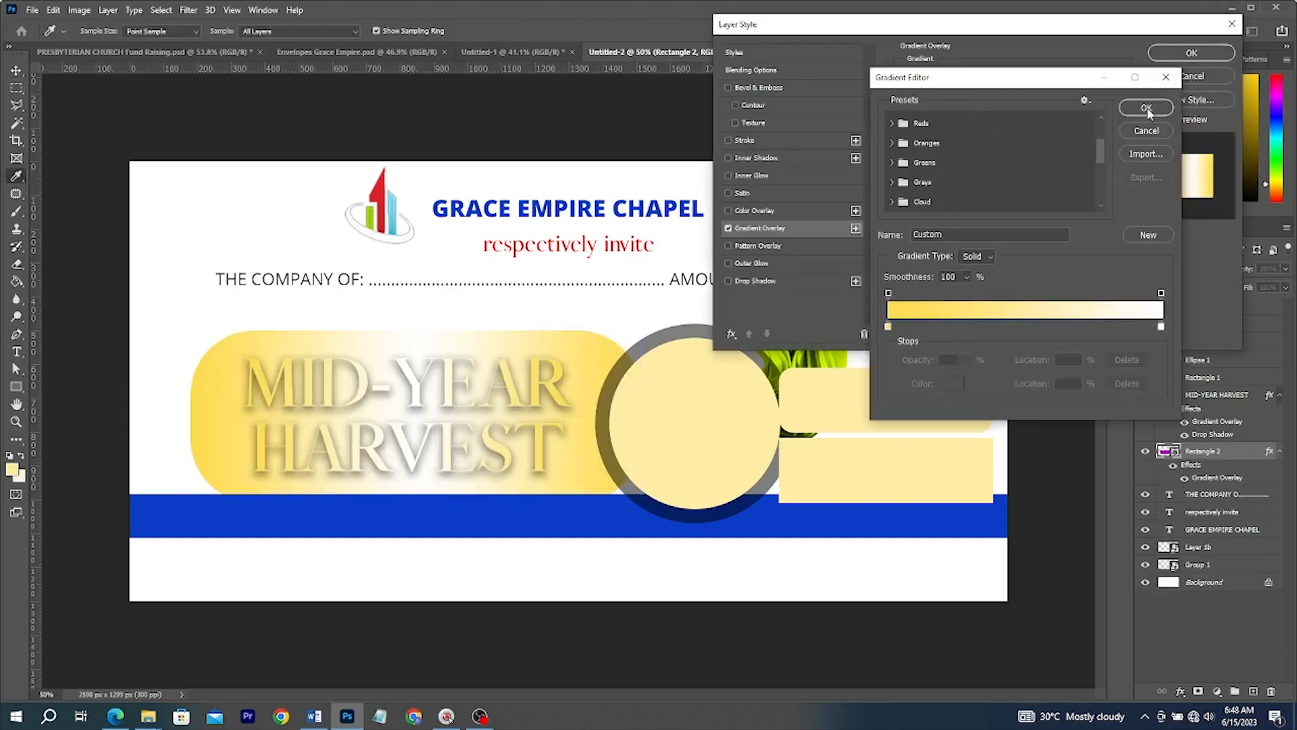
left_click(1146, 109)
left_click(972, 122)
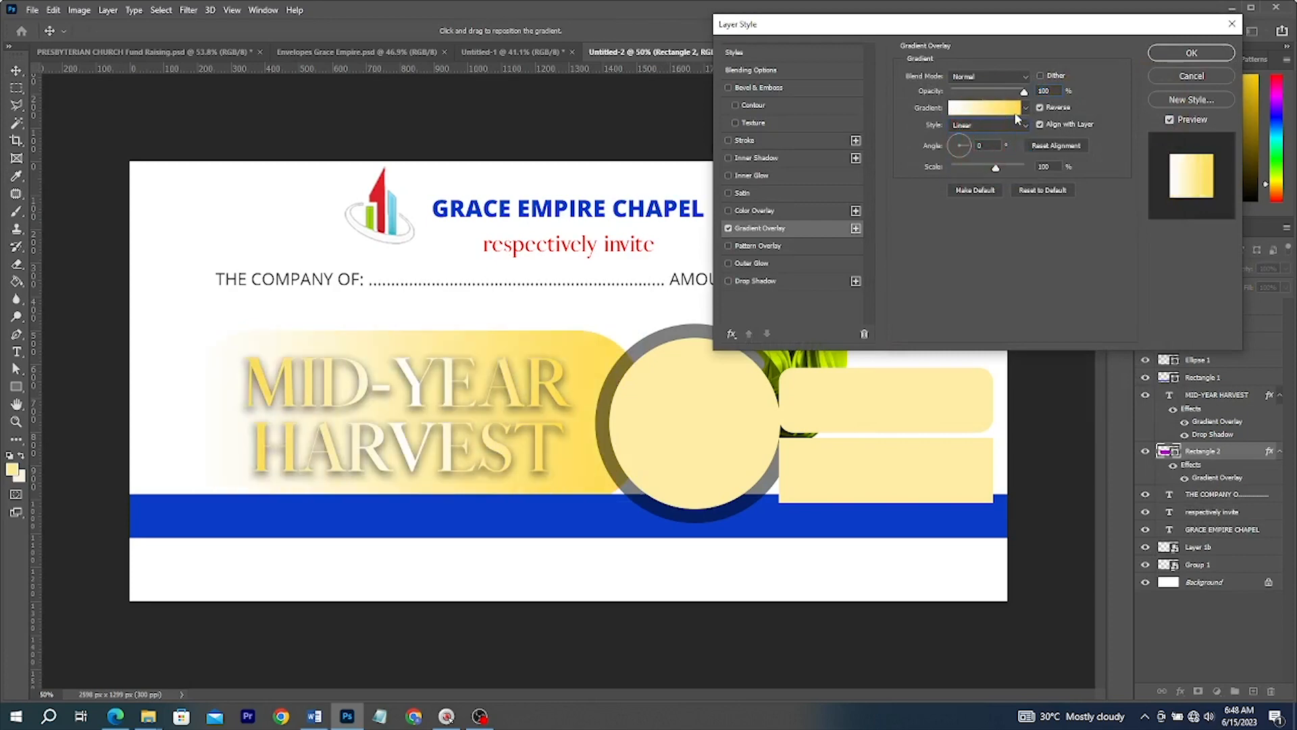
left_click(1012, 110)
scroll(1021, 179, "down", 10)
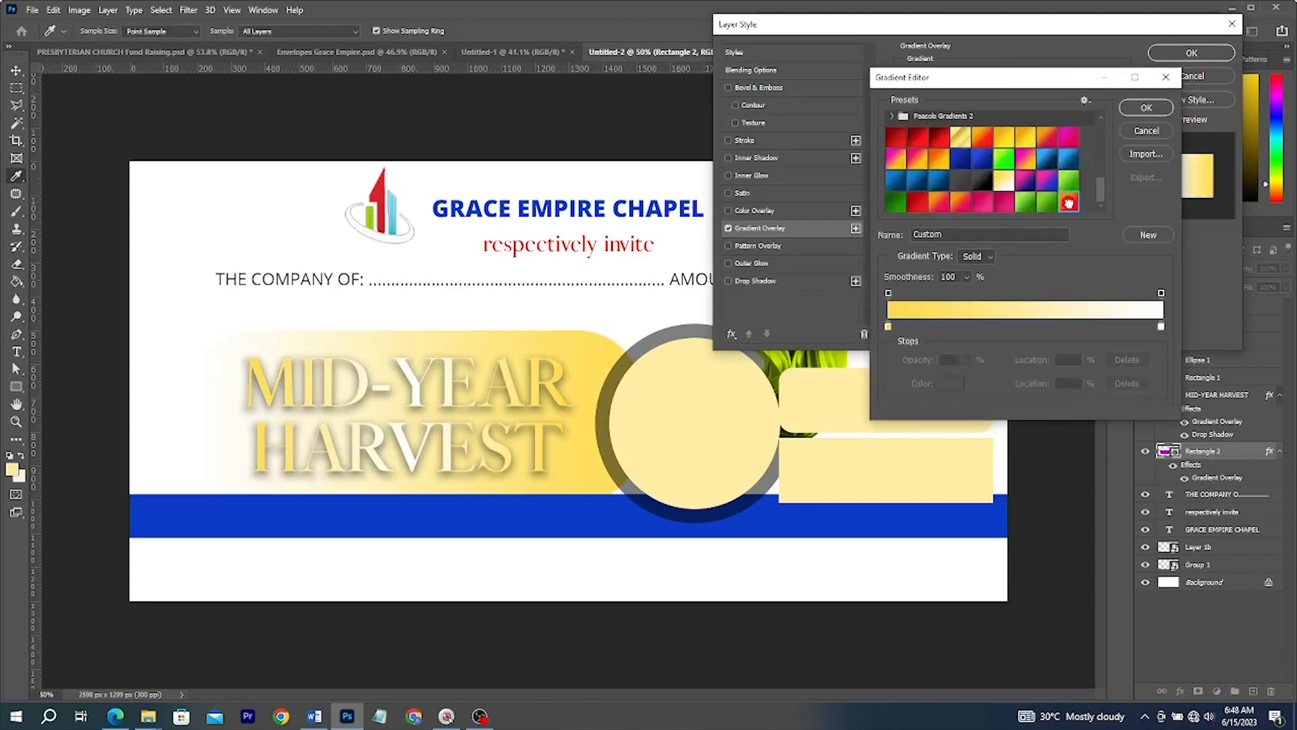
left_click(1069, 203)
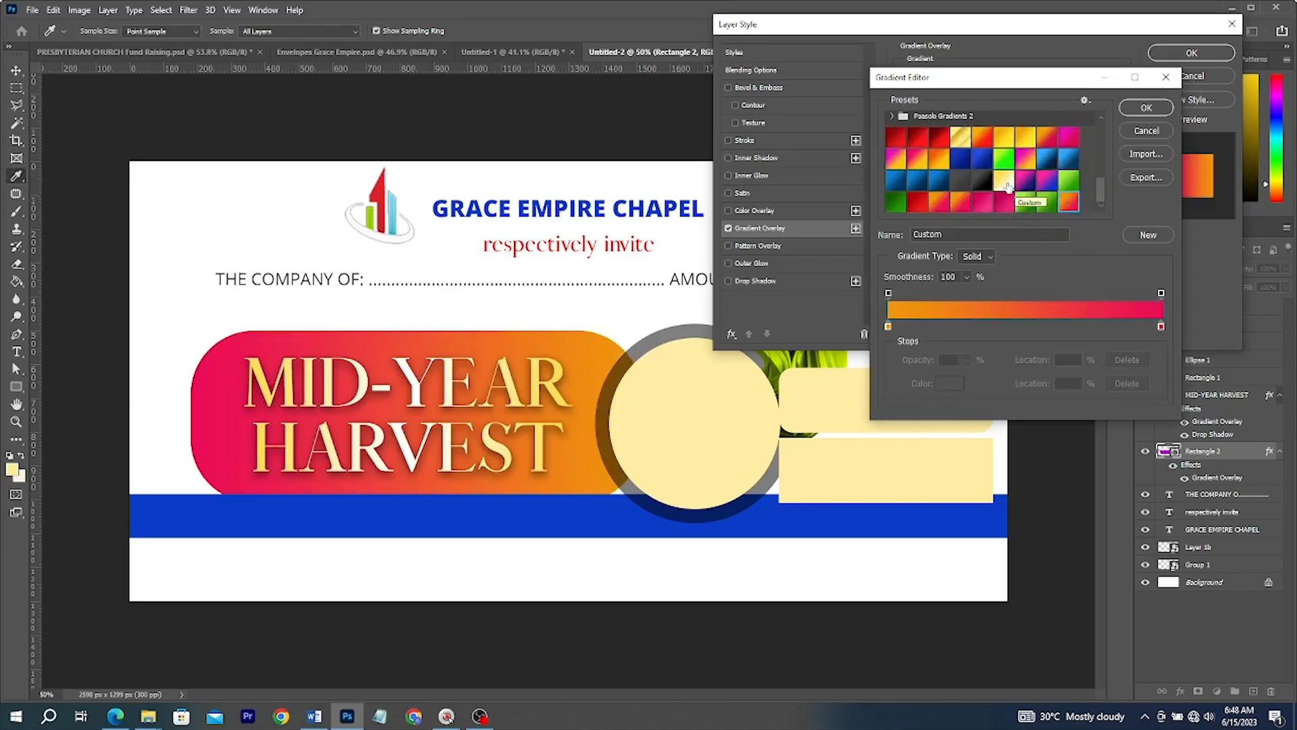
Check the hex codes of the gradient's orange and pink stops and apply the overlay to the rounded shape
double_click(888, 328)
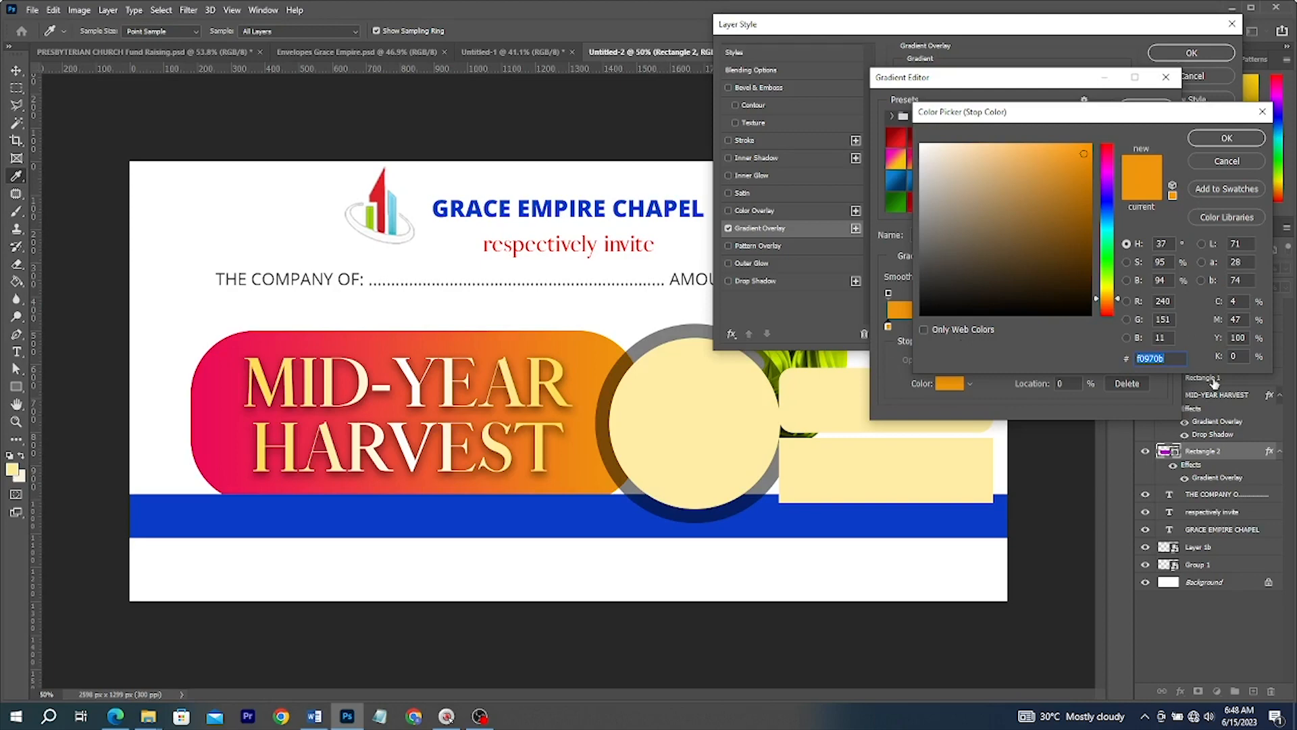
left_click(1227, 138)
double_click(1161, 327)
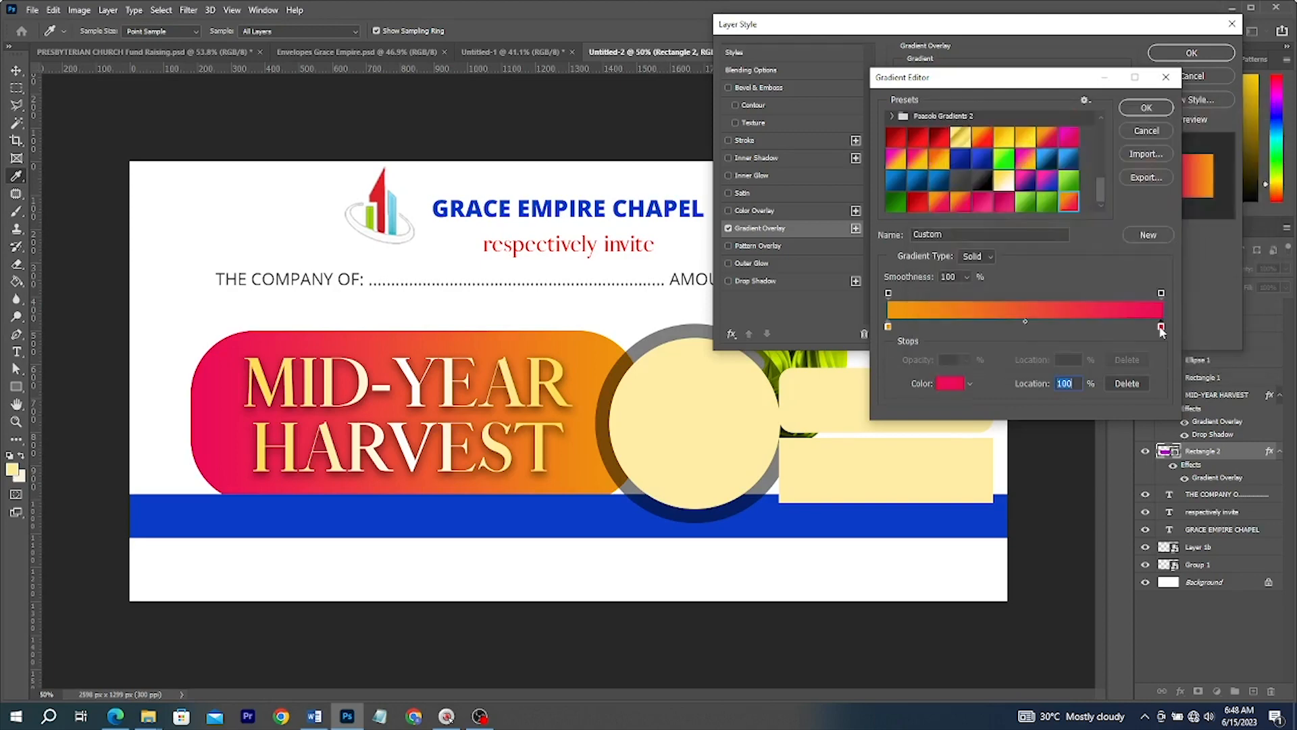
double_click(1164, 358)
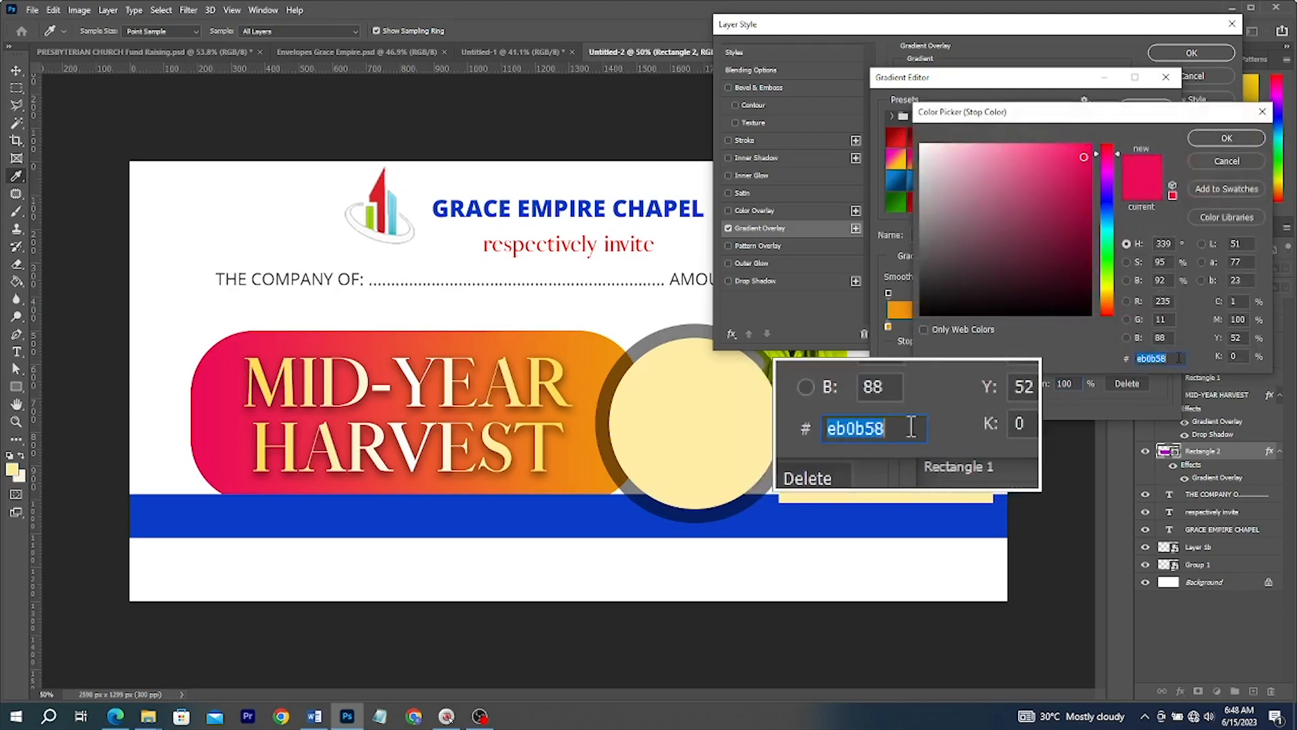
left_click(1227, 138)
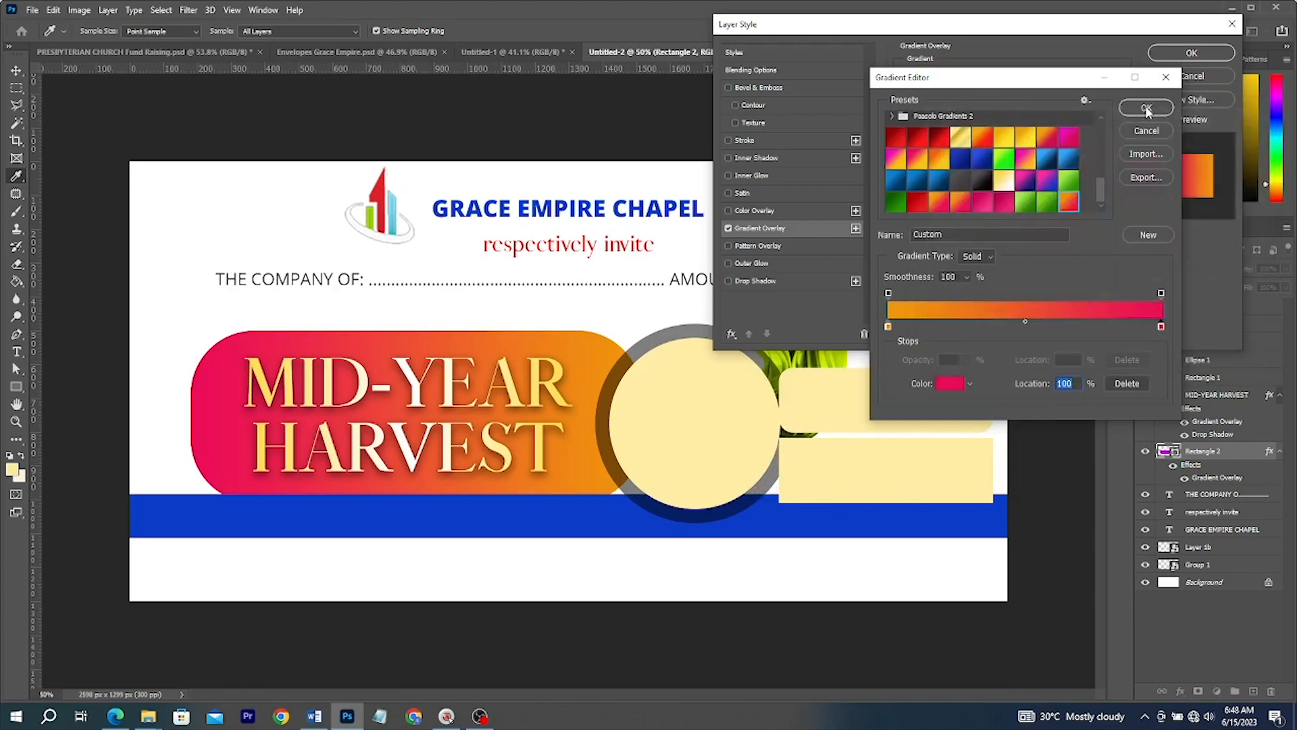
left_click(1146, 109)
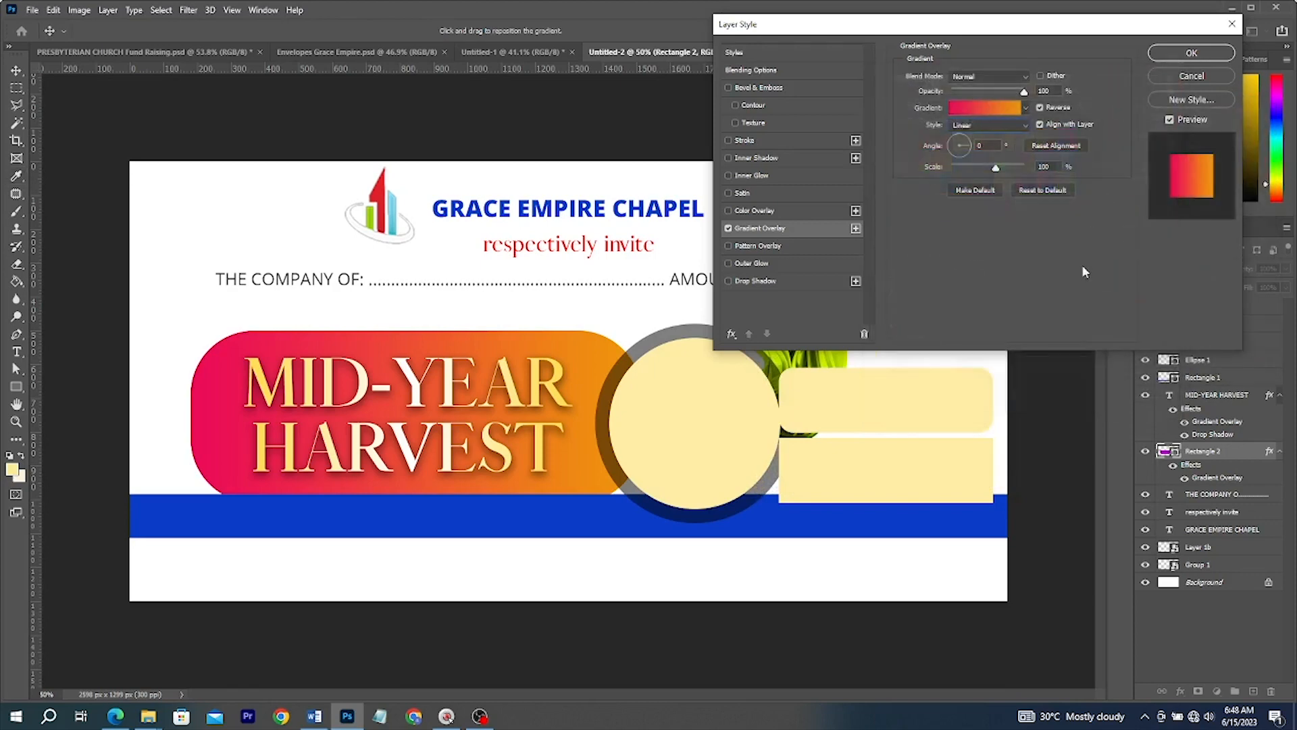
left_click(1201, 50)
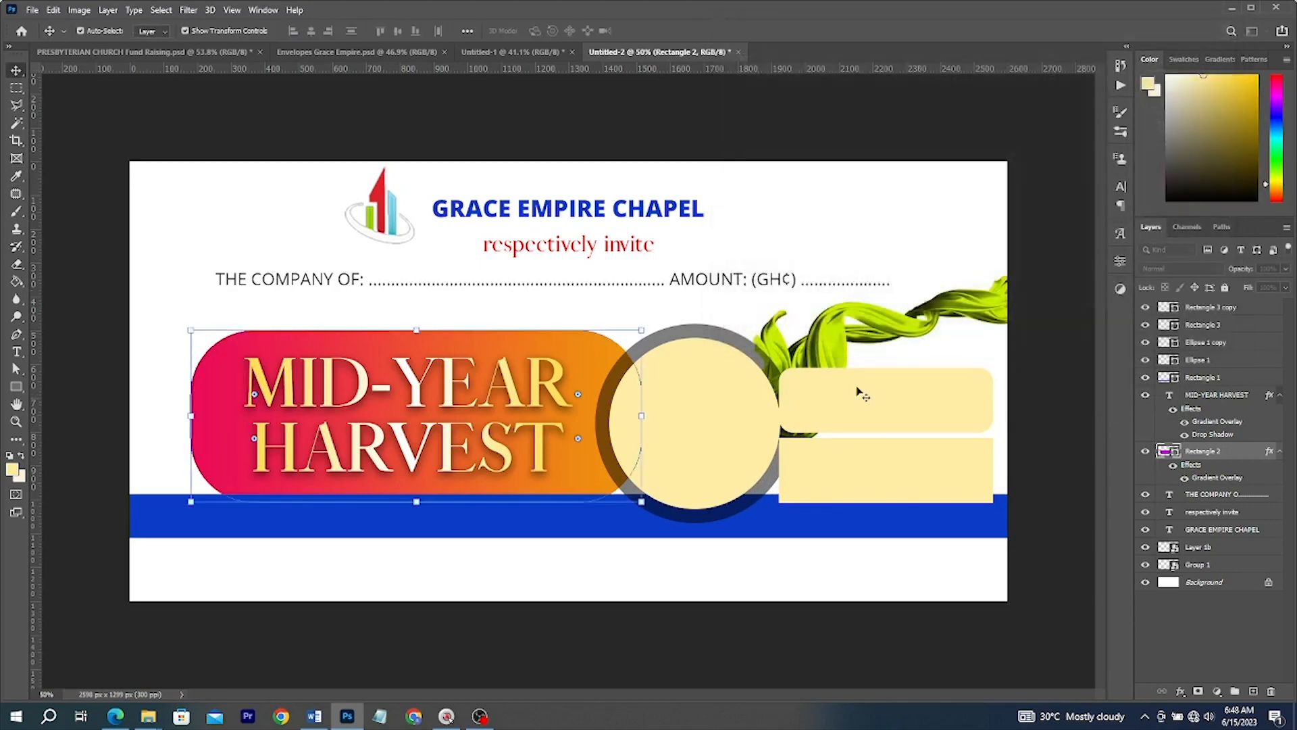
Add a linear Gradient Overlay to the cream inner circle with the light-to-dark green preset and tilt its angle diagonally
left_click(706, 460)
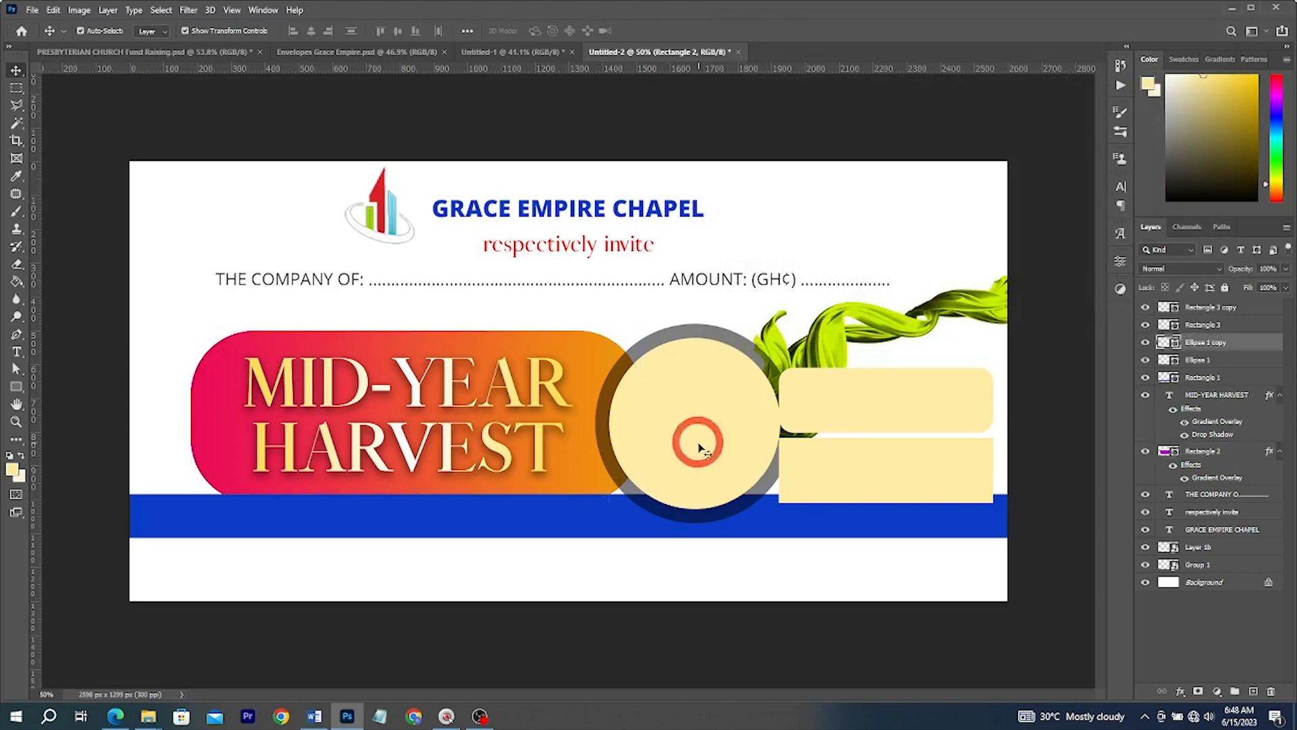
left_click(1182, 692)
left_click(1217, 646)
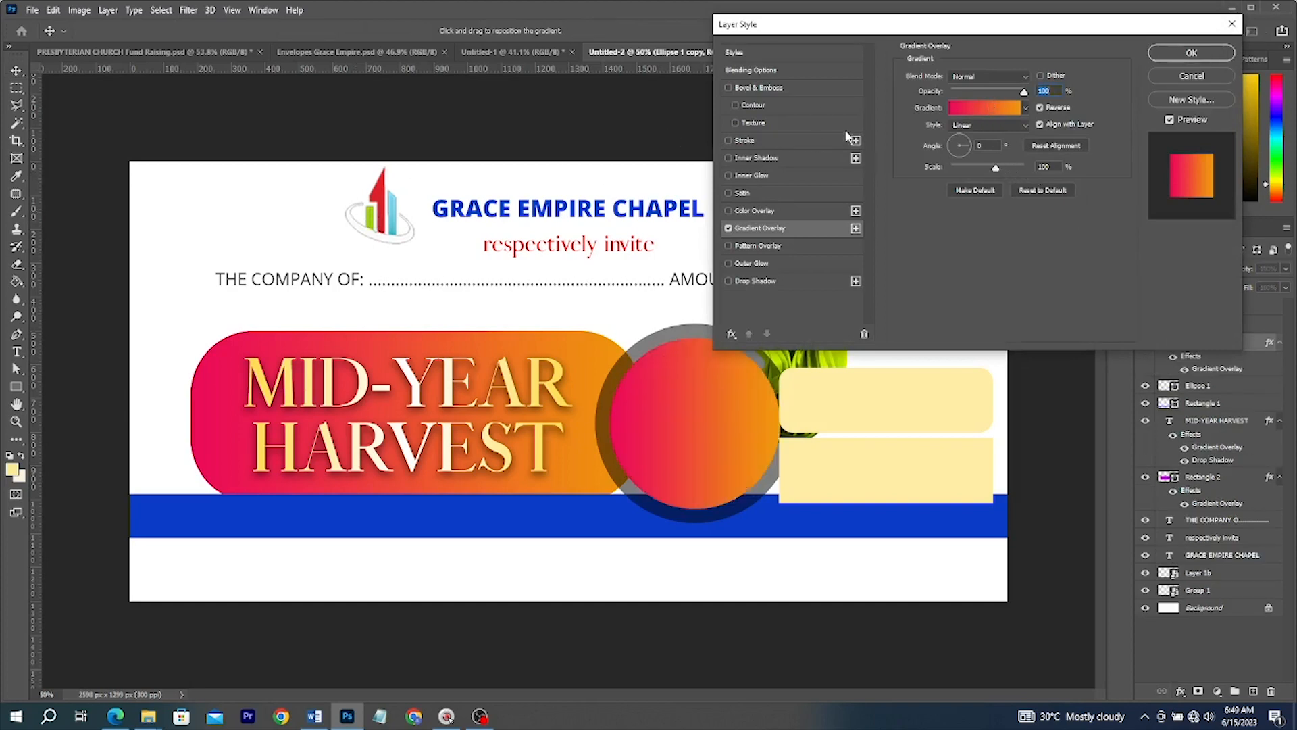
left_click(989, 112)
scroll(957, 156, "down", 10)
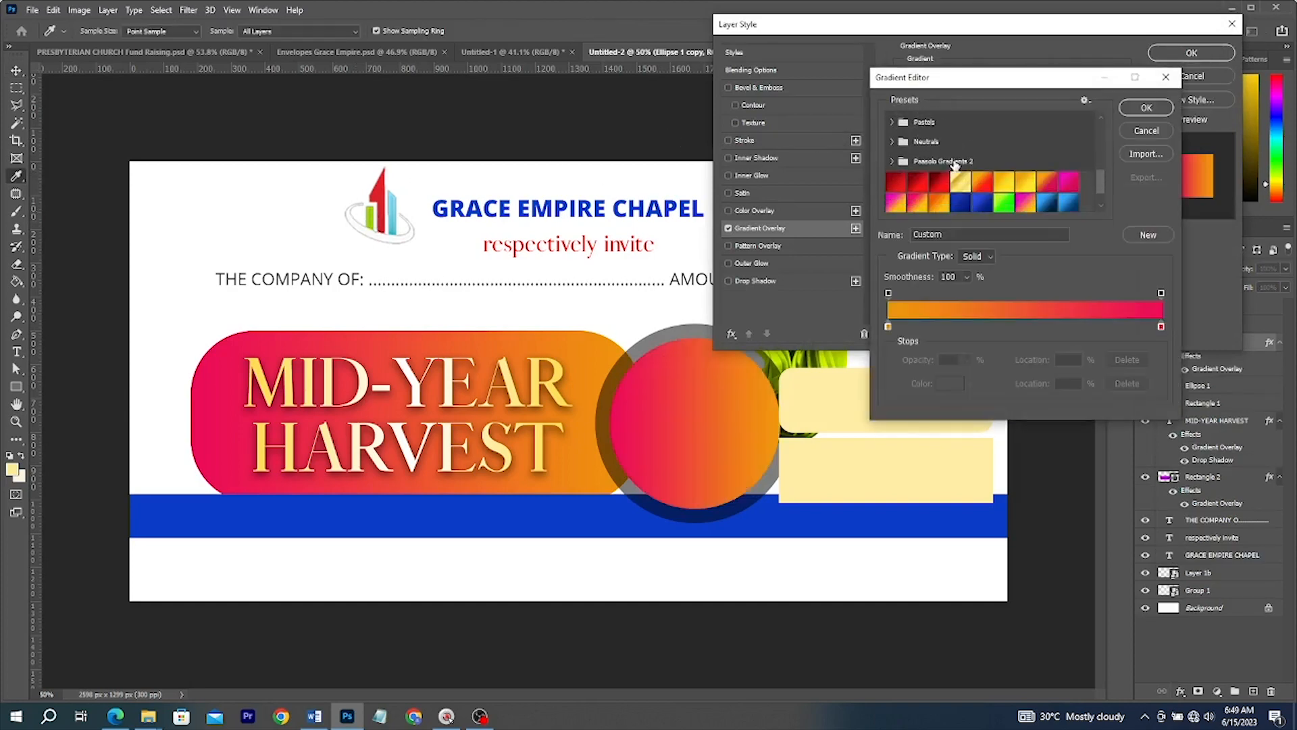
left_click(1048, 202)
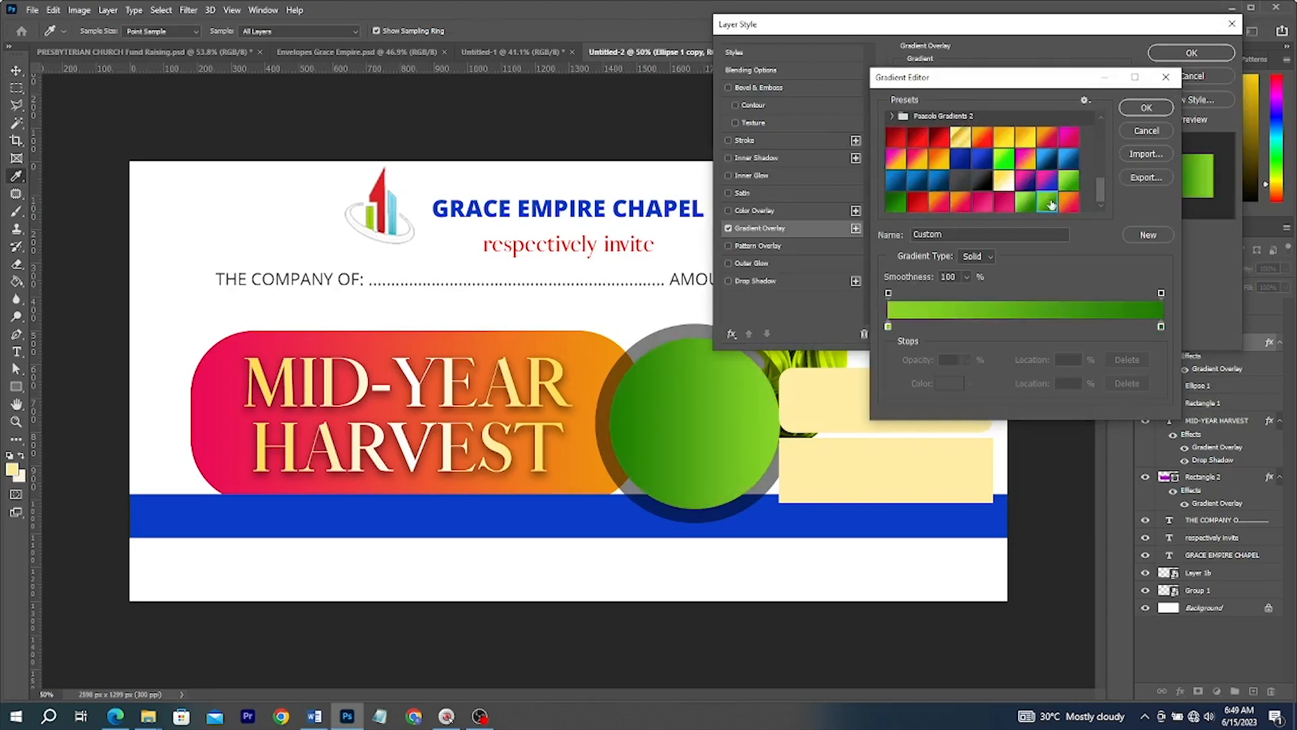
left_click(1147, 109)
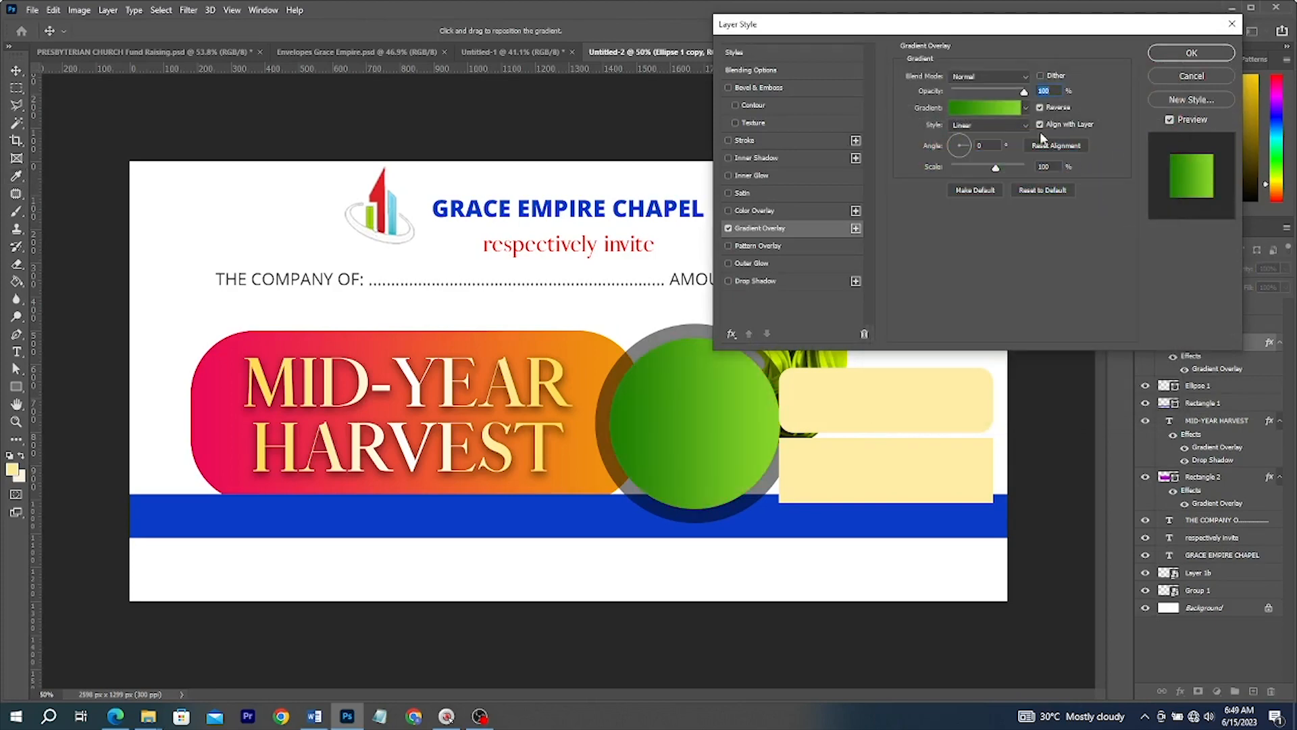
left_click(969, 139)
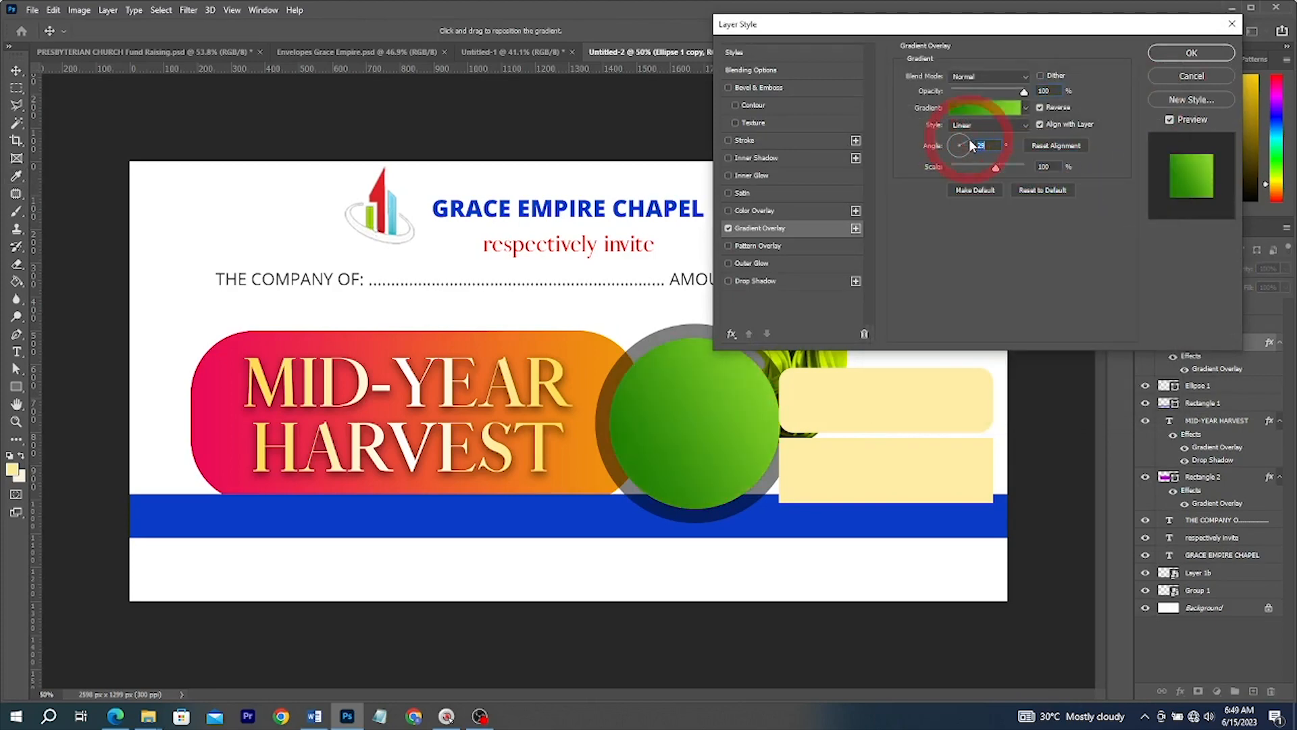
left_click(1190, 53)
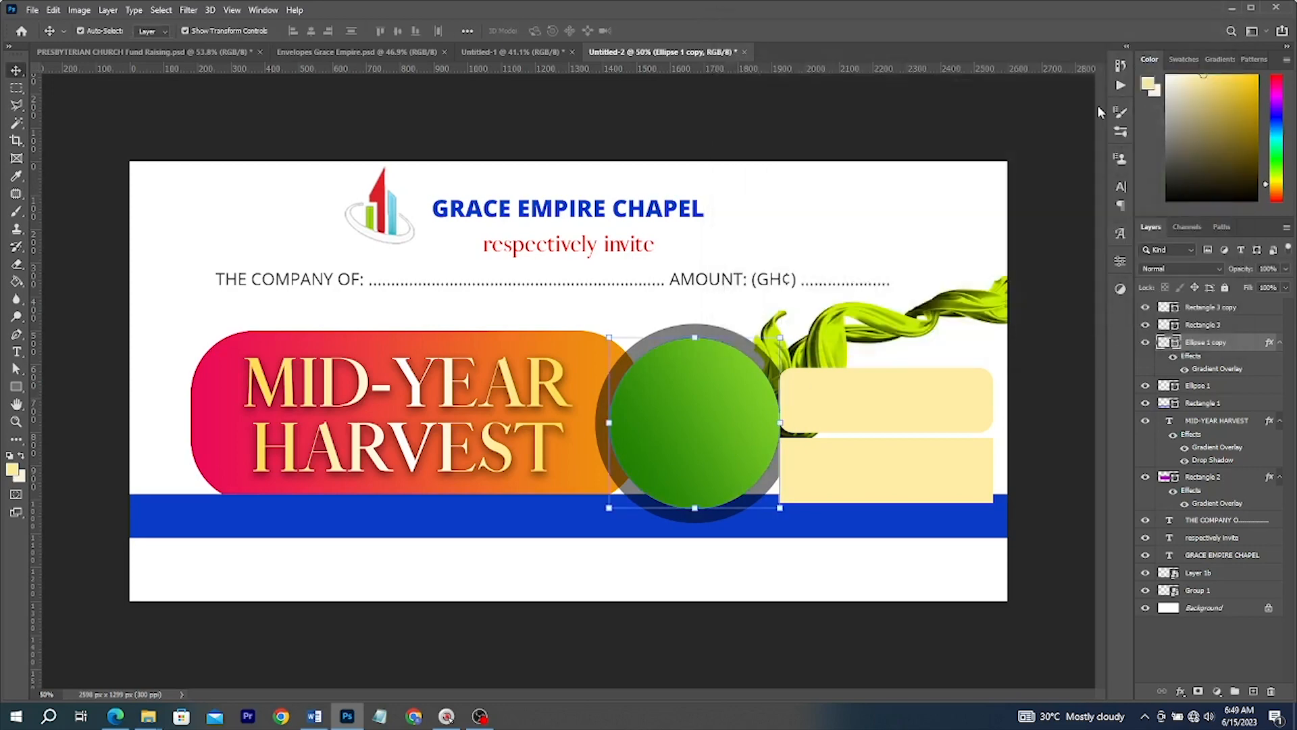
left_click(1055, 173)
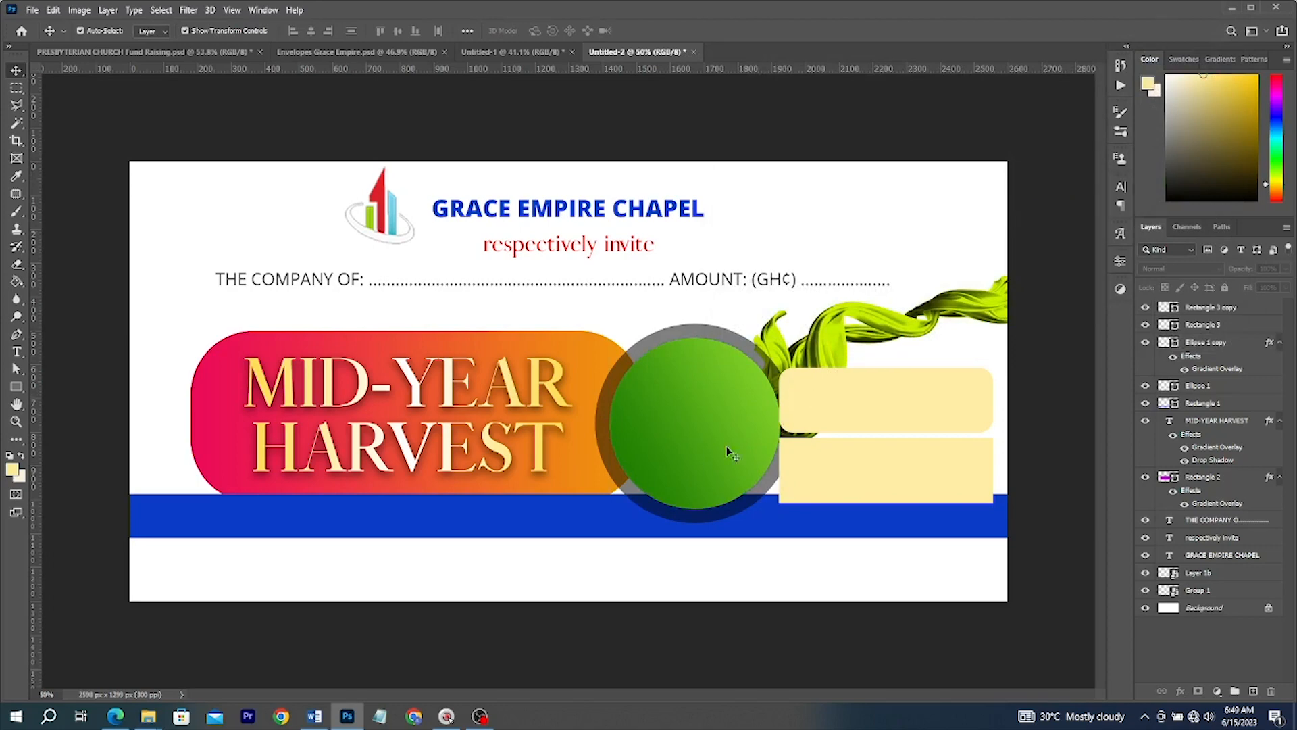
Copy the line "Theme: For God loves a cheerful giver" from the Word document and paste it as new text over the green circle
left_click(316, 715)
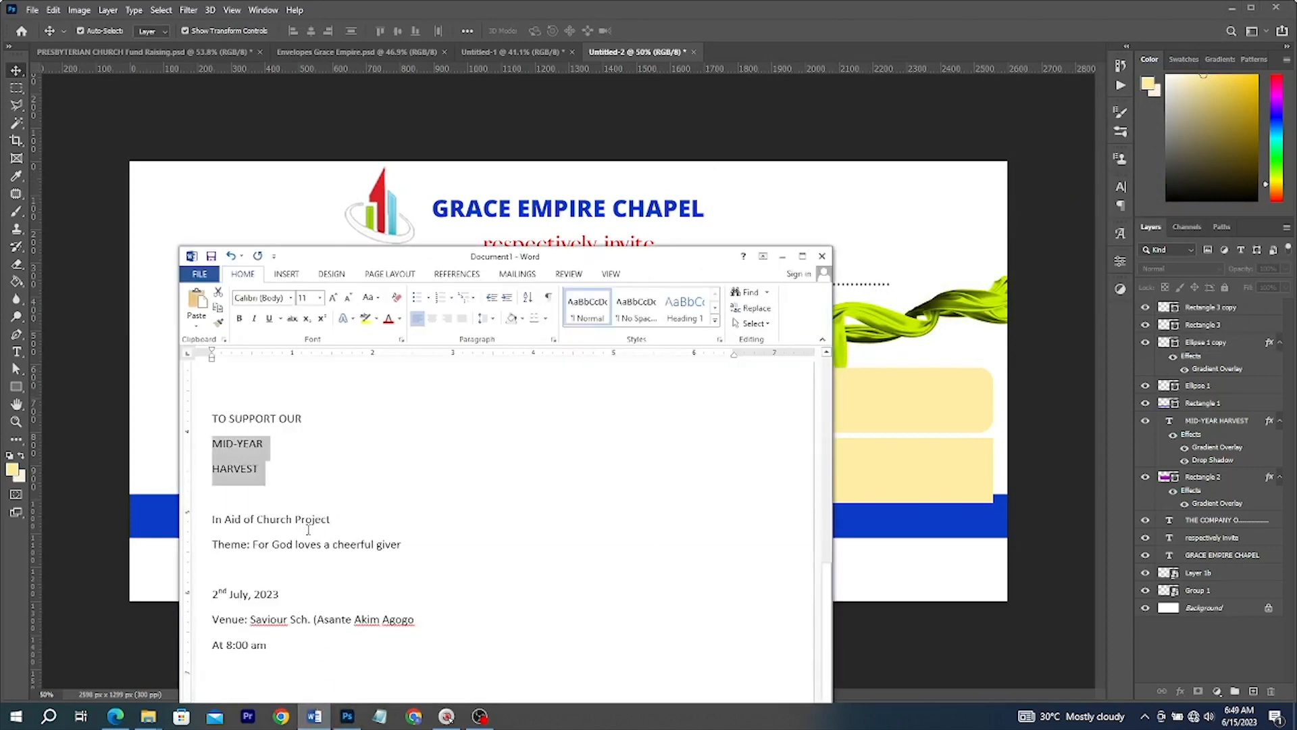
scroll(289, 540, "down", 1)
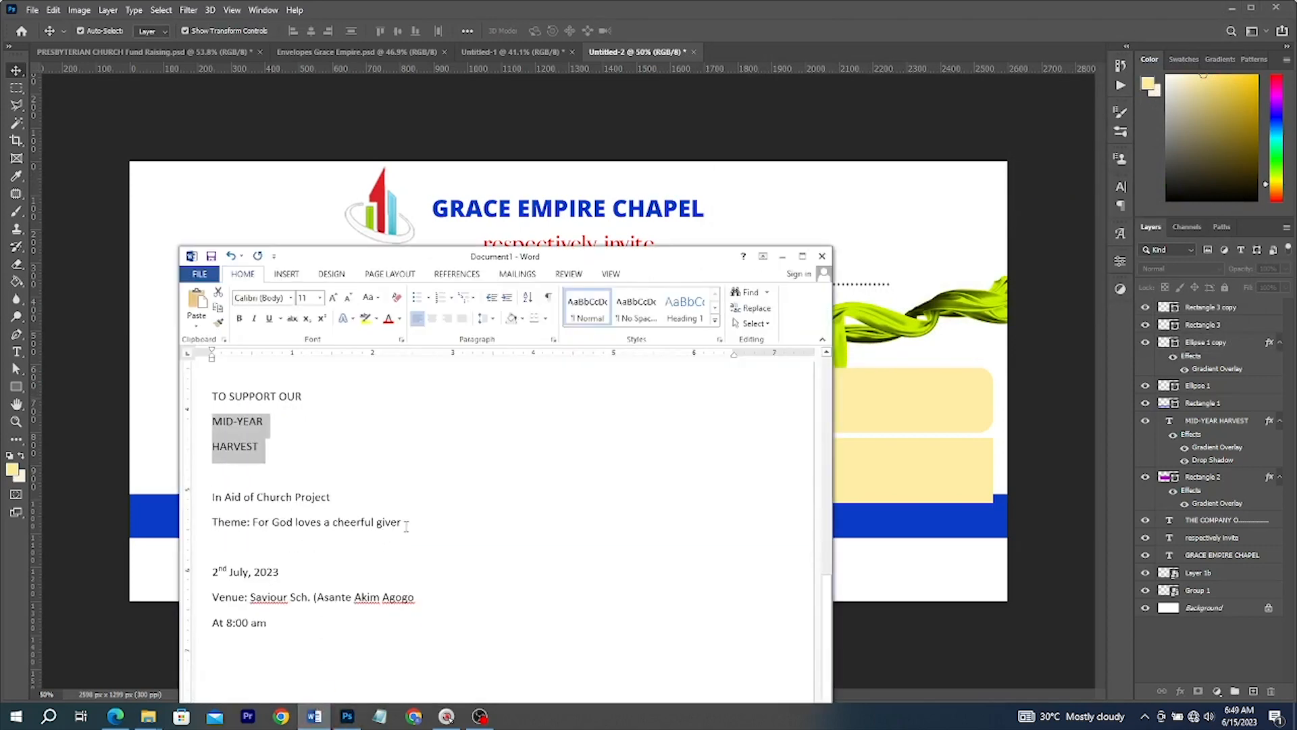
left_click_drag(406, 524, 214, 527)
key("ctrl+c")
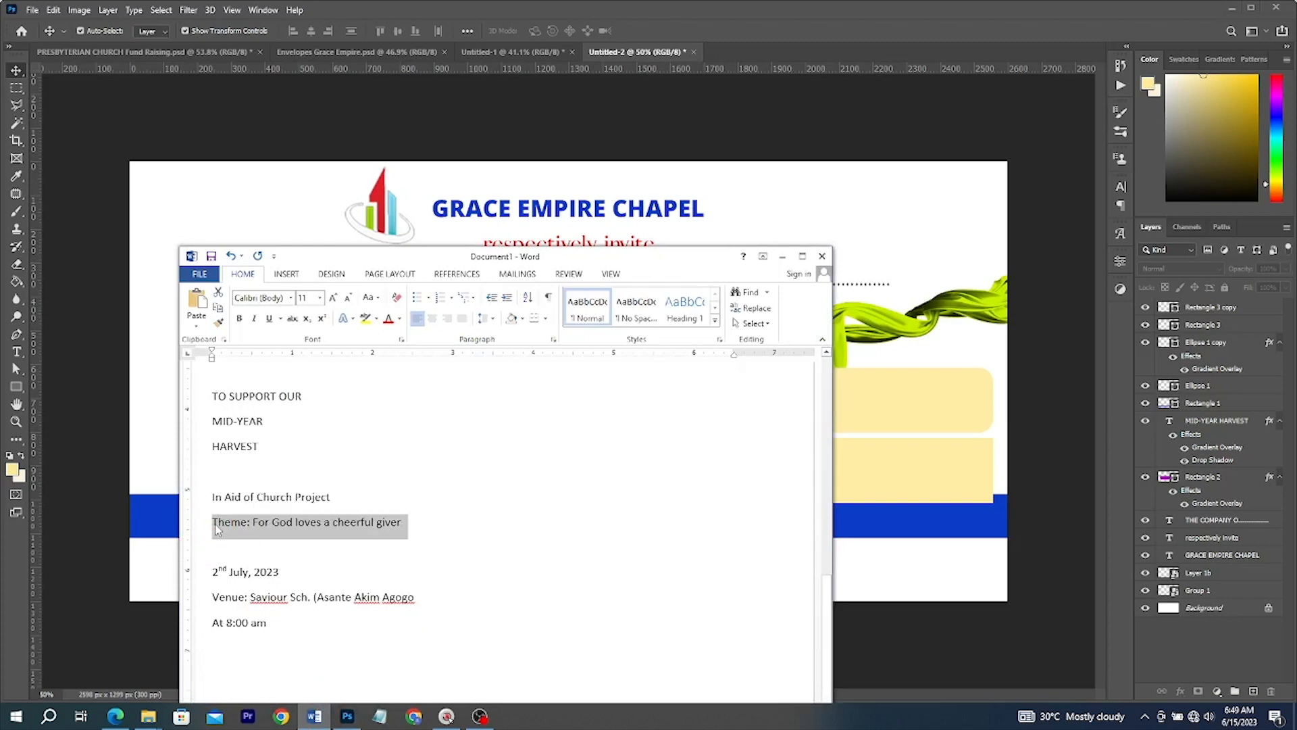
left_click(1025, 416)
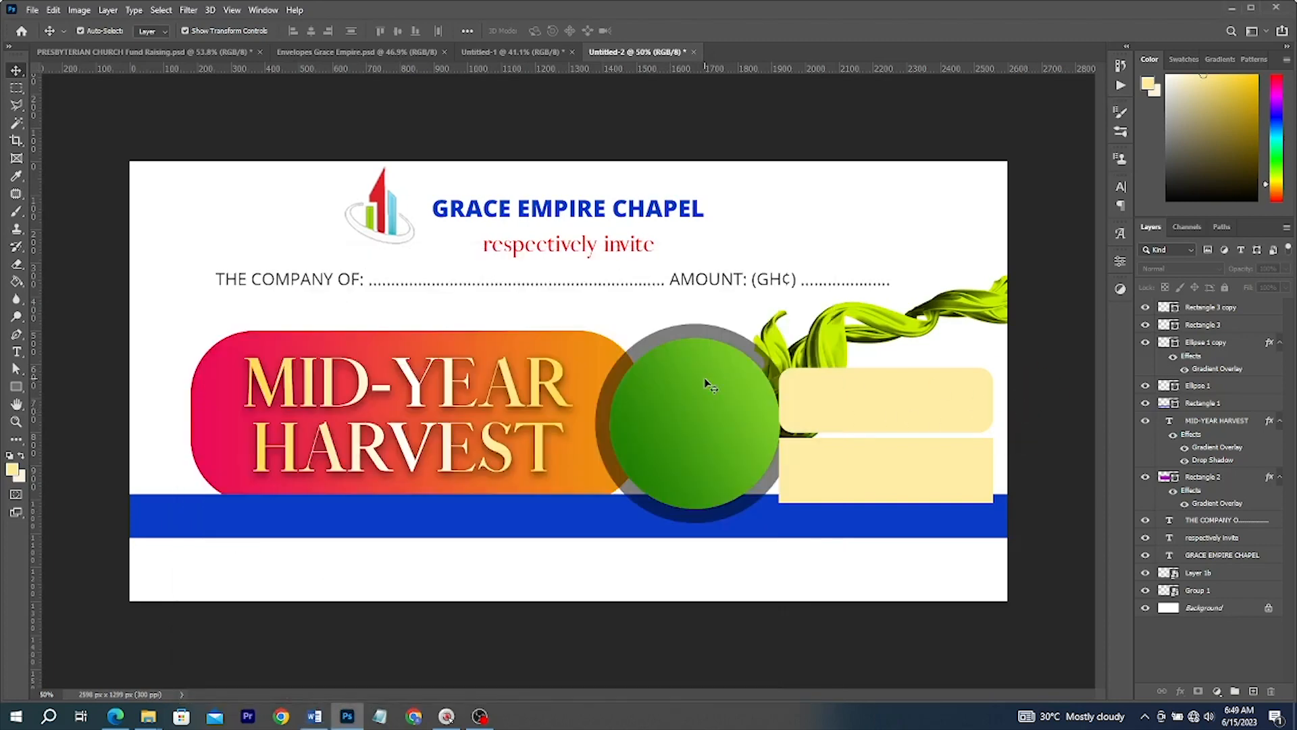
key("t")
left_click(671, 385)
key("ctrl+v")
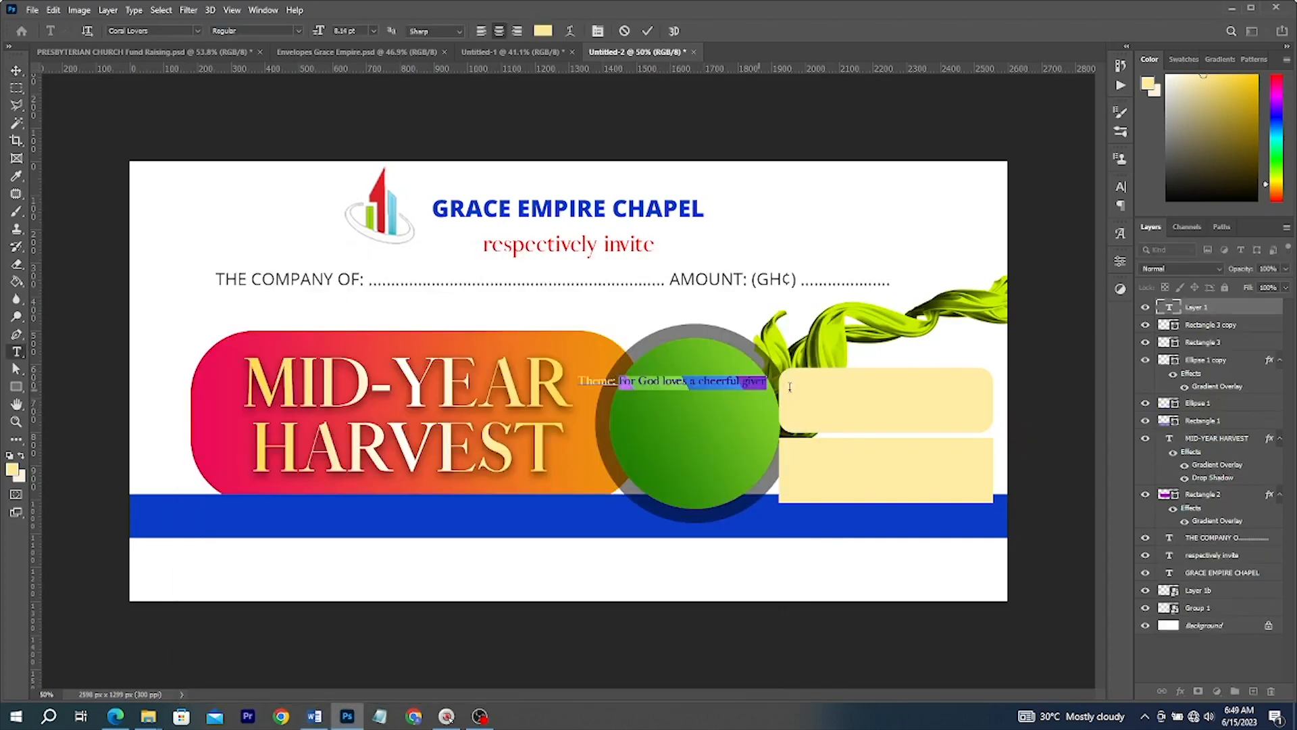
Cut "For God loves a cheerful giver" out of the theme text and paste it as a separate text layer below "Theme:"
key("ctrl+x")
left_click(648, 32)
left_click(658, 429)
key("ctrl+v")
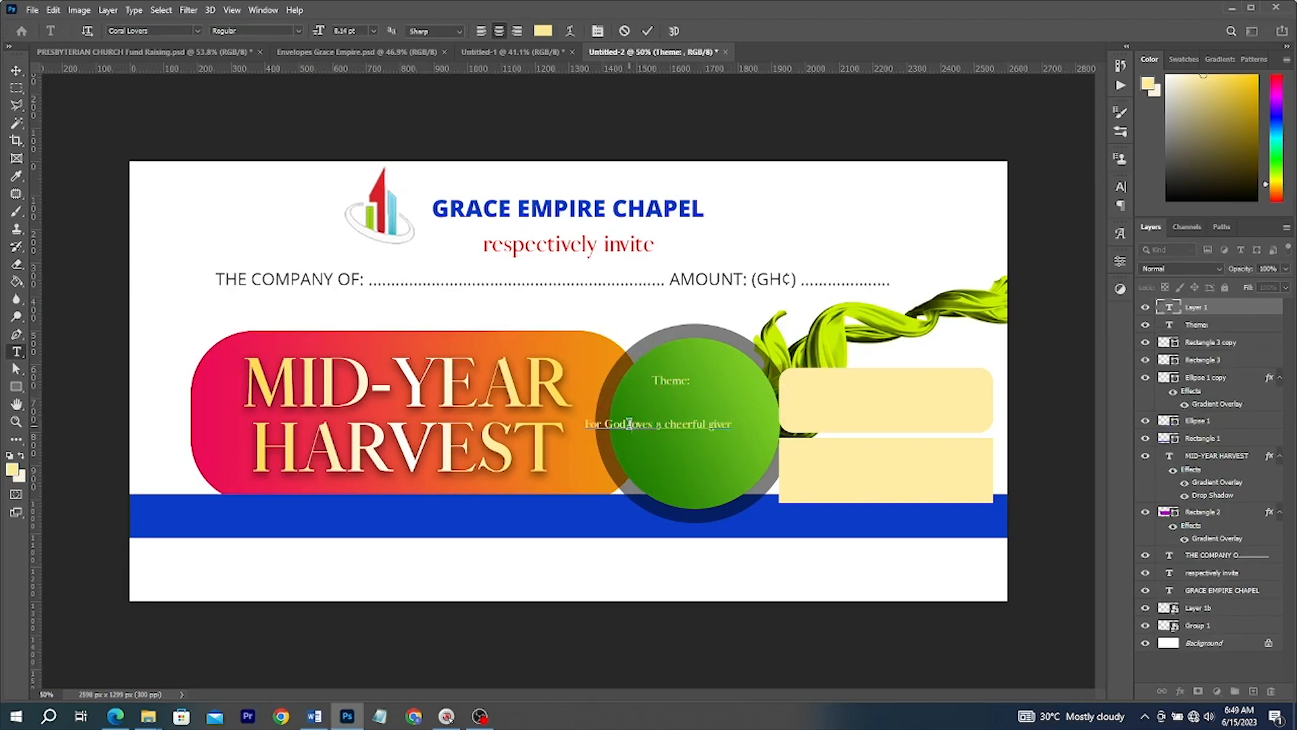
Break the theme phrase into four lines: "For God", "loves a", "cheerful" and "giver"
key("Return")
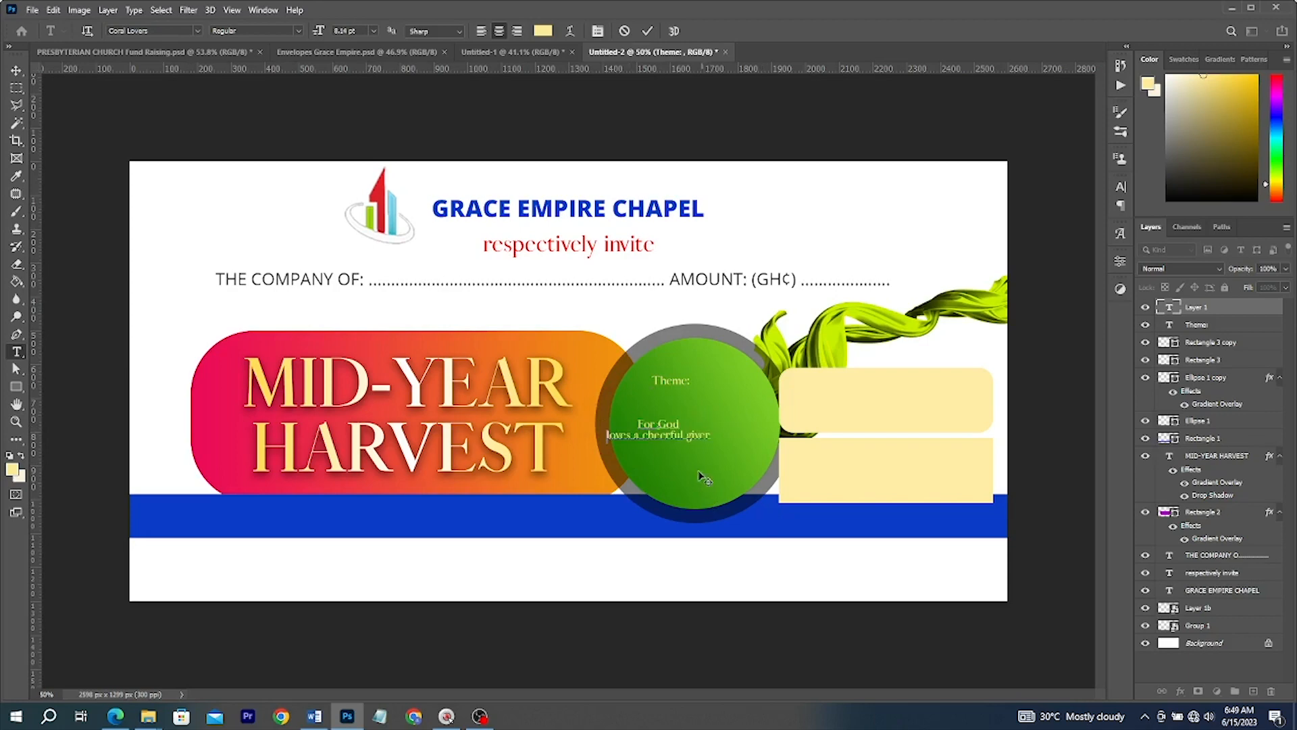
left_click(643, 438)
key("Return")
key("Return")
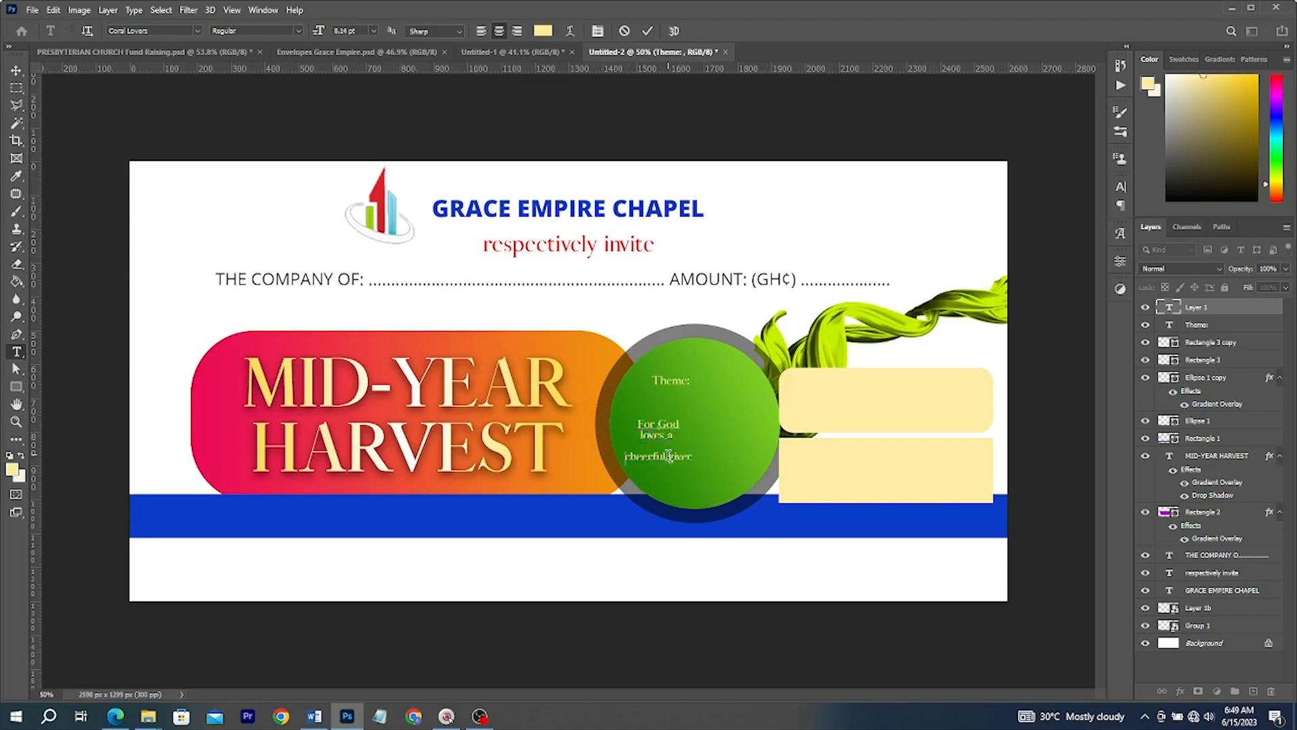
left_click(669, 455)
key("Return")
left_click(687, 443)
key("BackSpace")
left_click(19, 71)
Enlarge the four-line theme phrase to fill the green circle, and centre a slightly enlarged "Theme:" above it
scroll(703, 416, "up", 5)
scroll(704, 443, "up", 3)
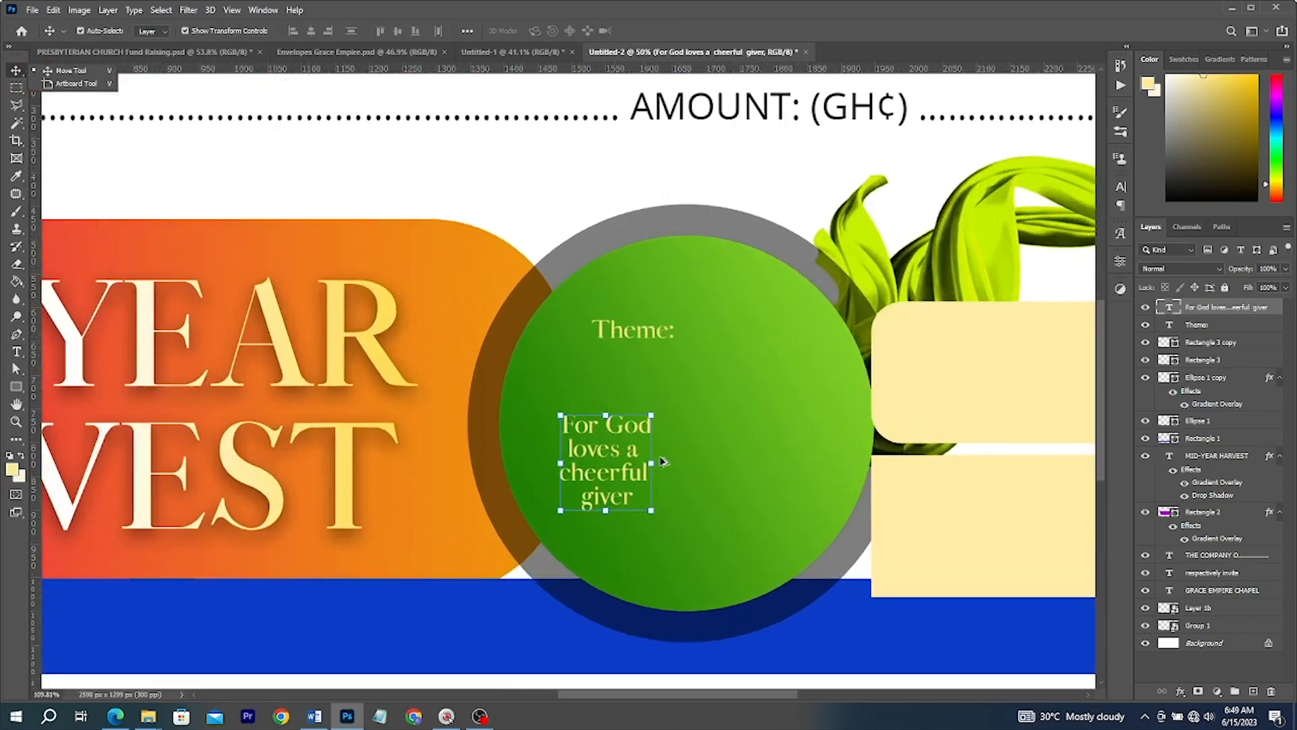
key("ctrl+t")
left_click_drag(736, 478, 804, 473)
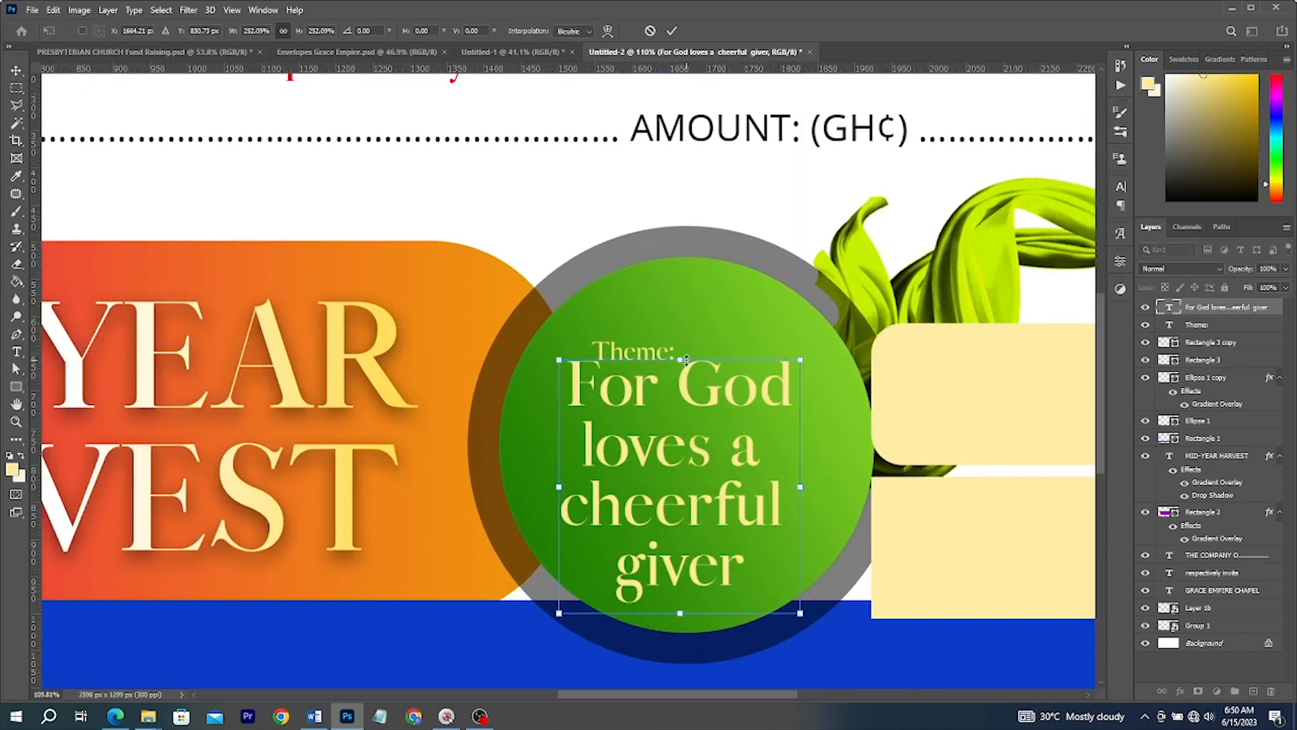
left_click_drag(686, 360, 687, 380)
left_click_drag(696, 436, 702, 409)
key("Return")
left_click_drag(610, 374, 741, 318)
key("Return")
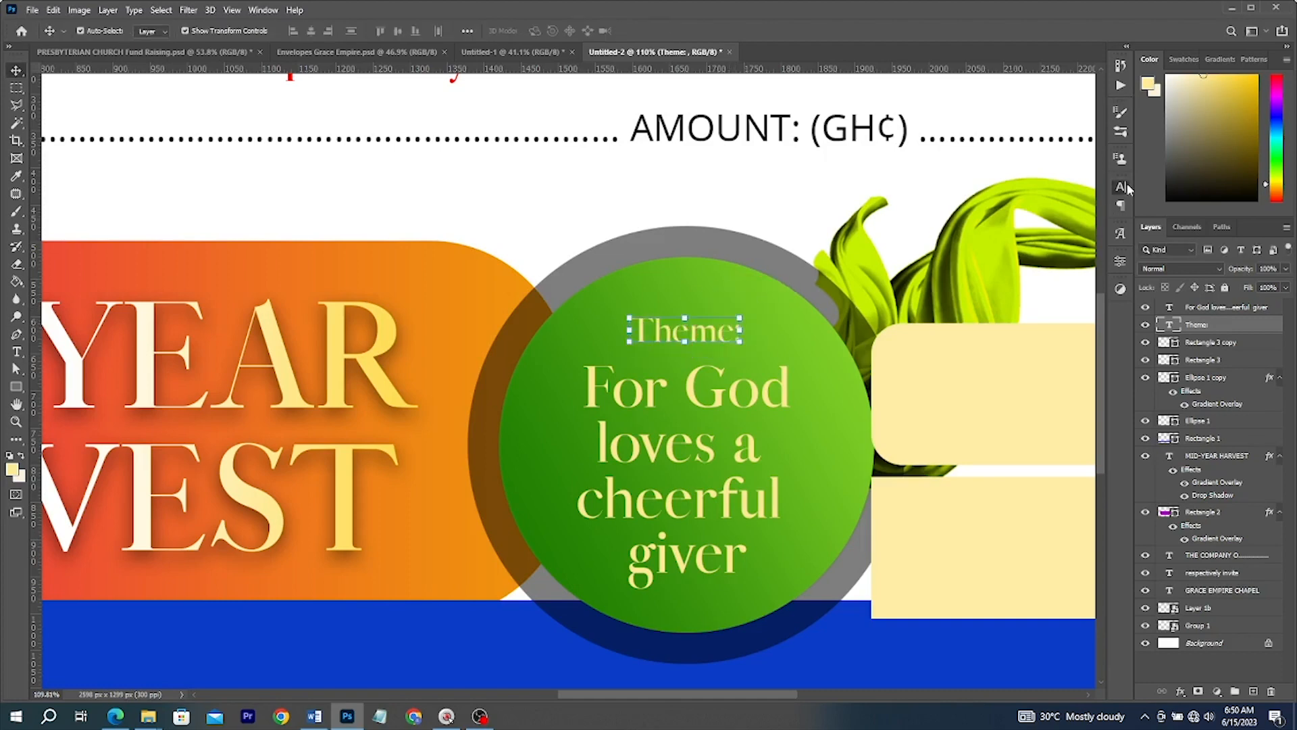
Set "Theme:" in underlined Edwardian Script ITC and enlarge it to about 15.7 pt above the theme phrase
left_click(1121, 187)
left_click(1041, 206)
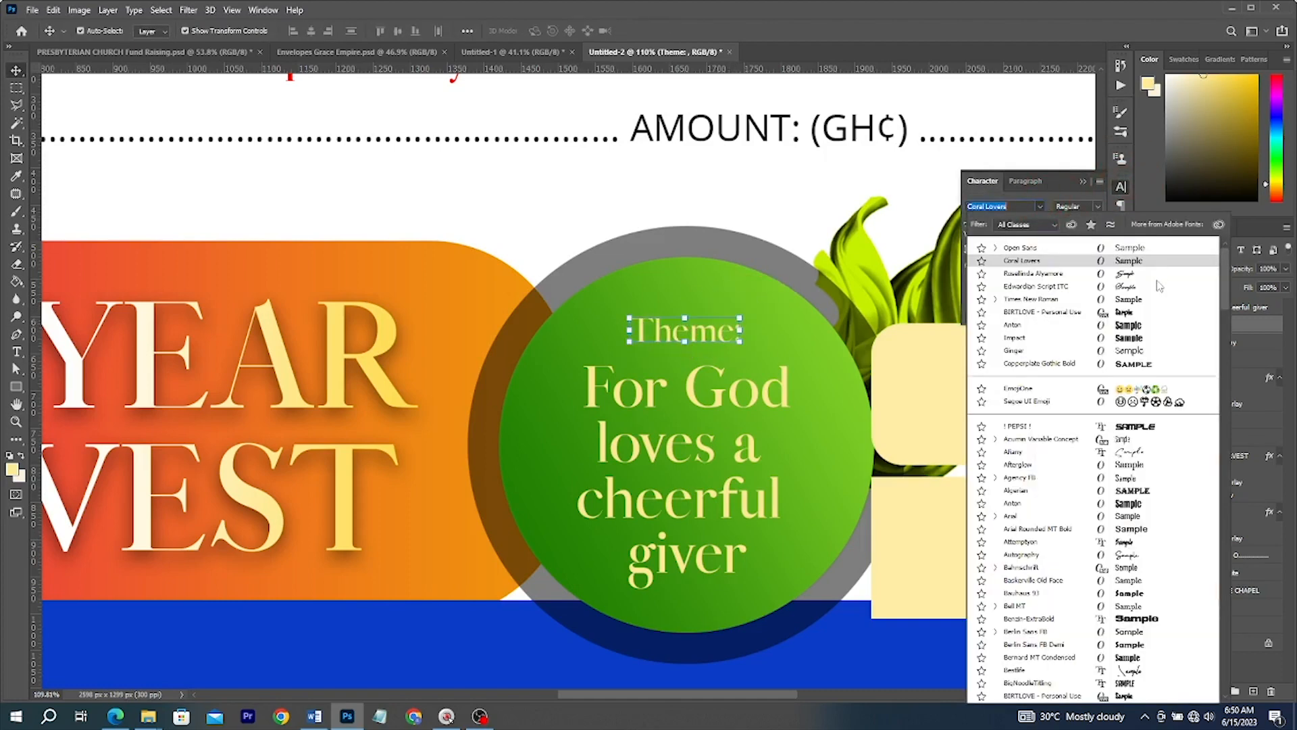
left_click(1081, 286)
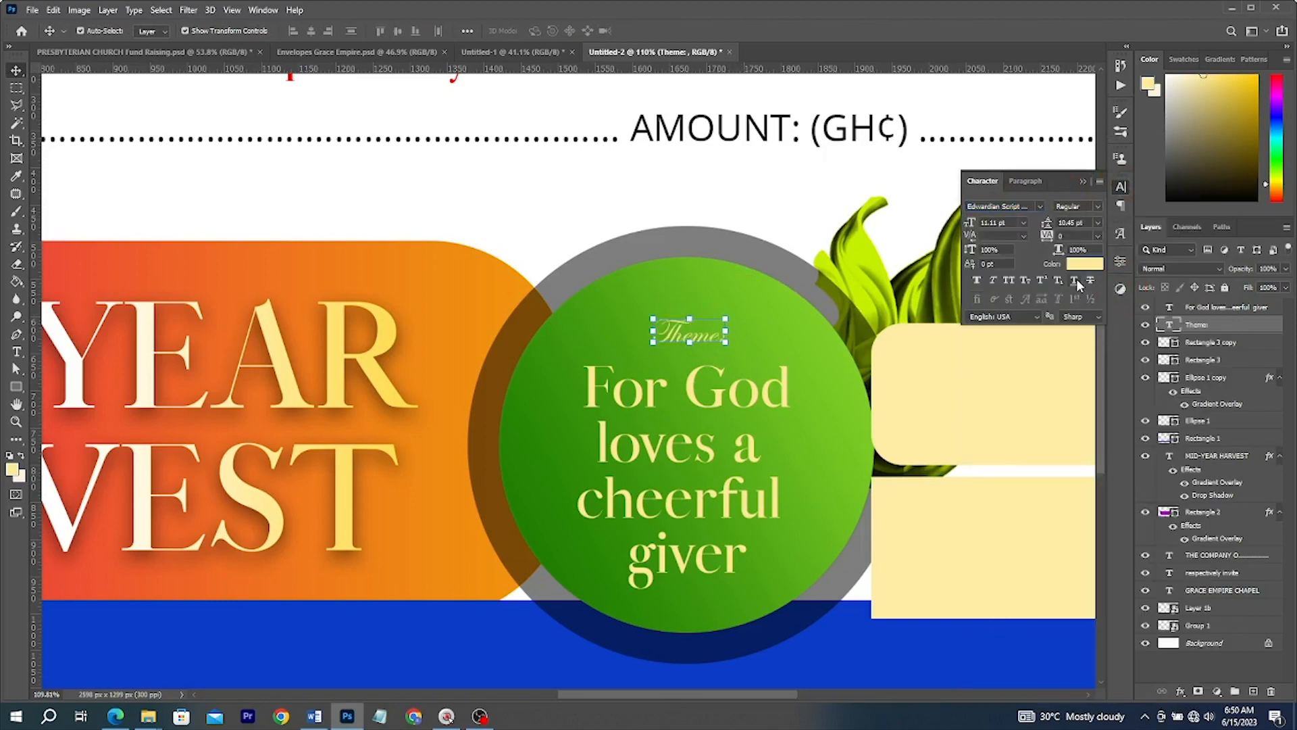
left_click(1075, 280)
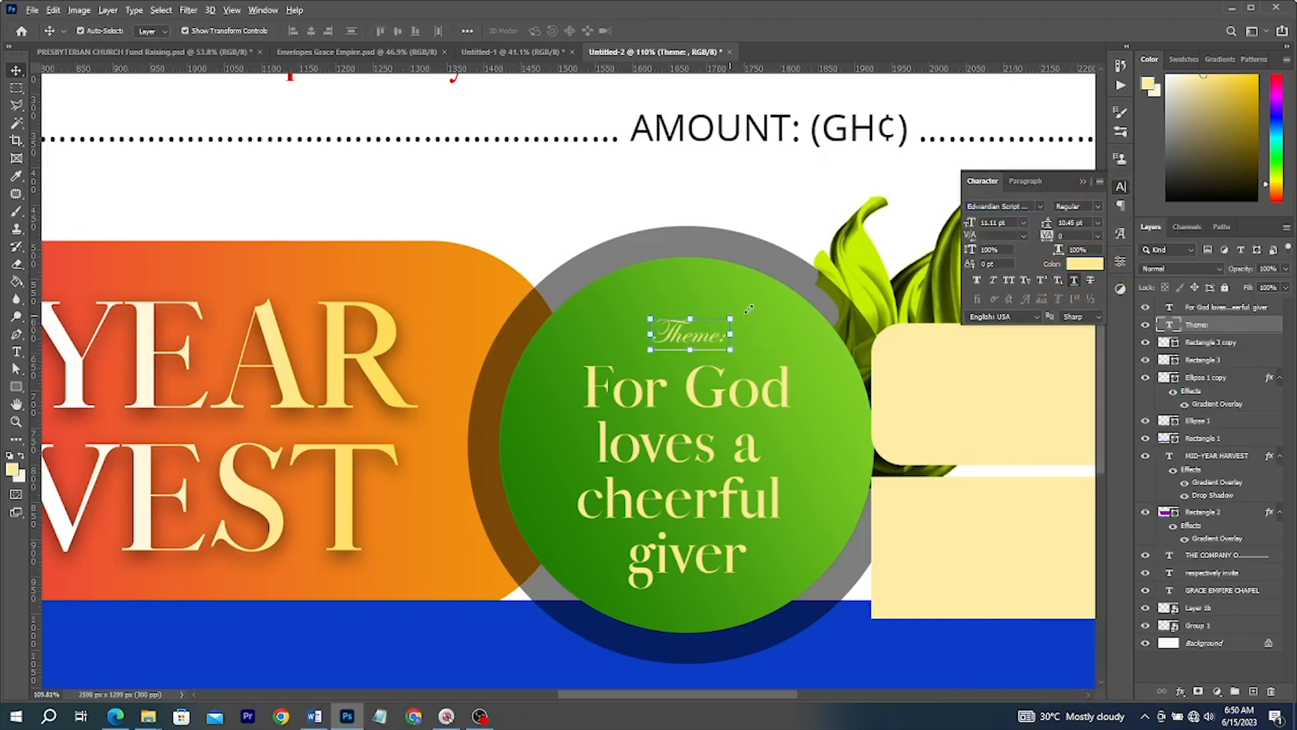
mouse_move(749, 309)
left_mouse_down()
mouse_move(774, 291)
mouse_move(746, 306)
left_mouse_up()
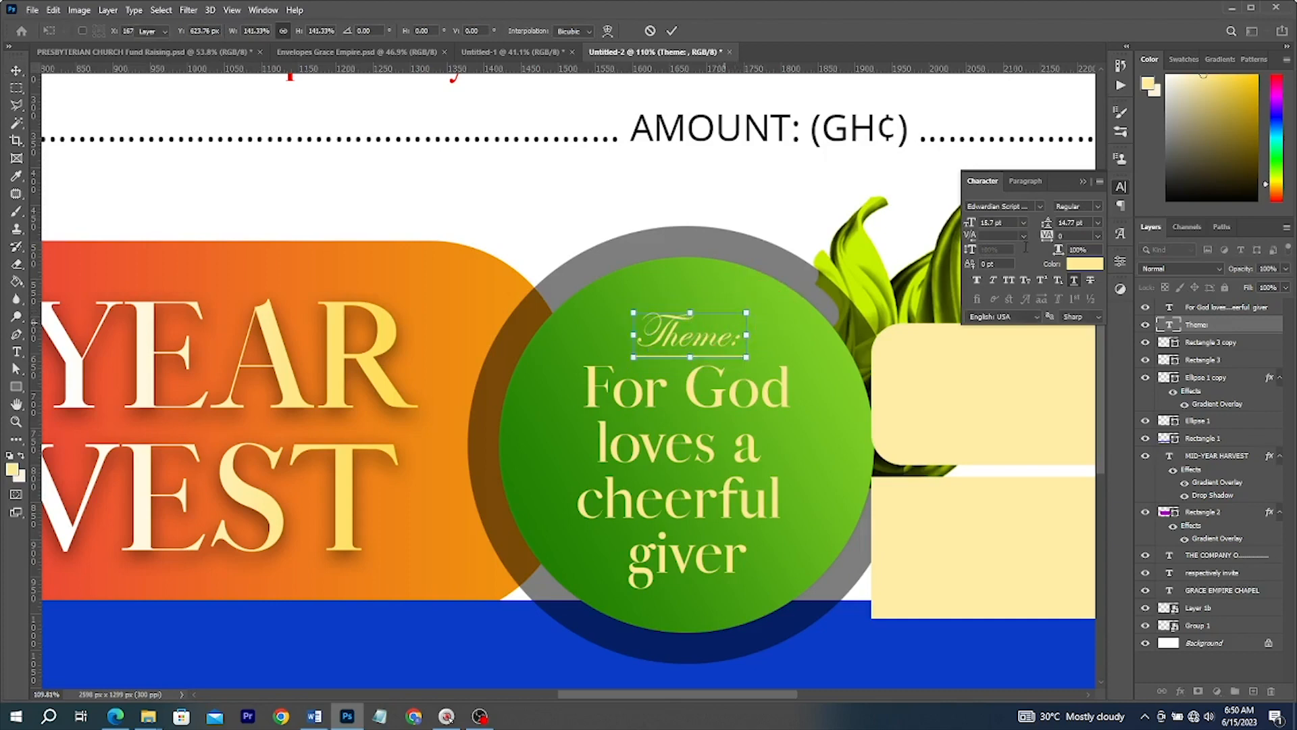
key("Return")
Change the text colour of both "Theme:" and the phrase in the green circle to white (ffffff)
left_click(713, 433, "shift")
left_click(1087, 265)
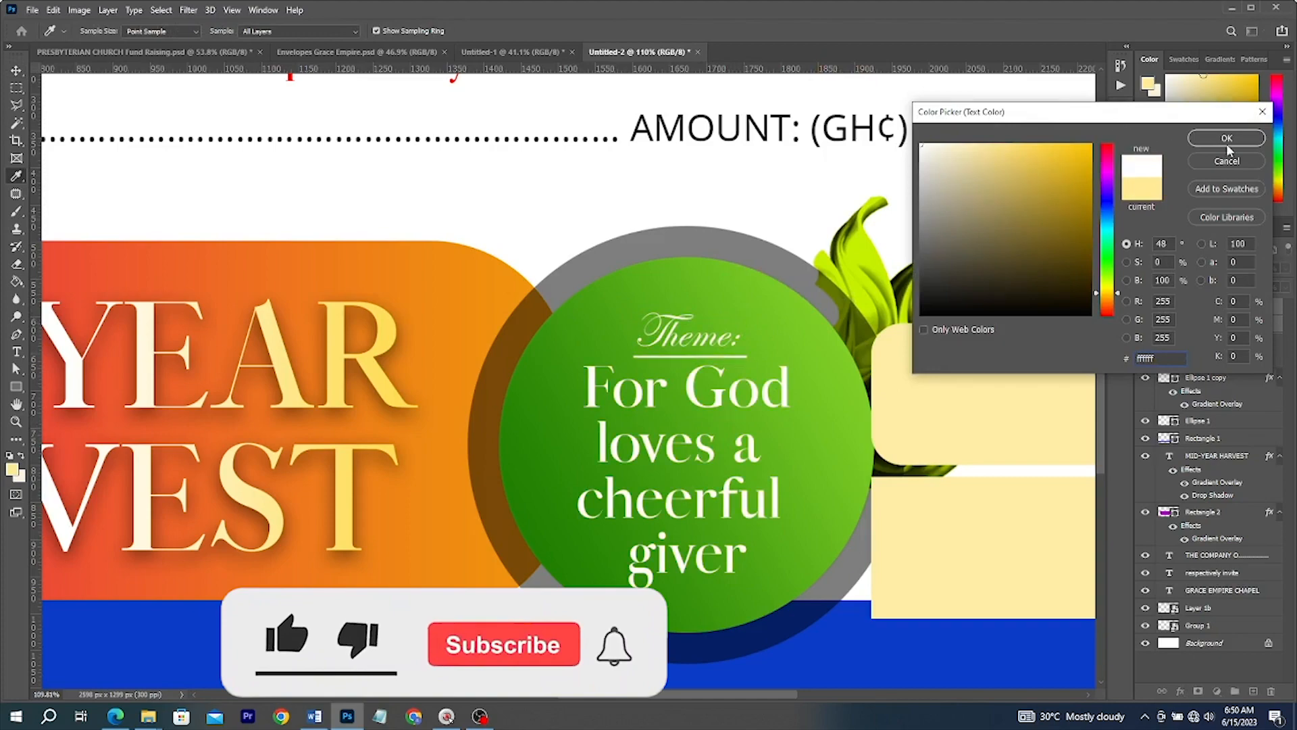
left_click(1227, 138)
scroll(836, 385, "down", 3)
scroll(836, 385, "down", 3)
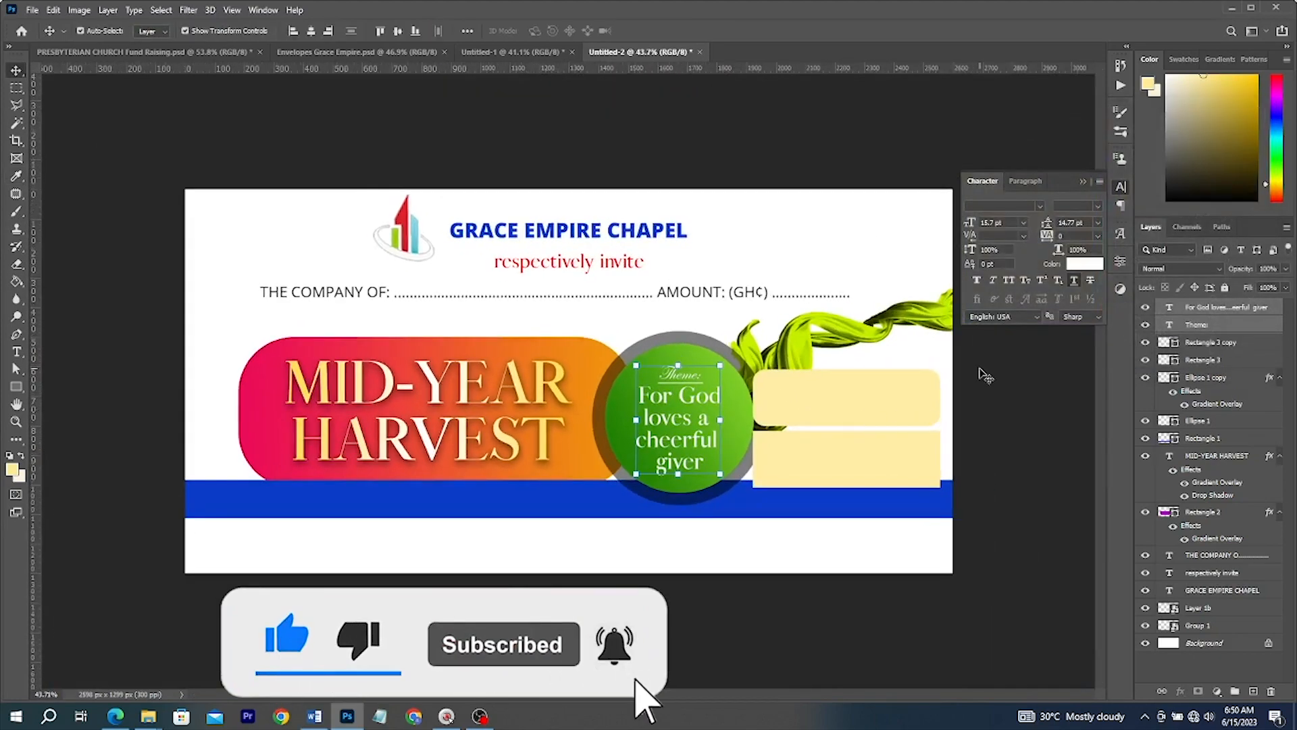
Copy the layer style of the rounded shape behind MID-YEAR HARVEST and apply it to both cream rectangles beside the green circle
left_click(827, 396)
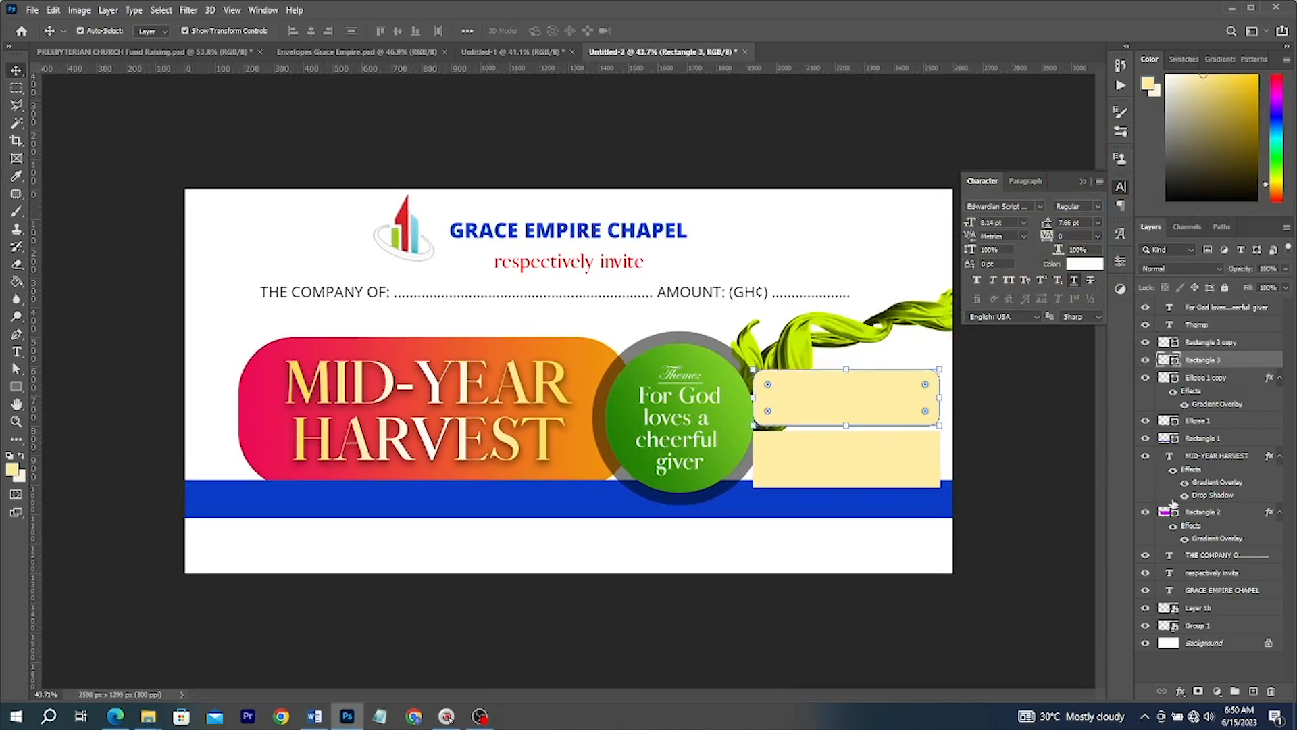
left_click(560, 345)
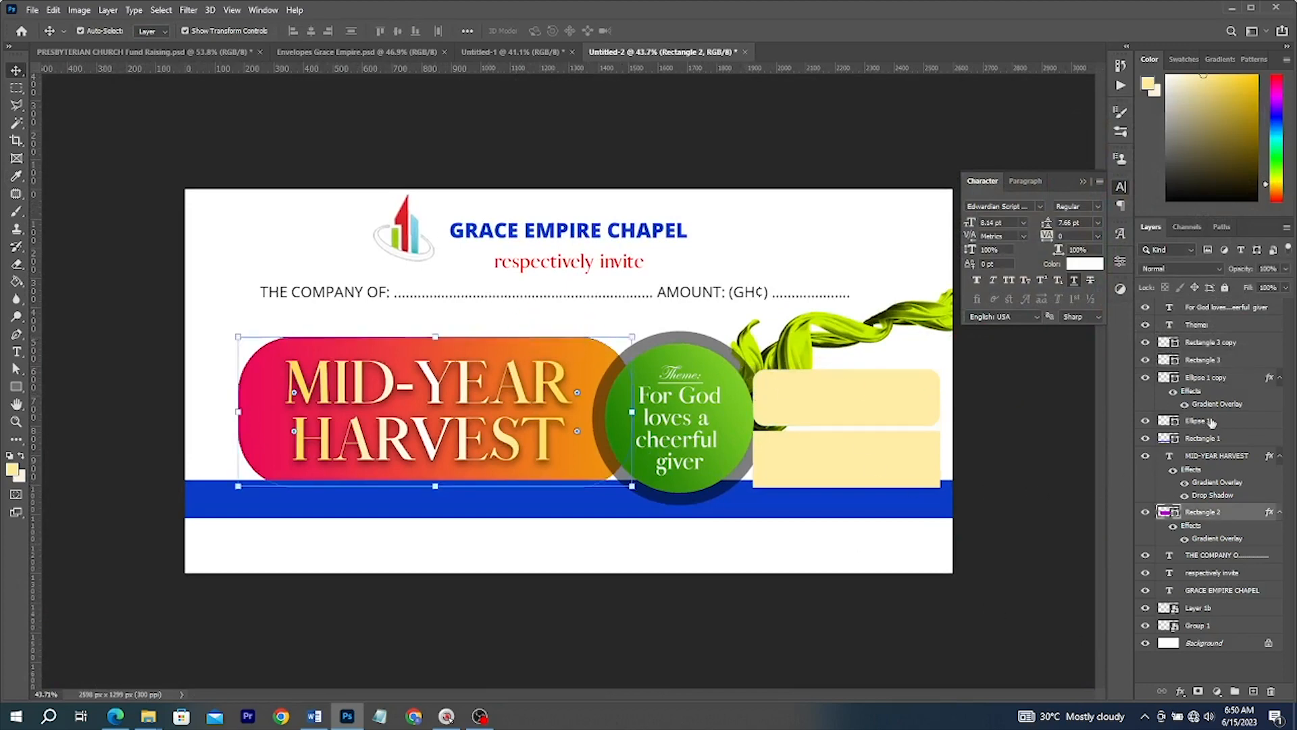
right_click(1249, 517)
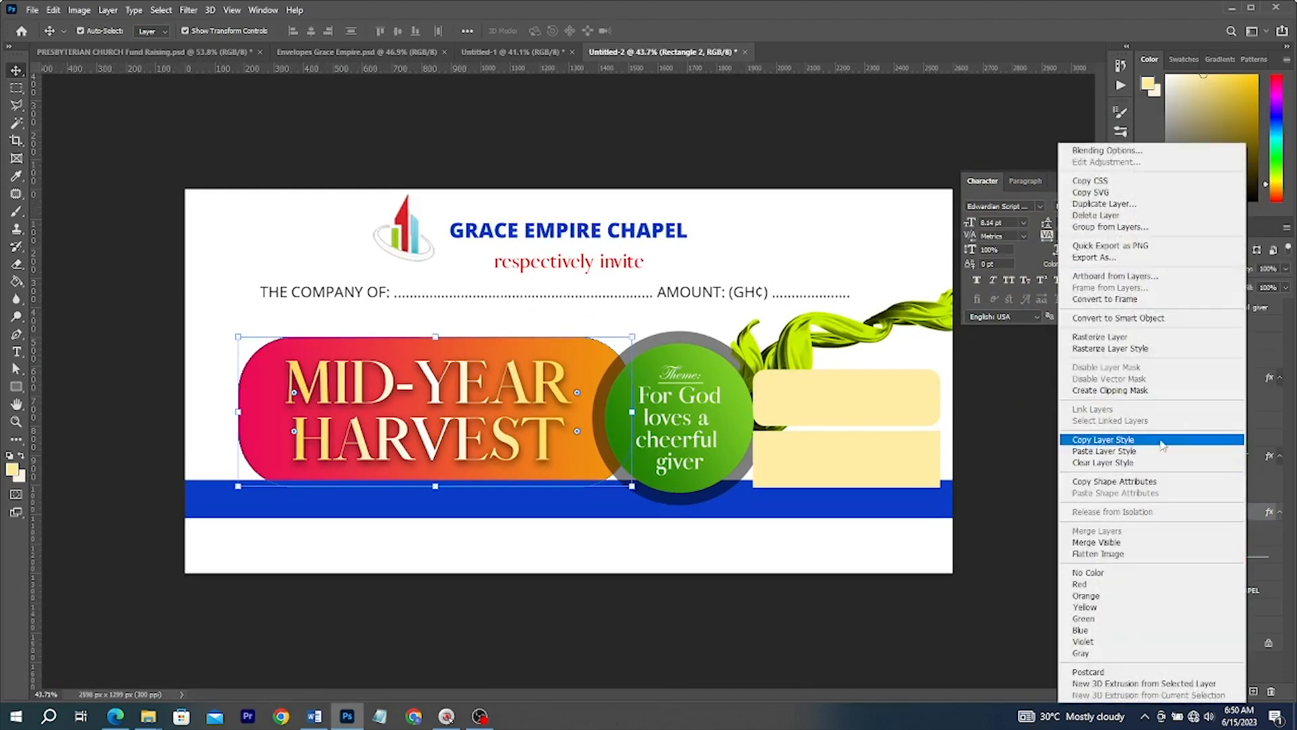
left_click(1094, 443)
left_click(880, 381)
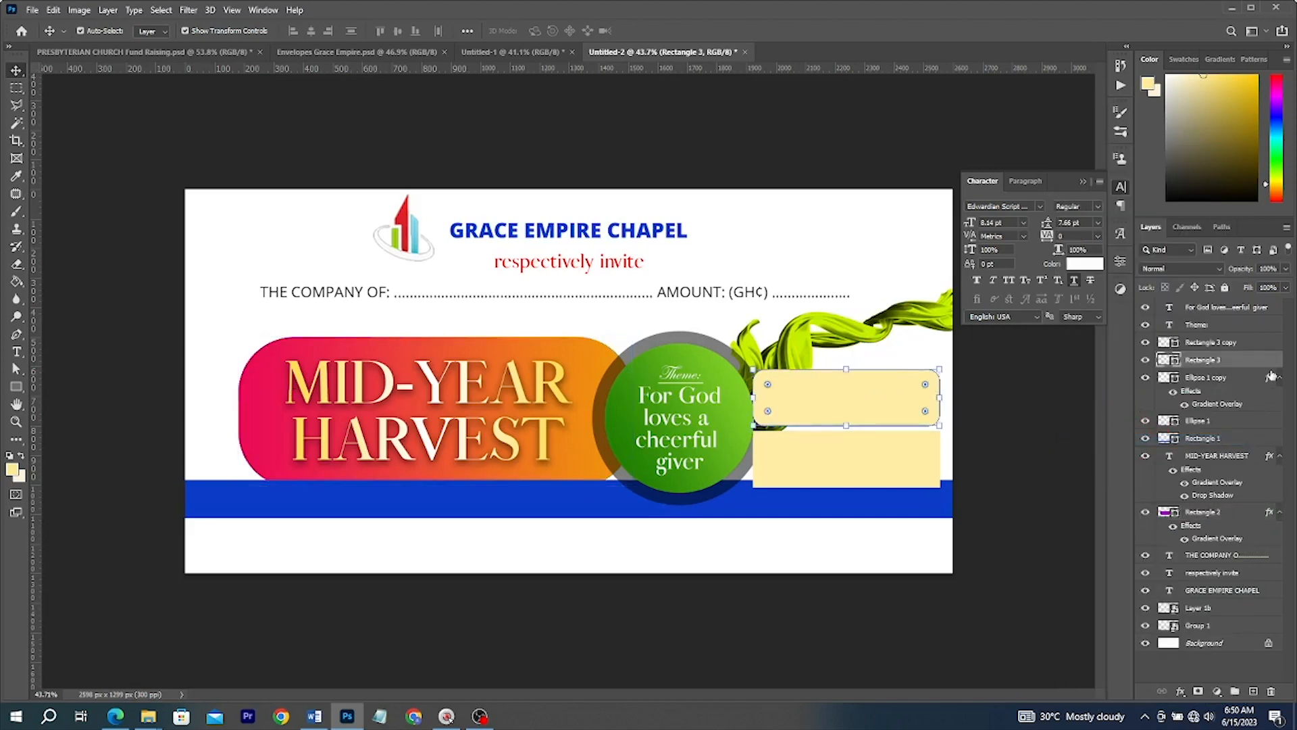
right_click(1221, 365)
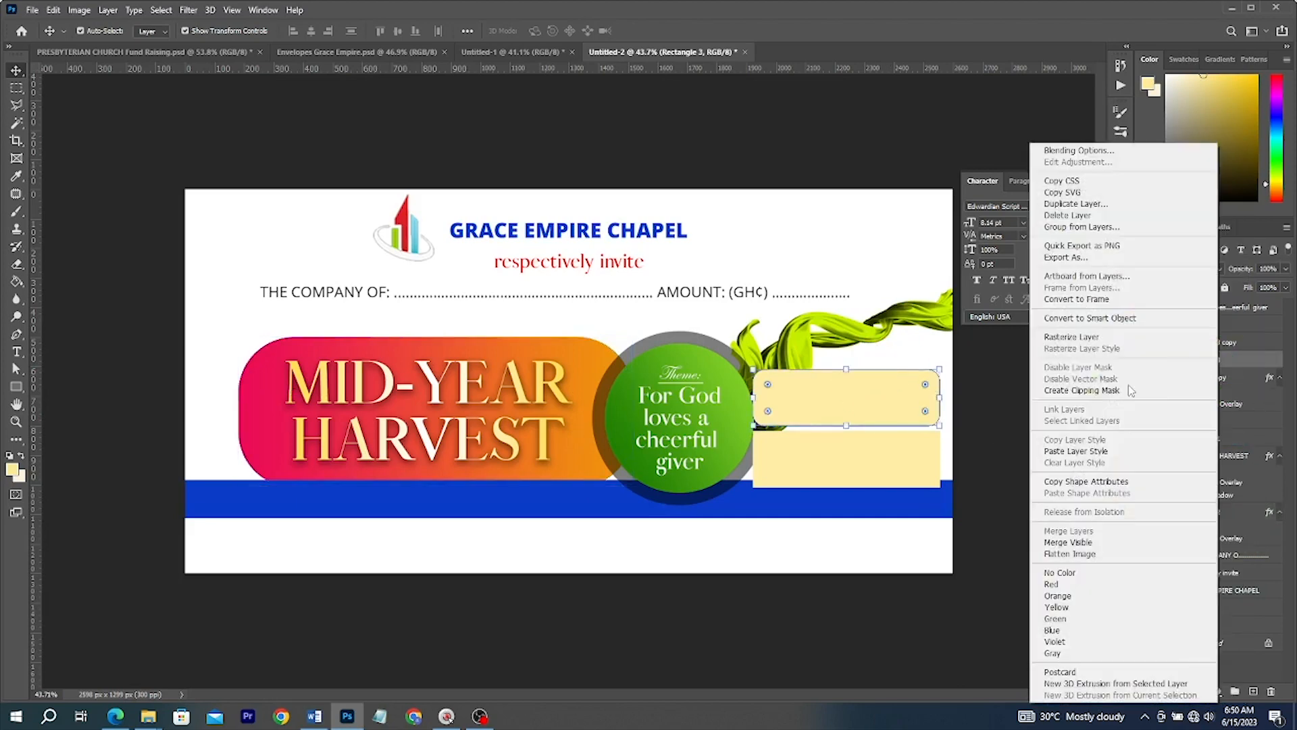
left_click(1101, 450)
left_click(903, 475)
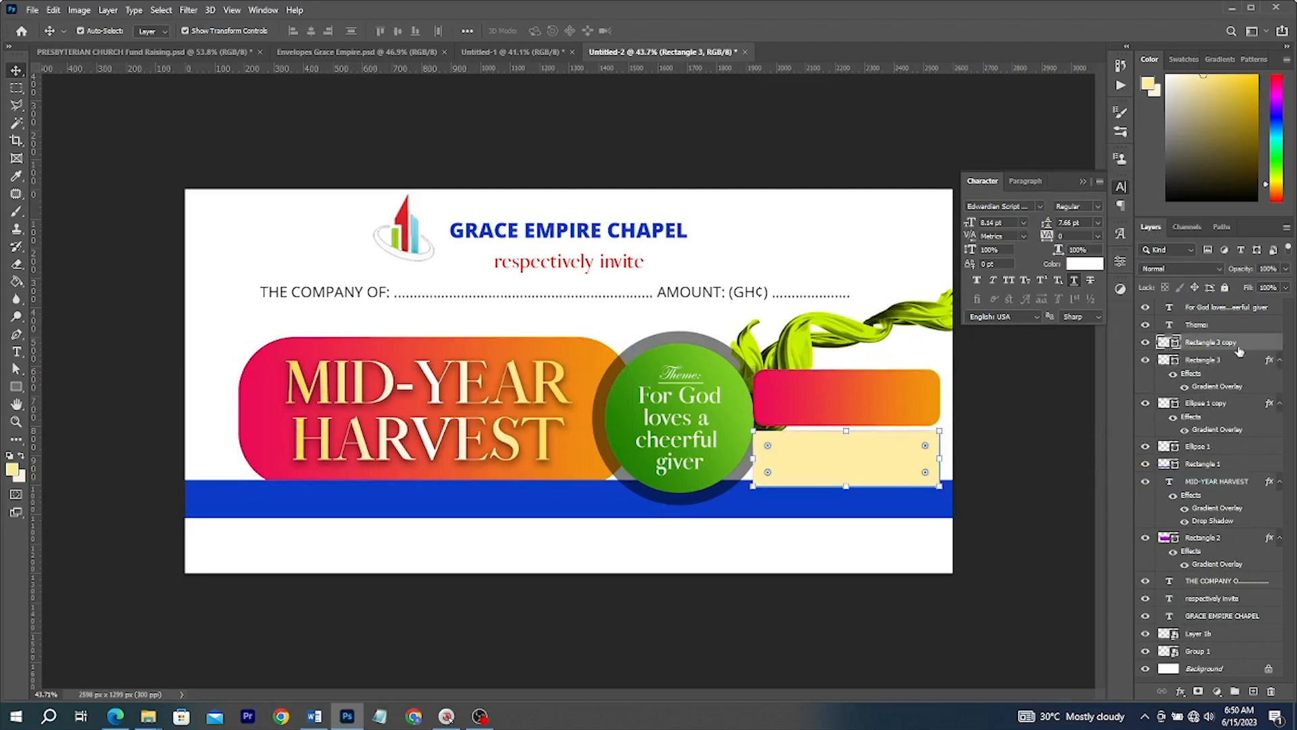
right_click(1229, 345)
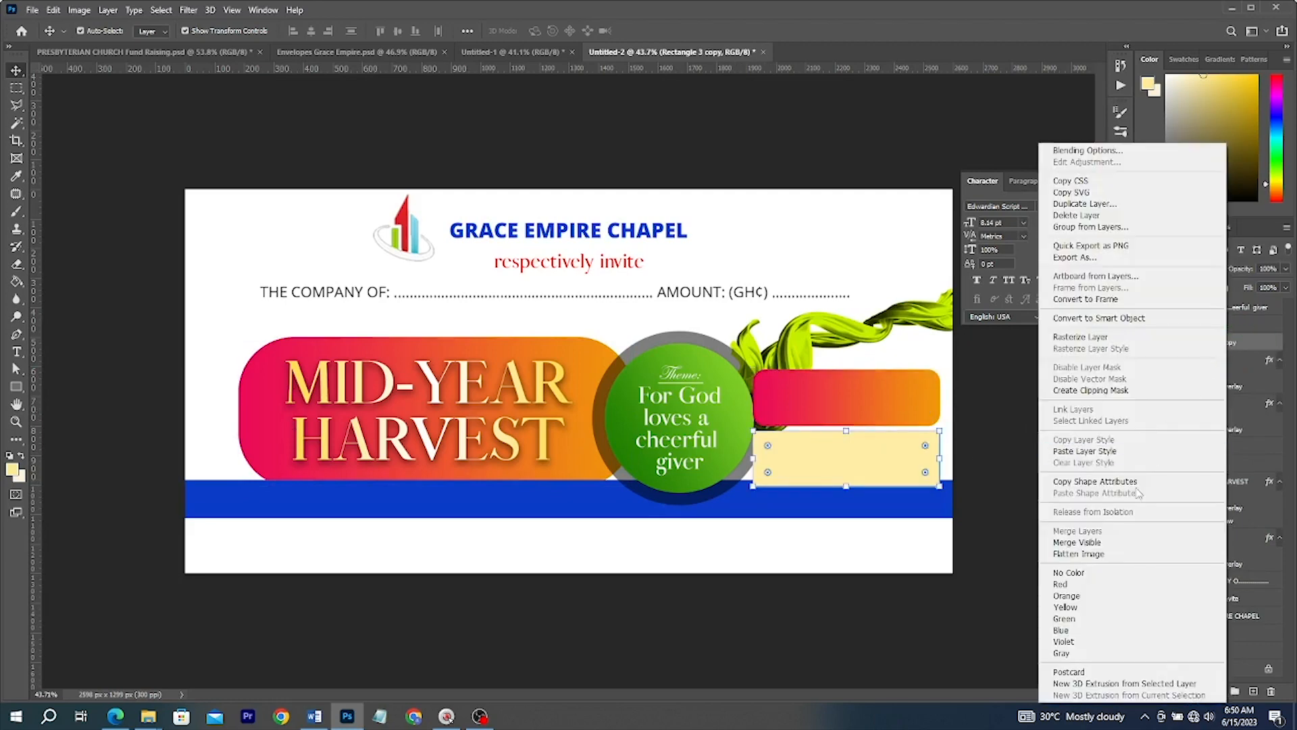
left_click(1087, 451)
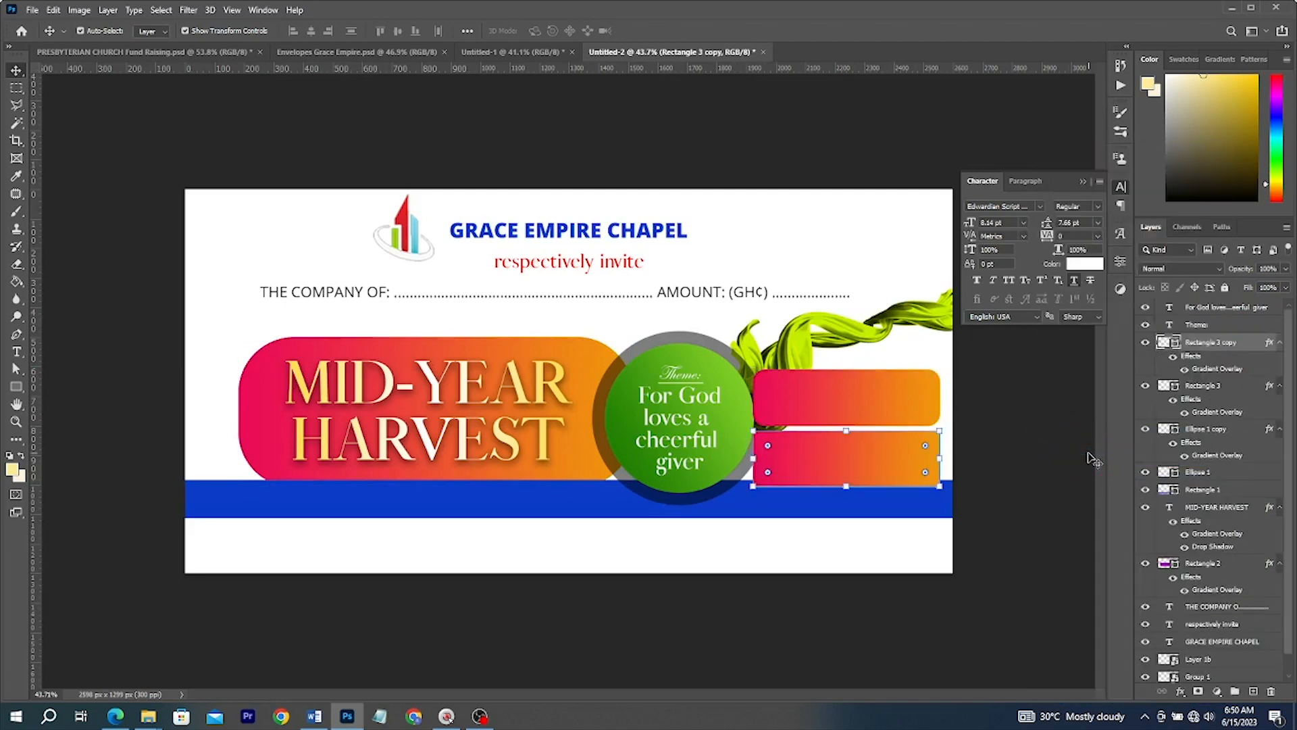
Reverse the gradient overlay on the upper small rectangle and adjust its angle
left_click(920, 404)
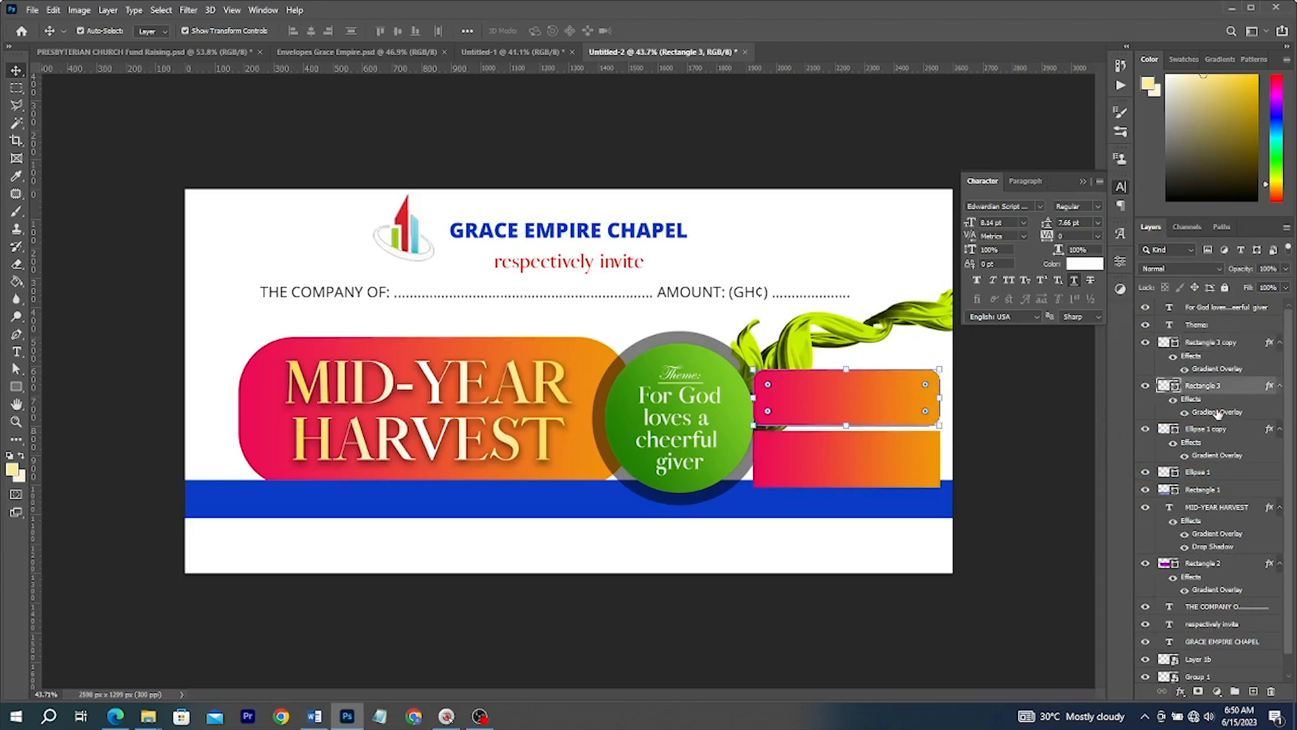
double_click(1183, 410)
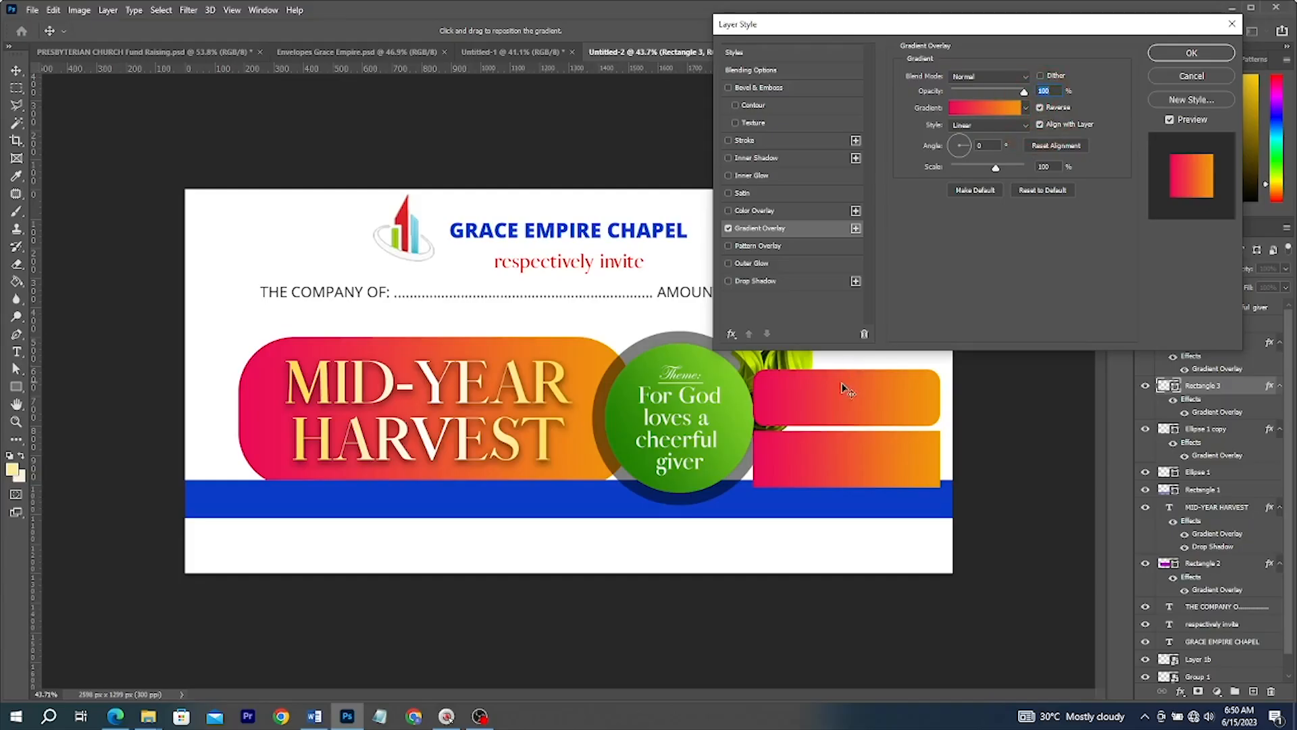
left_click(1041, 108)
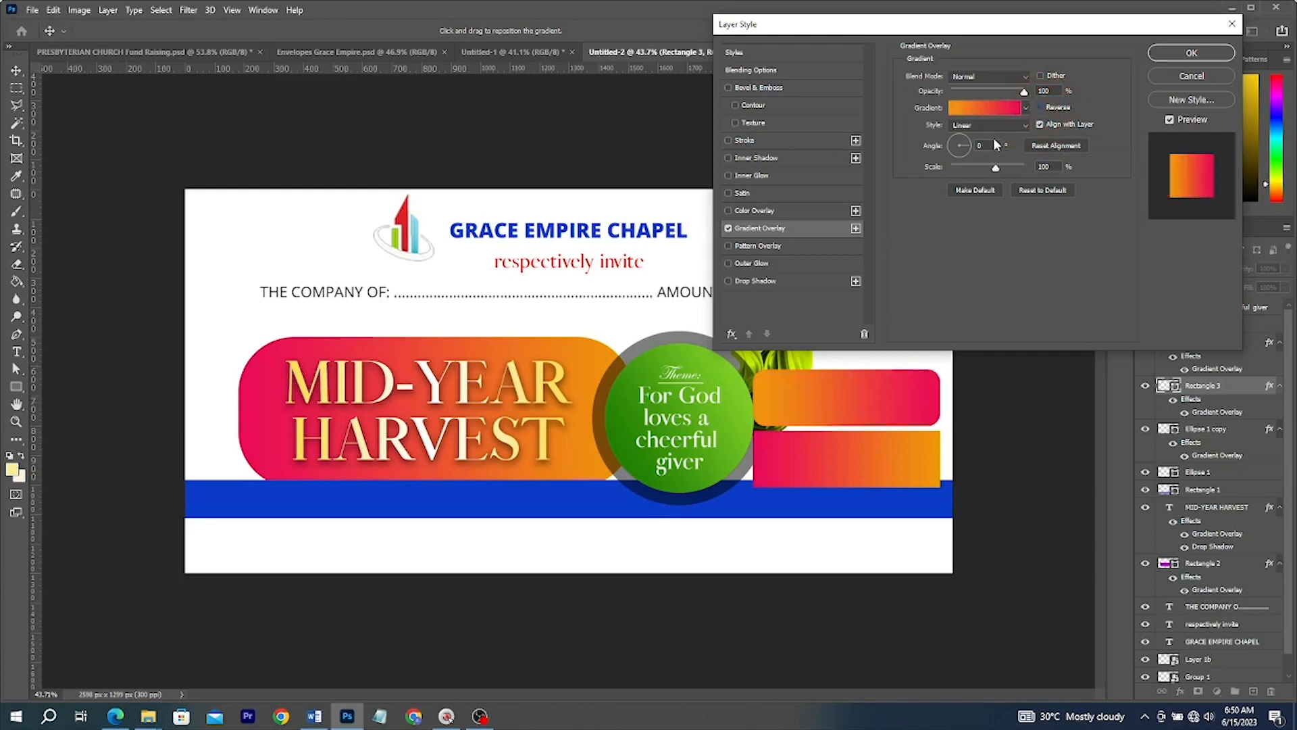
left_click(967, 141)
left_click(1191, 53)
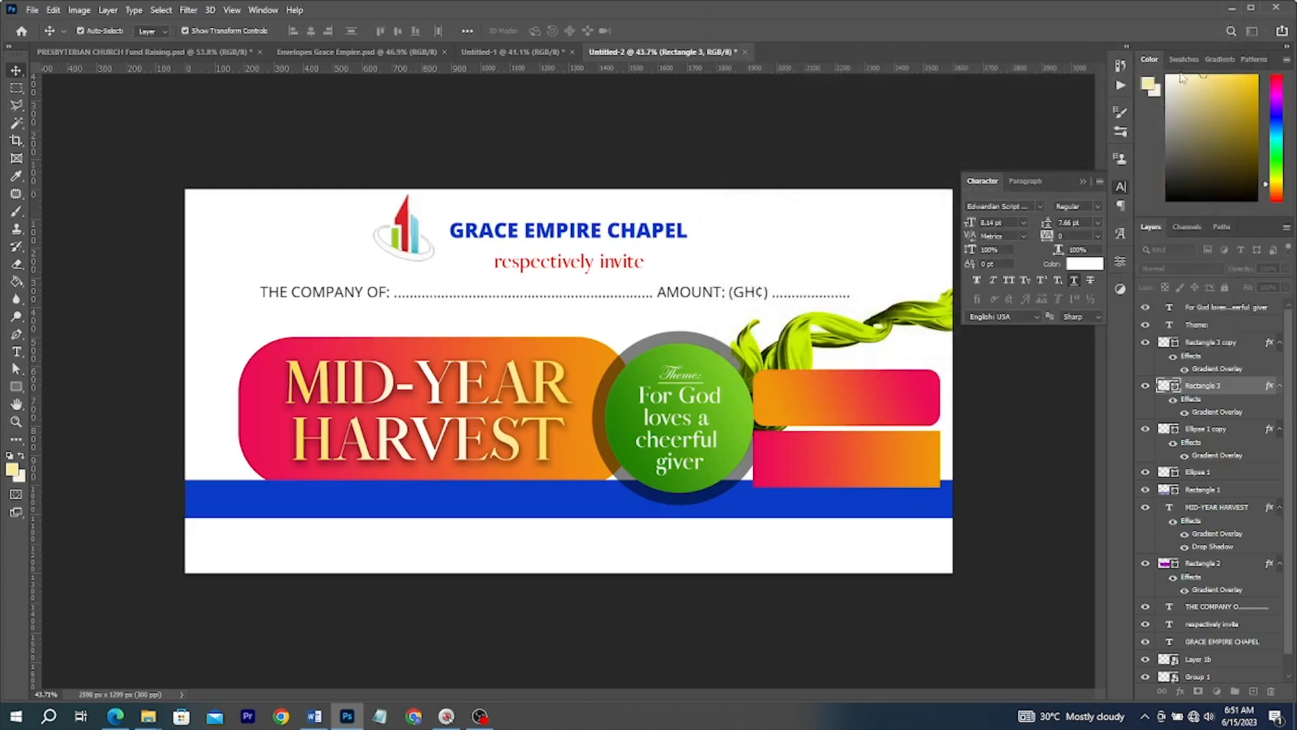
left_click(1049, 406)
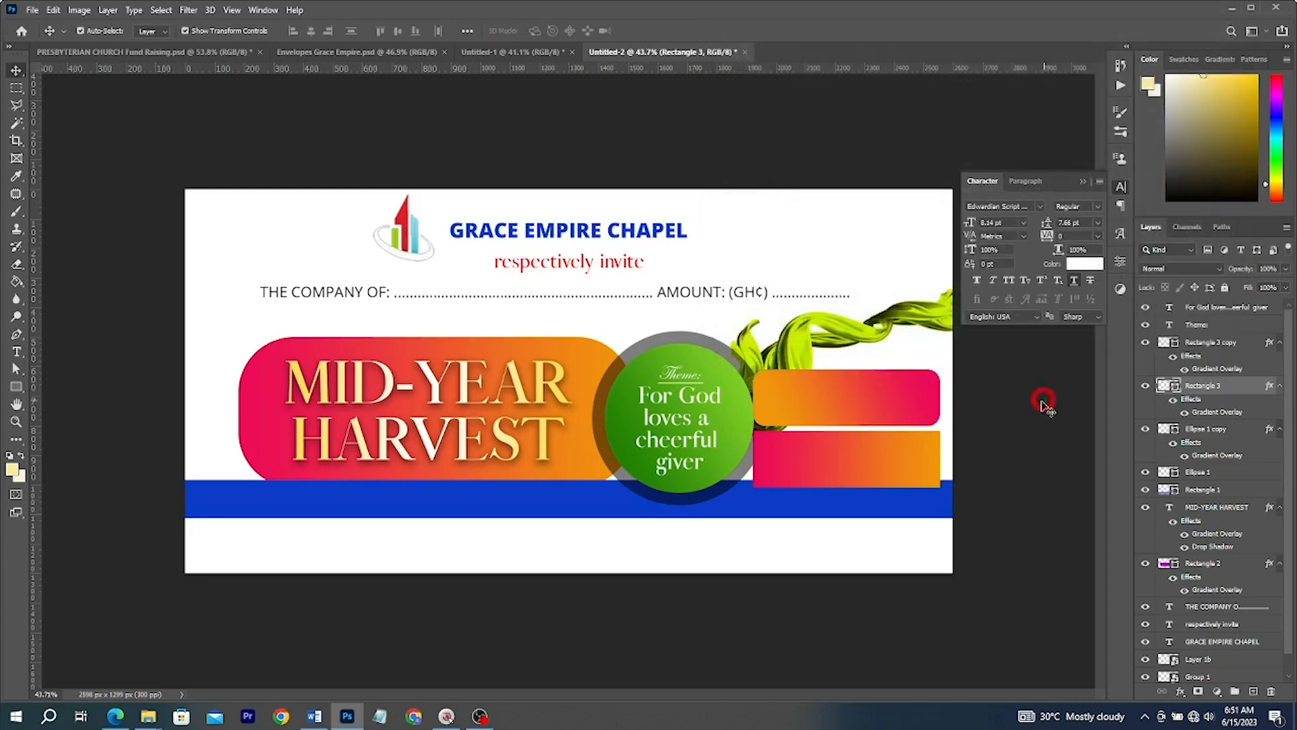
Stretch the blue band at its lower and upper edges to about 129% of its height
left_click(559, 511)
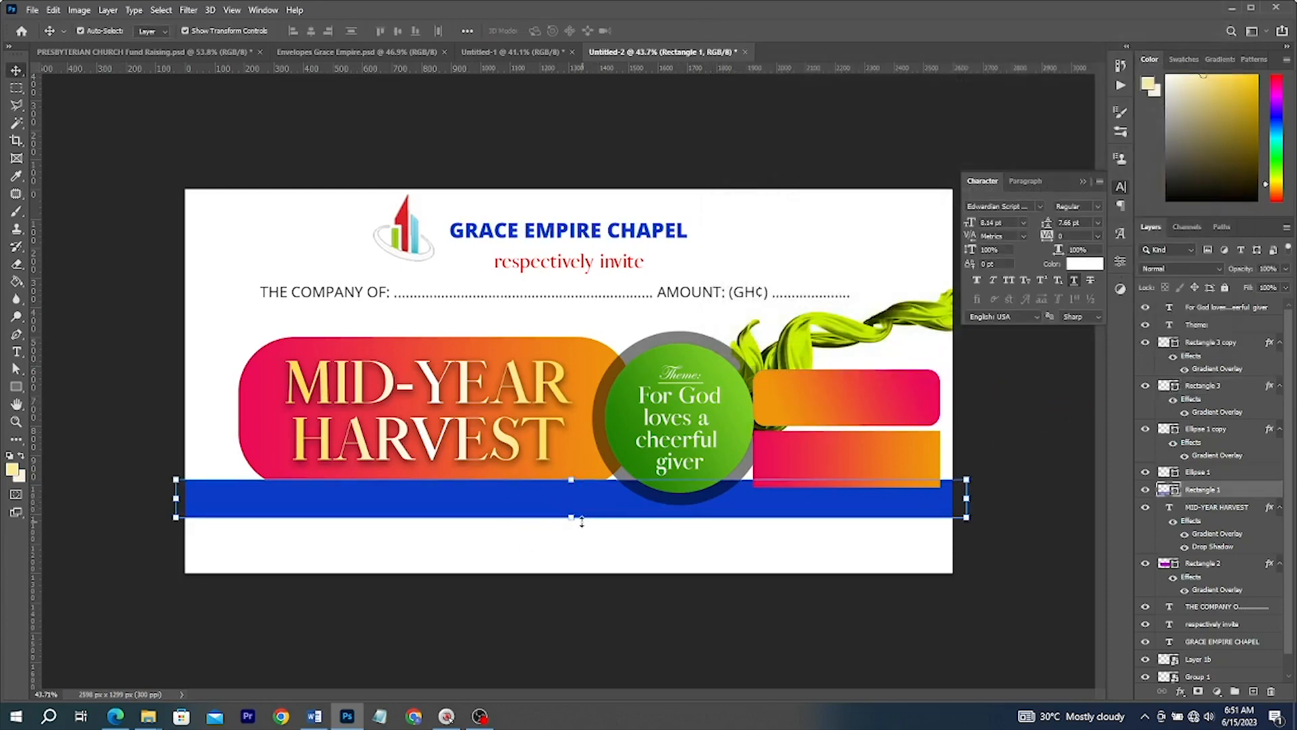
left_click_drag(579, 524, 579, 528)
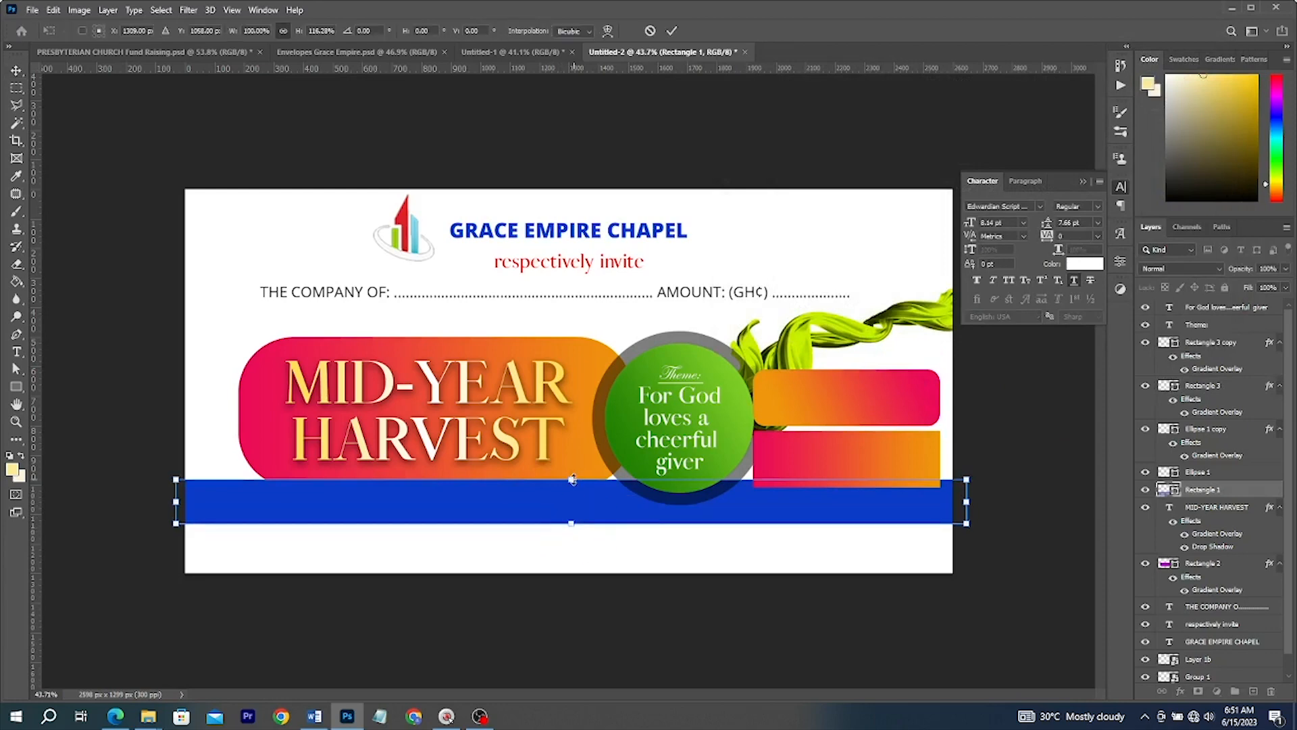
left_click_drag(572, 480, 572, 475)
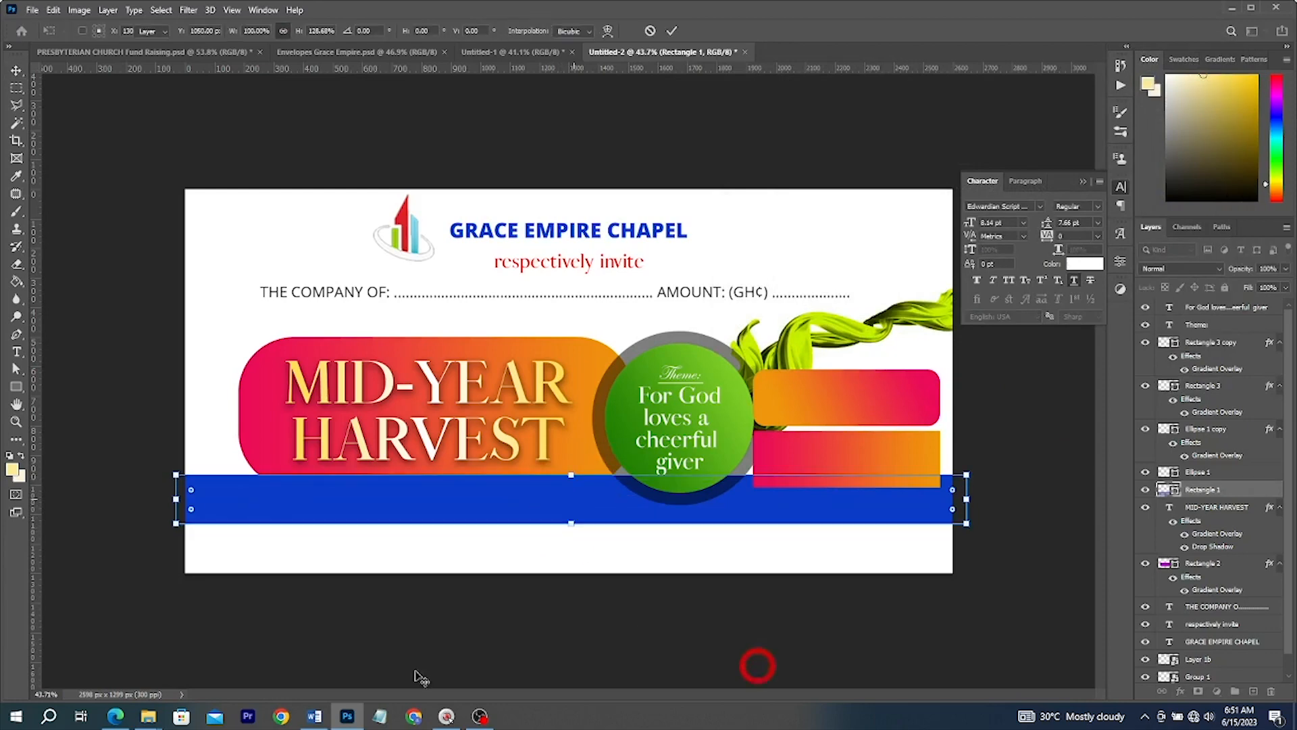
Copy the line "In Aid of Church Project" from the Word document and paste it as new white text on the blue band
left_click(314, 715)
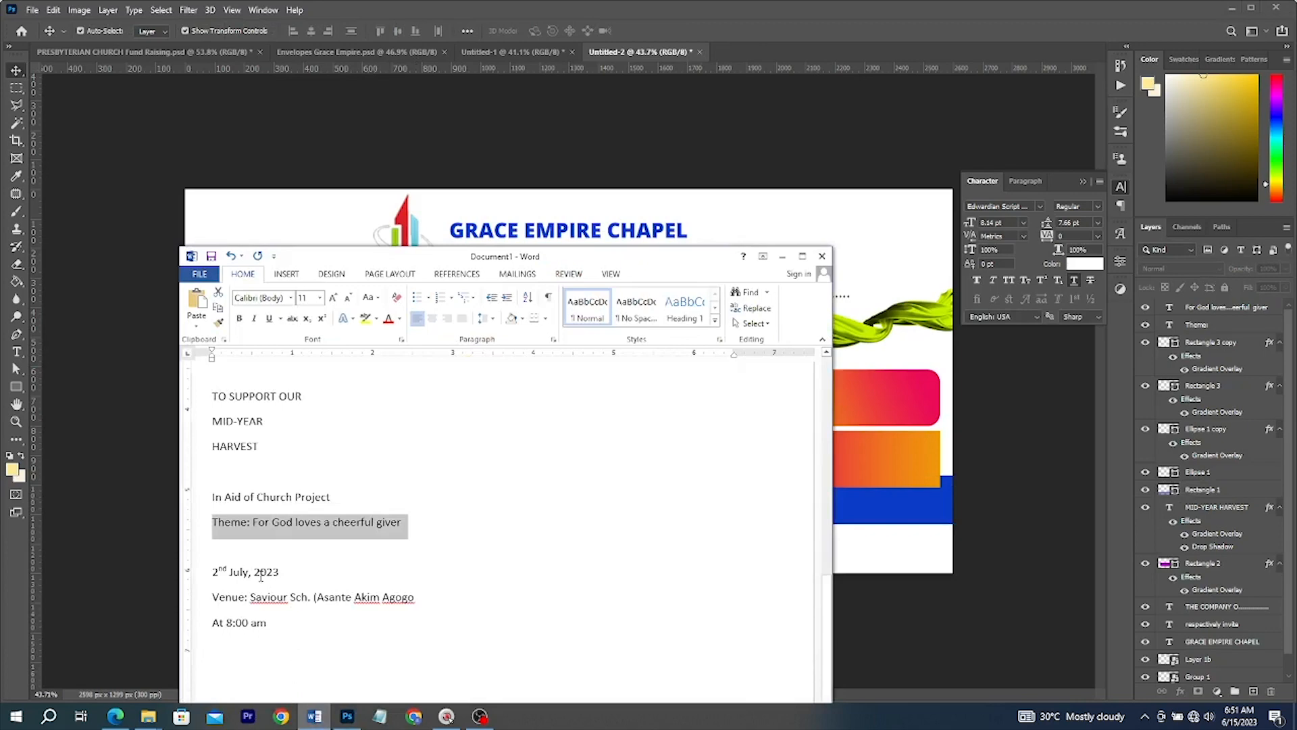
left_click_drag(209, 499, 534, 504)
key("ctrl+c")
key("alt+Tab")
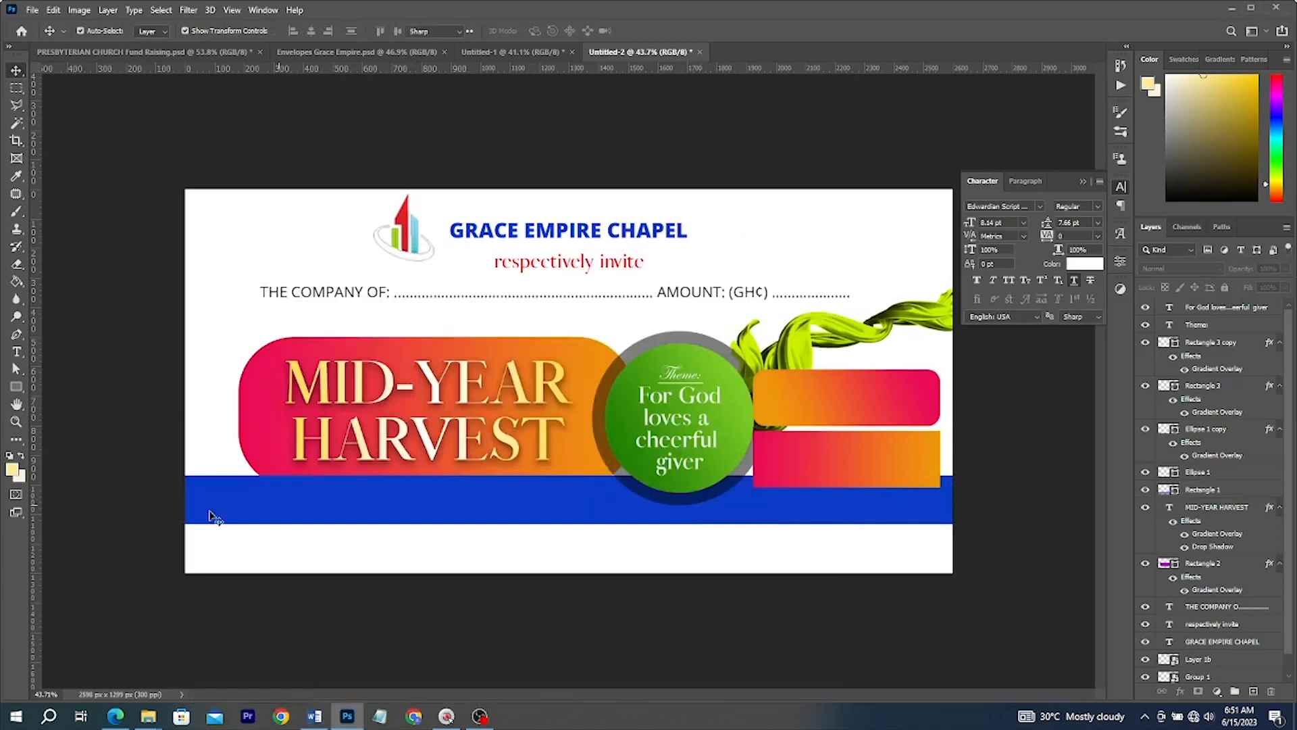
key("t")
left_click(320, 507)
key("ctrl+v")
key("ctrl+a")
left_click(542, 31)
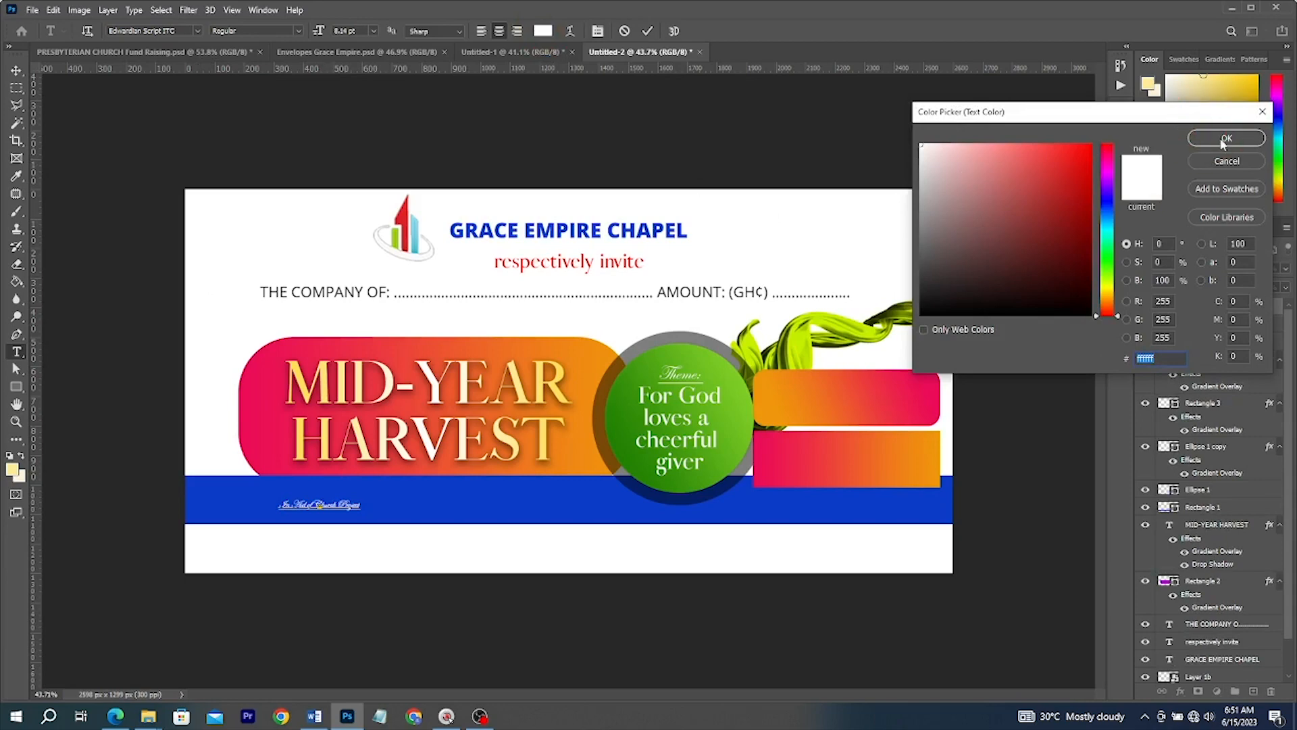
left_click(1225, 139)
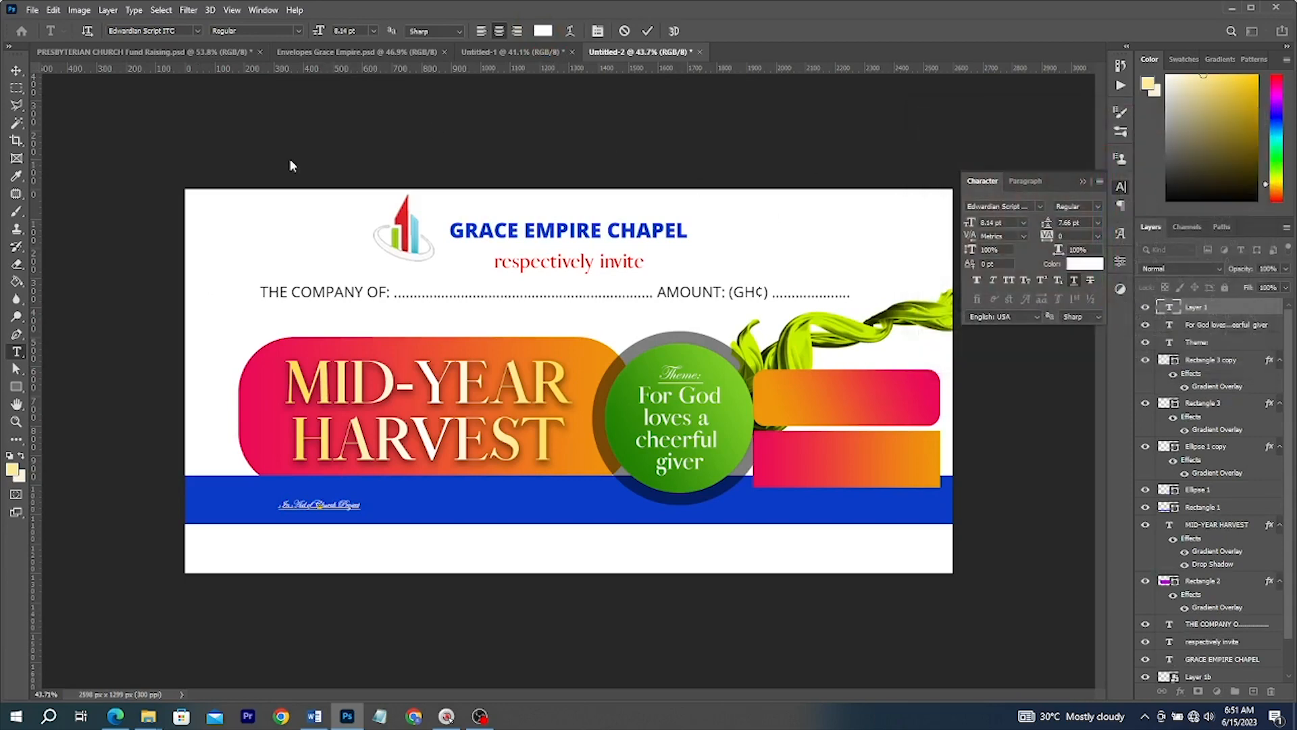
left_click(650, 31)
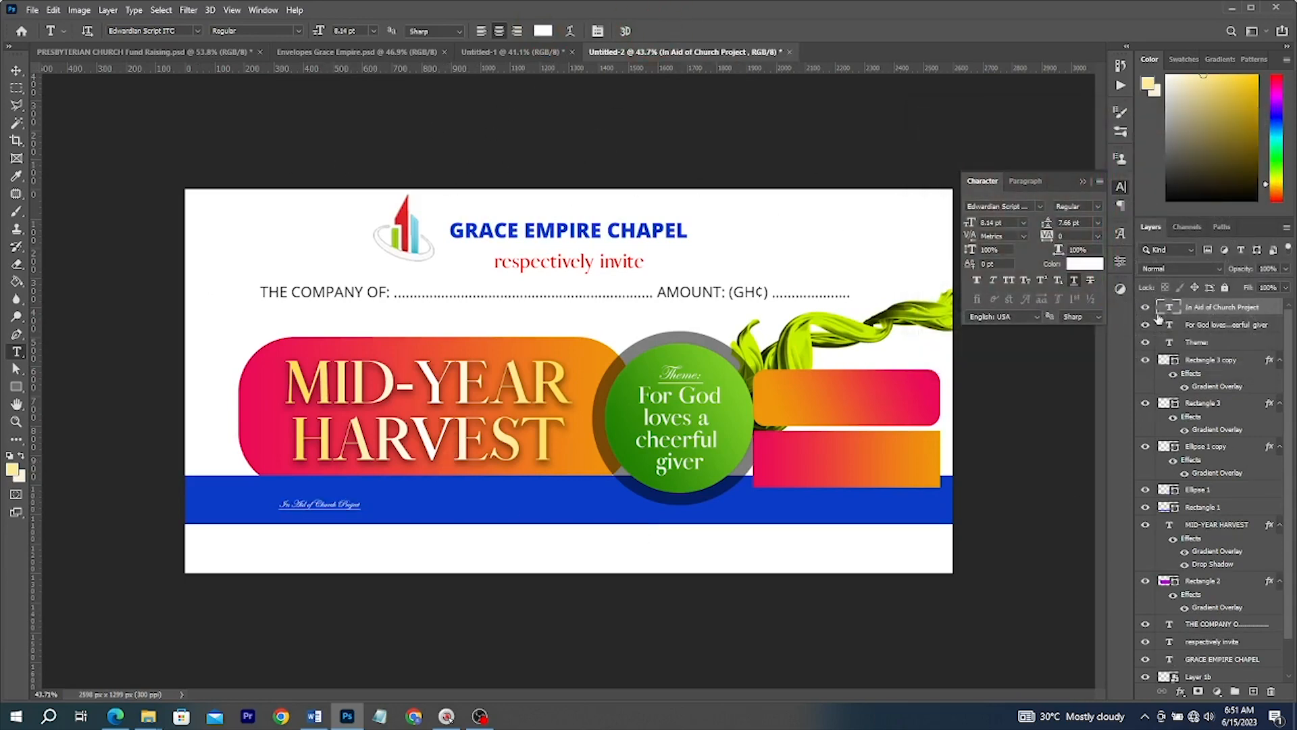
Enlarge "In Aid of Church Project" to about 28.5 pt along the blue band
key("v")
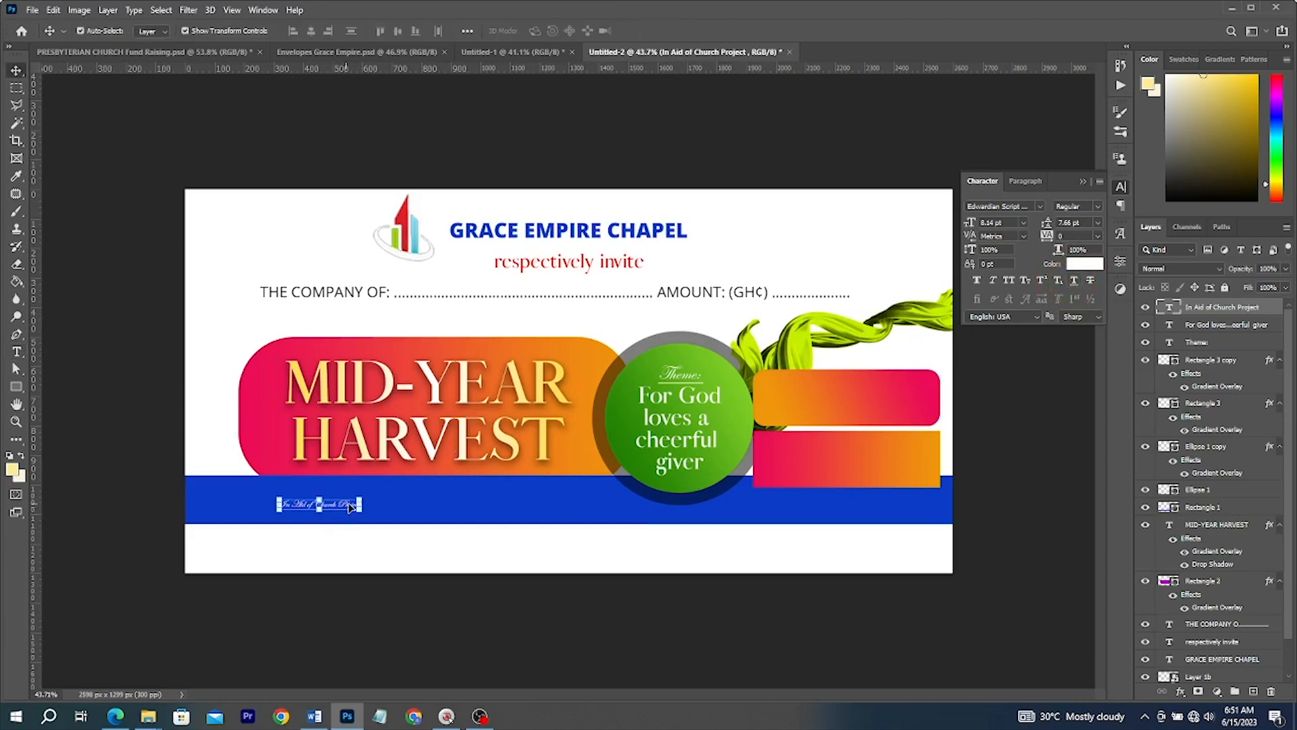
left_click_drag(365, 503, 565, 504)
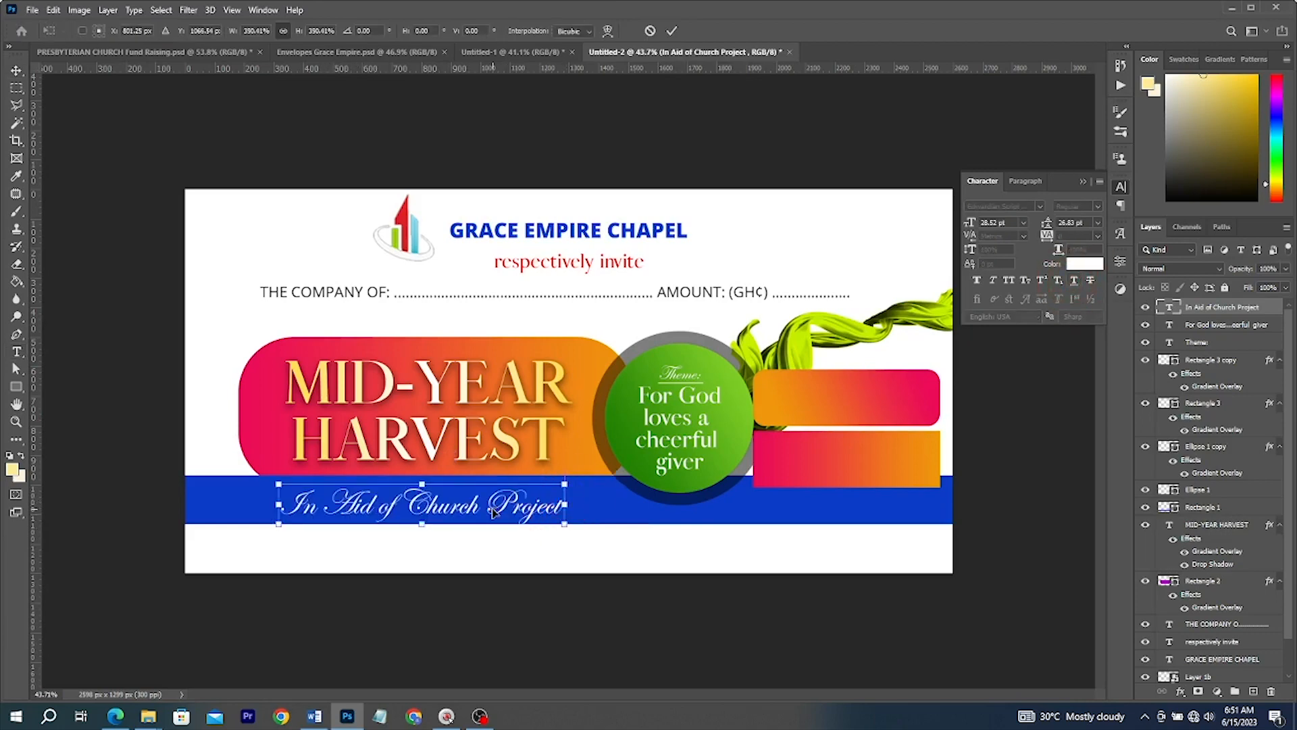
key("Return")
Set "In Aid of Church Project" in Coral Lovers without underline, and scale it to about 90% to fit beneath MID-YEAR HARVEST
left_click(1036, 203)
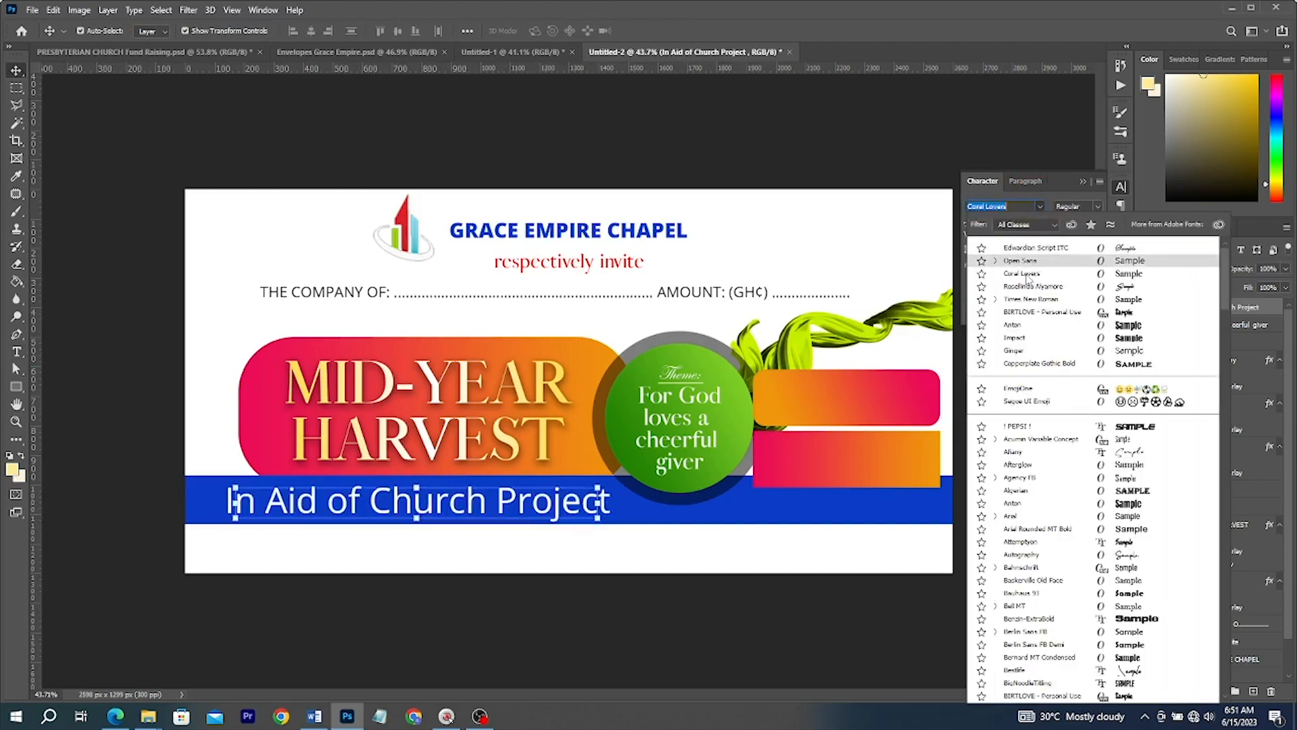
left_click(1024, 273)
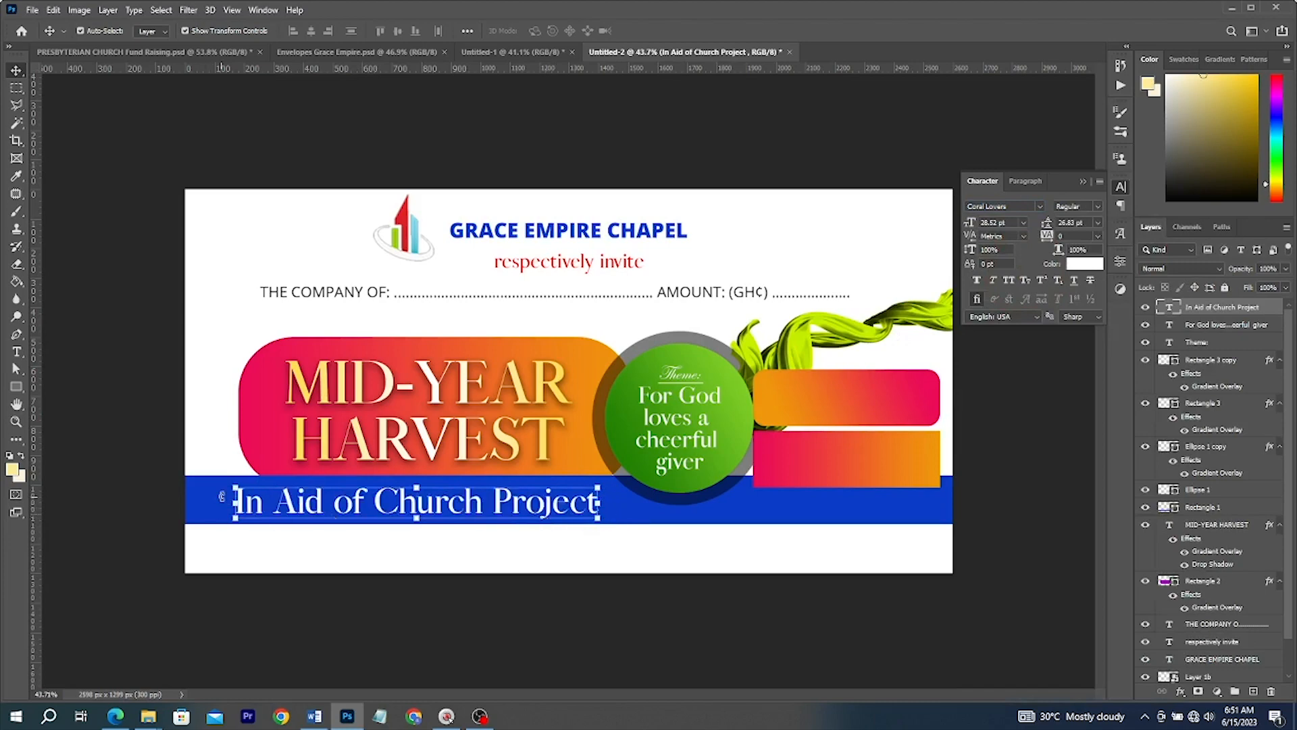
left_click_drag(235, 505, 274, 508)
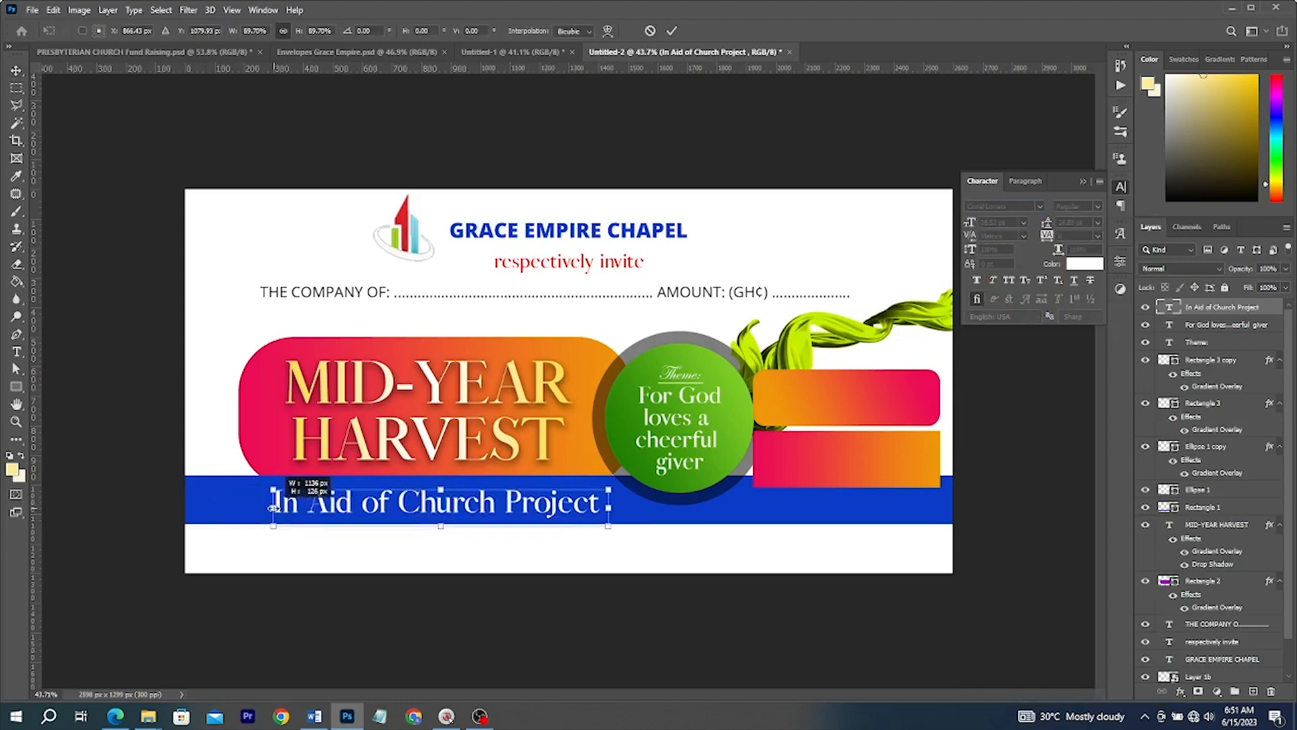
key("Return")
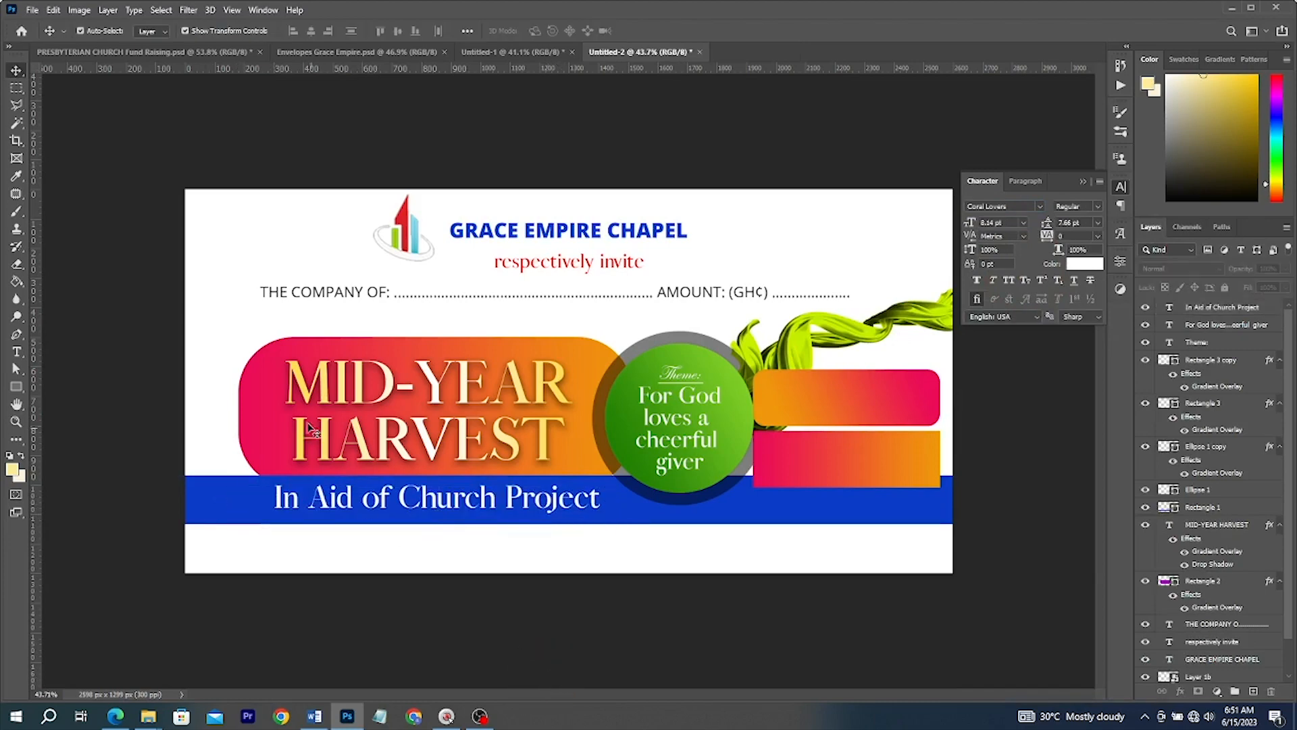
left_click(249, 424)
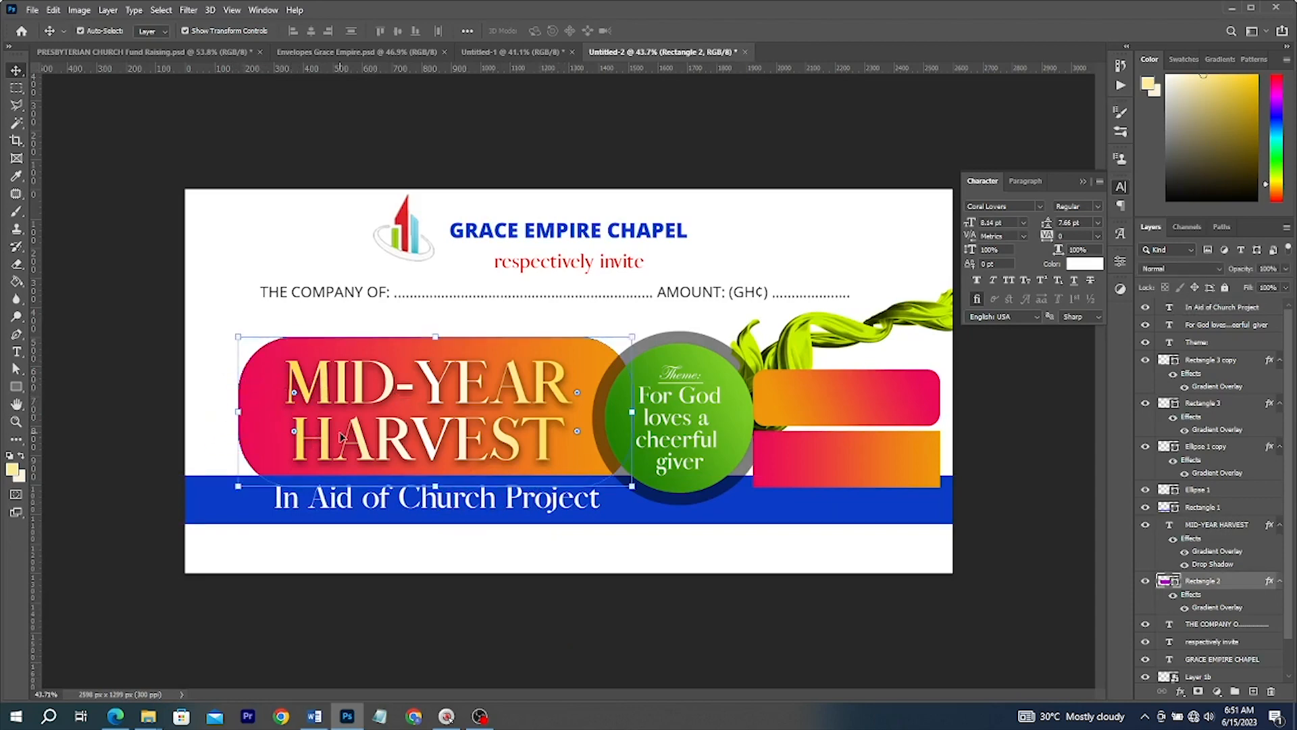
left_click(517, 582)
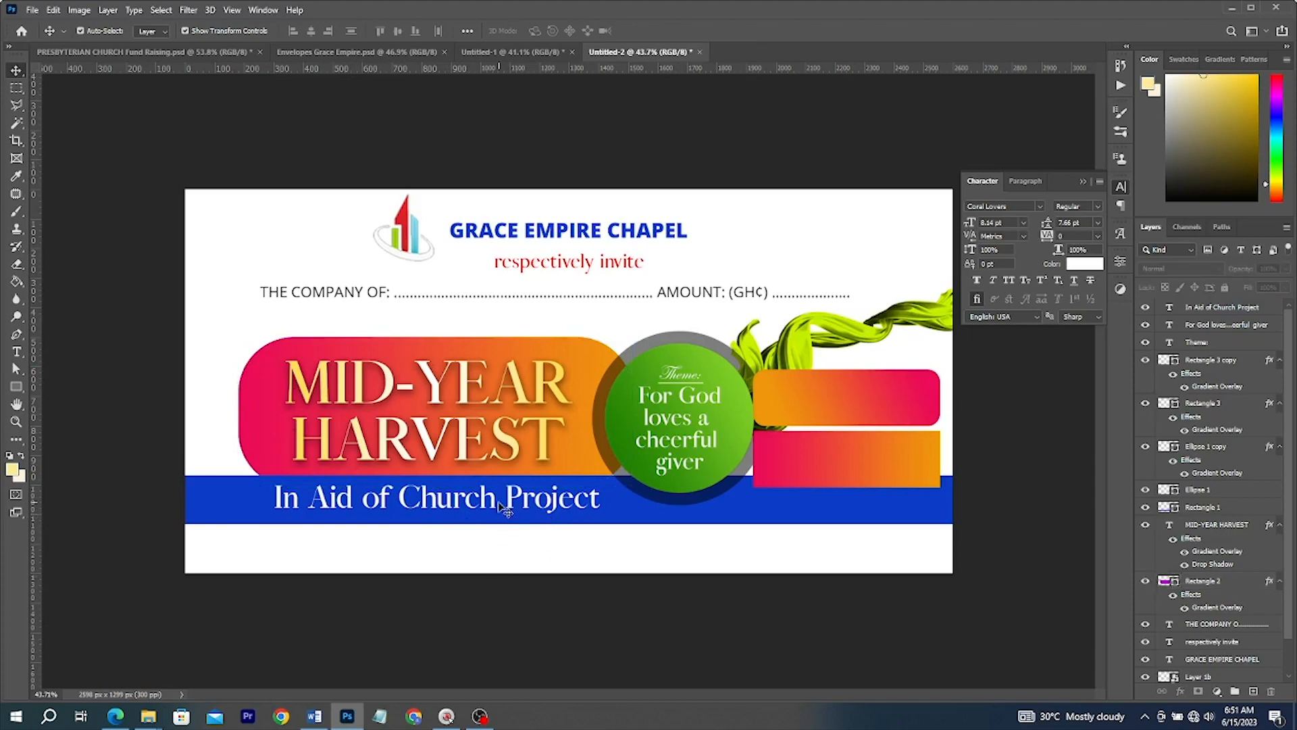
Nudge the two title lines right, then shift the band, gradient shapes, green circle, ribbon and their text slightly right together
left_click(490, 521)
left_click_drag(473, 400, 485, 400)
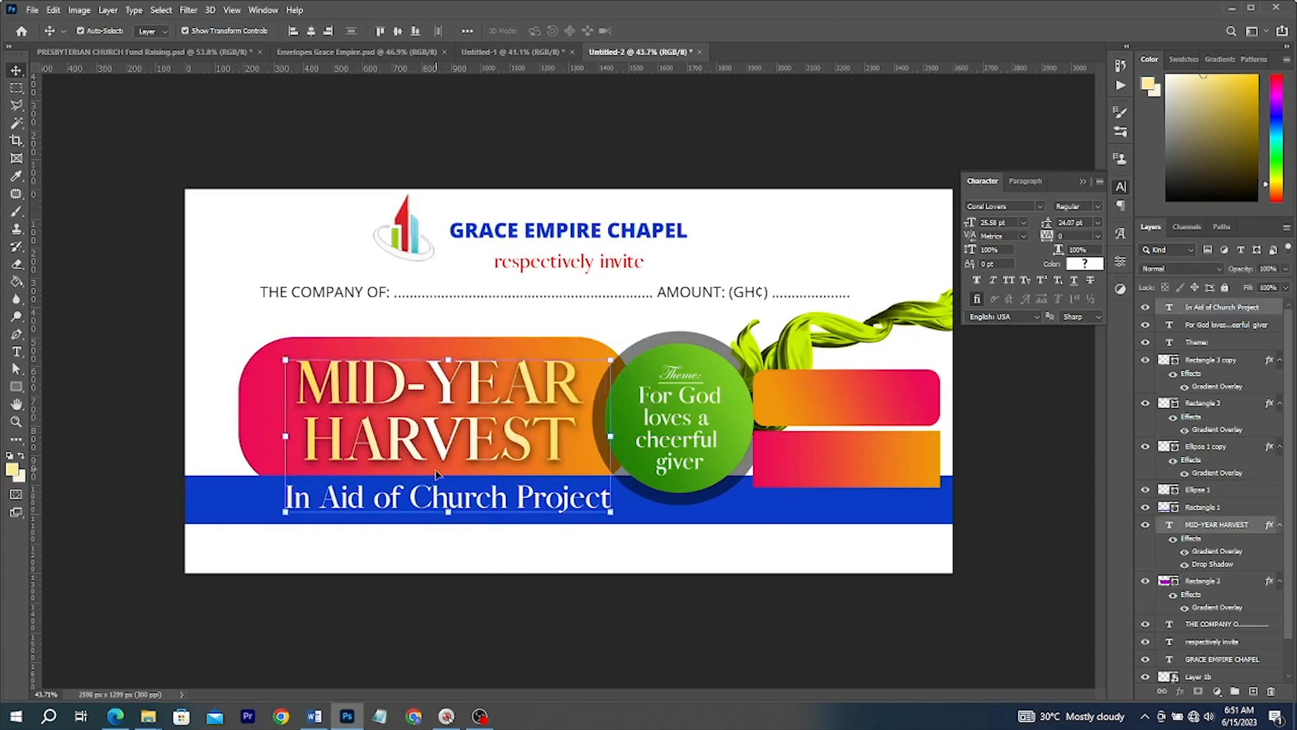
left_click(394, 574)
left_click(385, 499)
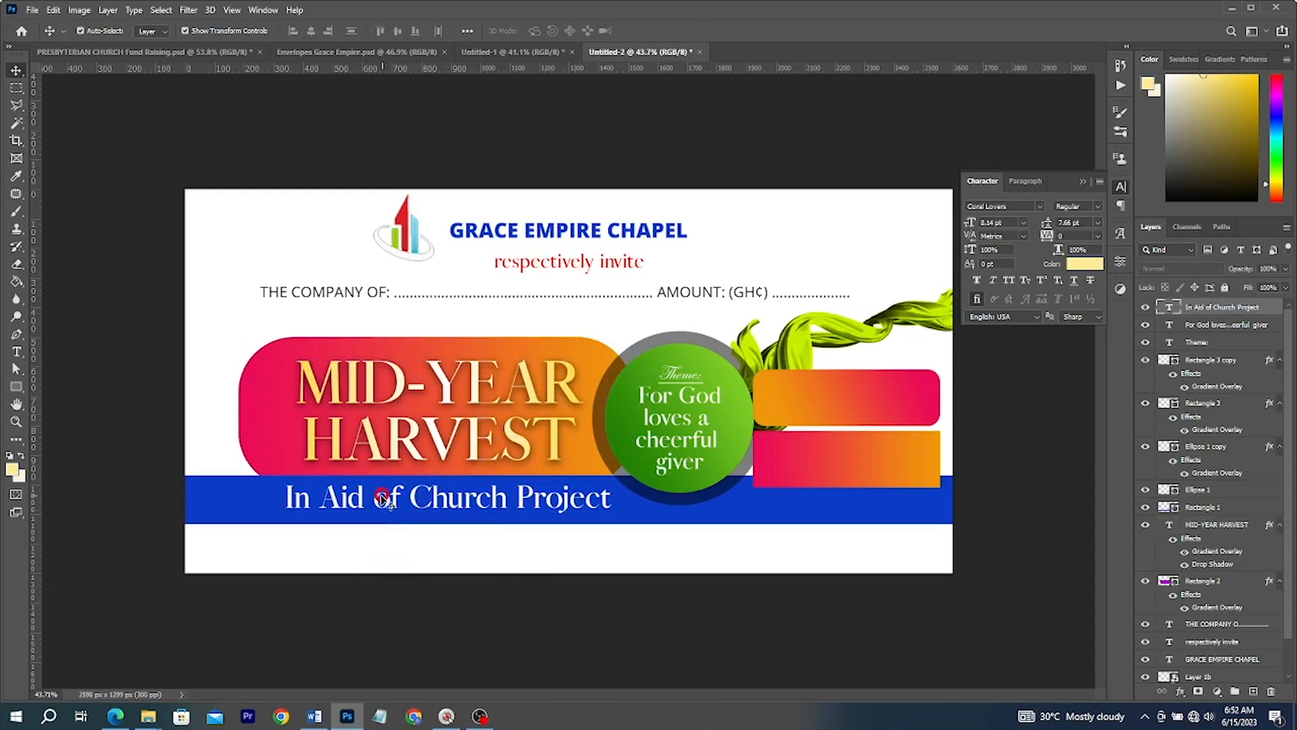
left_click_drag(346, 358, 362, 361)
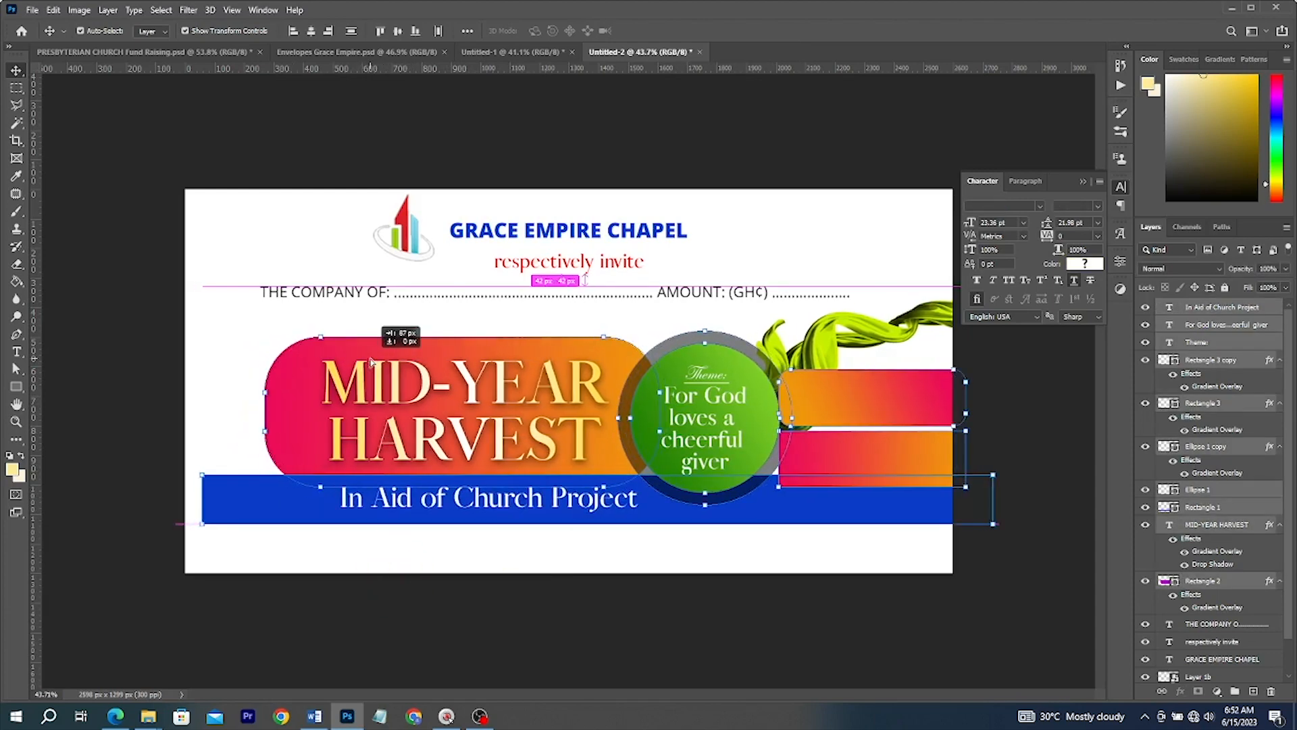
left_click(1023, 430)
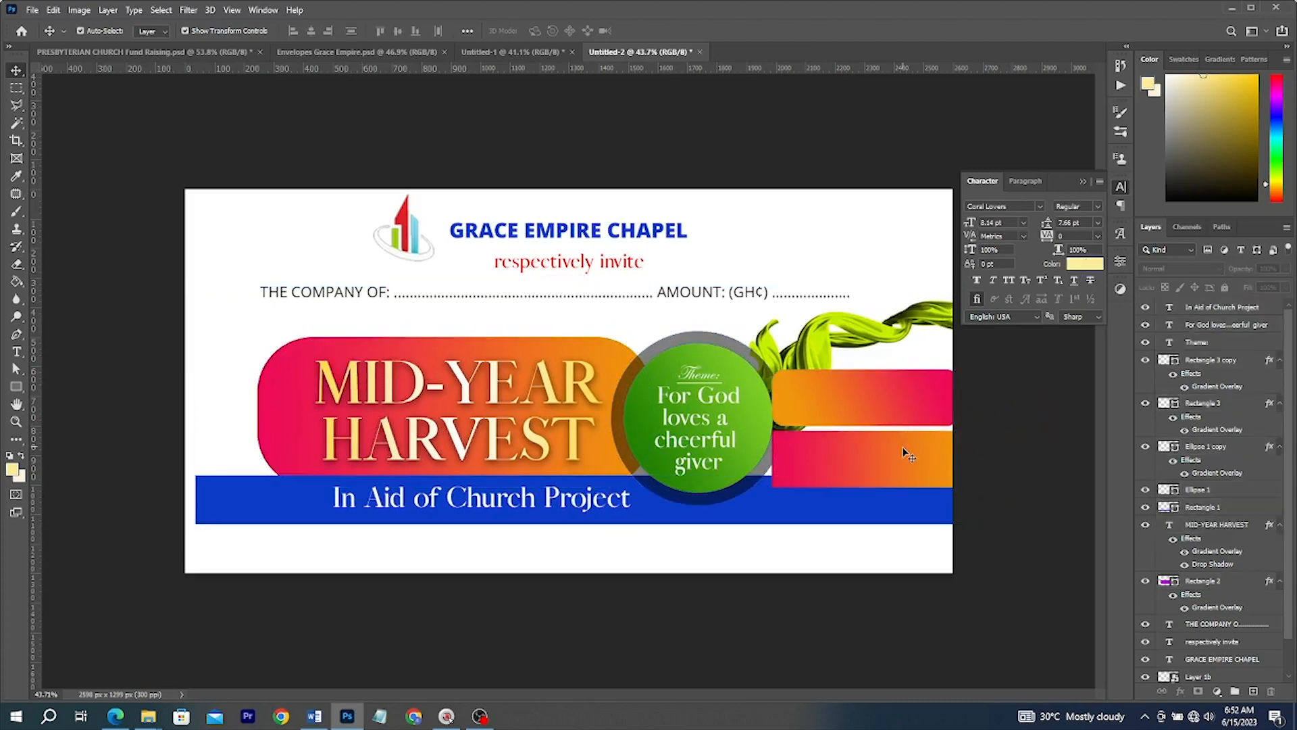
Narrow the two gradient rectangles together so their right edges sit just inside the envelope's edge
left_click(897, 419)
left_click(901, 462, "shift")
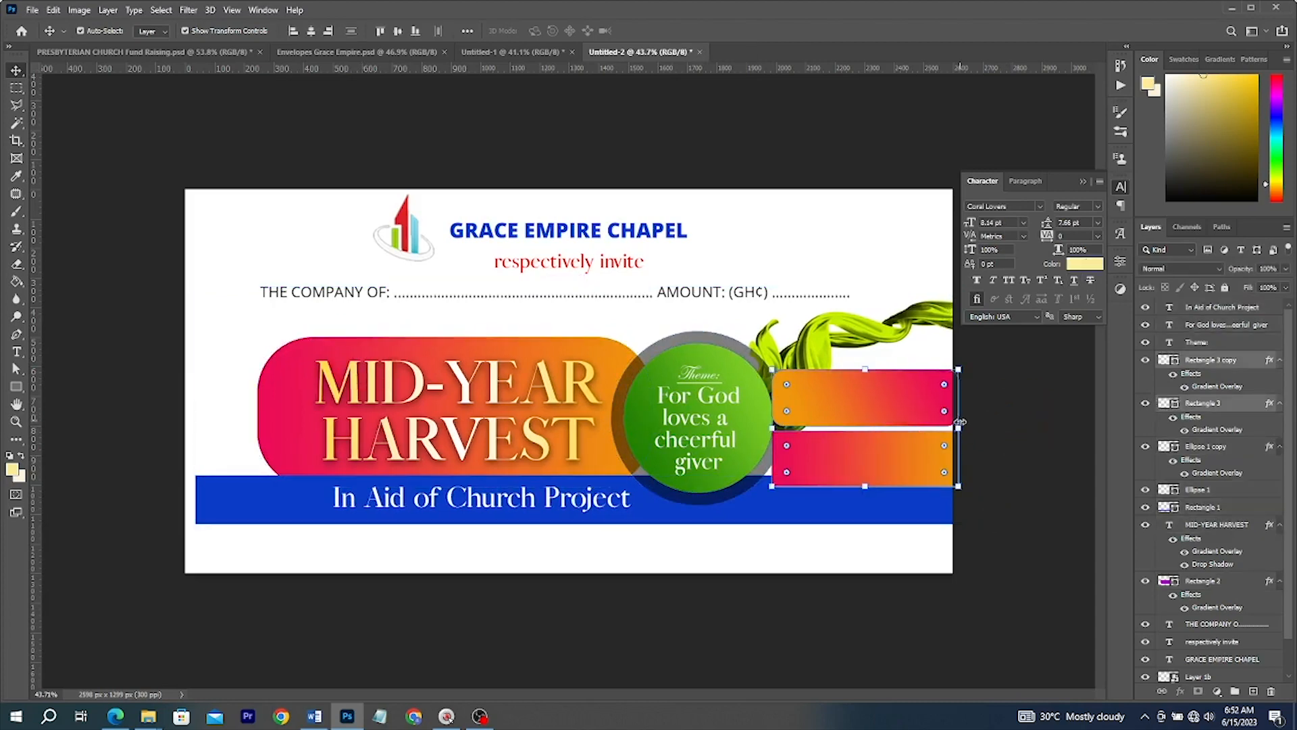
key("ctrl+t")
left_click_drag(958, 427, 944, 427)
Place the Items fruit image from the Church Flyers "New folder" into the envelope design
left_click(128, 720)
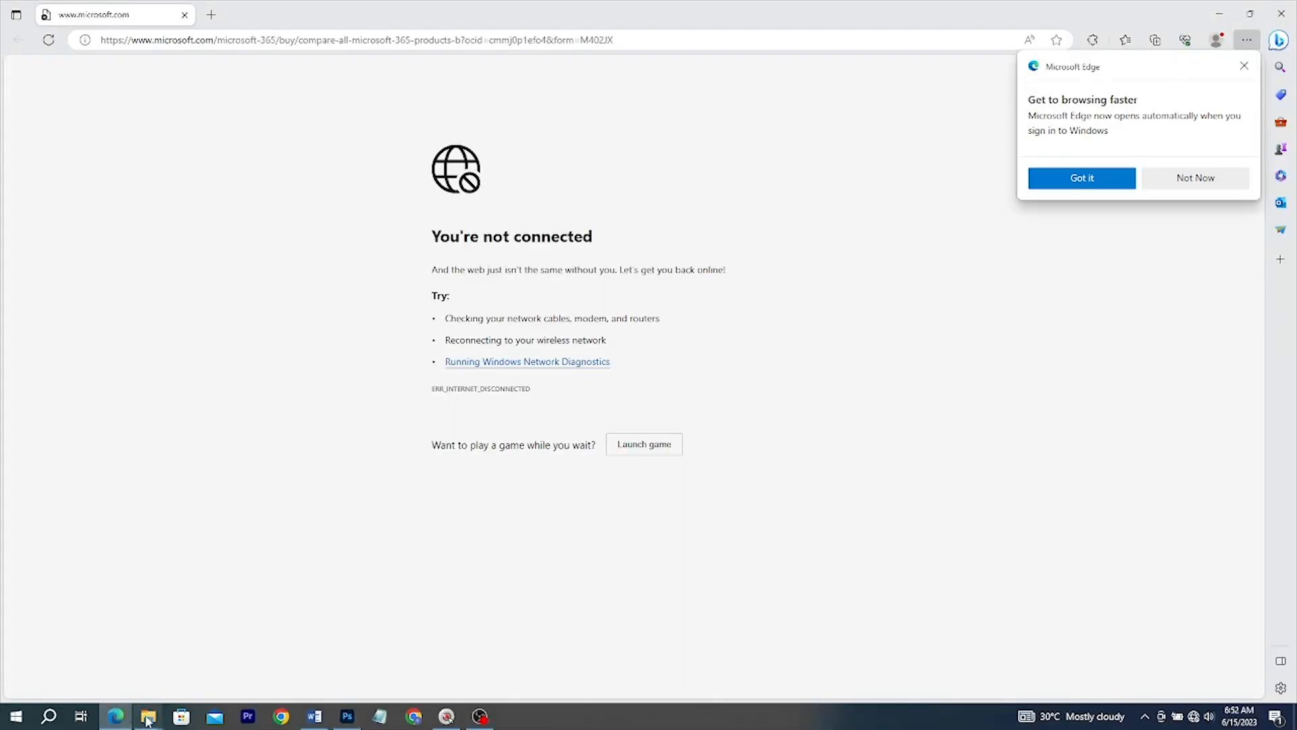
mouse_move(148, 717)
left_click(108, 659)
left_click(262, 194)
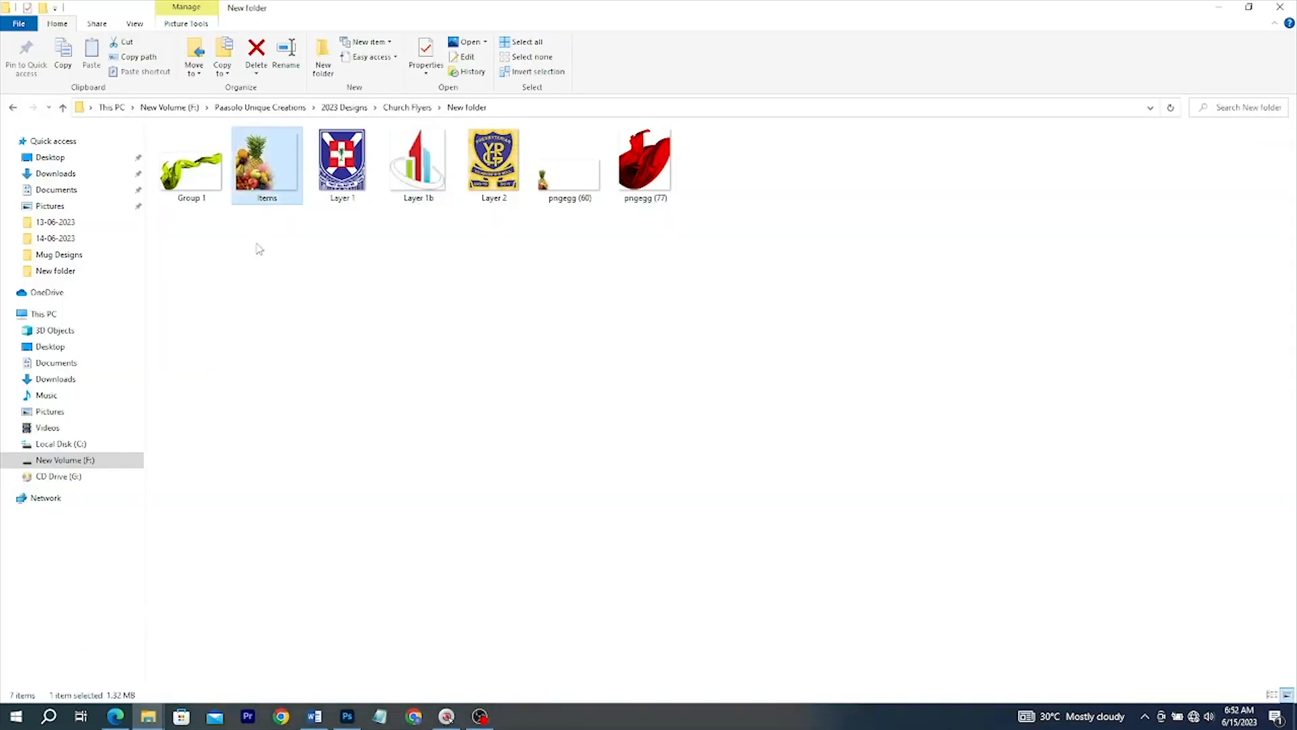
left_click_drag(332, 635, 247, 493)
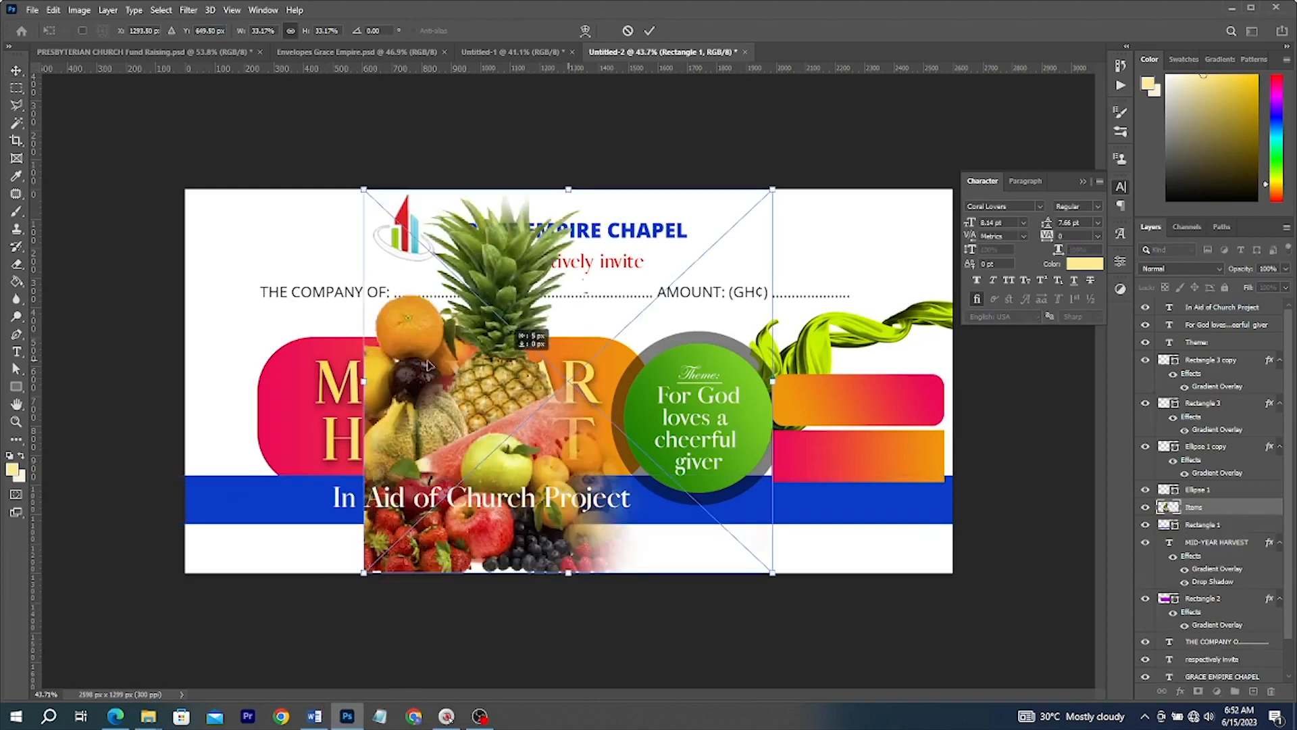
Scale the fruit image down and fit it into the envelope's lower-left corner, beside MID-YEAR HARVEST
left_click_drag(339, 369, 348, 368)
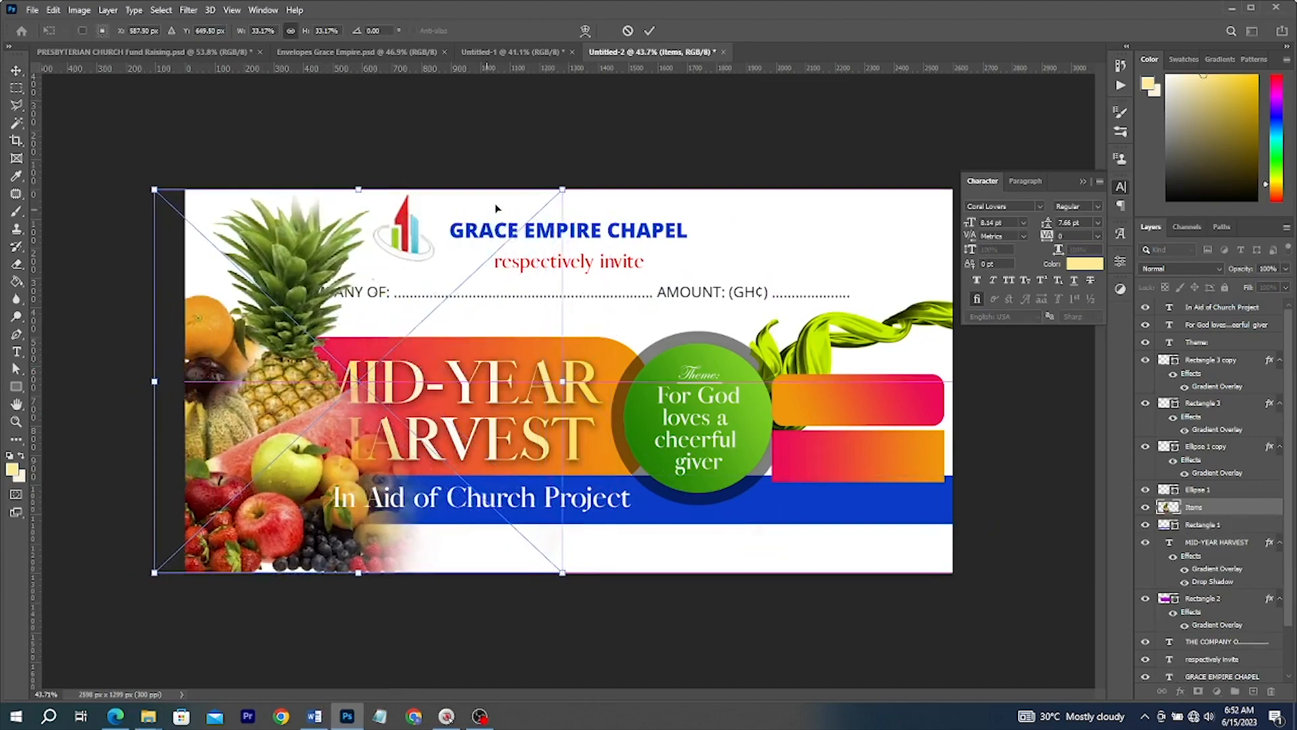
left_click_drag(566, 184, 462, 306)
left_click_drag(335, 352, 348, 352)
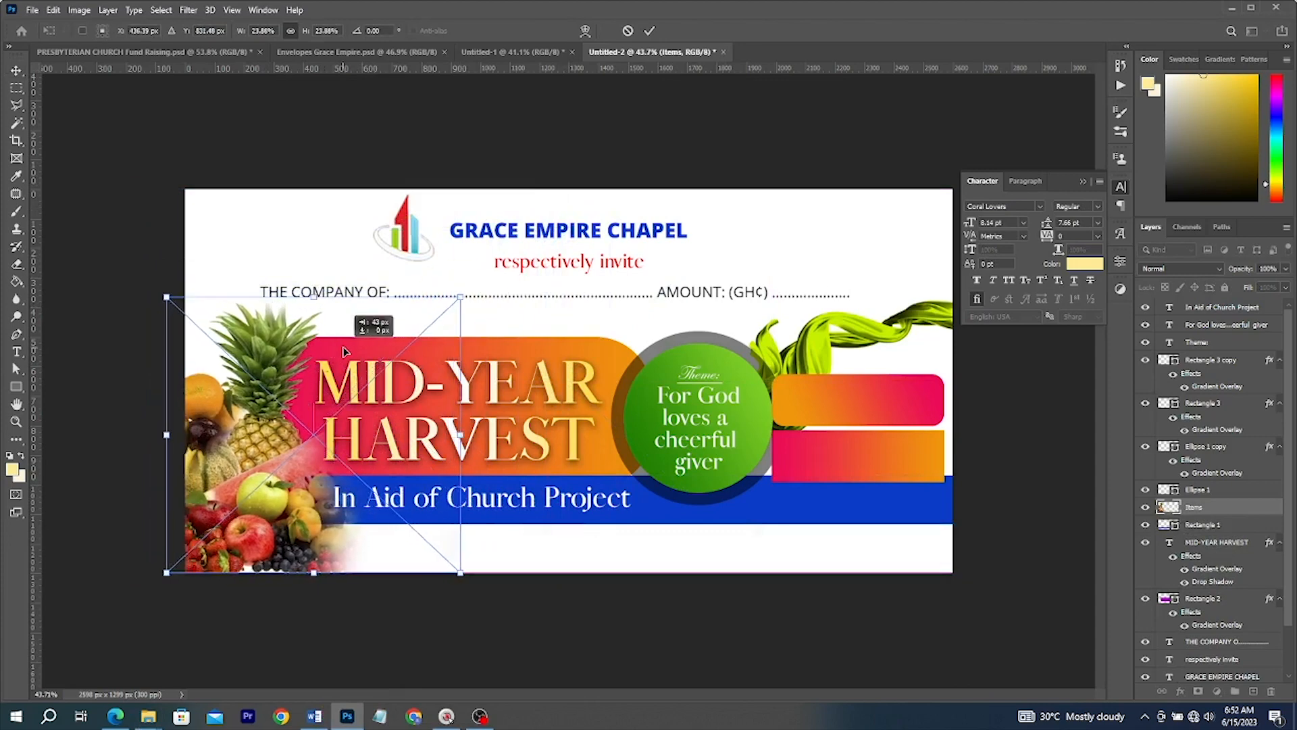
left_click_drag(457, 434, 446, 435)
key("Return")
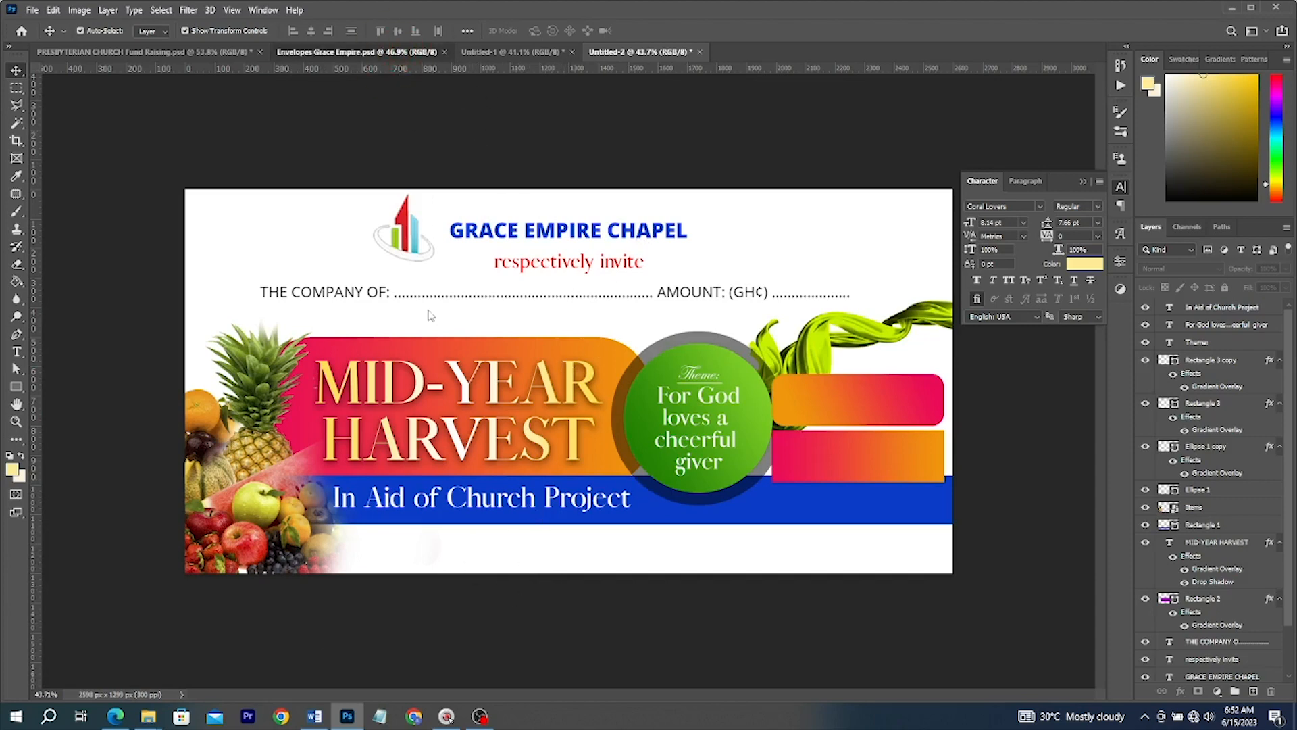
Paste the RSVP block with its line and two contacts from Envelopes Grace Empire.psd, and scale it to fit beneath the blue band
key("ctrl+v")
left_click_drag(655, 547, 651, 559)
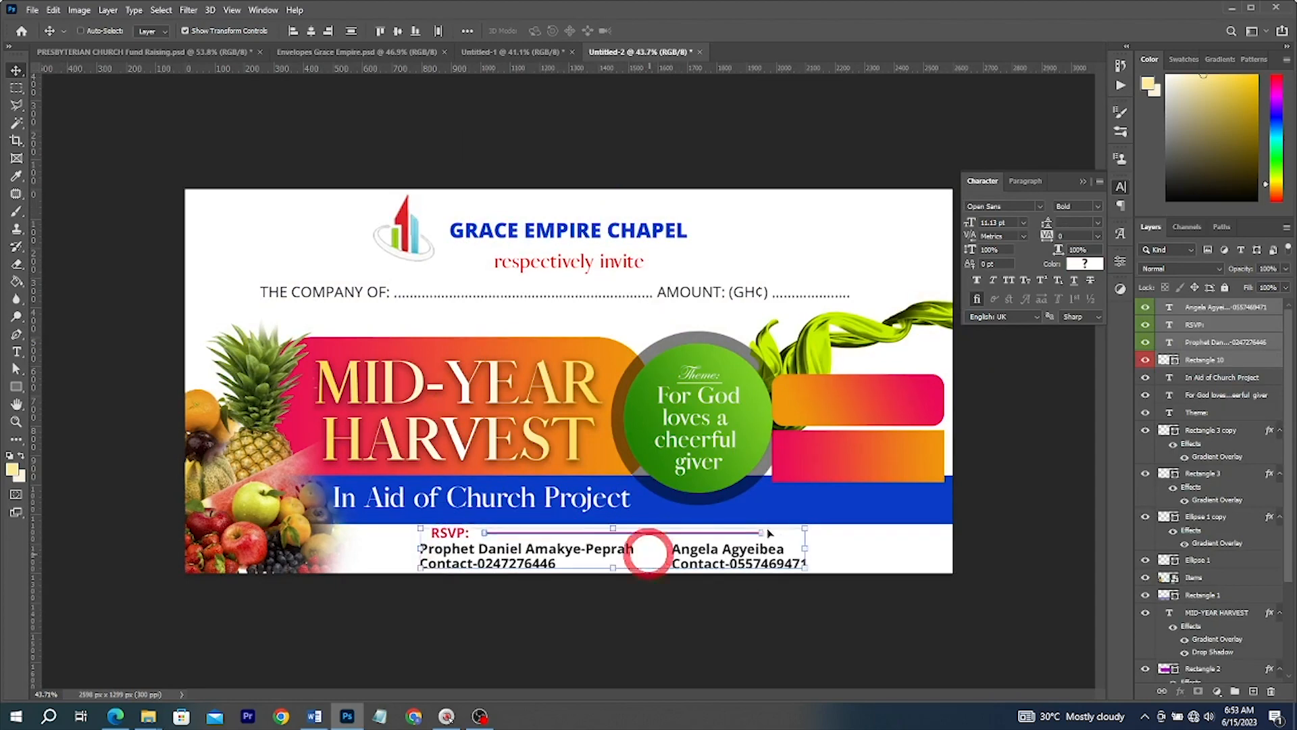
left_click_drag(776, 535, 748, 540)
key("Return")
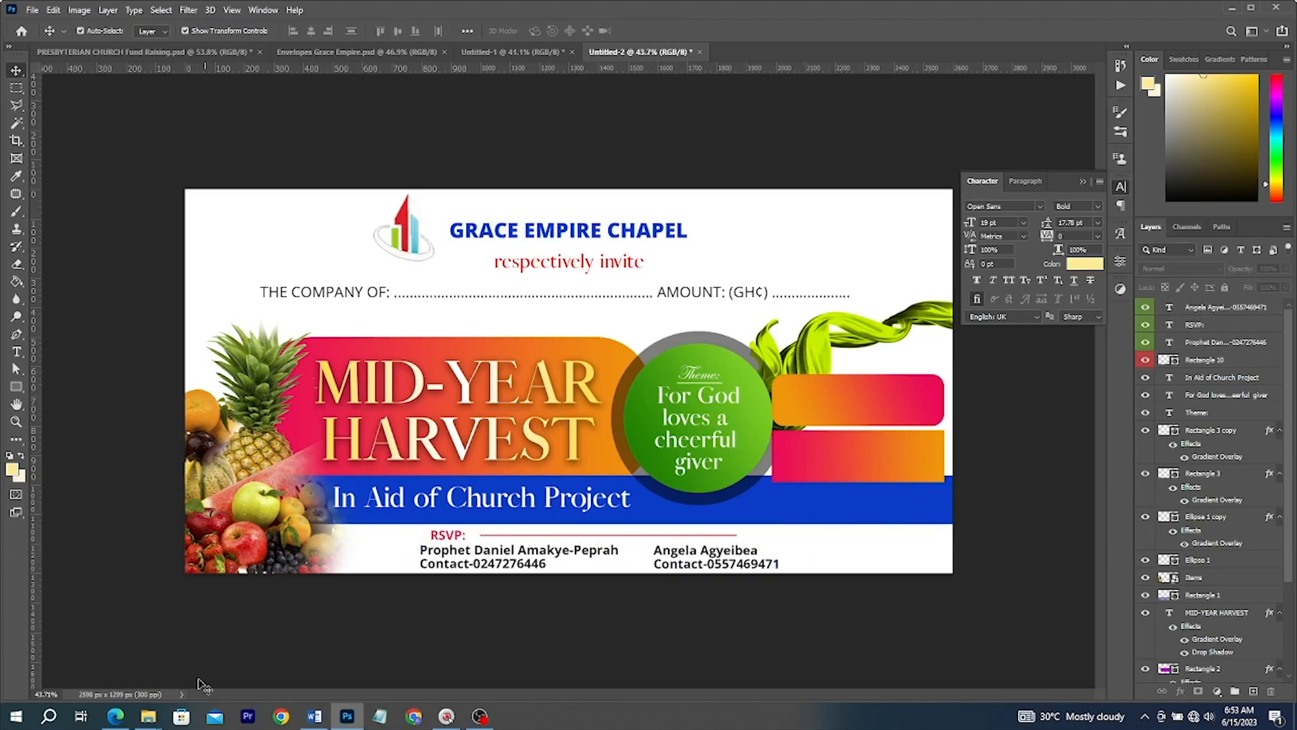
Copy "2nd July, 2023" from the Word document and paste it as new text on the upper gradient rectangle
left_click(313, 714)
left_click_drag(281, 574, 206, 576)
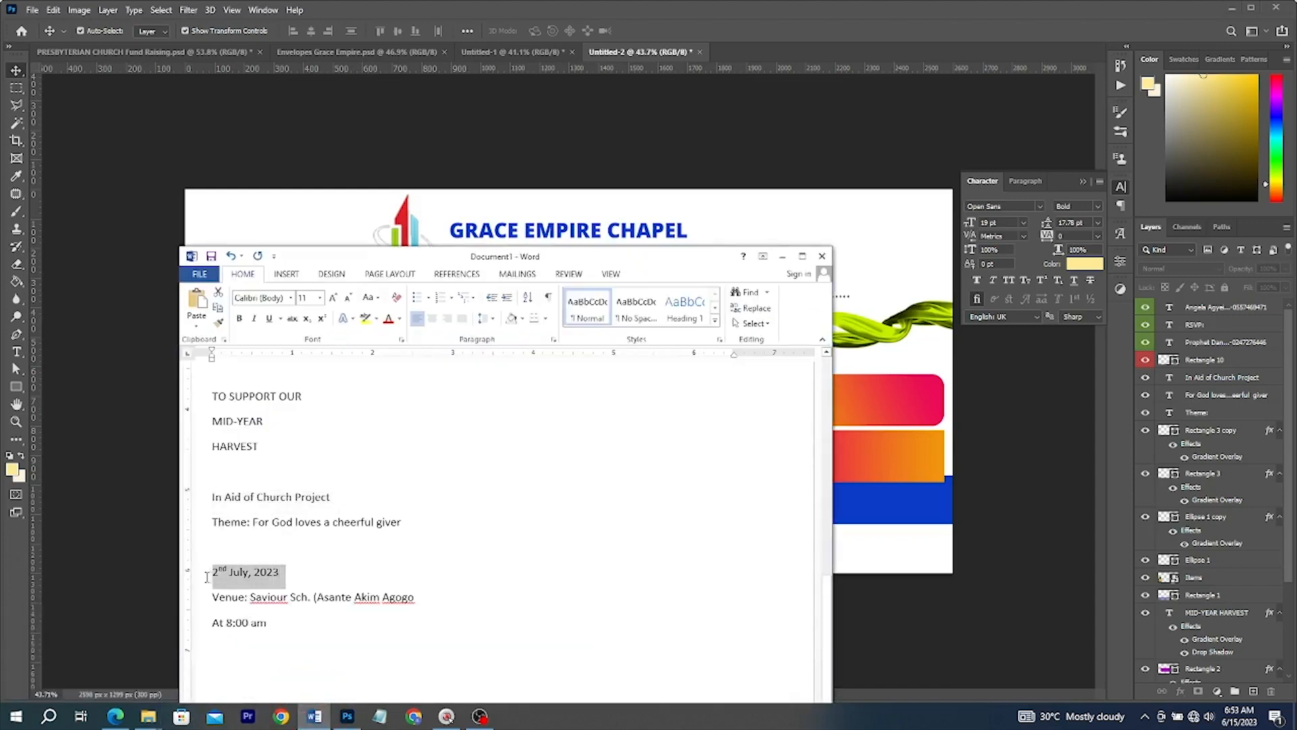
left_click(1088, 412)
scroll(1042, 413, "up", 3)
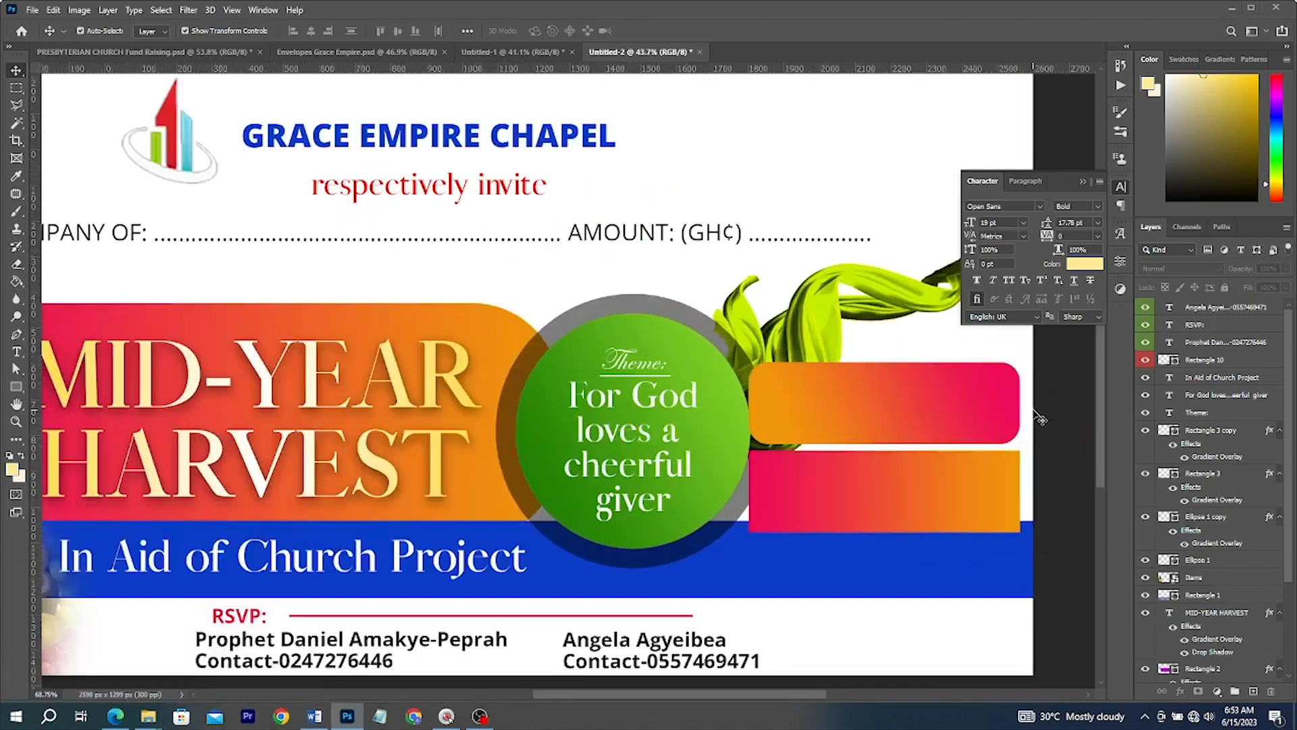
key("t")
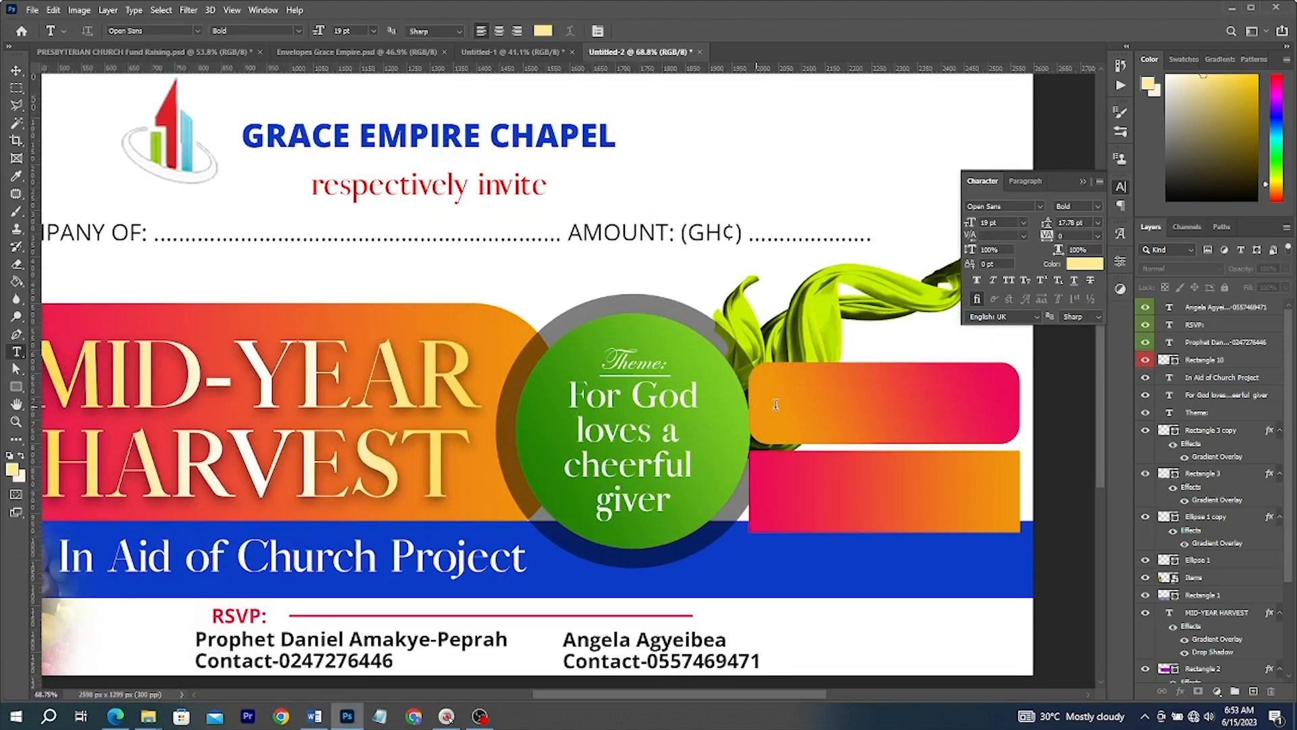
left_click(756, 407)
key("ctrl+v")
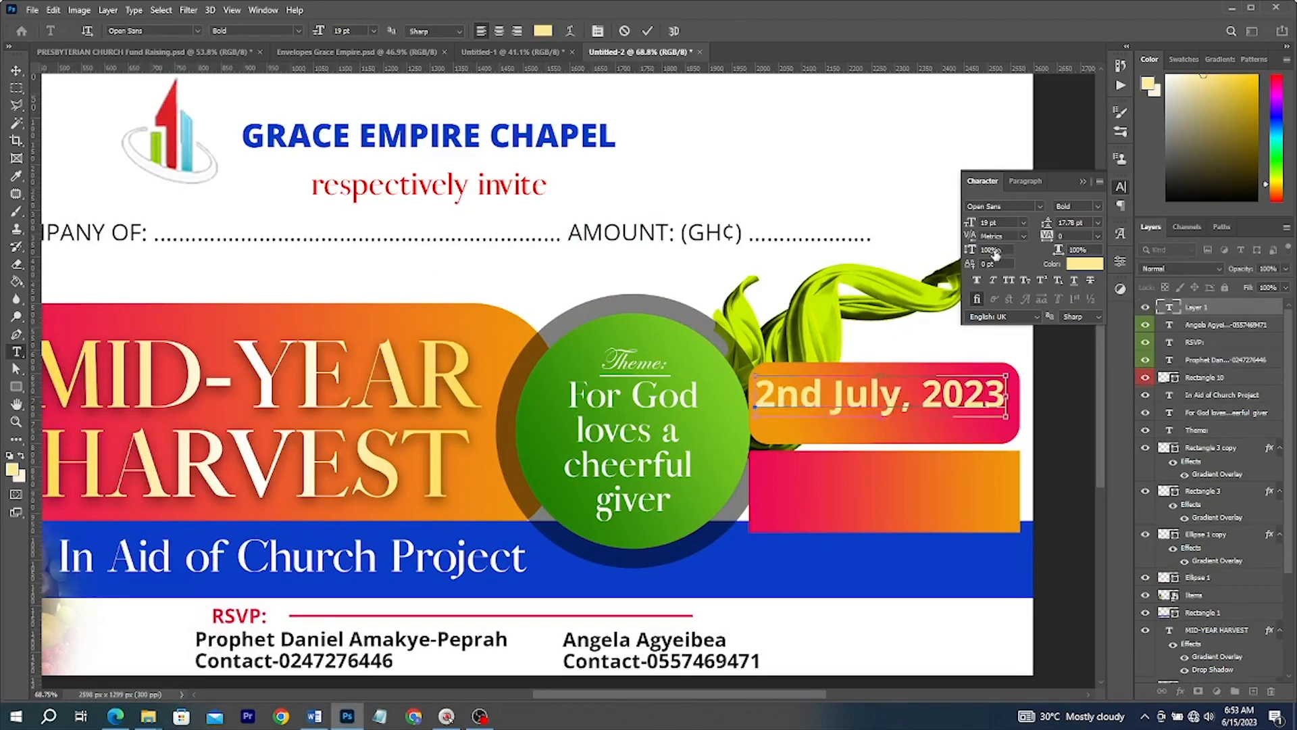
Colour the date white (ffffff) and scale it to about 17 pt, centred in the rounded gradient rectangle
key("ctrl+a")
left_click(1094, 264)
type("ffffff")
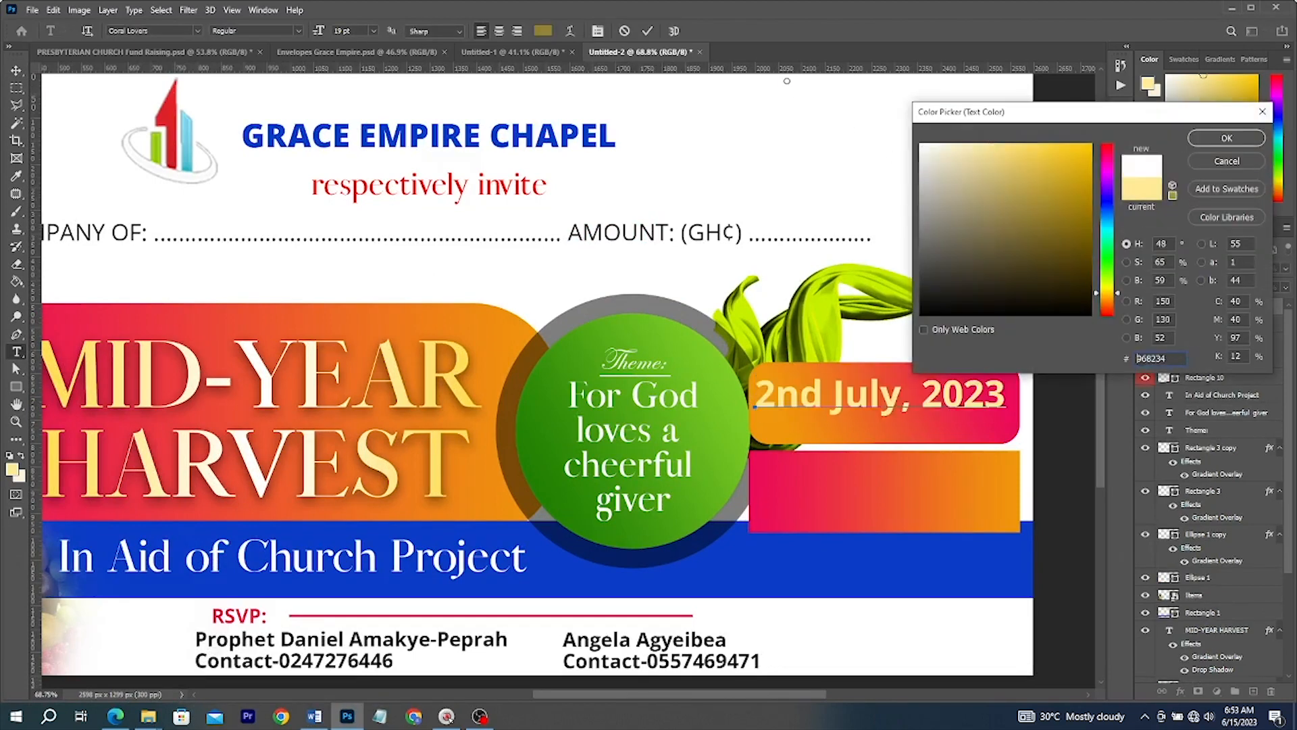
left_click(1216, 135)
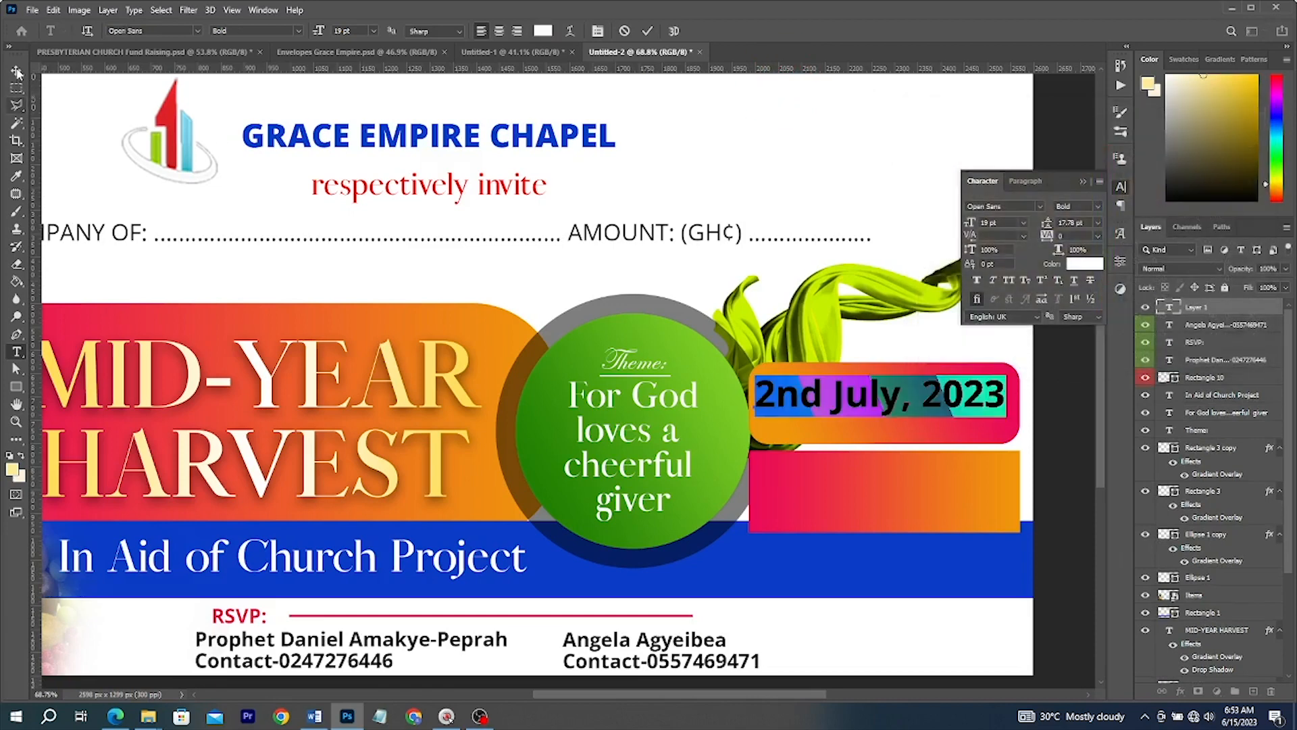
left_click(16, 70)
left_click_drag(1005, 380, 943, 406)
key("Return")
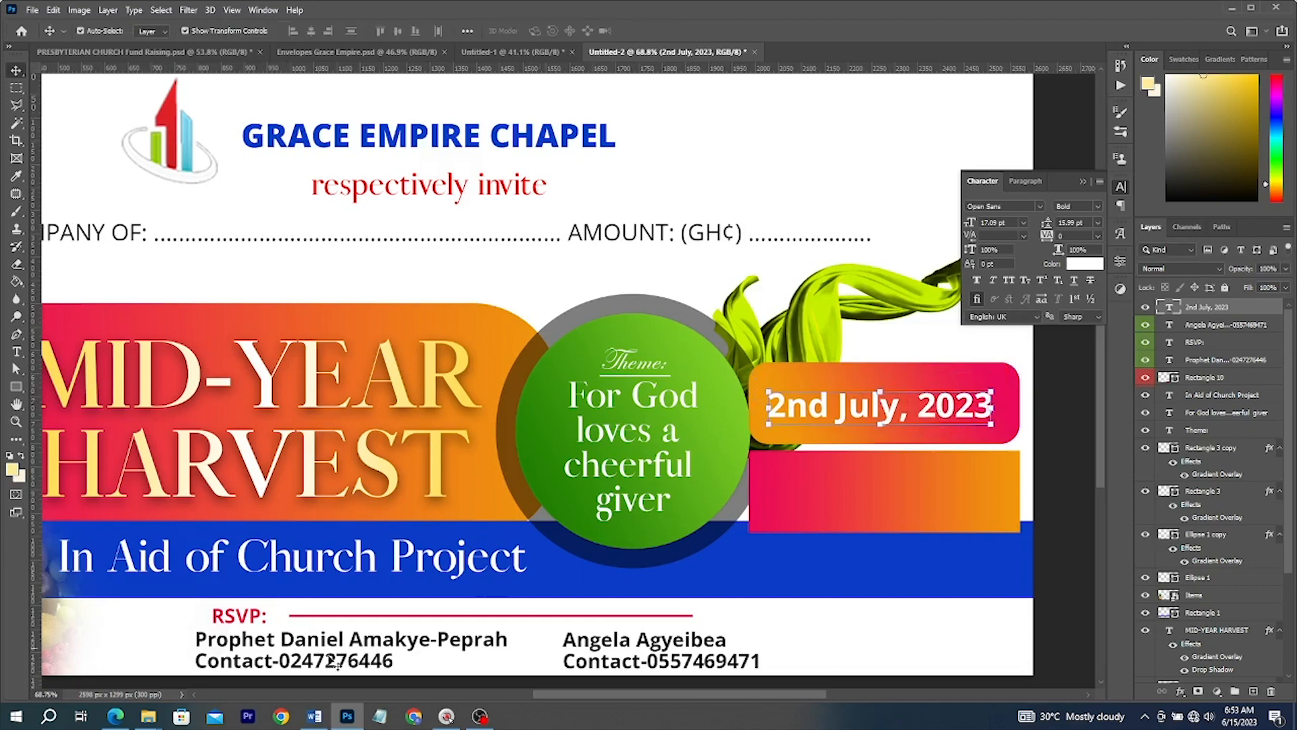
Copy the line "Venue: Saviour Sch. (Asante Akim Agogo" from the Word document and paste it as text on the lower gradient rectangle
left_click(314, 717)
left_click_drag(432, 608, 236, 602)
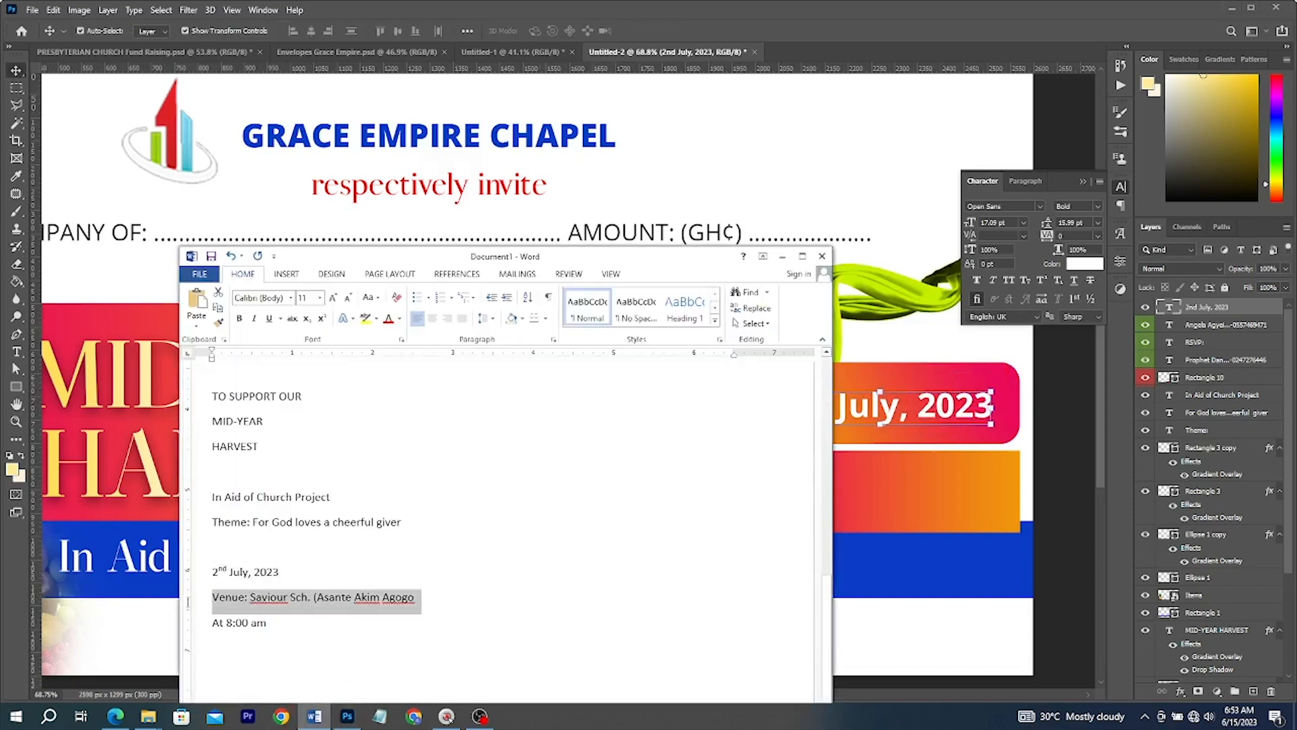
left_click(941, 523)
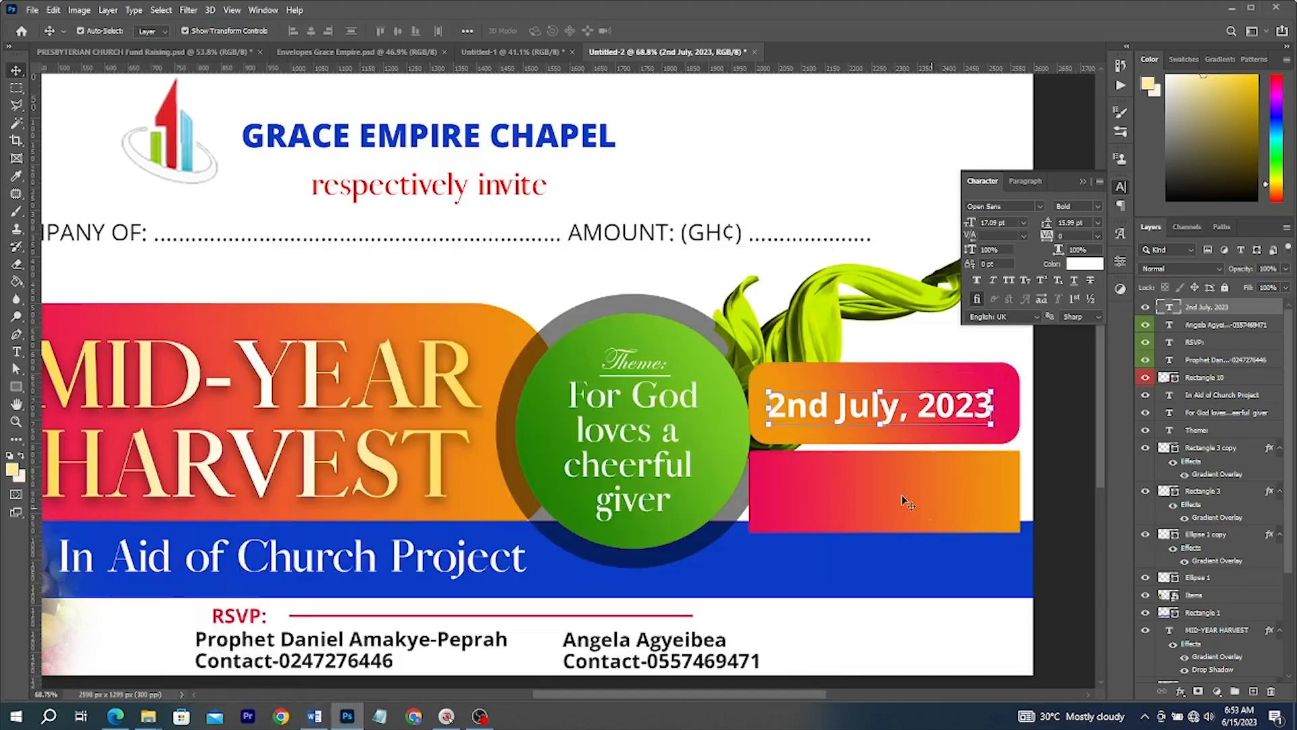
key("t")
left_click(812, 502)
key("ctrl+v")
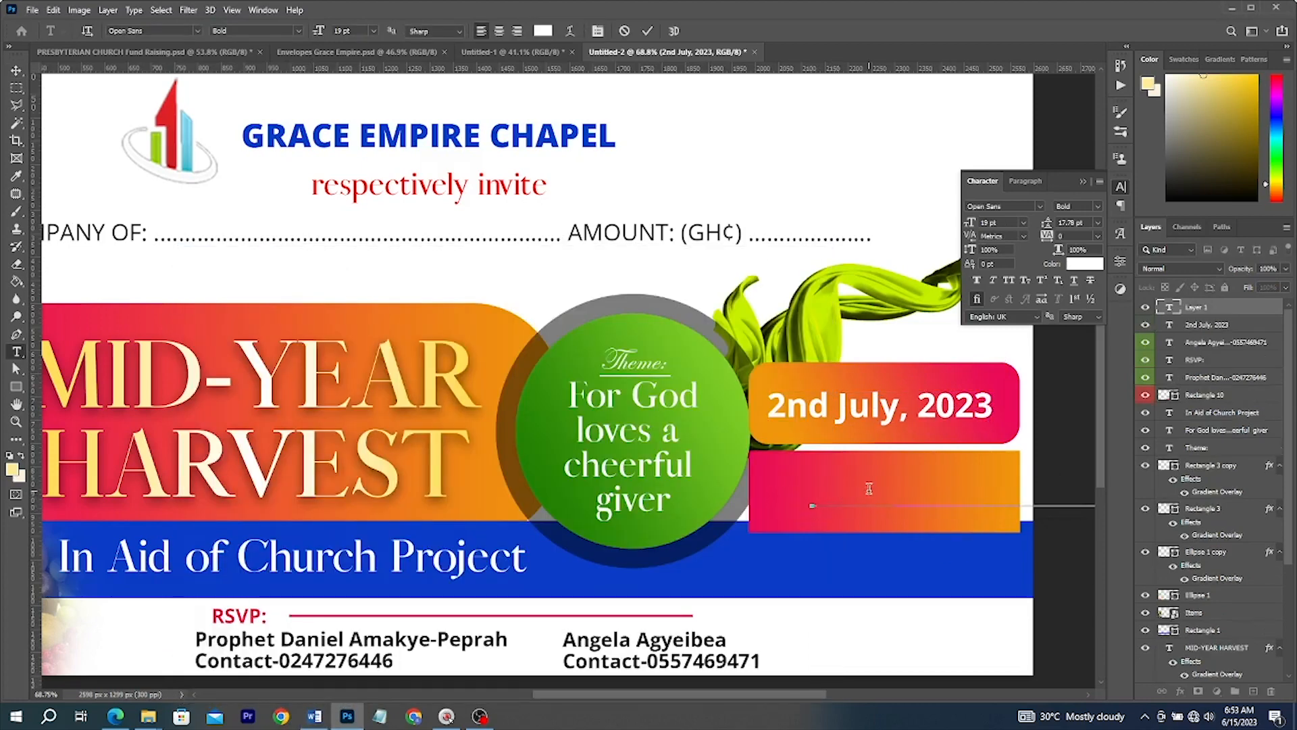
Set the venue text to 12 pt and break it before "(Asante Akim Agogo" so both lines fit the lower rectangle
key("ctrl+a")
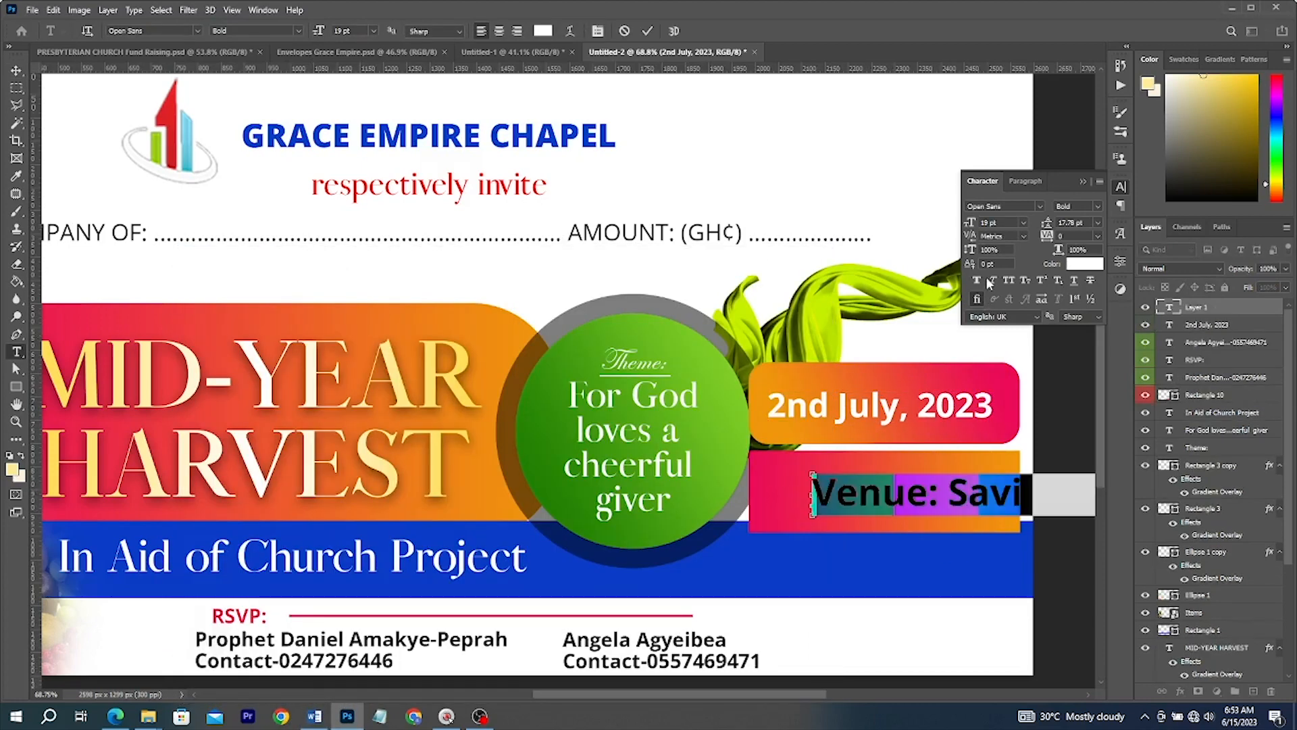
left_click_drag(964, 226, 956, 226)
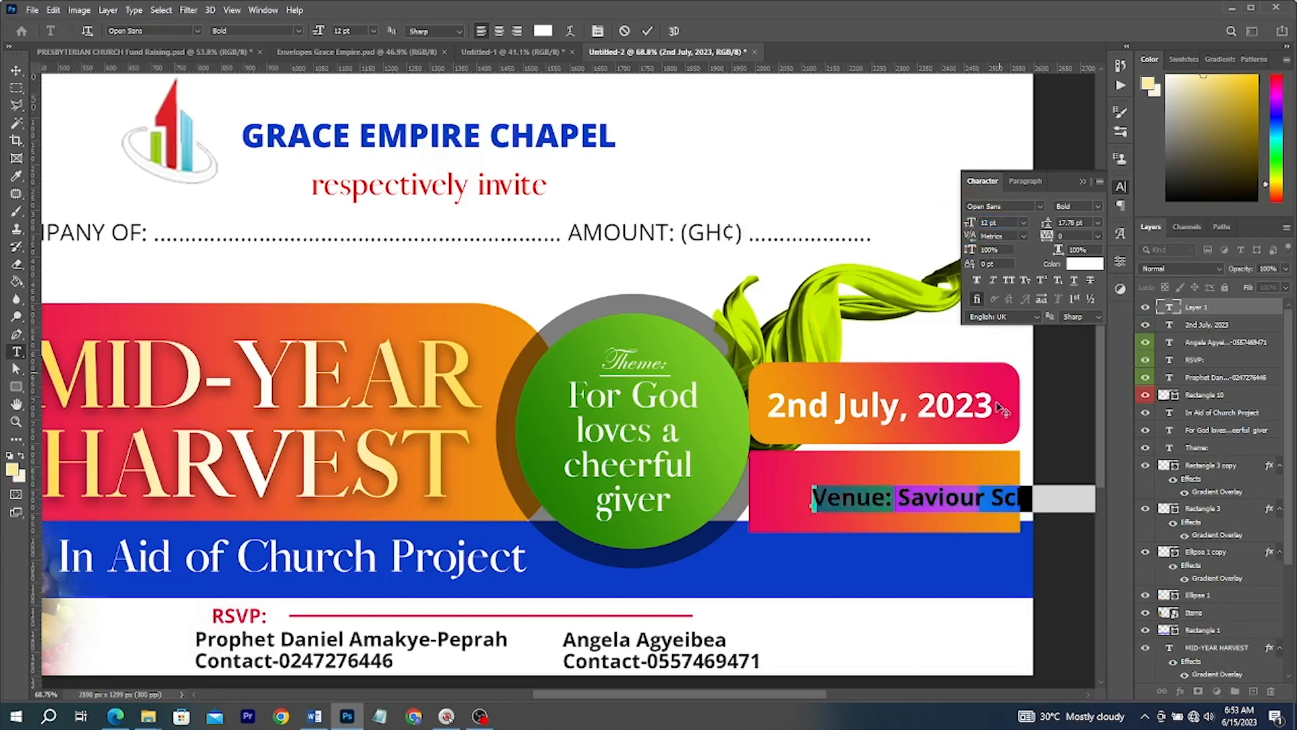
left_click_drag(925, 490, 917, 492)
left_click(1006, 482)
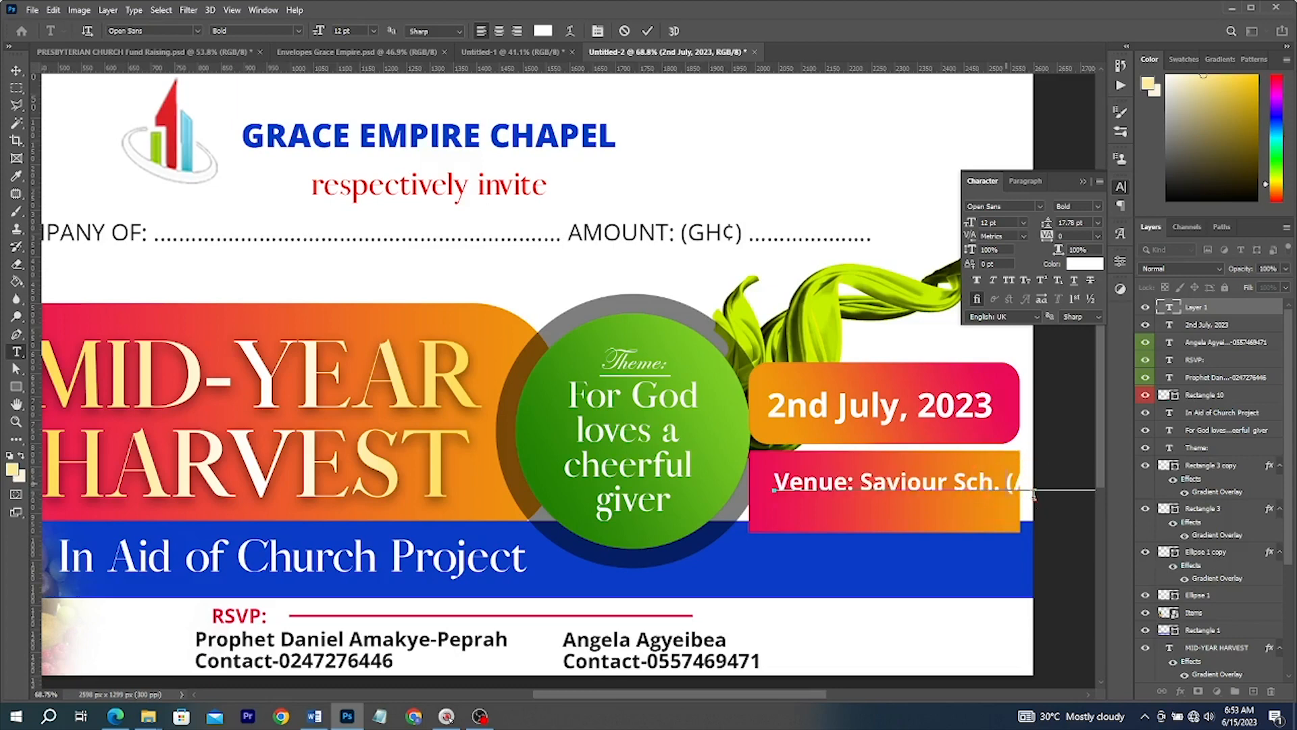
type("7(Asante Akim Agogo")
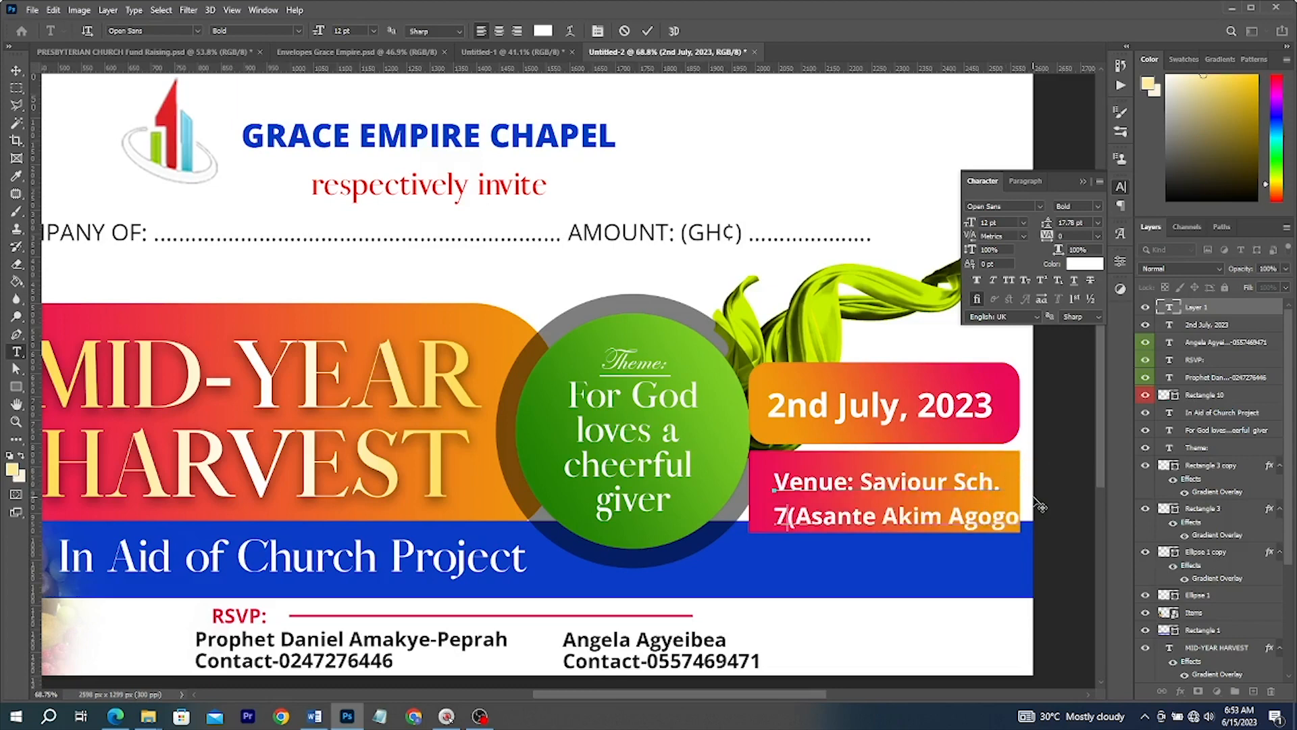
key("BackSpace")
key("ctrl+Return")
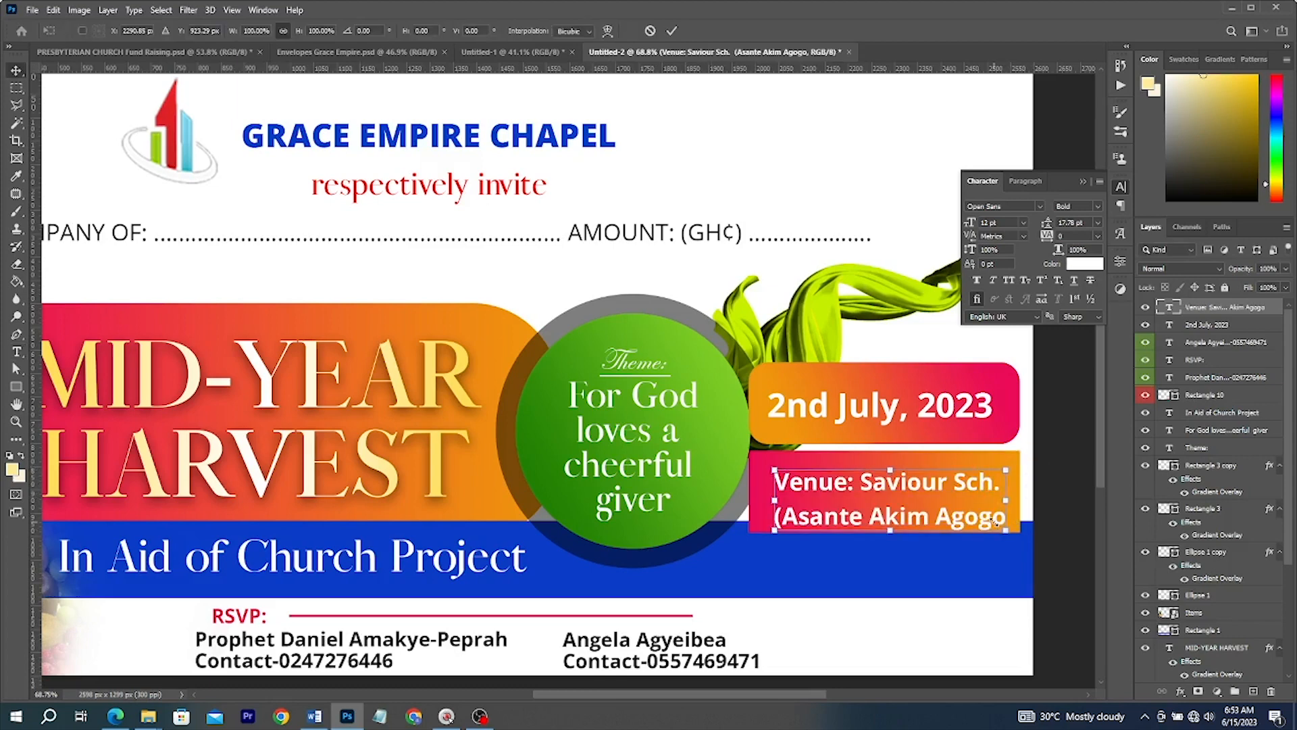
Add a new empty layer directly above the Background layer
key("ctrl+0")
scroll(1001, 435, "up", 2)
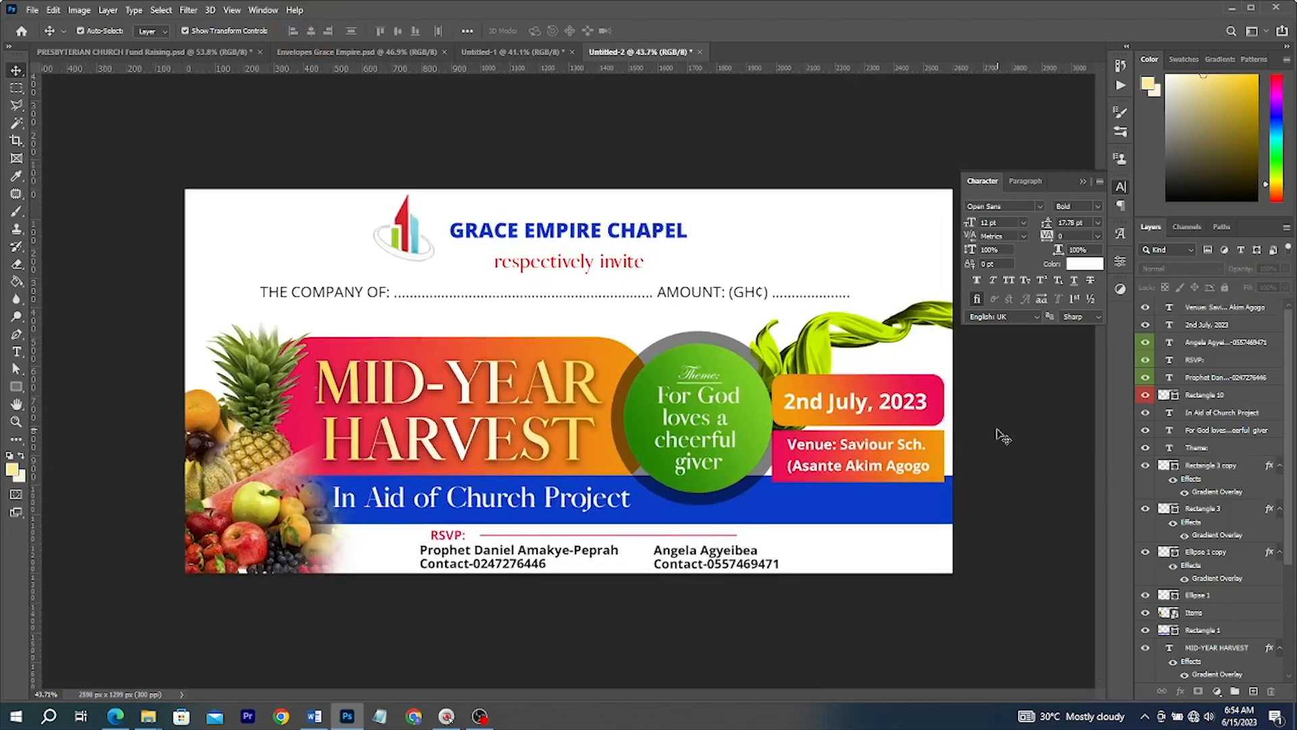
scroll(1225, 529, "down", 4)
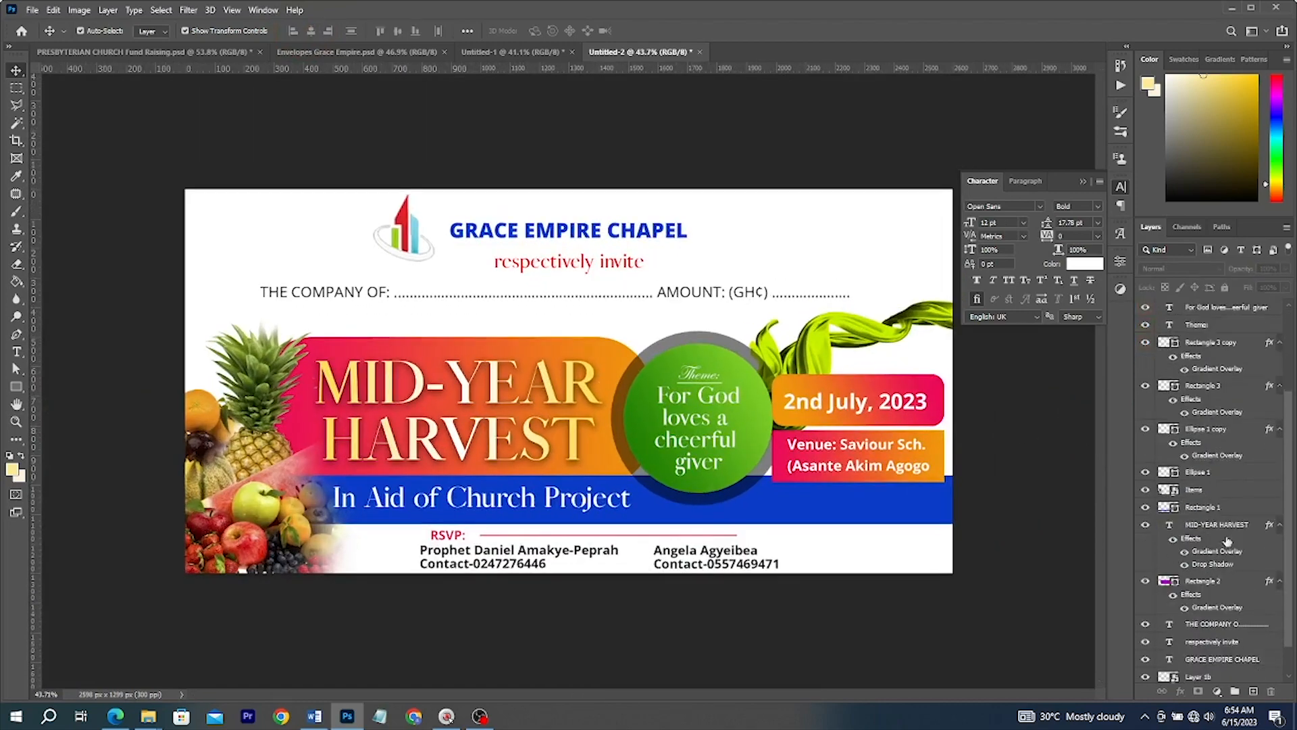
left_click(1269, 673)
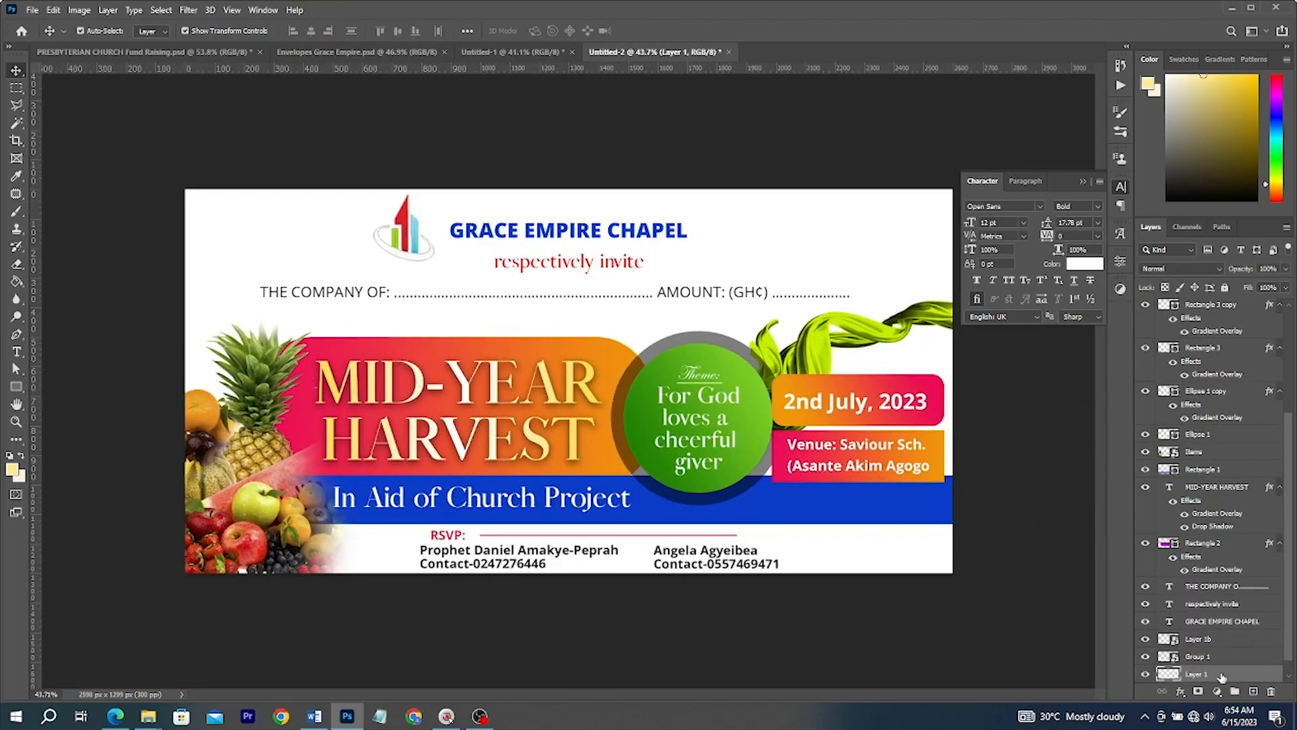
scroll(1195, 669, "down", 1)
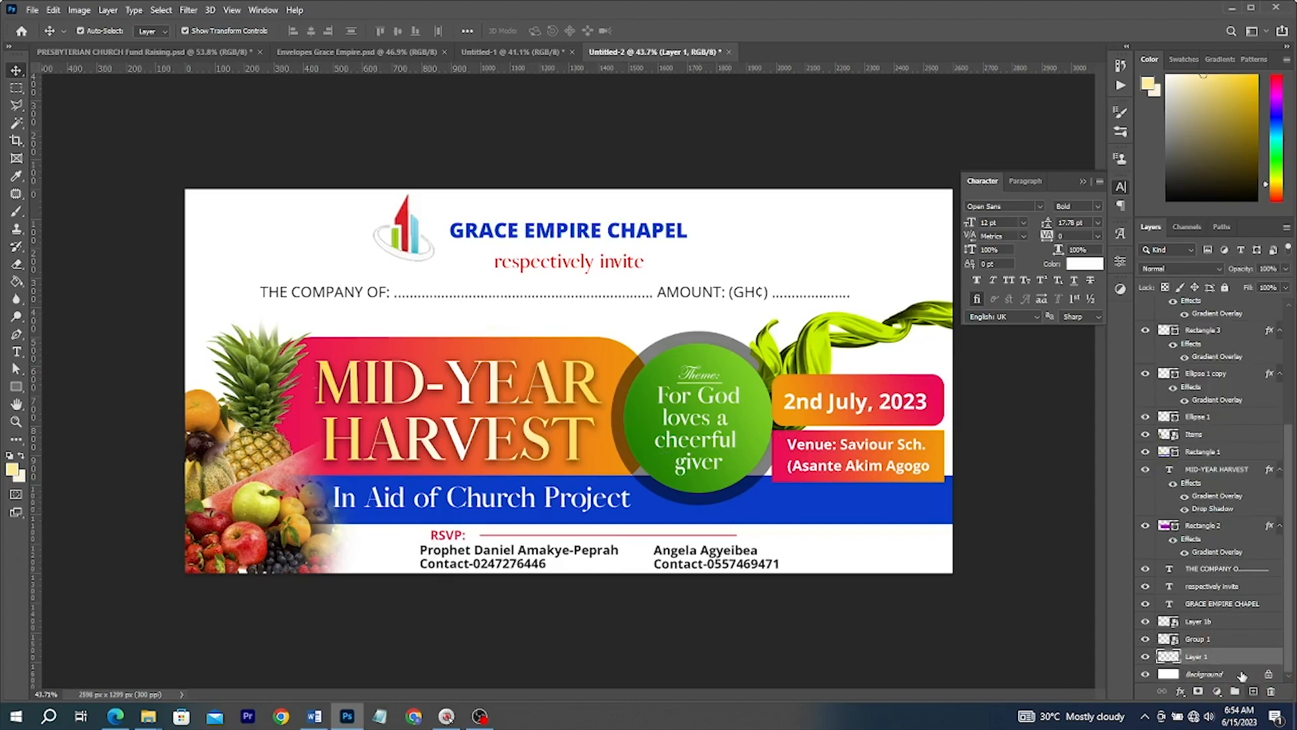
scroll(1256, 692, "up", 1)
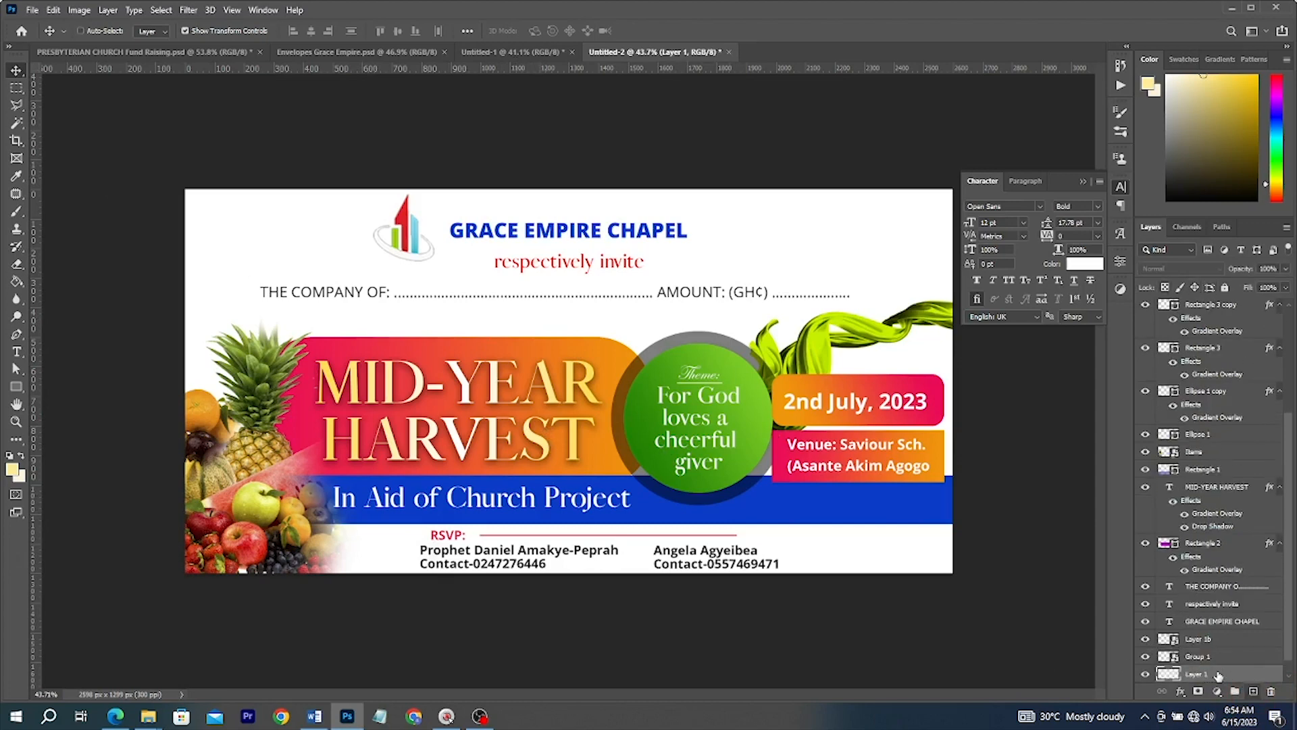
Select the envelope's upper area down to mid-HARVEST and brush a soft pale-yellow glow along the selection's lower edge
left_click(17, 89)
left_click_drag(126, 162, 1085, 426)
left_click(17, 212)
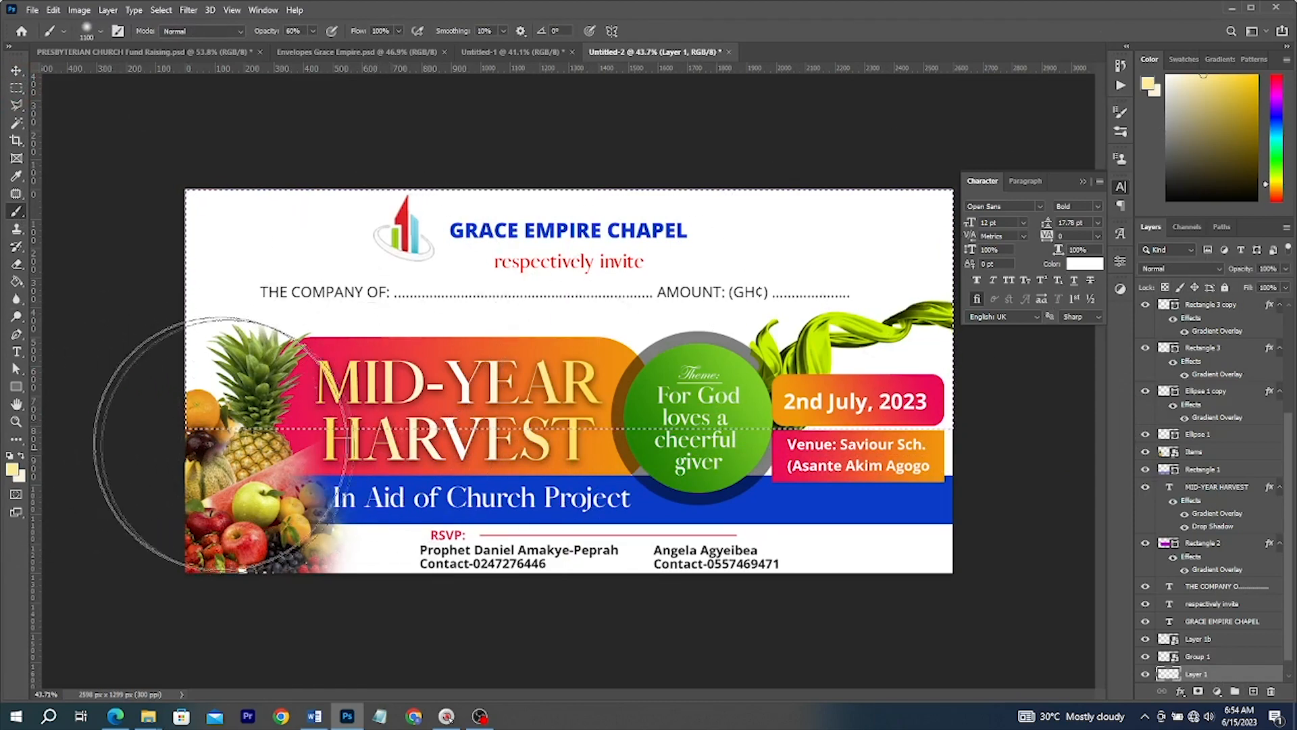
left_click(193, 394)
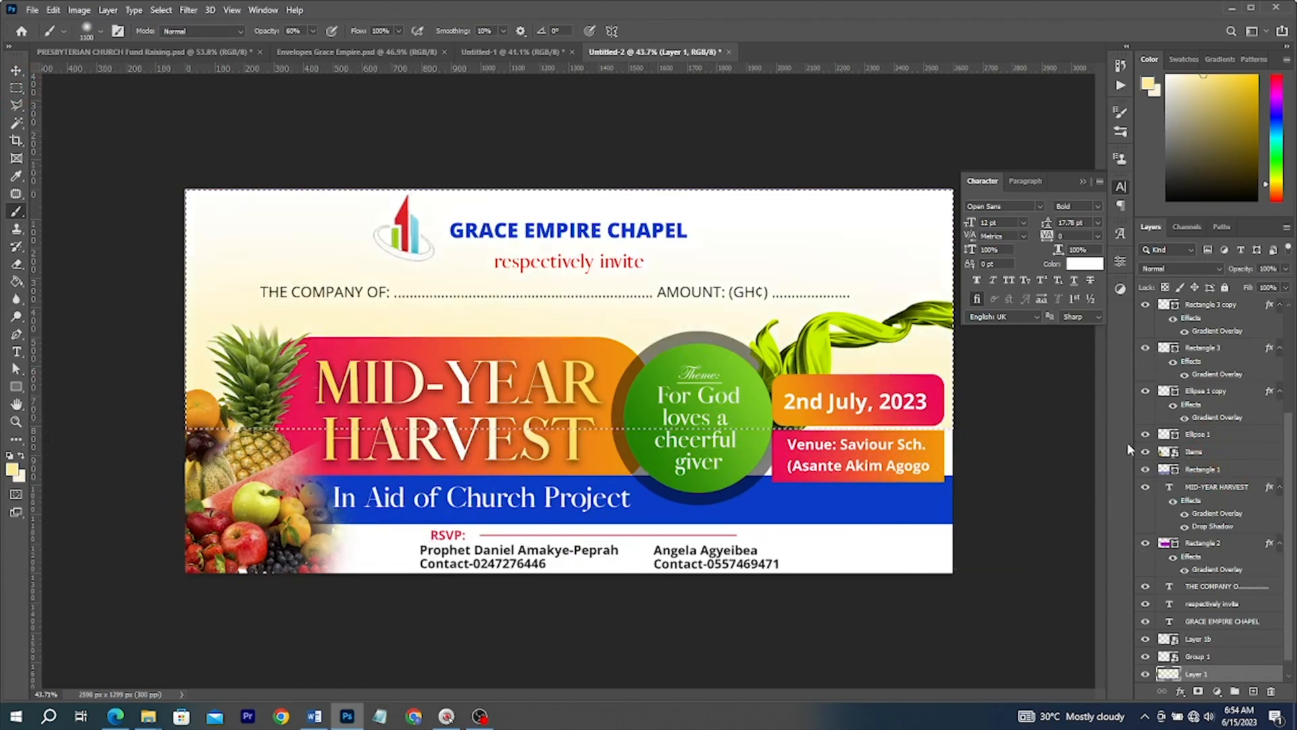
Brush another pale-yellow stroke along the selection's lower edge, deselect, and move the glow layer slightly down behind the banner
left_click_drag(893, 416, 159, 407)
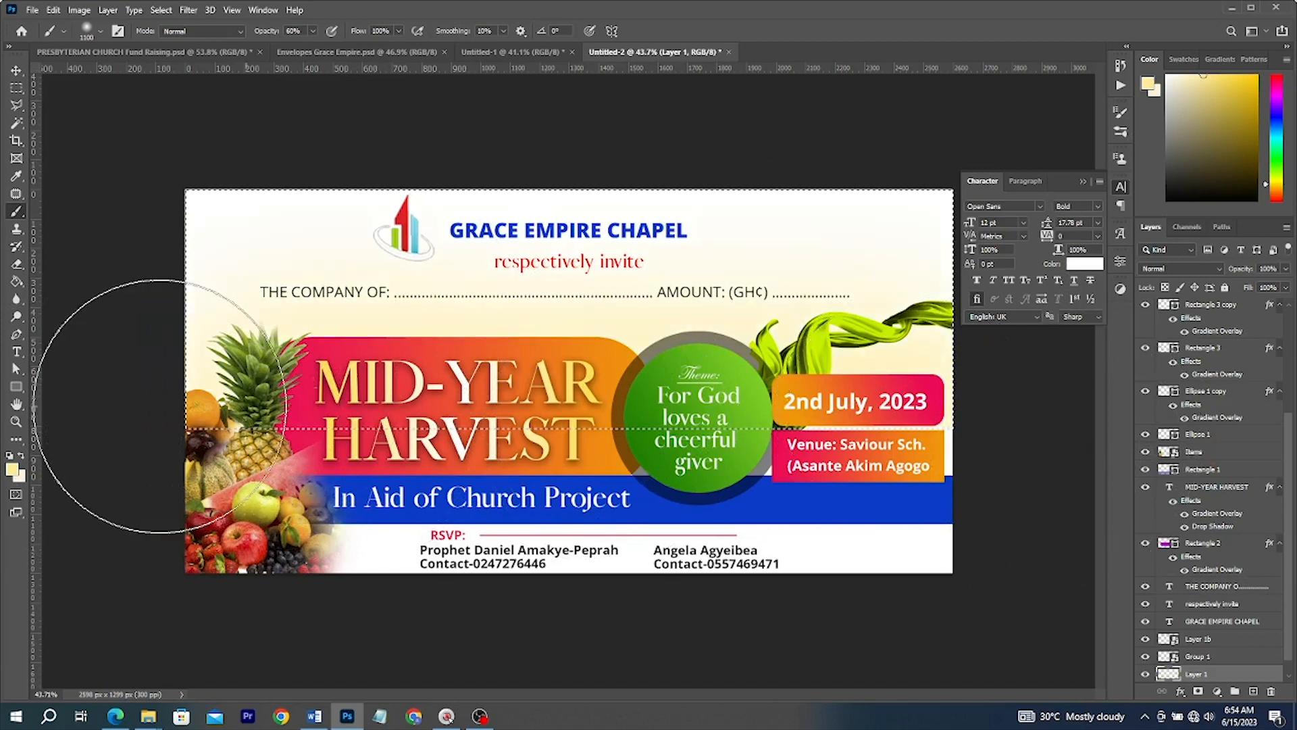
key("ctrl+d")
key("v")
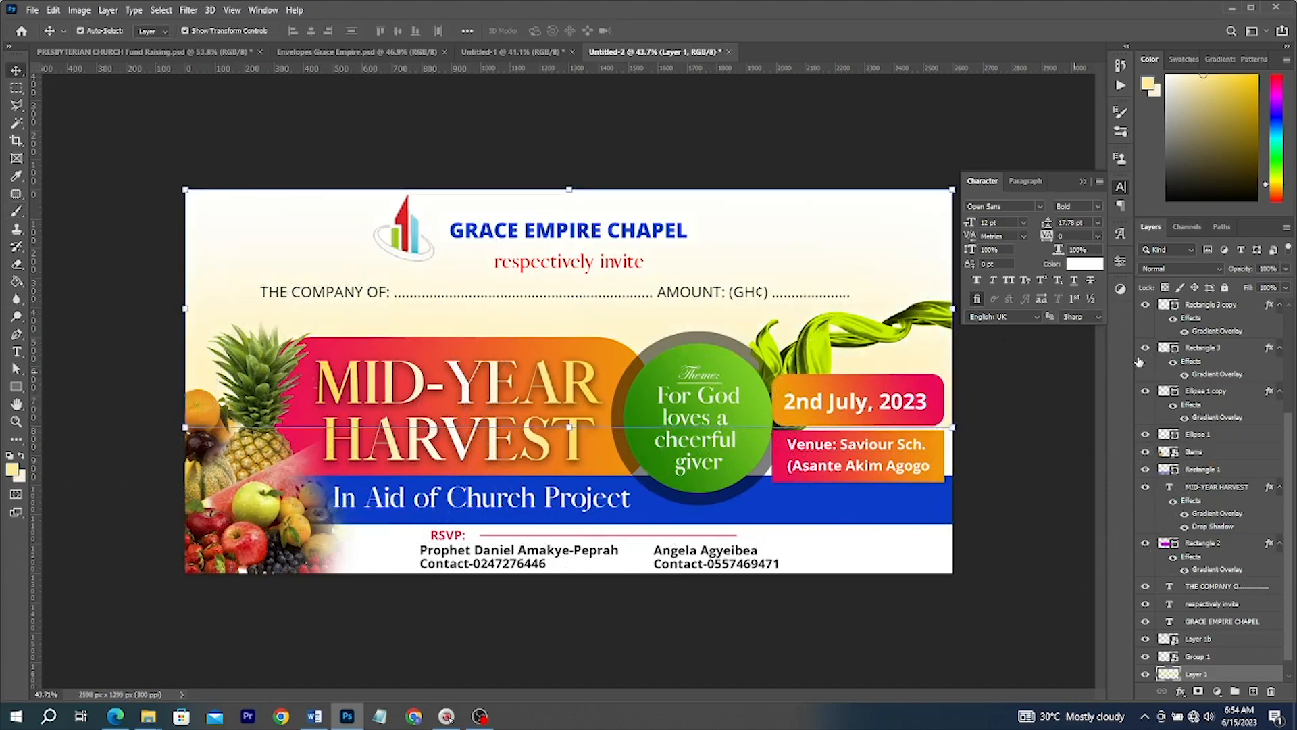
left_click_drag(945, 362, 941, 393)
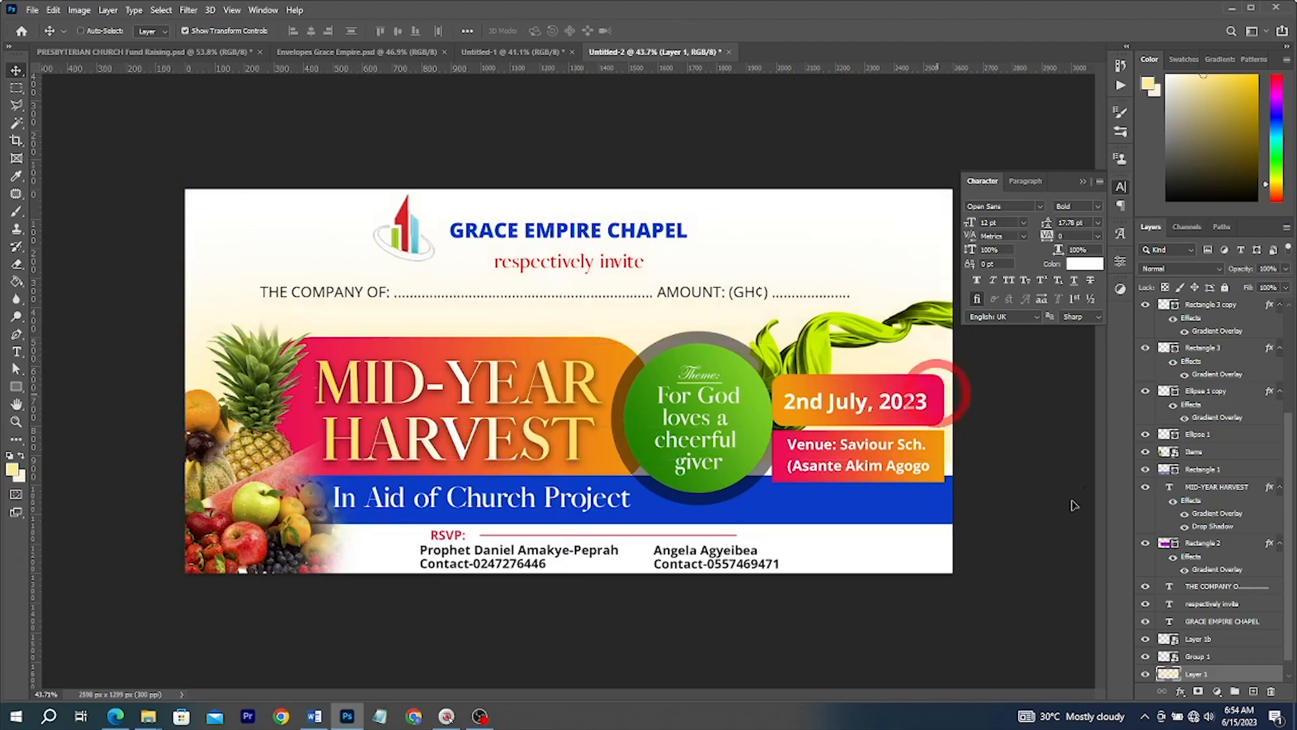
scroll(942, 451, "down", 3)
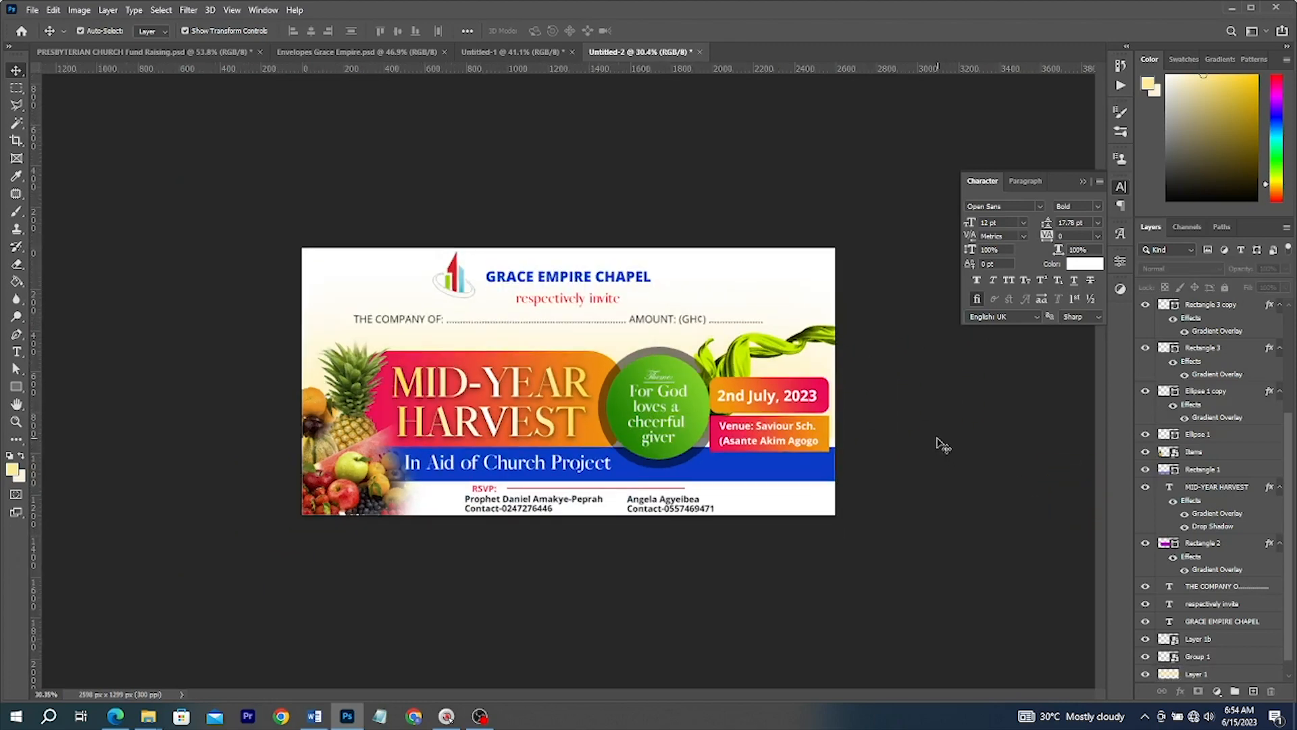
Slightly enlarge the GRACE EMPIRE CHAPEL and "respectively invite" lines together and shift the church logo left to clear the text
left_click(1086, 181)
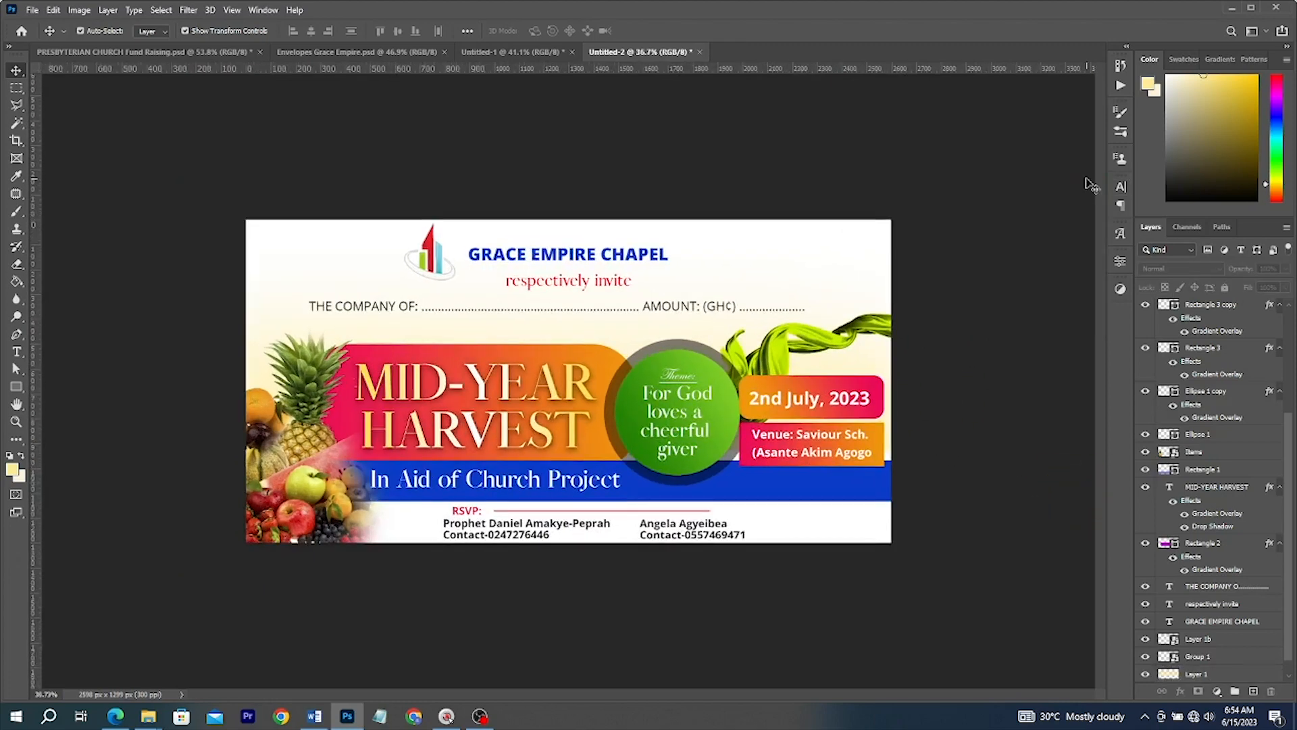
left_click(582, 286)
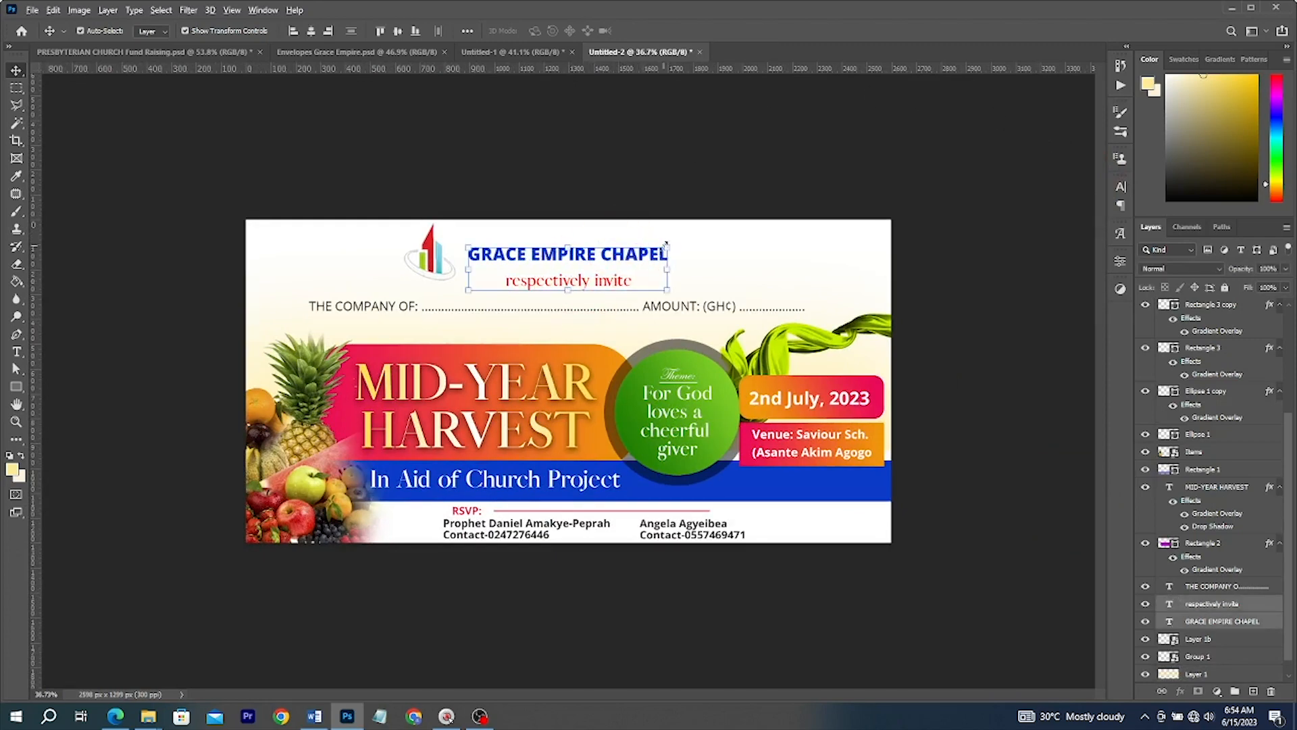
key("ctrl+t")
left_click_drag(667, 247, 626, 260)
key("Return")
left_click(414, 247)
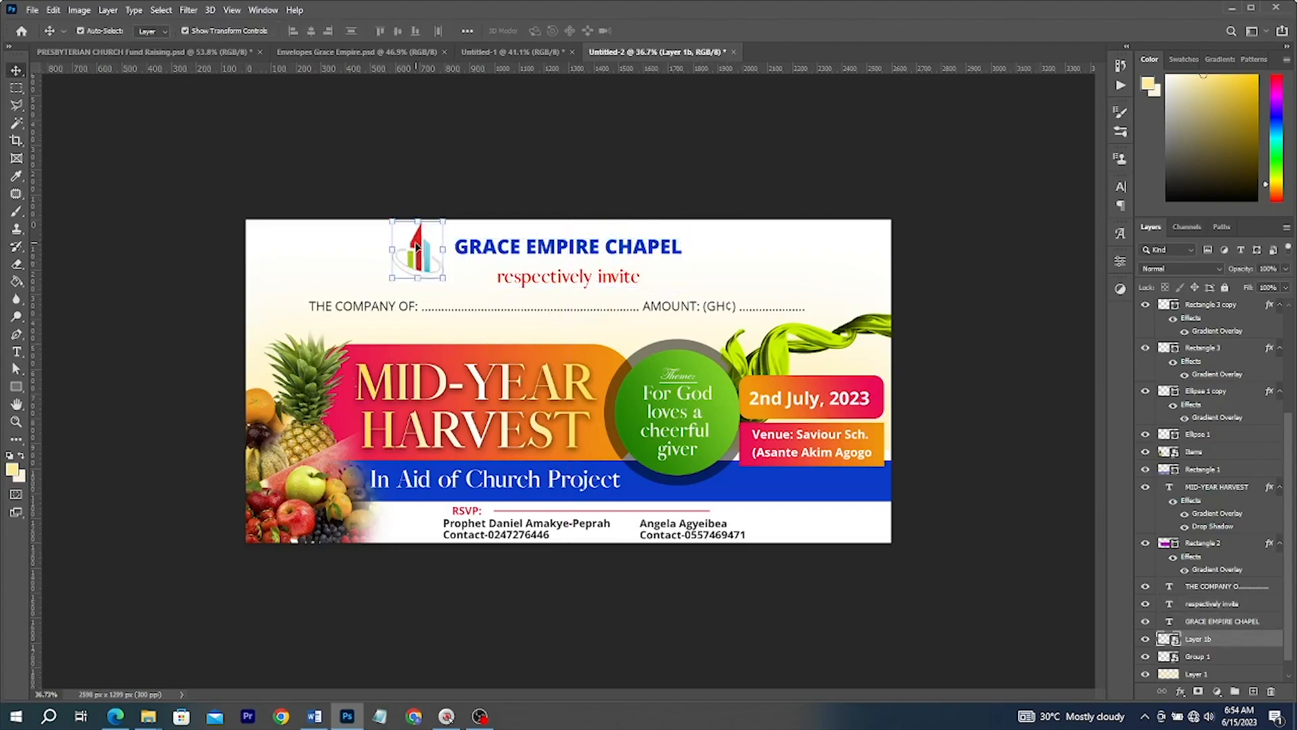